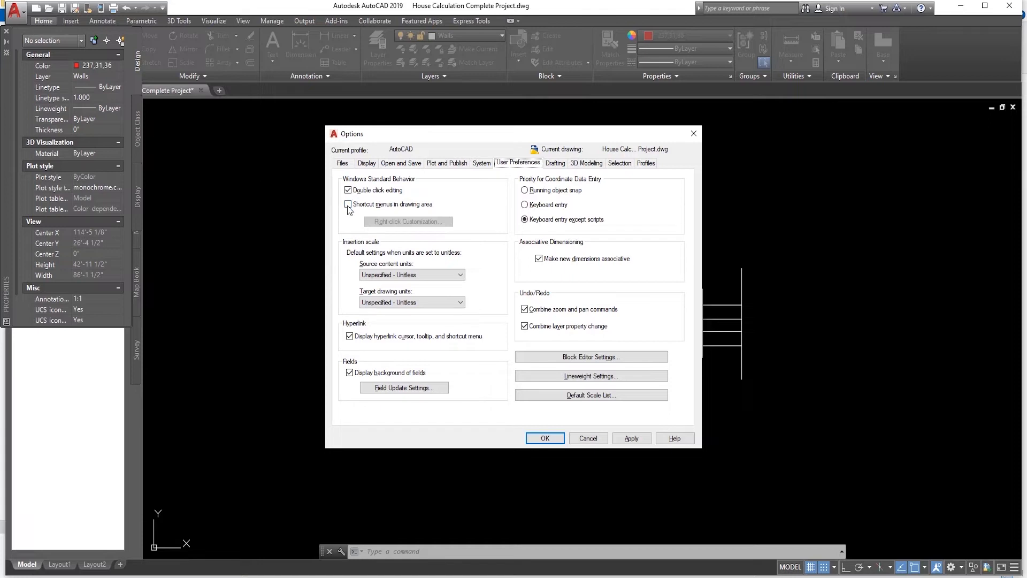
- Enable shortcut menus in the drawing area and open the right-click customization settings
click(348, 205)
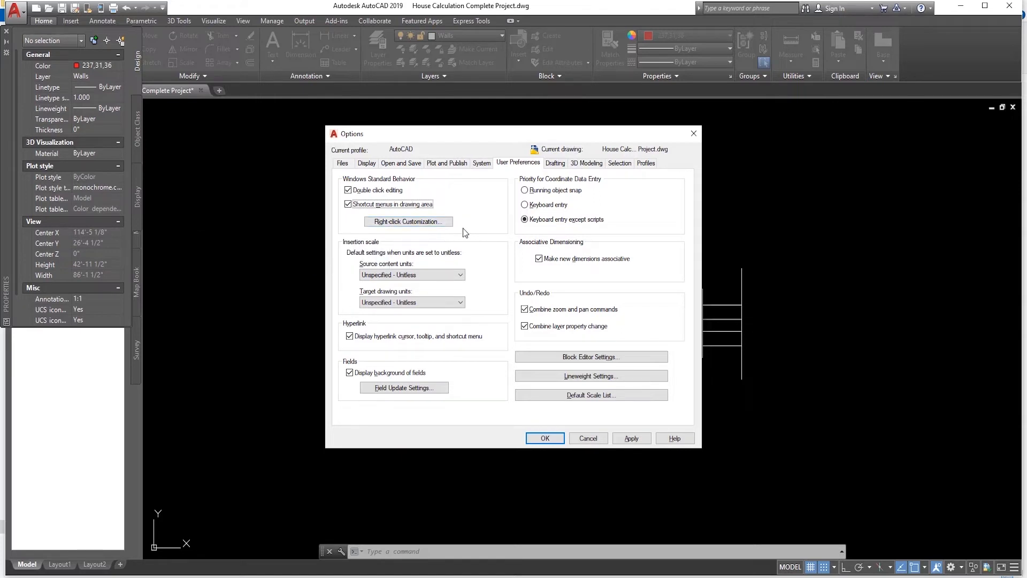
click(407, 222)
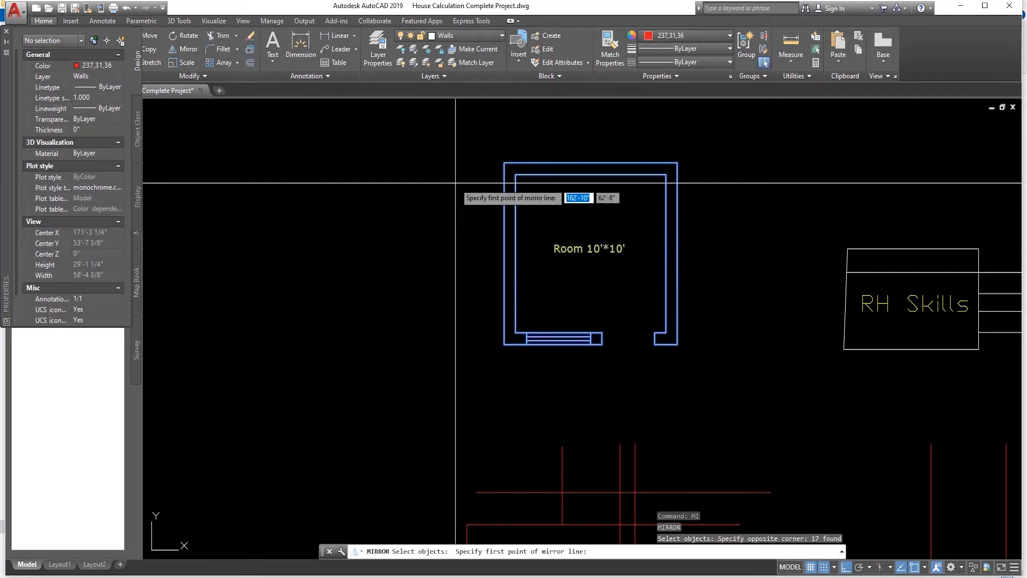
- Mirror the selected 10'*10' room about a vertical line to its left, keeping the source objects
click(422, 177)
click(421, 348)
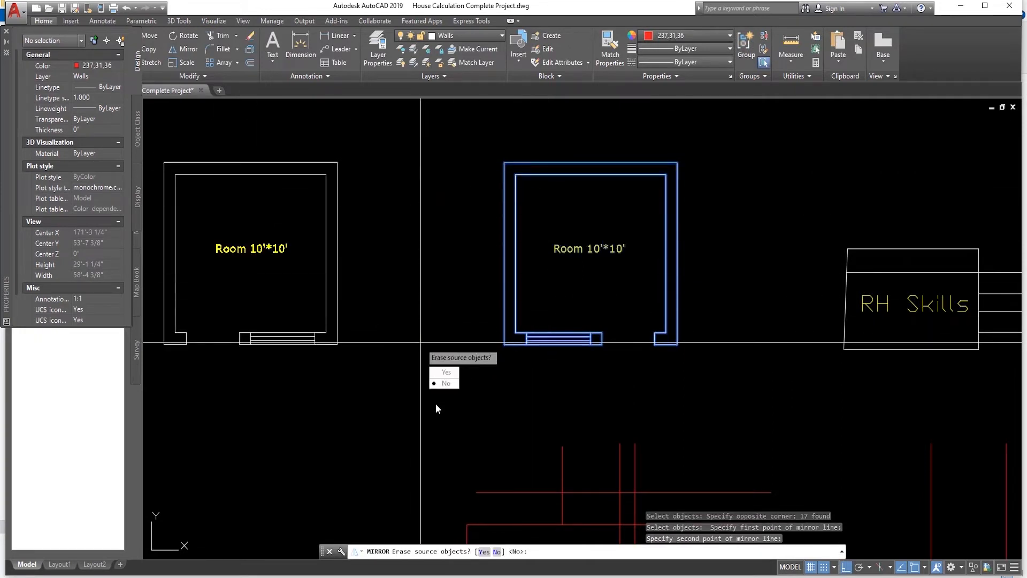
click(446, 383)
scroll(422, 347, down, 3)
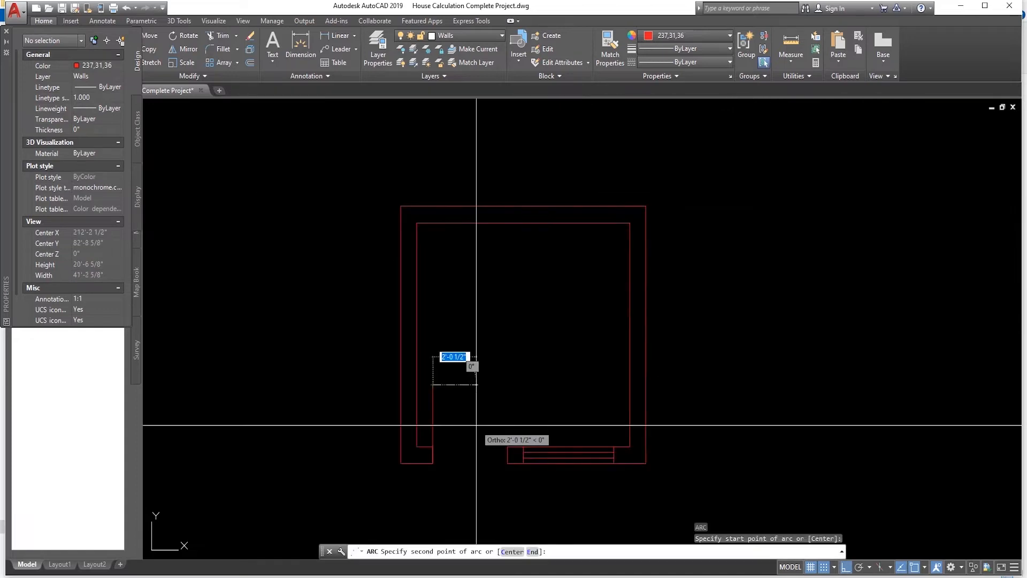
- Draw the door swing arc from the top of the door leaf across the opening in the room's lower wall
click(476, 425)
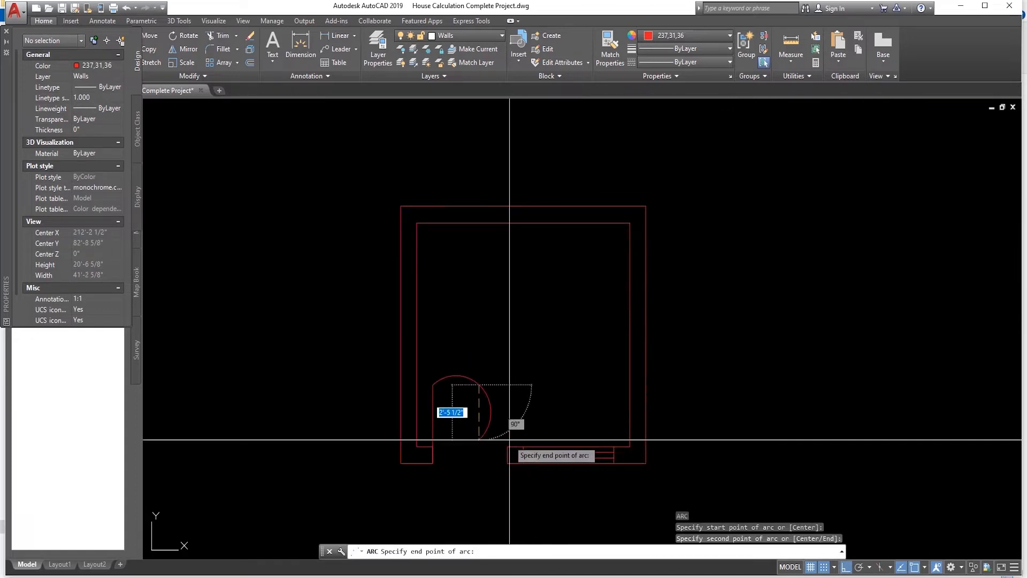
click(509, 419)
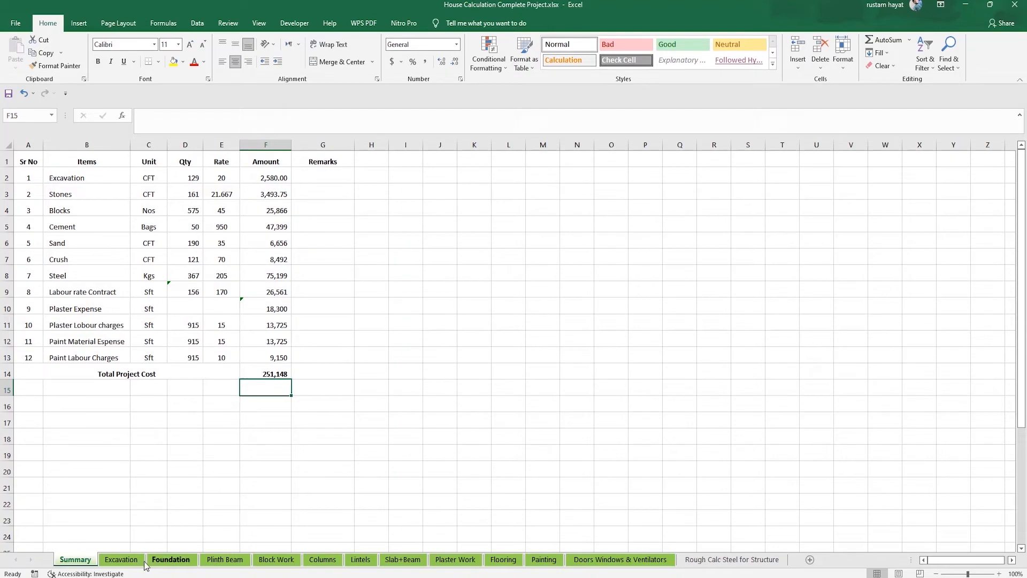
- Switch to Excel and look through the Excavation, Foundation, Plinth Beam and Block Work sheets of the house calculation workbook
click(122, 560)
click(171, 560)
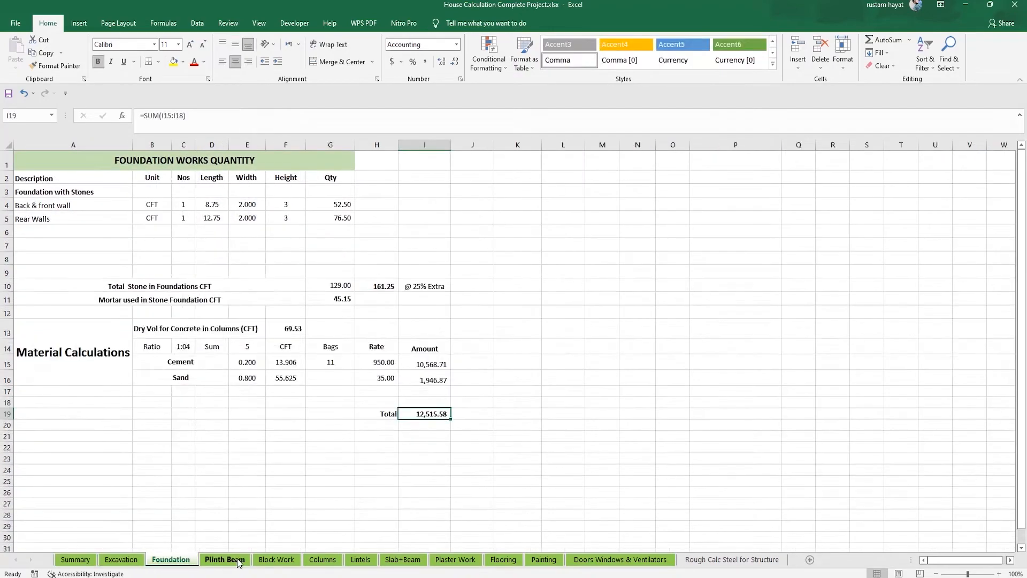
click(224, 560)
click(276, 559)
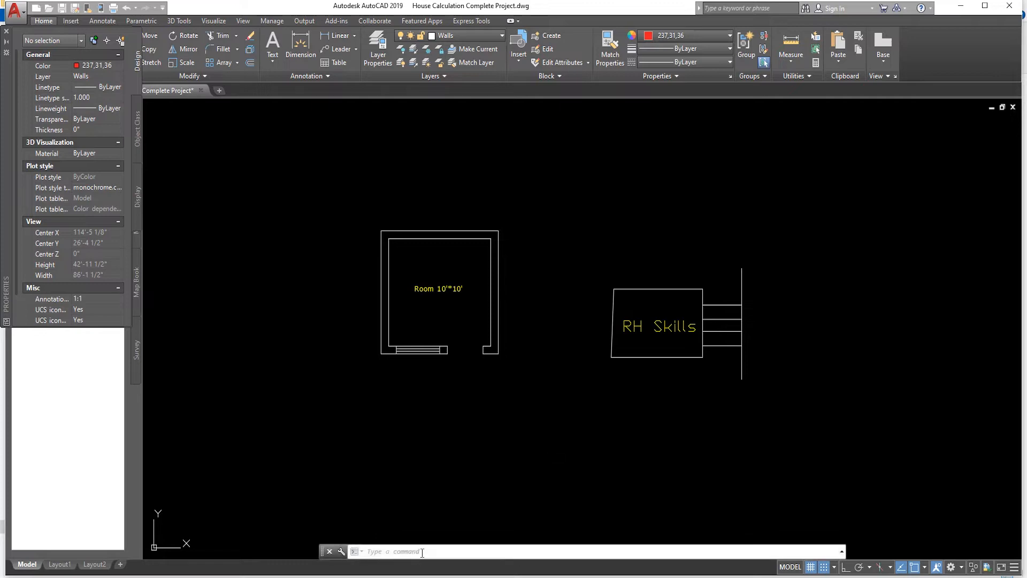
- Open AutoCAD's Options and review the file locations, crosshair size and available default save formats
text(op)
key(Return)
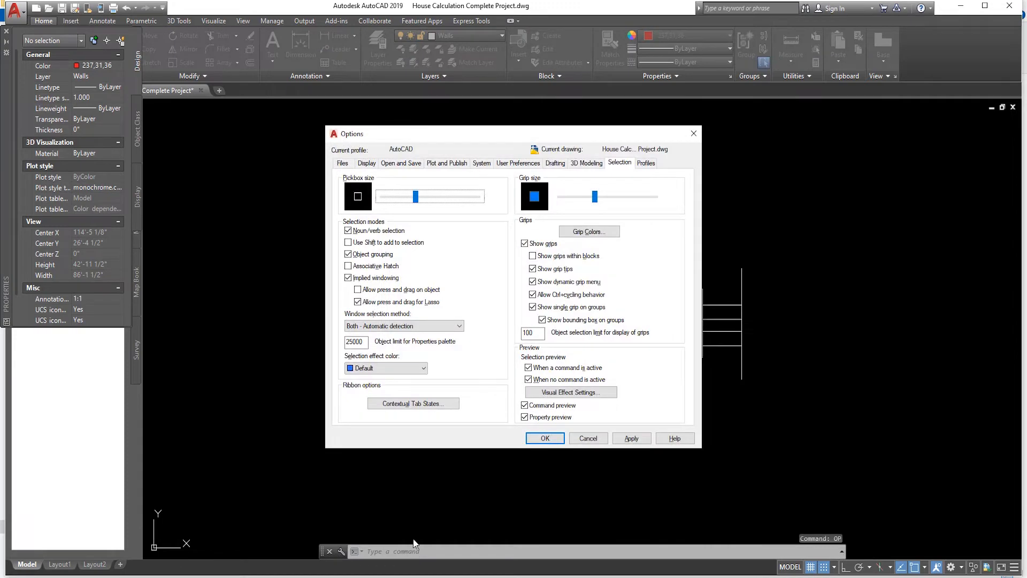
click(342, 163)
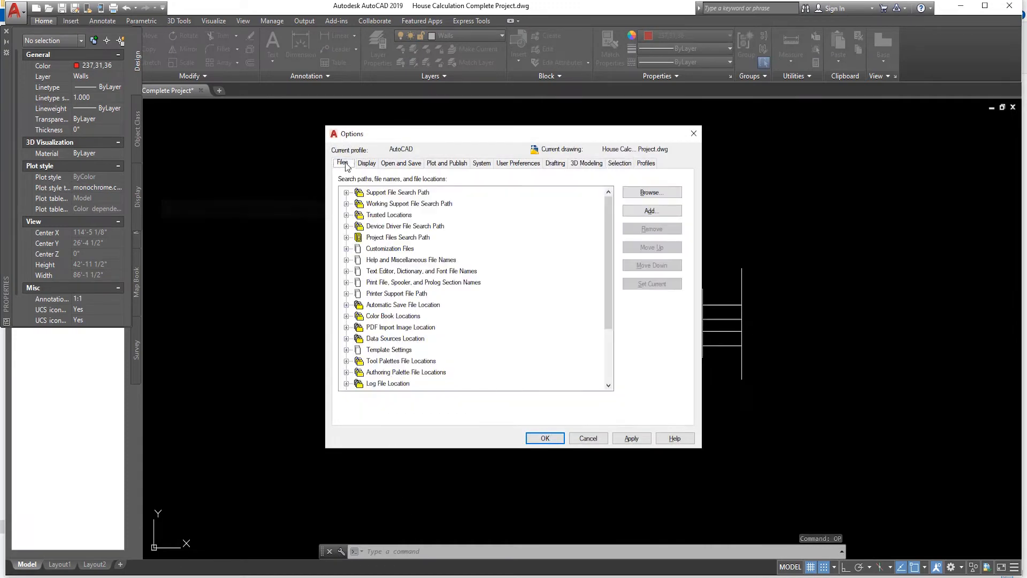
click(367, 162)
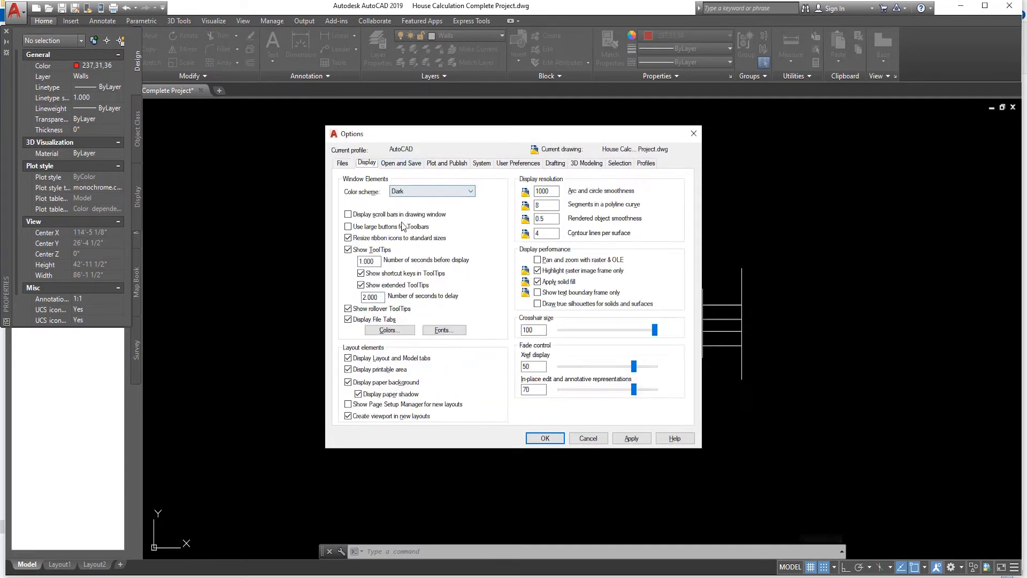
click(655, 330)
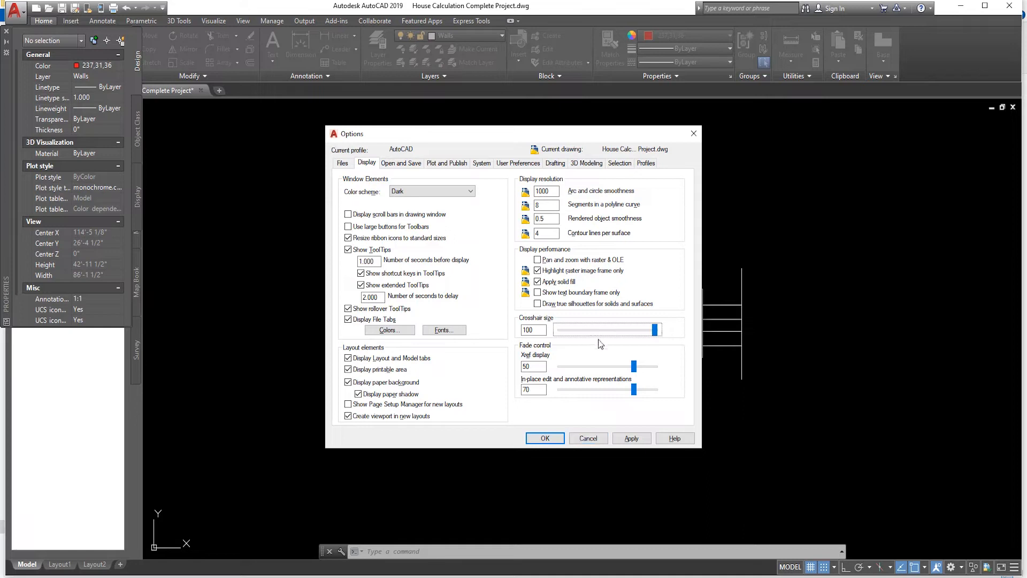
click(401, 162)
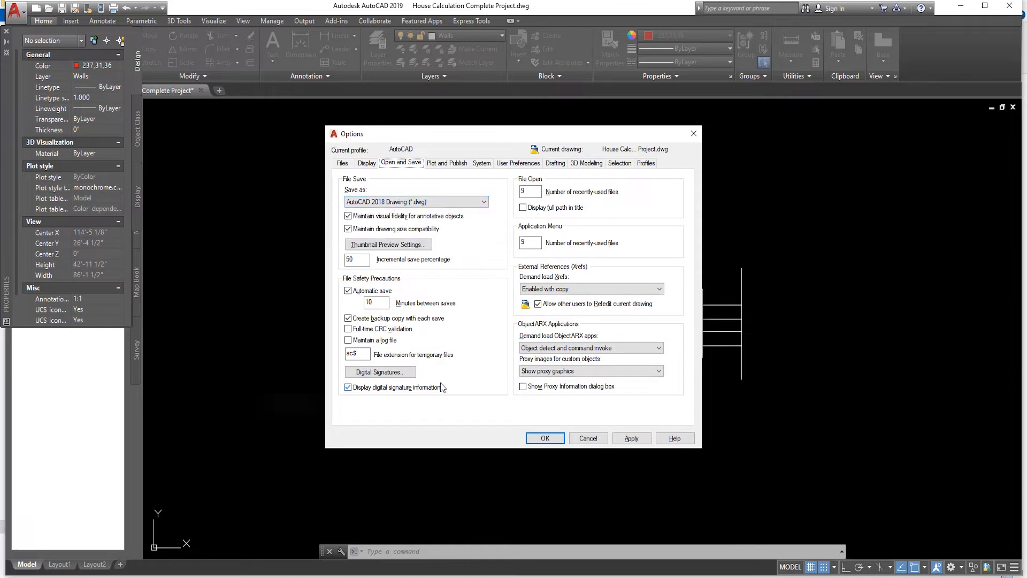
click(438, 204)
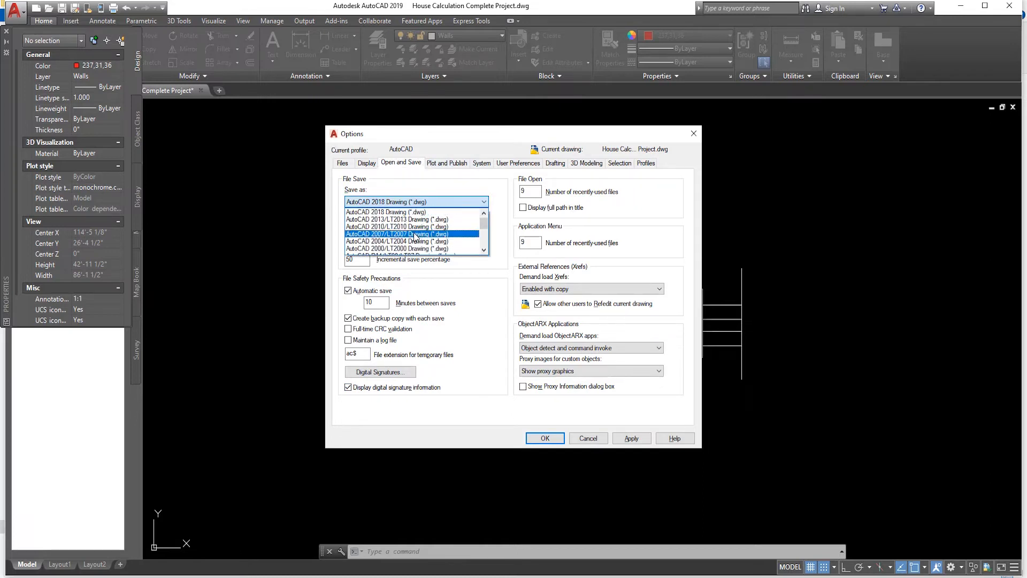
click(441, 199)
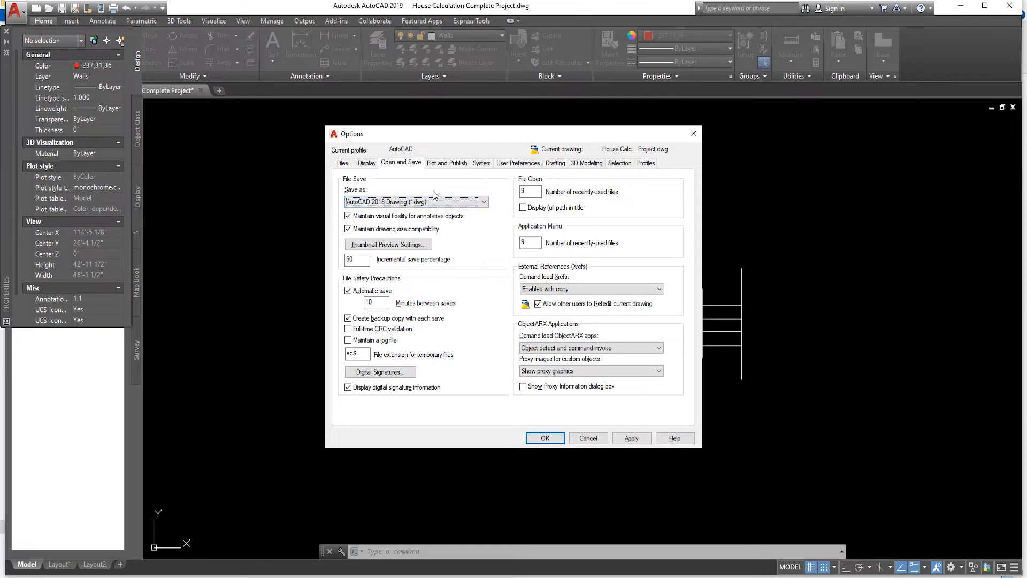
- Customize right-click in the user preferences to repeat the last command in default and edit modes and act as ENTER in command mode
click(517, 163)
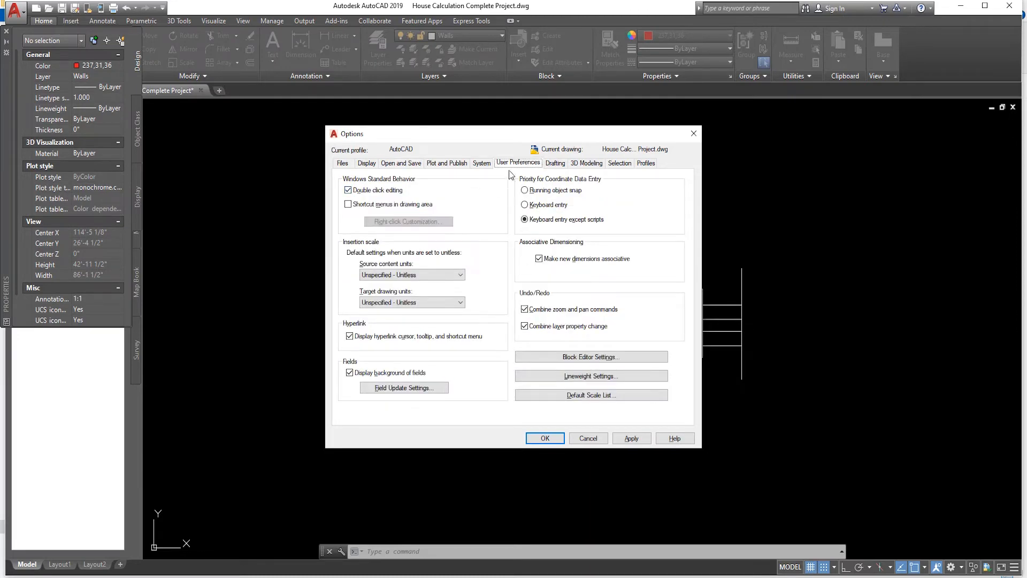
click(348, 205)
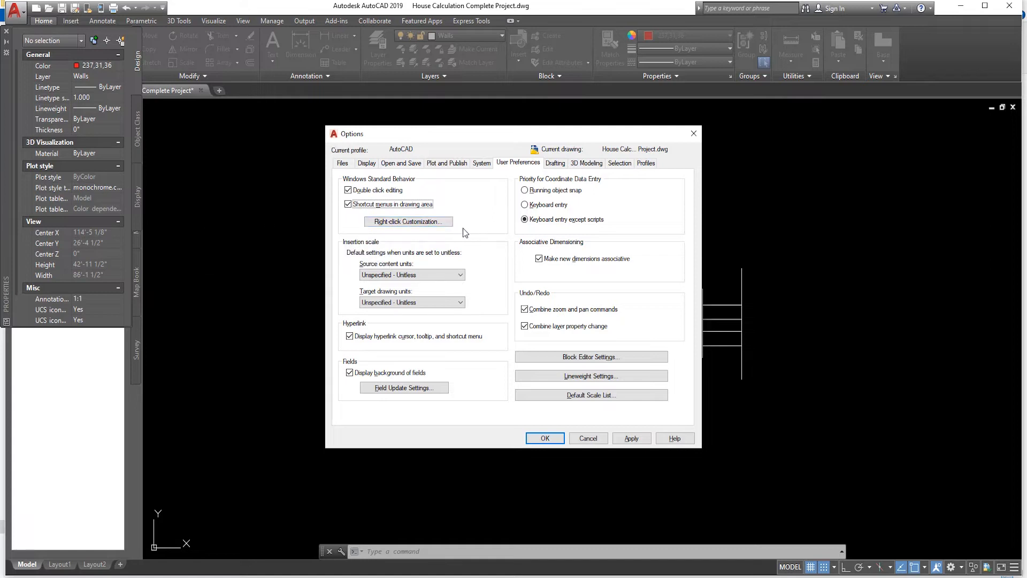
click(407, 222)
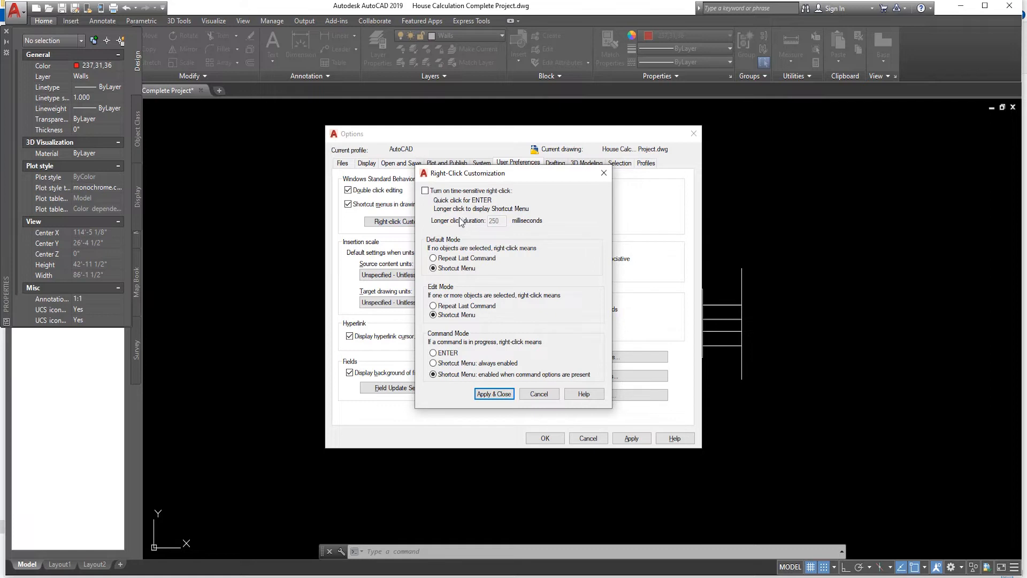
click(444, 260)
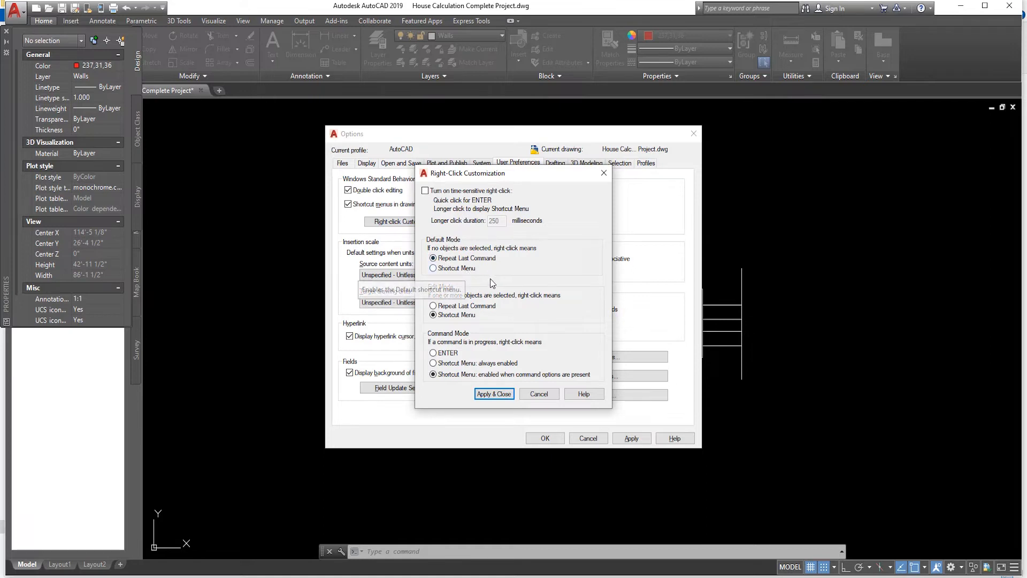
click(451, 310)
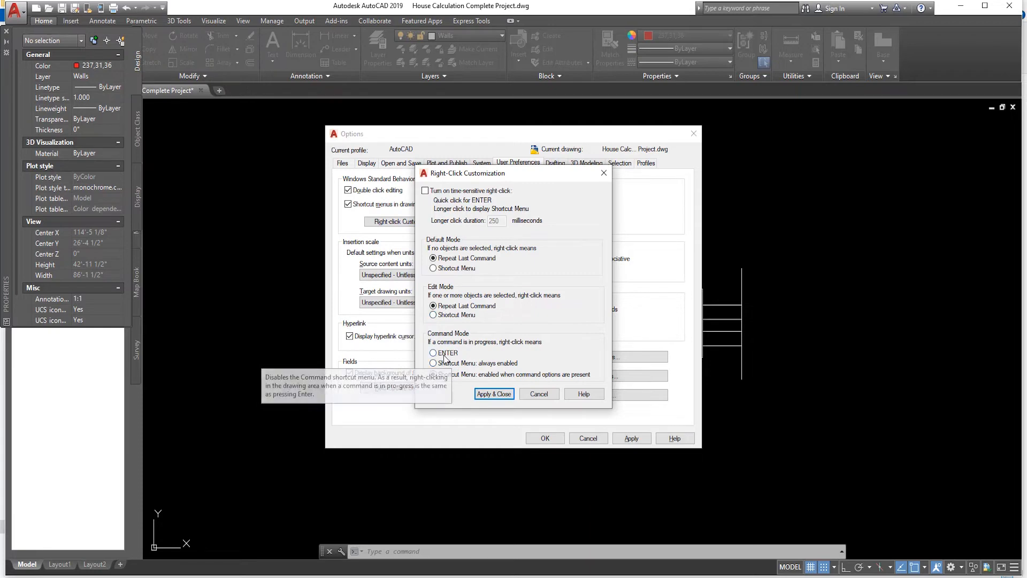
click(494, 393)
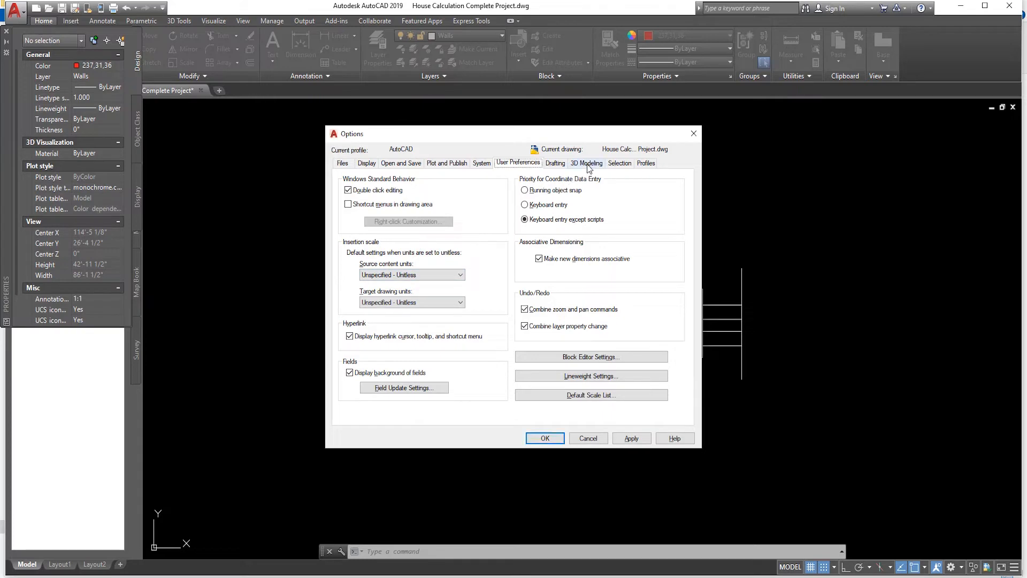
- Slightly increase the pickbox size and grip size in the selection options, and apply the changes
click(626, 164)
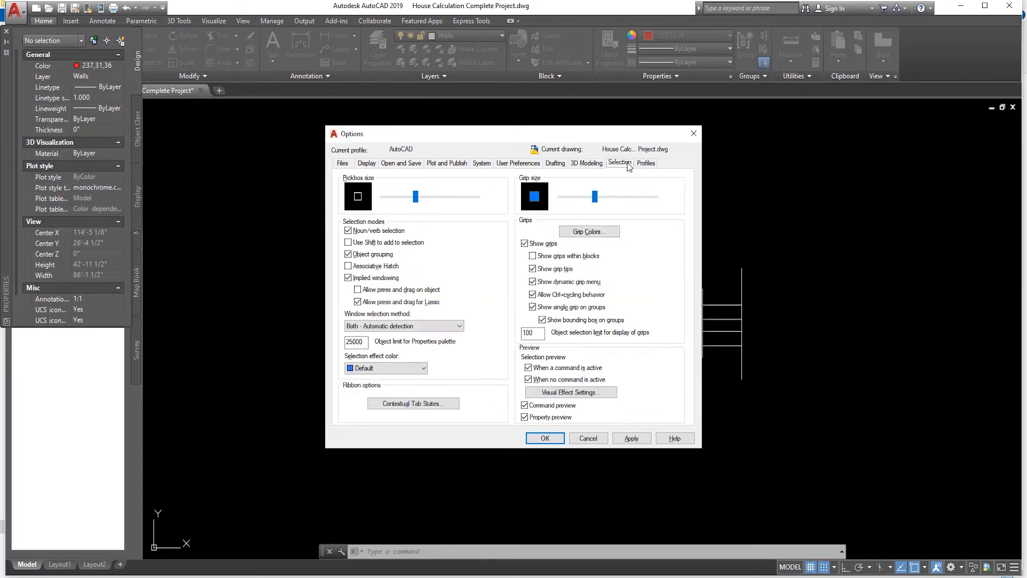
click(420, 197)
click(598, 197)
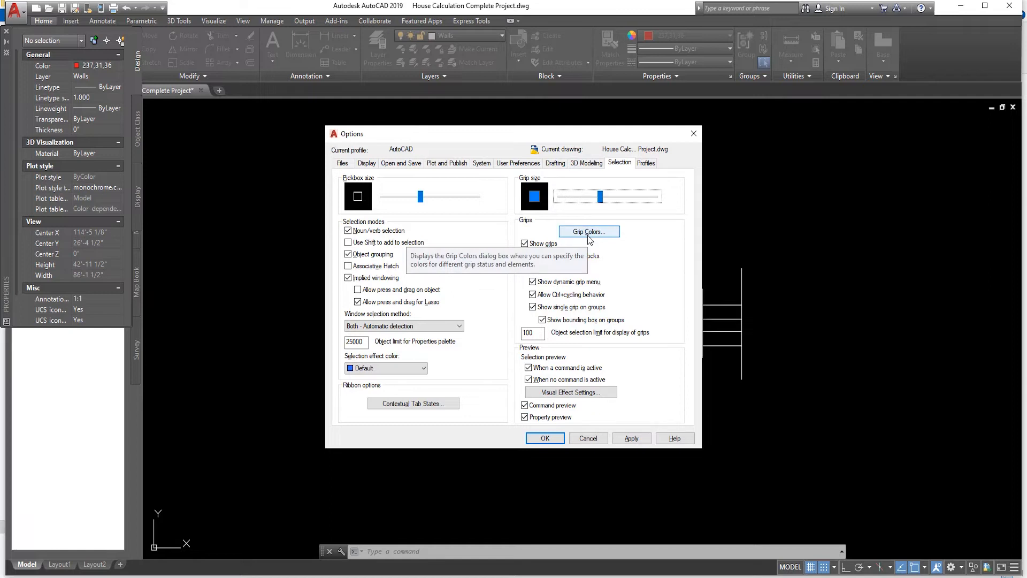
click(632, 440)
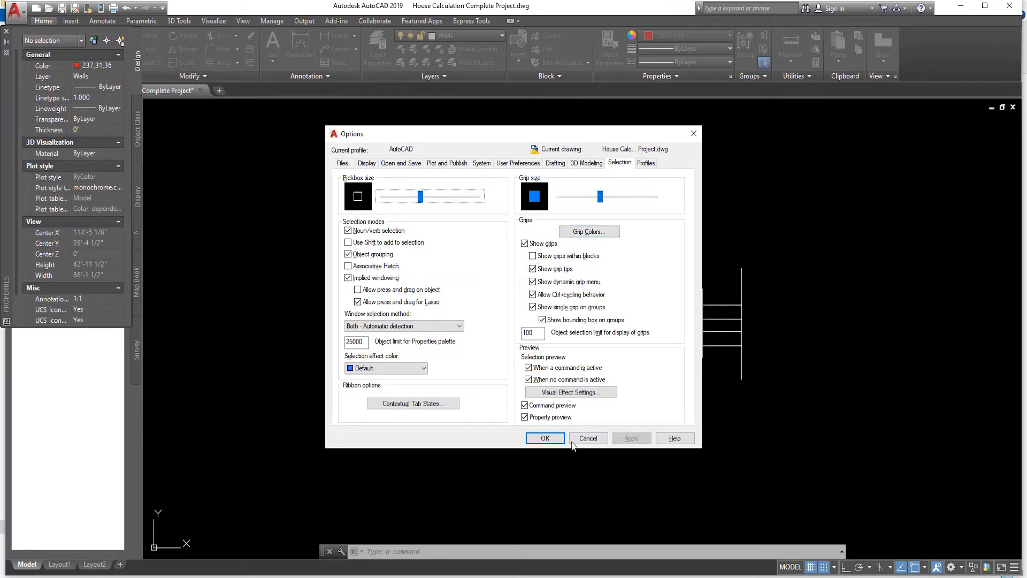
click(544, 439)
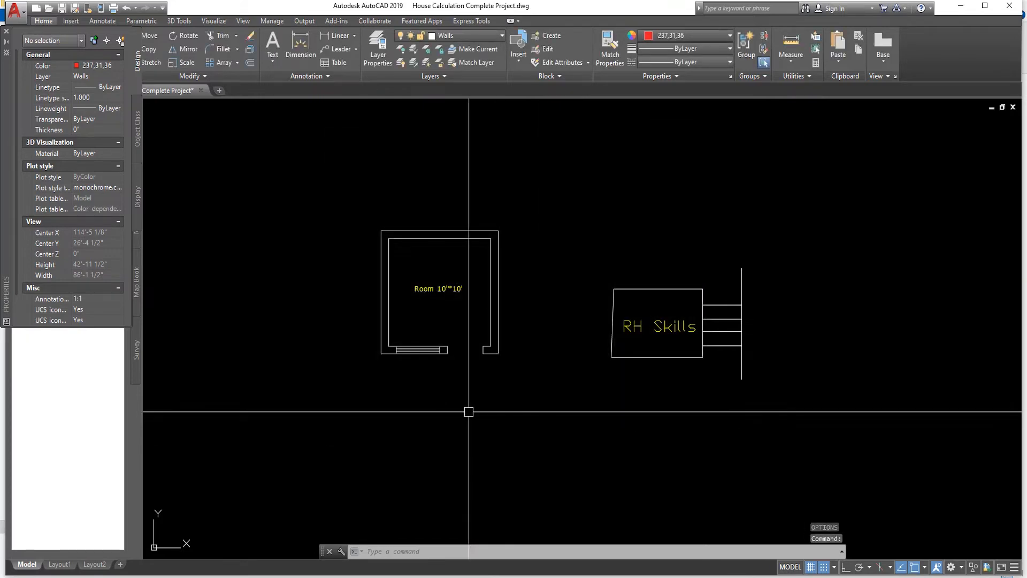
key(Escape)
key(Escape)
key(Escape)
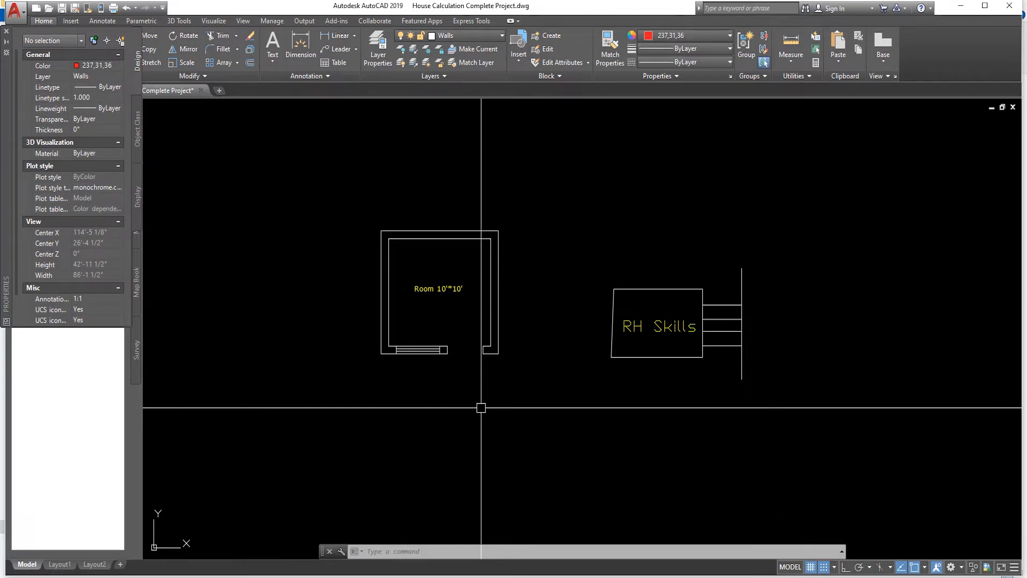
- Create a new dimension style named "RH skills" based on the RH style for all dimensions
text(d)
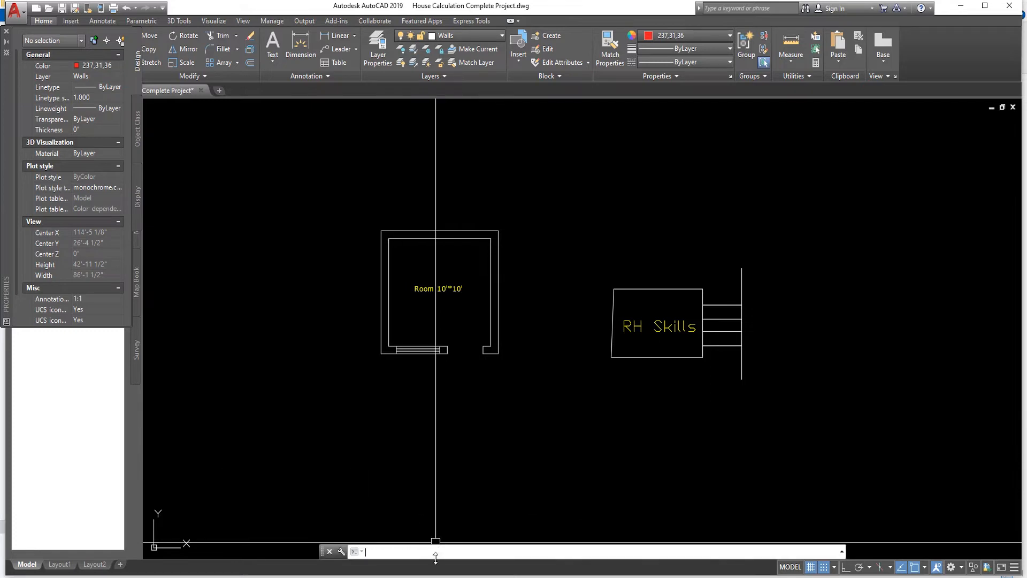
key(Return)
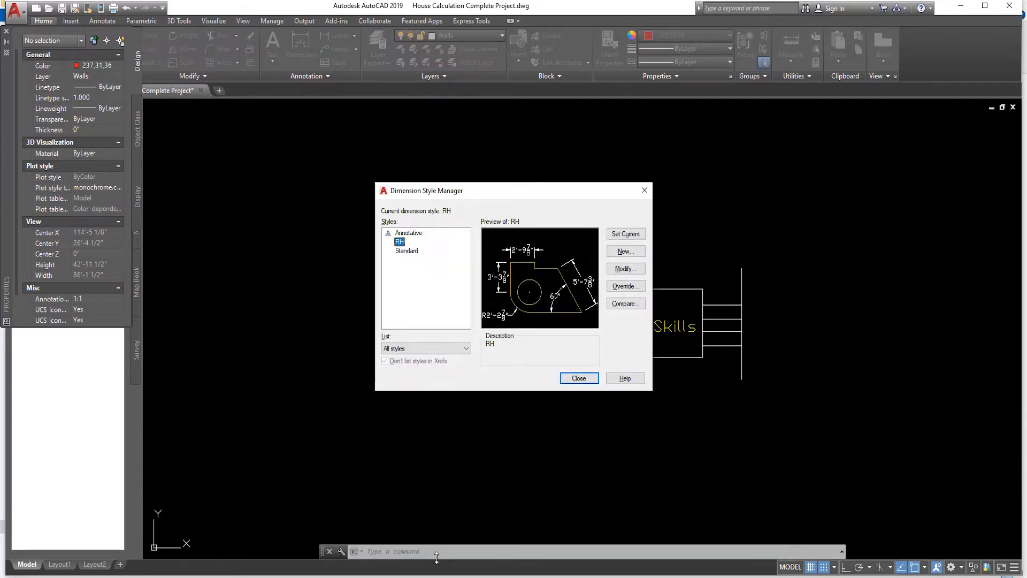
click(620, 254)
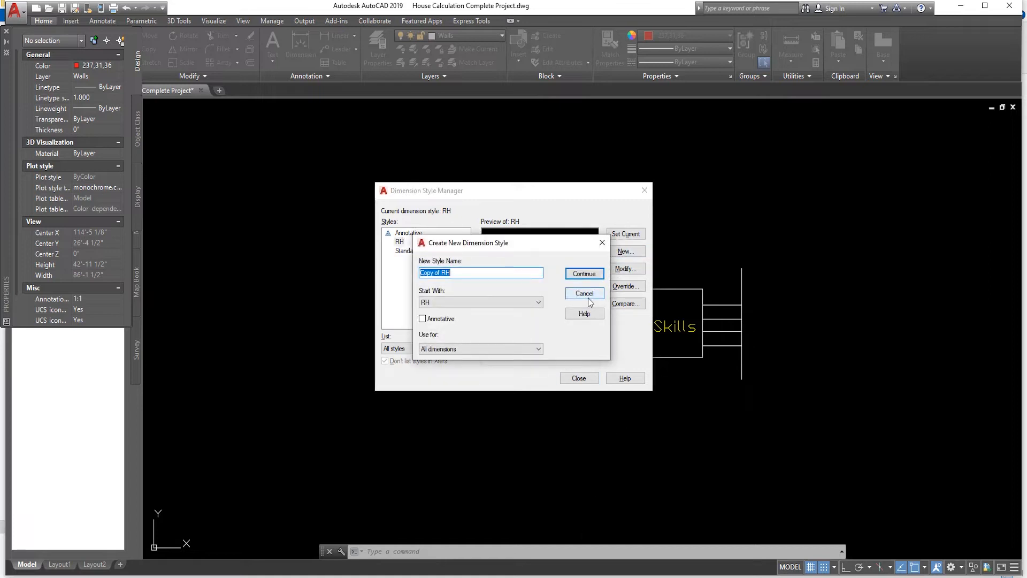
text(RH skills)
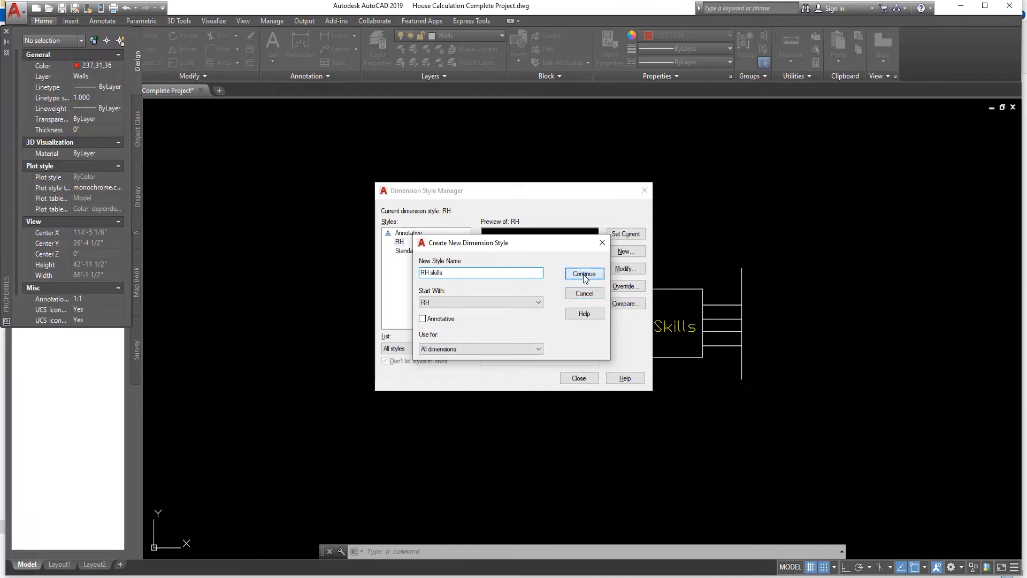
click(585, 274)
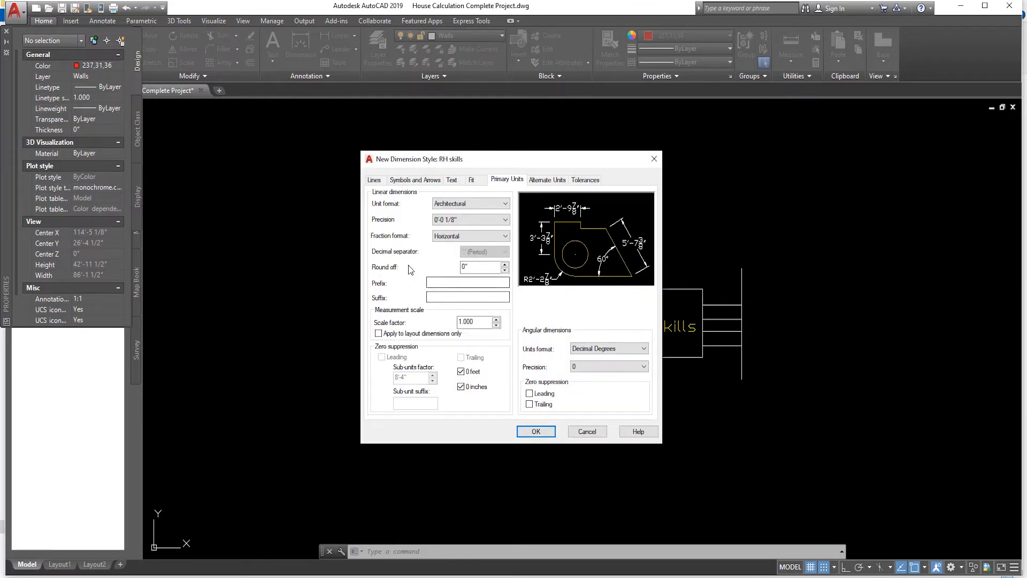
- Review the RH skills dimension style's extension line, arrowhead, text, fit and primary unit settings
click(374, 180)
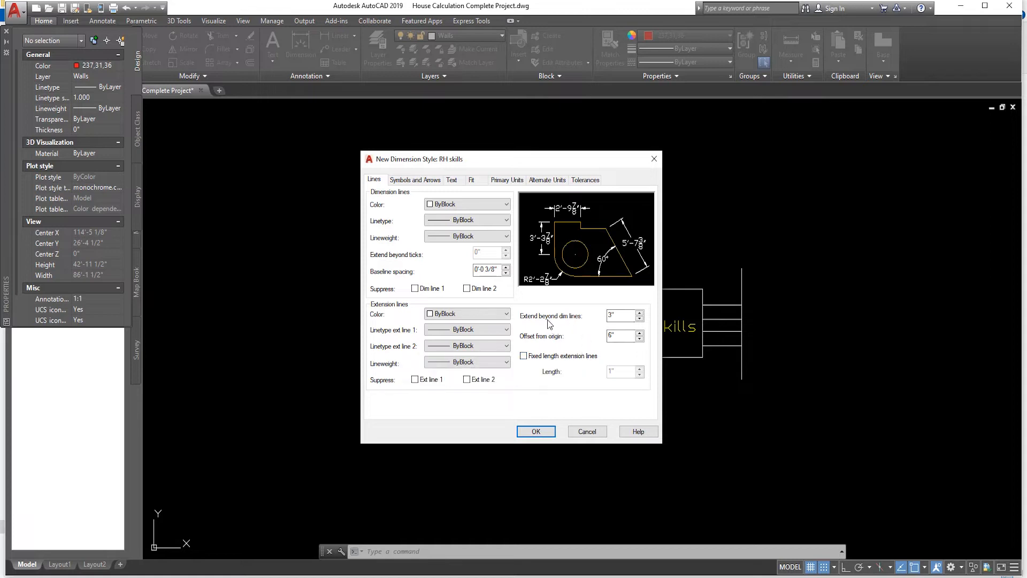
click(627, 317)
click(627, 337)
click(413, 182)
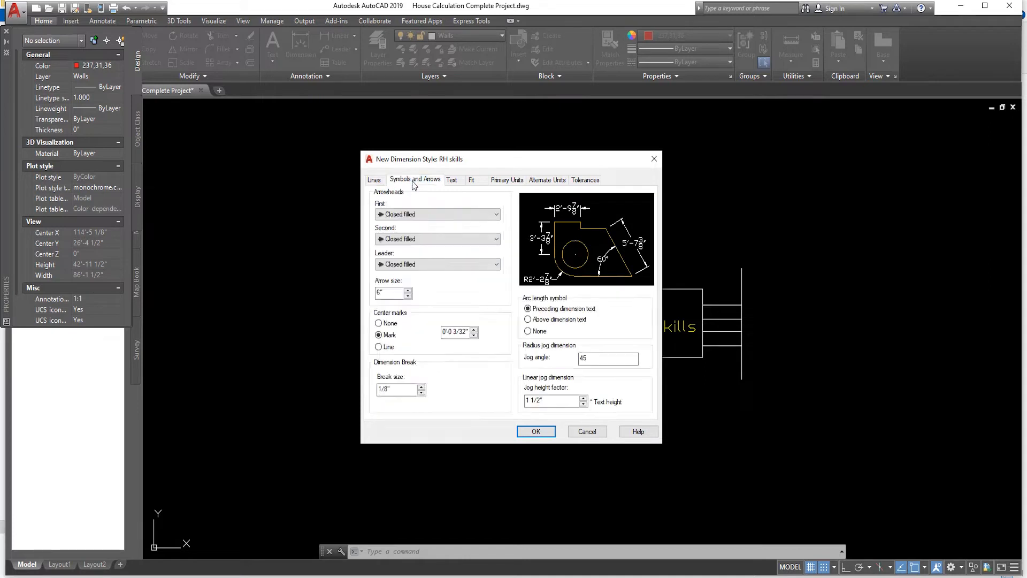
click(395, 293)
click(451, 181)
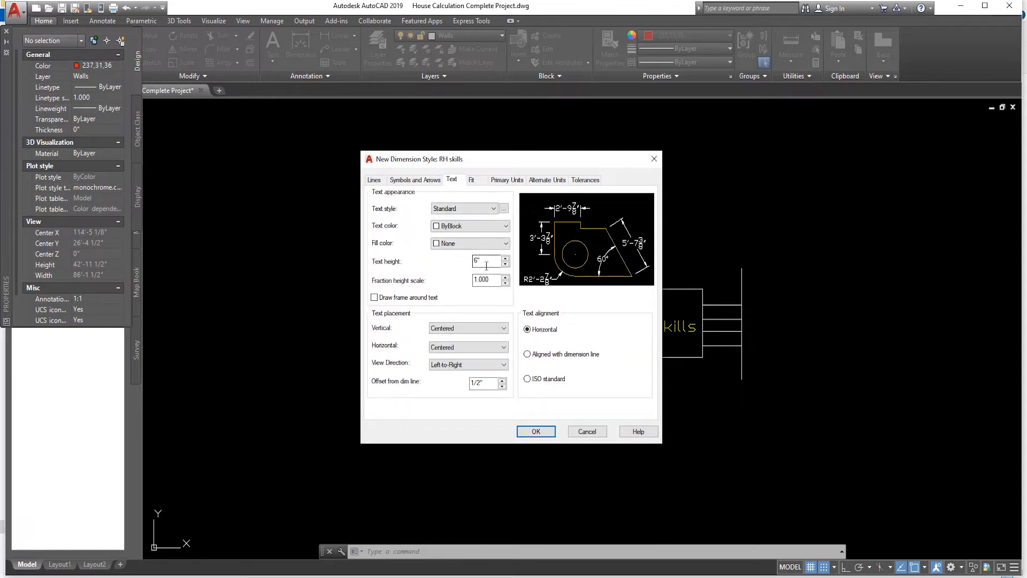
click(472, 181)
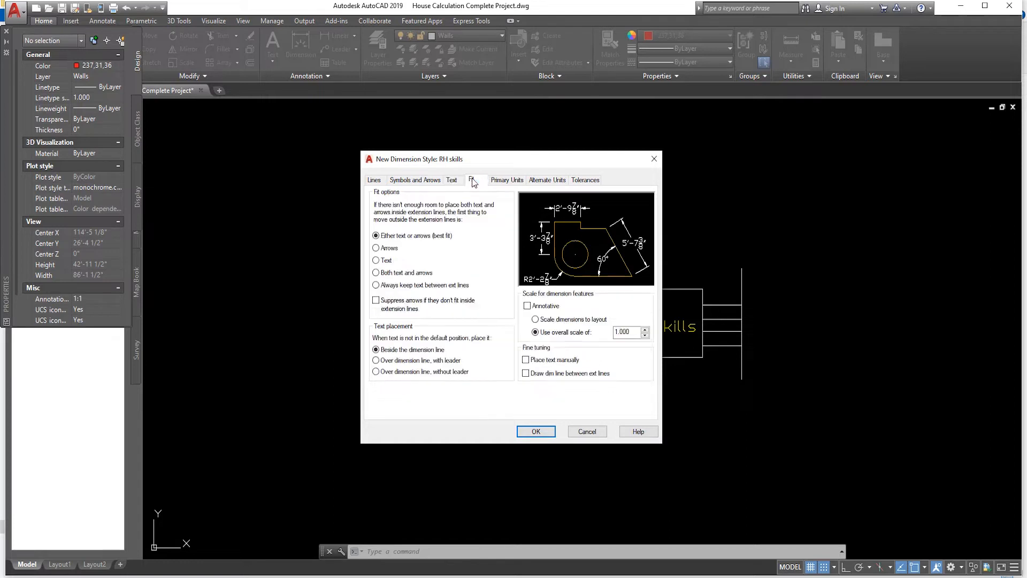
click(507, 181)
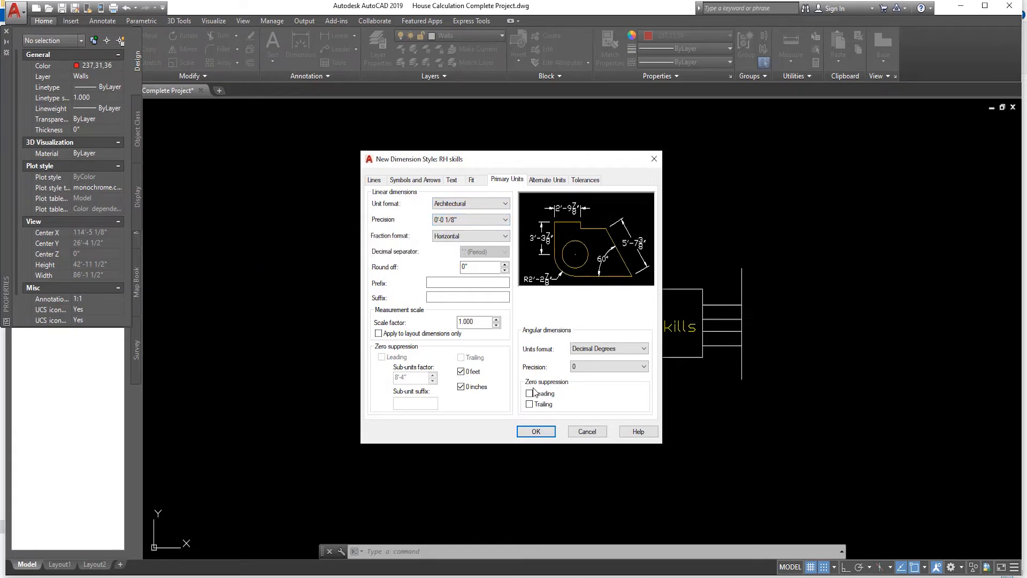
- Save the RH skills dimension style, select it in the style list and close the Dimension Style Manager
click(540, 429)
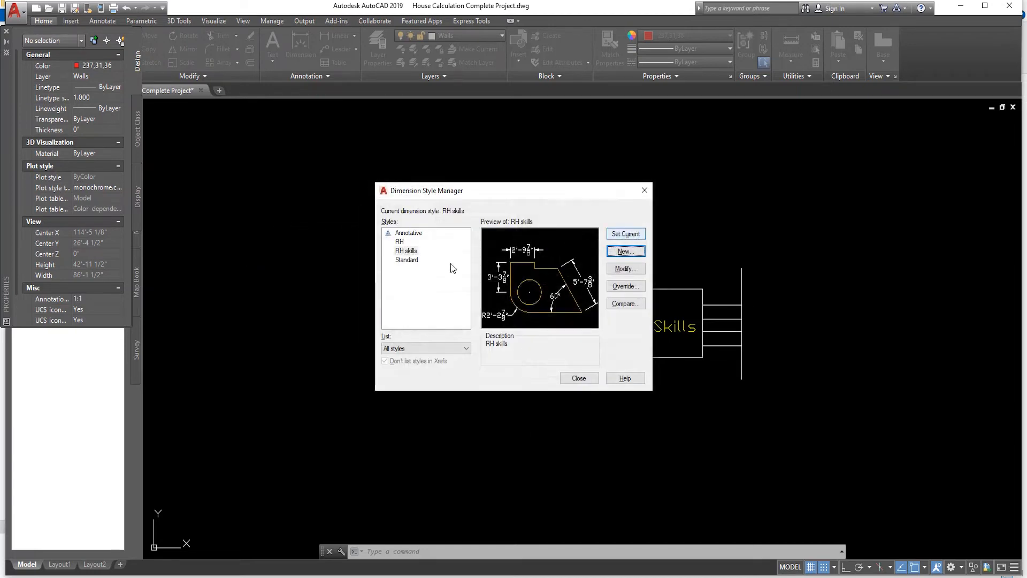
click(409, 251)
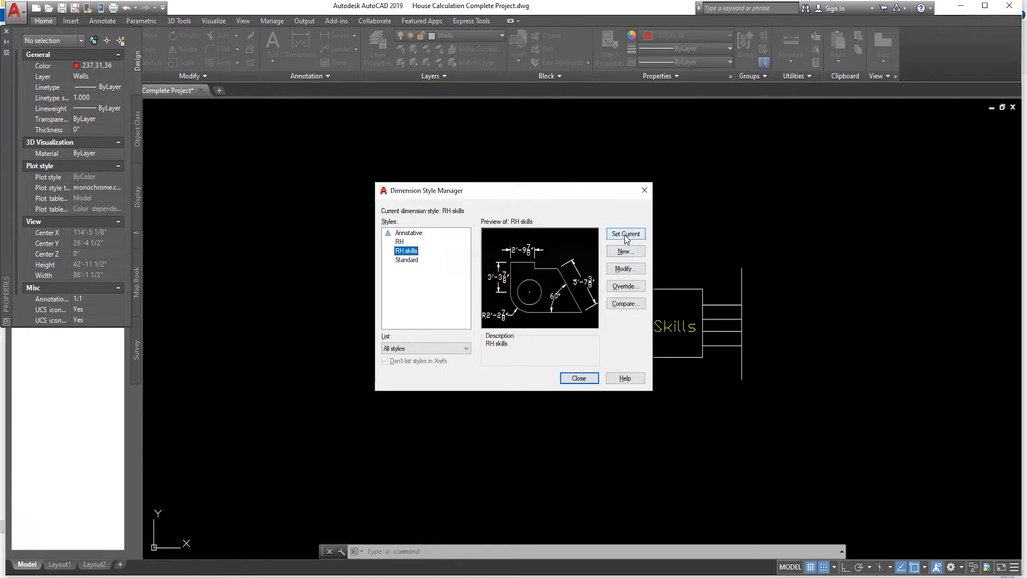
click(579, 377)
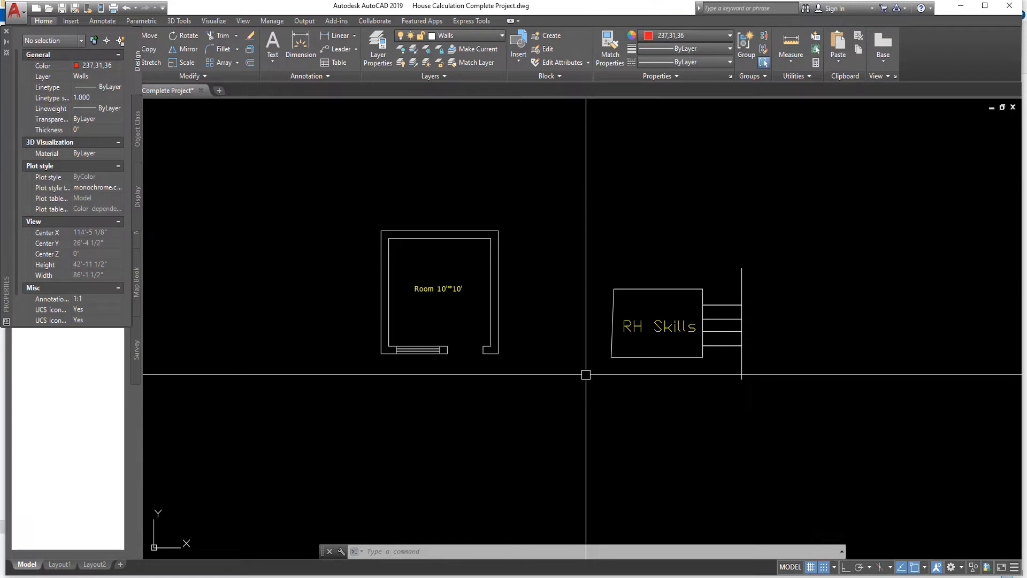
- Move the UCS origin with the UCS command's M option to a point in the empty area below and far left of the room
scroll(586, 375, down, 5)
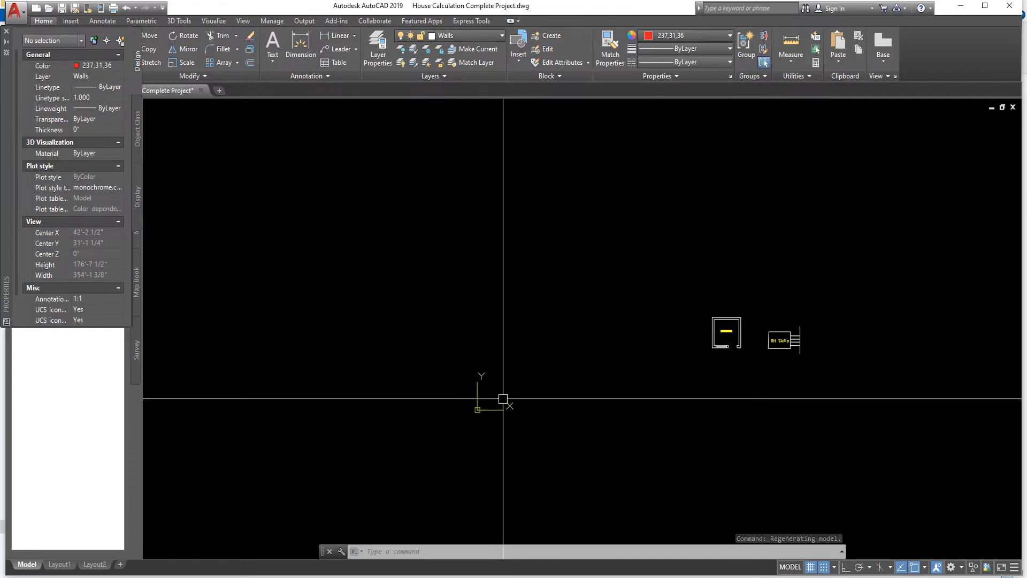
scroll(502, 400, up, 1)
scroll(501, 402, down, 3)
scroll(501, 404, up, 4)
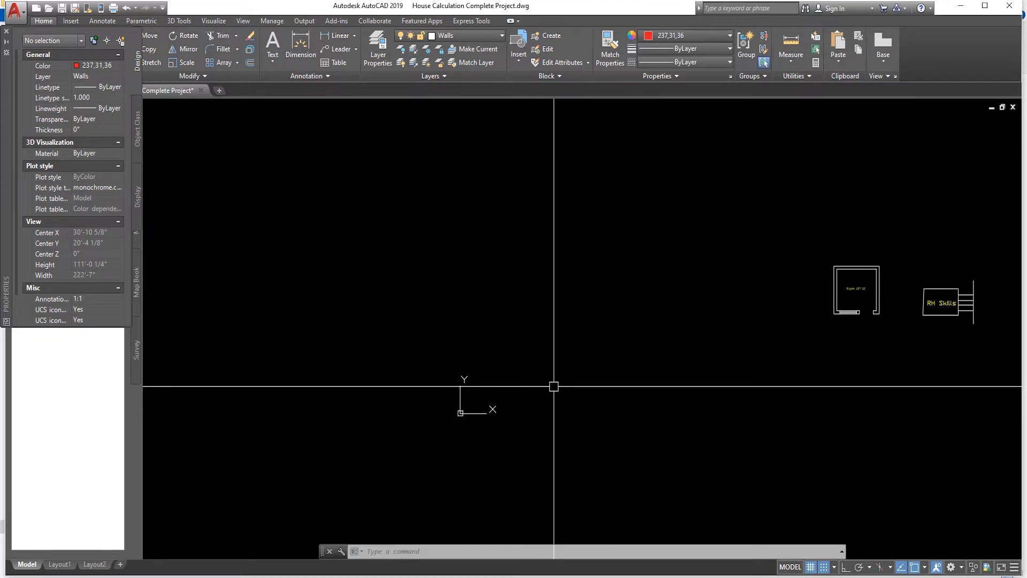
click(517, 552)
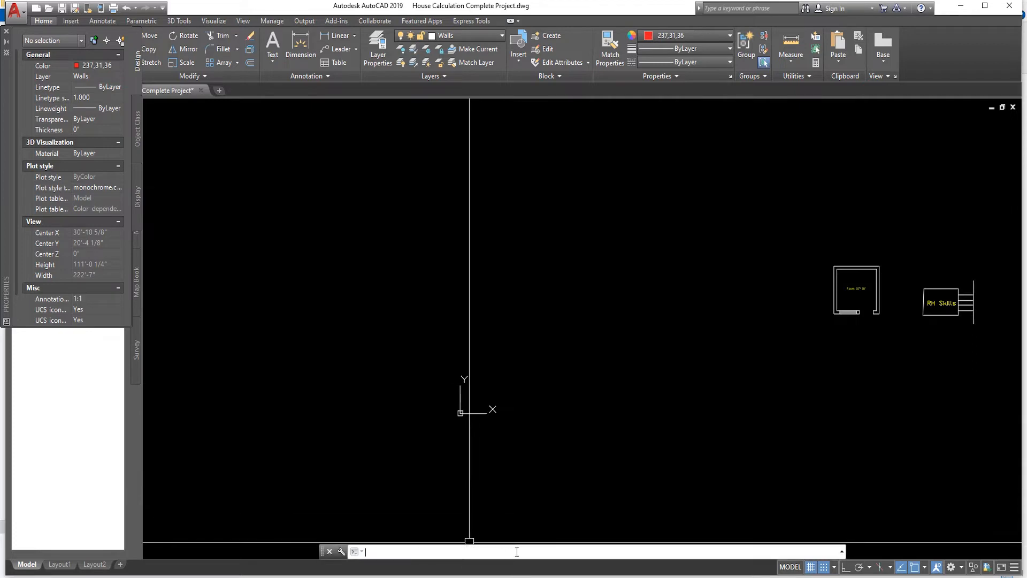
text(ucs)
key(Return)
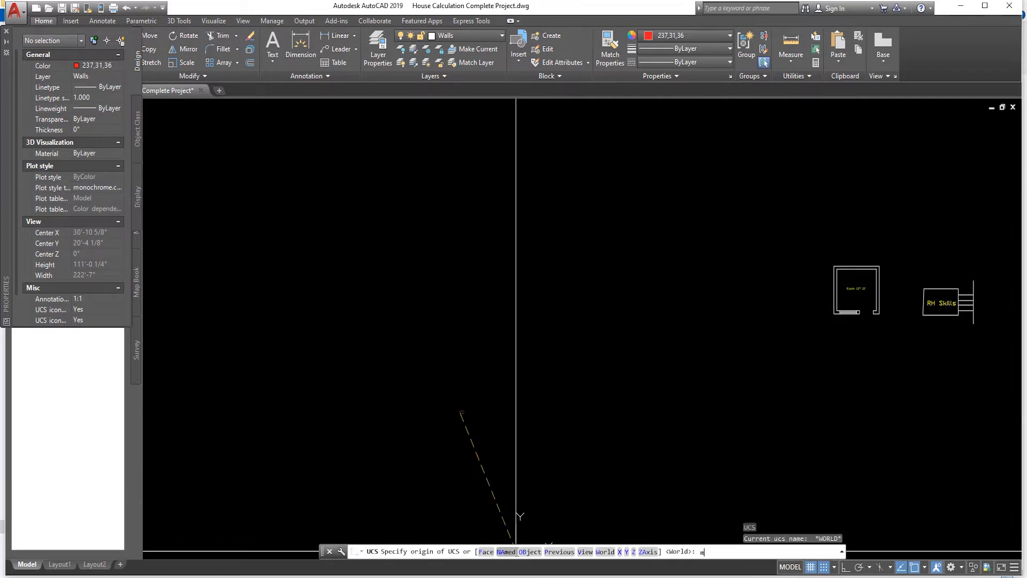
text(m)
key(Return)
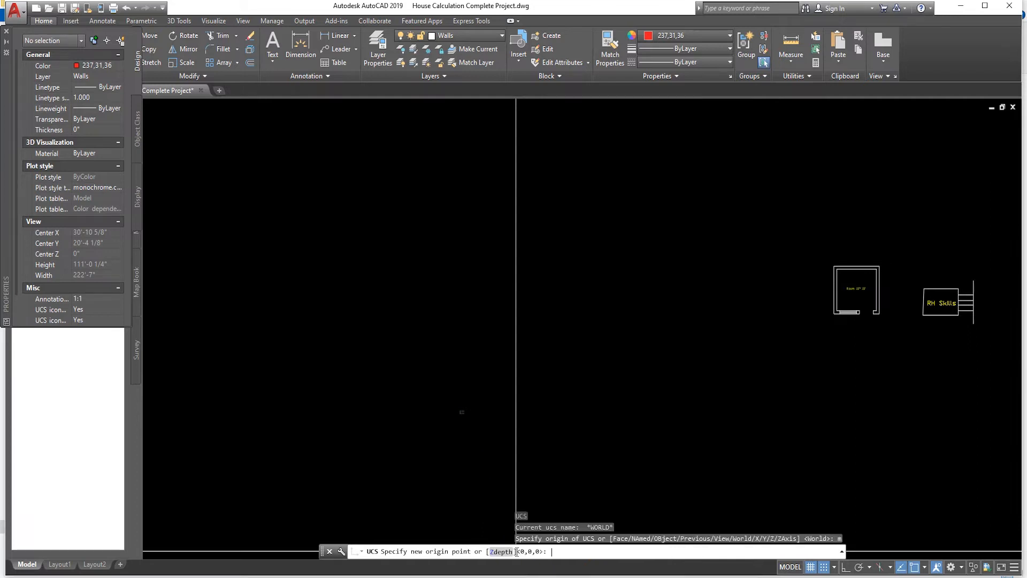
click(178, 531)
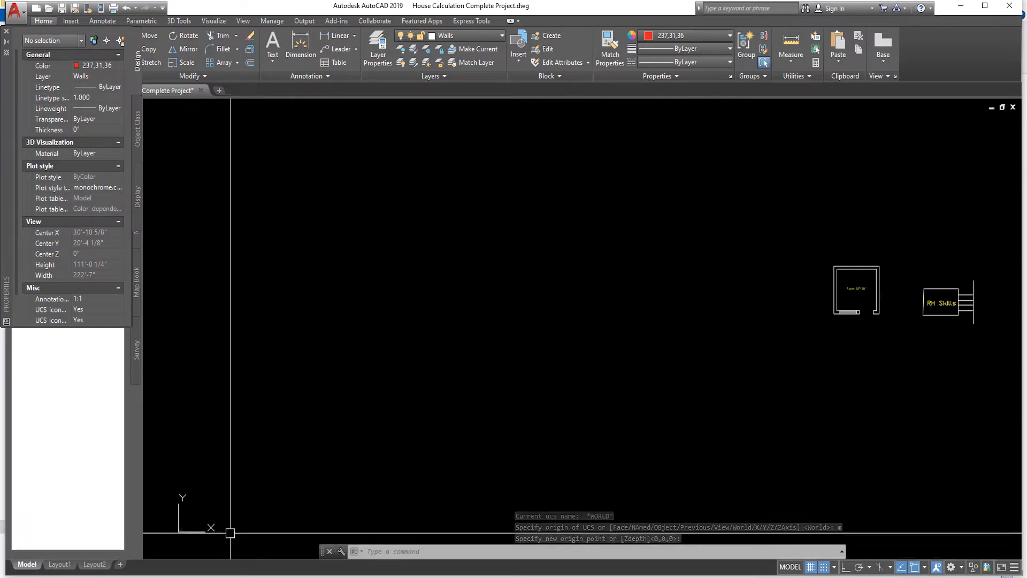
- Try an empty-area selection and a crossing selection over the upper-right lines of the RH Skills box, and clear the selection
scroll(316, 473, down, 4)
scroll(543, 412, up, 7)
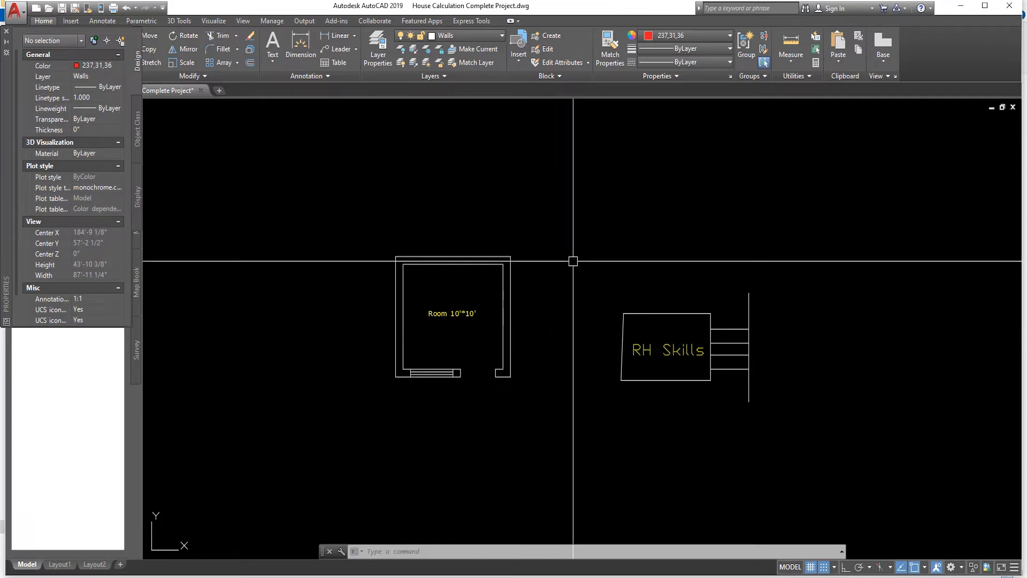
click(708, 159)
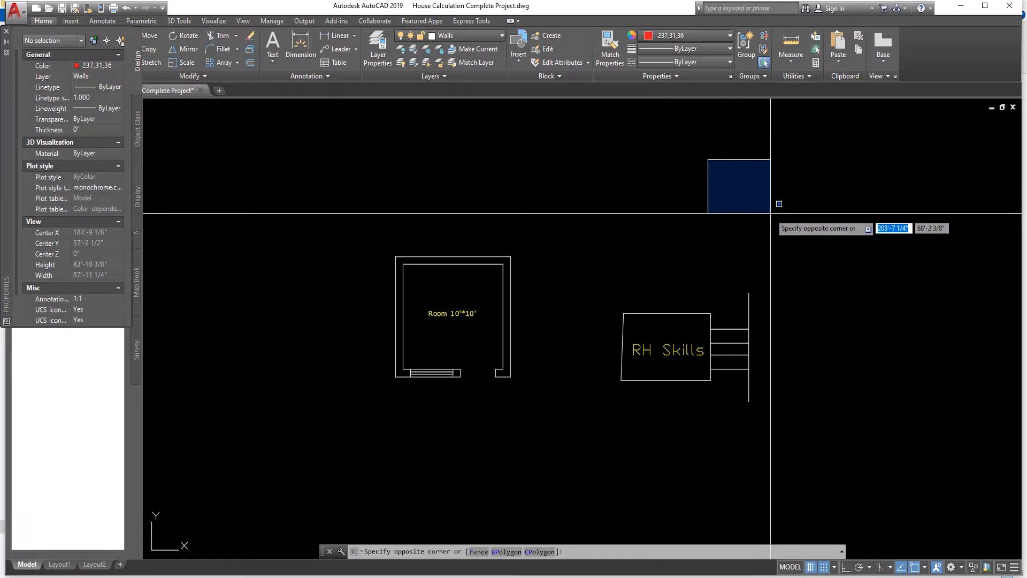
click(685, 216)
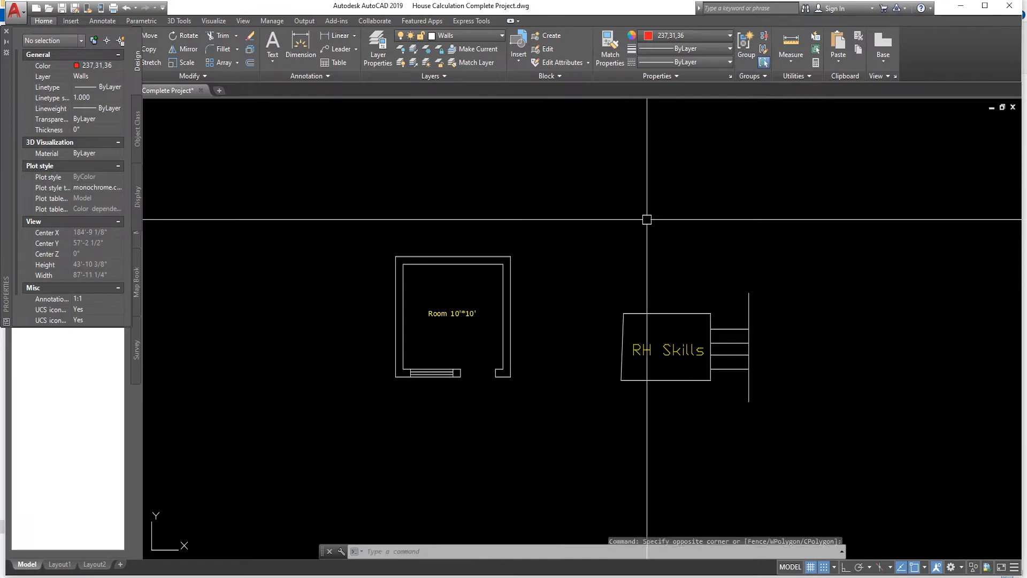
click(812, 273)
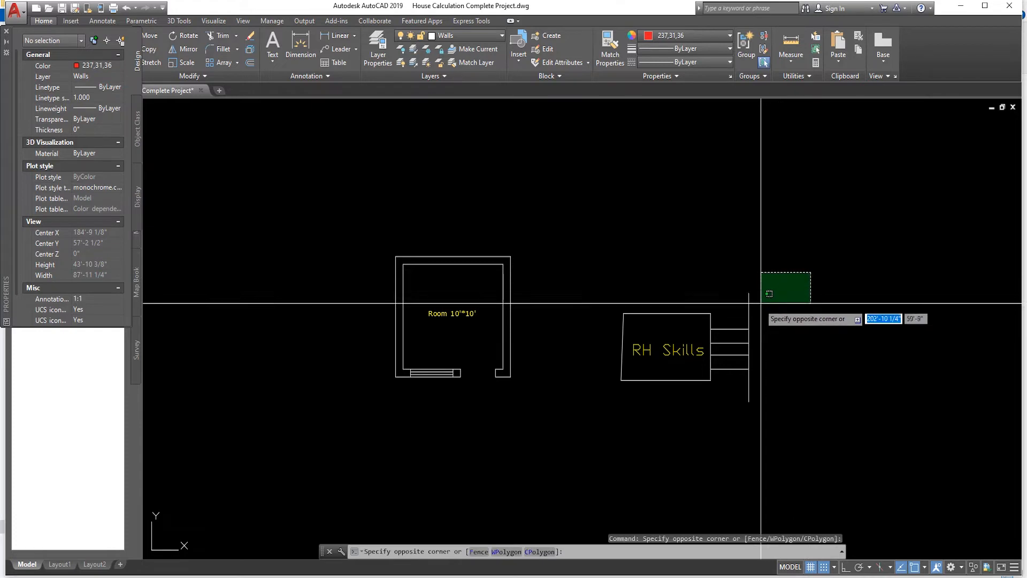
click(703, 338)
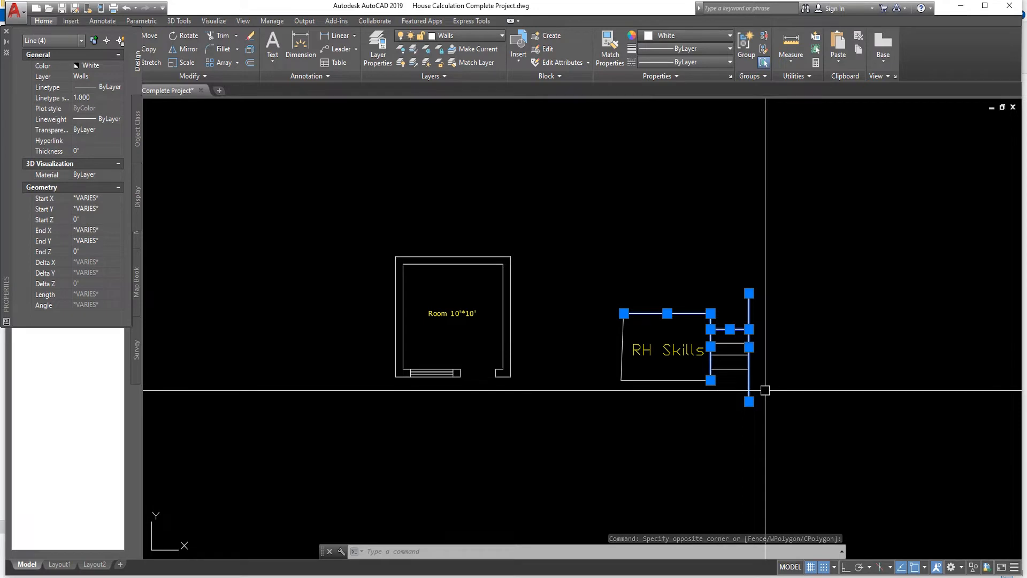
key(Escape)
key(Escape)
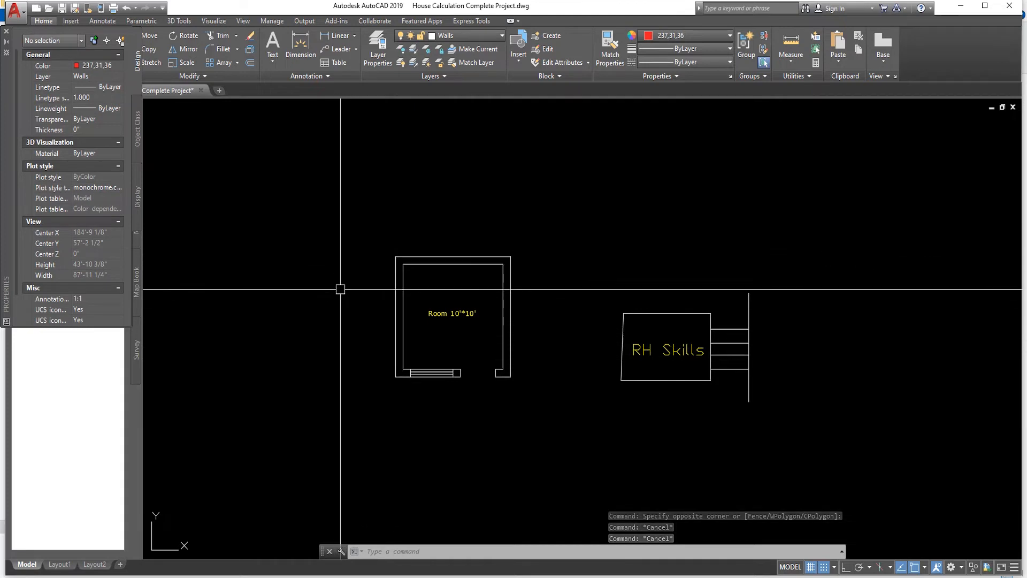
- Try enclosing window selections on the room's left wall and on the wall end beside the window, and clear the selection
click(358, 288)
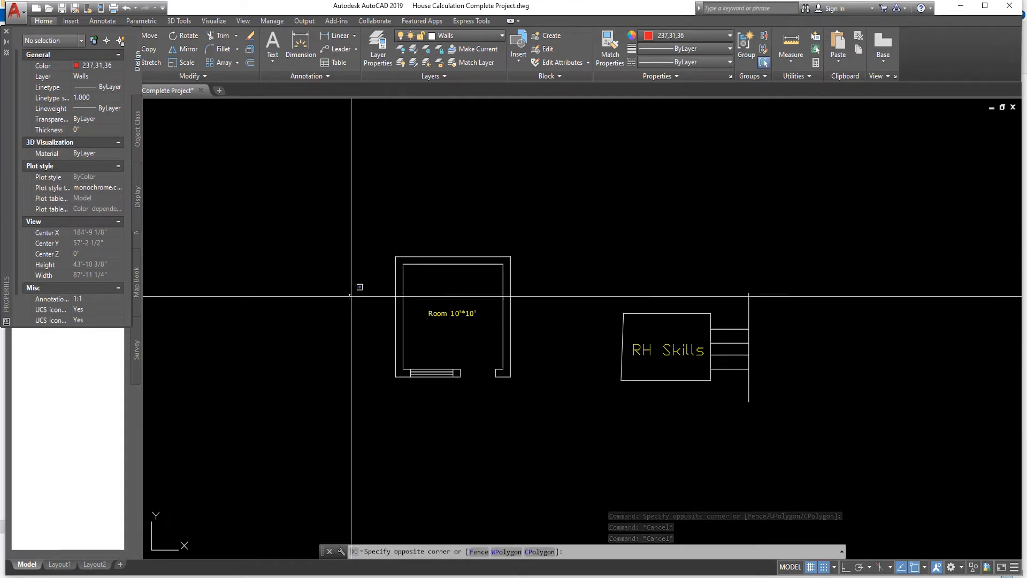
click(419, 357)
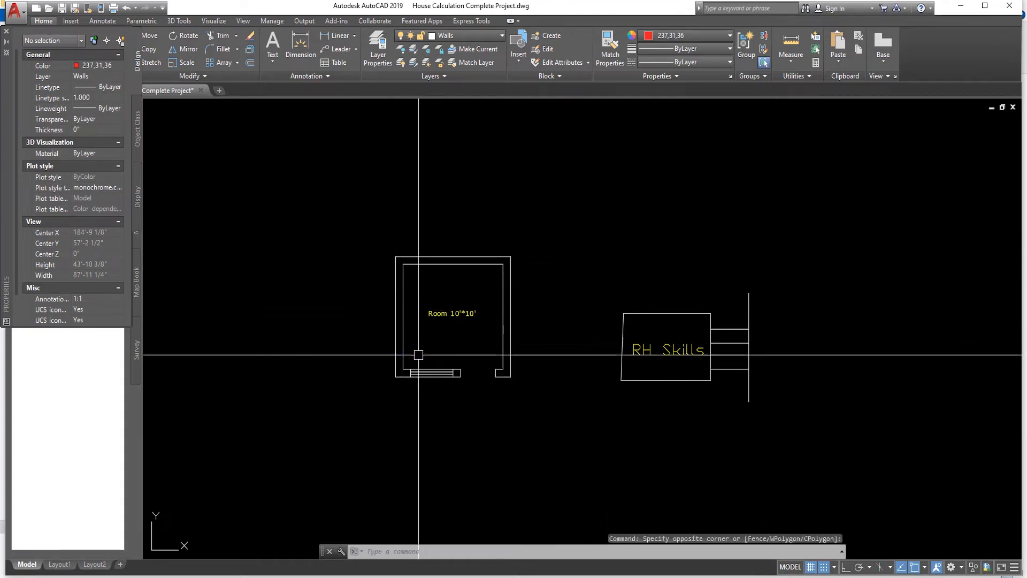
scroll(422, 357, up, 6)
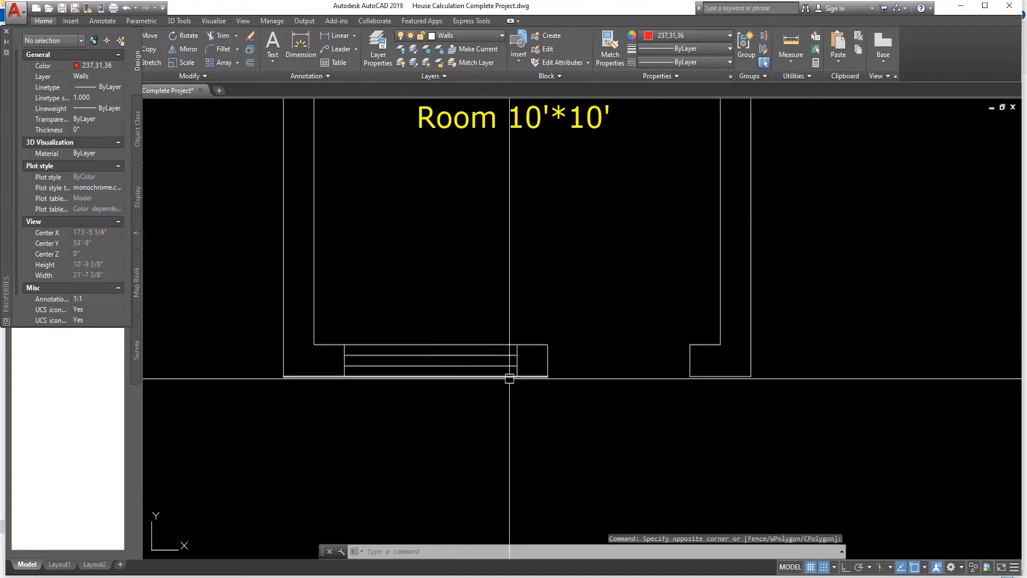
click(420, 300)
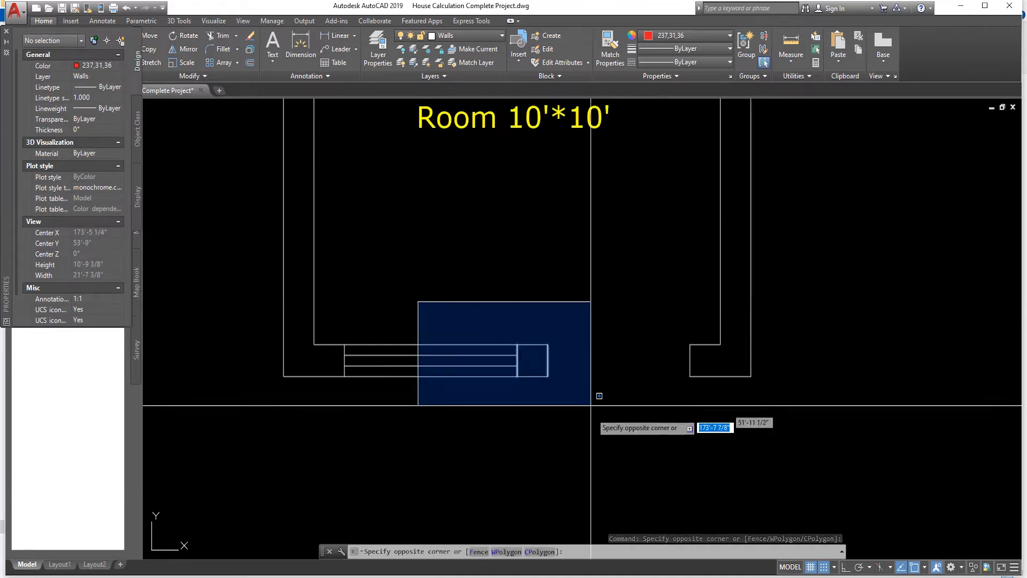
click(579, 431)
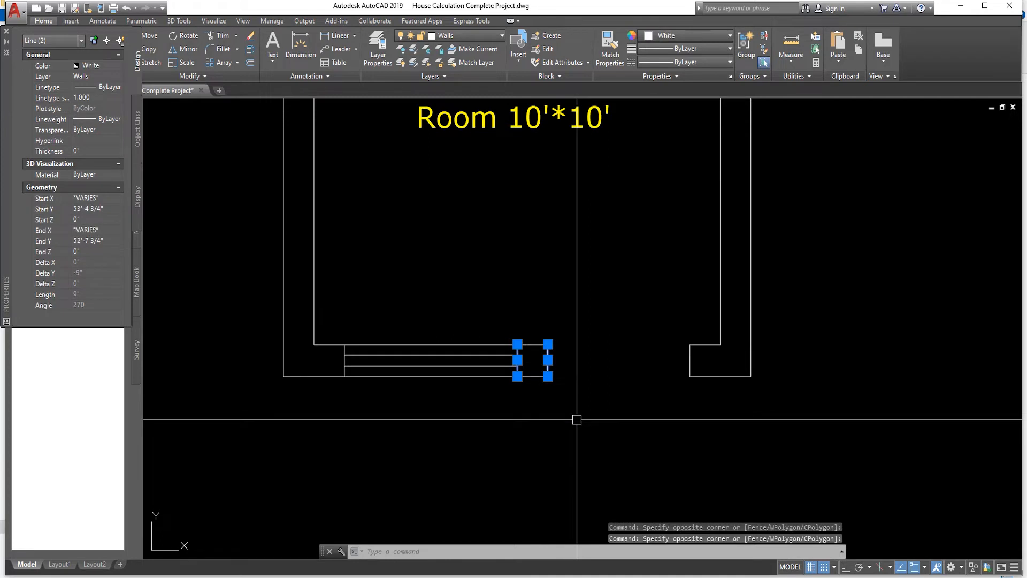
key(Escape)
key(Escape)
scroll(495, 378, down, 4)
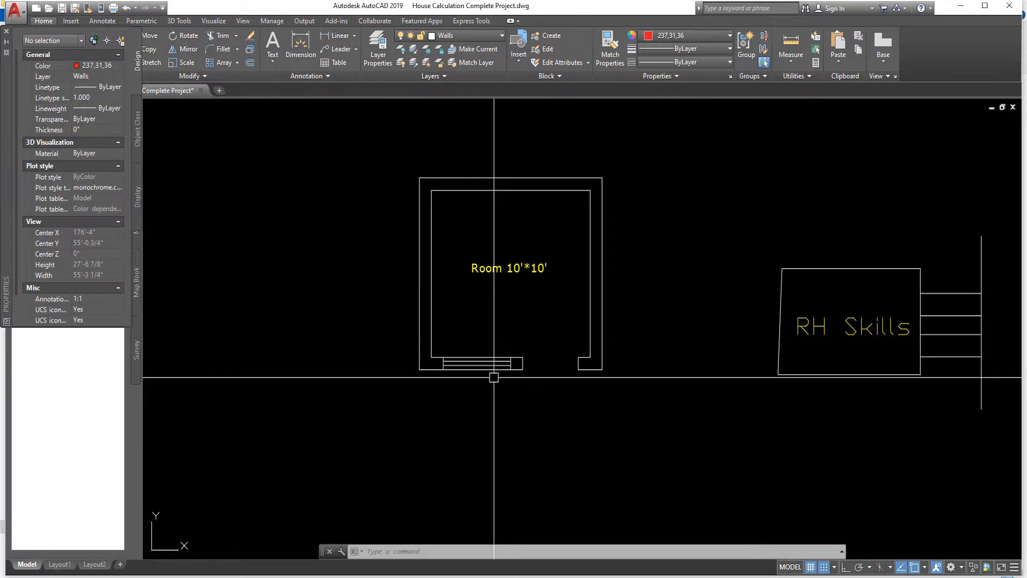
- Try another enclosing window selection around the right end of the room's window, and clear the selection
scroll(503, 378, up, 4)
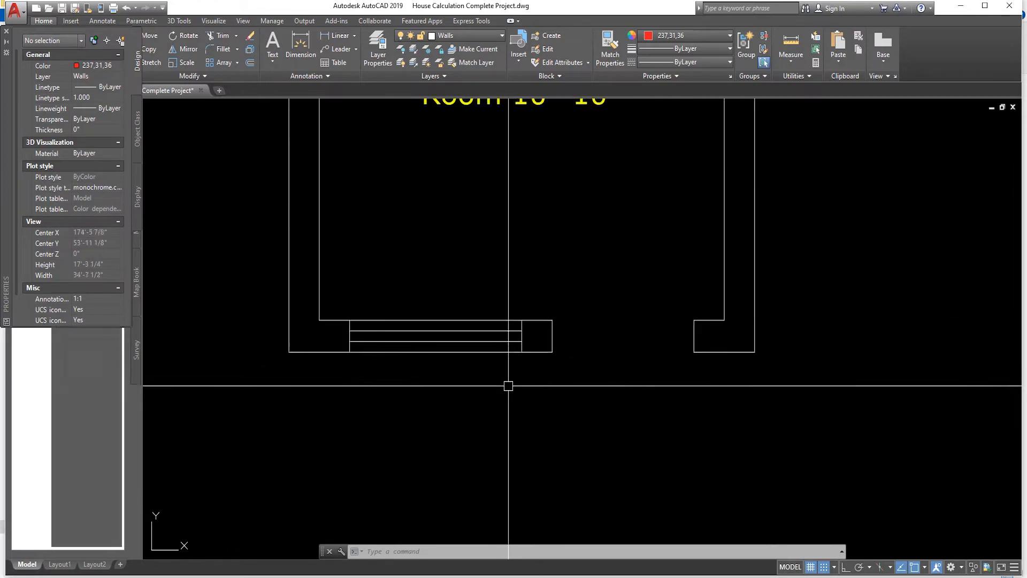
click(491, 268)
click(534, 391)
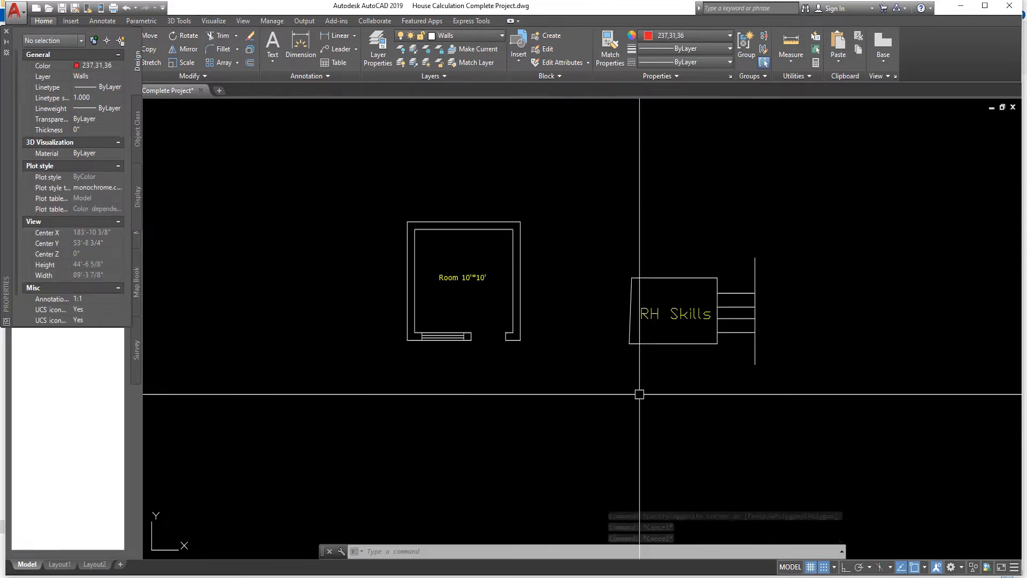
key(Escape)
key(Escape)
scroll(639, 394, down, 5)
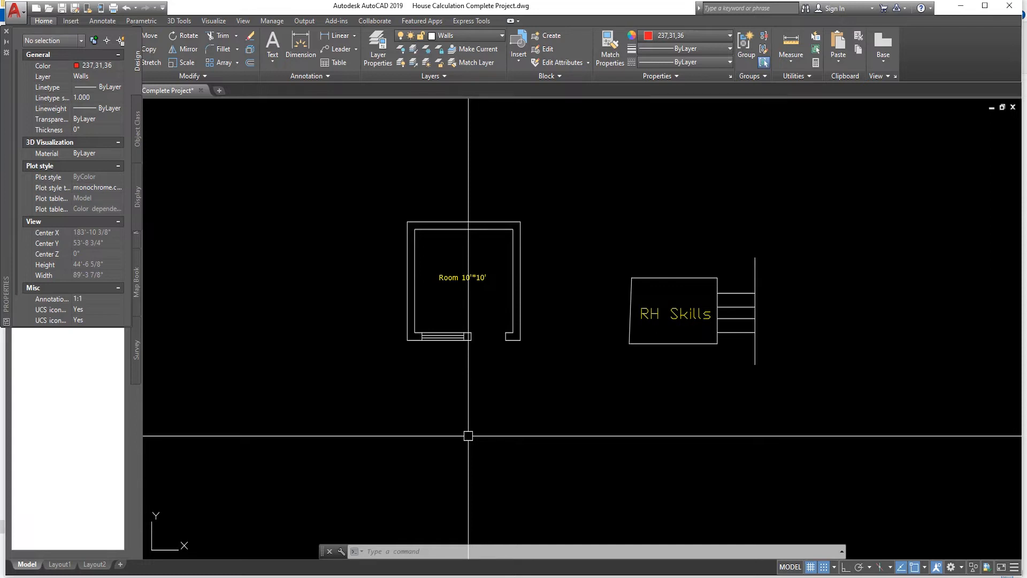
- Confirm the drawing units as Architectural with 0'-0 1/8" precision, decimal degrees and an insertion scale in feet
text(un)
key(Return)
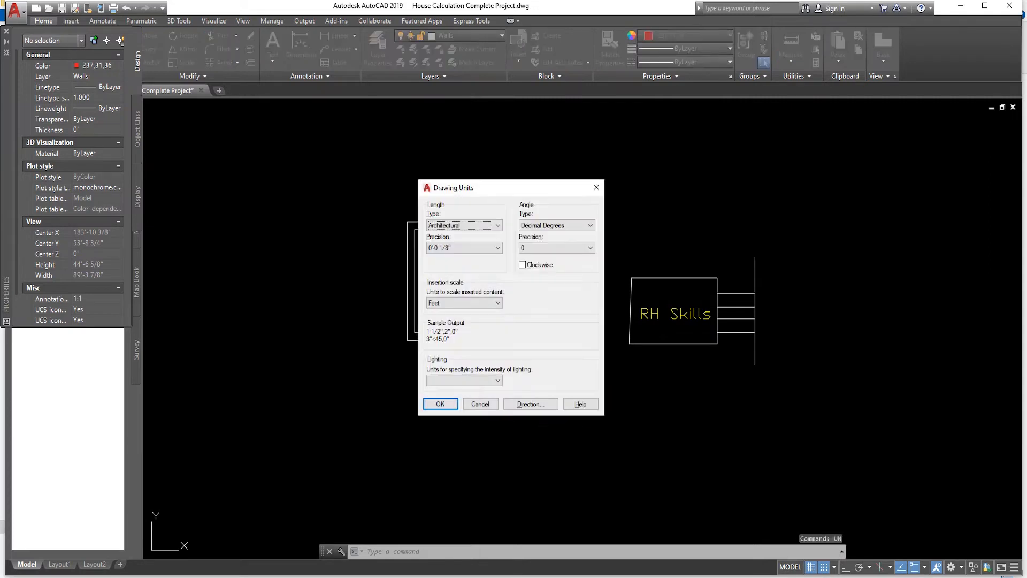
click(498, 225)
click(498, 226)
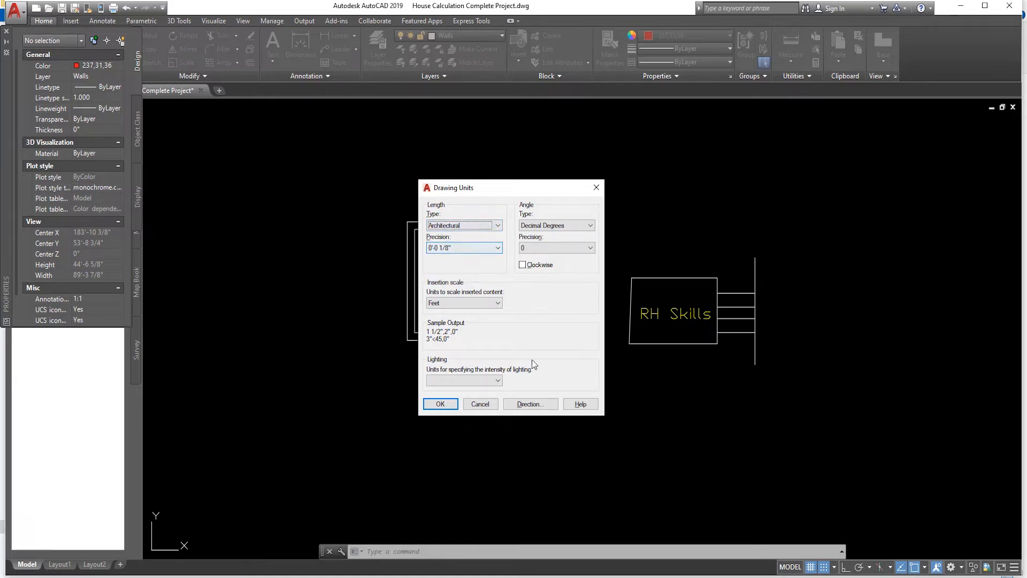
click(441, 404)
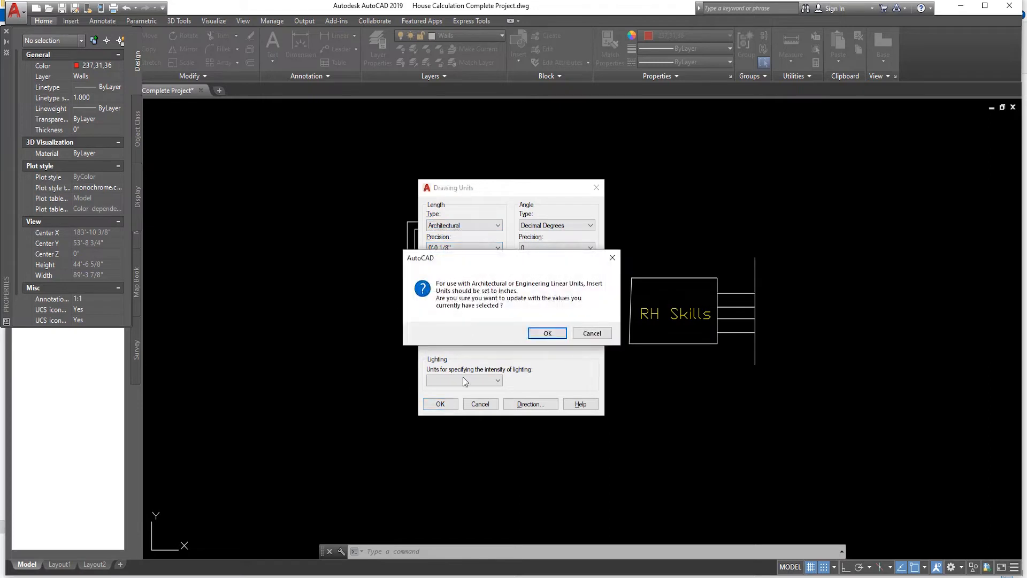
click(547, 334)
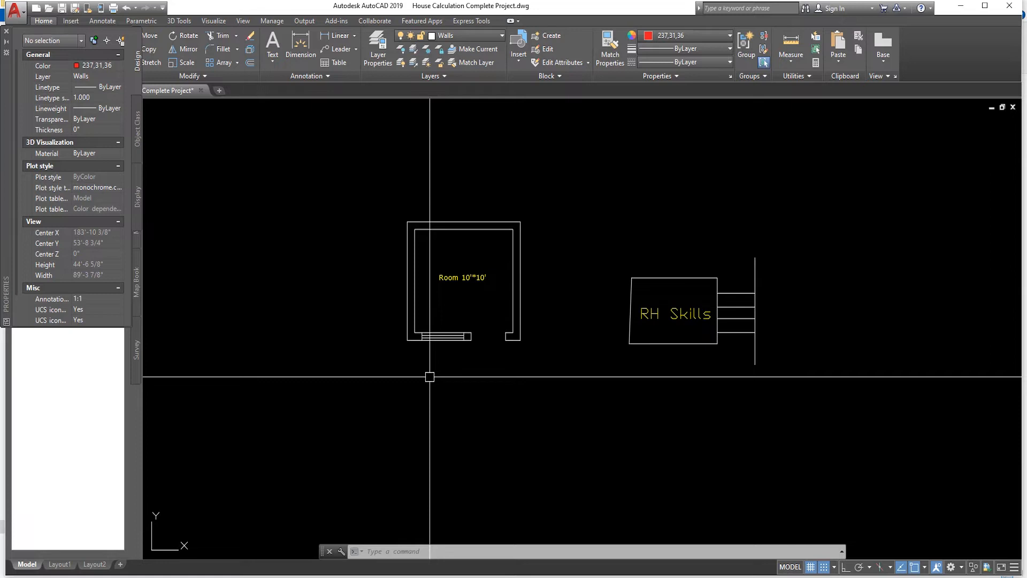
- Review the pickbox, grip and selection mode settings in the Options, and accept them
text(OP)
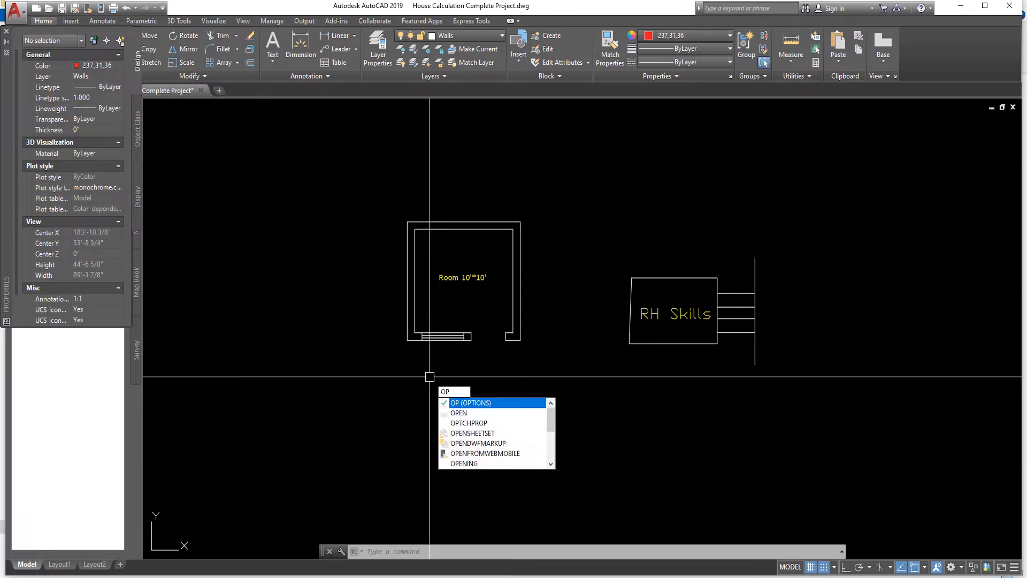
key(Return)
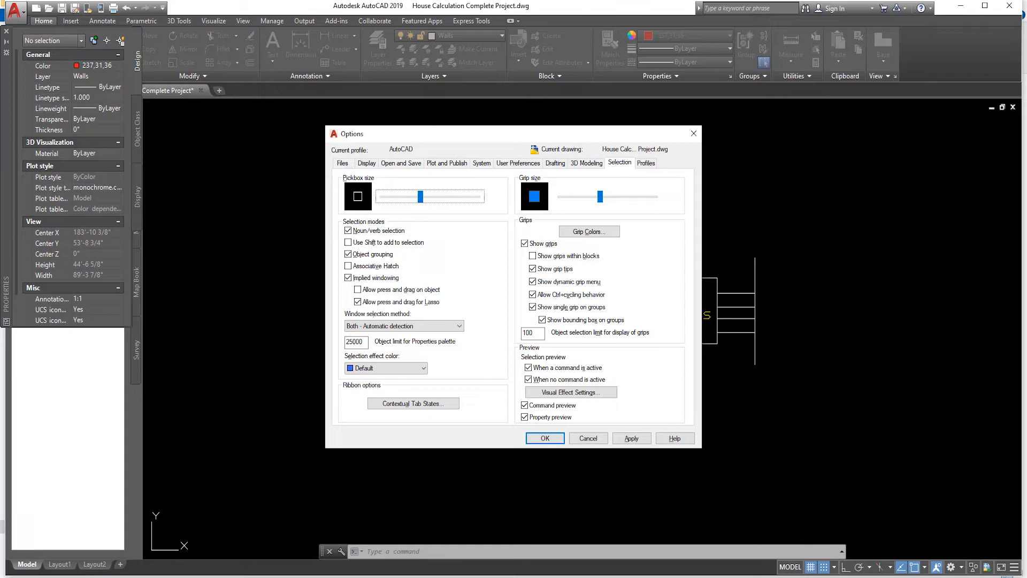
click(546, 438)
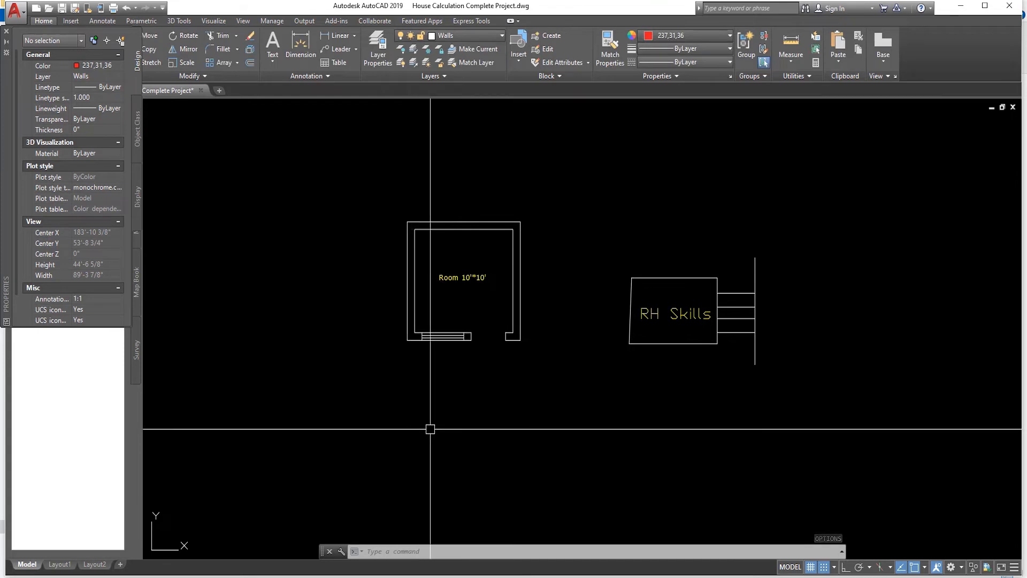
- Confirm object snap and tracking on, with Endpoint, Midpoint, Center, Node, Intersection, Perpendicular and Nearest enabled
text(op)
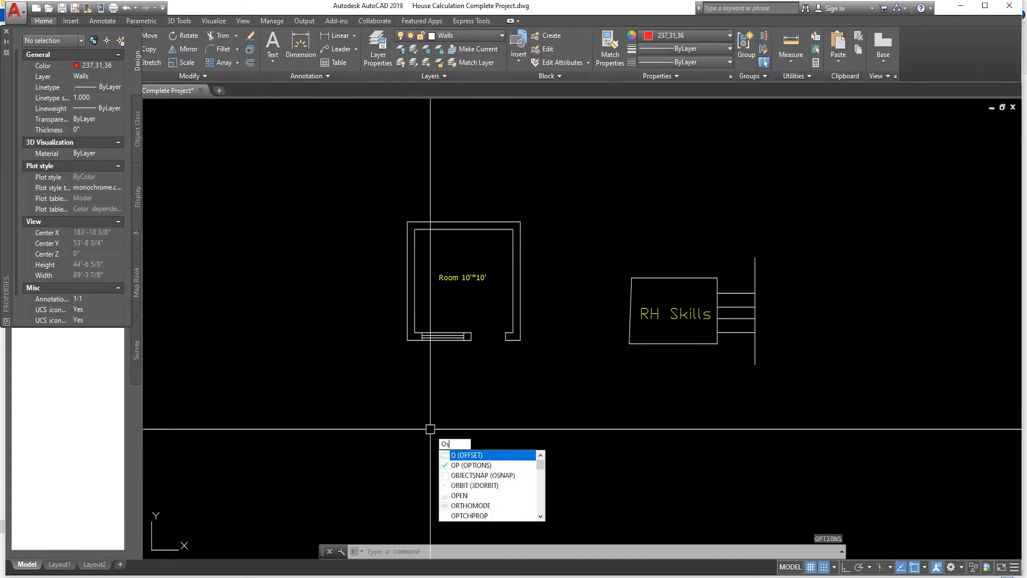
key(Return)
text(os)
key(Return)
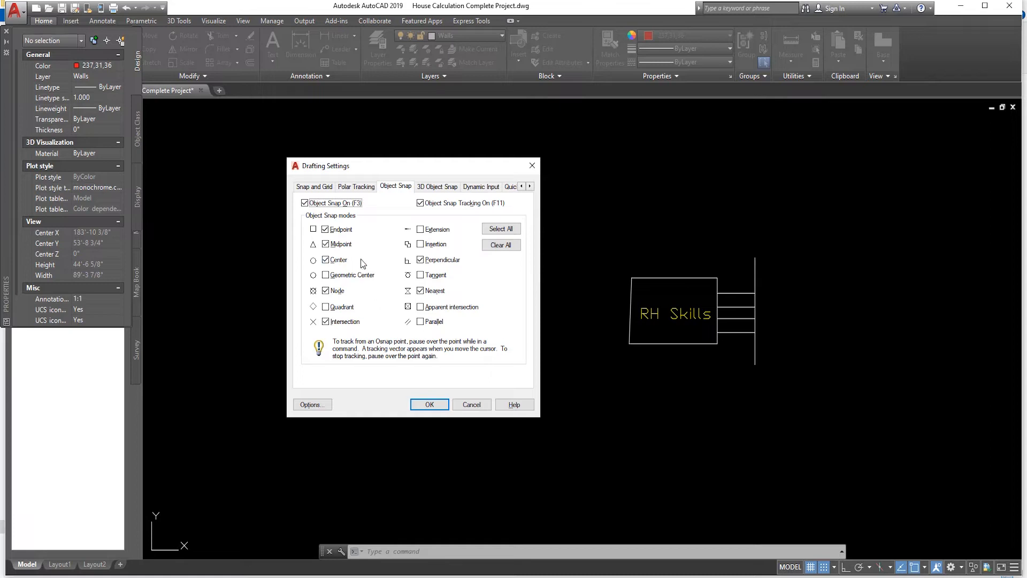
double_click(326, 231)
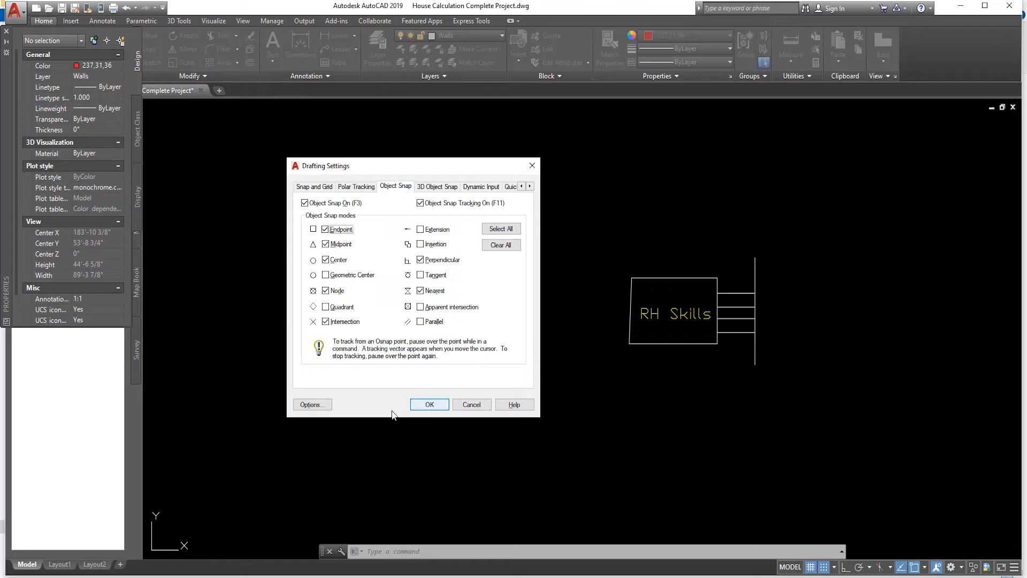
click(429, 404)
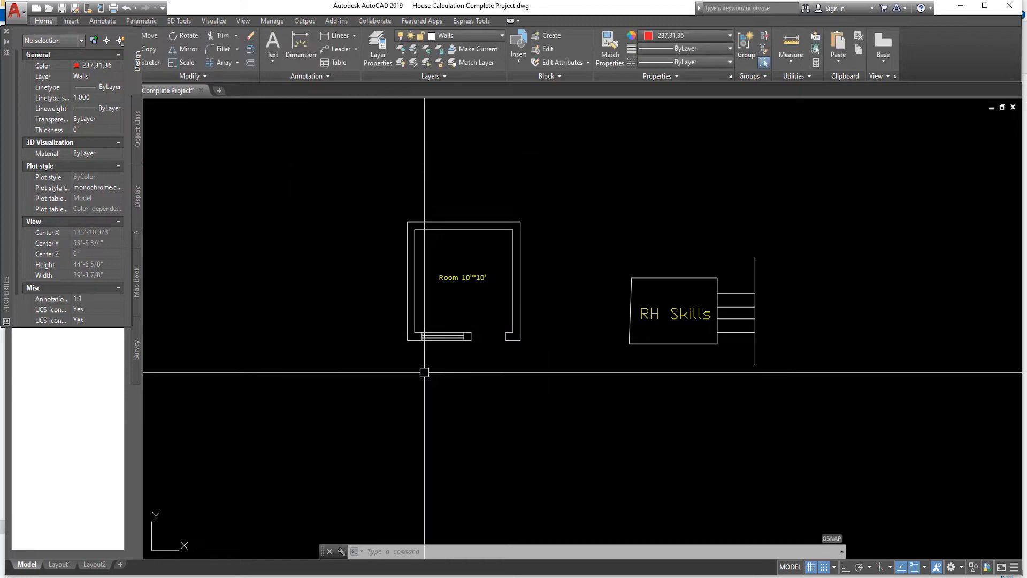
- Try starting a line from the midpoint of the RH Skills box's top edge, and cancel the line
click(677, 281)
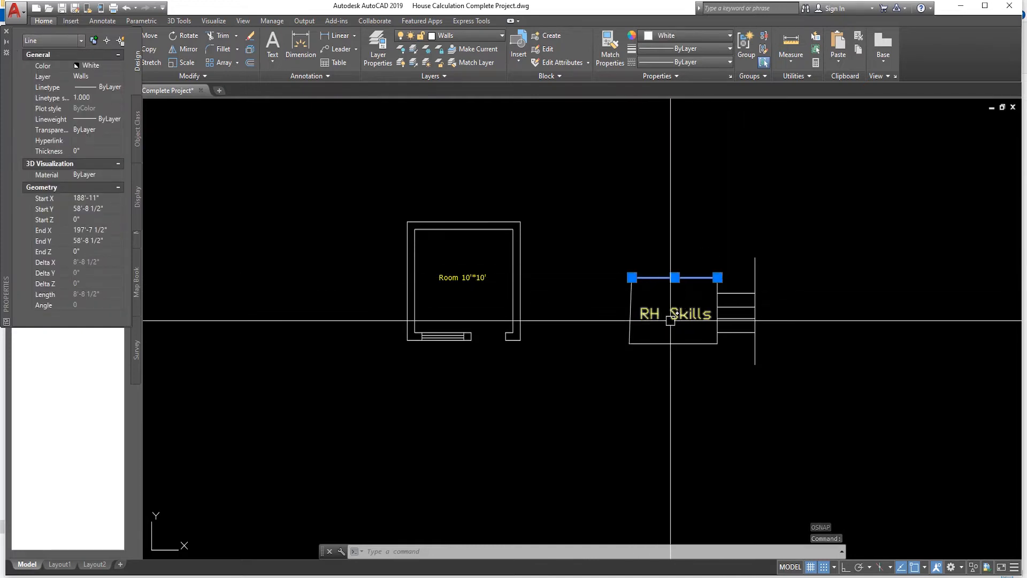
key(Escape)
text(l)
key(Return)
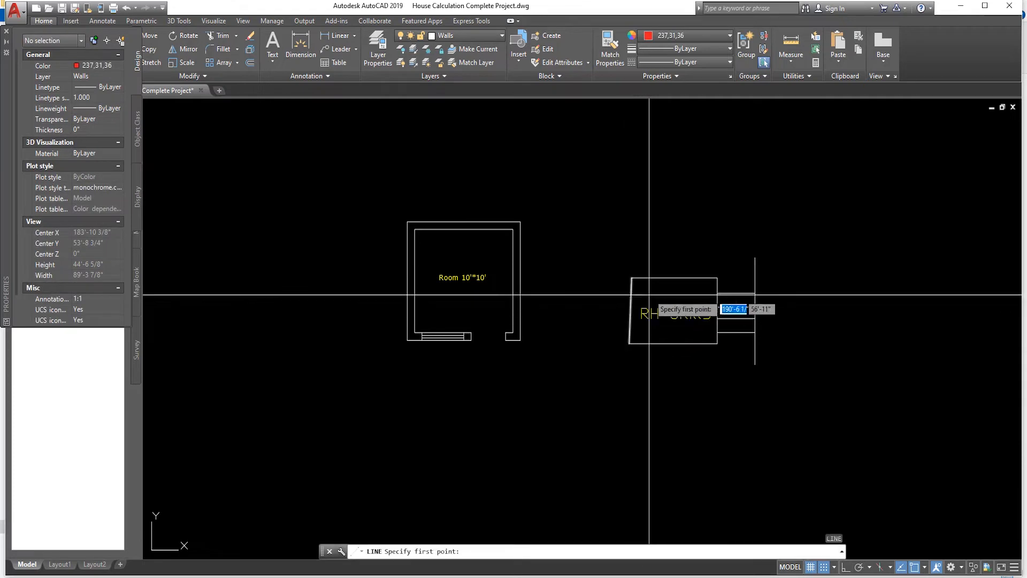
click(675, 277)
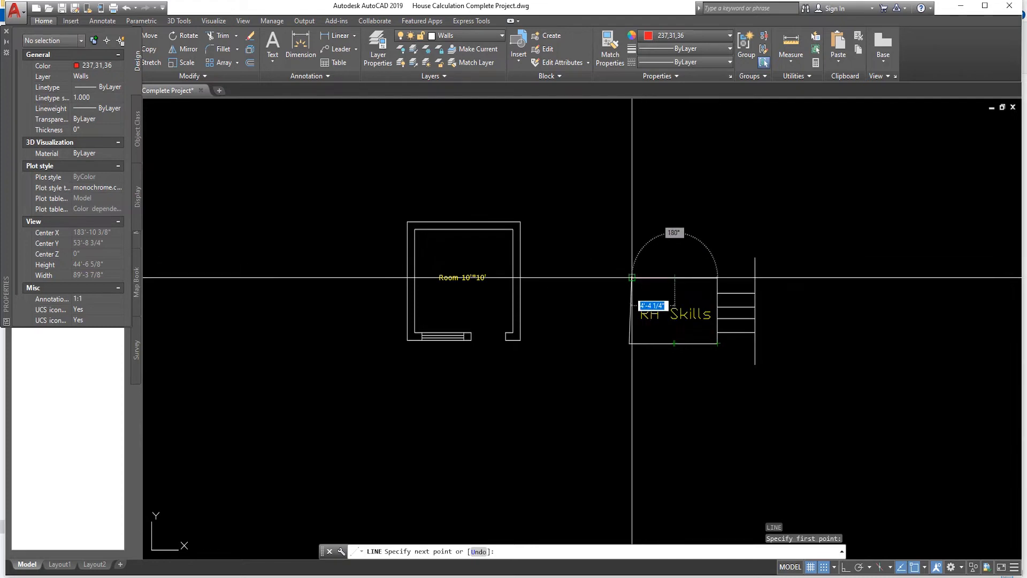
key(Escape)
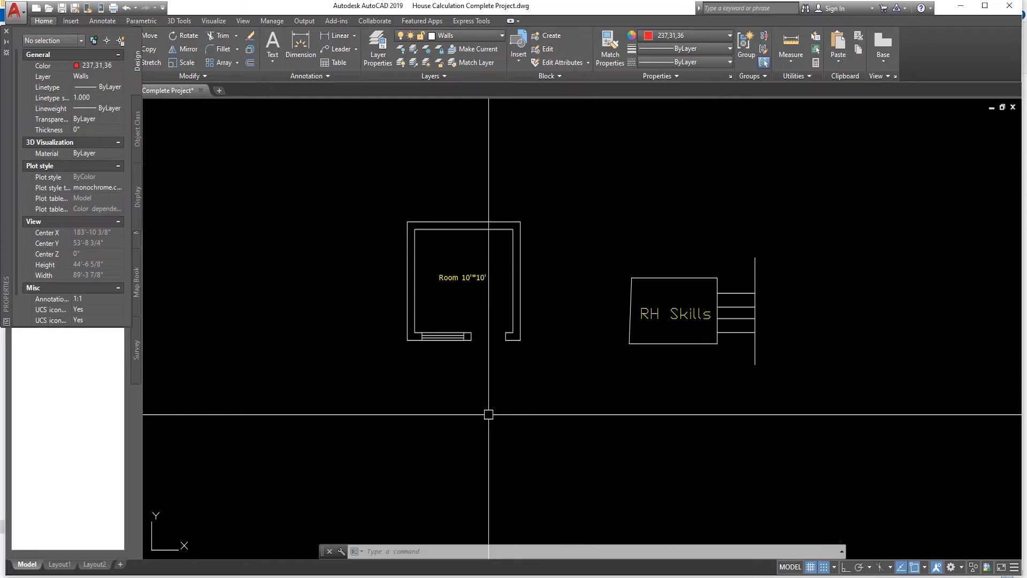
- Draw a horizontal line about 19'-7" long below the room with Ortho mode switched on
text(L)
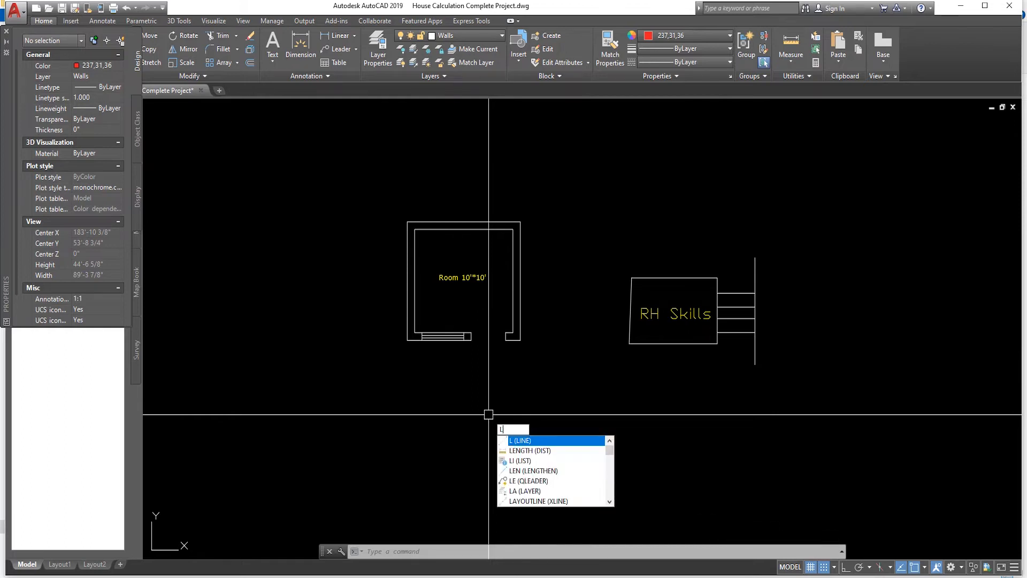
key(Return)
click(390, 437)
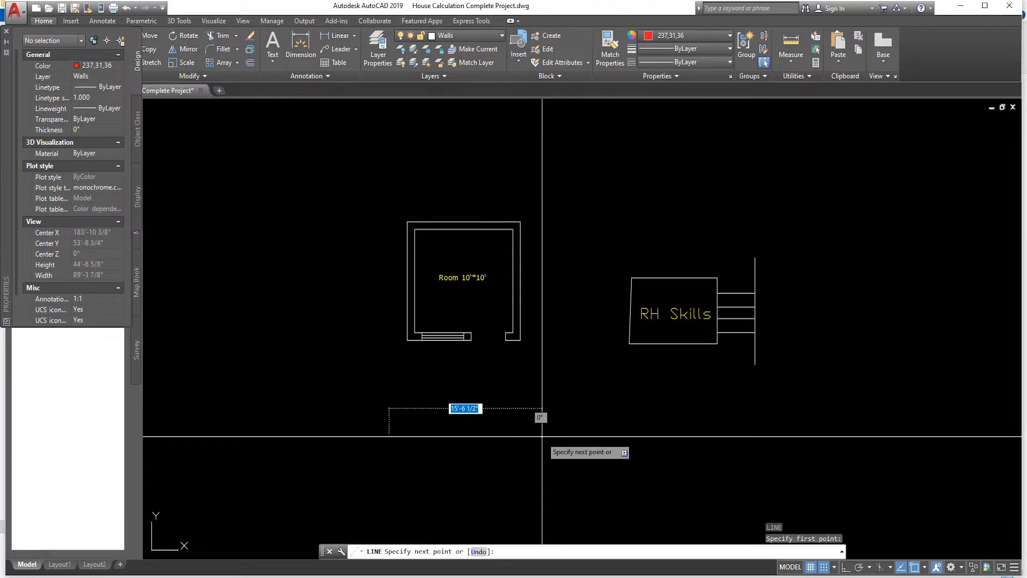
key(F8)
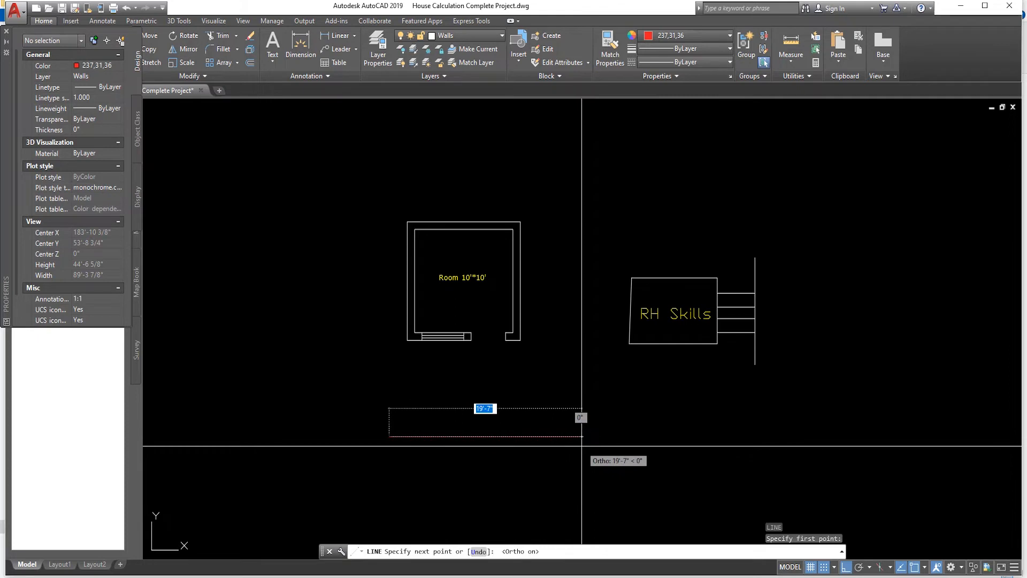
key(F8)
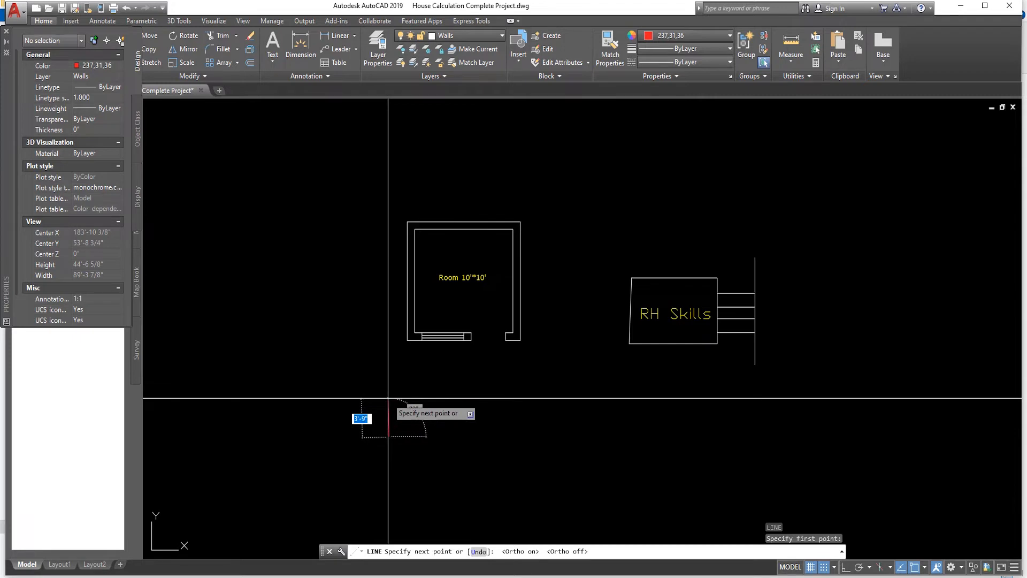
key(F8)
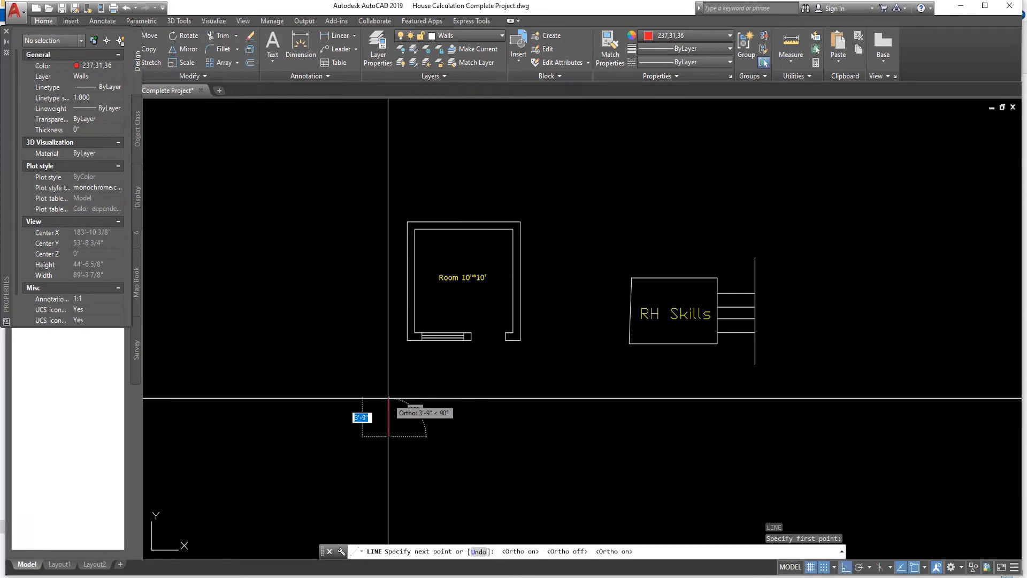
click(582, 436)
key(Escape)
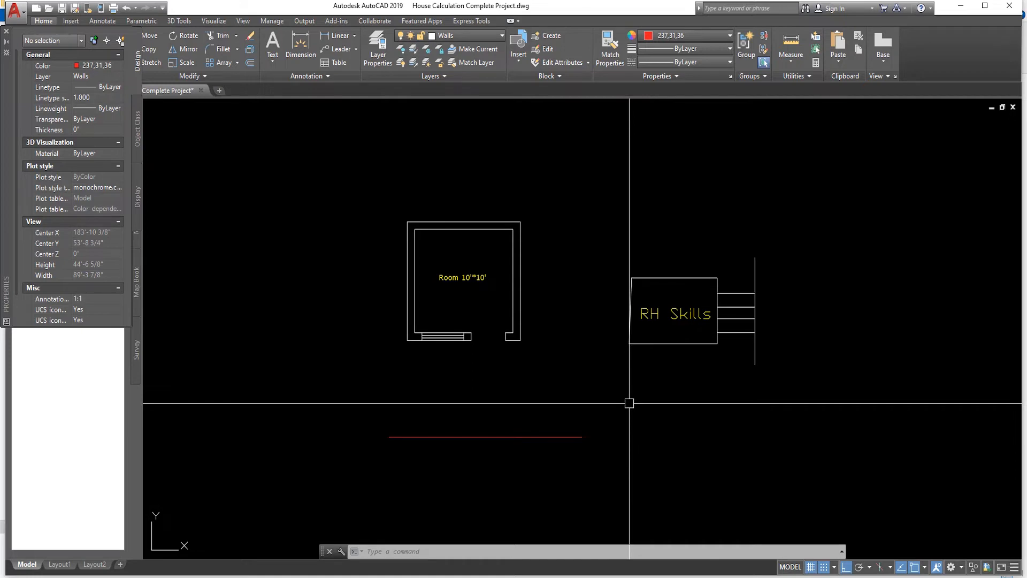
- Examine the right end of the room's window up close, using a zoom window around it
scroll(469, 336, up, 2)
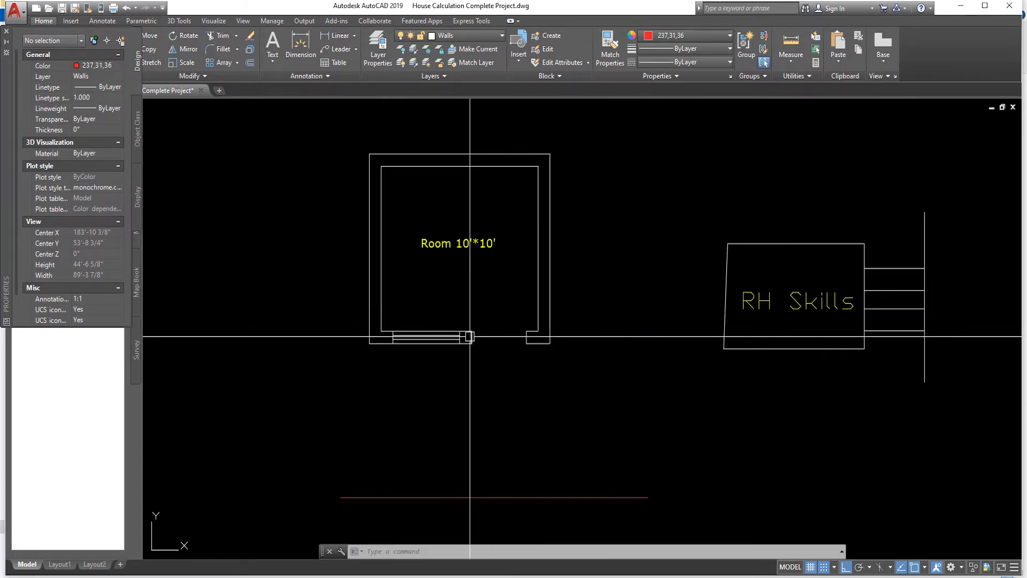
scroll(470, 336, up, 8)
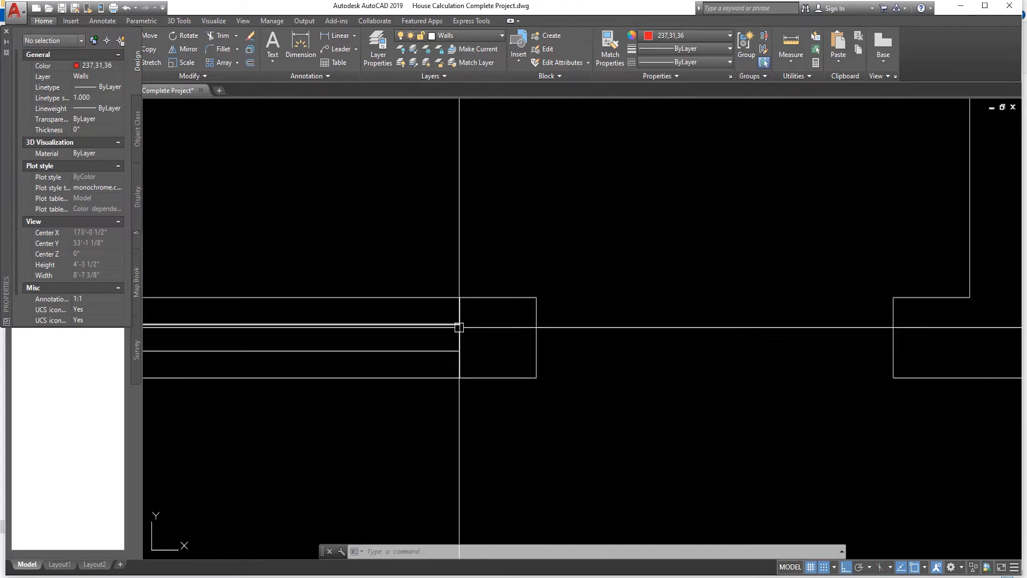
scroll(460, 328, down, 6)
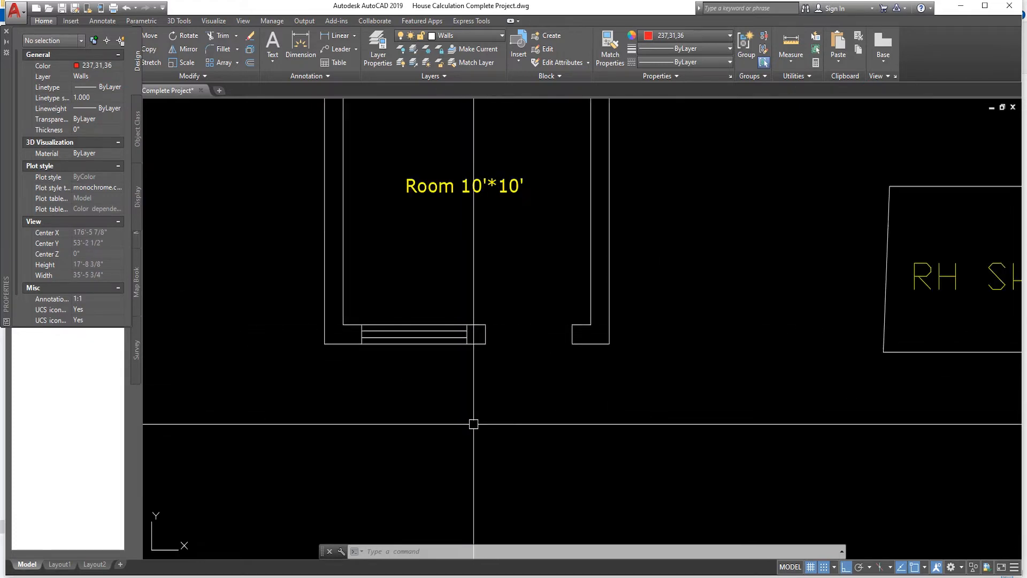
text(z)
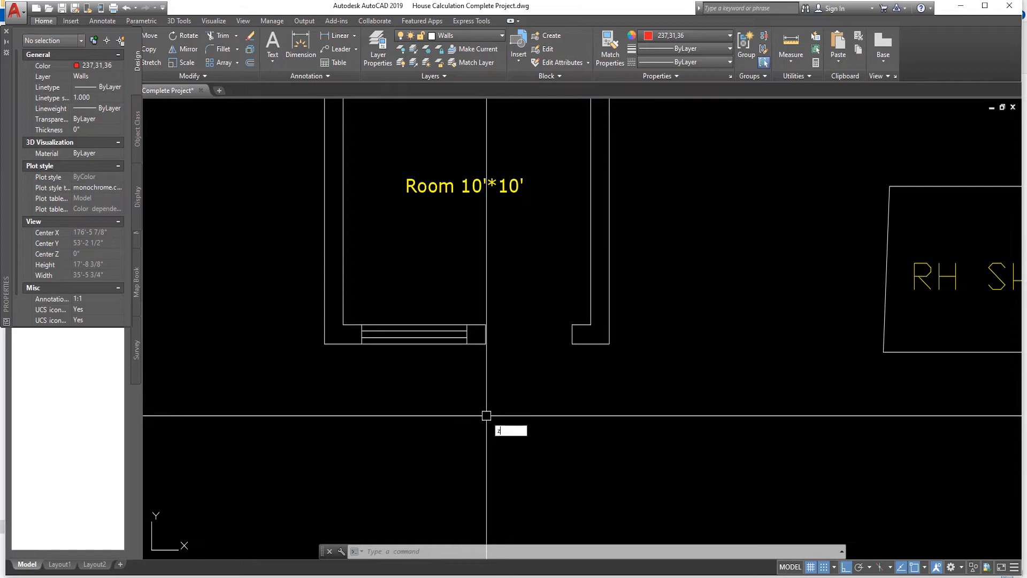
key(Return)
click(457, 317)
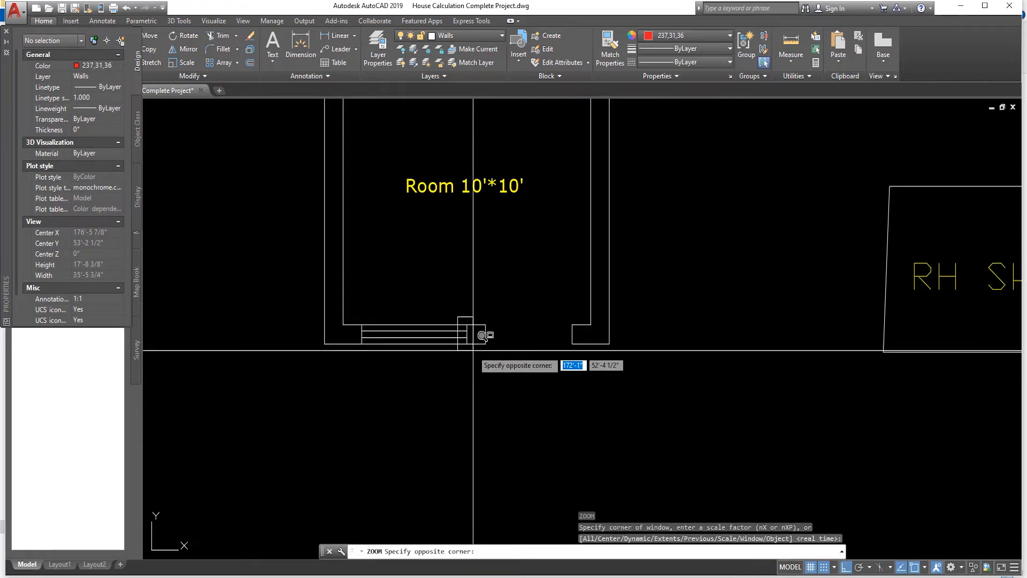
click(473, 350)
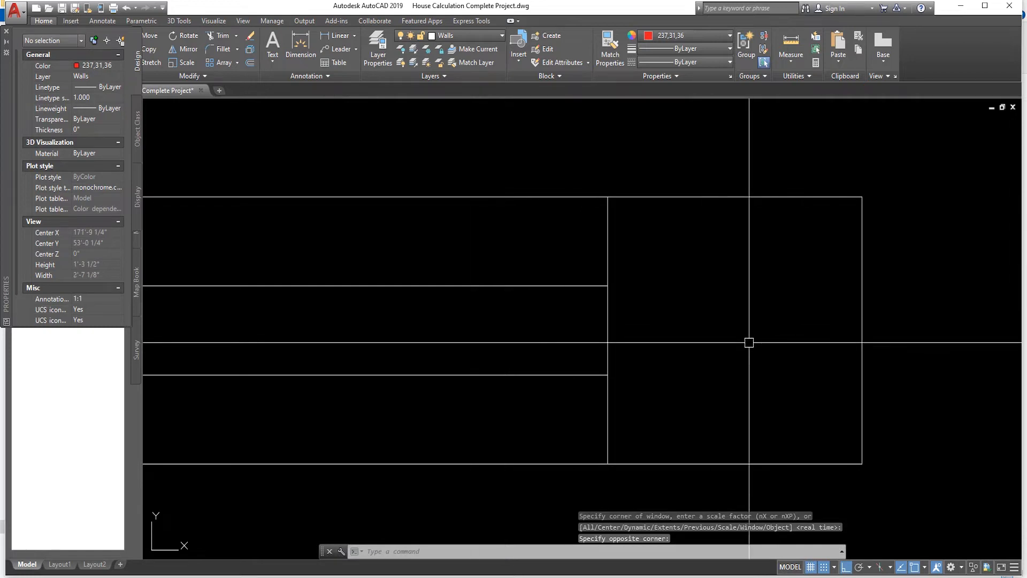
scroll(749, 343, down, 5)
scroll(641, 296, up, 3)
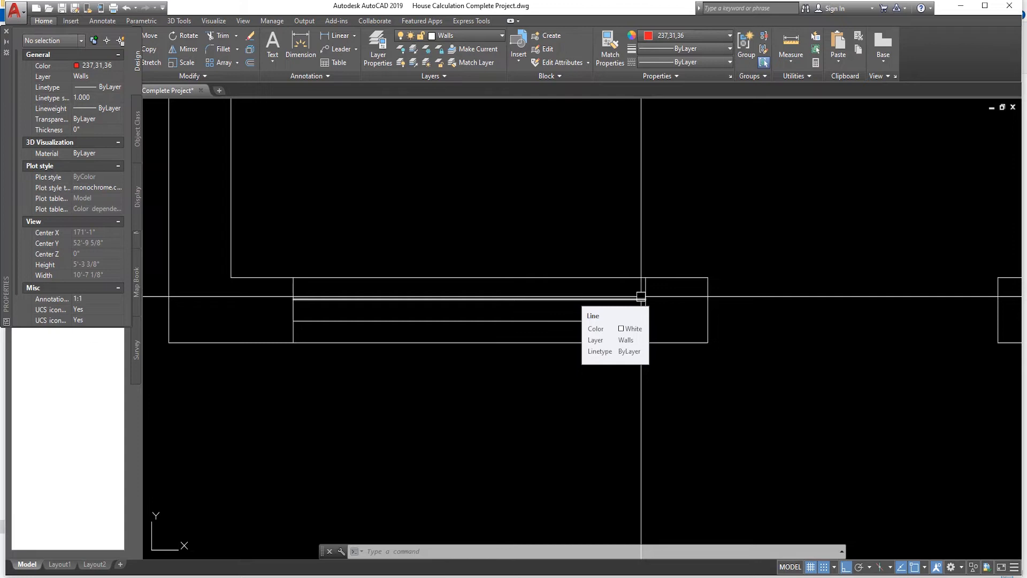
- Zoom the view to the drawing's extents
key(Escape)
key(Escape)
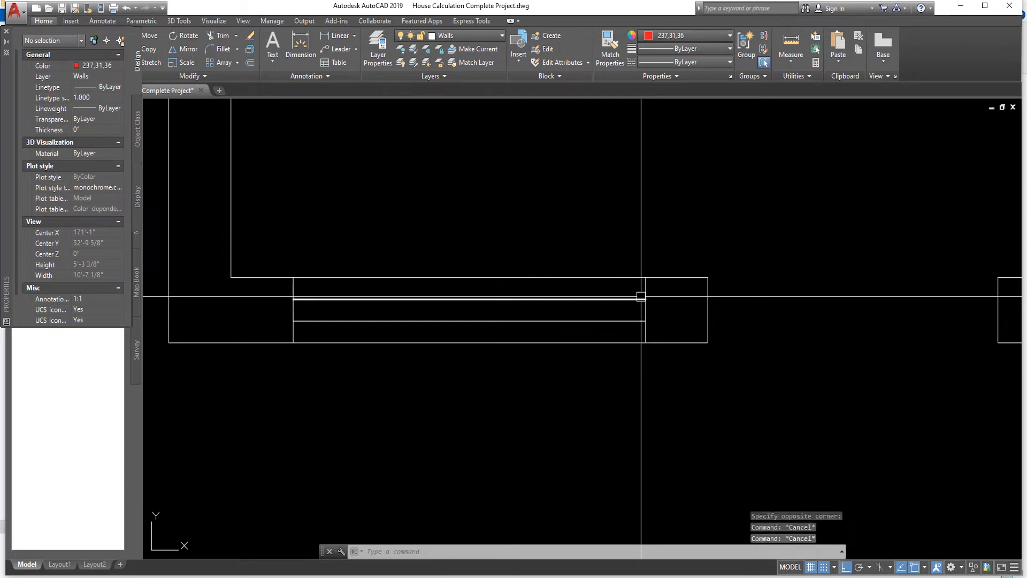
text(z)
key(Return)
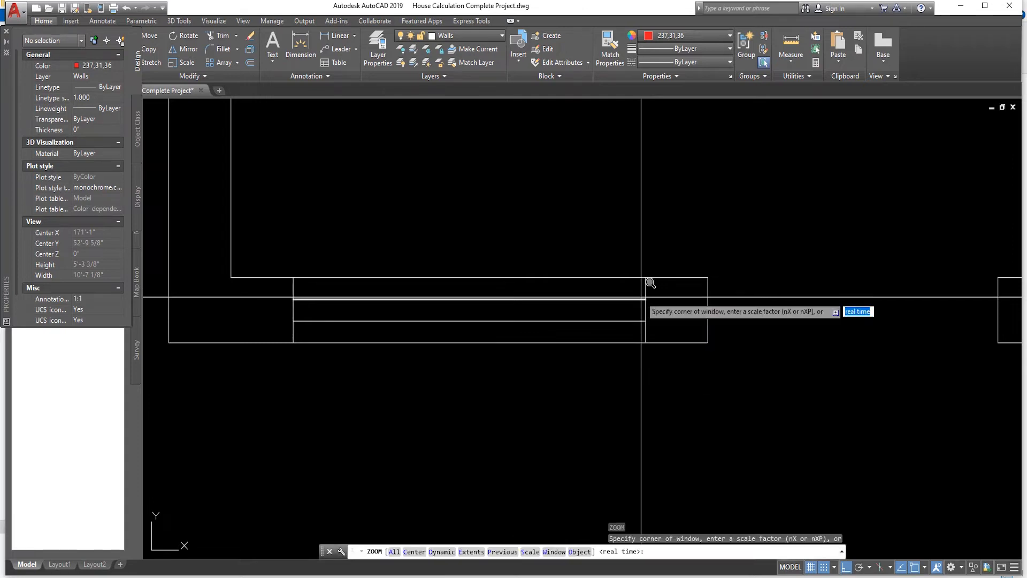
text(e)
key(Return)
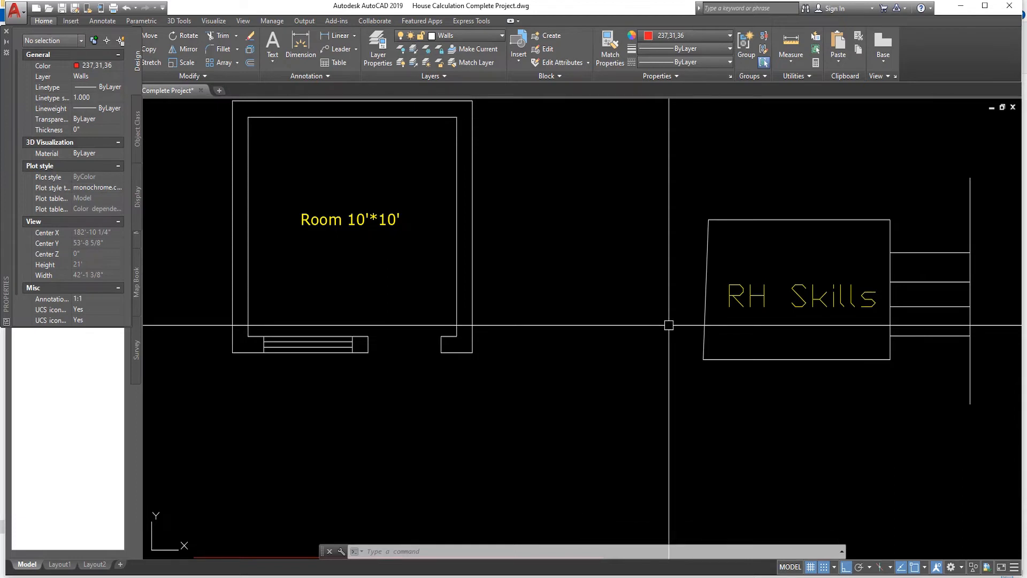
- Zoom the drawing out and back in with real-time zoom, and undo the last action
text(z)
key(Return)
key(Return)
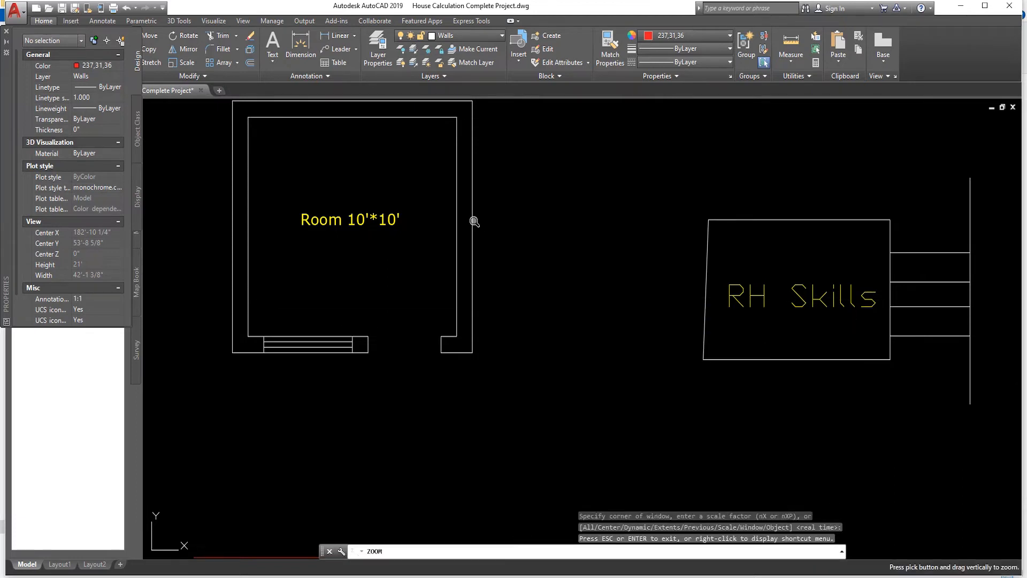
drag(529, 229, 518, 415)
drag(585, 248, 554, 388)
drag(589, 237, 576, 396)
drag(607, 198, 610, 151)
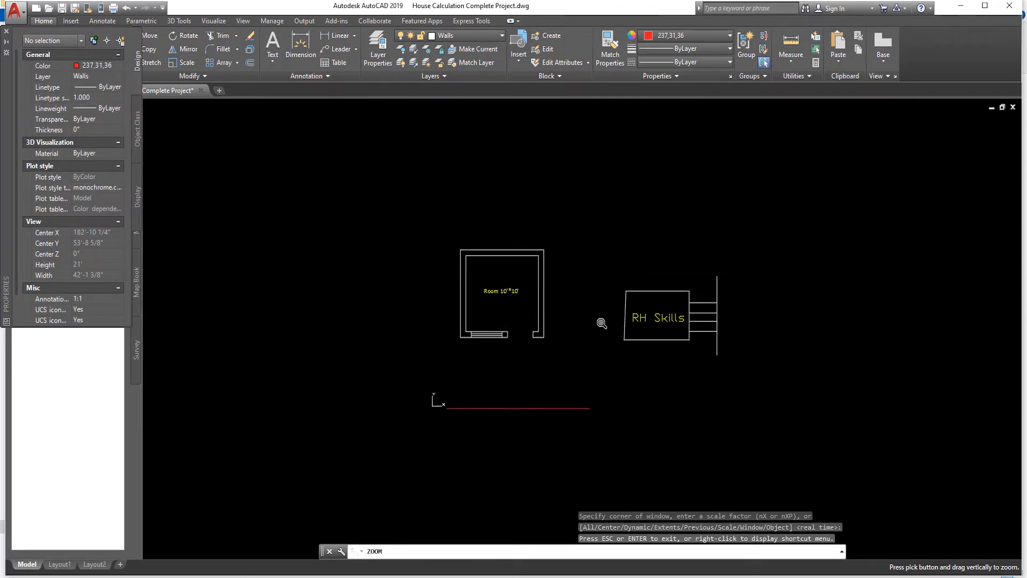
drag(586, 377, 594, 255)
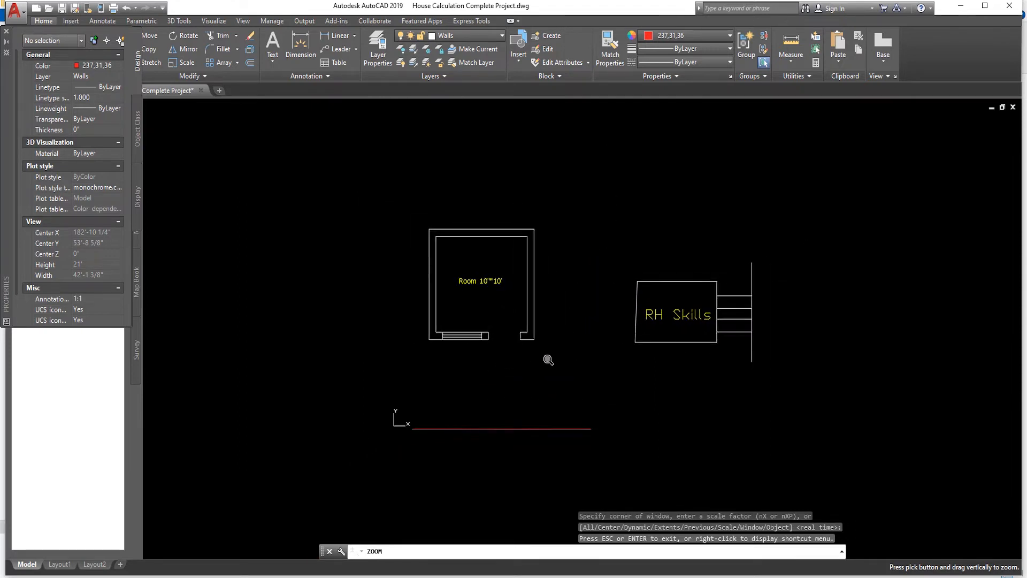
mouse_move(560, 411)
mouse_down()
mouse_move(583, 147)
mouse_move(576, 203)
mouse_move(579, 186)
mouse_up()
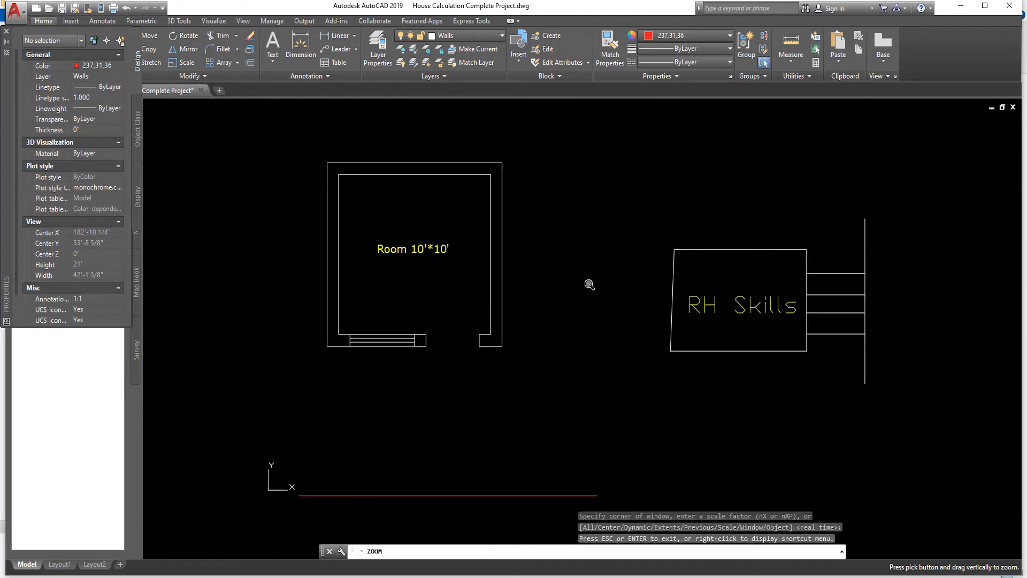
key(Escape)
key(ctrl+z)
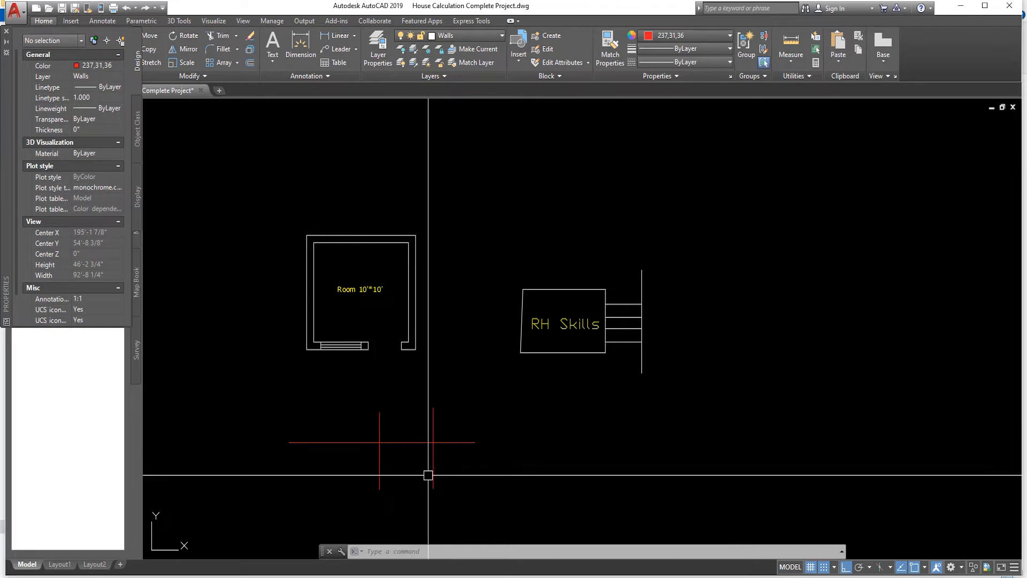
- Draw an L-shaped pair of lines below the room, running about 18' leftward and a short distance down
text(l)
key(Return)
click(455, 462)
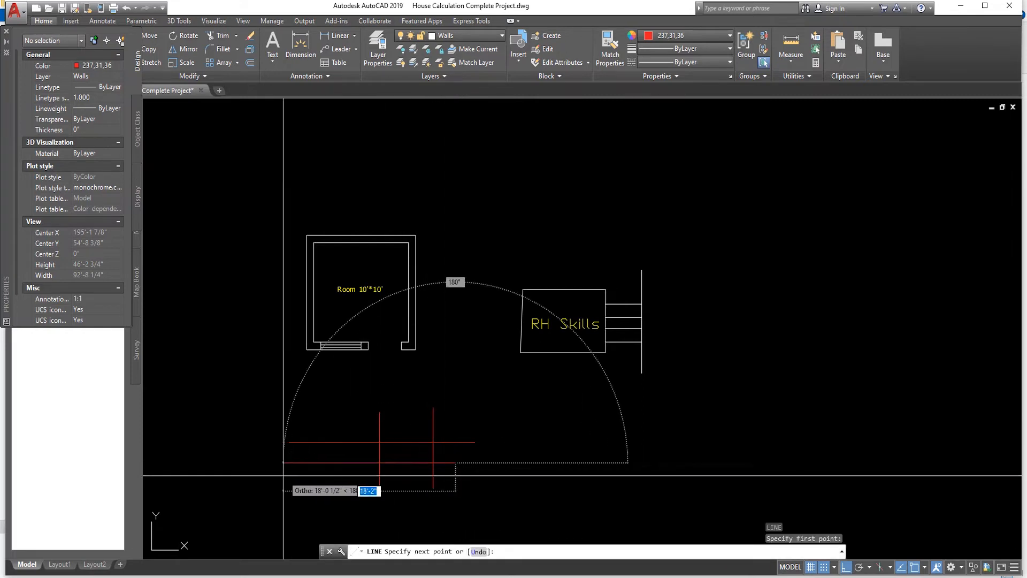
click(283, 475)
click(284, 510)
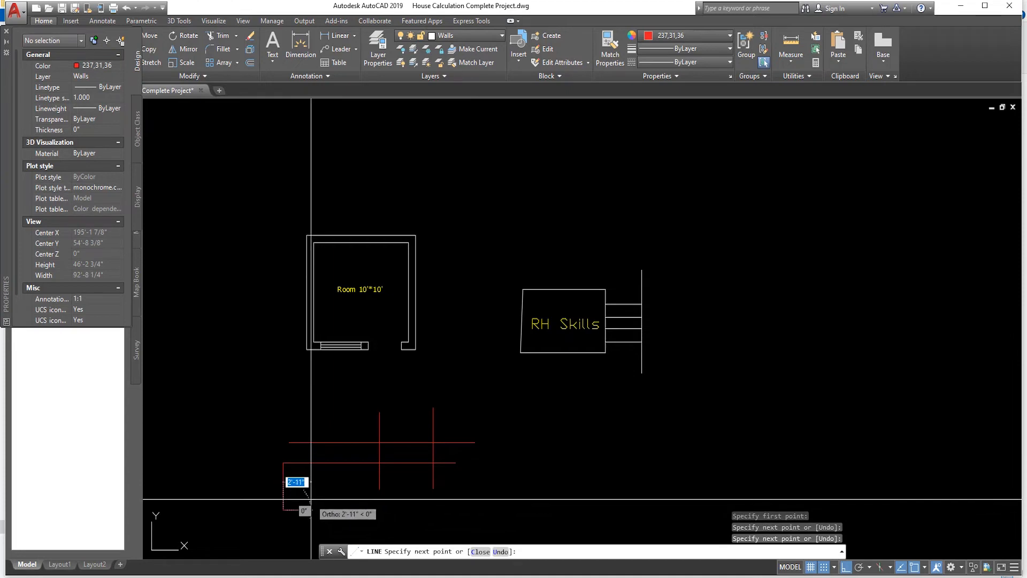
key(Return)
- Draw two vertical lines, each about 7' long, crossing both red horizontal lines to the left of the existing vertical lines
key(Return)
click(344, 413)
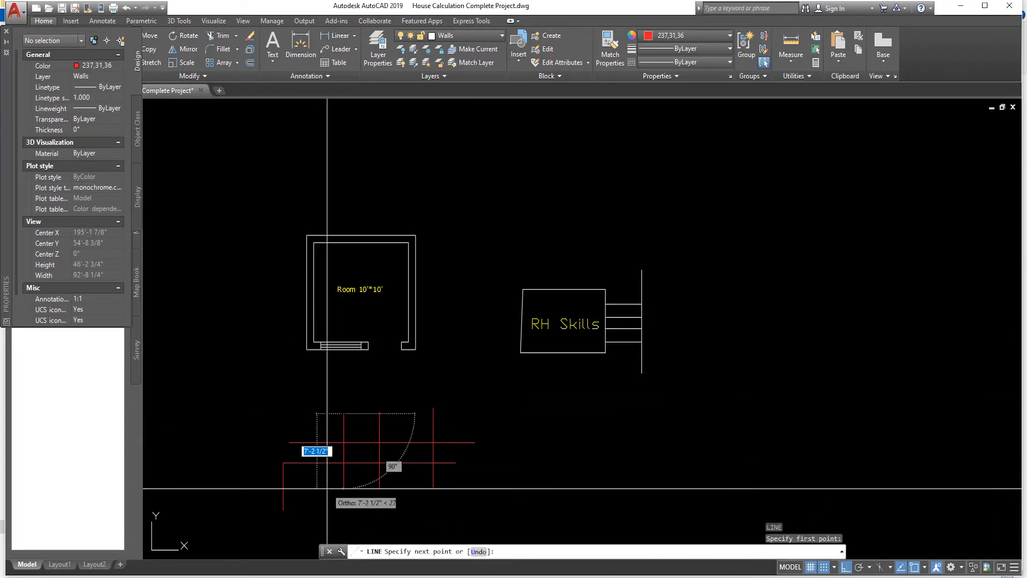
click(327, 489)
key(Return)
key(Return)
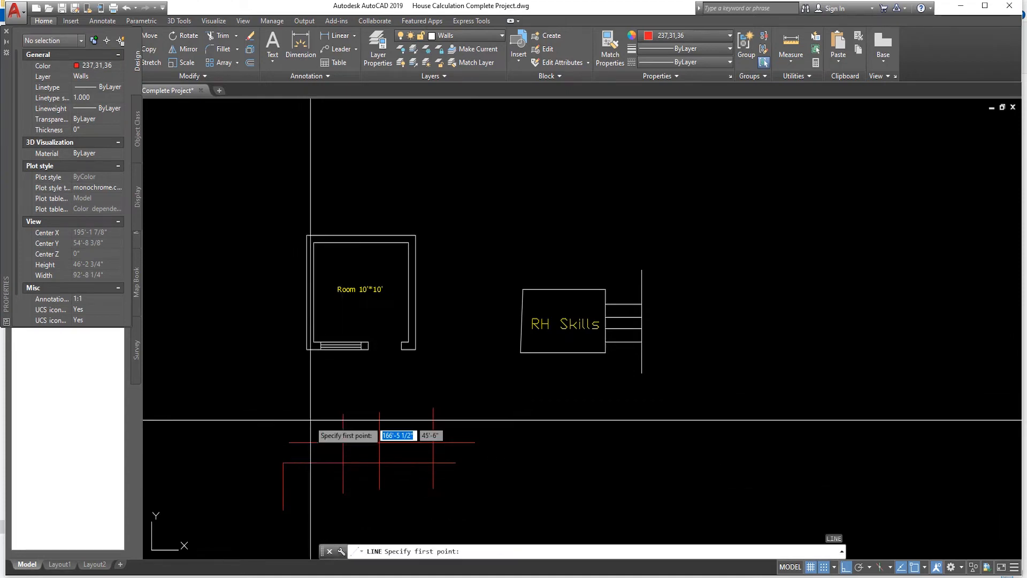
click(315, 413)
click(315, 497)
key(Return)
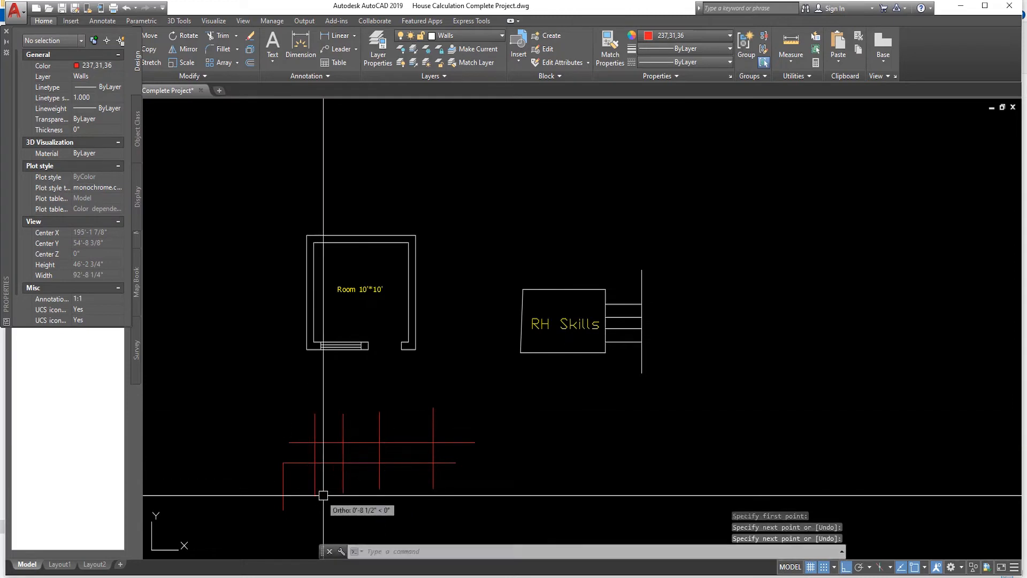
- Try a horizontal line across the lower part of the red vertical lines, and undo it
key(Return)
click(465, 481)
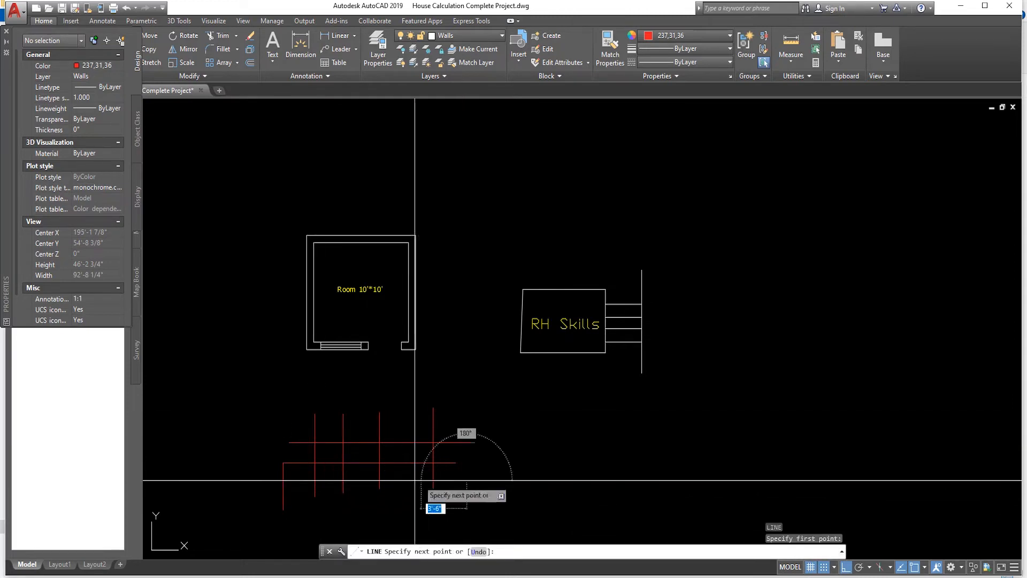
click(232, 480)
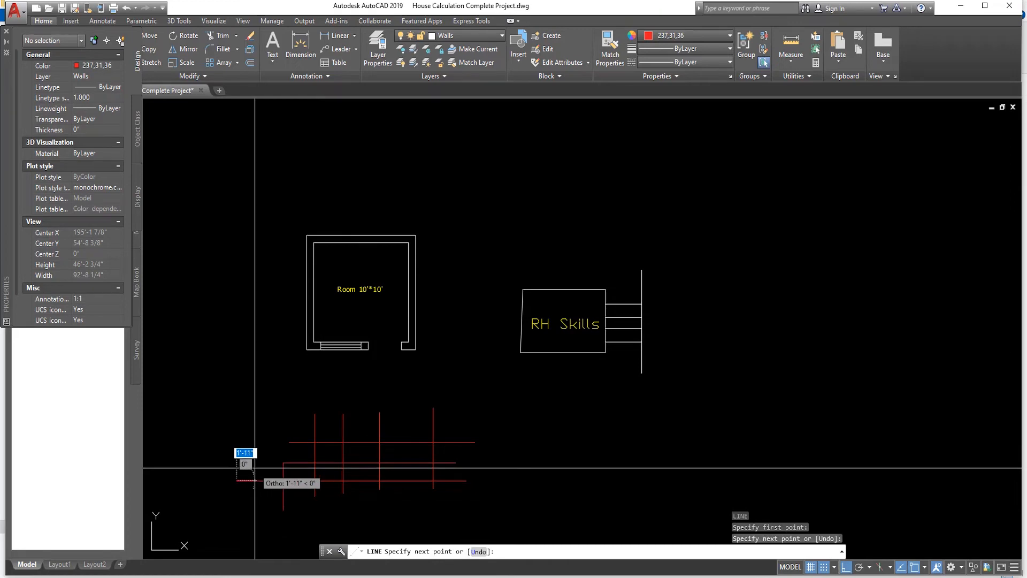
key(Escape)
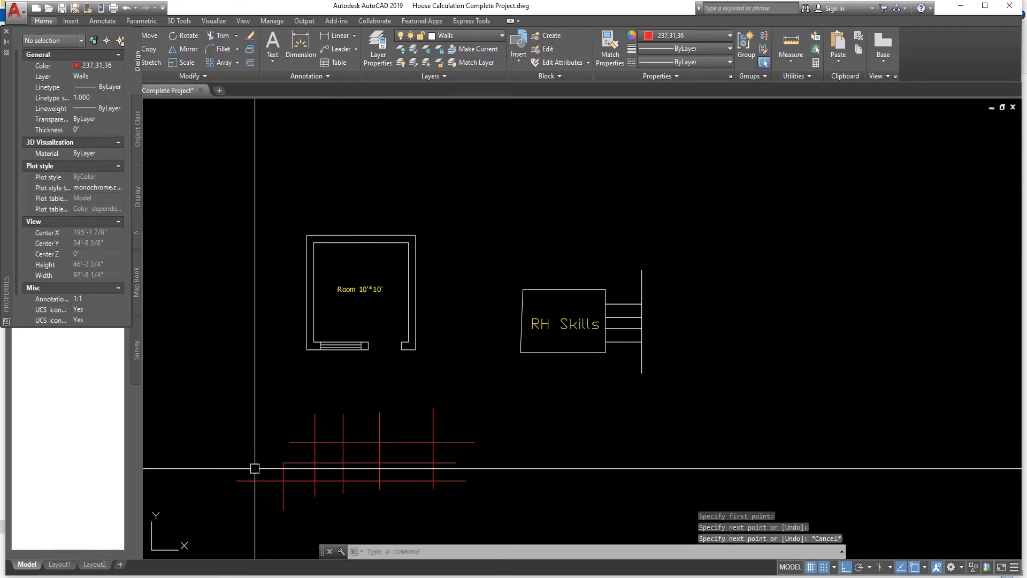
key(ctrl+z)
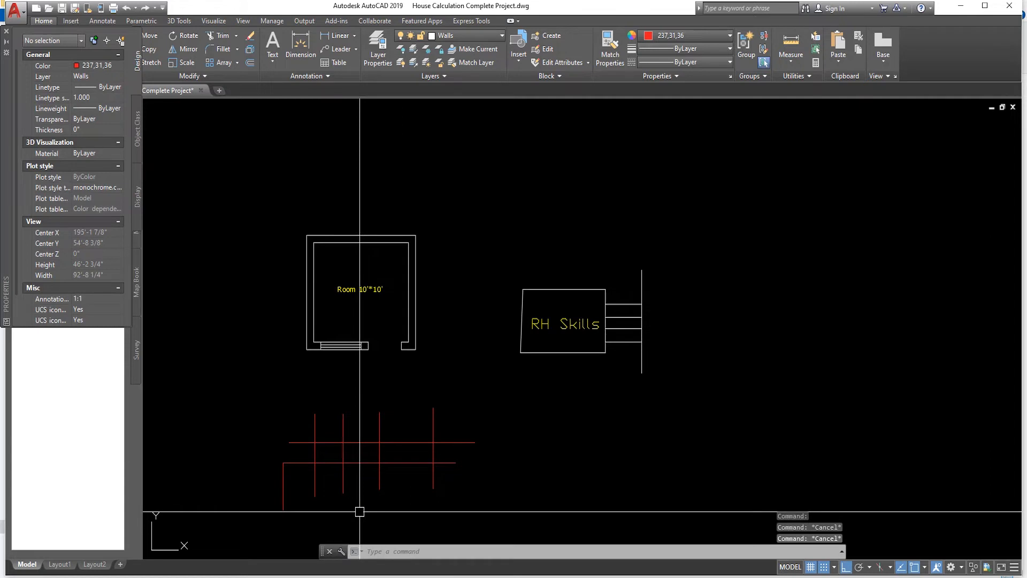
- Try trimming the upper portions of the two leftmost crossing vertical lines with all objects as cutting edges, and undo the trims
text(TR)
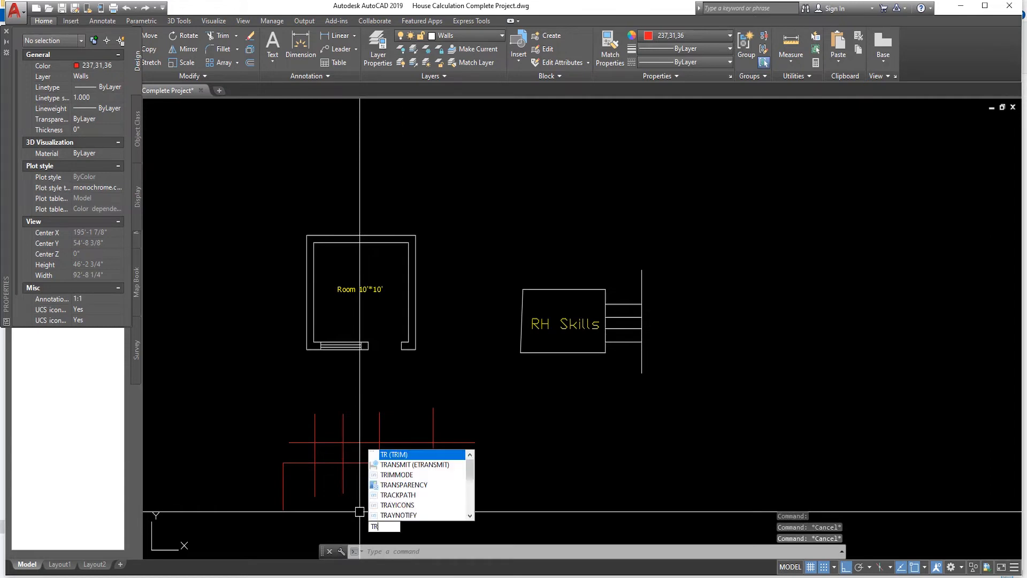
key(Return)
key(Return)
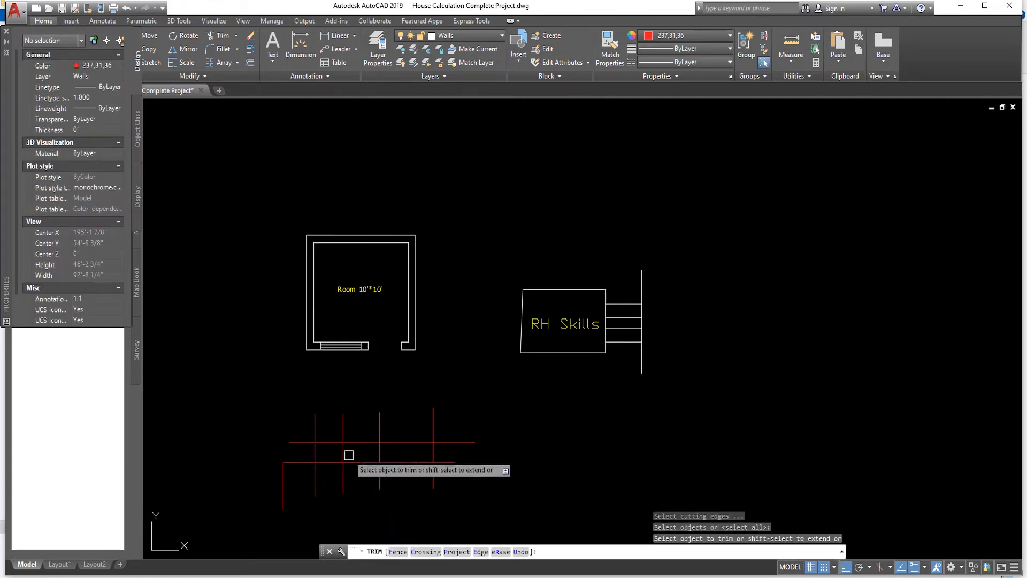
click(343, 421)
click(315, 420)
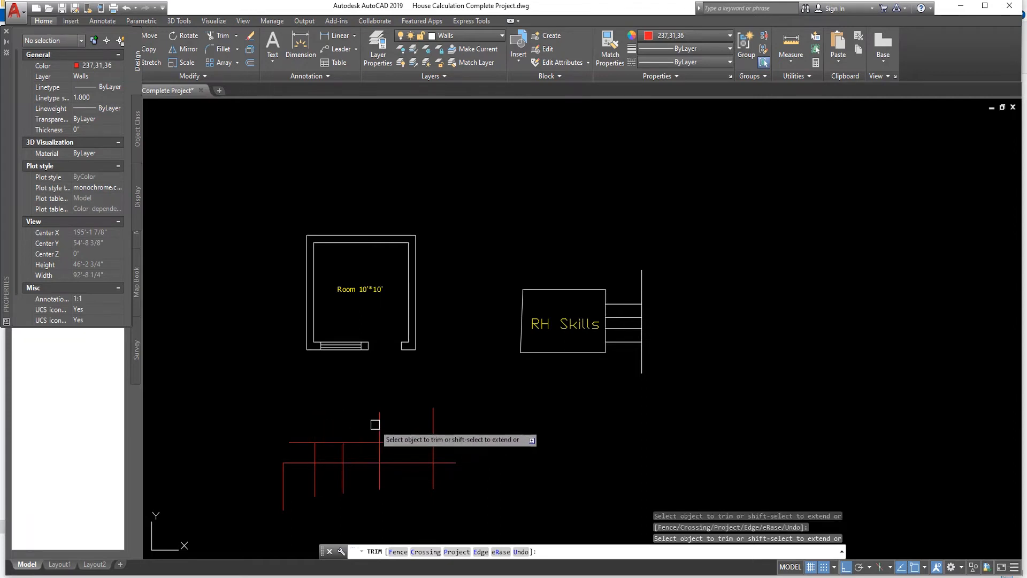
key(Escape)
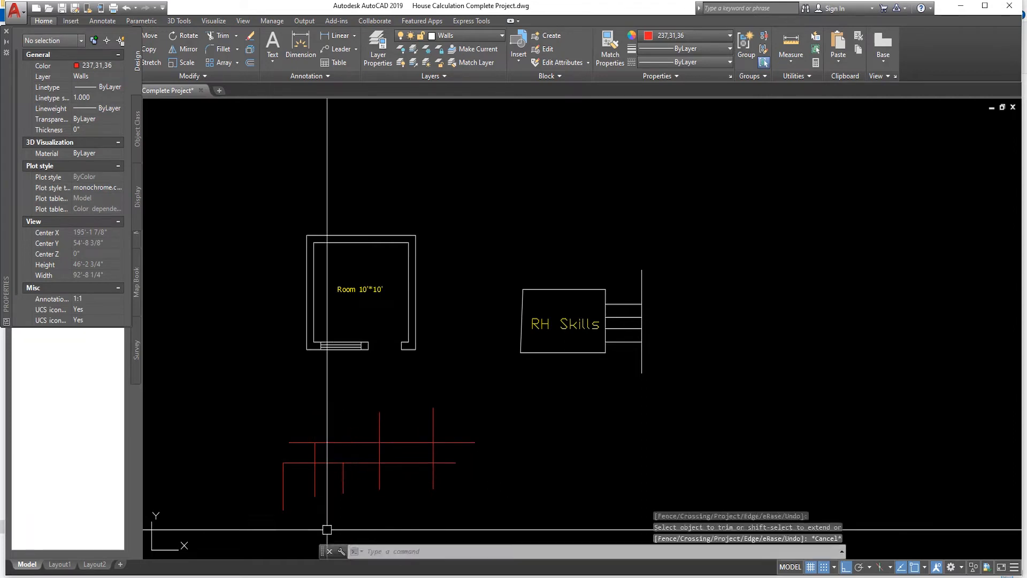
key(Escape)
key(Escape)
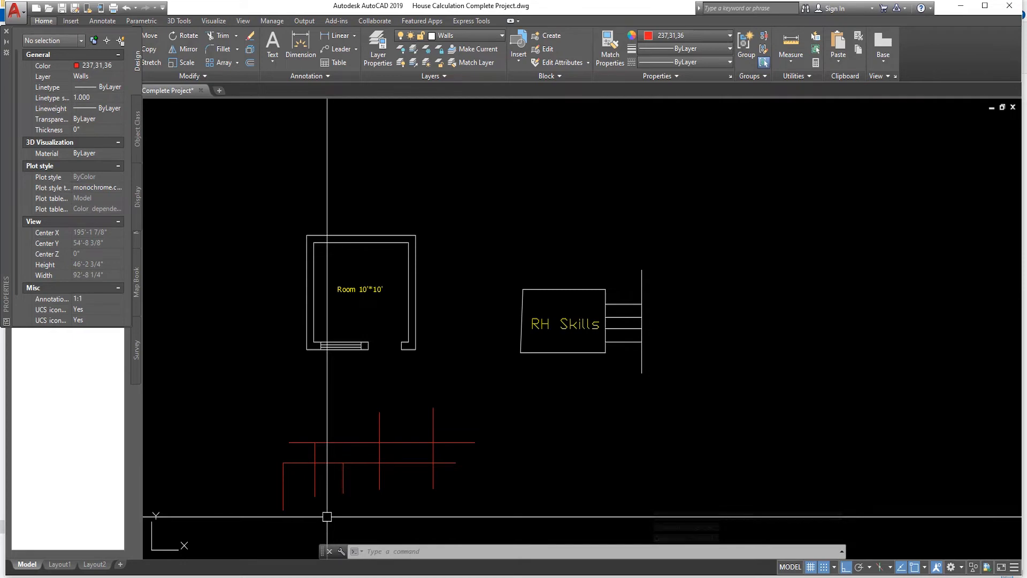
key(Escape)
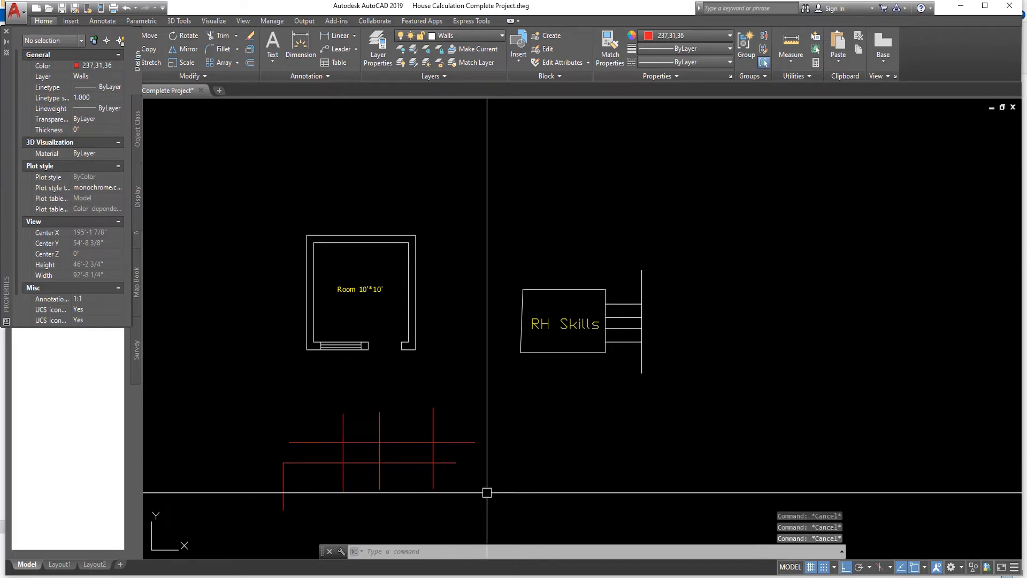
- Trim the three vertical lines below the upper red horizontal line, using that line as the only cutting edge
text(tr)
key(Return)
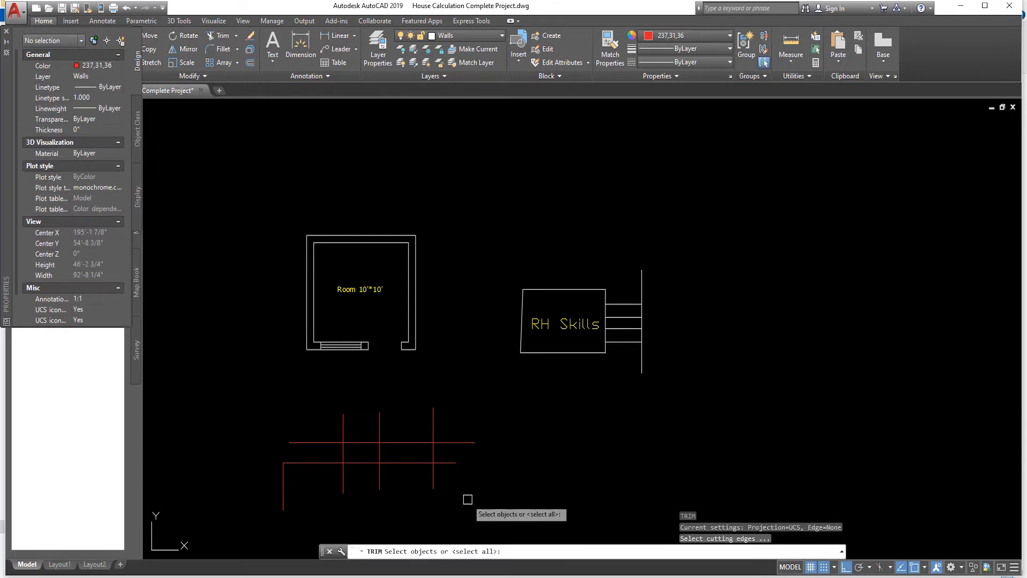
click(471, 442)
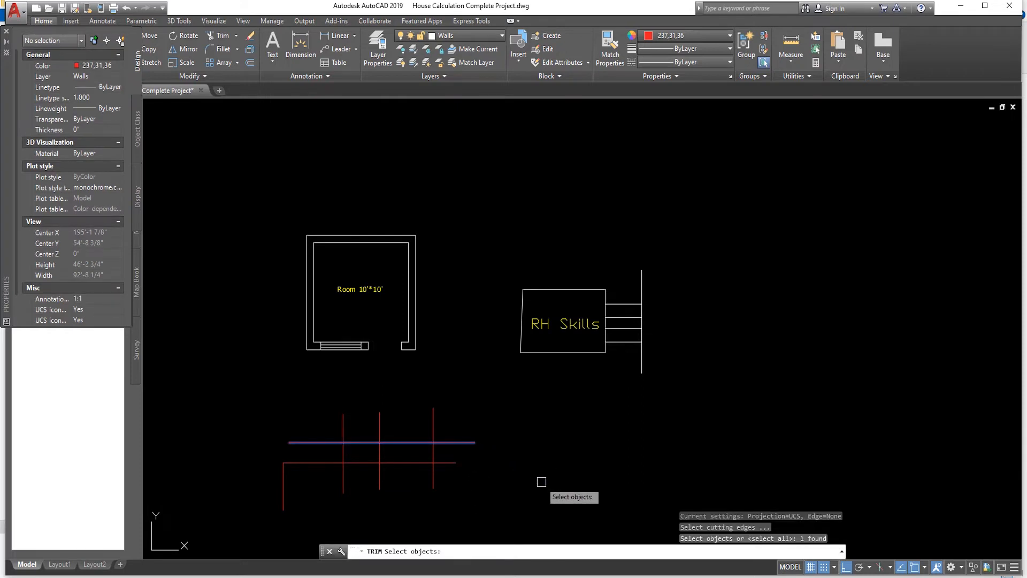
key(Return)
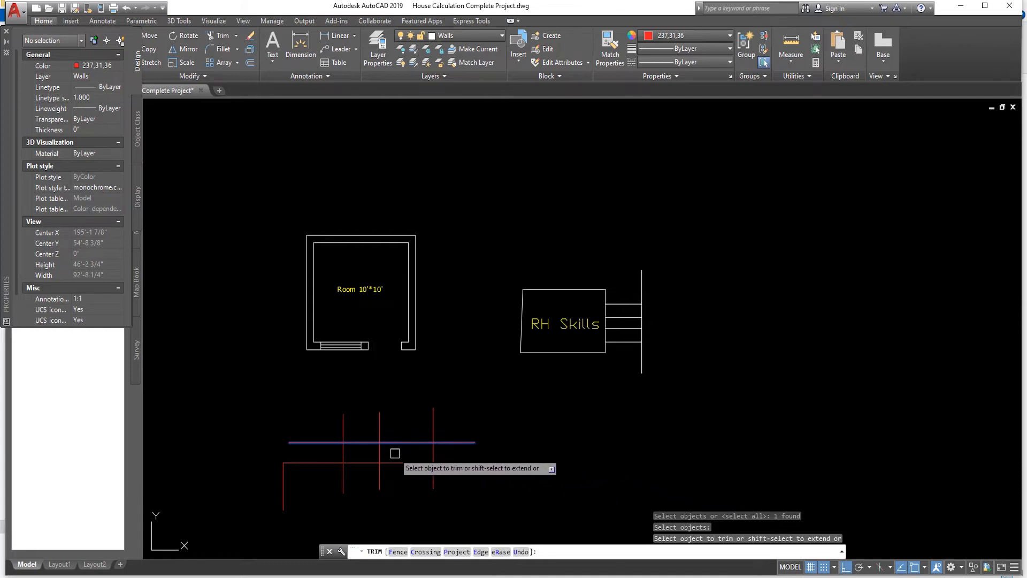
click(466, 453)
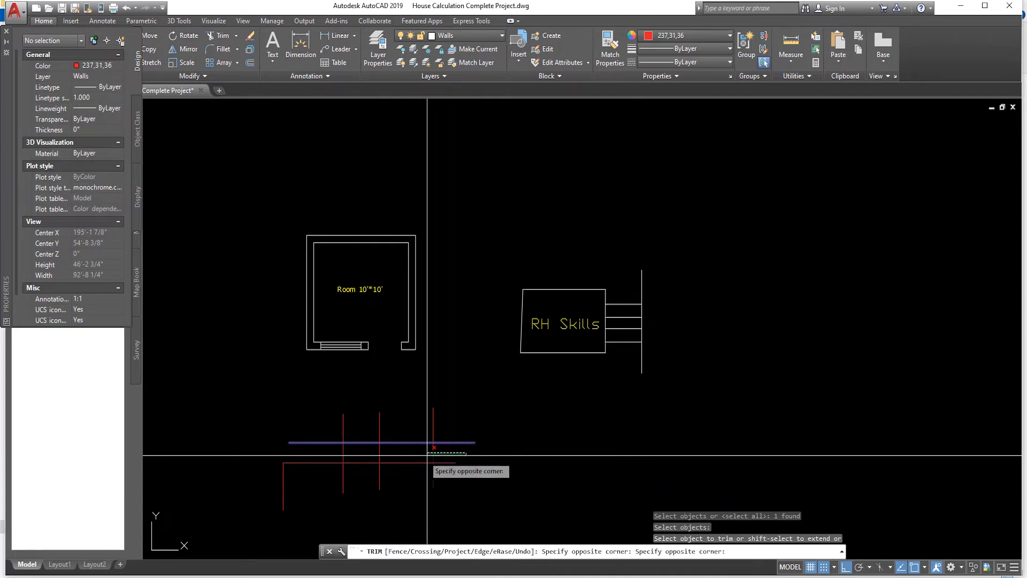
click(332, 456)
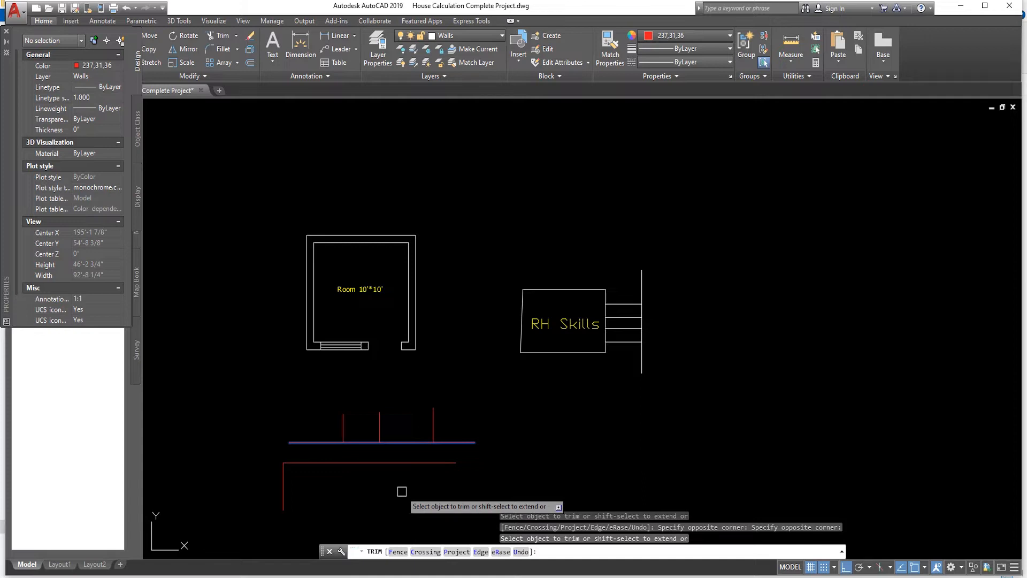
key(Escape)
key(Escape)
key(Escape)
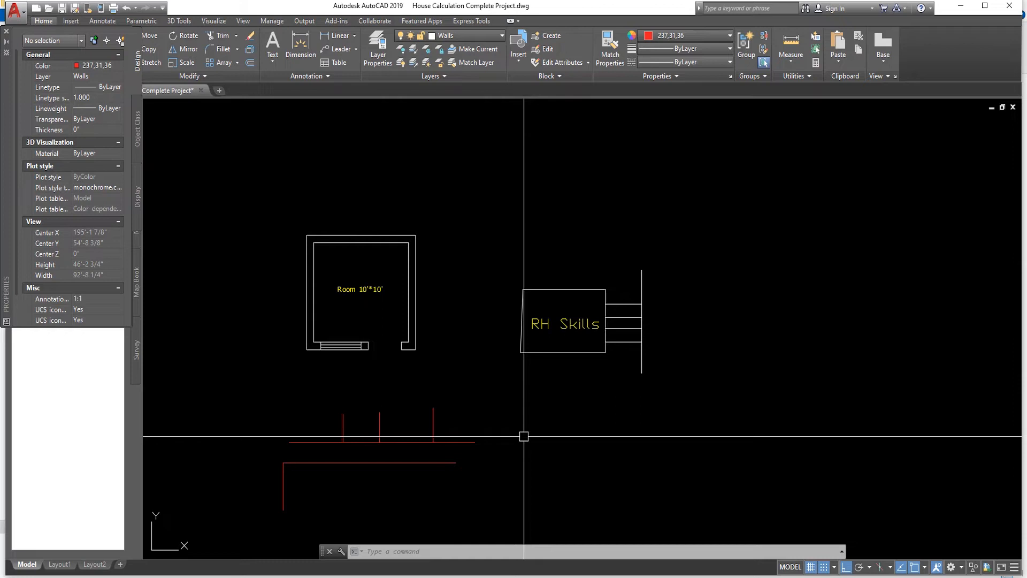
- Extend the uppermost short horizontal line beside the RH Skills box to the box's far side, using all objects as boundaries
text(ex)
key(Return)
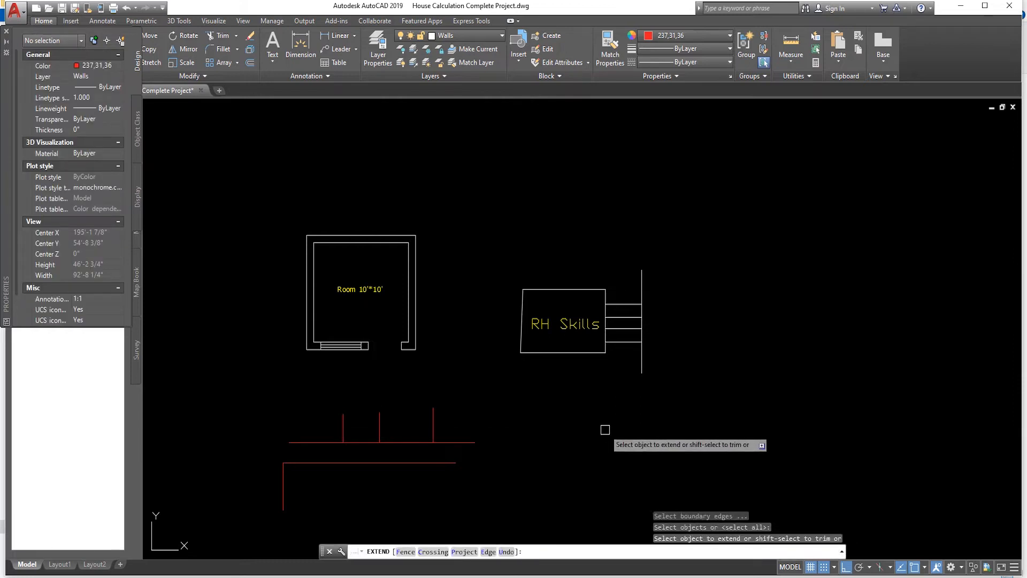
click(614, 305)
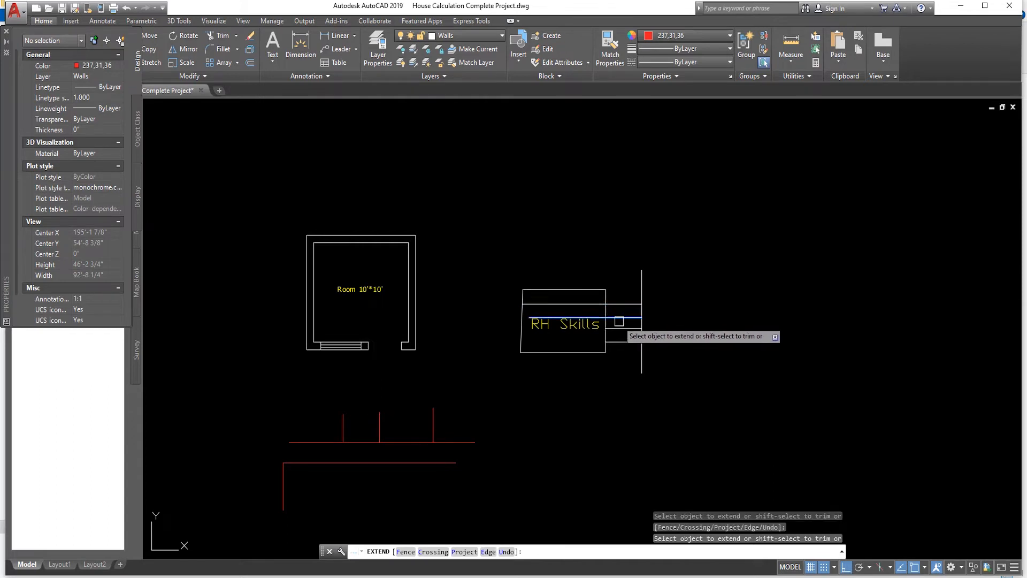
key(Escape)
key(Escape)
key(Escape)
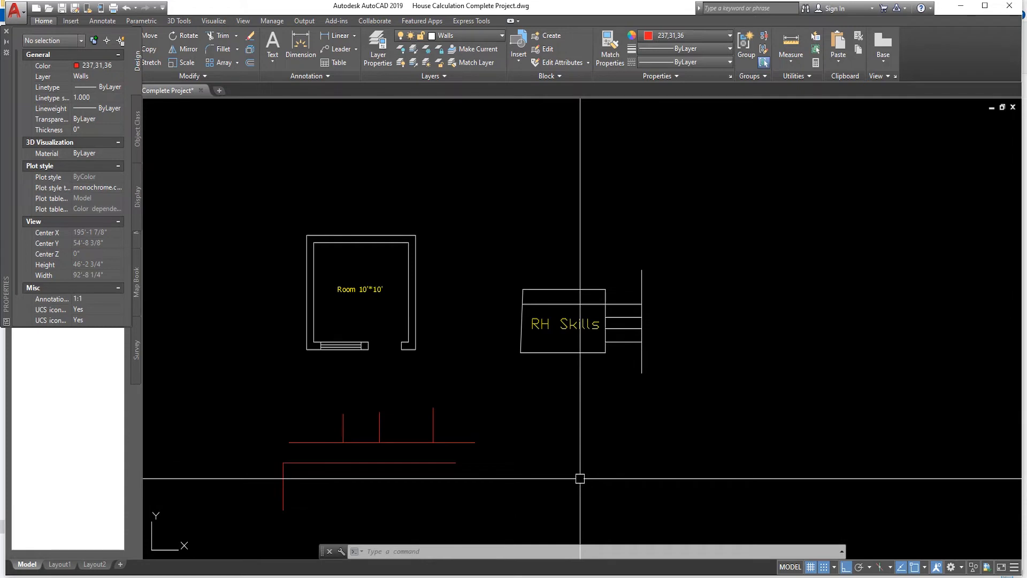
- Extend the three red vertical lines down to the lower red horizontal line, using that line as the only boundary edge
text(ex)
key(Return)
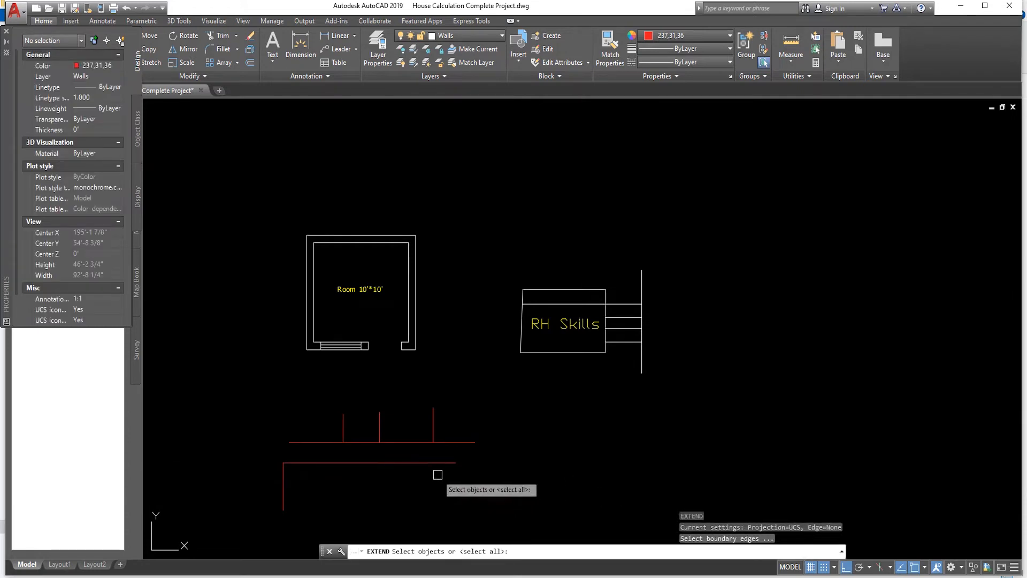
click(428, 463)
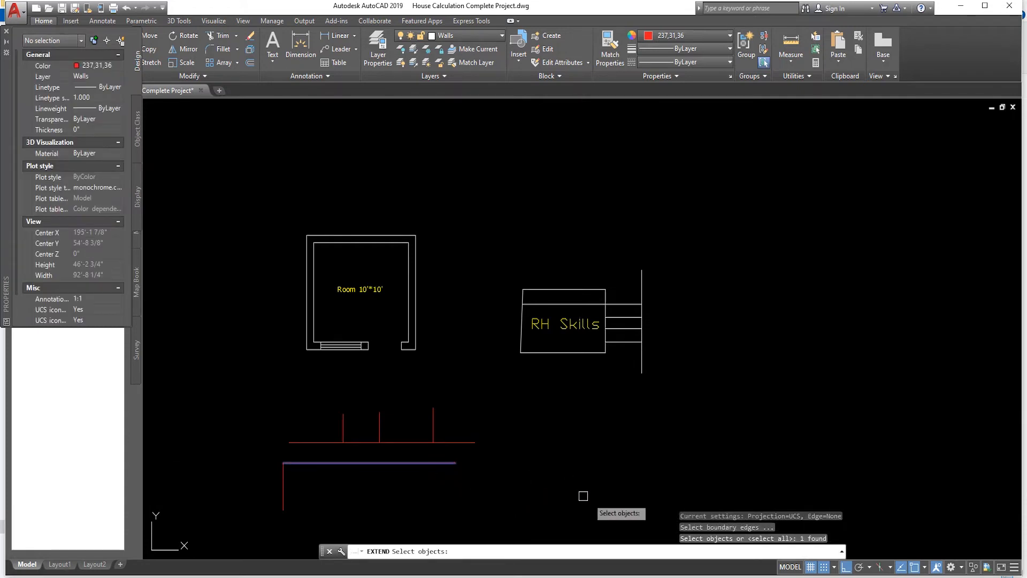
key(Return)
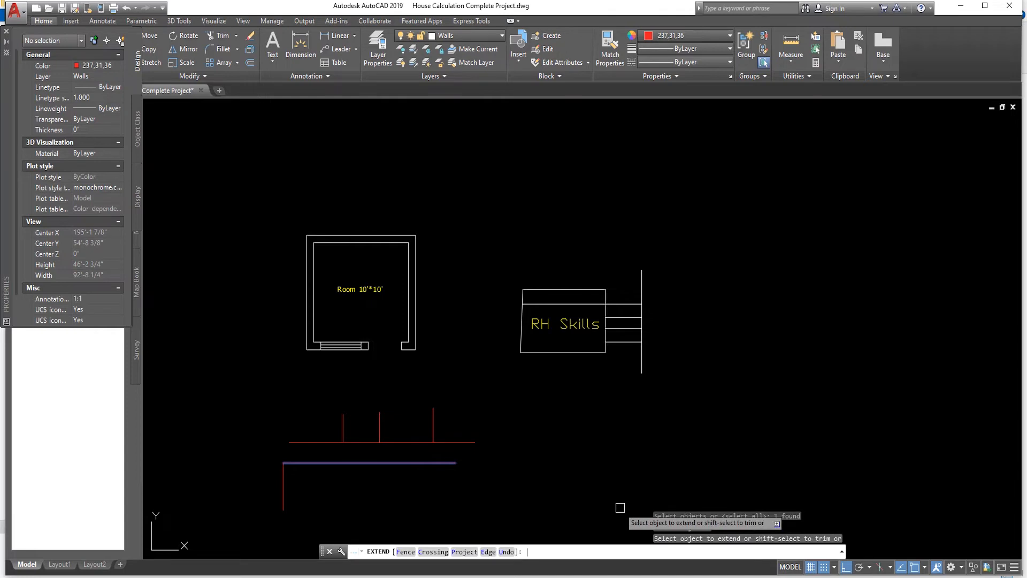
click(450, 422)
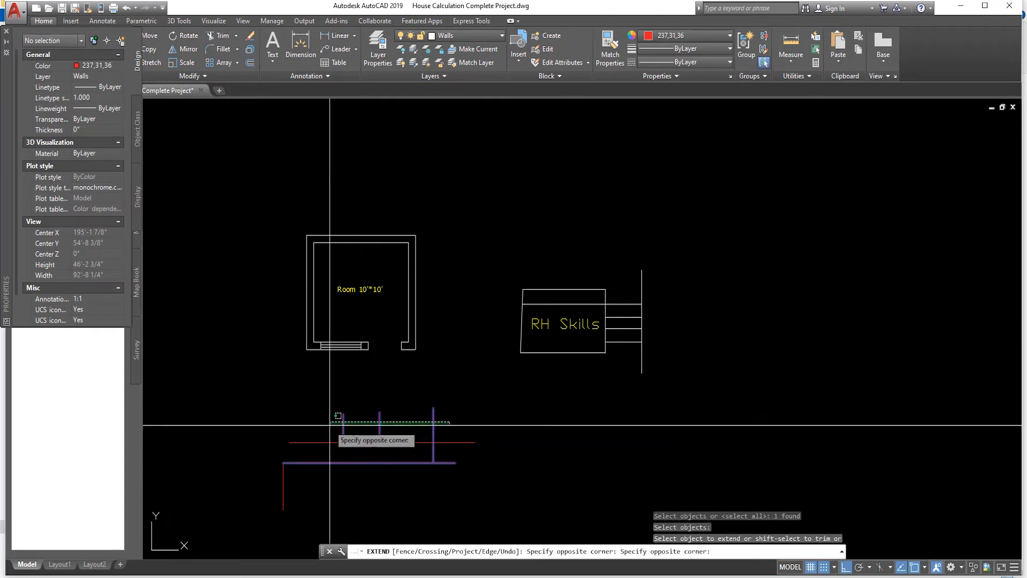
click(338, 420)
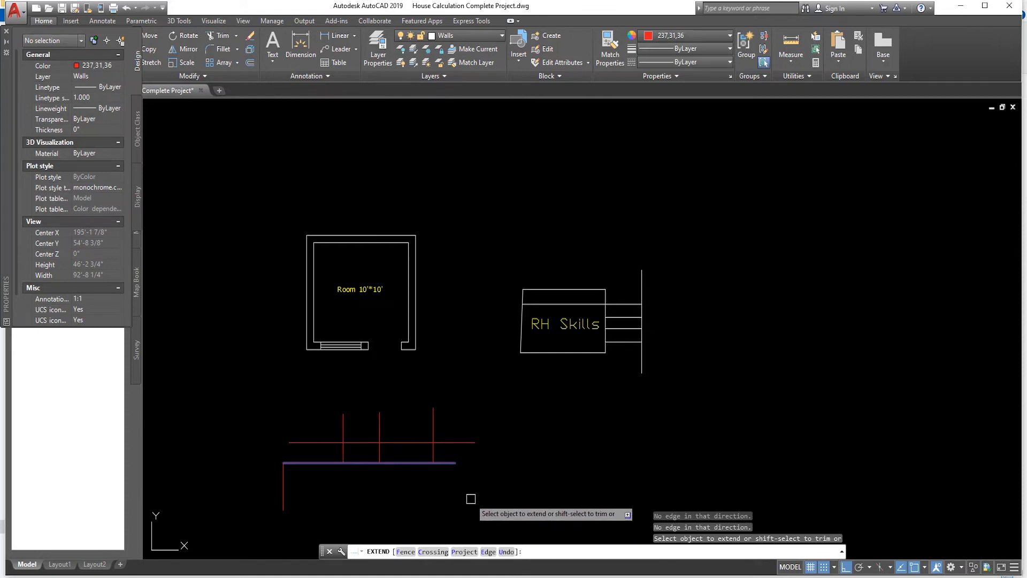
key(Escape)
key(Escape)
key(Escape)
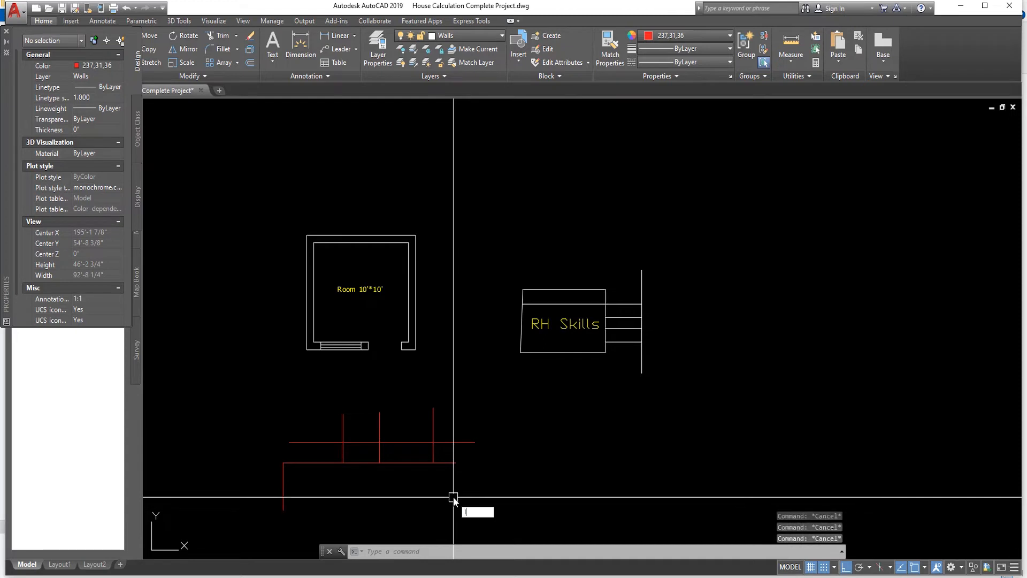
- Draw three spaced horizontal lines beneath the lower red horizontal line
text(l)
key(Return)
click(466, 477)
click(315, 484)
key(Return)
key(Return)
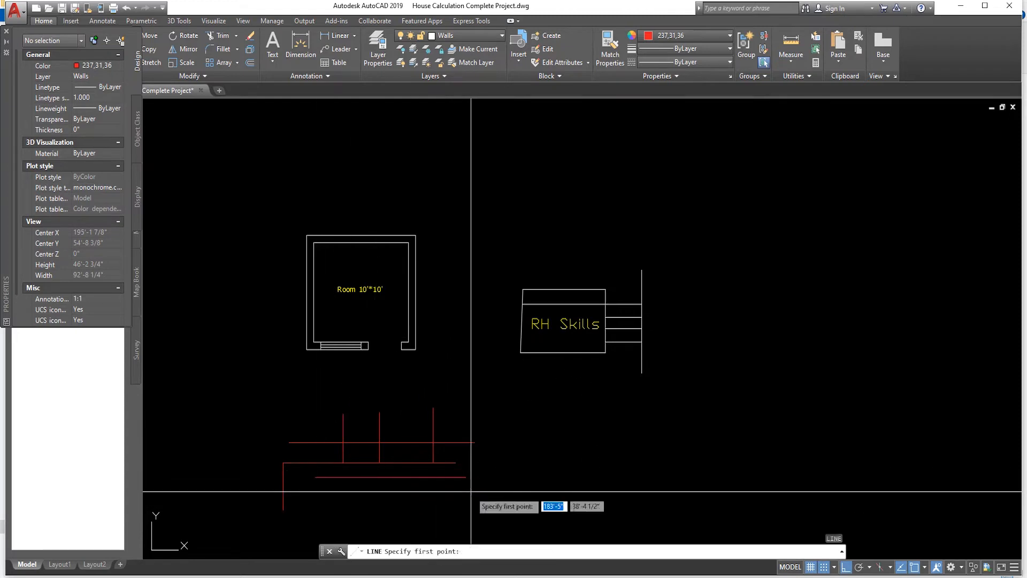
click(472, 492)
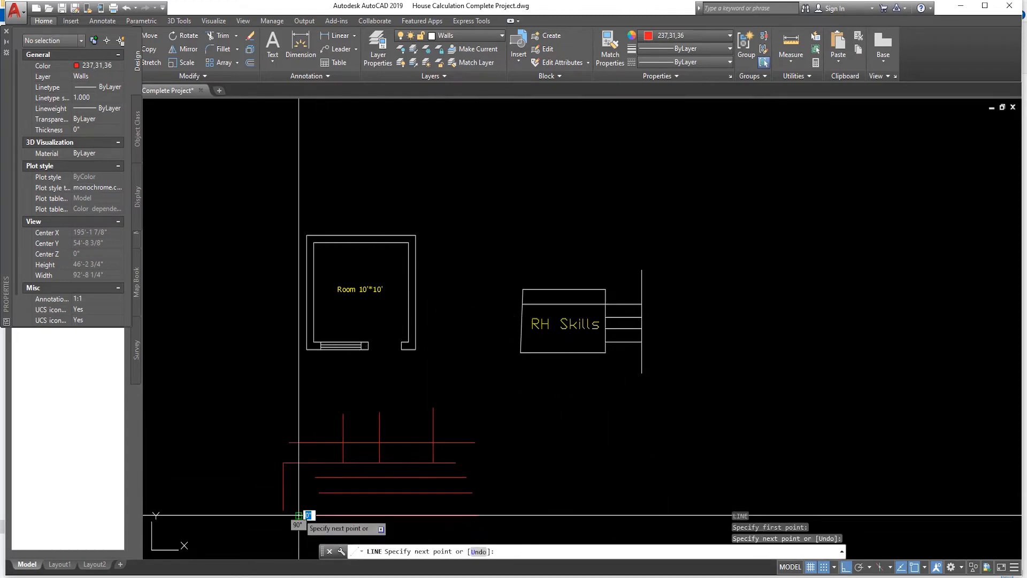
click(298, 515)
key(Escape)
key(Escape)
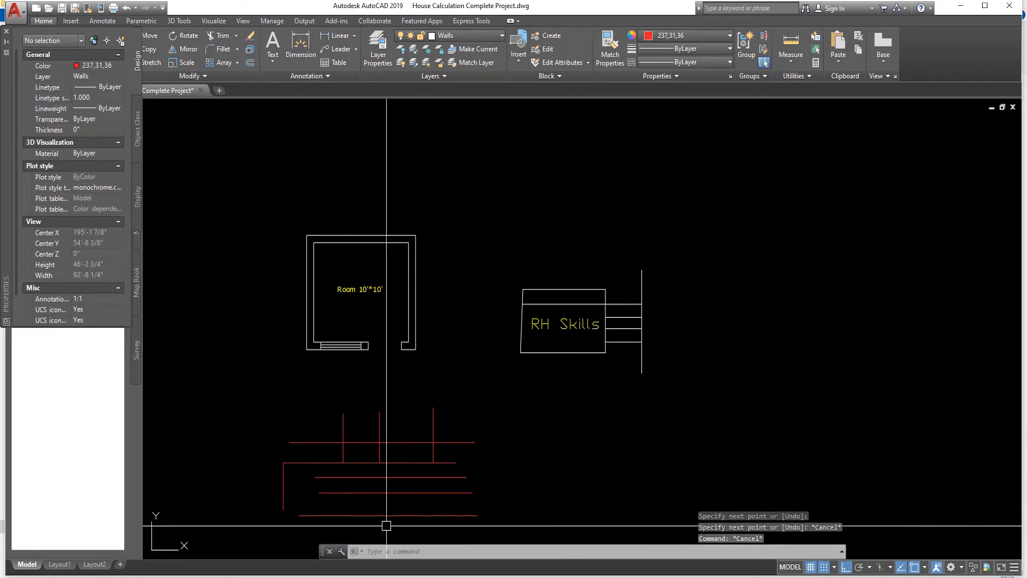
- Extend the rightmost red vertical line through the new horizontal lines down to the lowest one, with all objects as boundaries
click(458, 477)
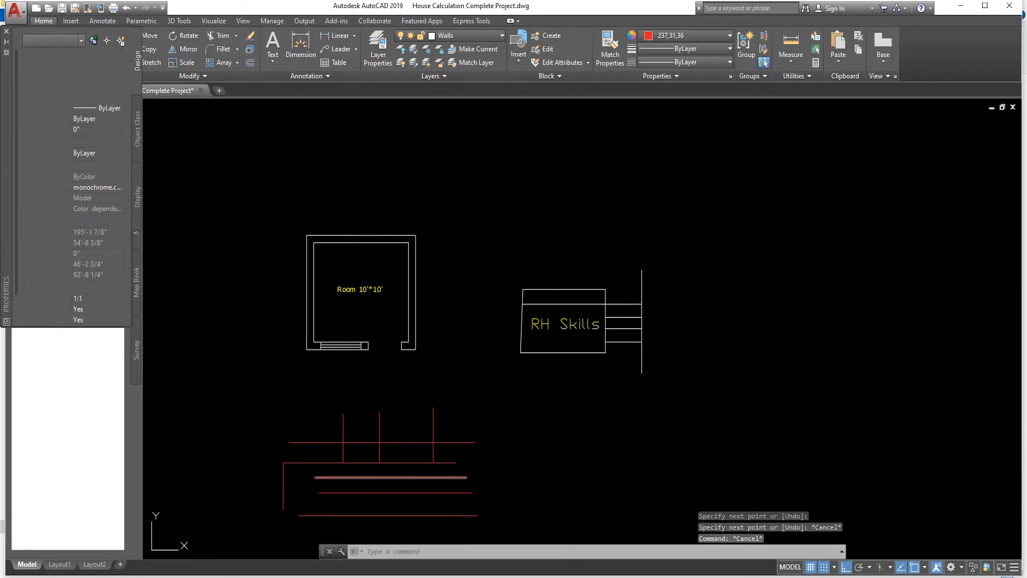
text(ex)
key(Return)
key(Return)
click(434, 452)
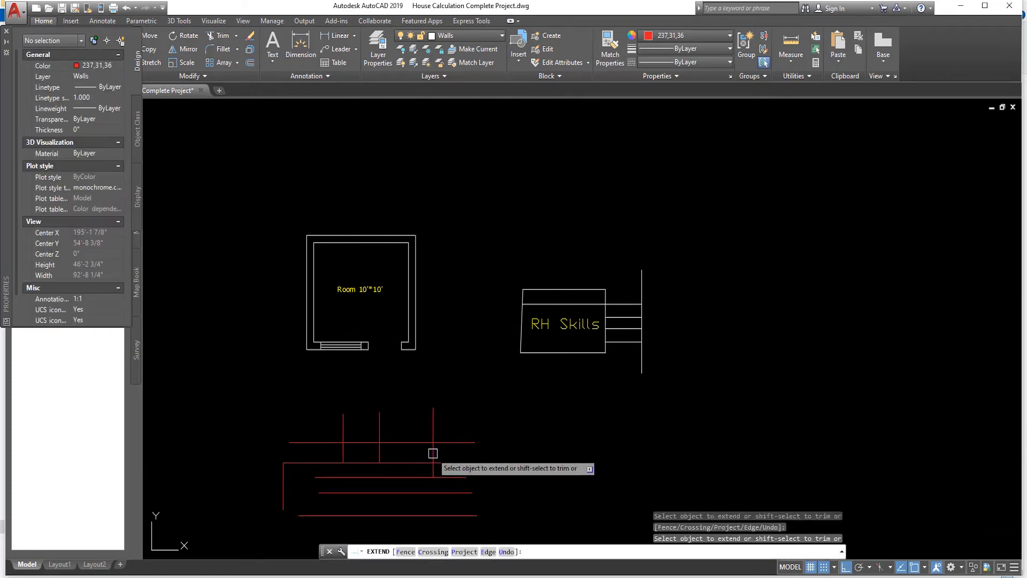
click(433, 470)
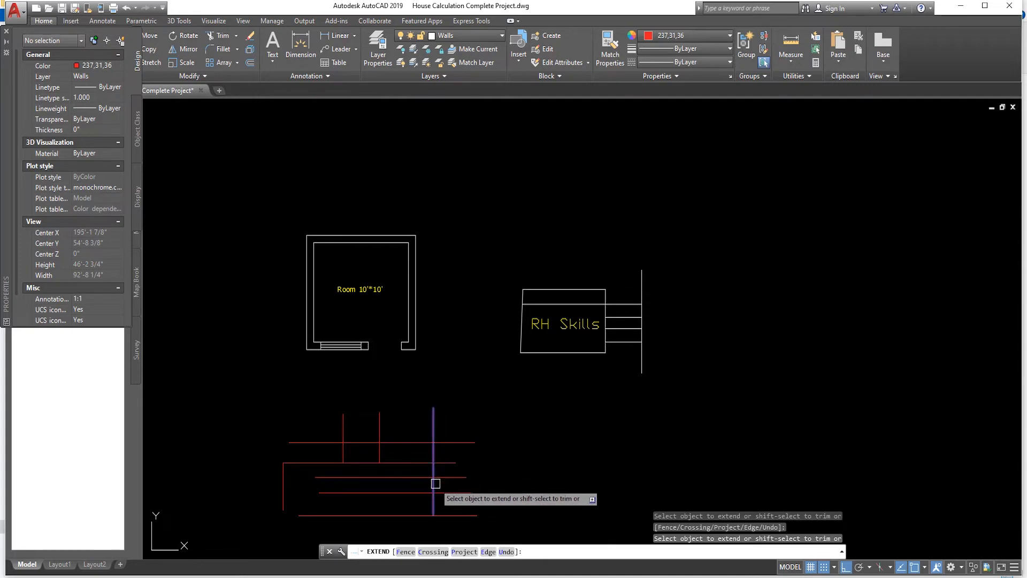
click(433, 483)
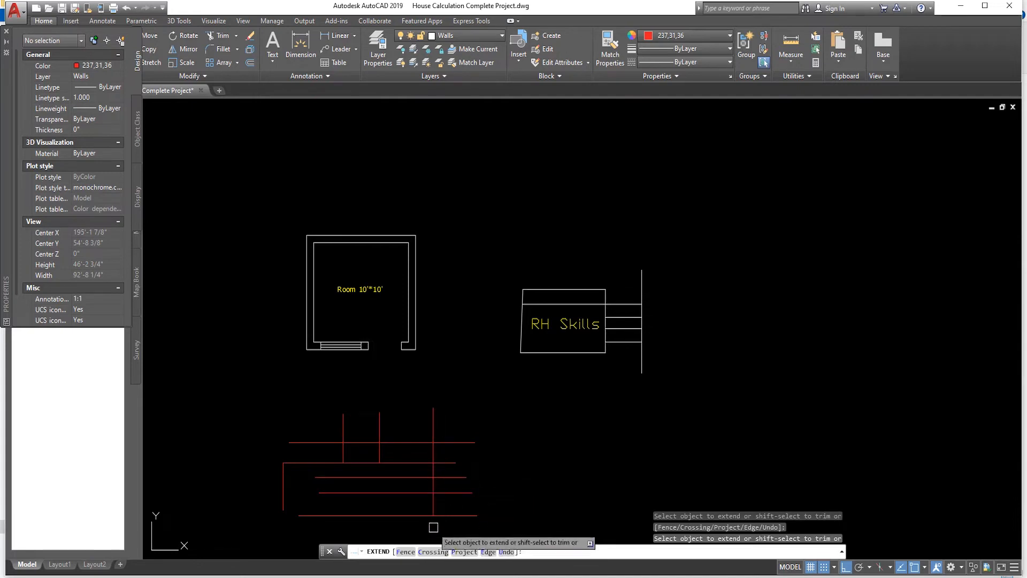
- Extend the middle red vertical line down to the lowest horizontal line, using only that lowest line as the boundary edge
key(Escape)
key(Escape)
key(Escape)
text(ex)
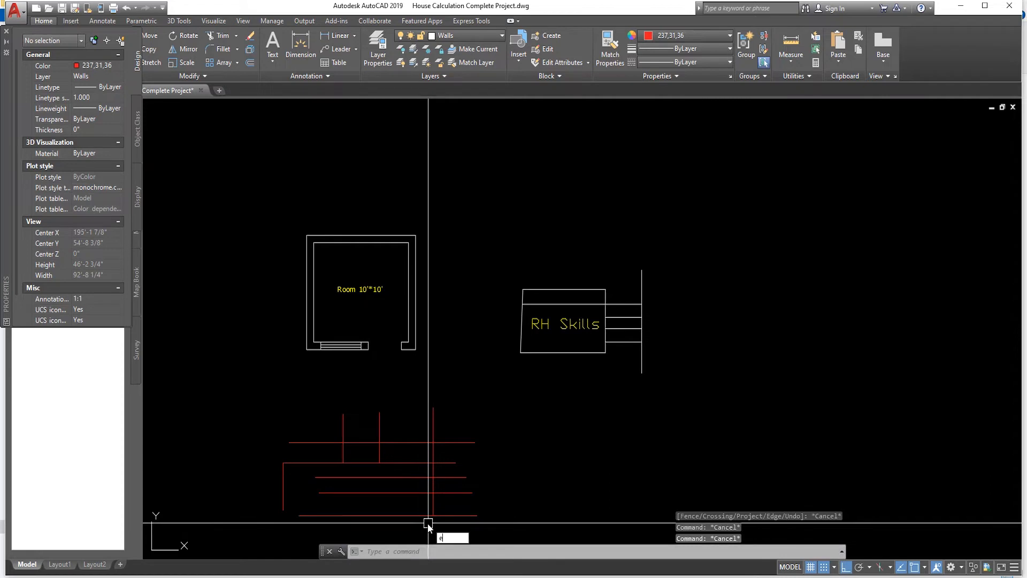
key(Return)
click(403, 463)
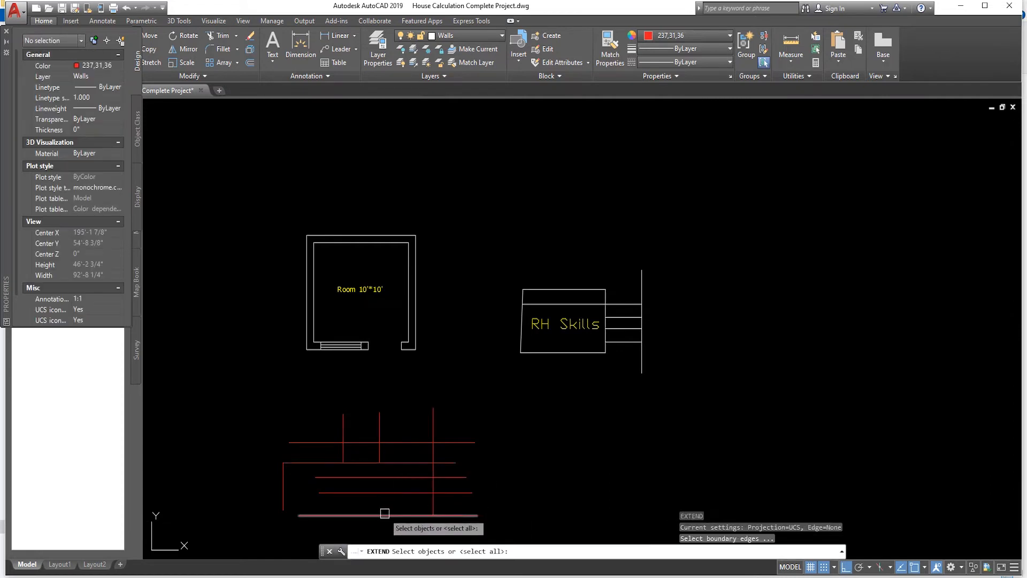
key(Return)
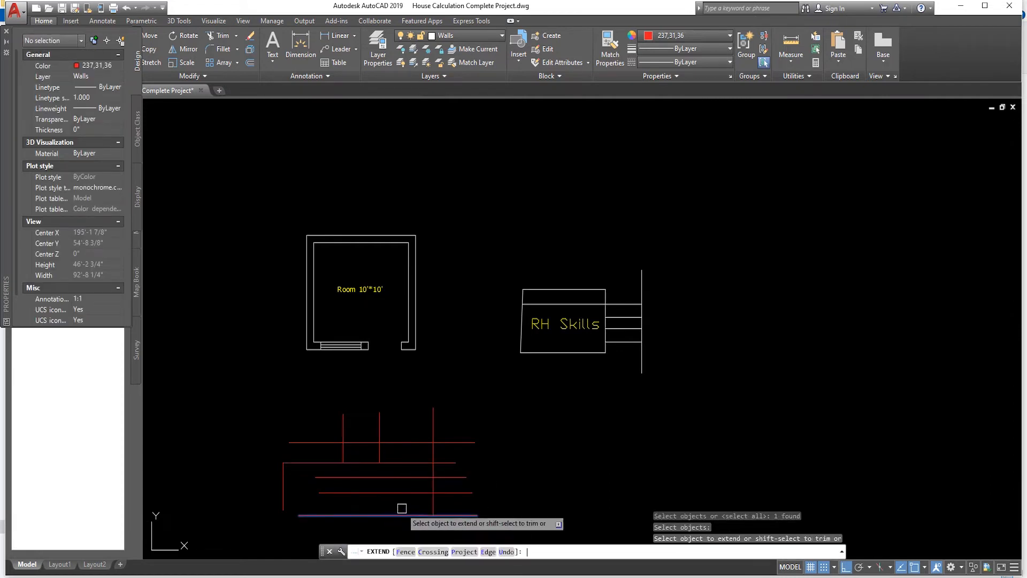
click(380, 458)
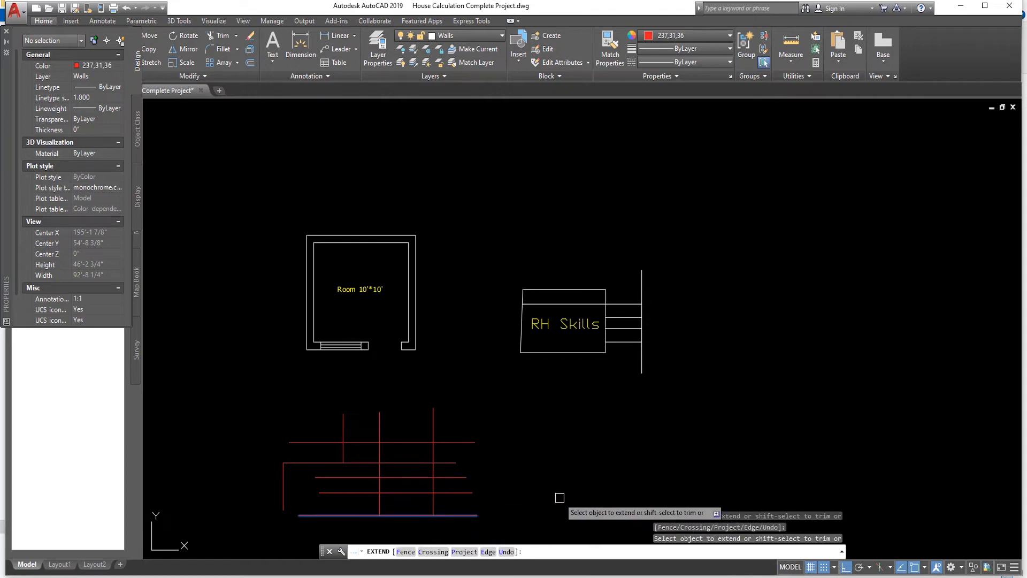
key(Escape)
key(Escape)
key(Escape)
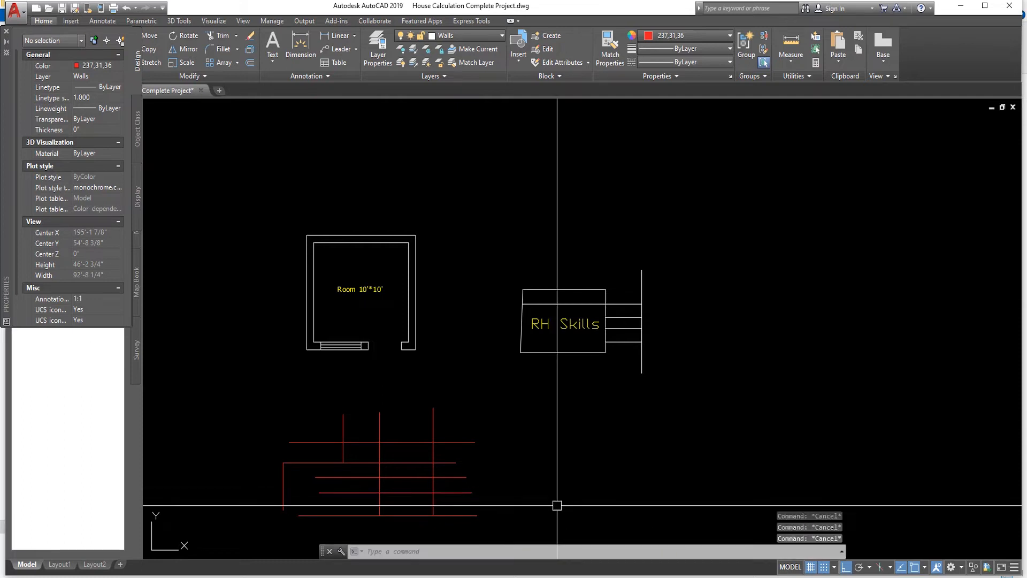
- Erase the rightmost red vertical line crossing the horizontal lines
text(E)
key(Return)
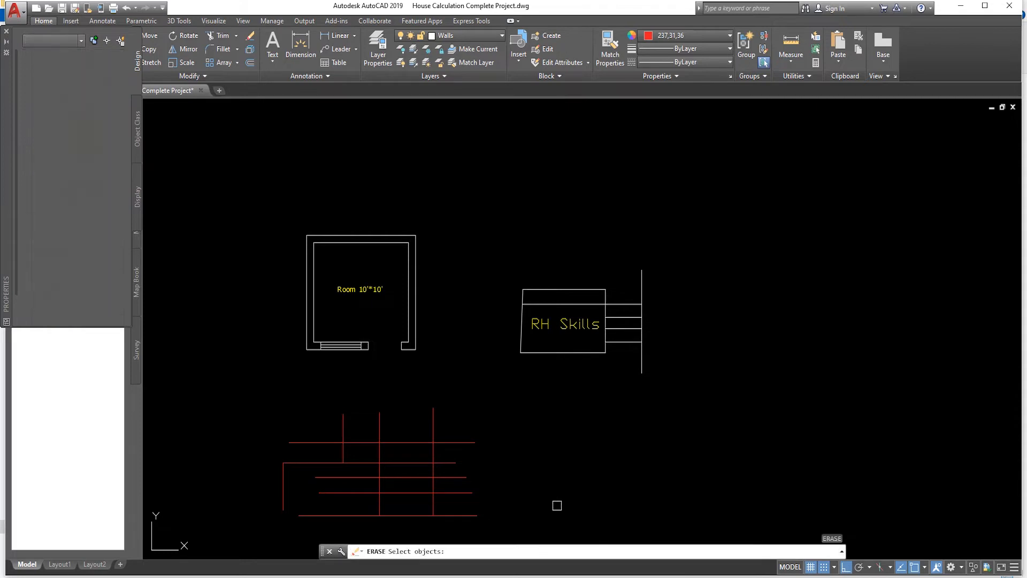
click(433, 428)
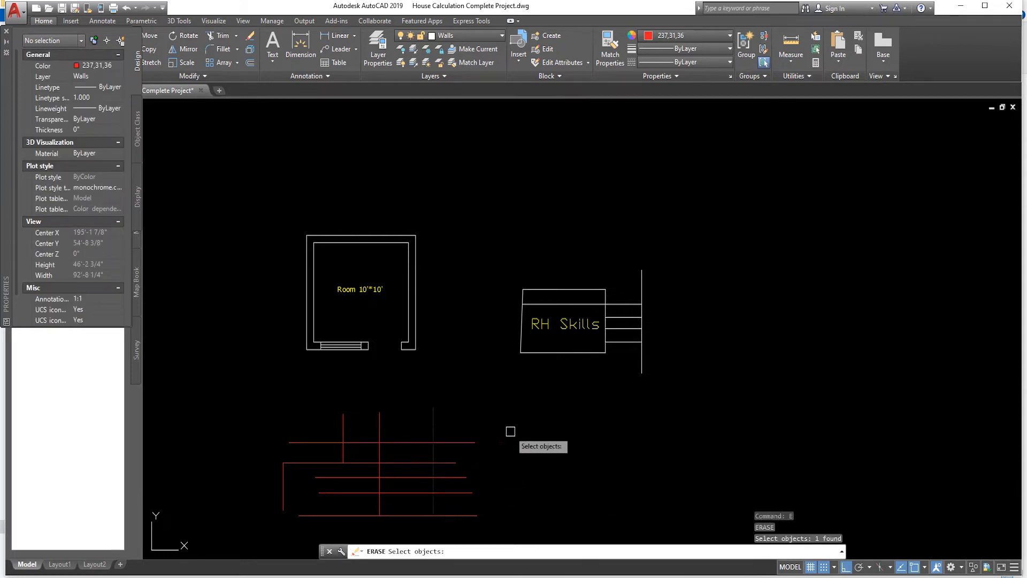
key(Return)
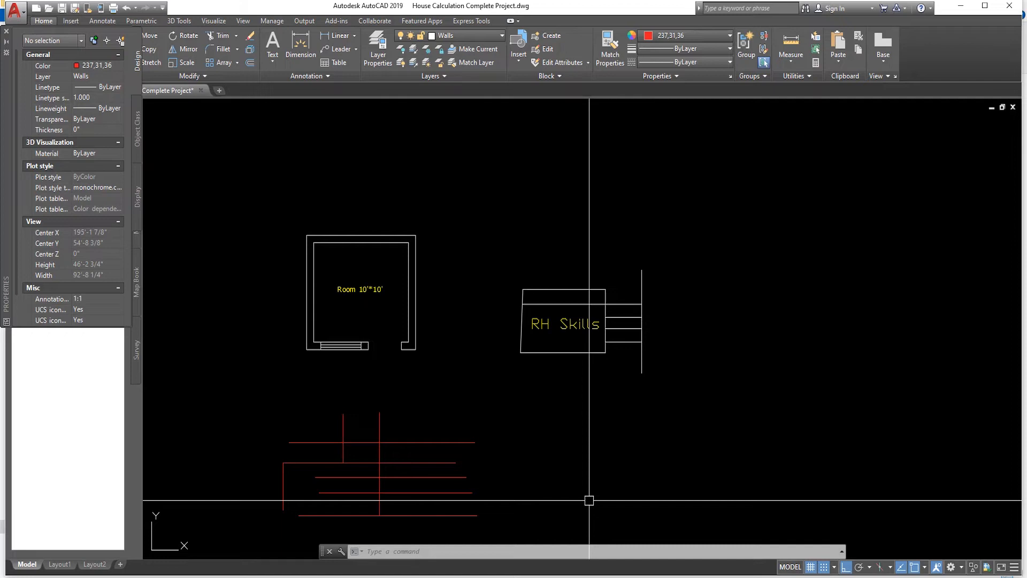
- Offset the long red vertical line by 1' to its right
text(o)
key(Return)
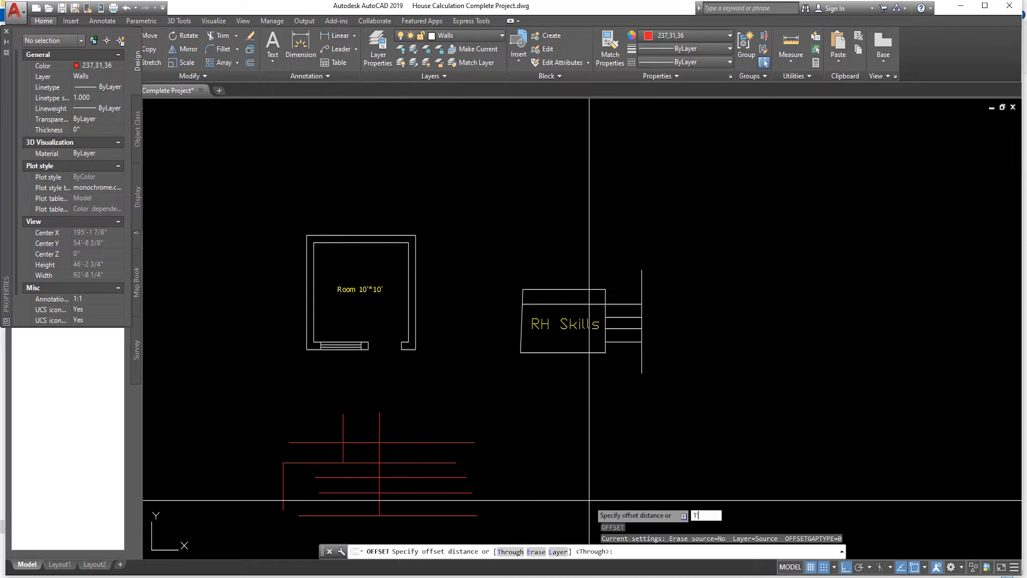
key(Return)
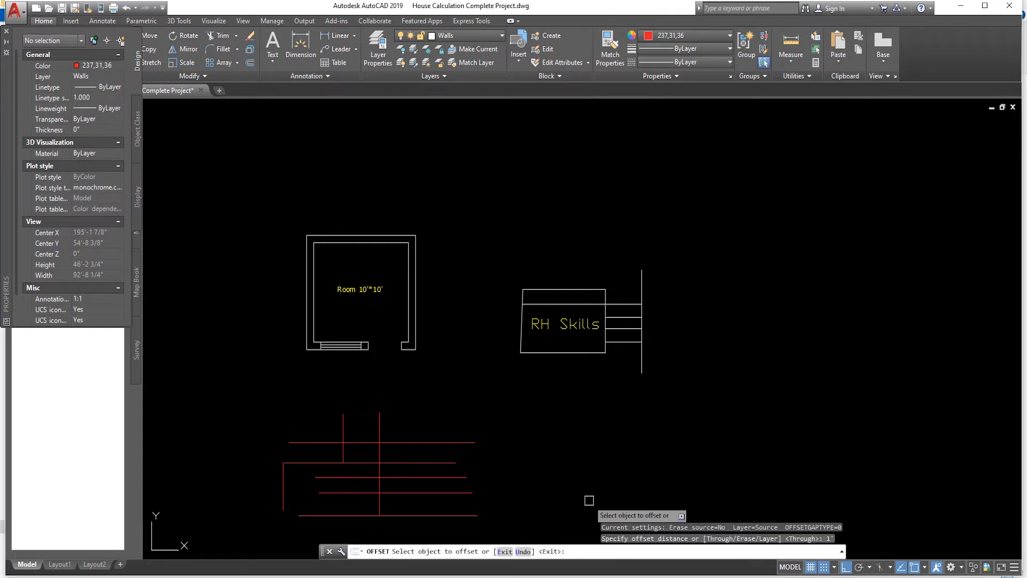
click(379, 422)
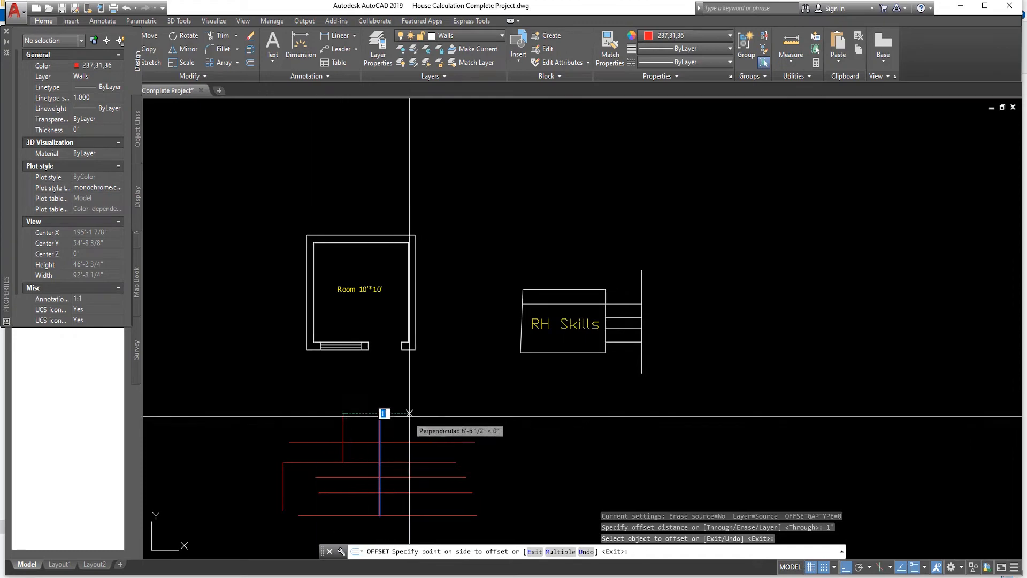
click(427, 414)
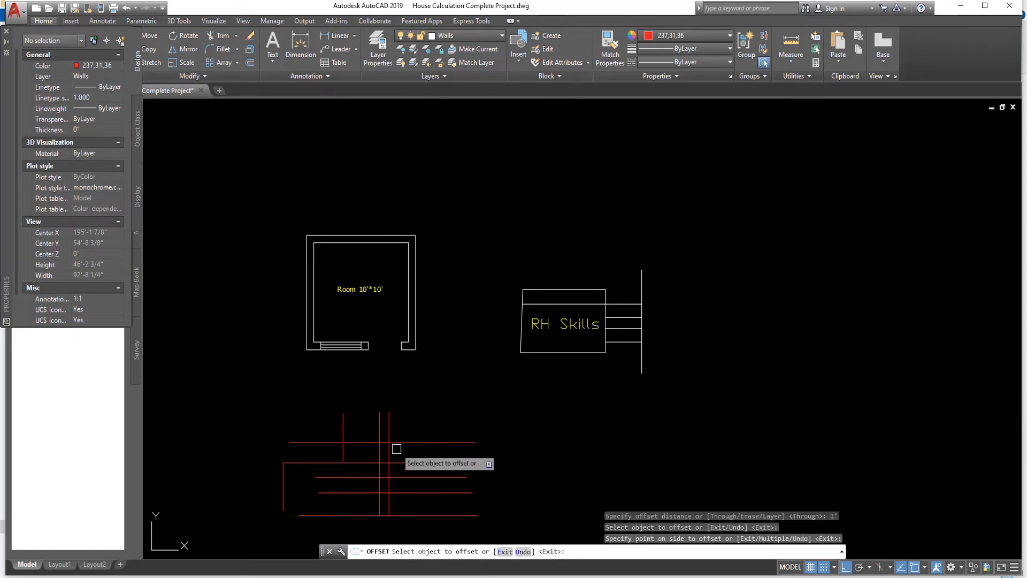
key(Return)
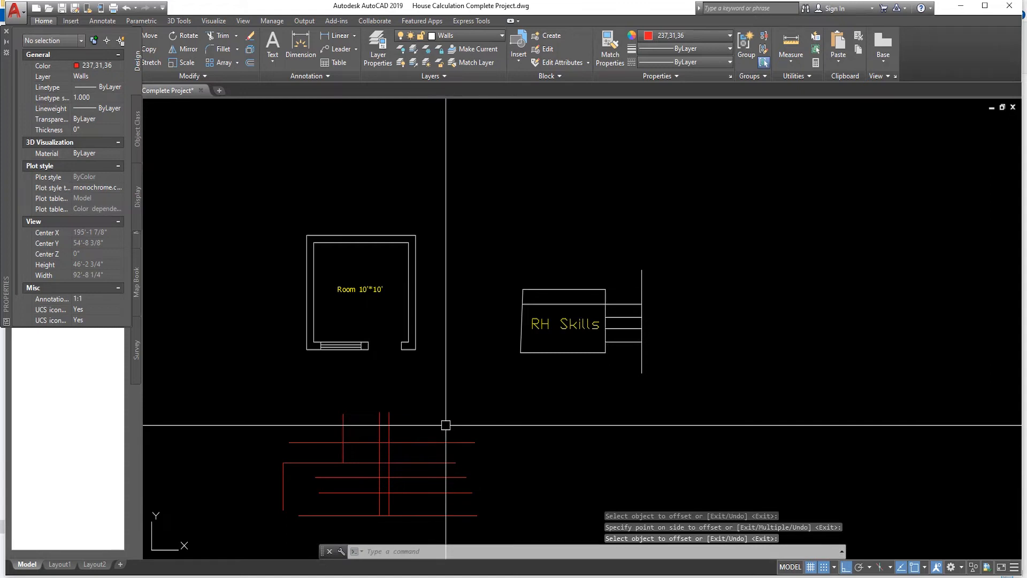
key(Escape)
key(Escape)
key(Escape)
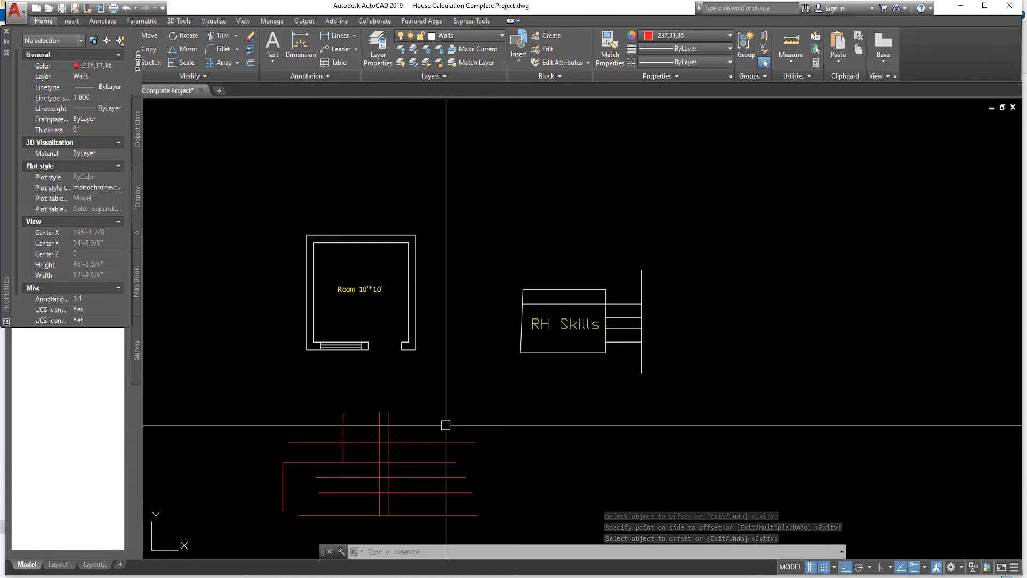
- Offset the newly created red vertical line to the right by a distance of about 19'-8" picked between two points
text(o)
key(Return)
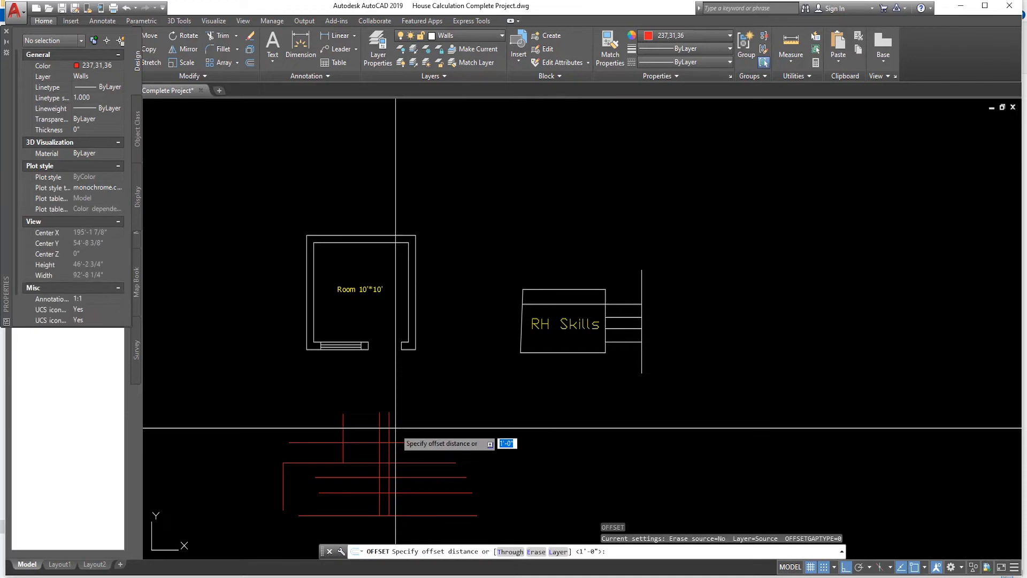
click(389, 443)
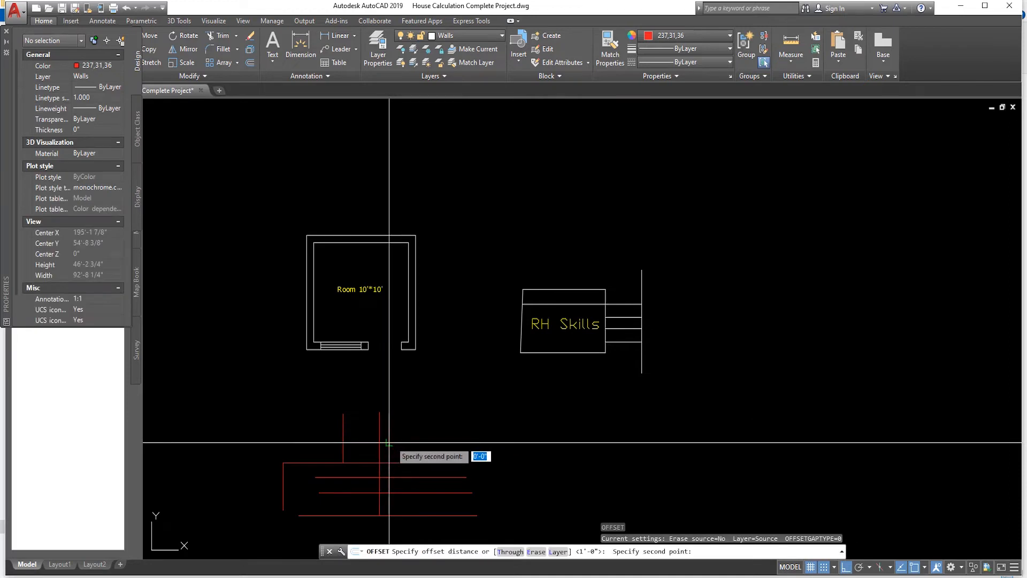
click(576, 434)
click(389, 424)
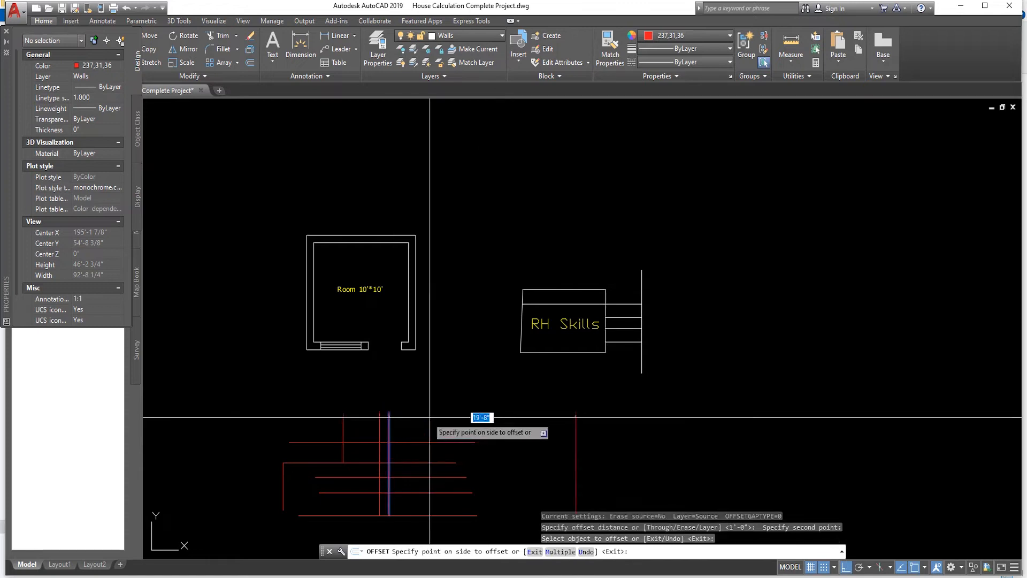
click(611, 428)
key(Escape)
scroll(540, 429, down, 2)
scroll(460, 469, up, 2)
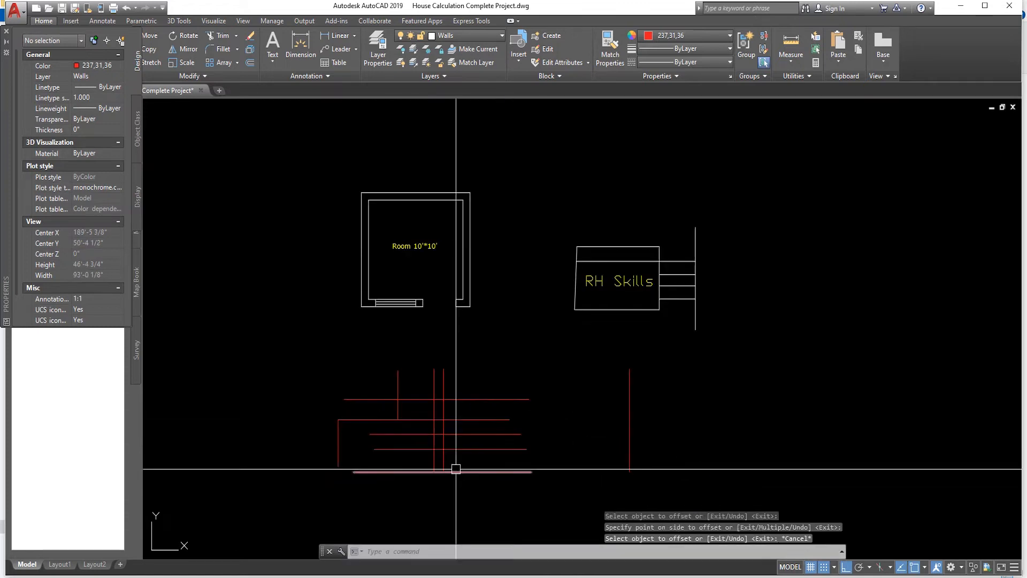
key(Escape)
key(Escape)
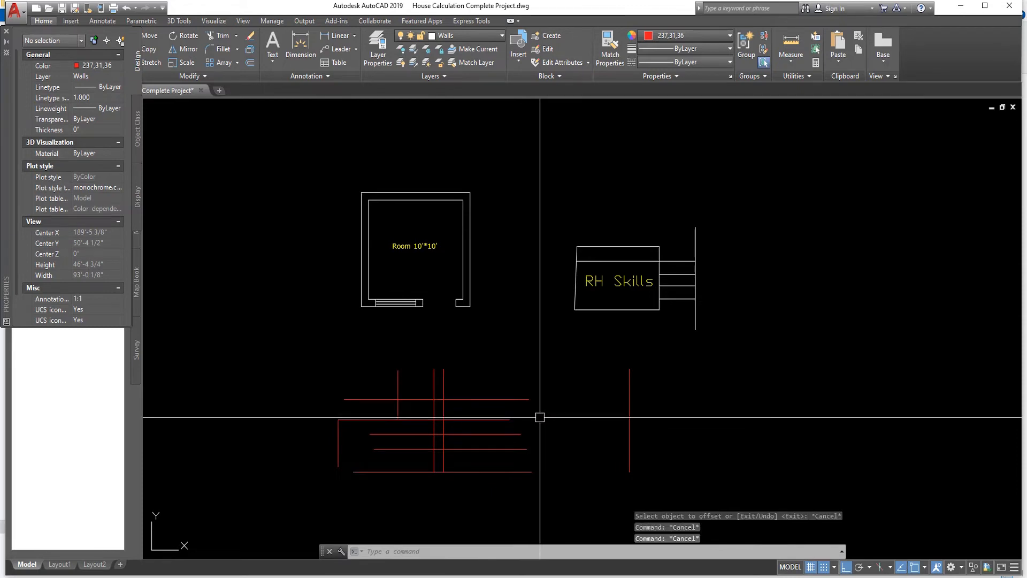
- Offset the isolated red vertical line below the RH Skills box by 5' to its right
text(o)
key(Return)
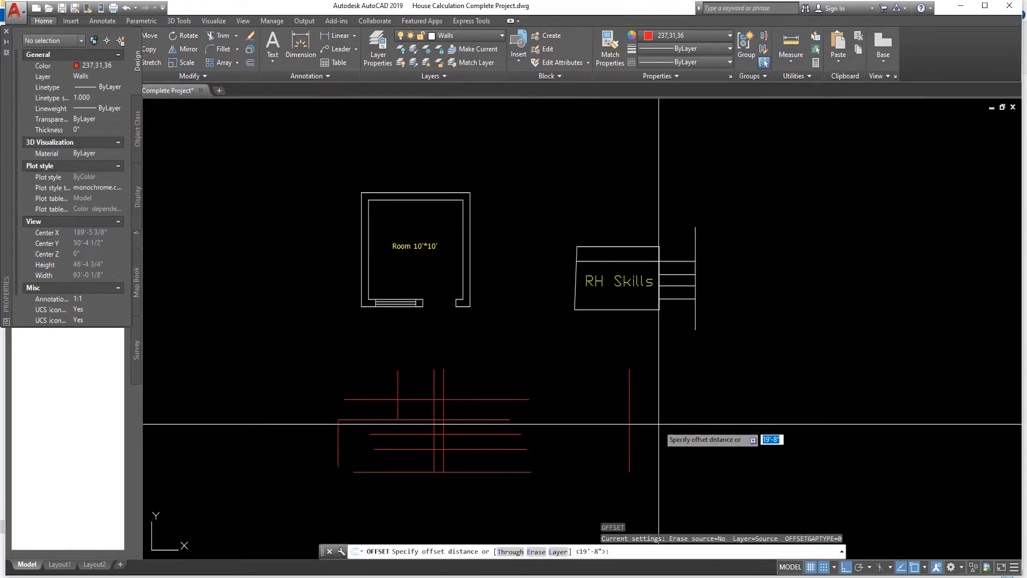
text(5')
key(Return)
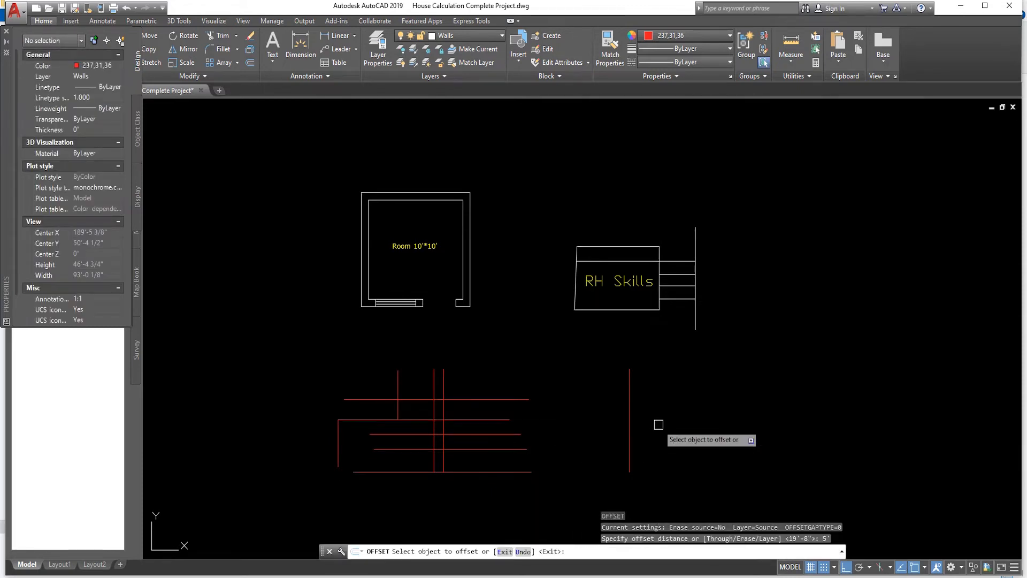
click(629, 415)
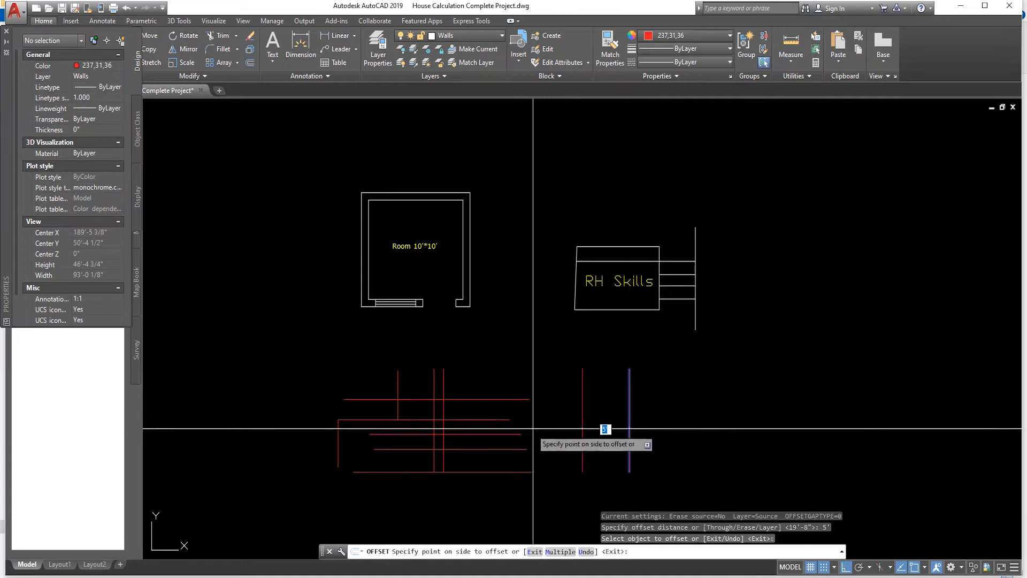
click(728, 411)
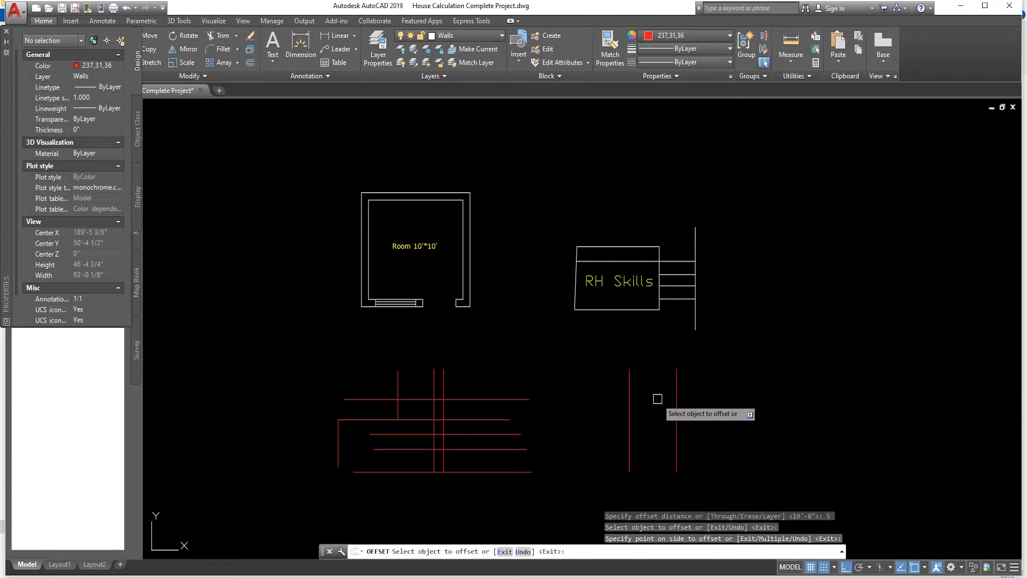
key(Escape)
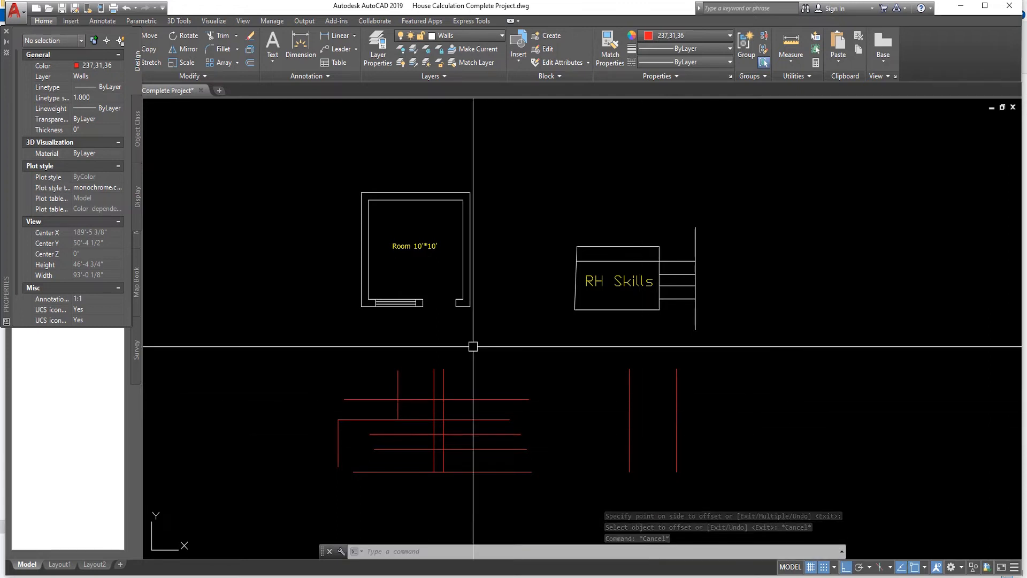
key(Escape)
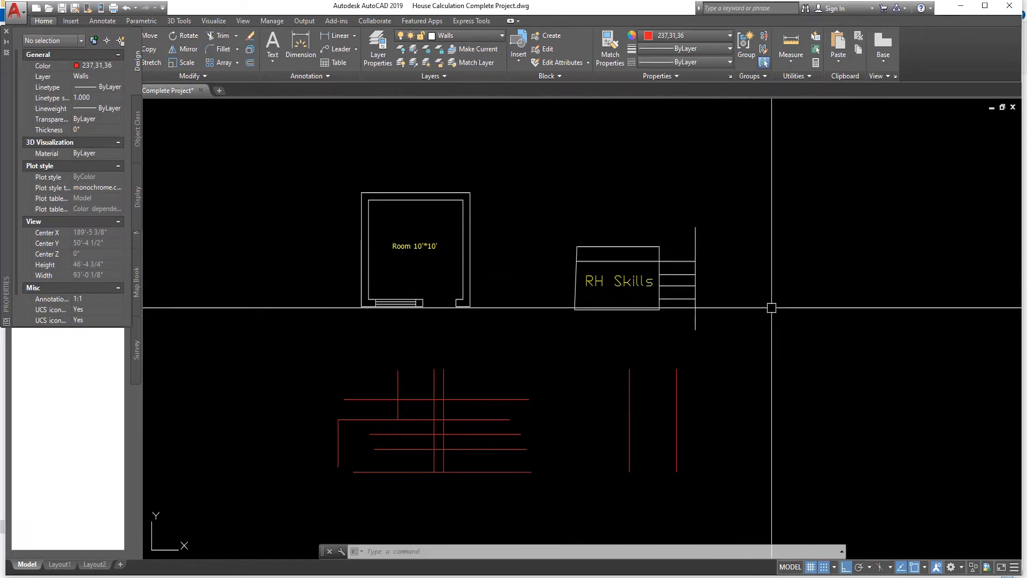
- Mirror the RH Skills box, its text and the connecting horizontal lines across the white vertical line, keeping the source objects
text(mi)
key(Return)
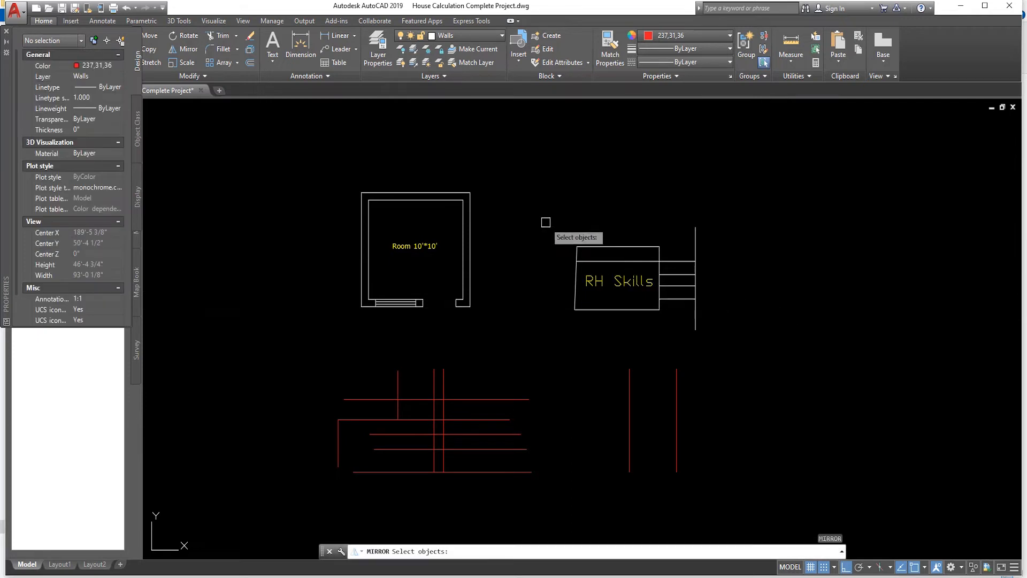
click(544, 219)
click(666, 332)
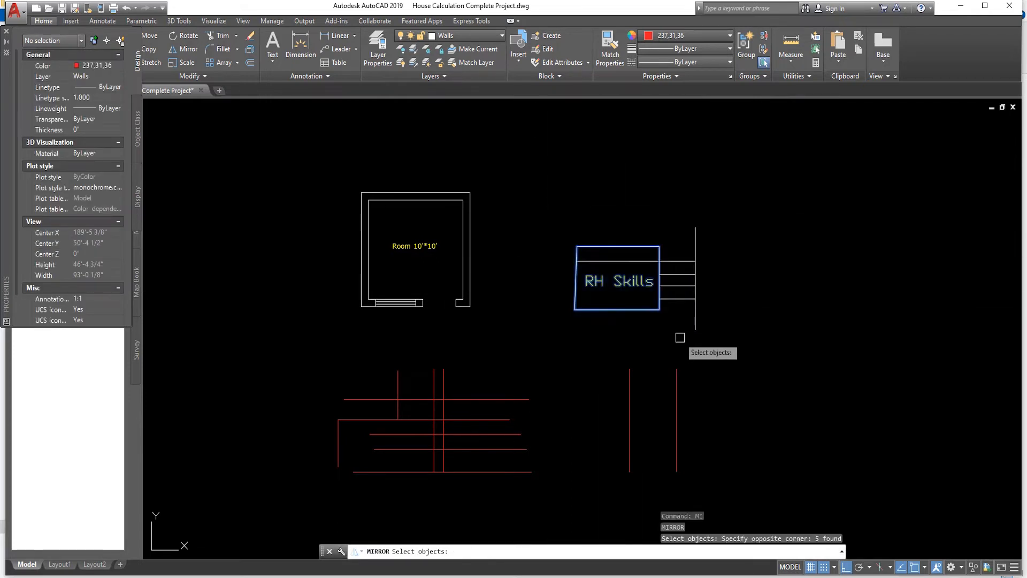
click(666, 242)
click(644, 337)
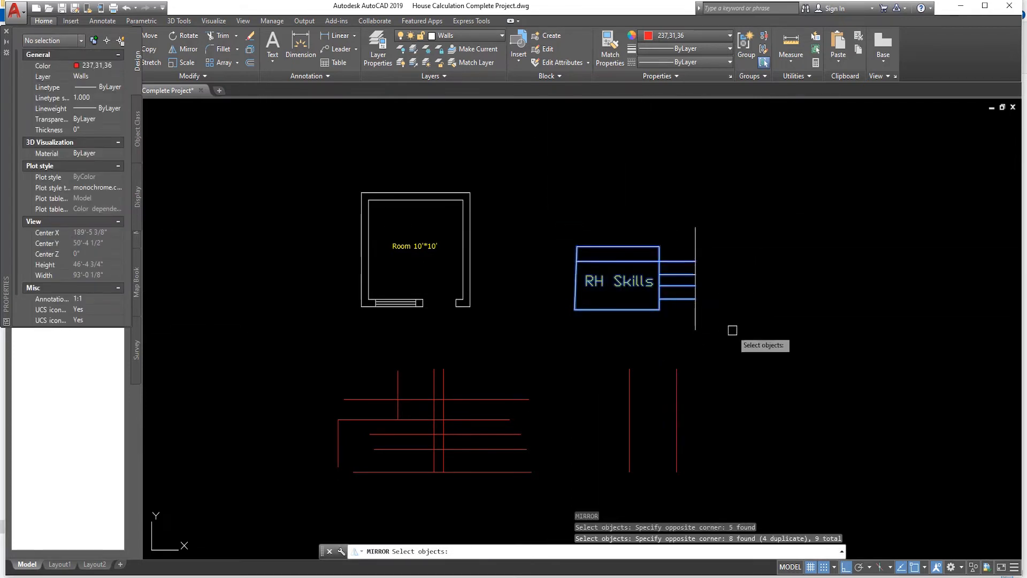
key(Return)
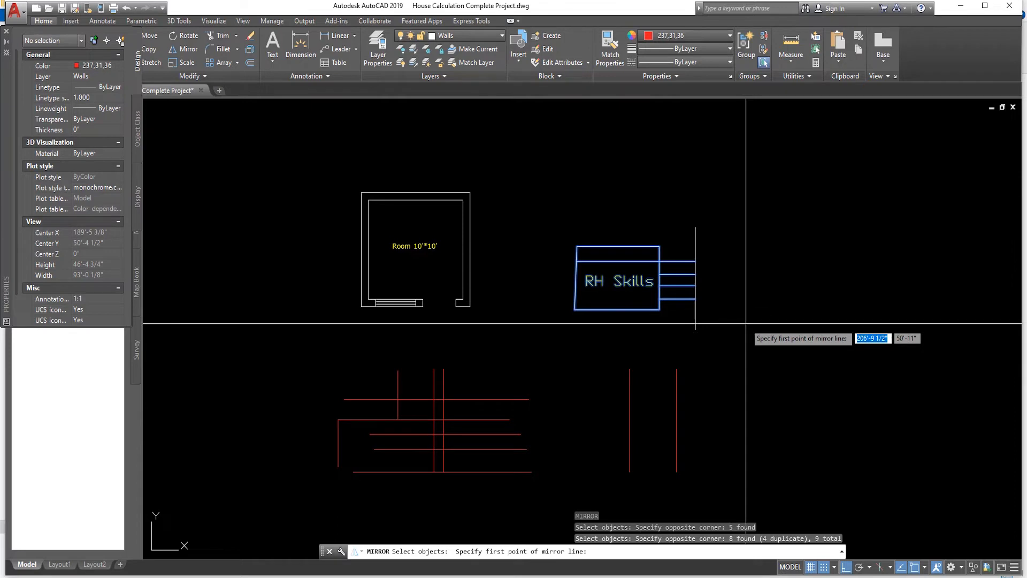
click(695, 236)
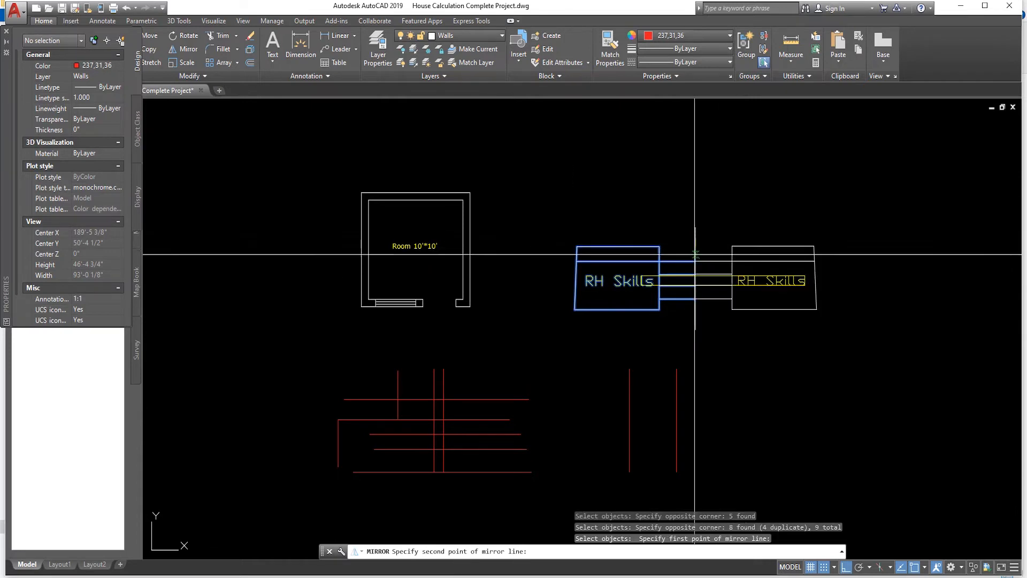
click(696, 319)
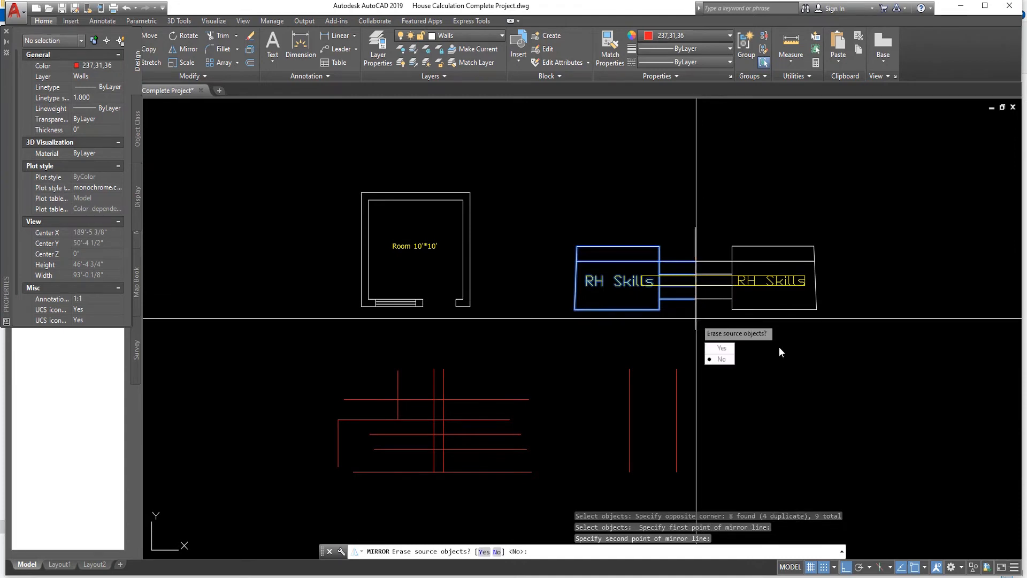
key(Return)
key(Escape)
key(Escape)
key(Escape)
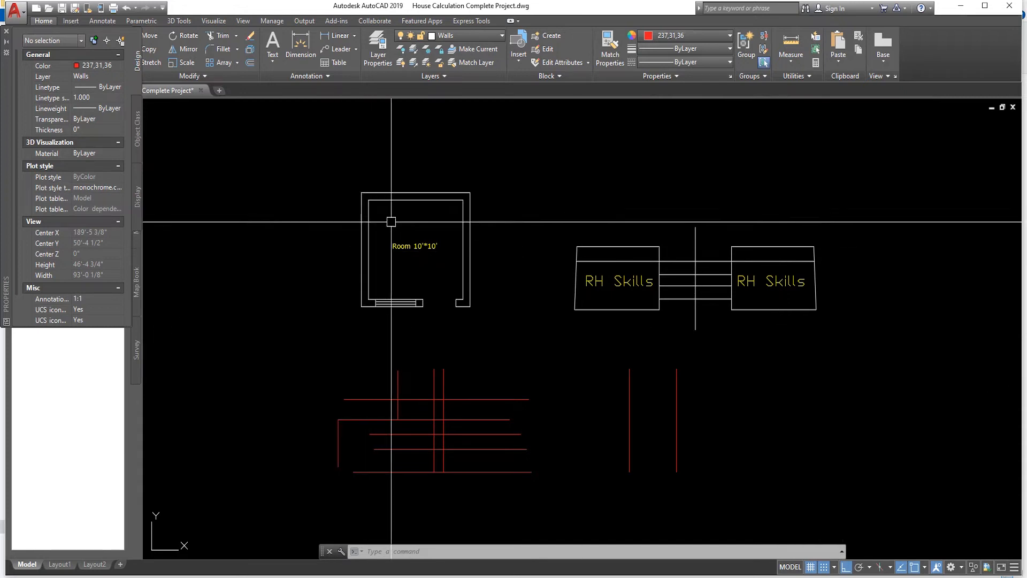
- Mirror the whole Room 10'*10' plan with its text across a vertical axis to its left, keeping the source objects
key(Escape)
scroll(398, 246, down, 3)
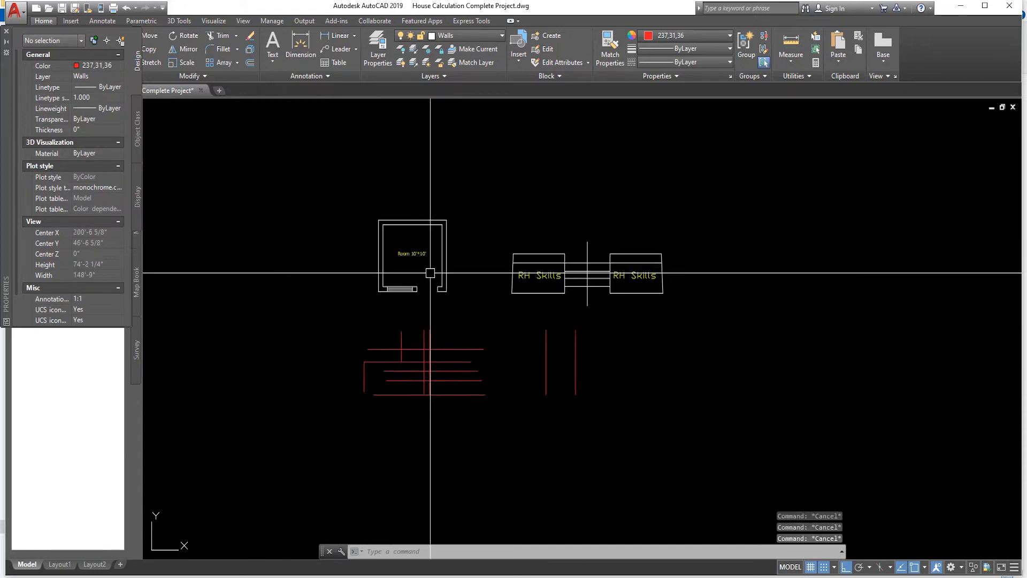
scroll(300, 253, up, 5)
text(M)
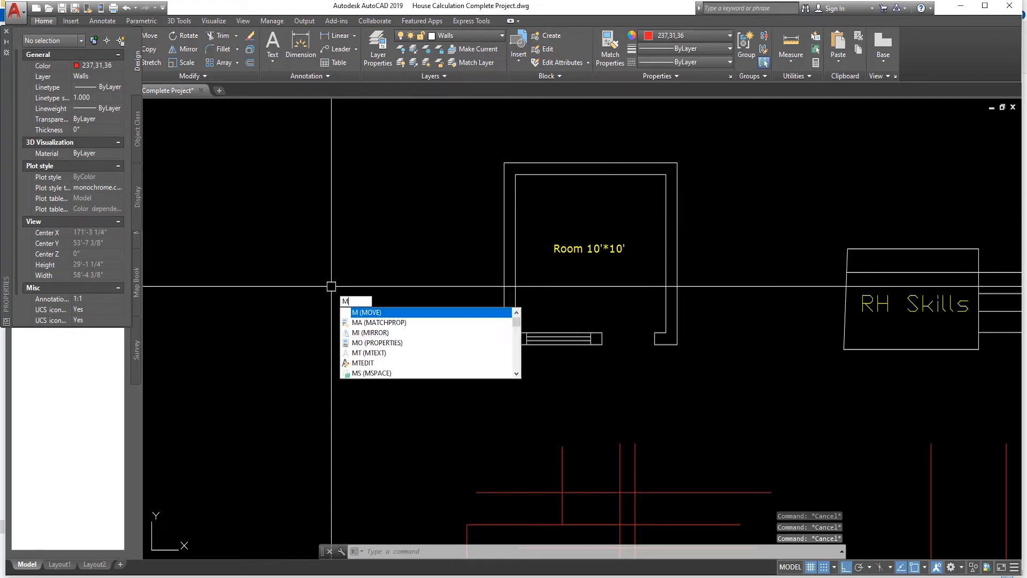
text(I)
key(Return)
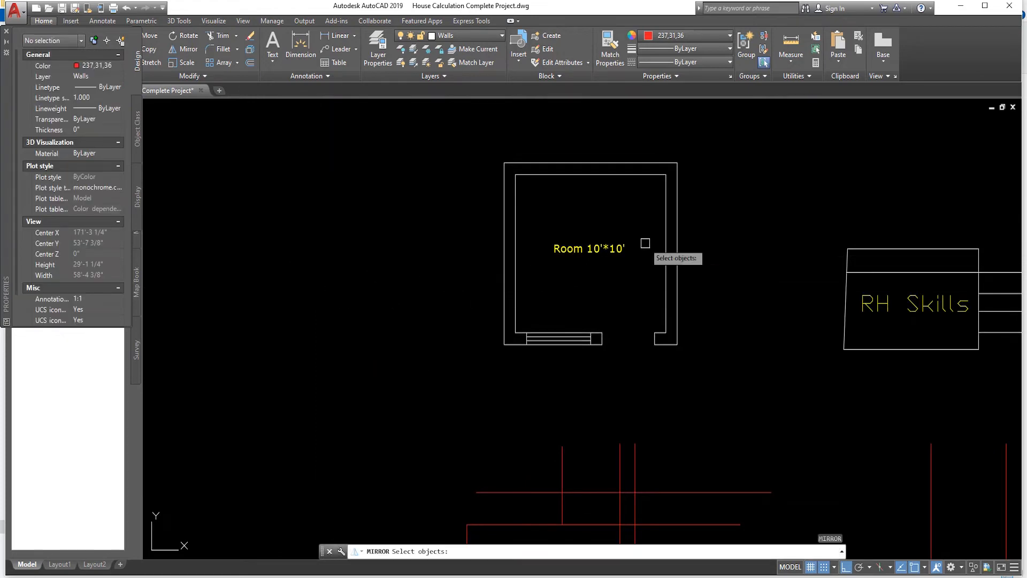
click(742, 142)
click(425, 400)
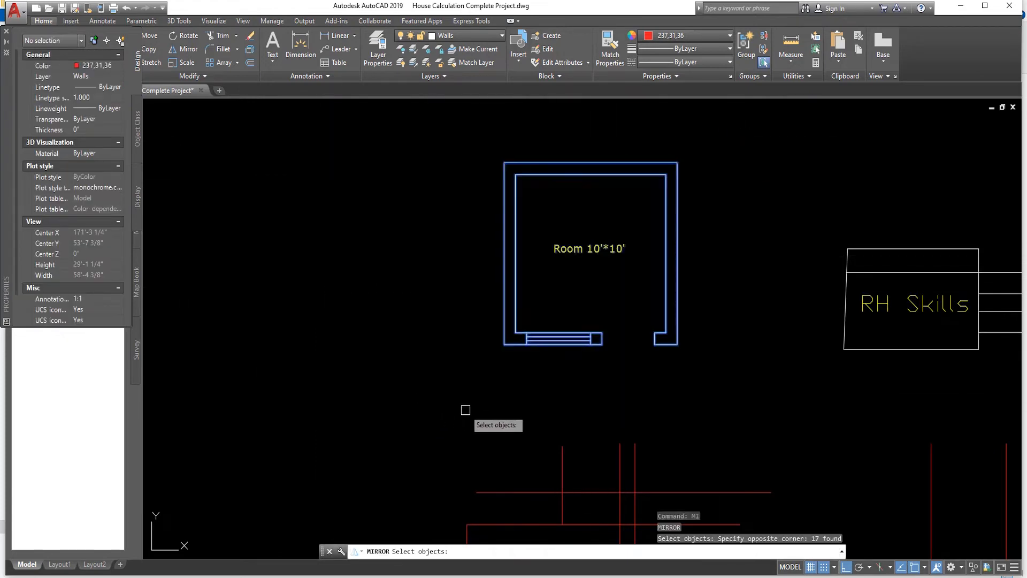
key(Return)
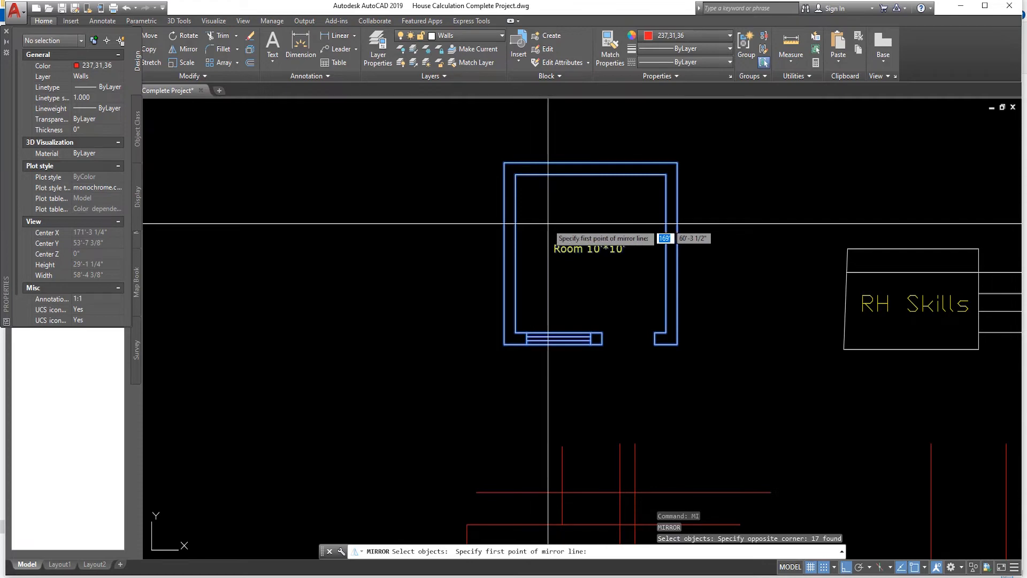
click(421, 167)
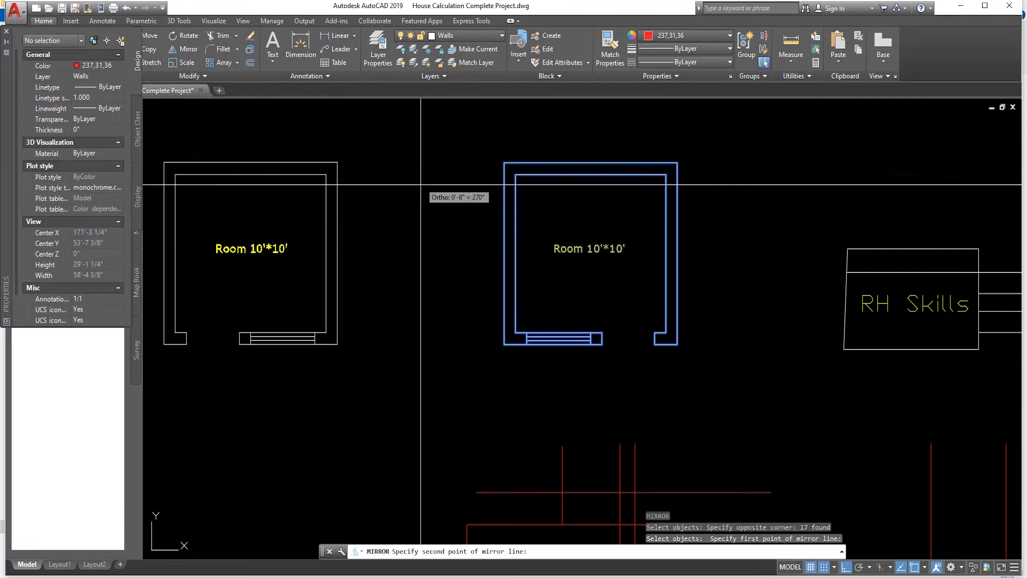
click(421, 342)
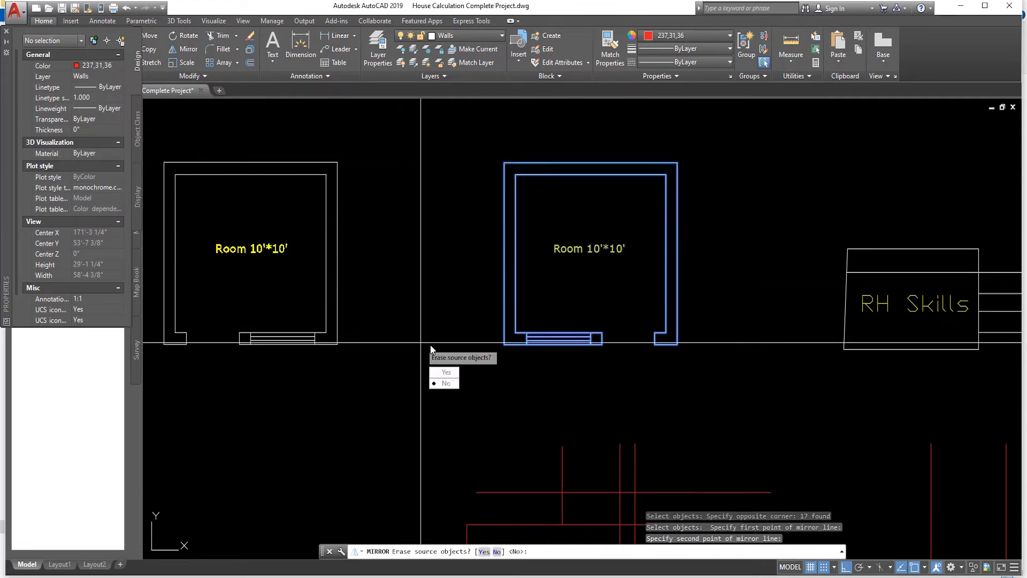
click(445, 384)
key(Escape)
scroll(385, 391, down, 2)
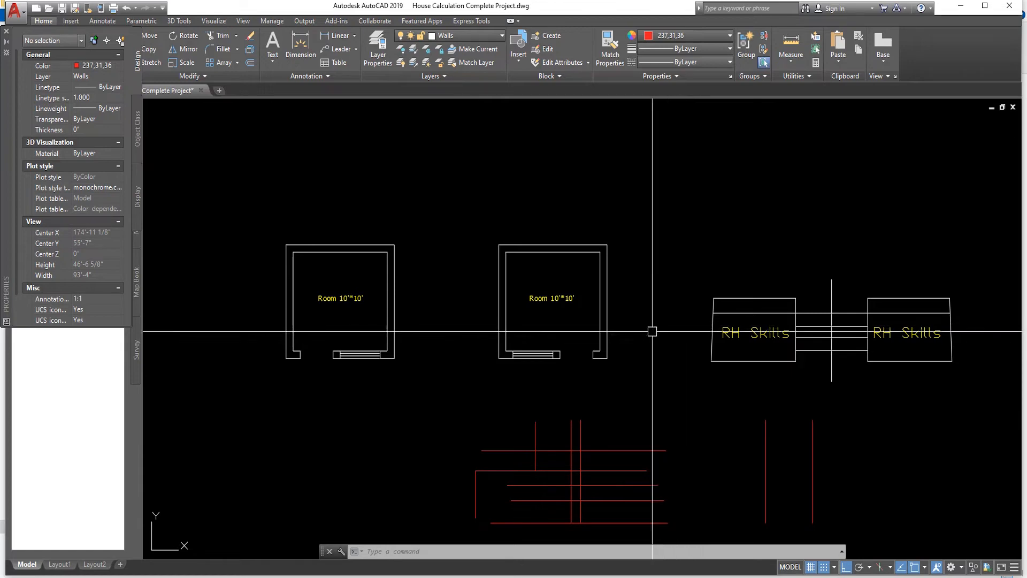
- Remove the short outer-wall segments at the upper corners of the original room, leaving the outer lines unjoined there
scroll(578, 340, down, 3)
scroll(583, 329, up, 6)
scroll(593, 339, down, 3)
scroll(590, 336, up, 5)
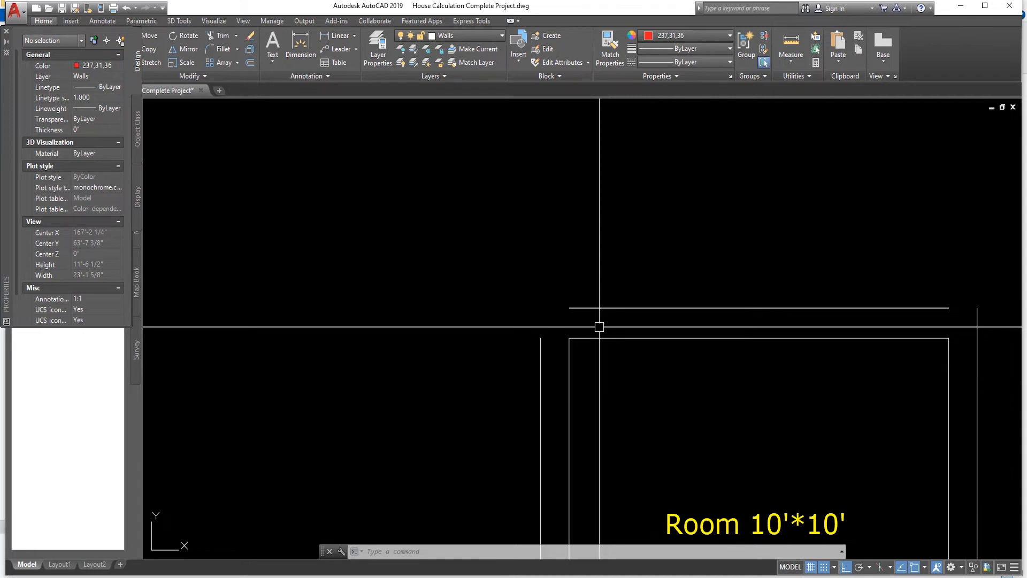
scroll(599, 327, down, 3)
key(Escape)
key(Escape)
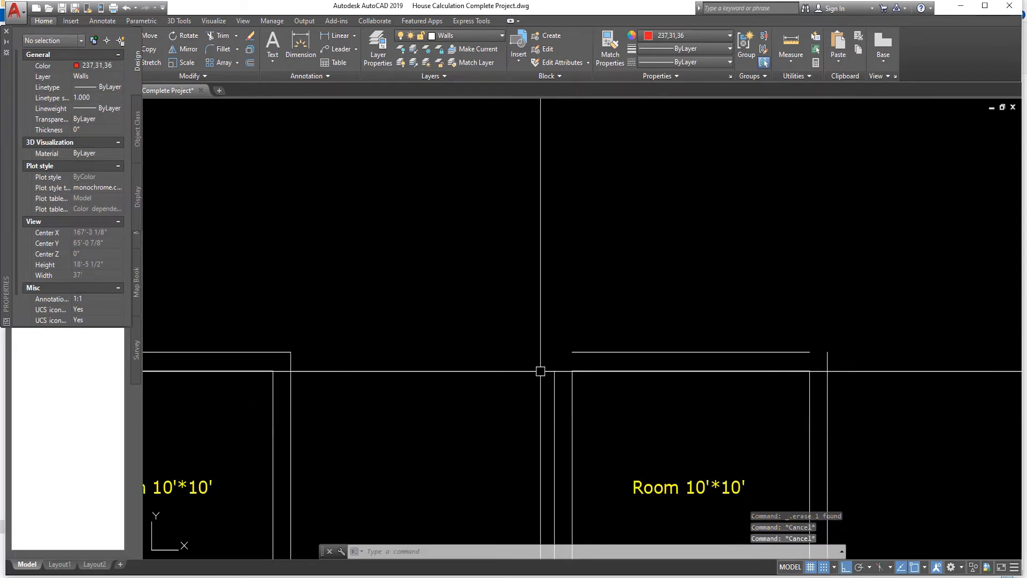
- Fillet the original room's left outer wall line and top outer wall line with radius 0 to form a square corner
text(f)
key(Return)
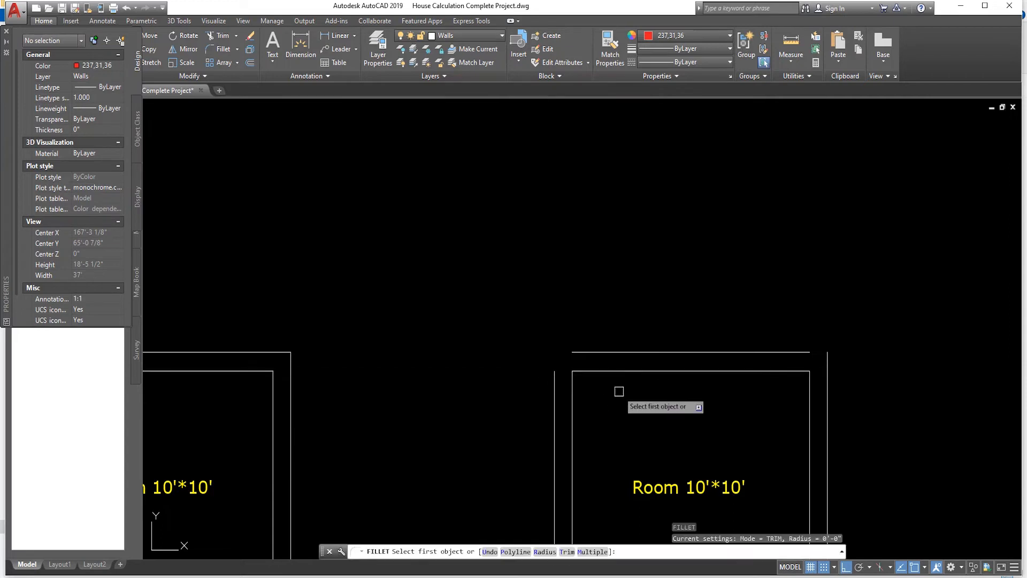
text(r)
key(Return)
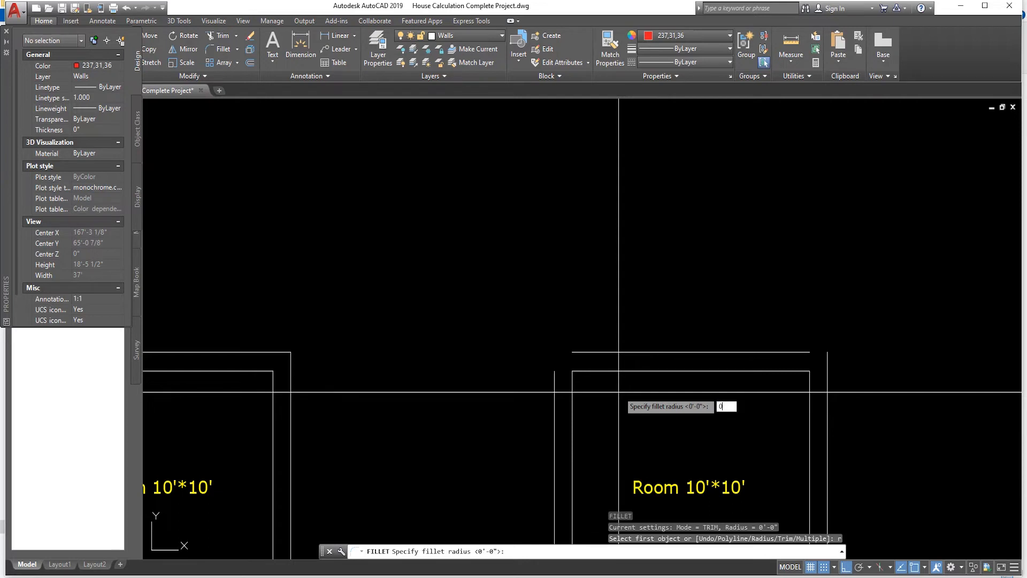
text(0)
key(Return)
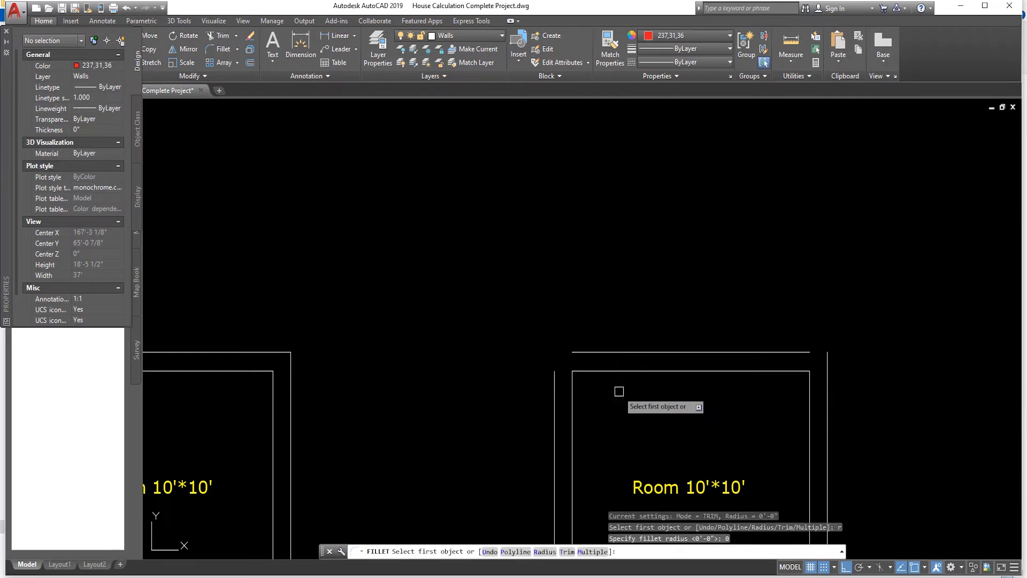
click(554, 379)
click(583, 352)
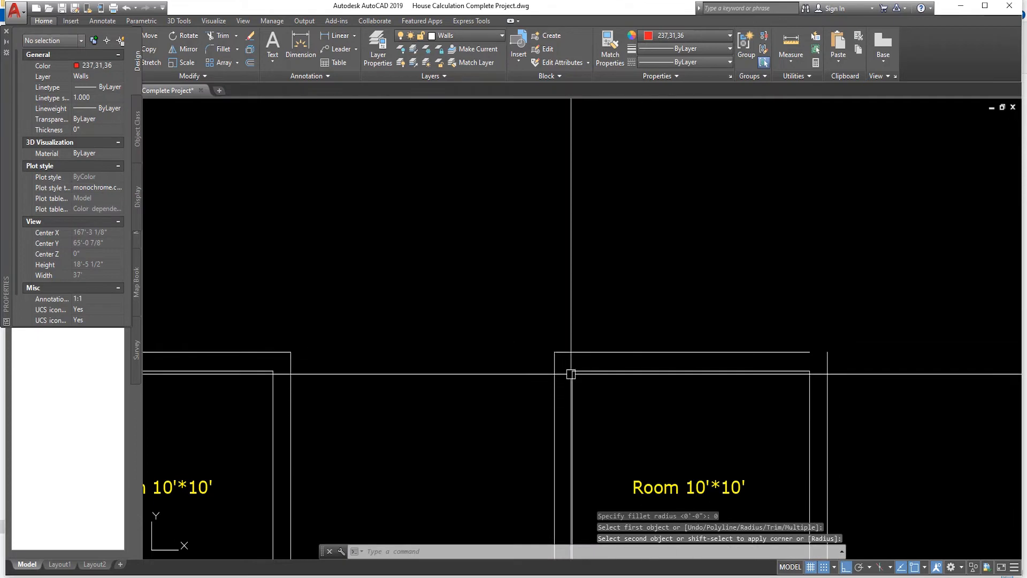
scroll(648, 361, down, 2)
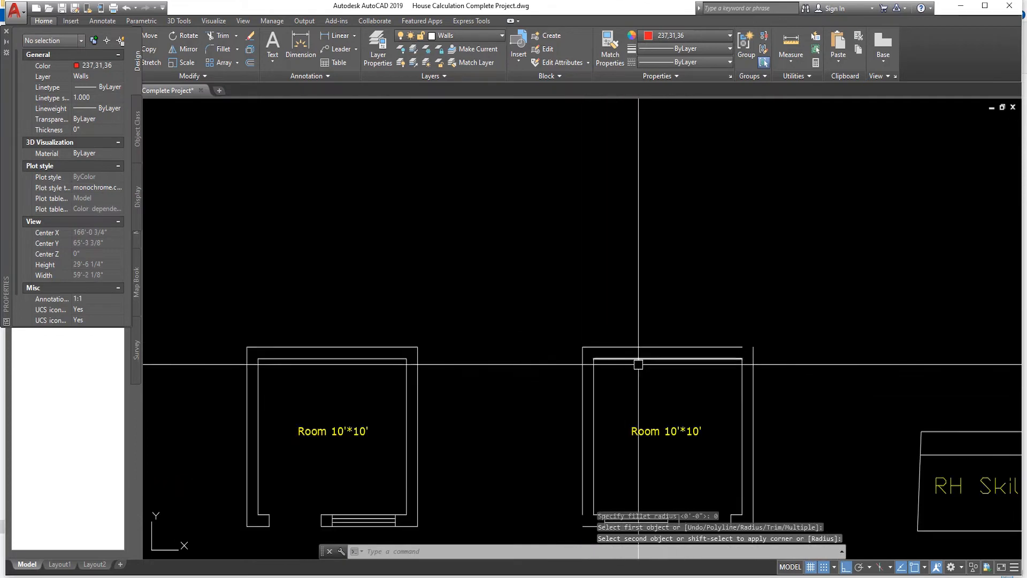
key(Escape)
key(Escape)
- Fillet the original room's top outer wall line and right outer wall line with a radius of 20
scroll(584, 344, up, 2)
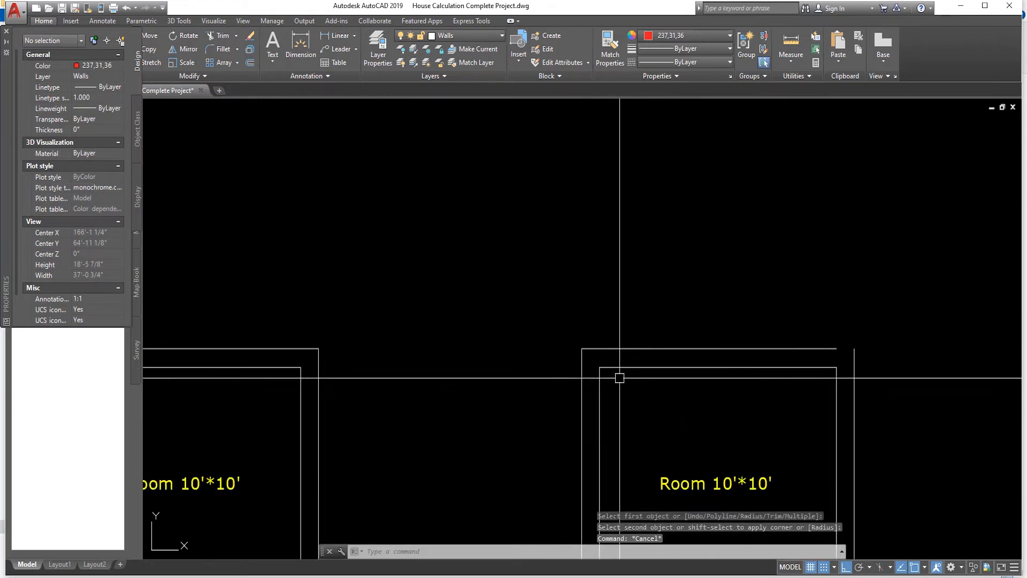
scroll(851, 363, up, 5)
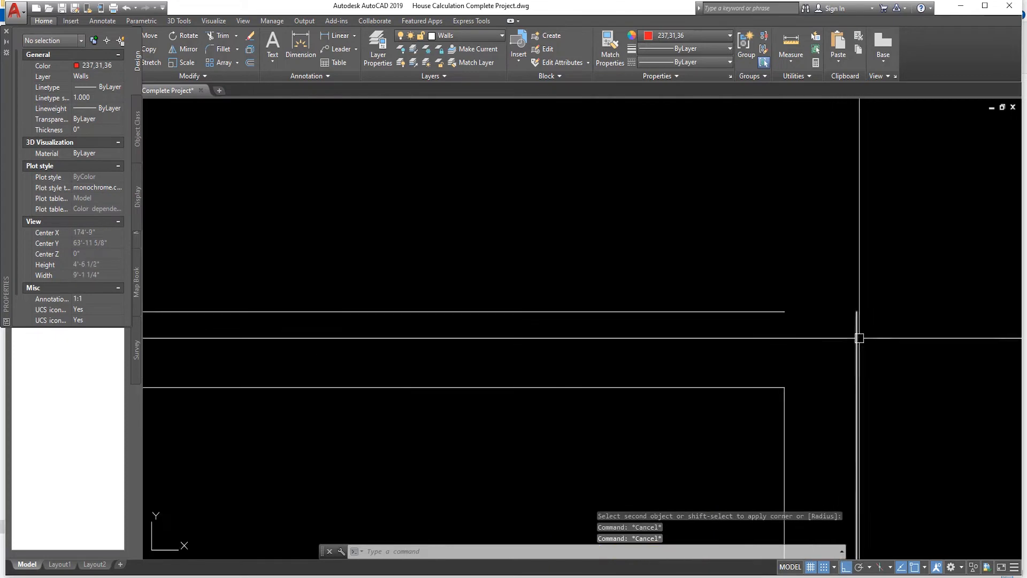
scroll(810, 333, down, 2)
key(Escape)
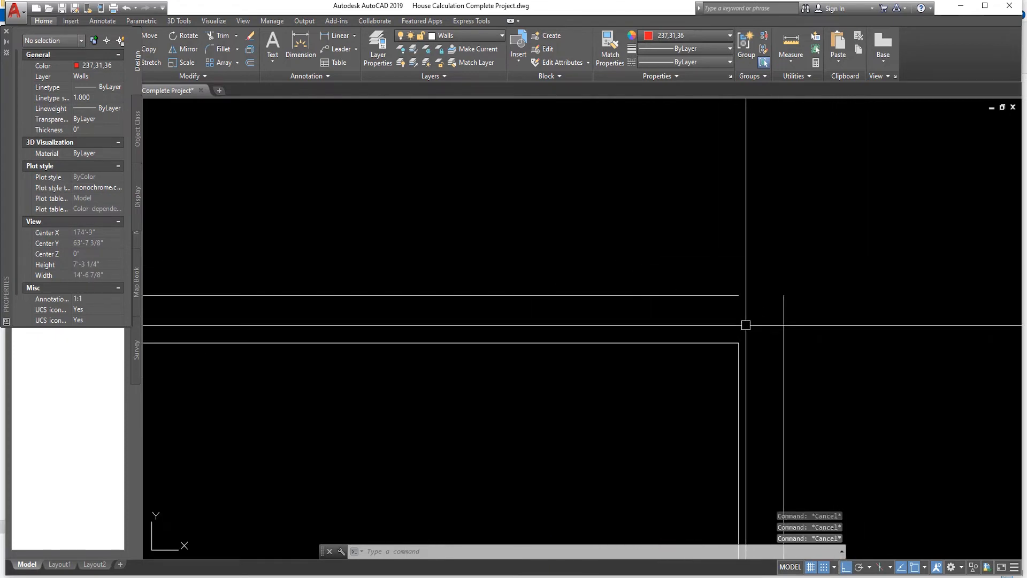
text(f)
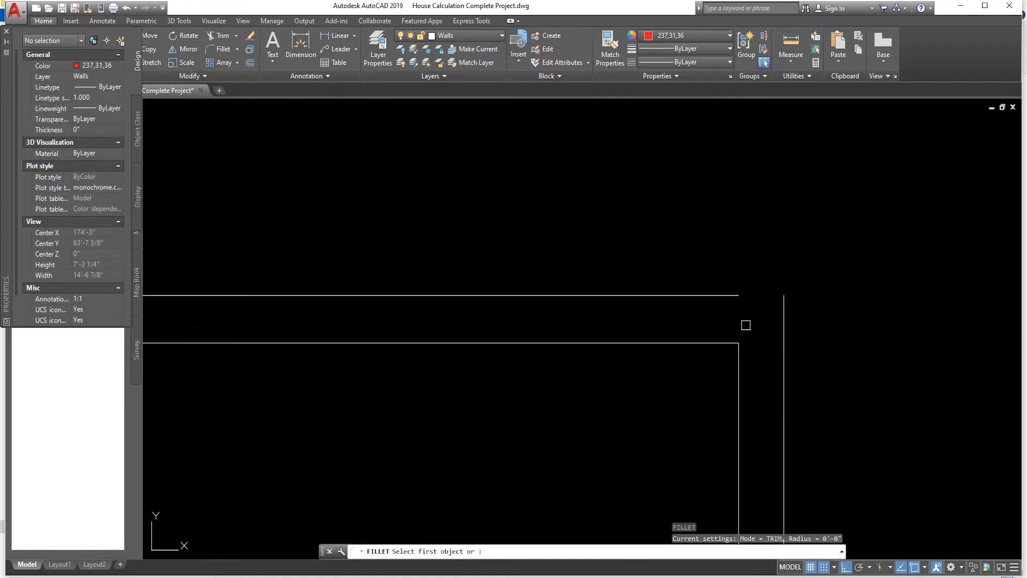
key(Return)
text(r)
key(Return)
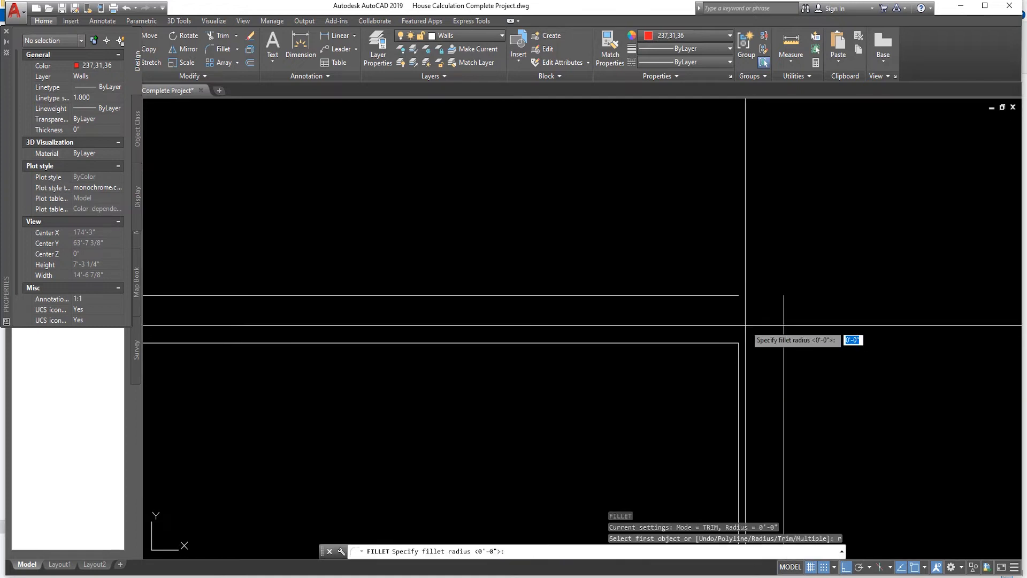
key(Return)
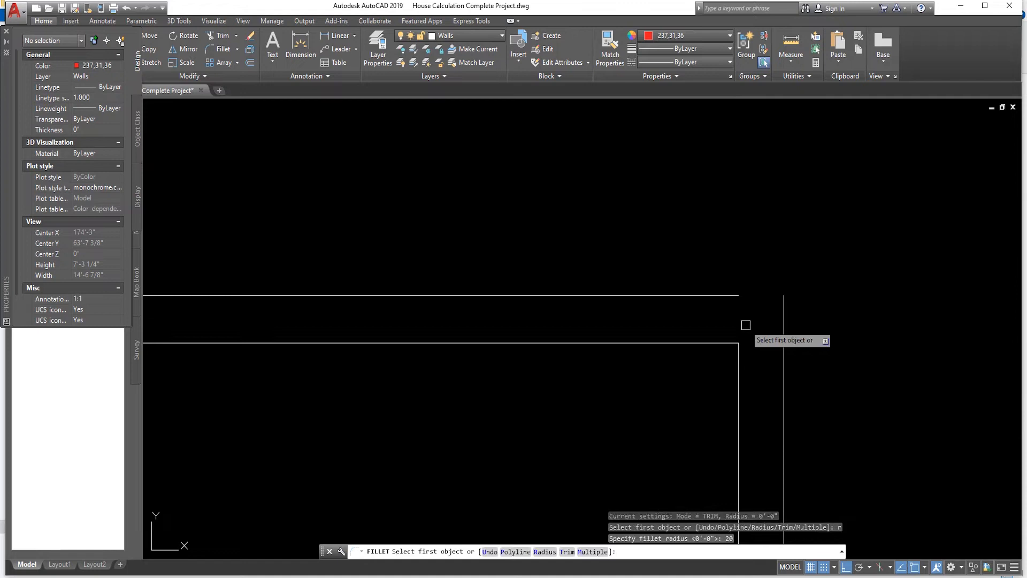
click(717, 295)
click(782, 321)
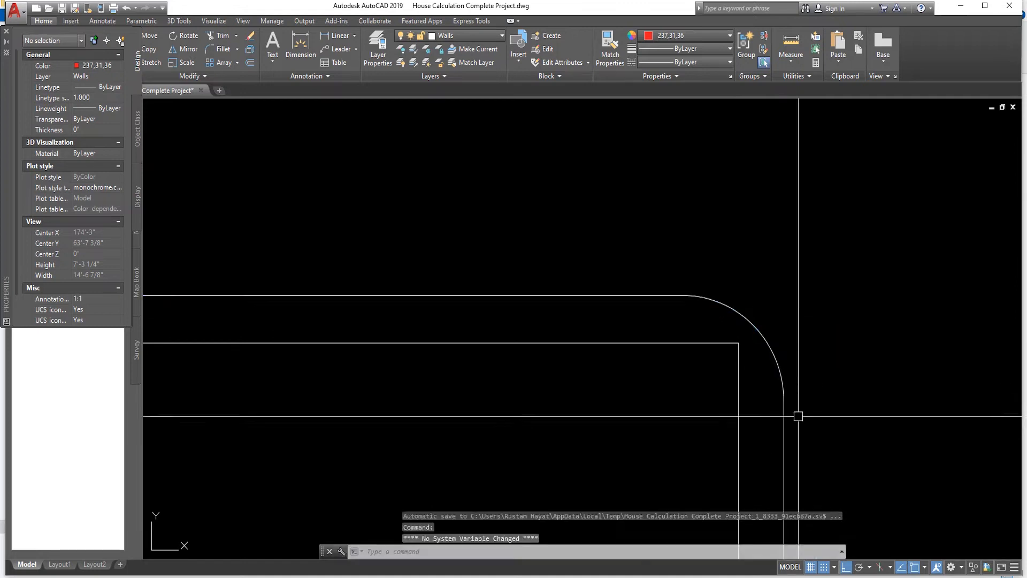
key(Escape)
key(Escape)
scroll(719, 308, down, 4)
scroll(719, 308, up, 4)
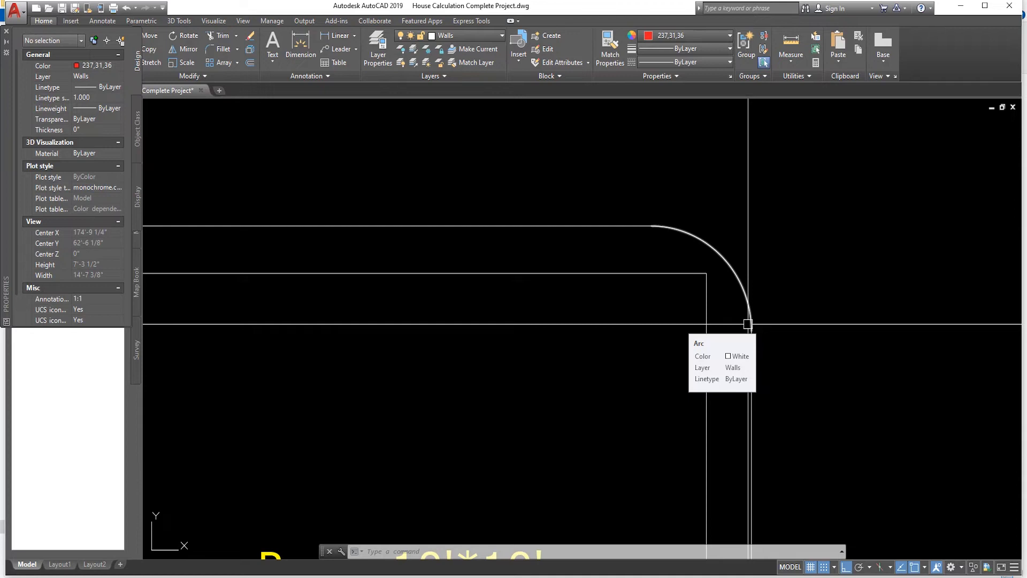
- Draw a 3'6" vertical door line upward from the inner corner of the wall end beside the window
scroll(748, 324, down, 2)
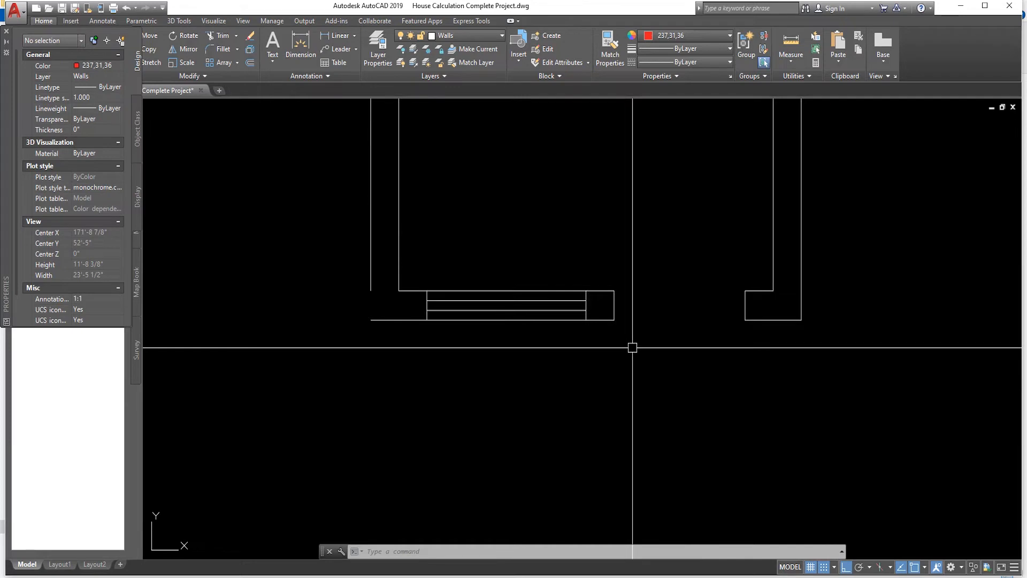
key(l)
key(Return)
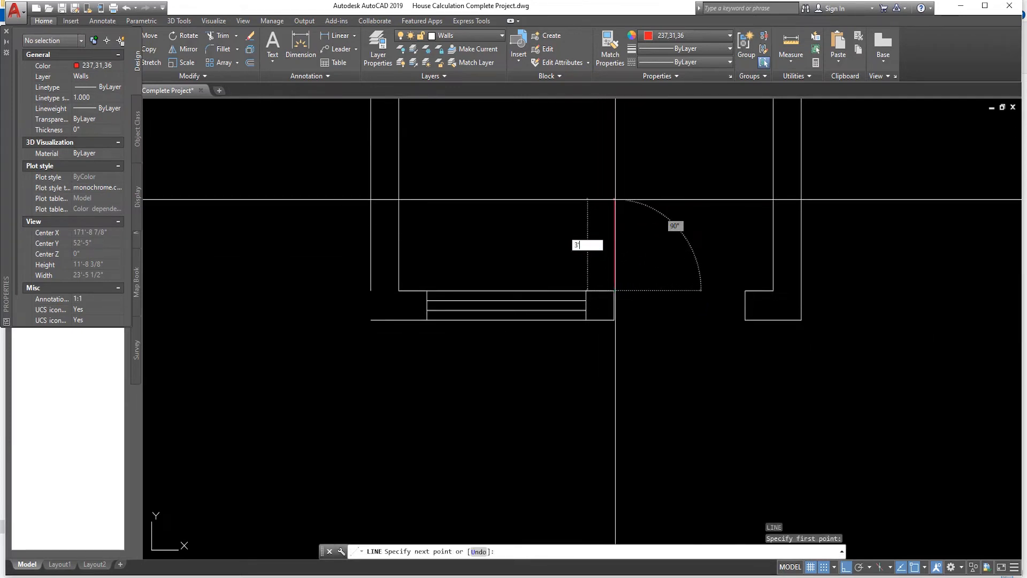
text(6)
key(Return)
scroll(615, 199, down, 3)
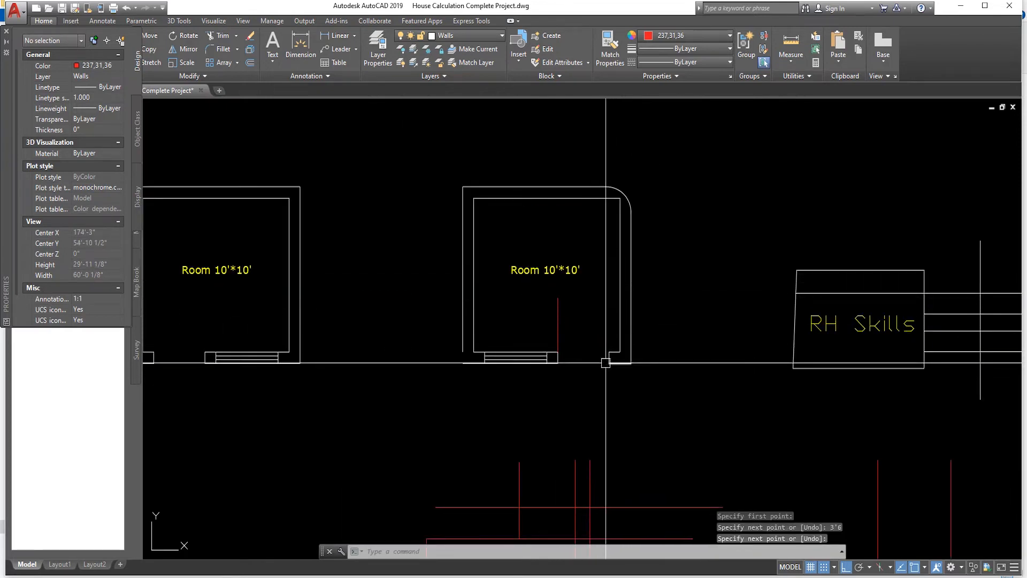
- Draw a three-point arc from the top of the door line to the inner corner of the opposite door jamb
key(Return)
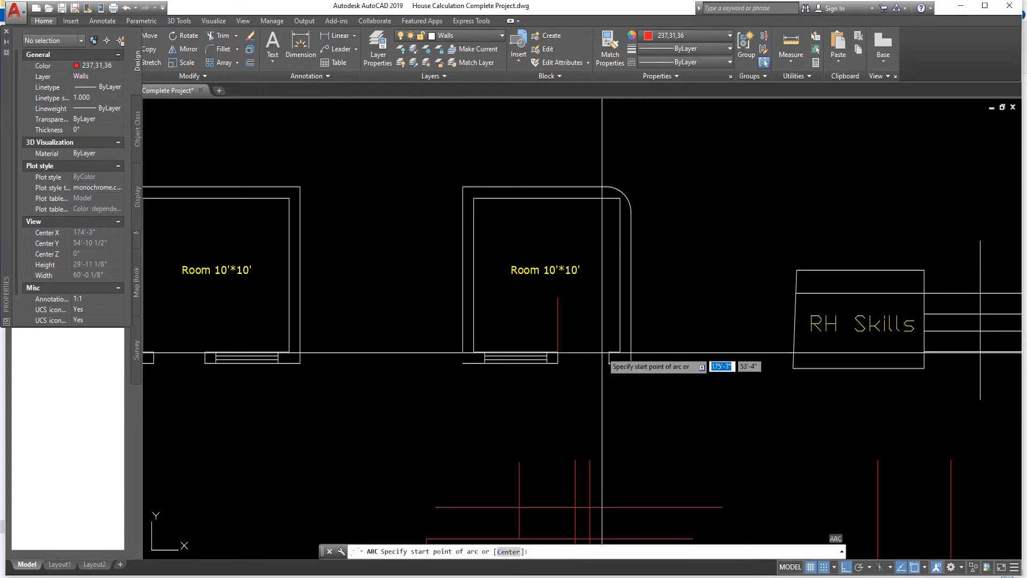
click(558, 298)
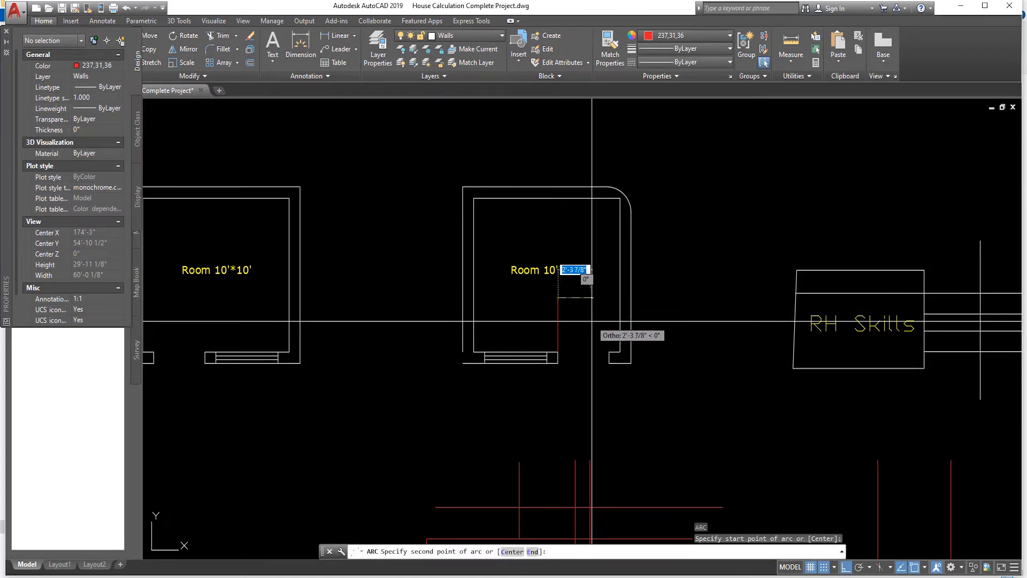
click(591, 317)
click(610, 351)
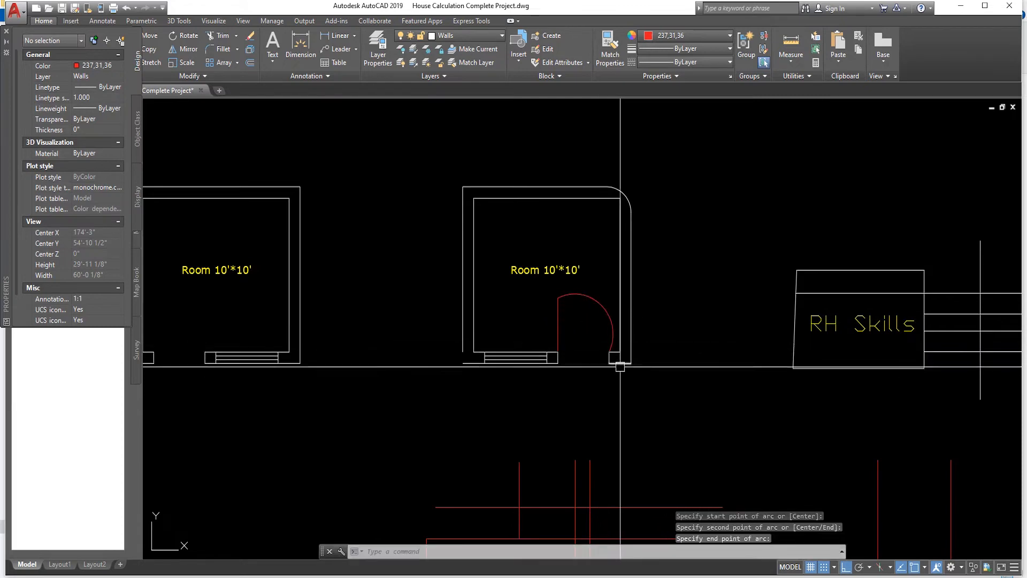
key(Escape)
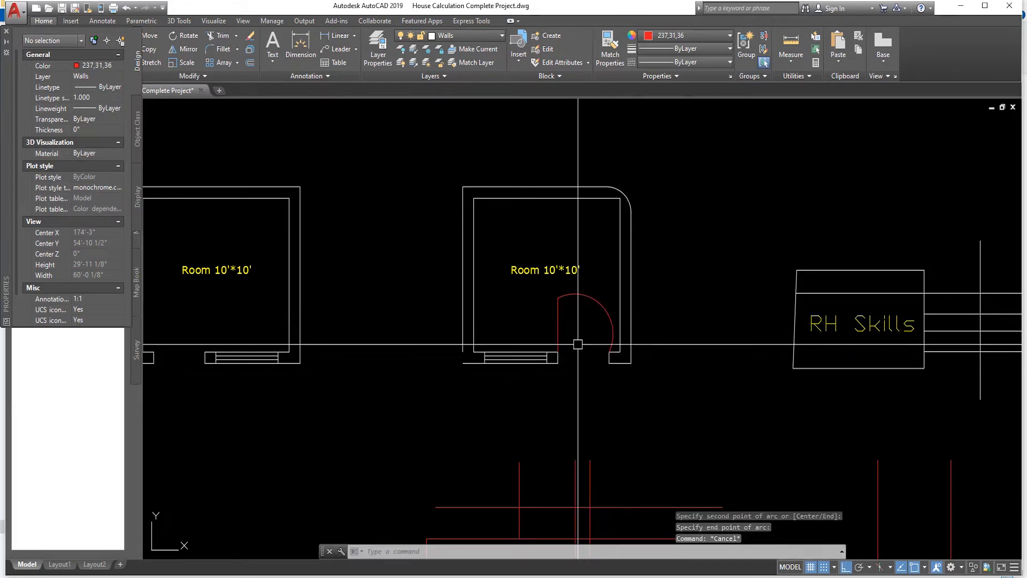
- Reshape the door arc by moving its midpoint inward so it forms a quarter-circle door swing
click(600, 304)
click(602, 305)
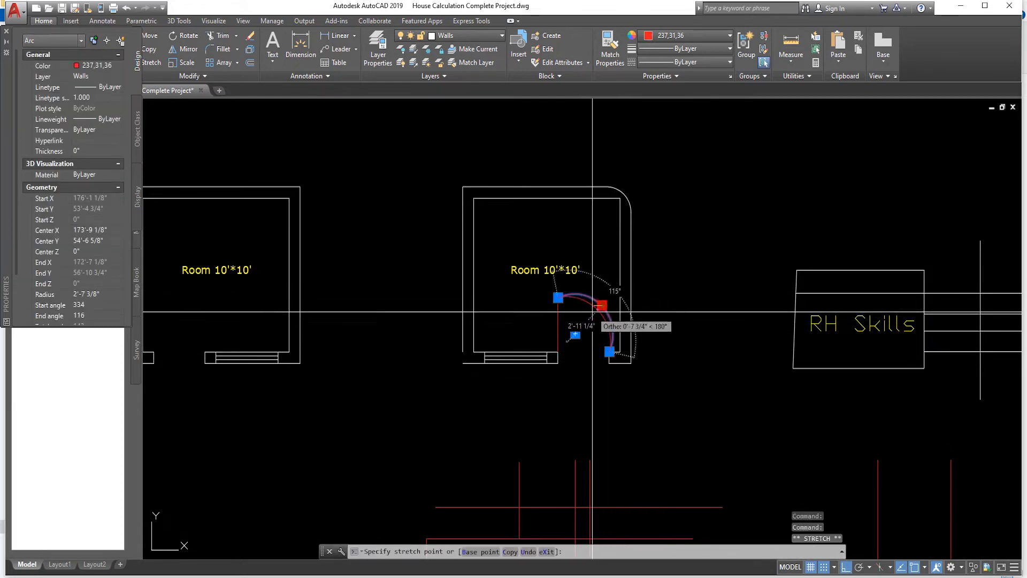
scroll(584, 313, up, 3)
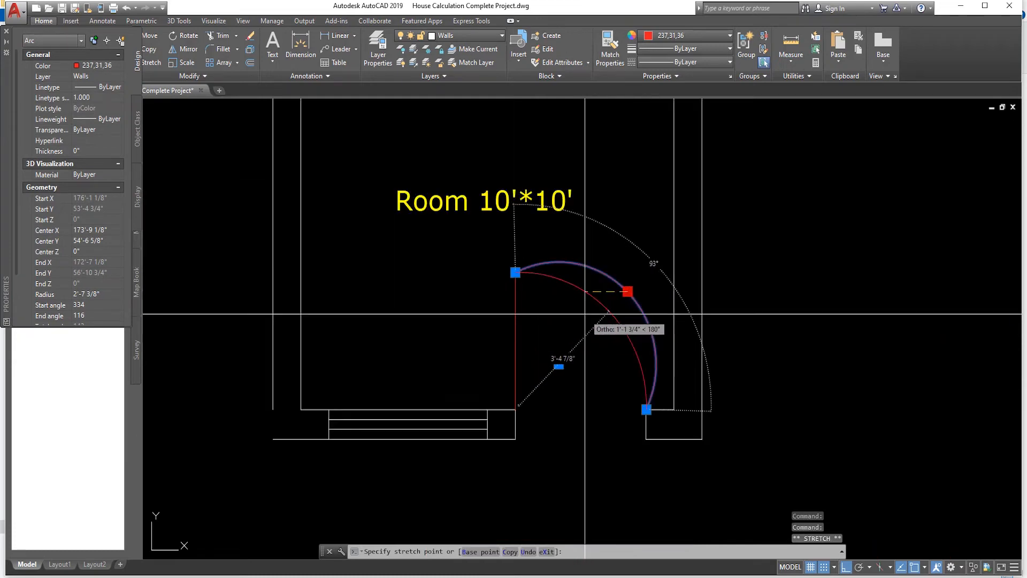
key(Escape)
scroll(605, 354, down, 3)
key(Escape)
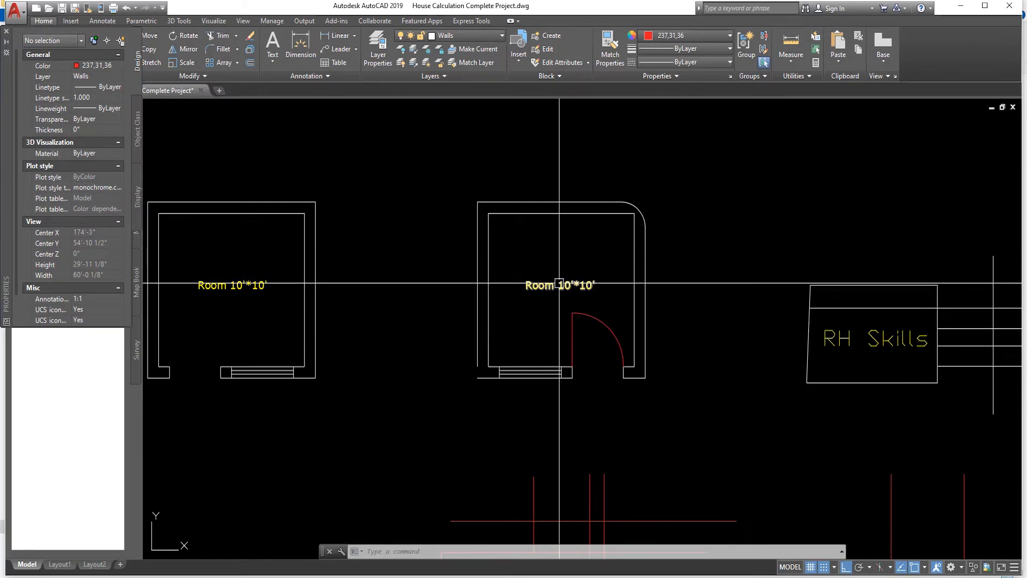
- Set the text height of the Room 10'*10' label in the room with the door swing to 8"
mouse_move(556, 288)
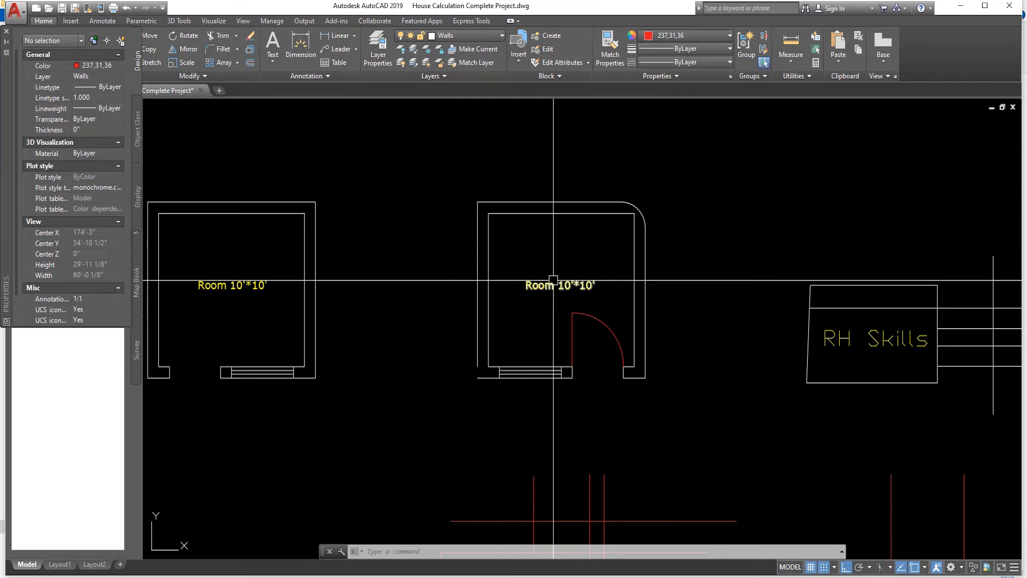
click(562, 282)
scroll(556, 289, up, 4)
scroll(541, 300, down, 2)
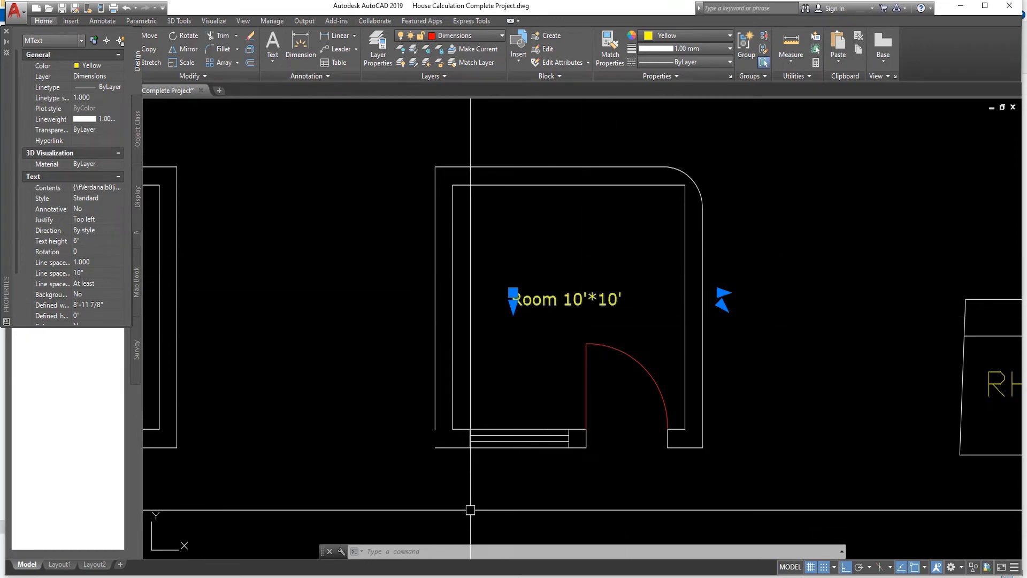
click(543, 303)
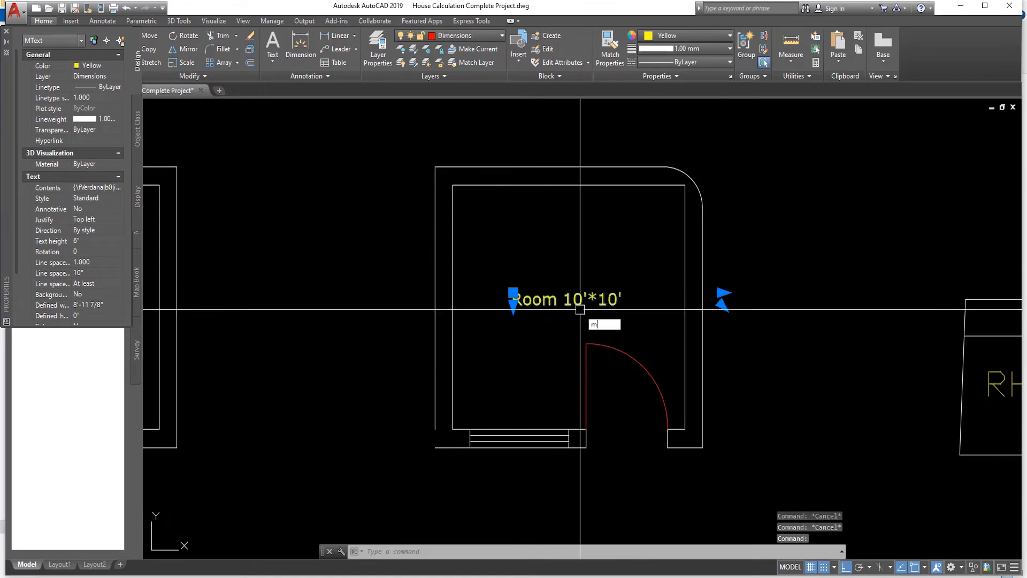
key(Return)
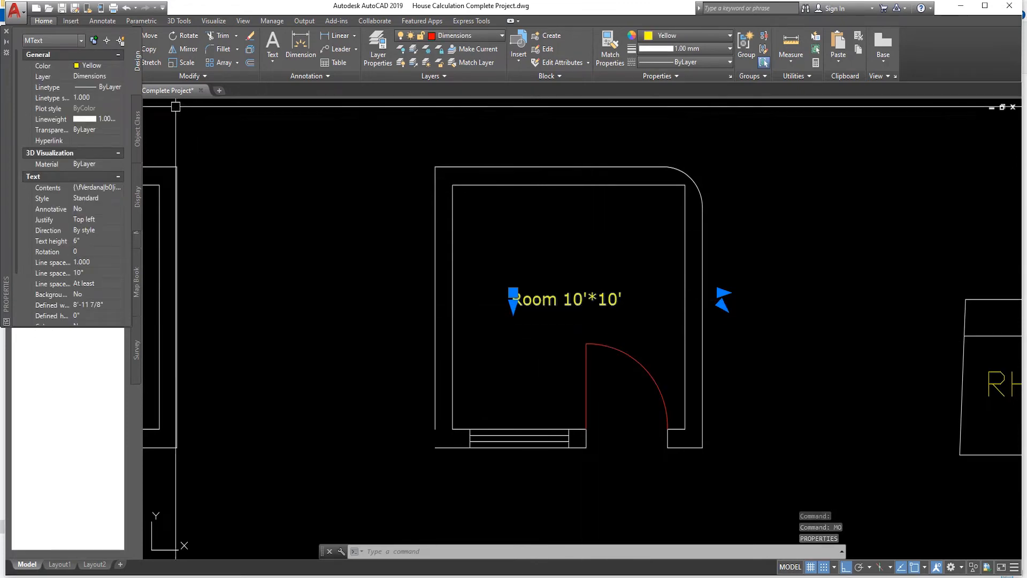
click(7, 31)
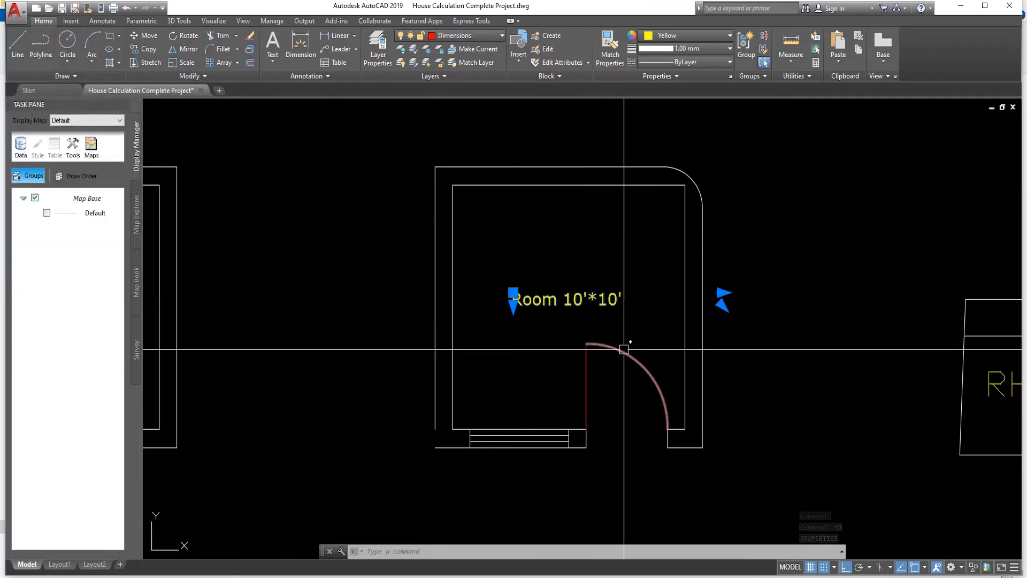
key(ctrl+1)
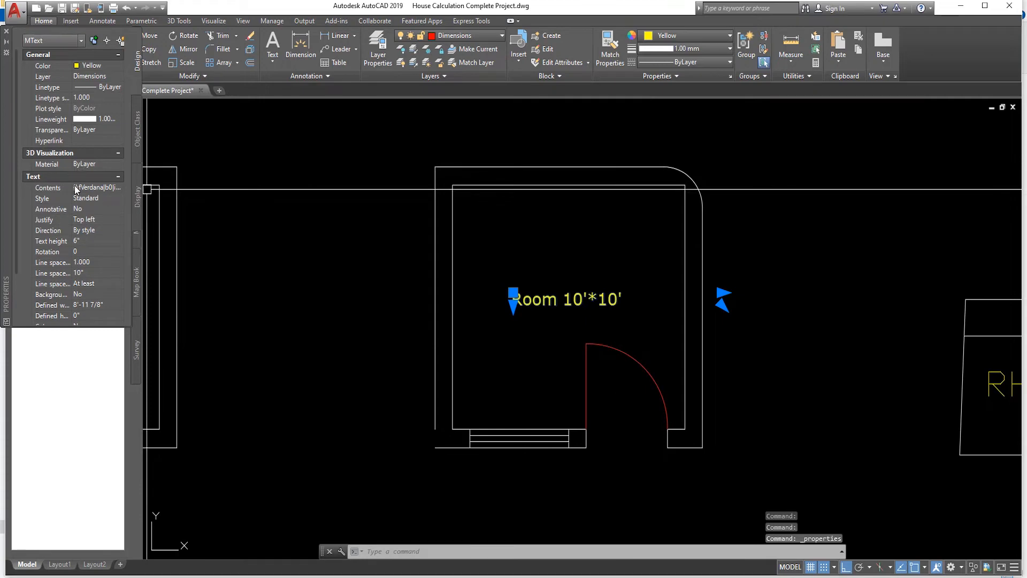
scroll(76, 190, down, 2)
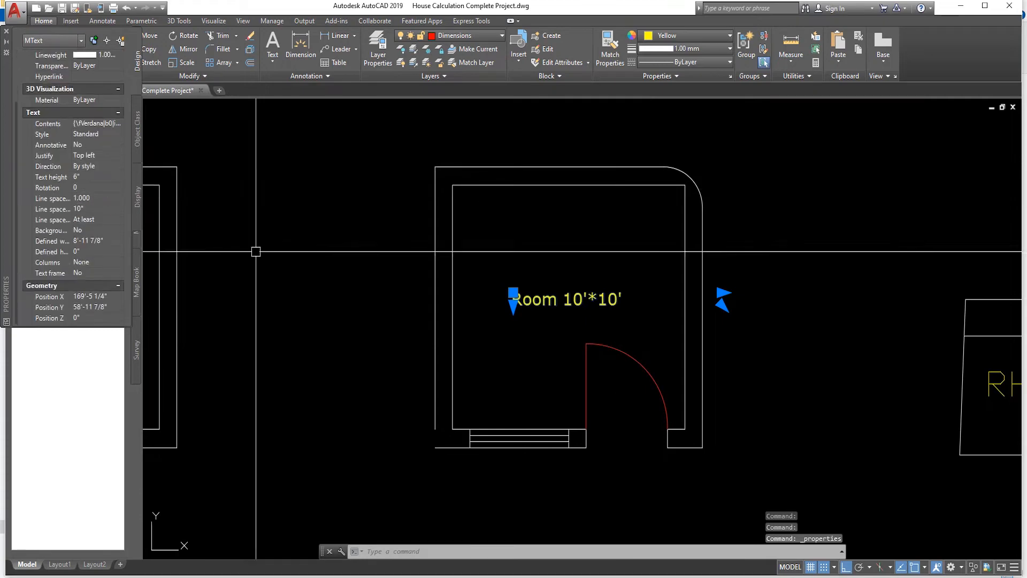
click(85, 176)
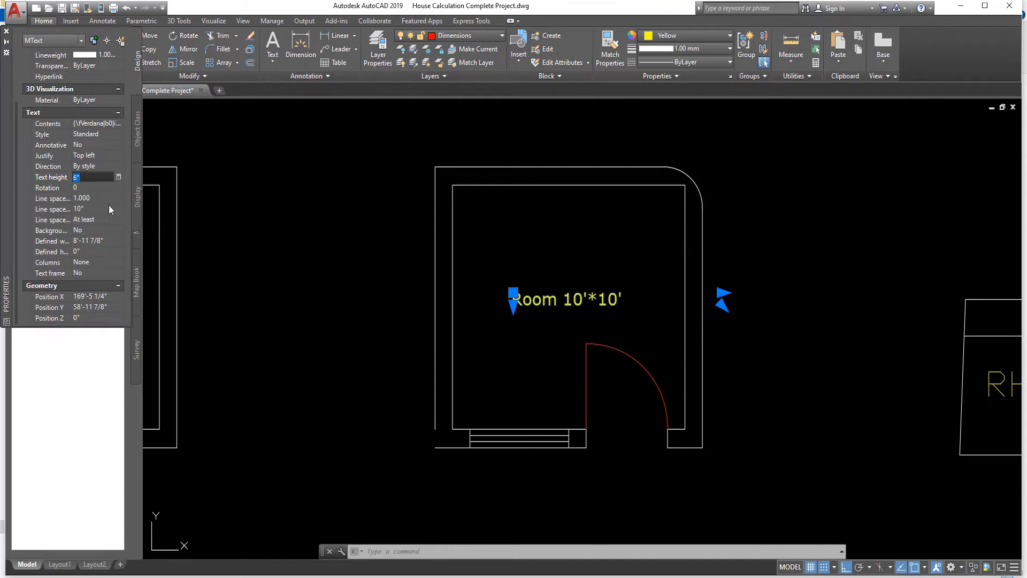
text(8)
key(Tab)
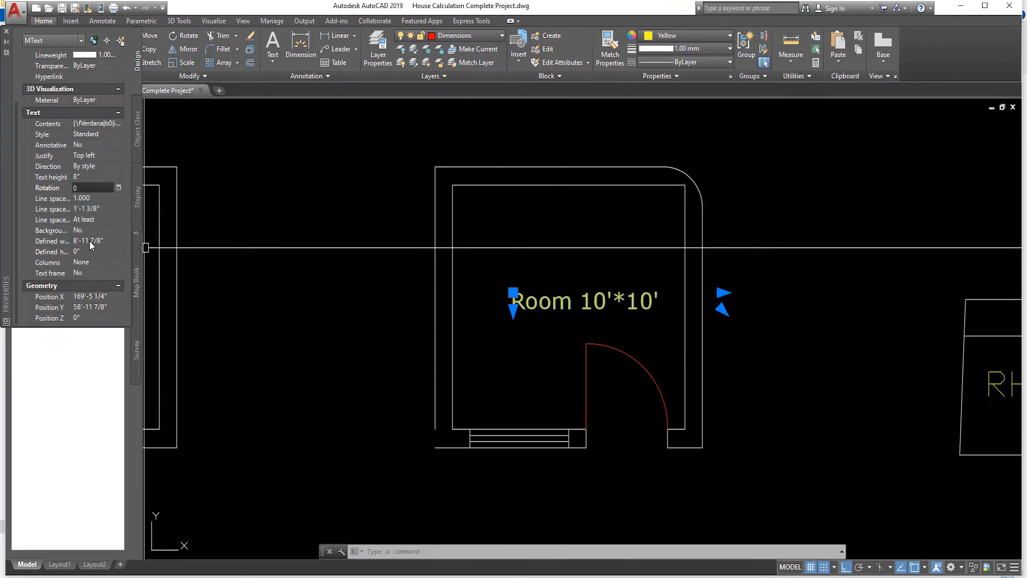
- Change the color of the enlarged Room 10'*10' label to Red
scroll(97, 248, up, 2)
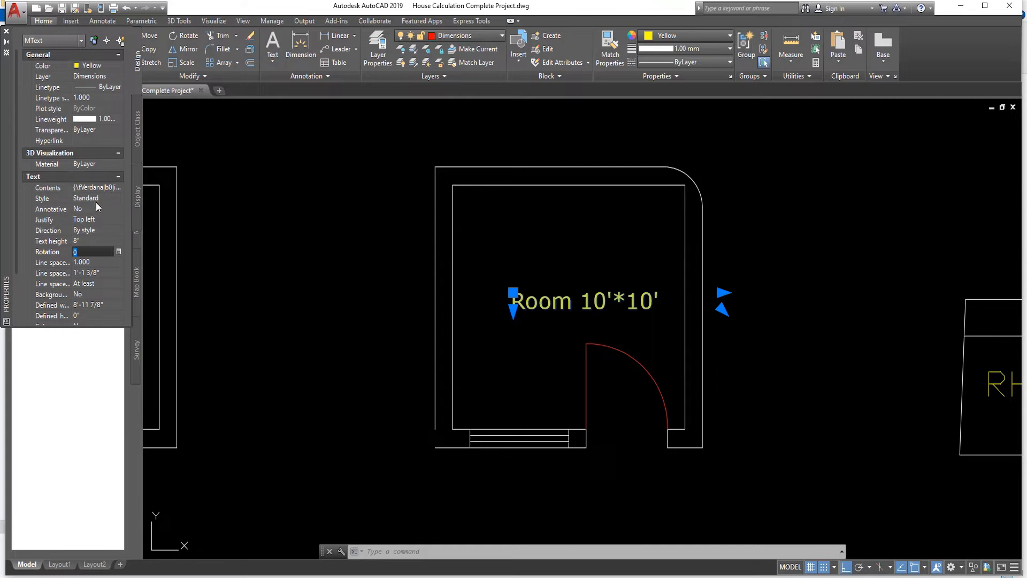
click(98, 65)
click(119, 66)
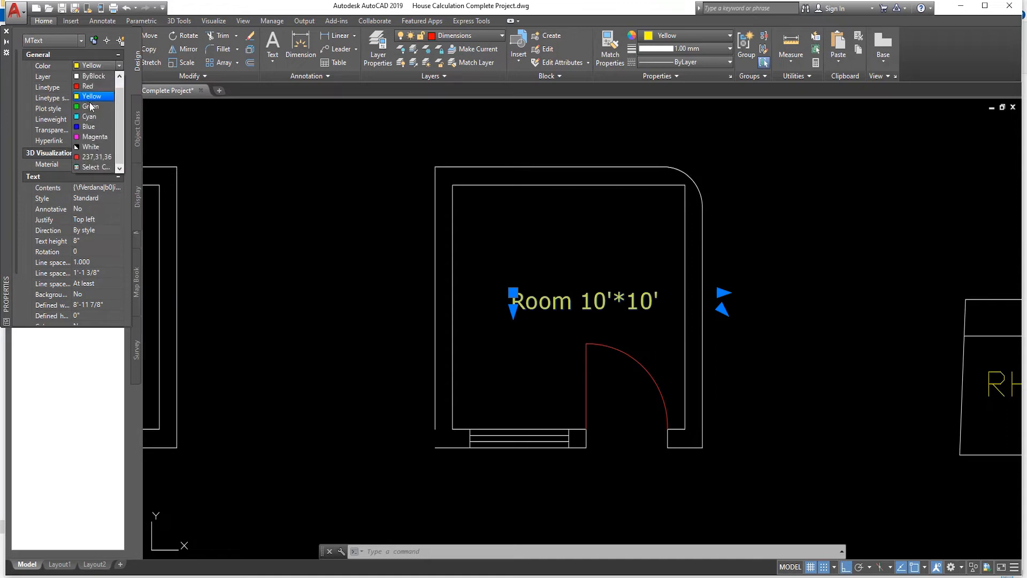
click(91, 86)
key(Escape)
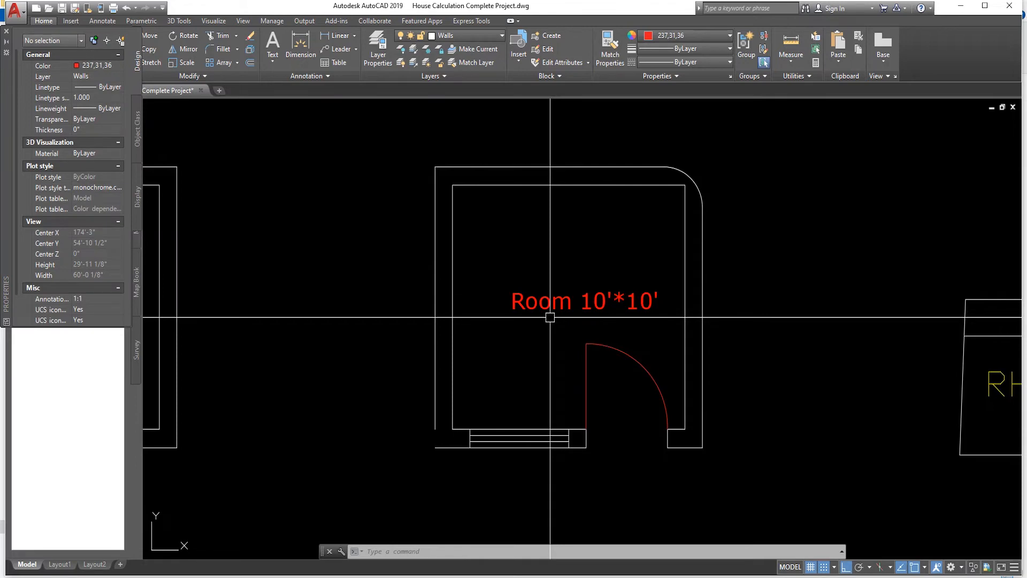
scroll(550, 318, down, 3)
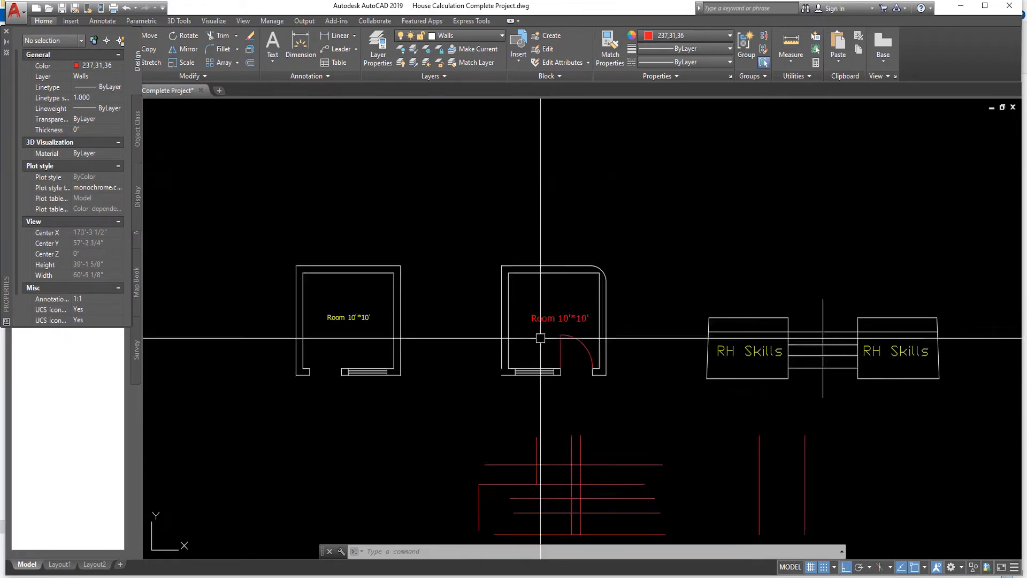
- Copy the red Room 10'*10' label 8' straight up, above the room's top wall
scroll(545, 332, up, 5)
key(Escape)
key(Escape)
key(Escape)
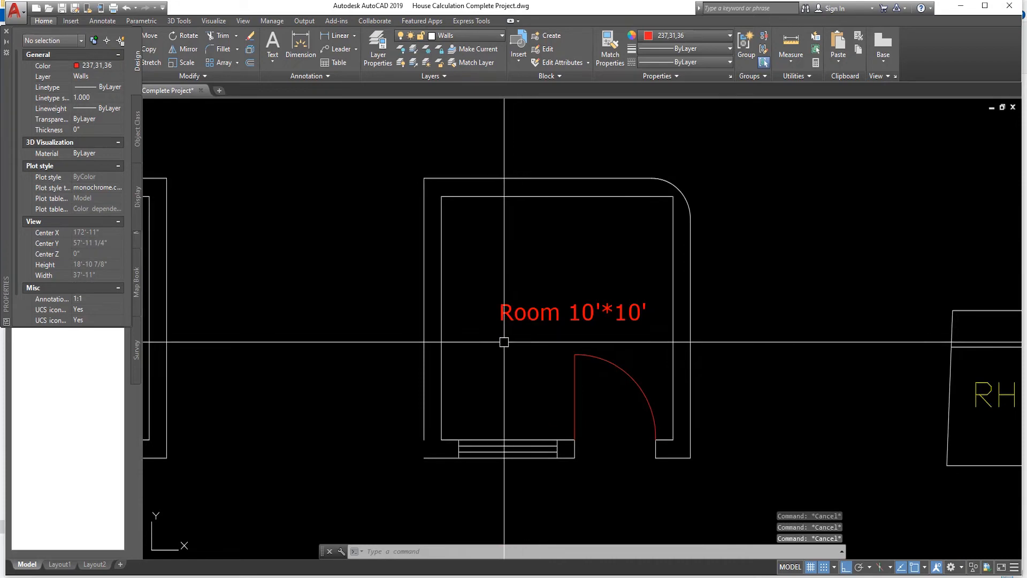
text(c)
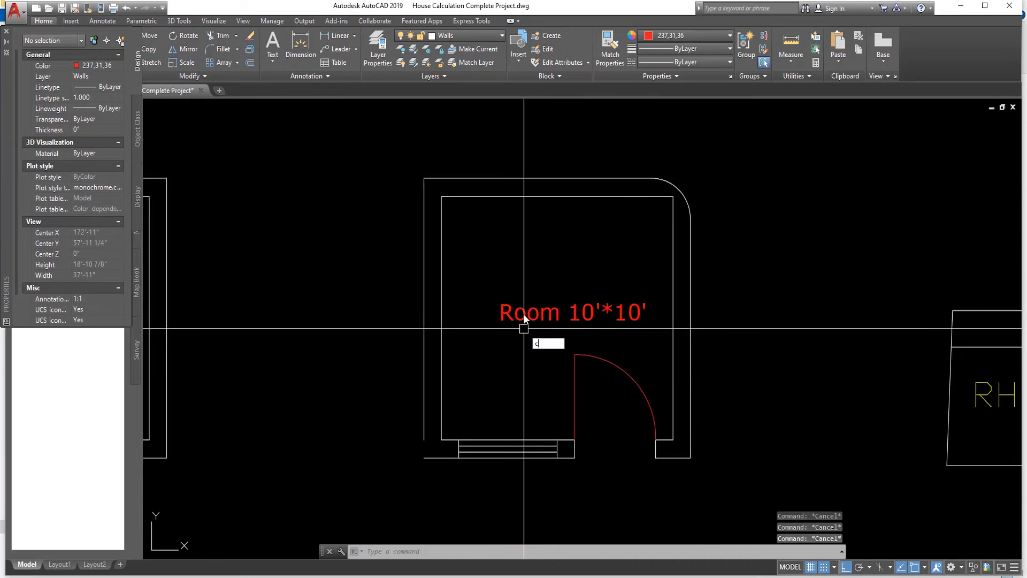
text(o)
key(Return)
click(525, 316)
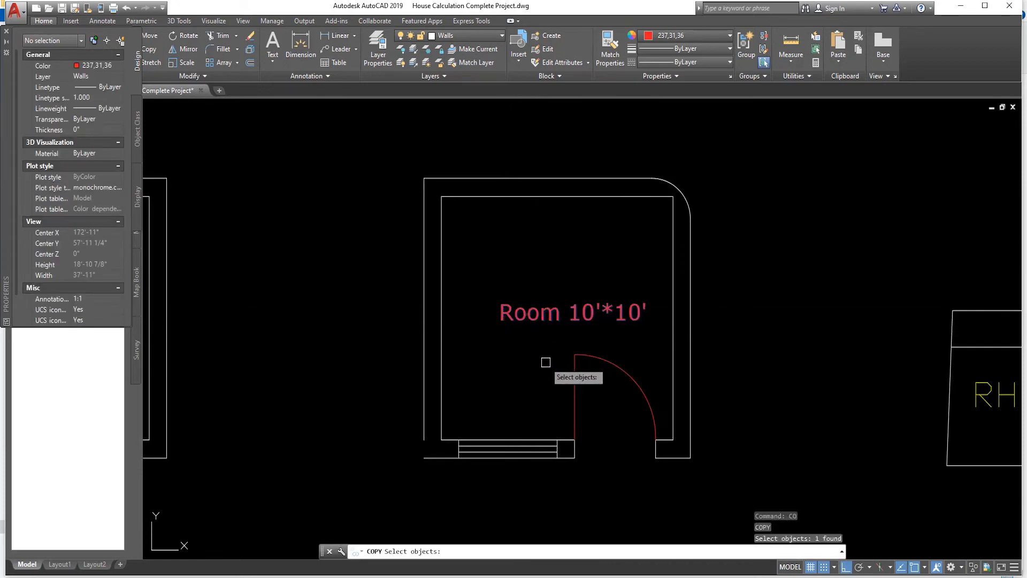
key(Return)
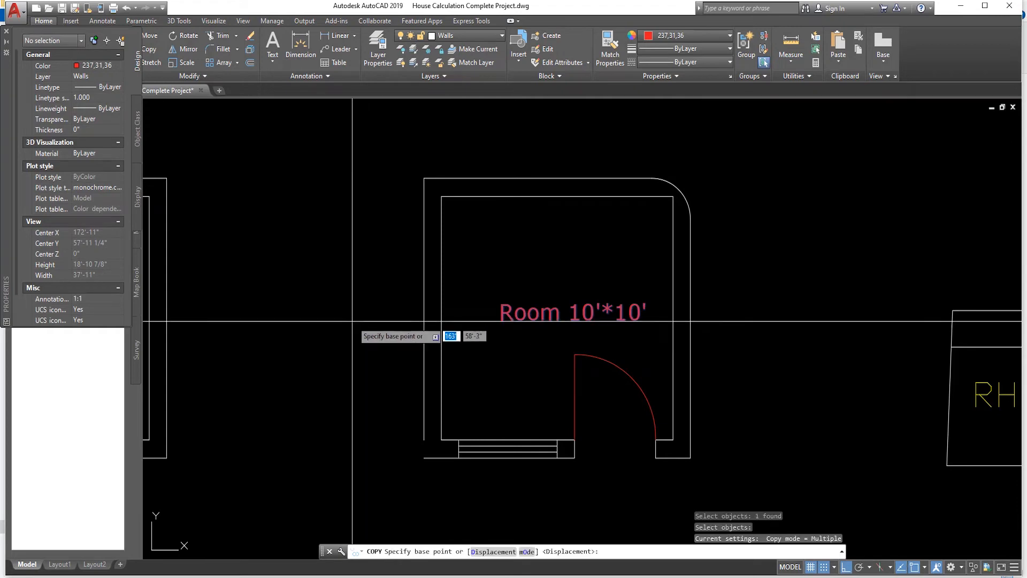
click(356, 320)
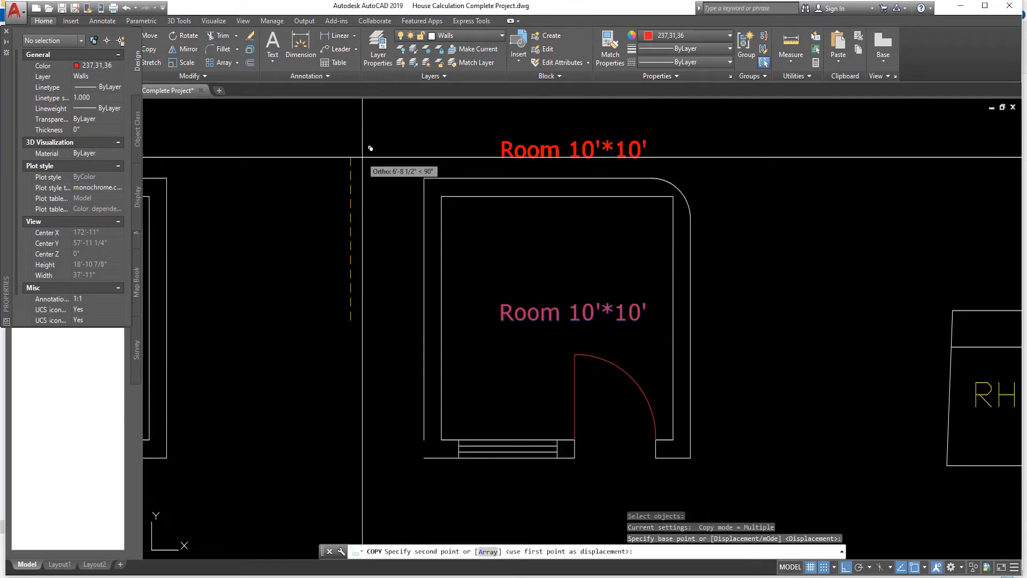
text(8)
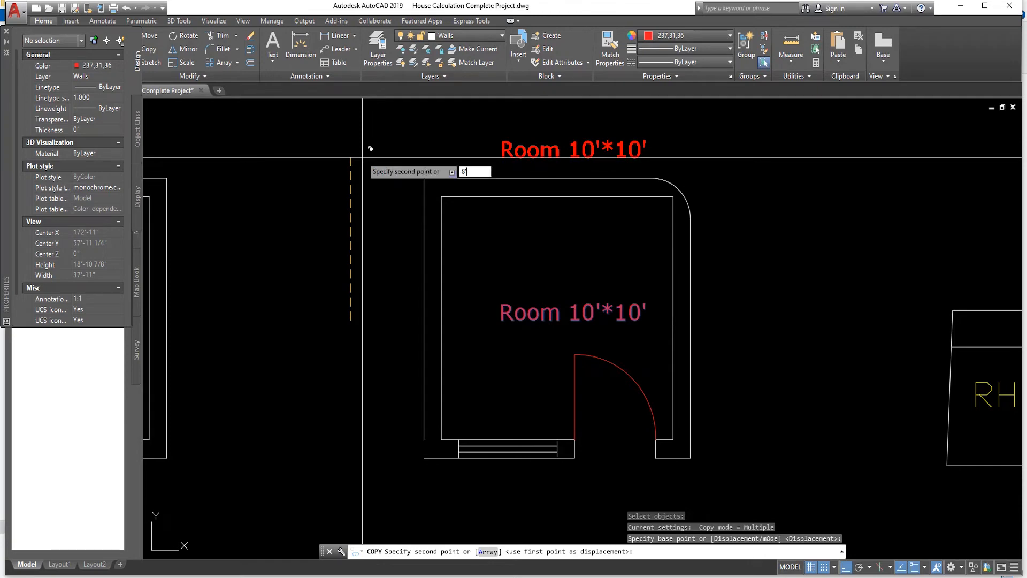
key(Return)
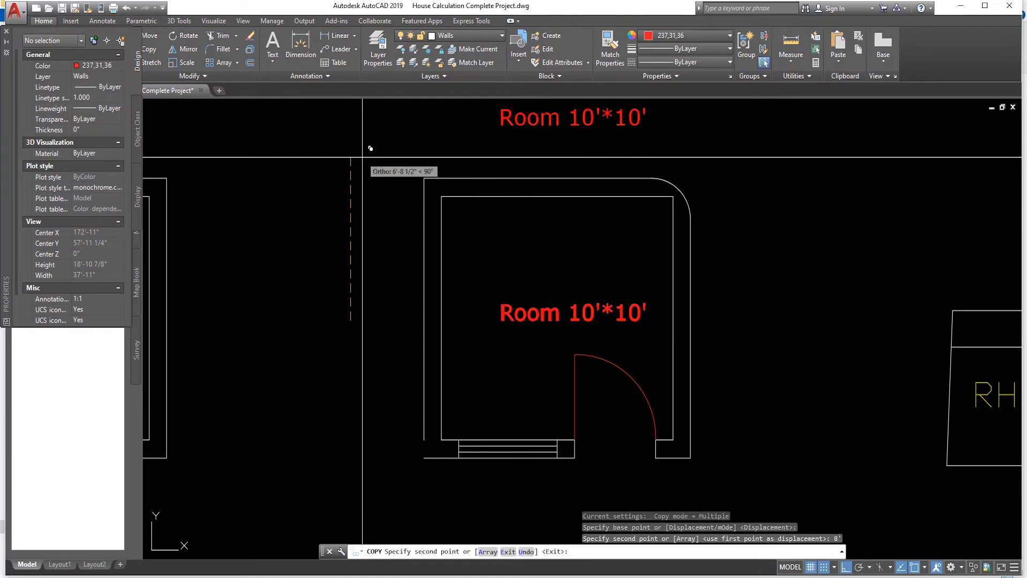
scroll(348, 240, down, 2)
key(Escape)
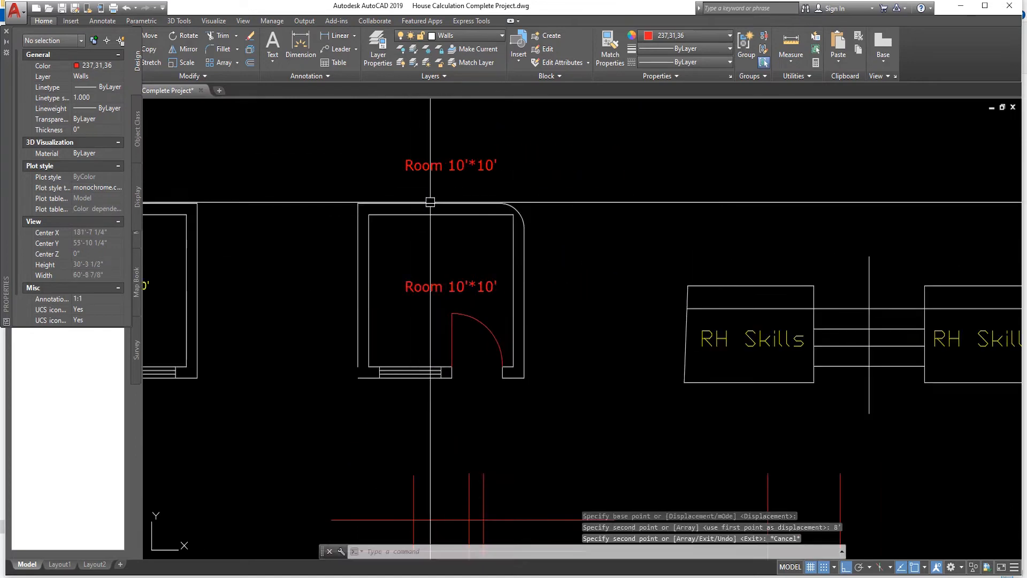
- Copy the original red room label straight up to a freely picked spot inside the room, below the top wall
text(co)
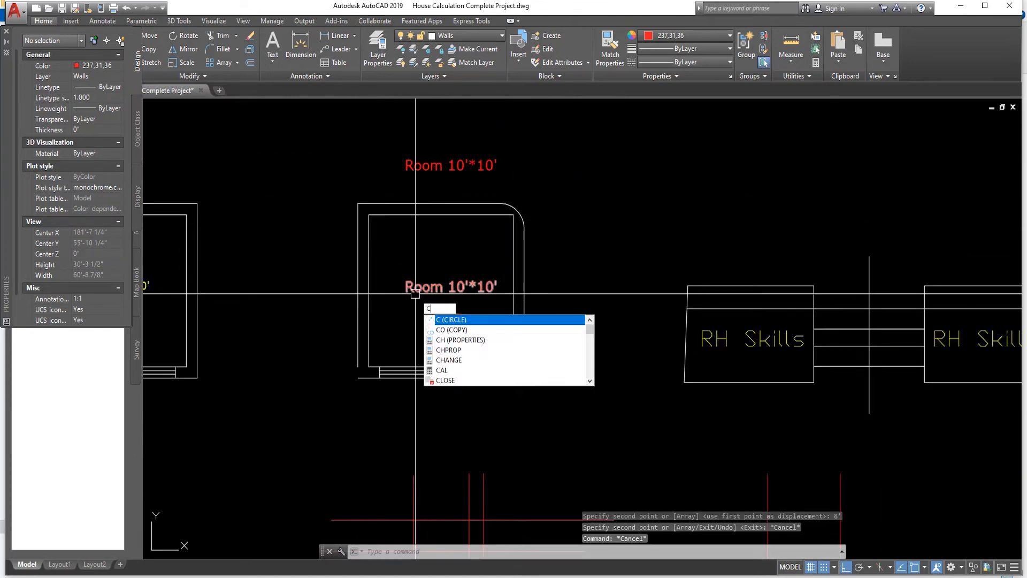
key(Return)
click(417, 289)
key(Return)
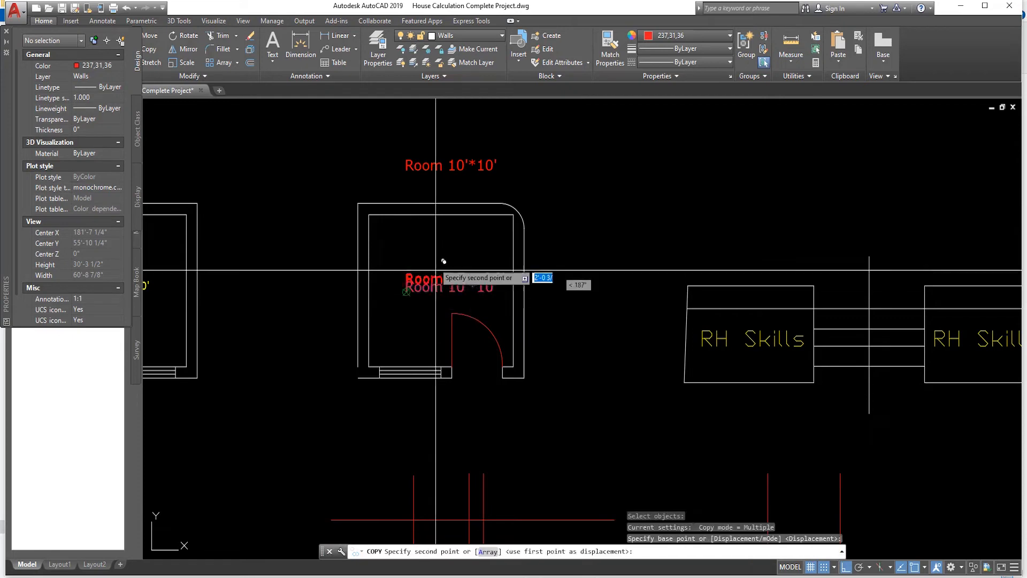
click(435, 284)
click(428, 241)
key(Escape)
key(Escape)
key(Escape)
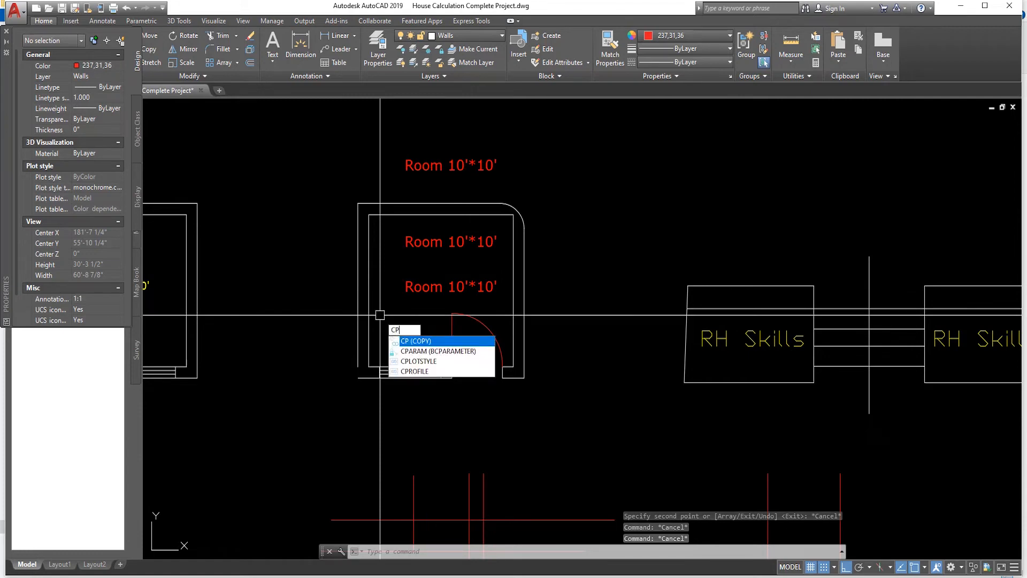
- Copy the original red room label about 12' straight up, above the copy outside the room, using the CP command alias
key(Return)
click(422, 289)
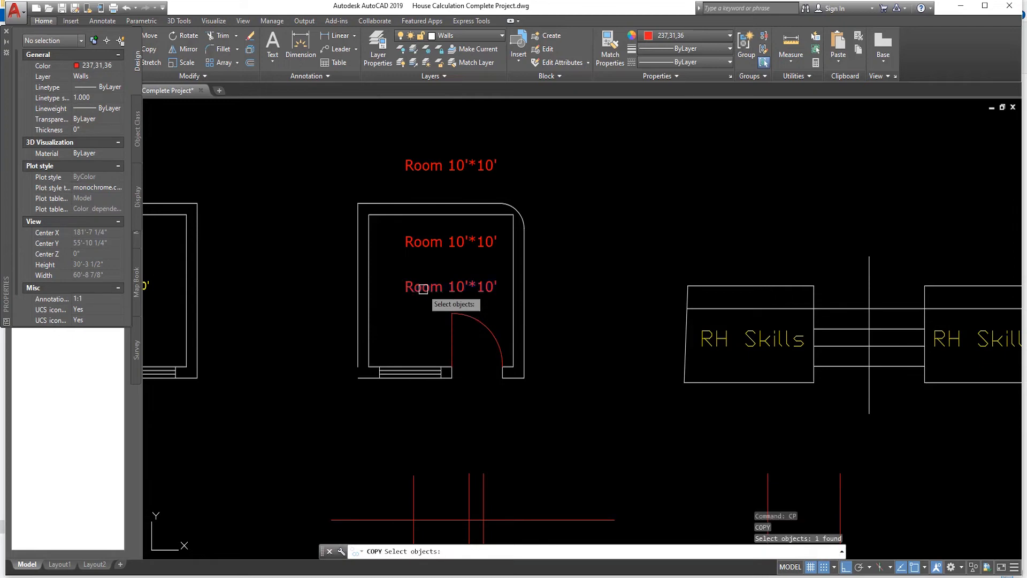
key(Return)
click(414, 309)
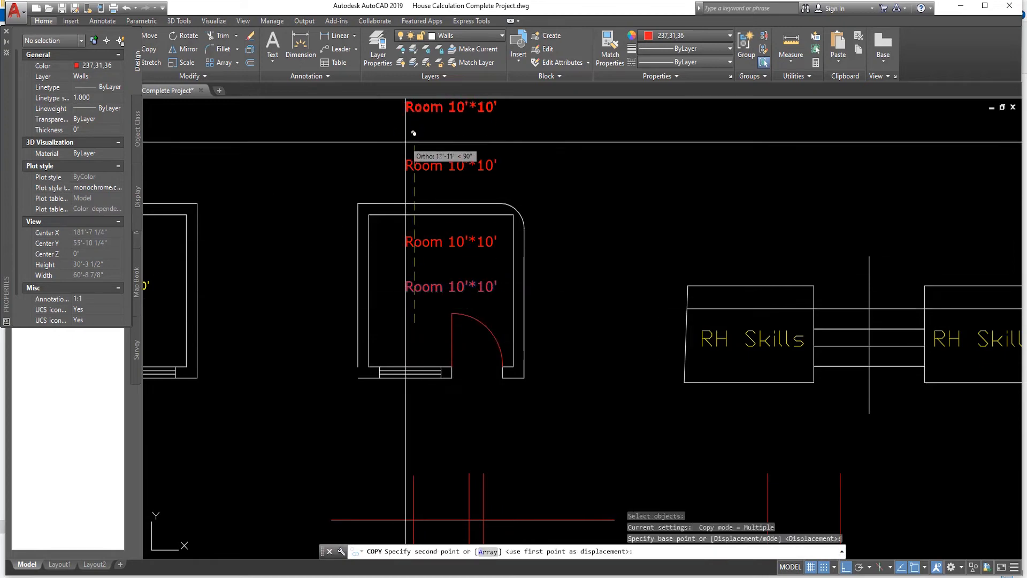
click(411, 127)
scroll(420, 337, down, 3)
key(Escape)
key(Escape)
key(Escape)
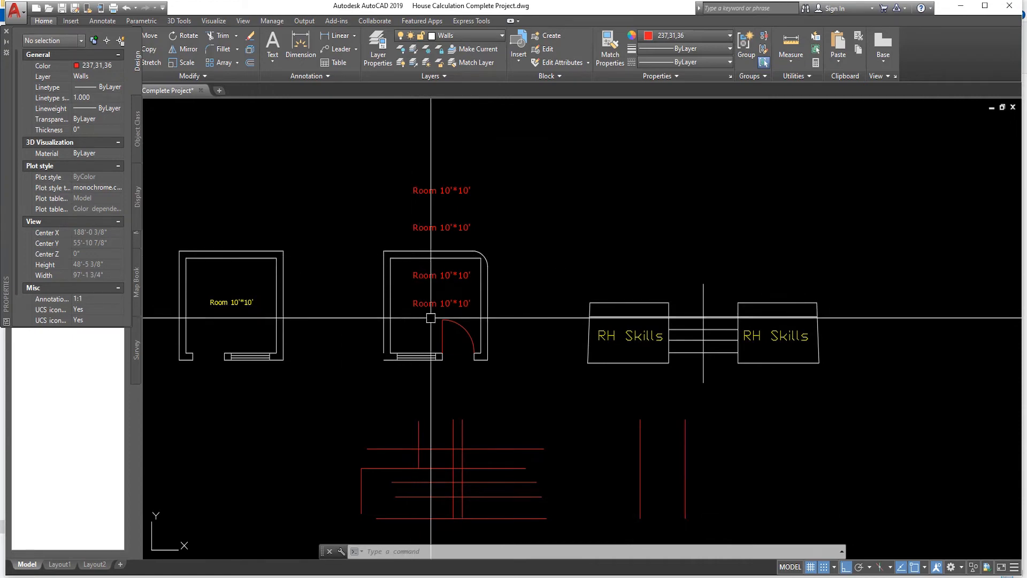
- Draw a quick leader without annotation text, its arrowhead beside the topmost room label, running horizontally left and turning vertically down
scroll(442, 333, up, 2)
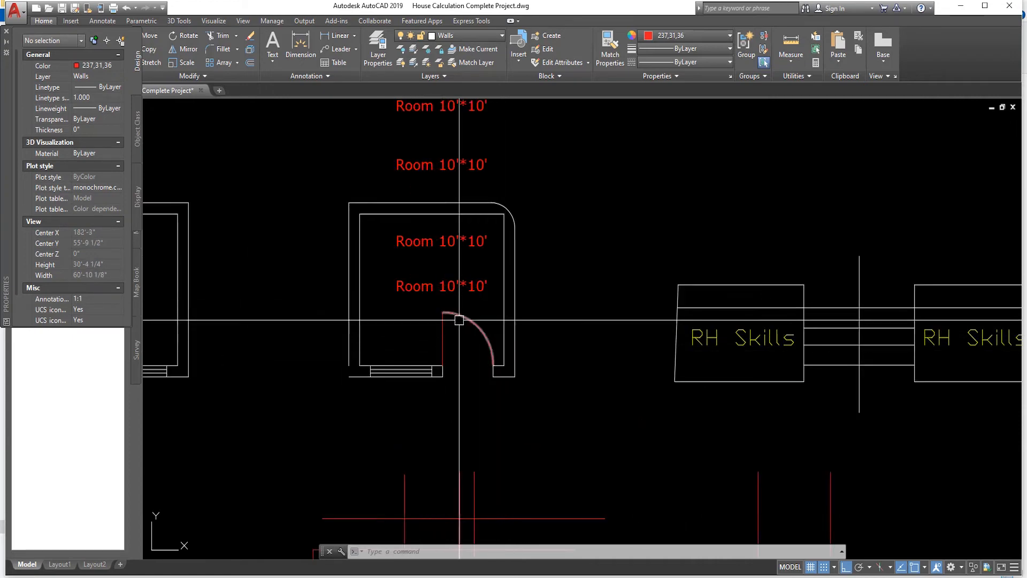
scroll(463, 330, down, 2)
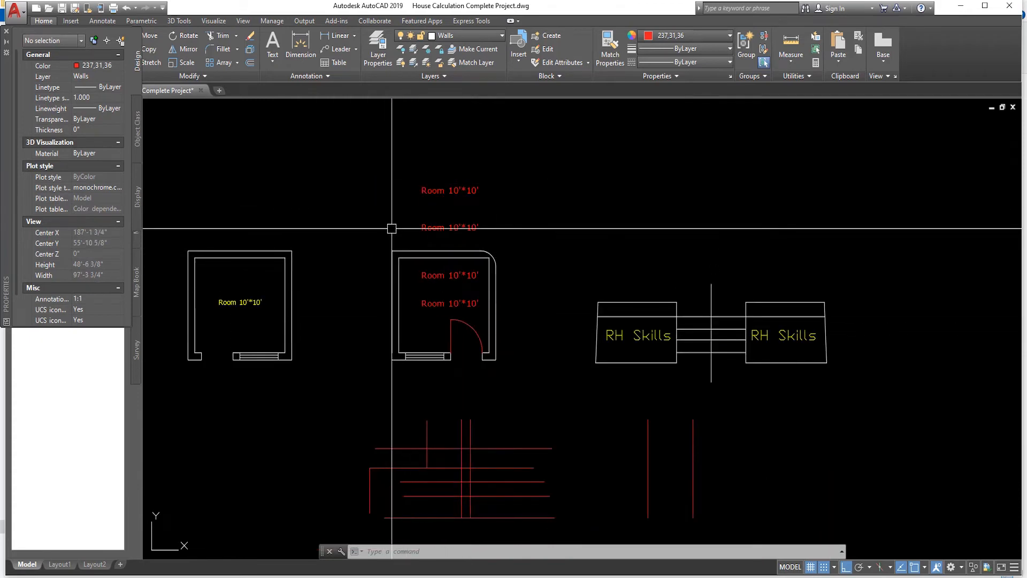
text(le)
key(Return)
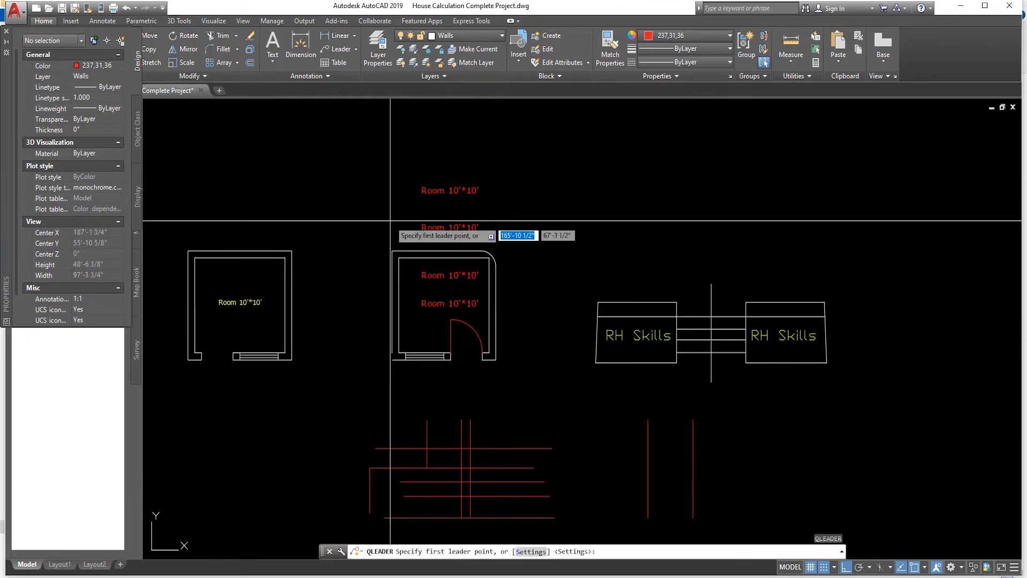
click(410, 188)
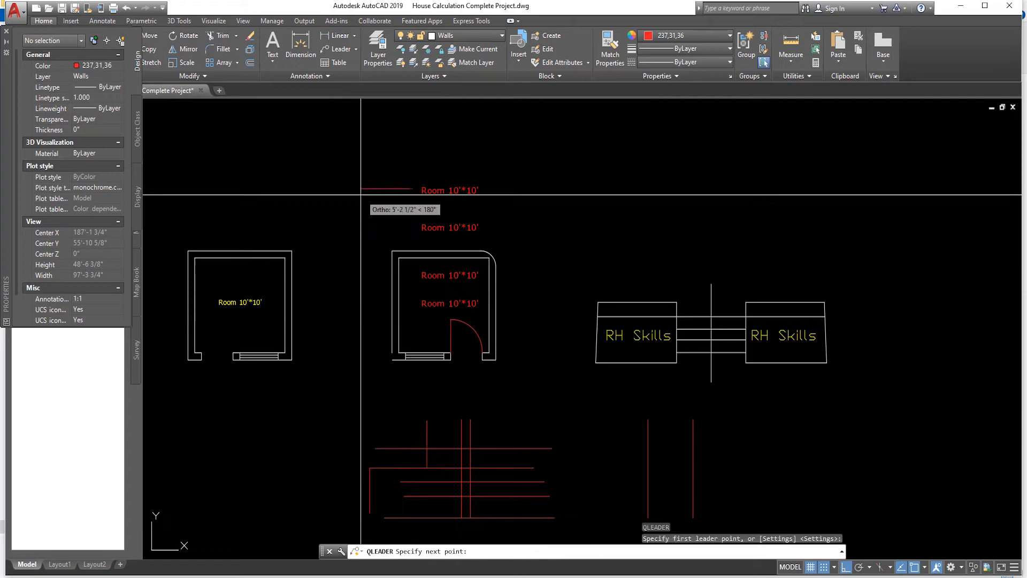
click(324, 189)
click(324, 236)
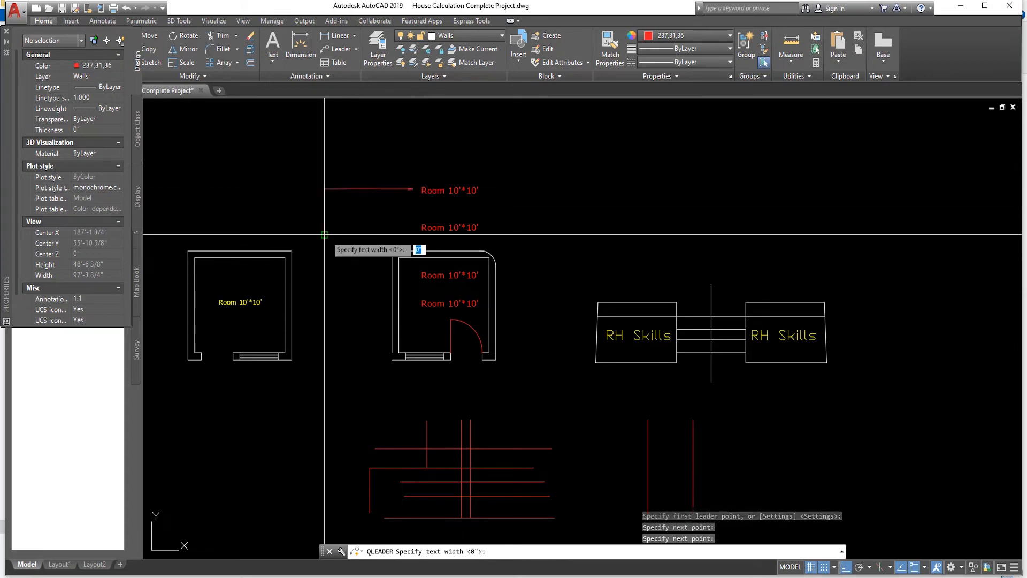
key(Return)
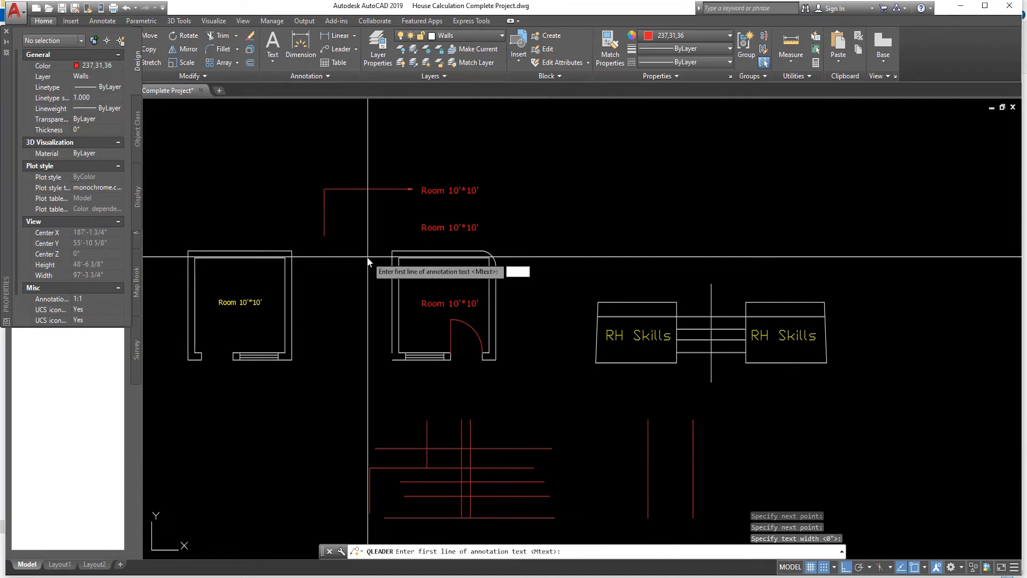
key(Escape)
key(Escape)
key(Escape)
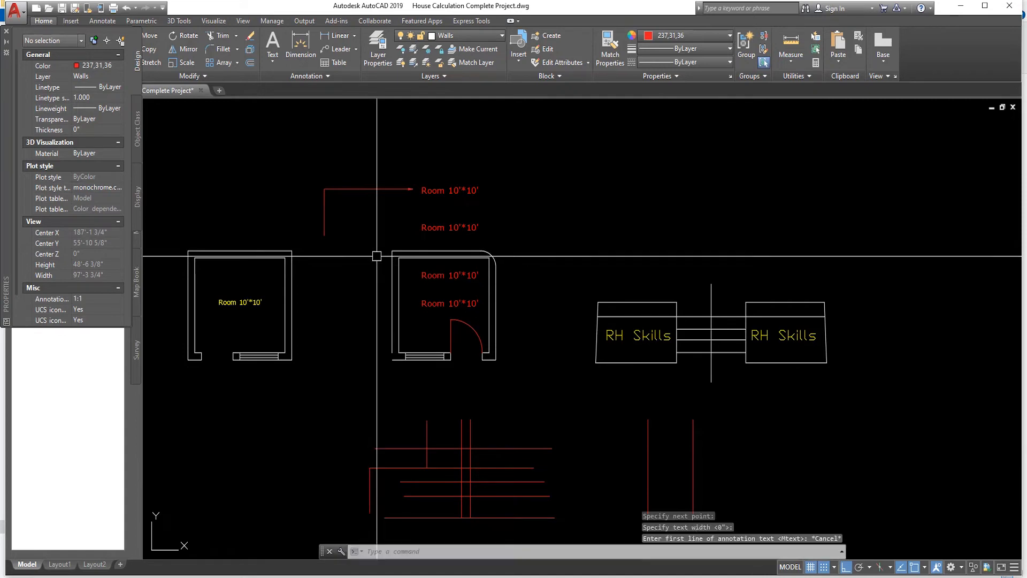
scroll(346, 213, up, 4)
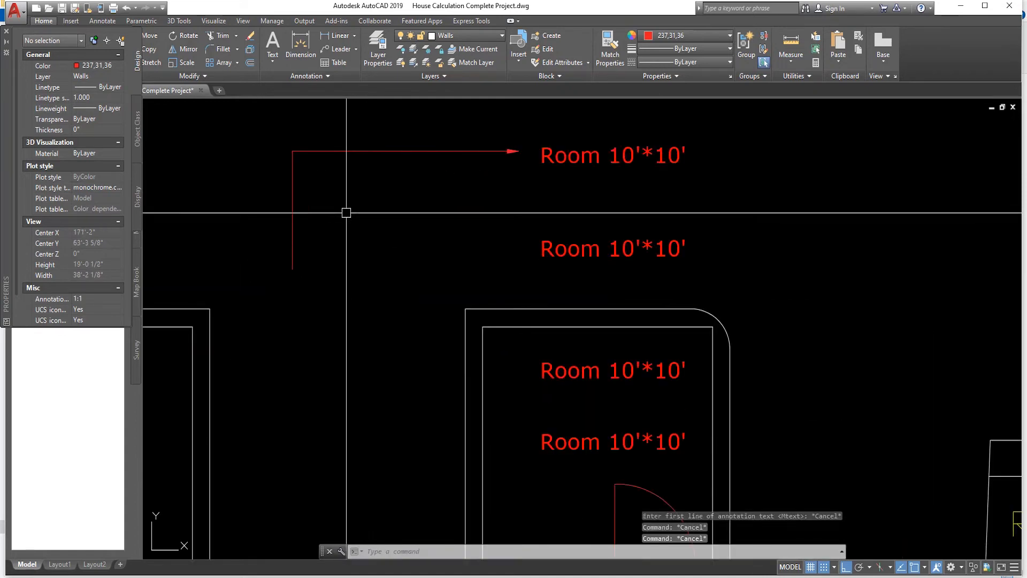
- Place single-line text "sdsa jhk" in the empty area left of the rooms, accepting the 2" height and 0 rotation
scroll(346, 213, down, 6)
scroll(287, 293, up, 2)
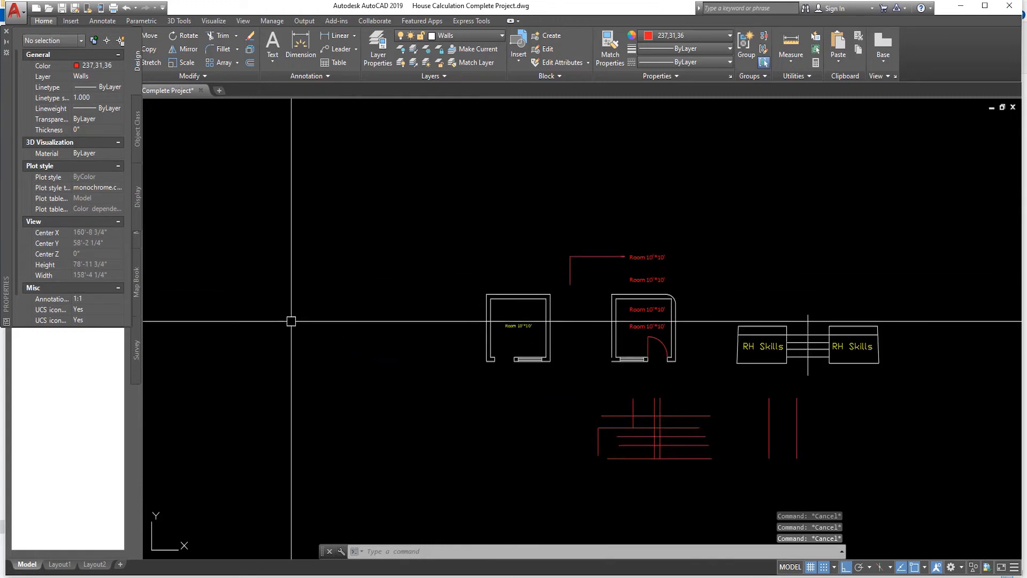
key(Return)
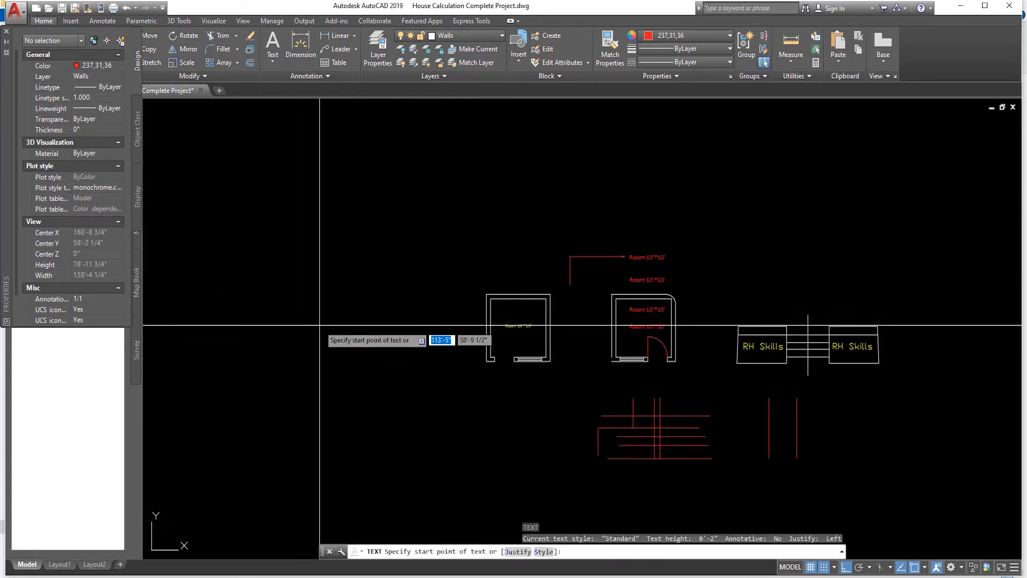
click(314, 325)
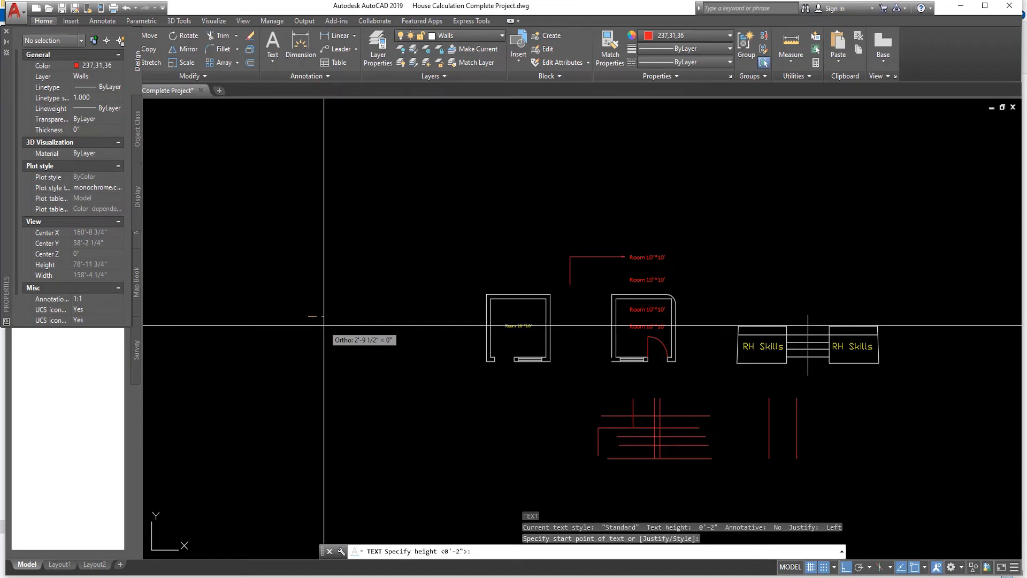
key(Return)
key(Return)
text(sdsa jhk)
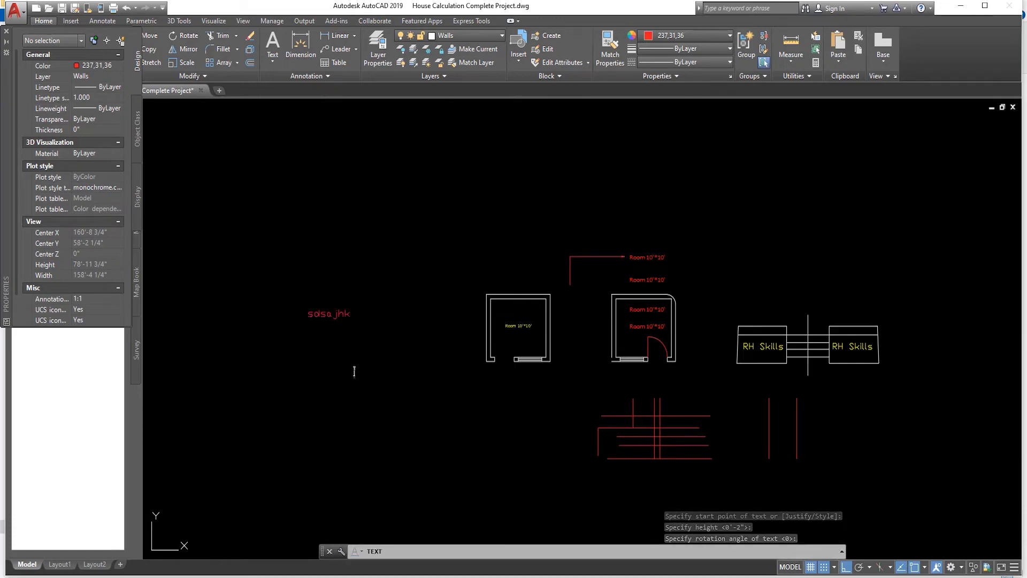
key(Return)
key(Return)
scroll(353, 305, up, 10)
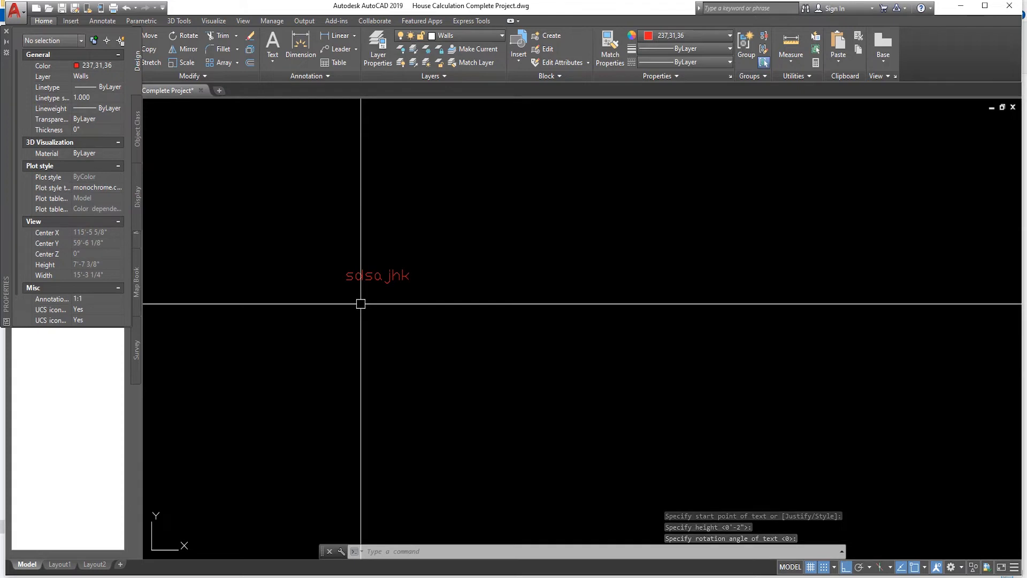
- Add multiline text "Rh Skills" inside the left room, above its yellow room label, using the MT command alias
scroll(362, 303, down, 4)
scroll(307, 296, down, 4)
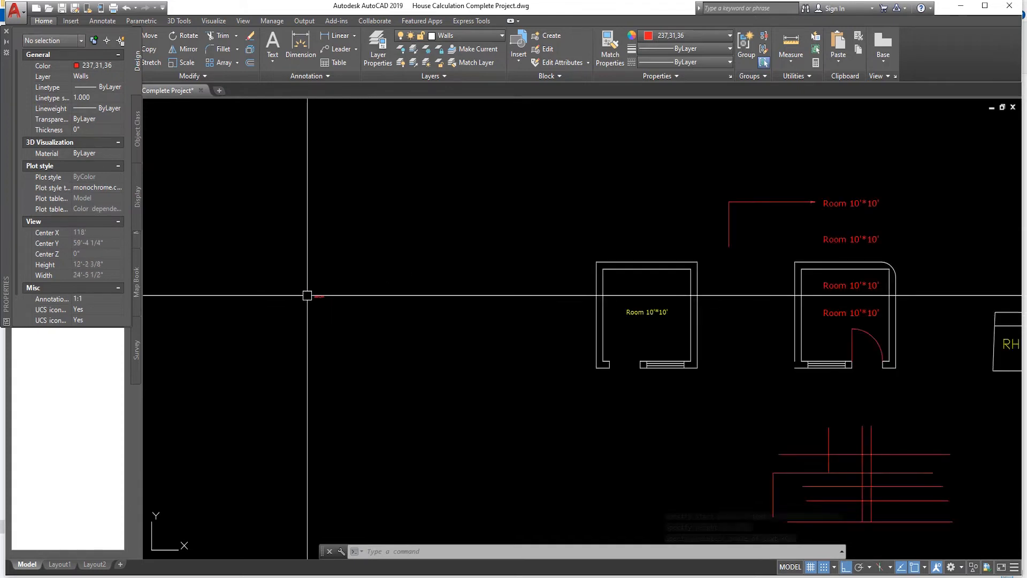
scroll(572, 306, up, 6)
drag(679, 350, 420, 335)
key(Escape)
key(Escape)
key(Escape)
scroll(421, 432, down, 2)
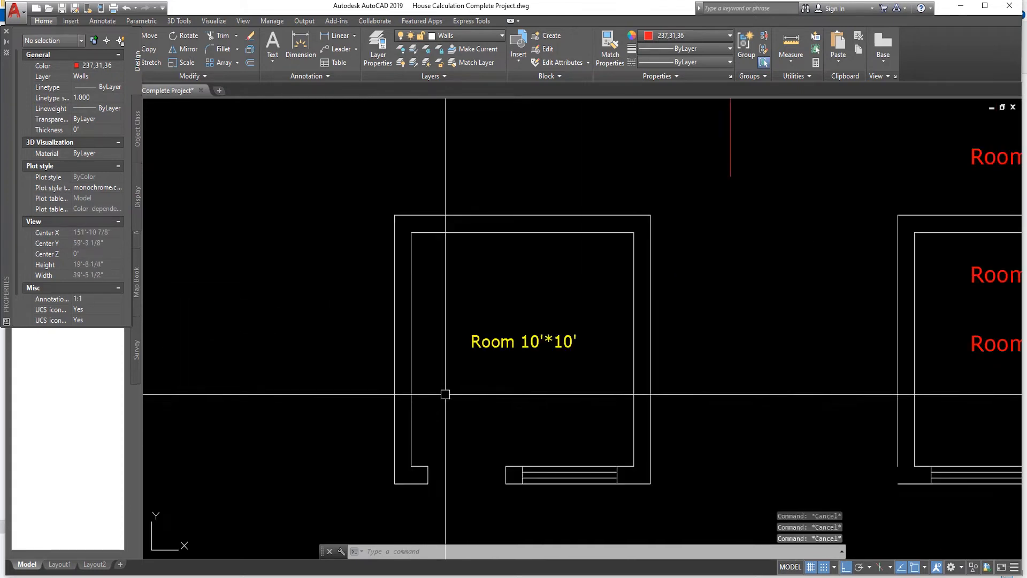
text(mt)
key(Return)
click(456, 284)
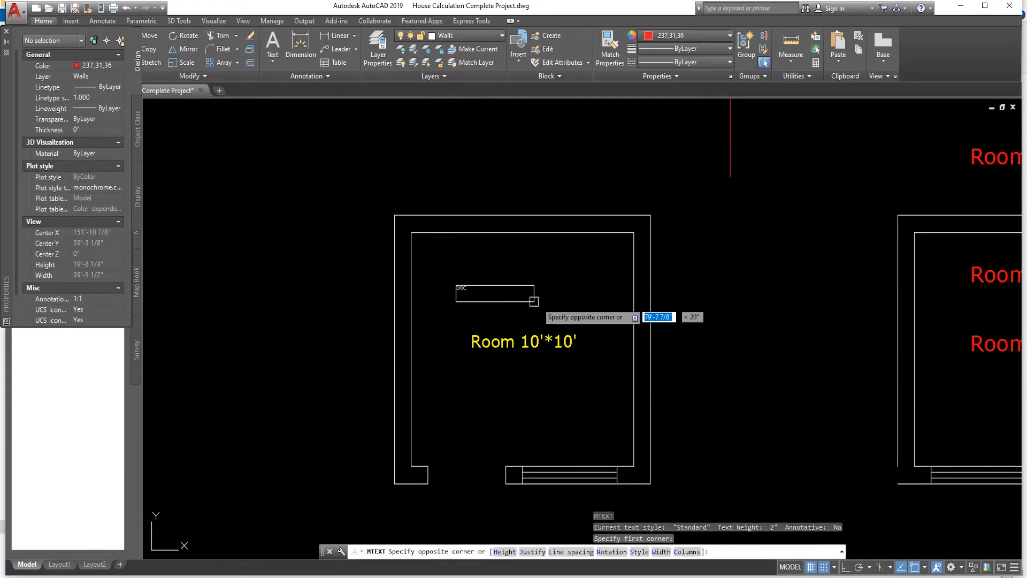
click(597, 303)
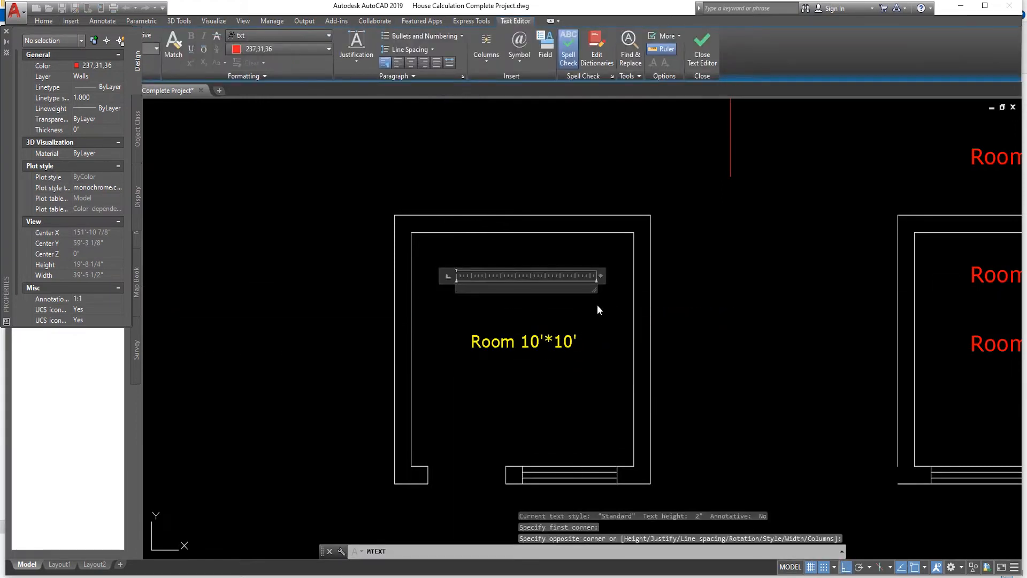
text(Rm Sto)
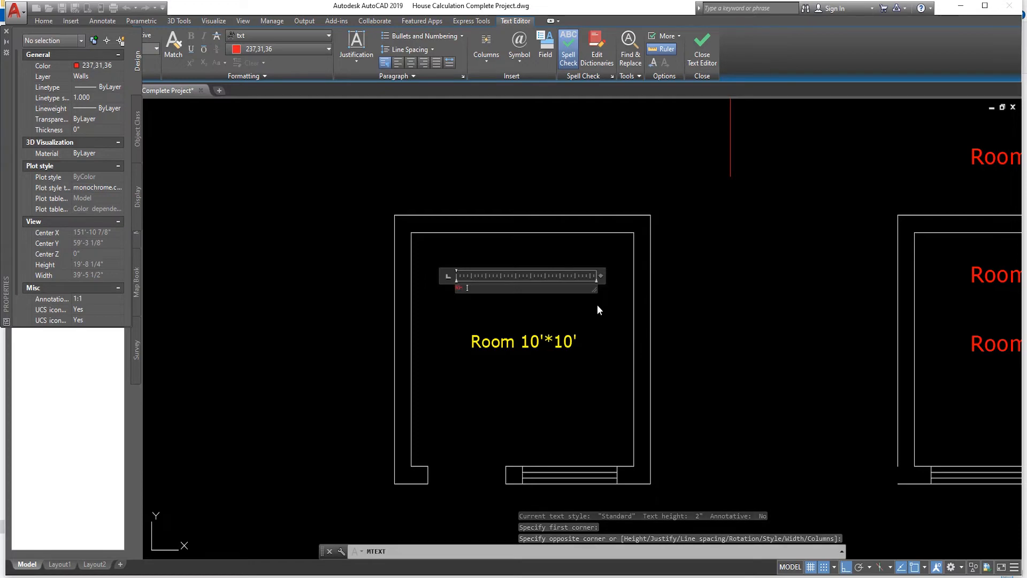
text(lls)
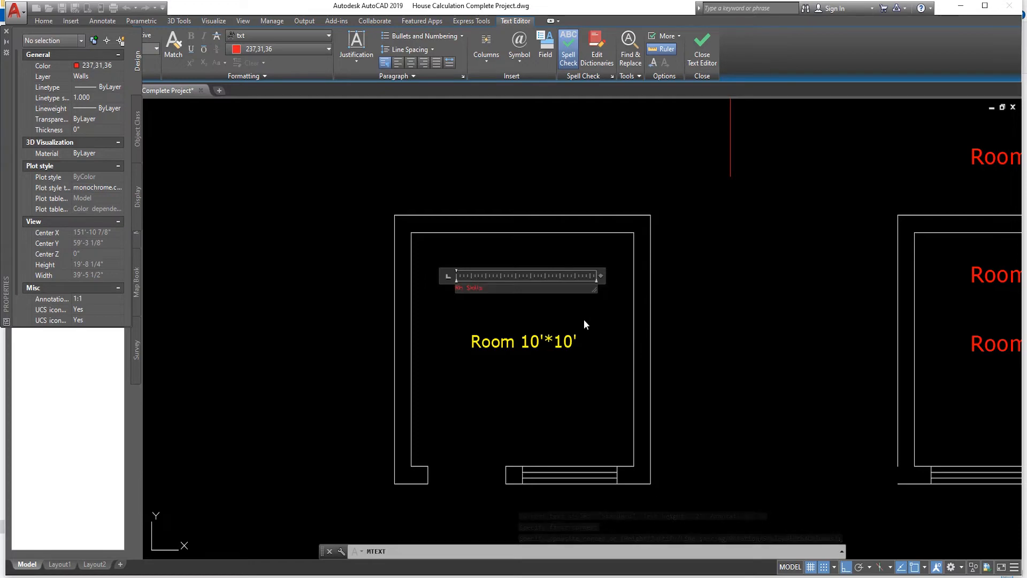
click(486, 315)
key(Escape)
key(Escape)
- Set the text height of the Rh Skills multiline text in the left room to 6"
click(472, 287)
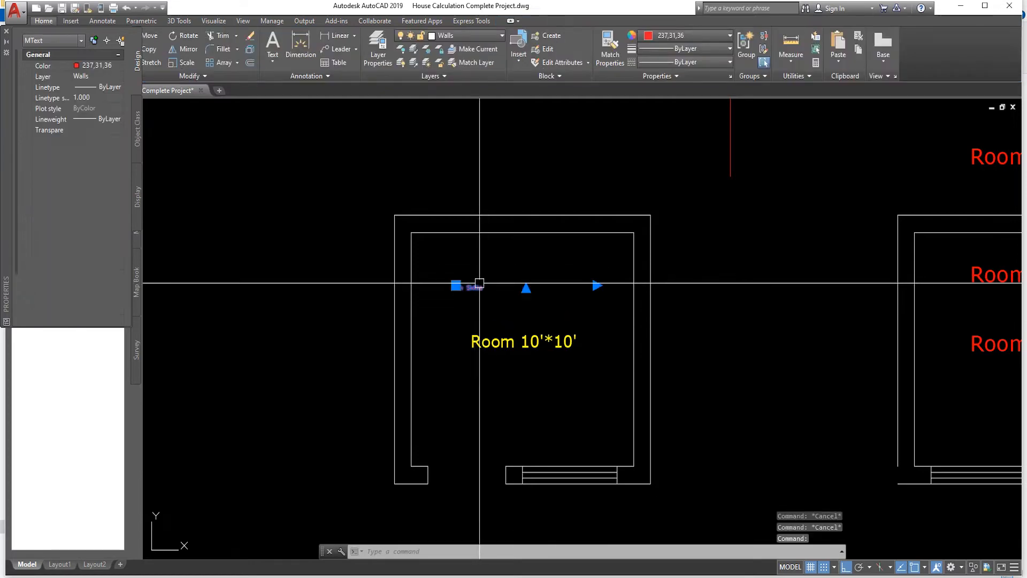
key(ctrl+1)
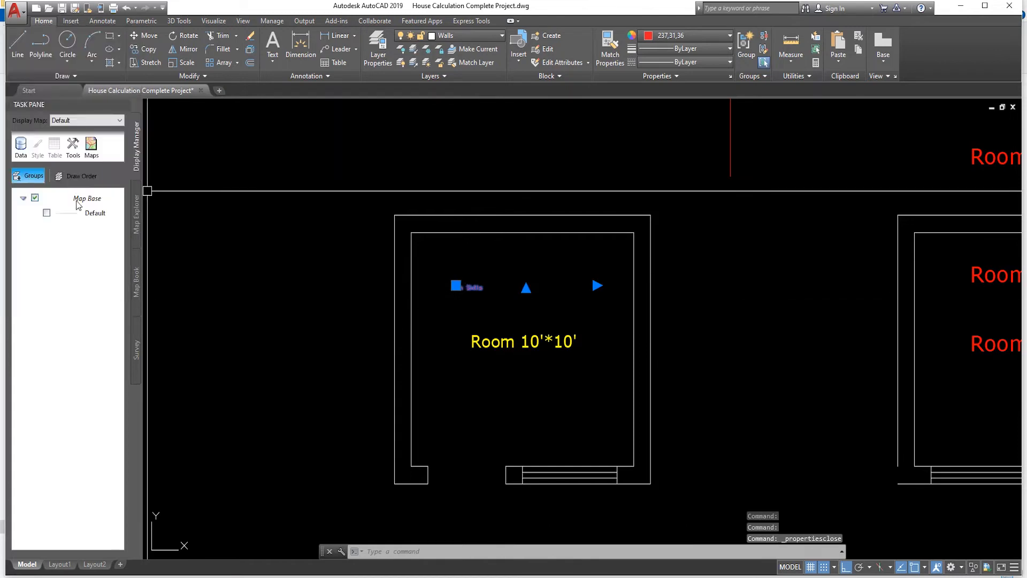
key(ctrl+1)
click(87, 240)
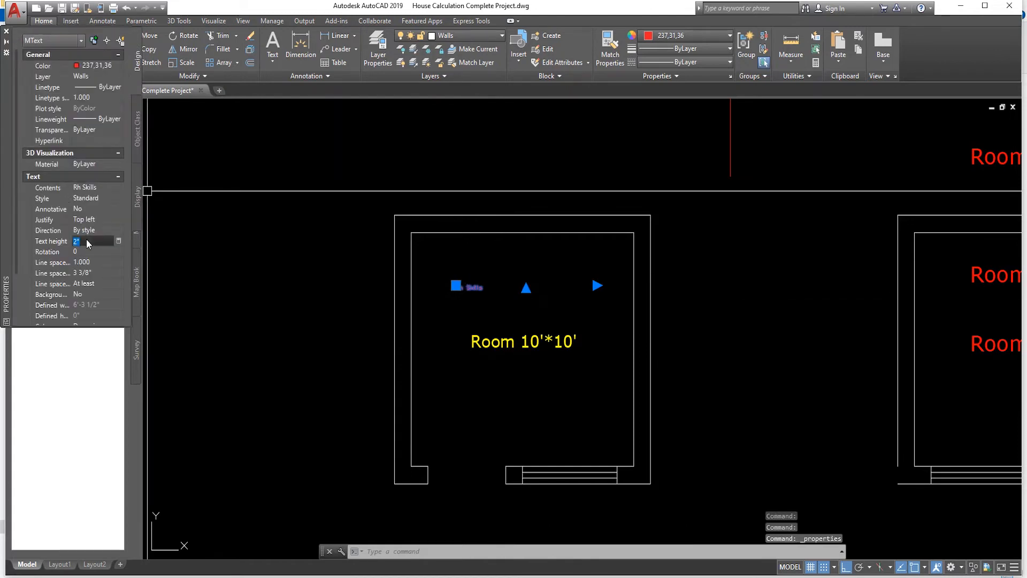
text(6)
key(Tab)
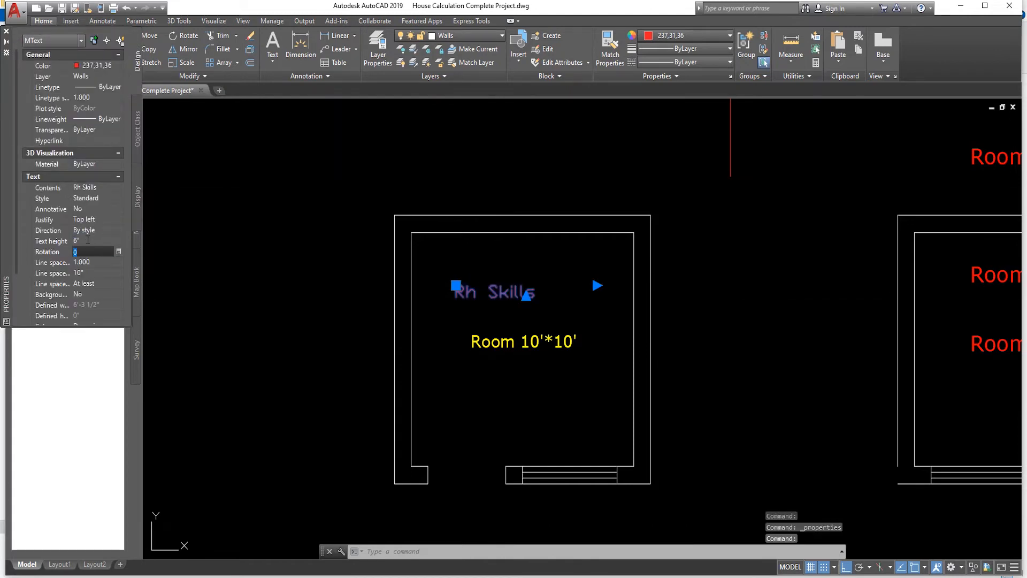
key(Escape)
key(Escape)
- Measure the left room's outer top wall line, inner right wall line and inner top wall line with the Lengthen command
scroll(397, 299, down, 4)
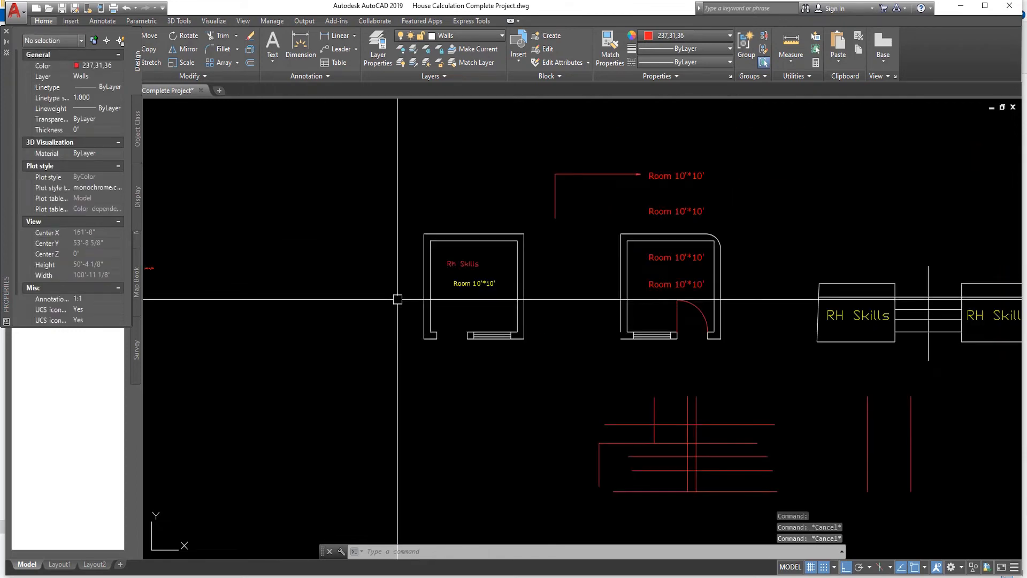
scroll(500, 233, up, 2)
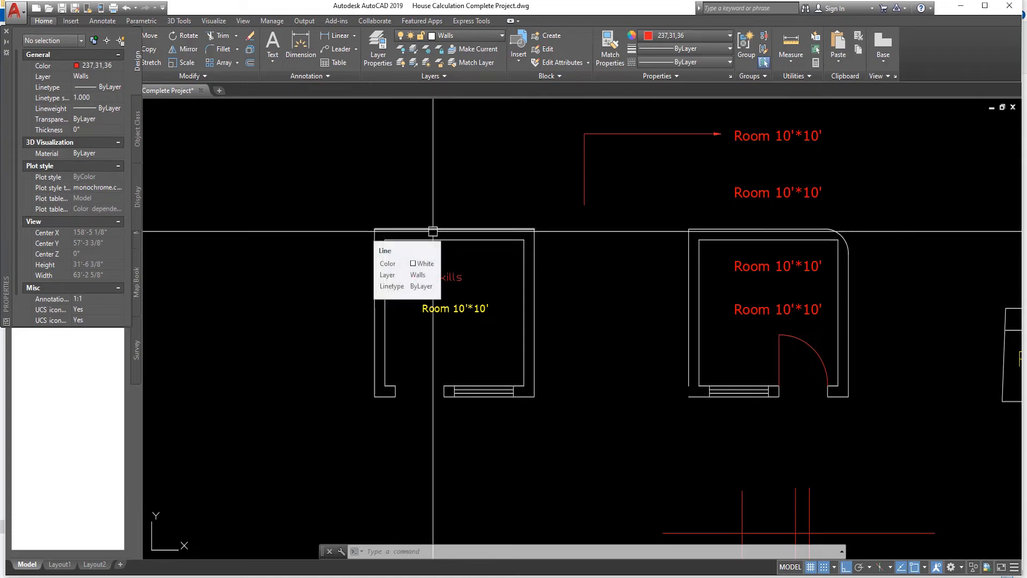
text(len)
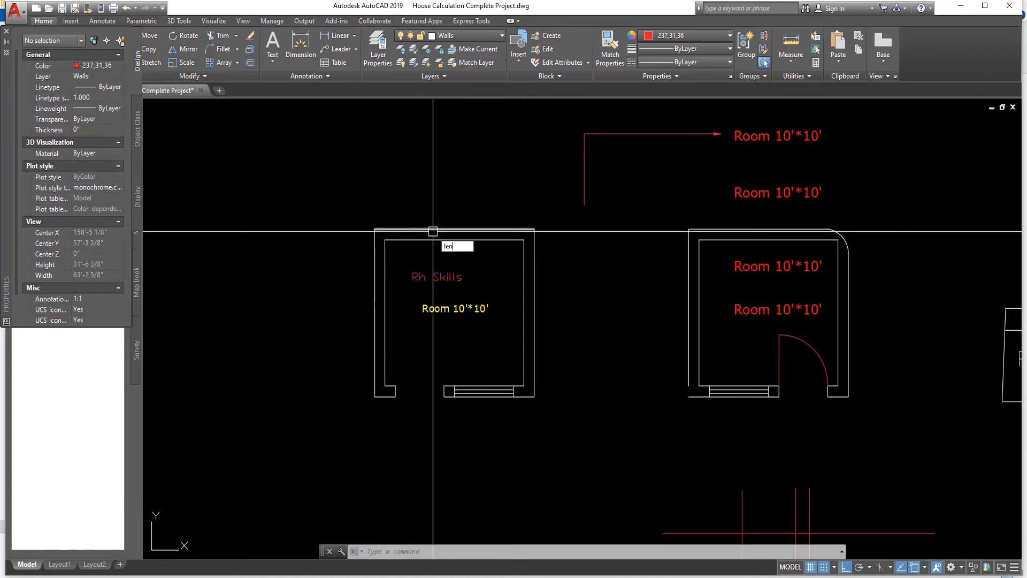
text(ect an)
key(Return)
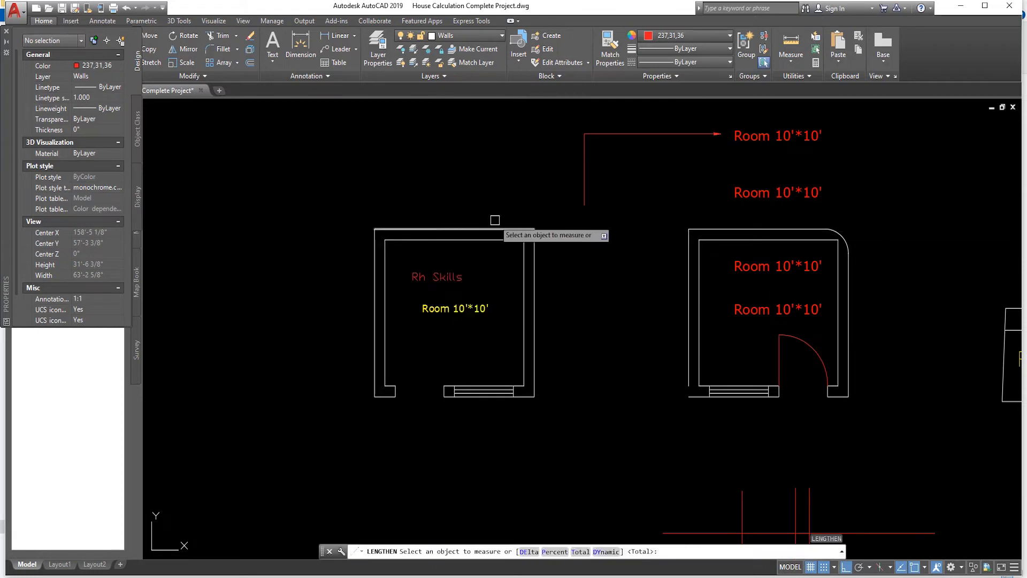
click(451, 227)
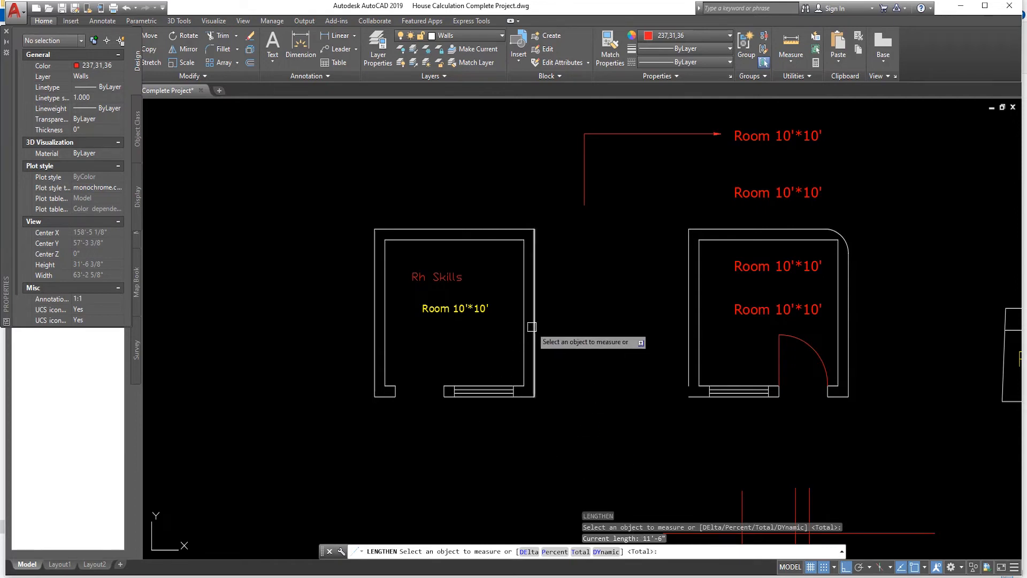
click(525, 327)
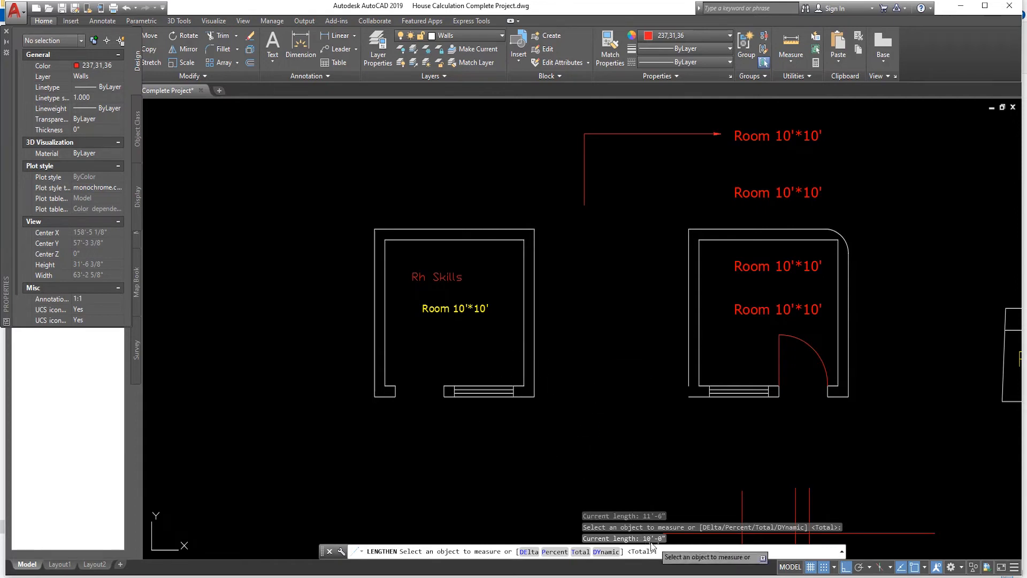
click(483, 241)
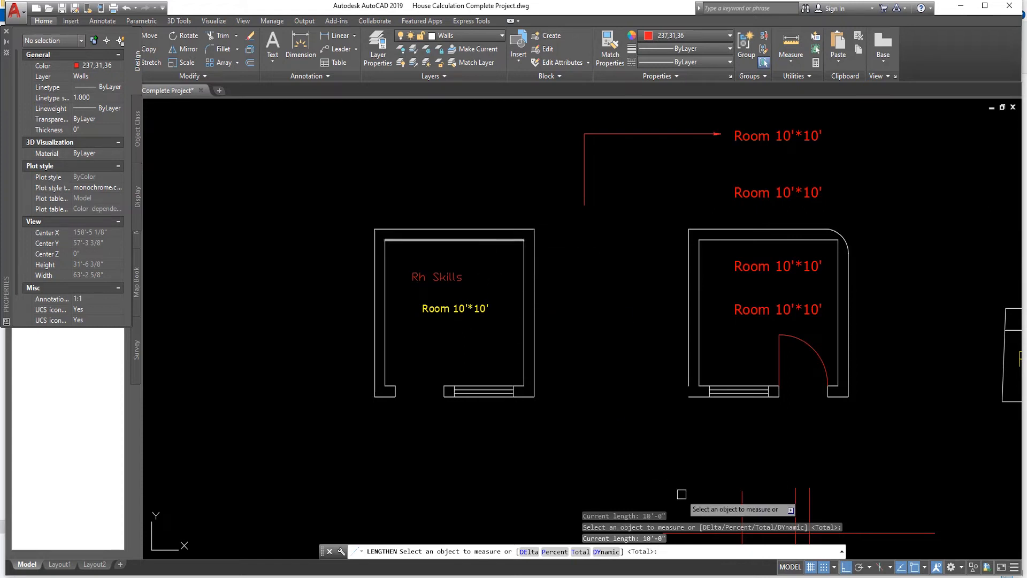
key(Escape)
- Create a polyline boundary of the left room's walls with the BO command, picking a point between the right wall's two lines
scroll(495, 297, down, 5)
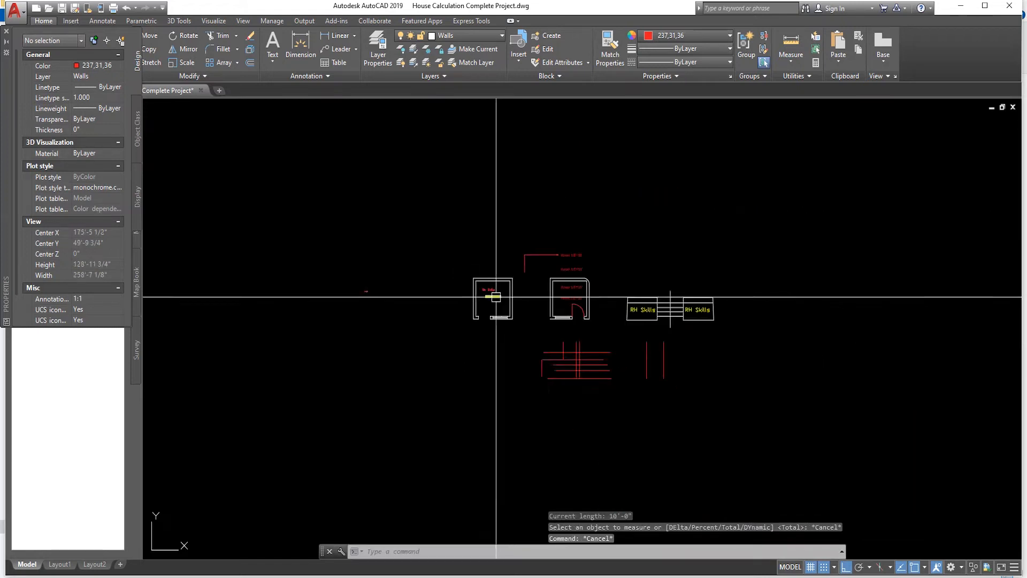
scroll(615, 311, up, 5)
scroll(438, 300, down, 3)
scroll(497, 297, up, 5)
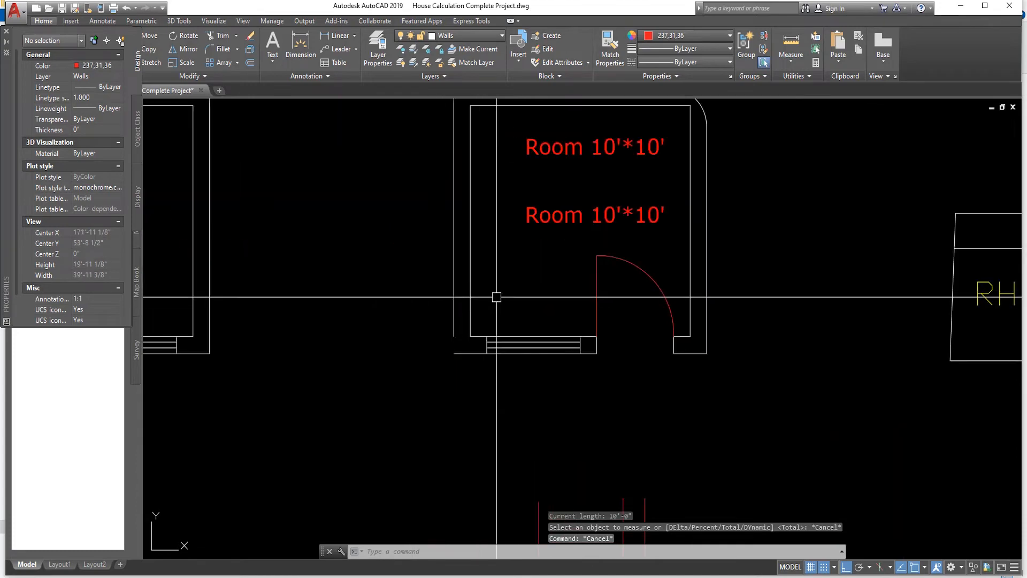
scroll(497, 297, down, 4)
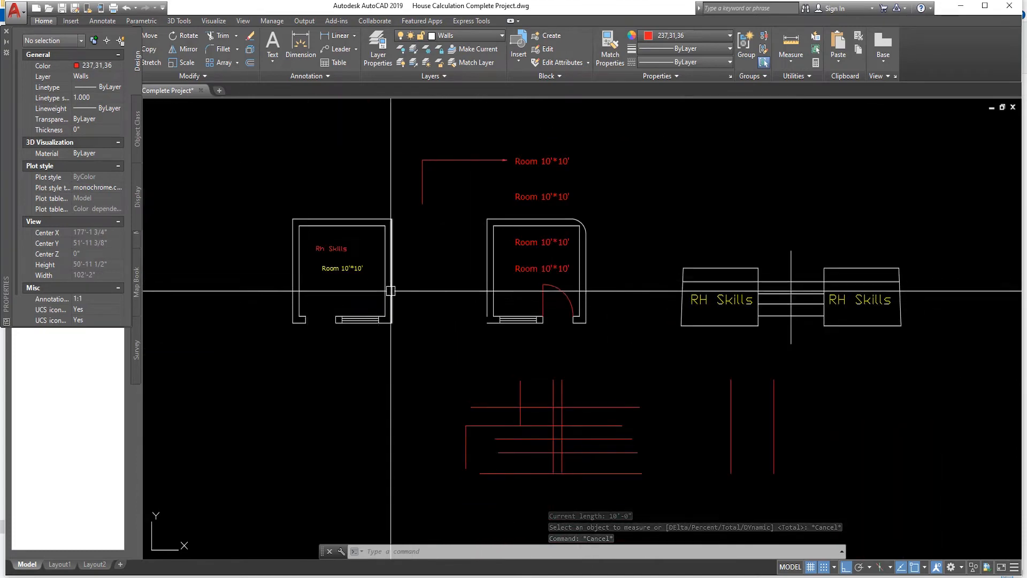
scroll(364, 265, up, 2)
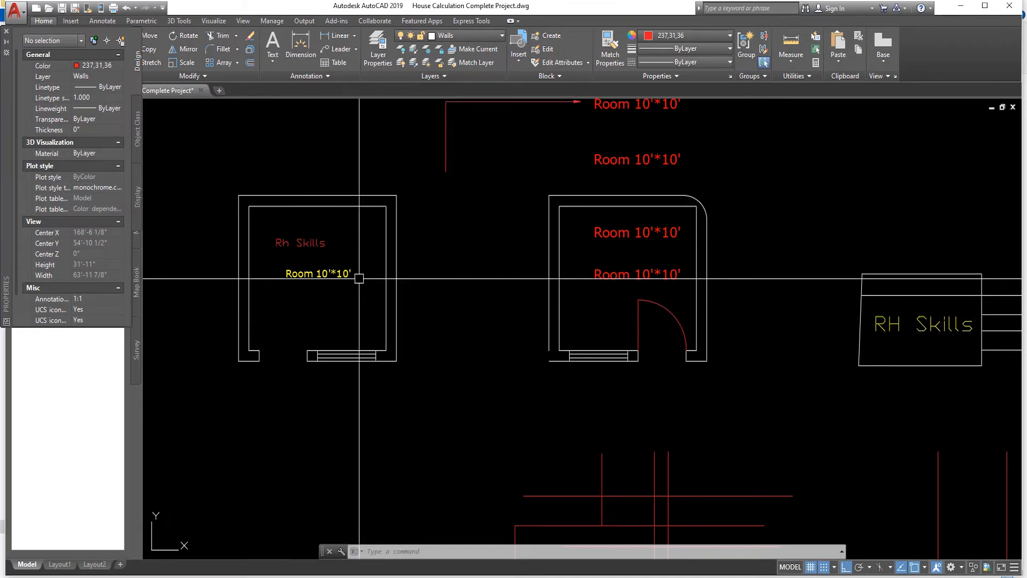
key(Escape)
key(Escape)
key(Escape)
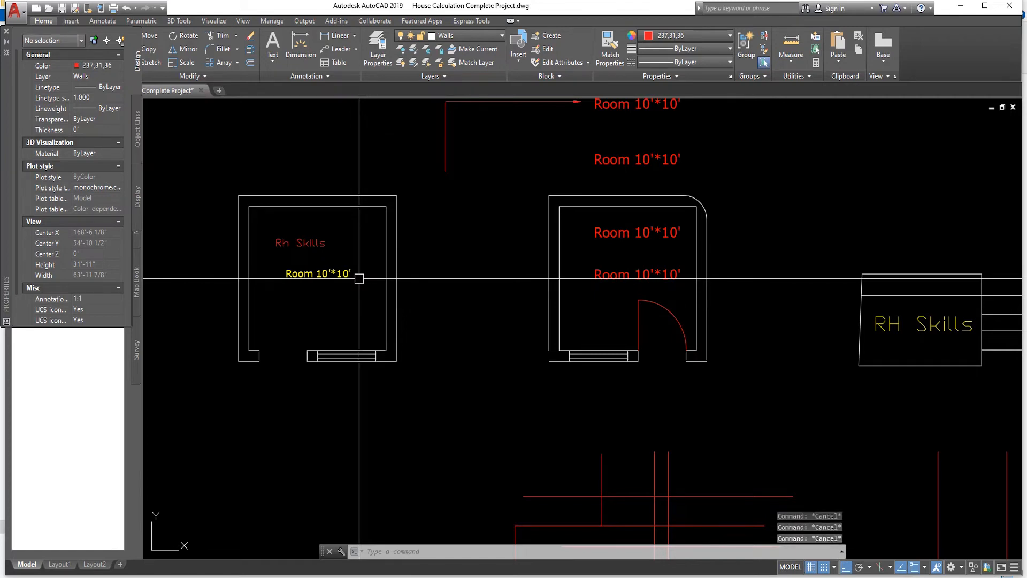
text(BO)
key(Return)
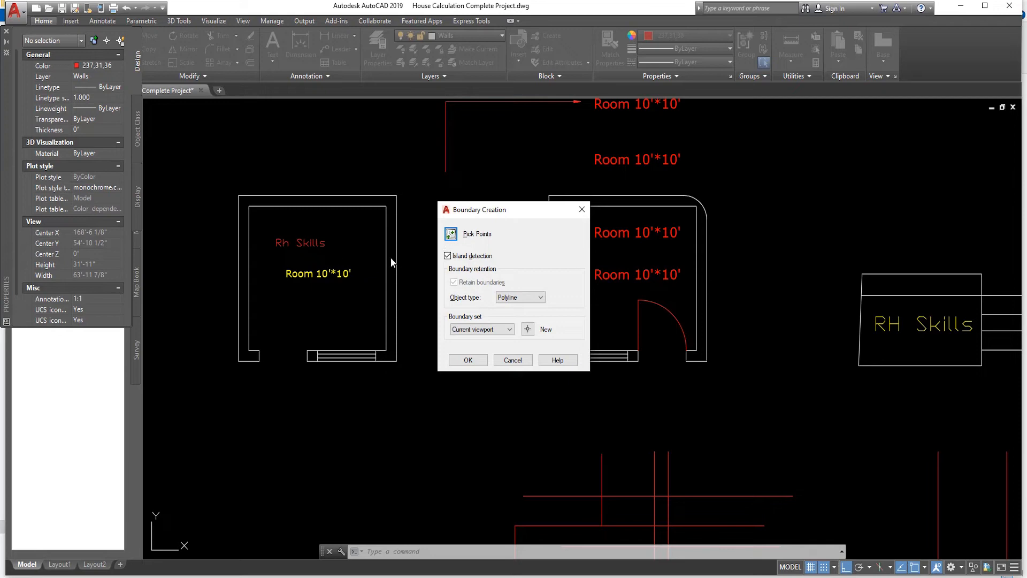
click(451, 233)
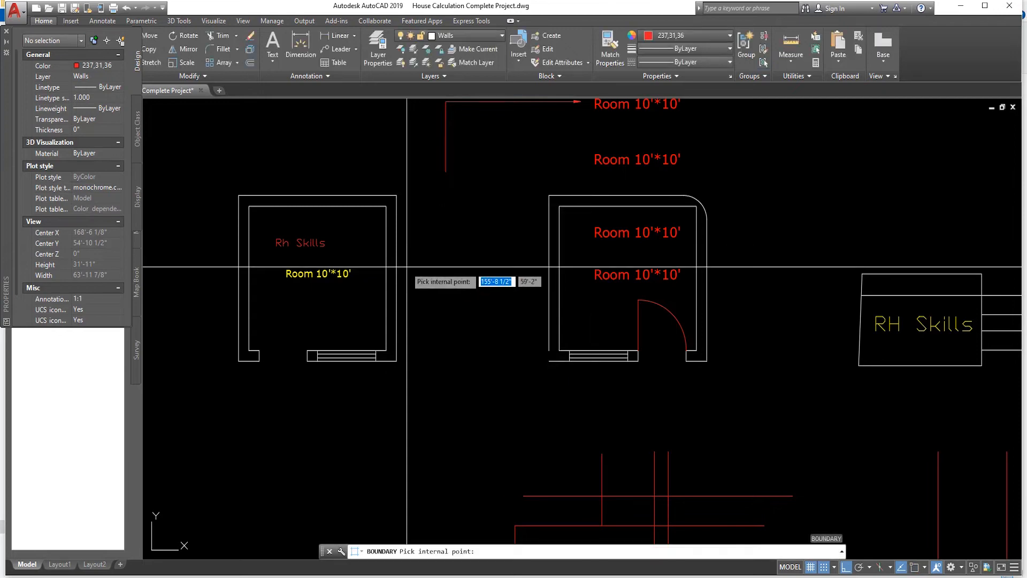
click(394, 272)
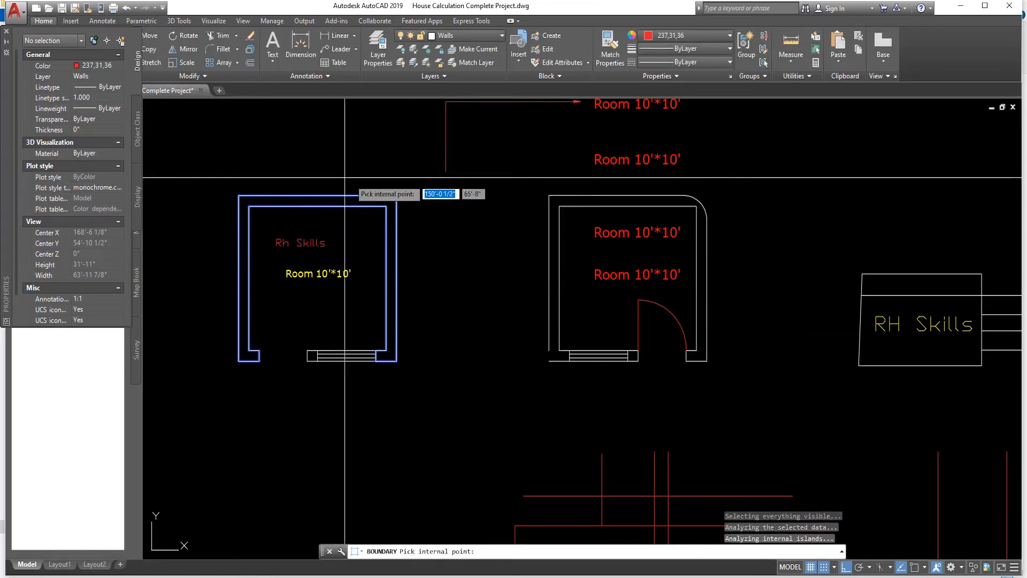
key(Return)
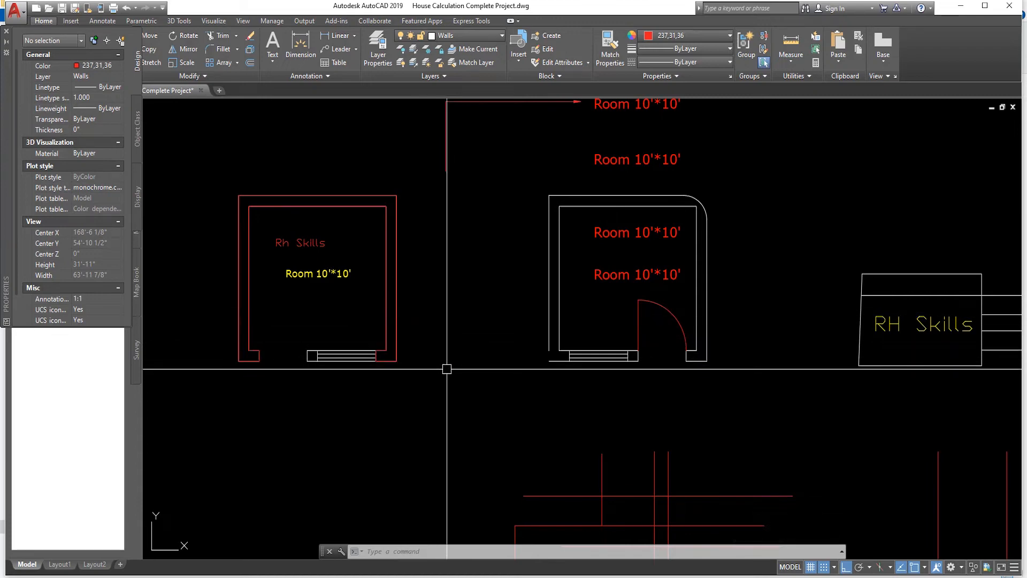
- List the left room's wall boundary with the LI command and highlight its area in square feet and its perimeter
text(list)
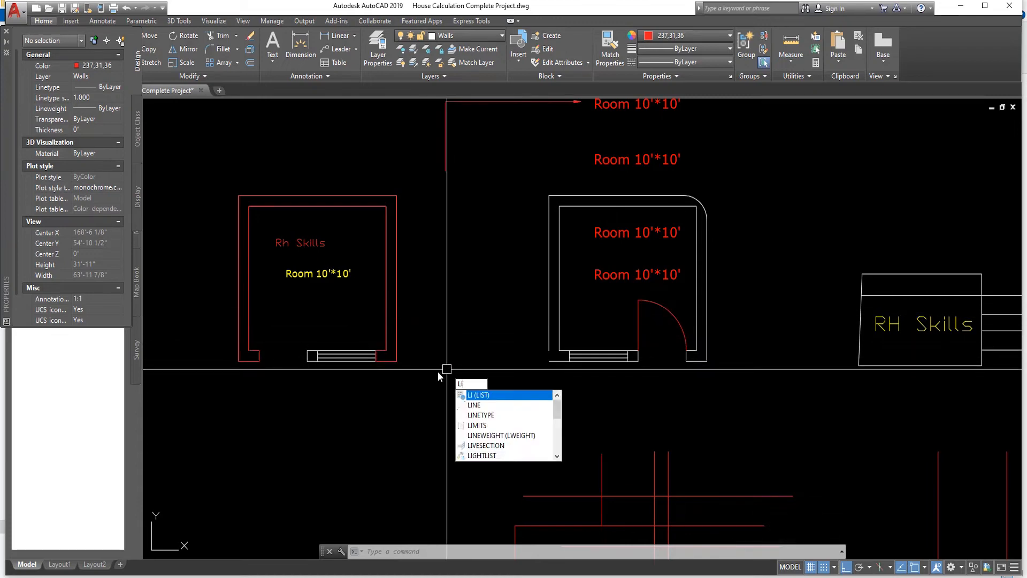
key(Return)
click(397, 329)
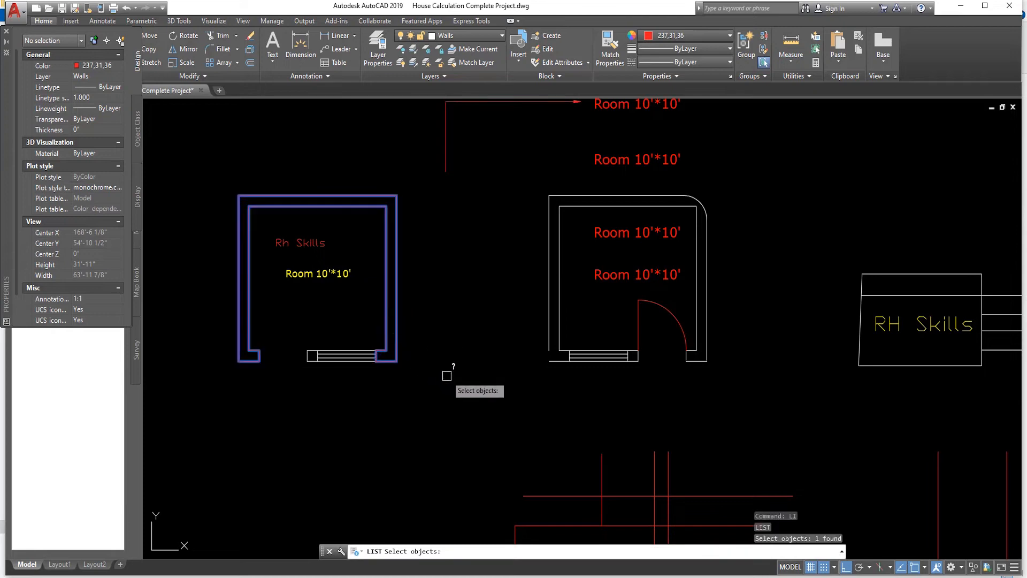
key(Return)
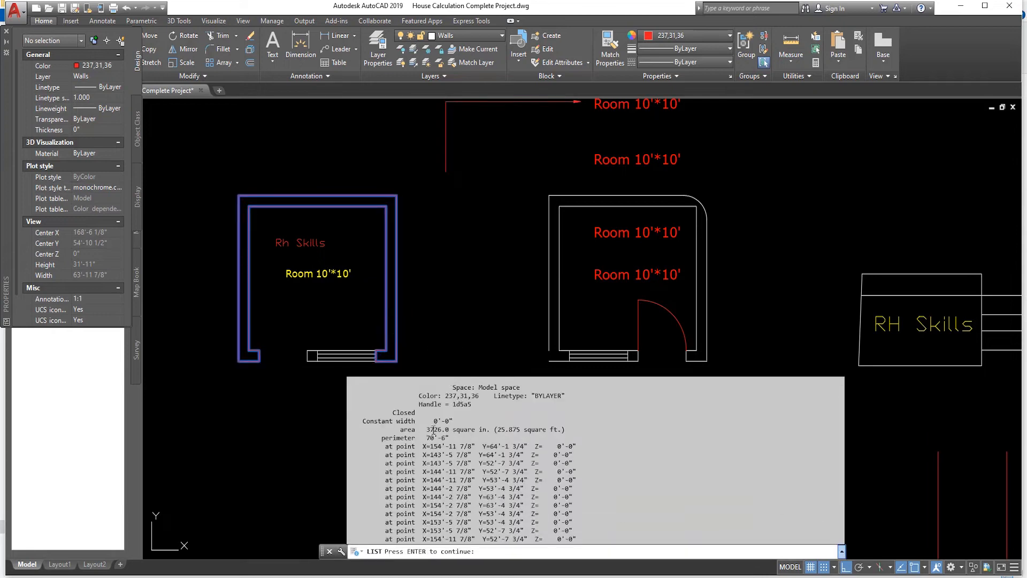
drag(498, 429, 517, 428)
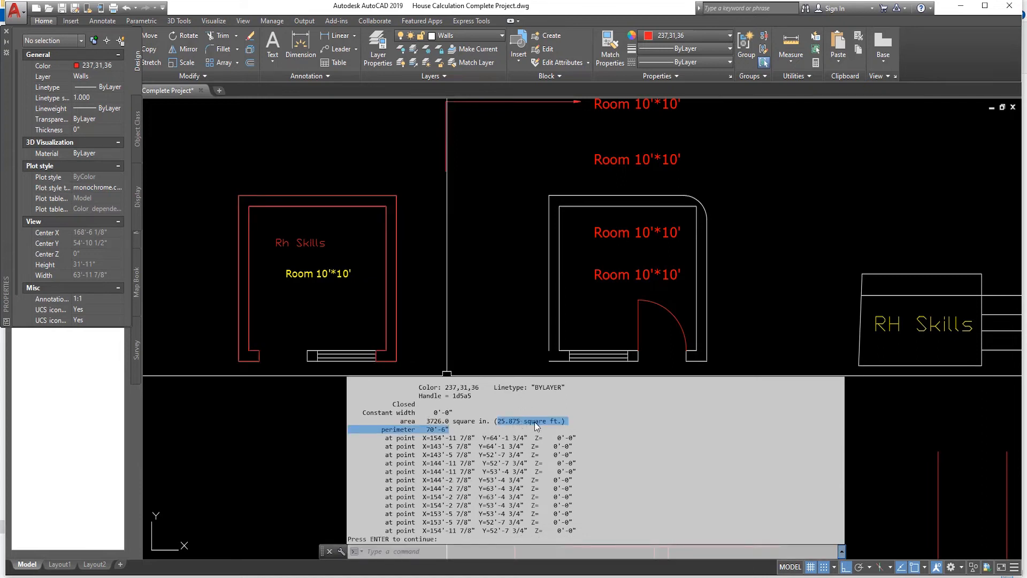
- Close the listing and erase the red boundary polyline around the left room's walls
key(Escape)
key(Escape)
key(Escape)
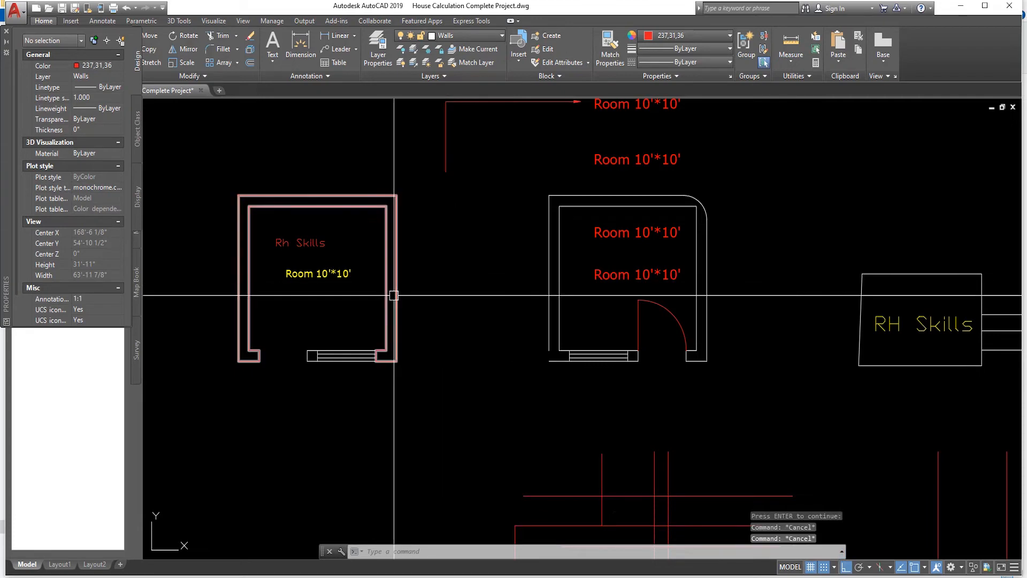
click(395, 298)
key(Delete)
key(Escape)
scroll(404, 326, down, 1)
scroll(425, 326, up, 1)
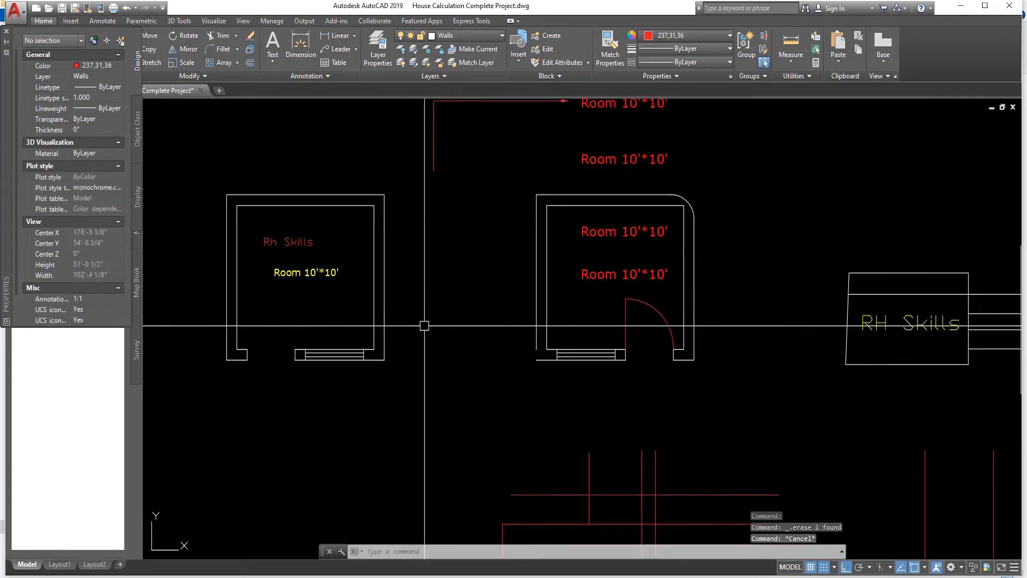
- Draw a 10' by 10' rectangle in the empty area to the left of the left room
scroll(473, 330, down, 2)
scroll(293, 336, up, 4)
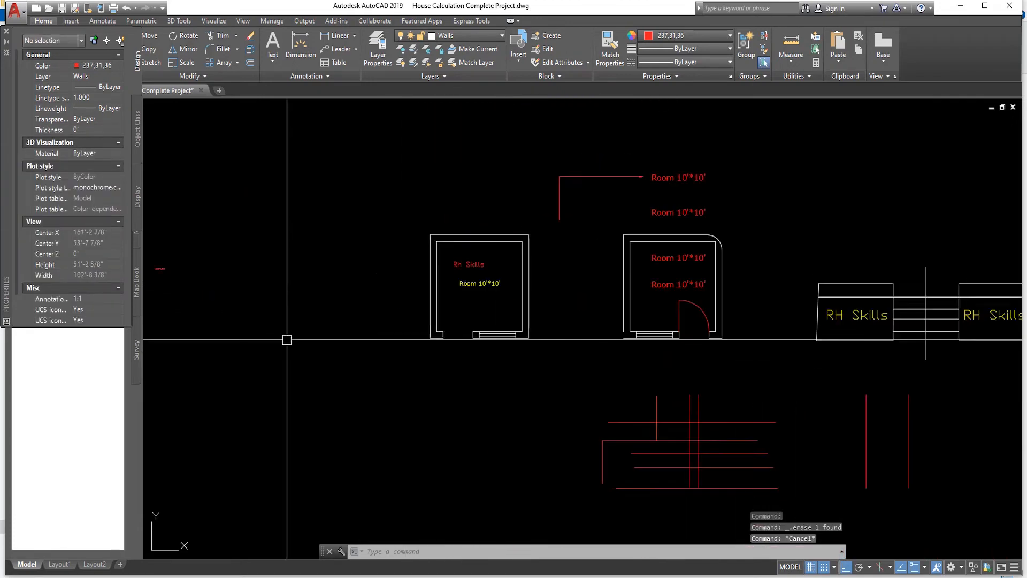
text(REC)
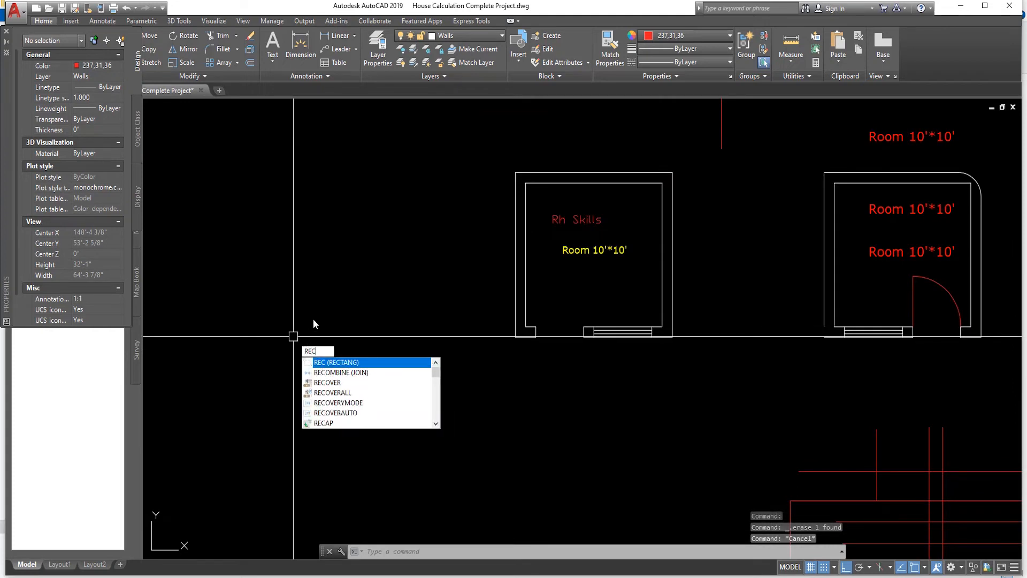
key(Return)
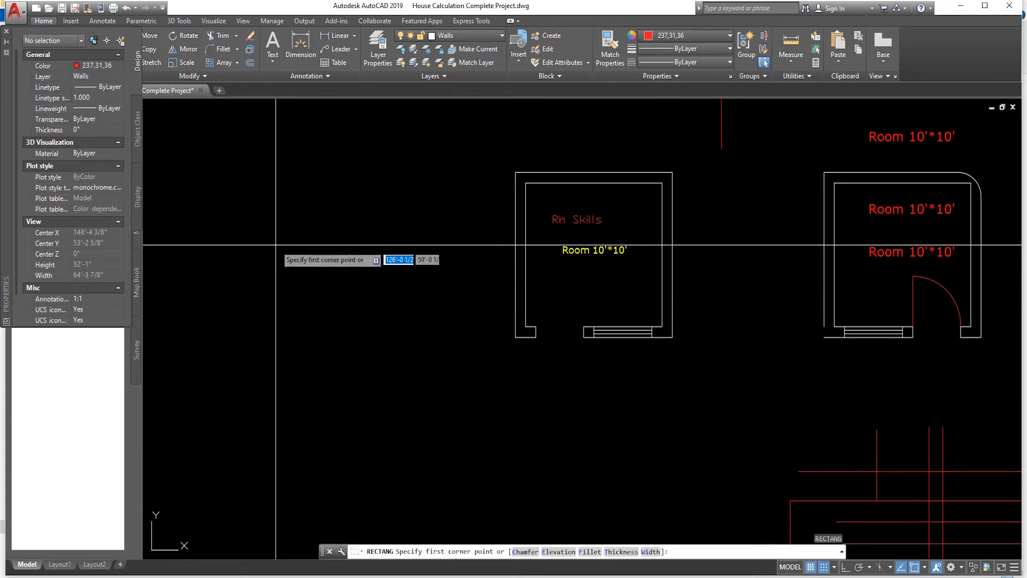
click(257, 237)
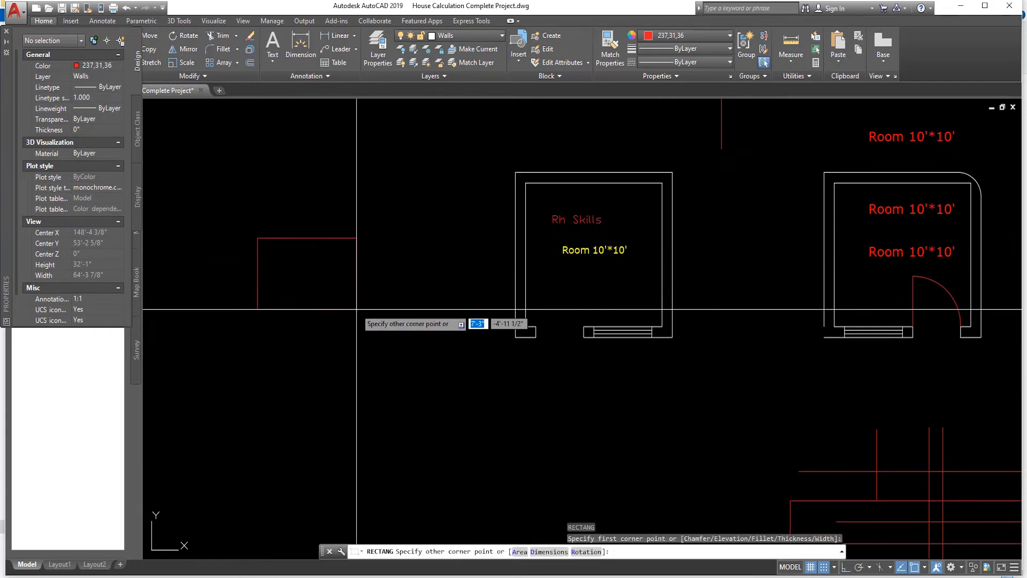
text(10')
key(Tab)
text(10)
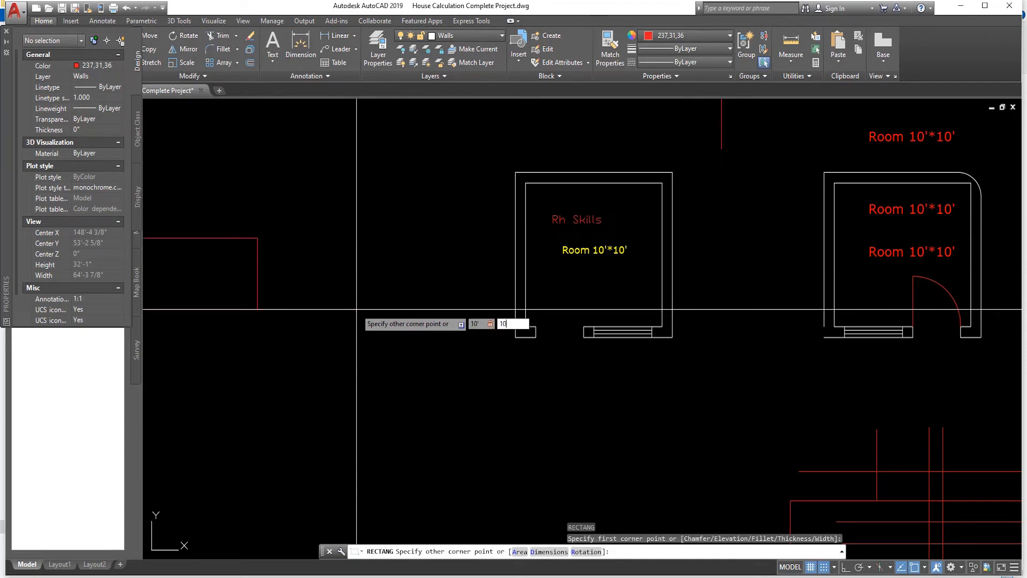
key(Return)
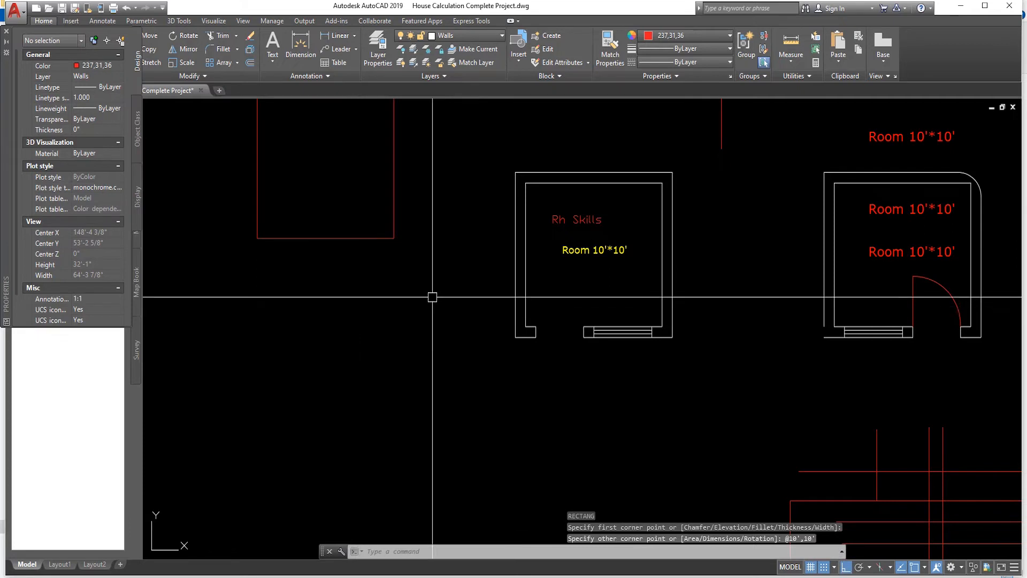
scroll(378, 225, down, 3)
scroll(373, 228, up, 5)
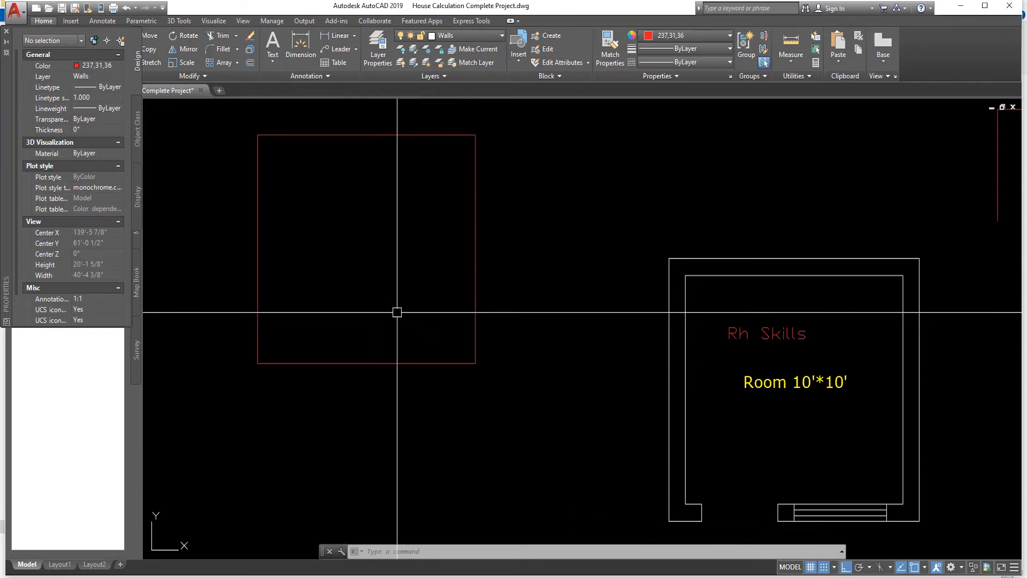
scroll(390, 312, down, 4)
key(Escape)
key(Escape)
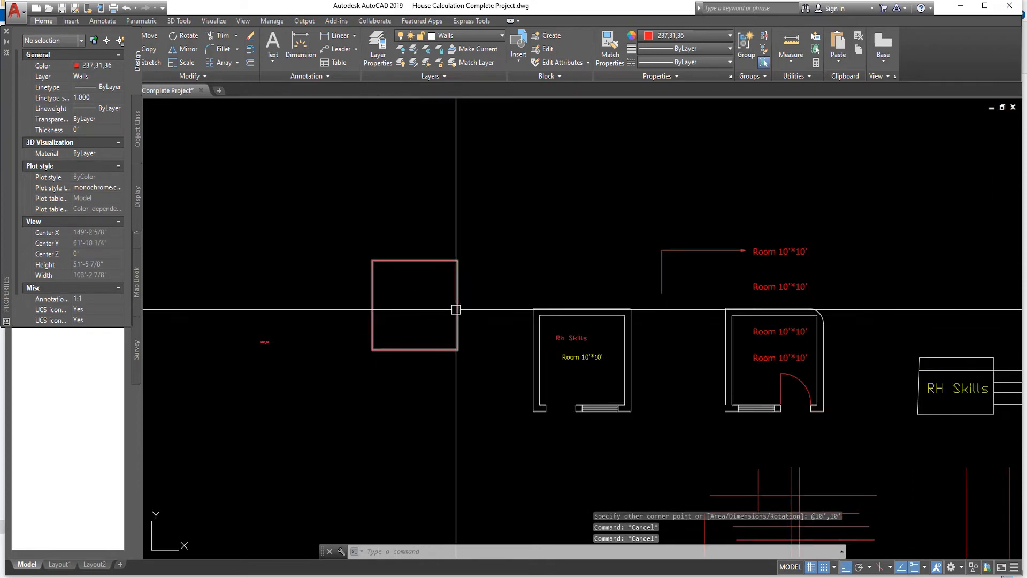
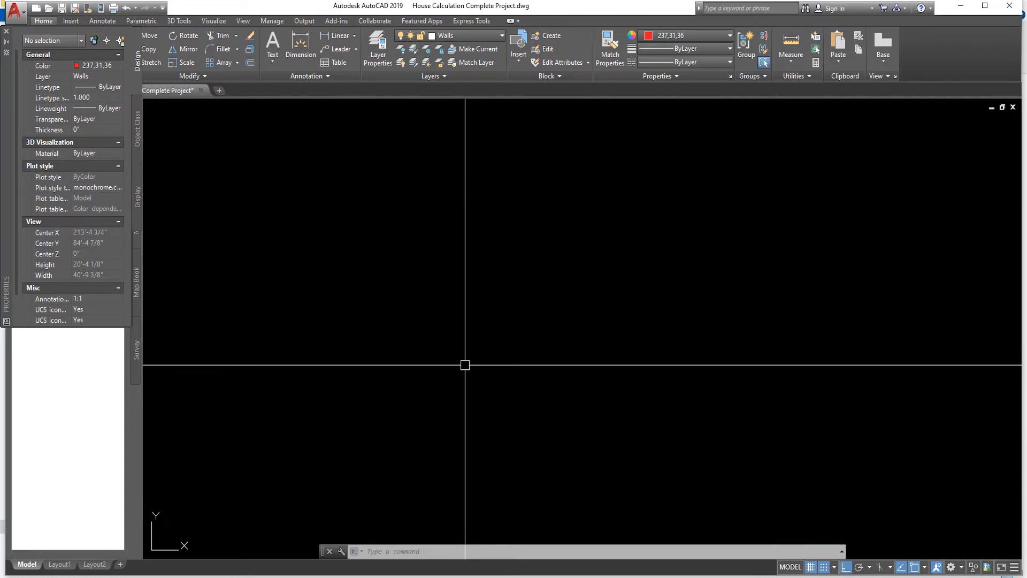
- Begin a new room outline in an empty area with a 10' line to the right and a 10' line down
text(l)
key(Return)
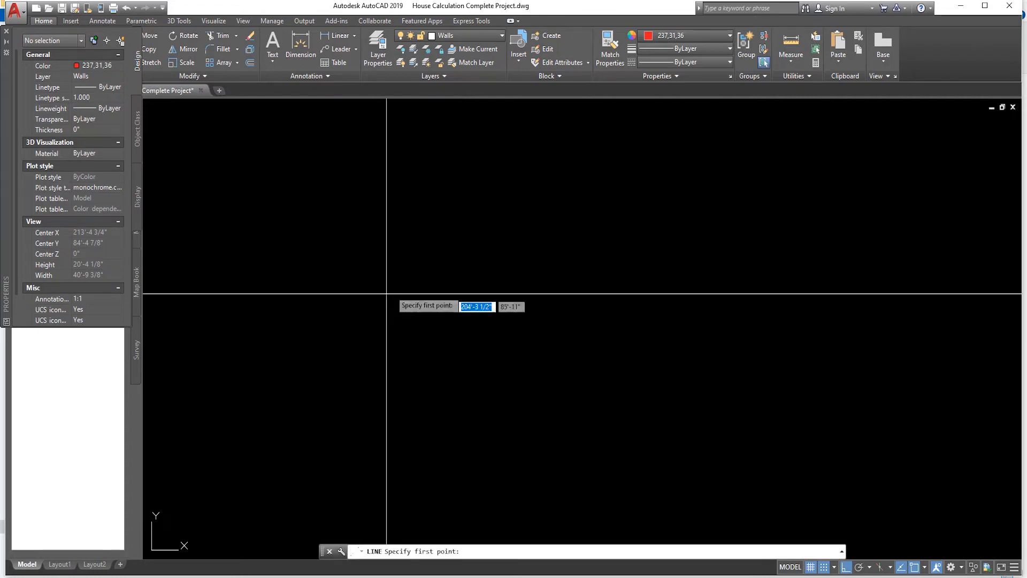
click(389, 260)
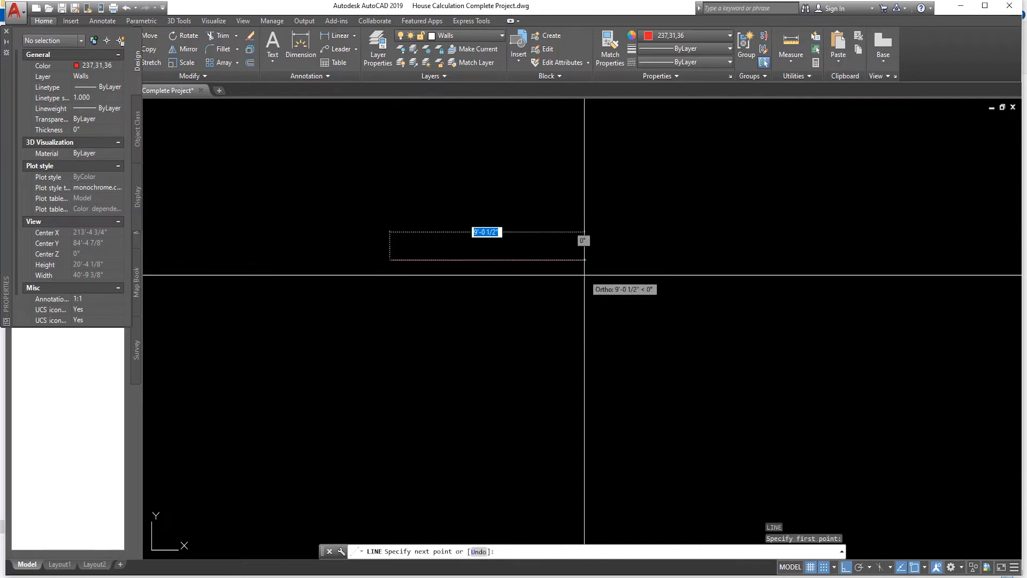
text(10)
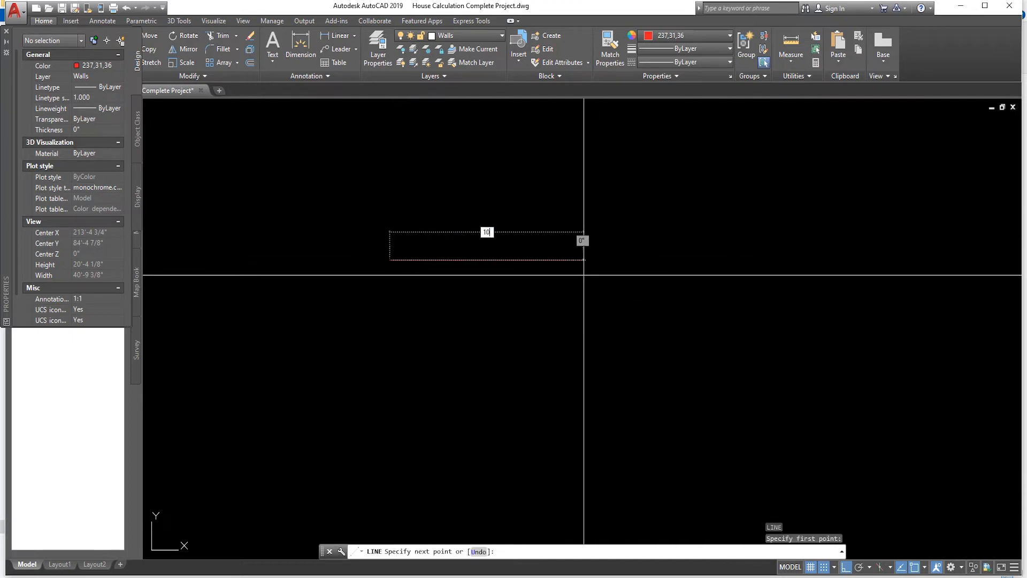
text(')
key(Return)
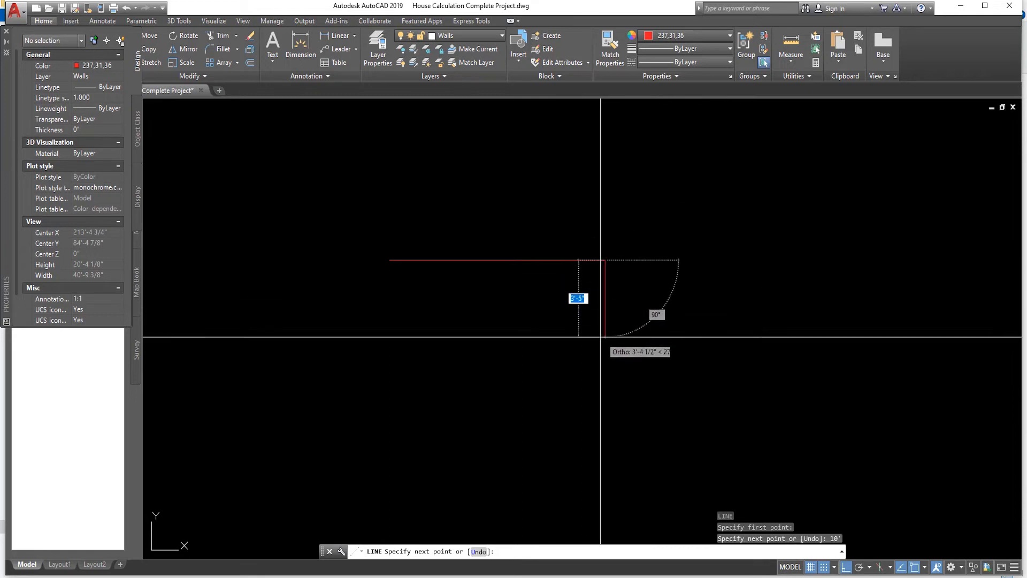
scroll(599, 338, down, 2)
scroll(584, 381, up, 2)
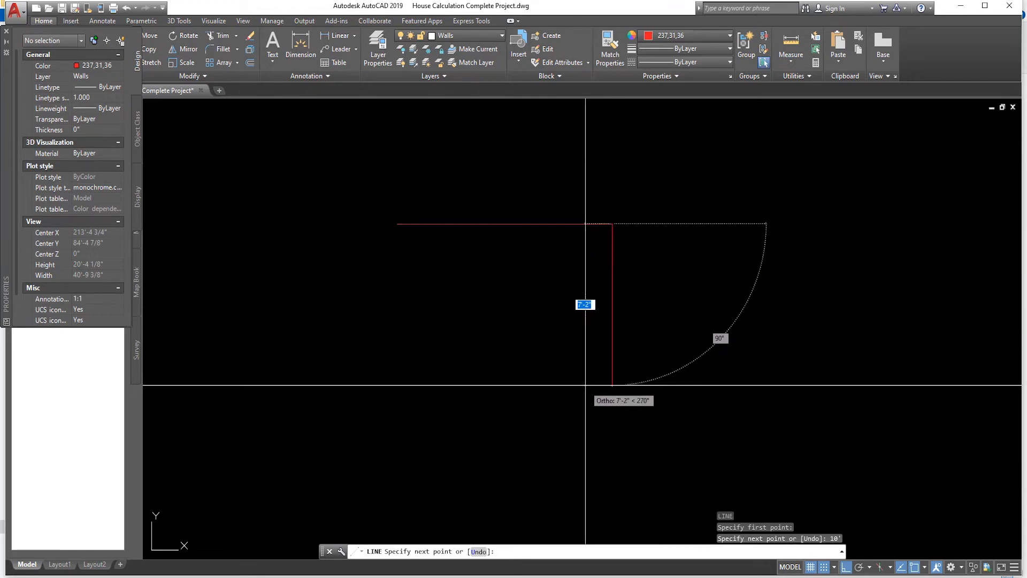
text(1)
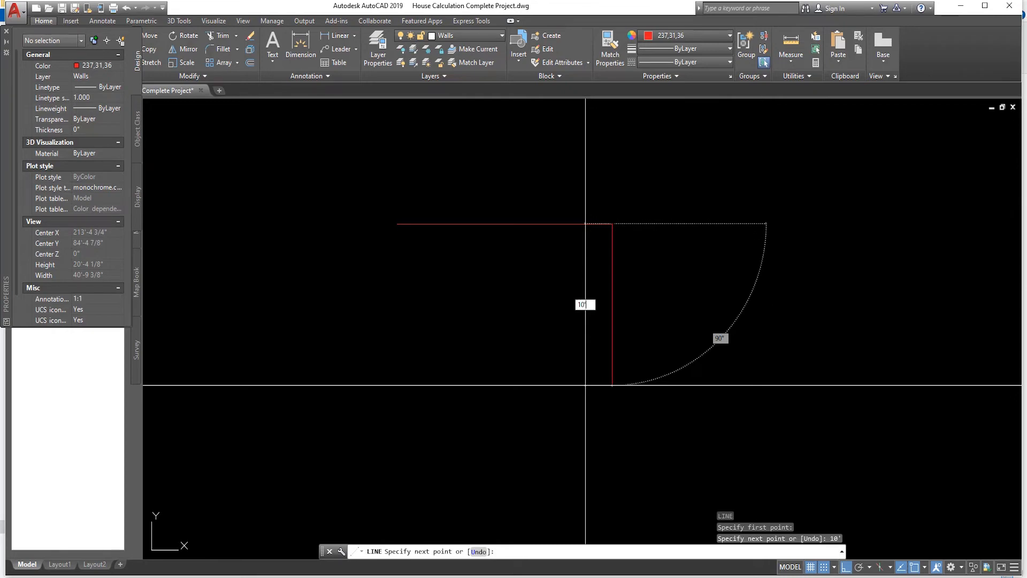
text(0')
key(Return)
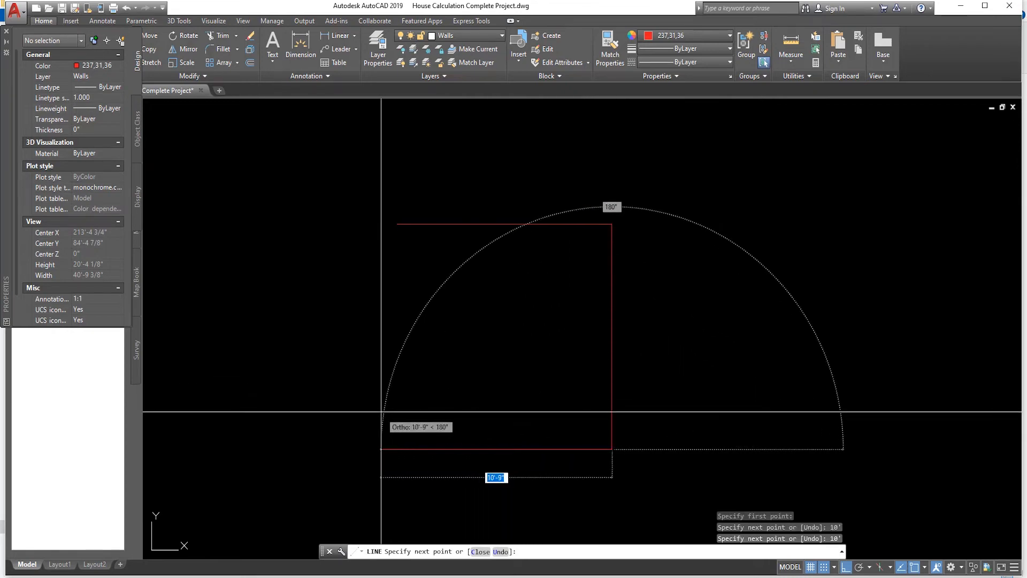
- Complete the room outline with a 10' bottom line to the left and close it to the starting point
text(1)
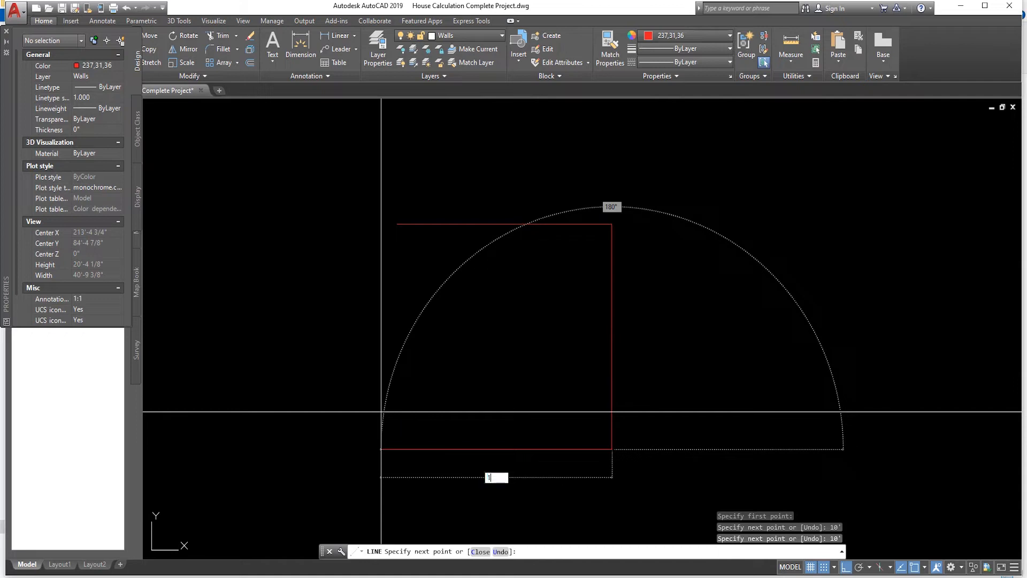
text(0')
key(Return)
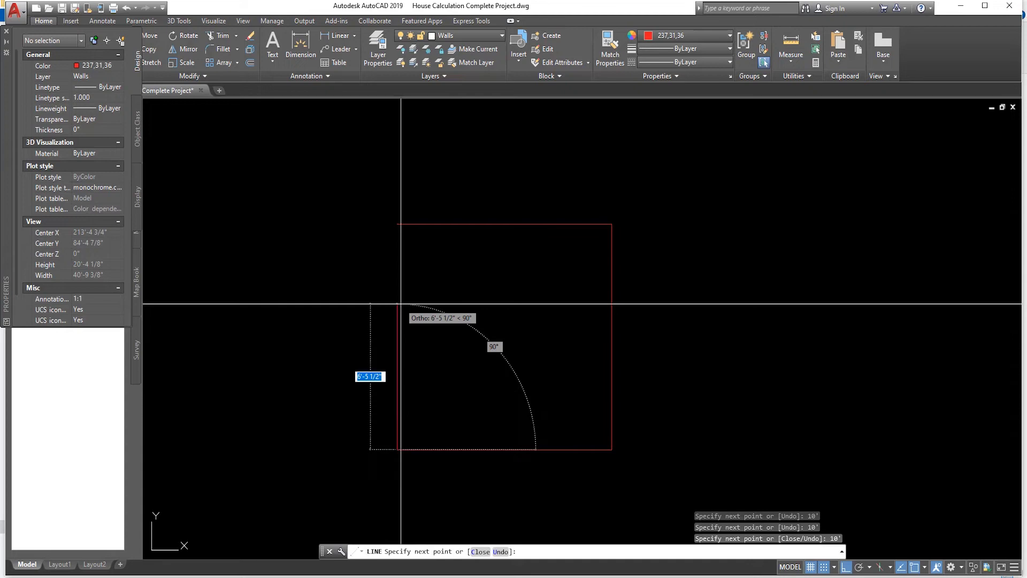
text(c)
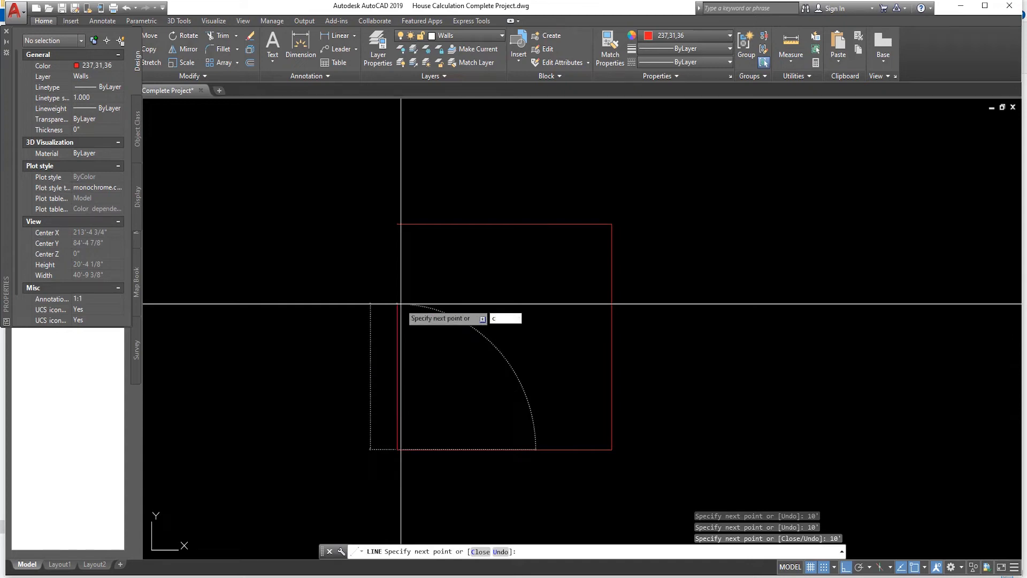
key(Return)
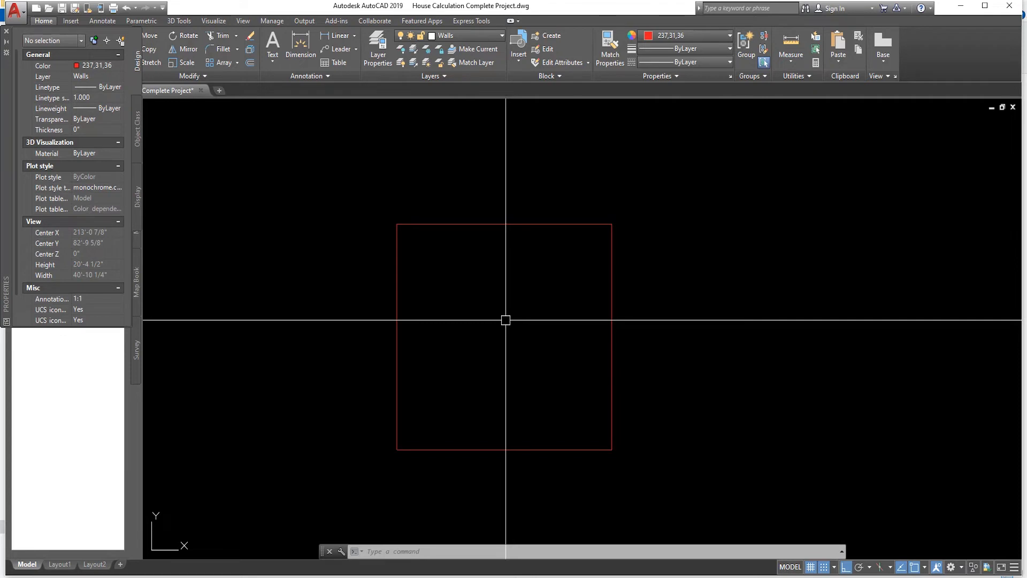
- Offset the right and top lines of the 10' square outward by 9"
text(o)
key(Return)
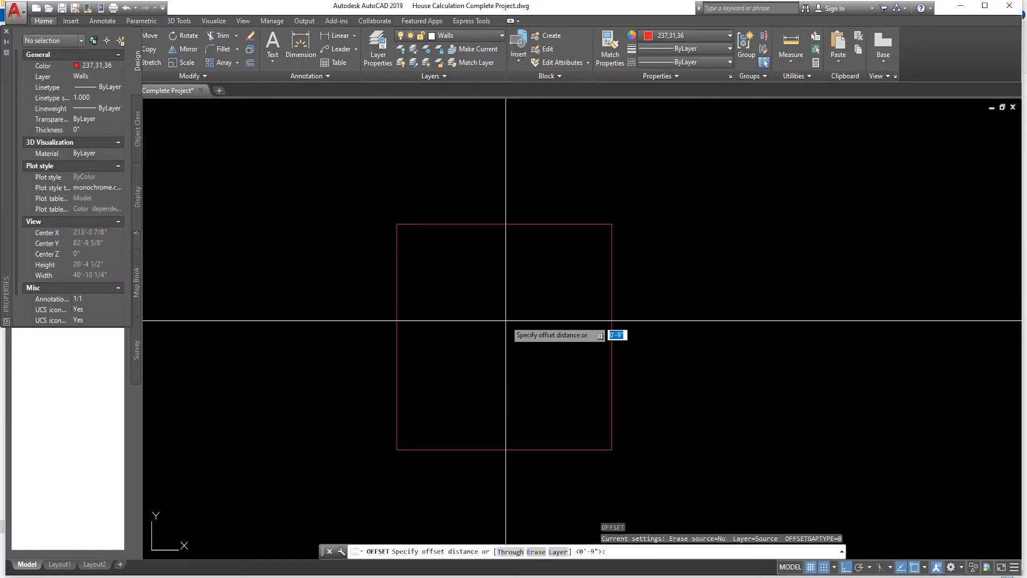
text(9)
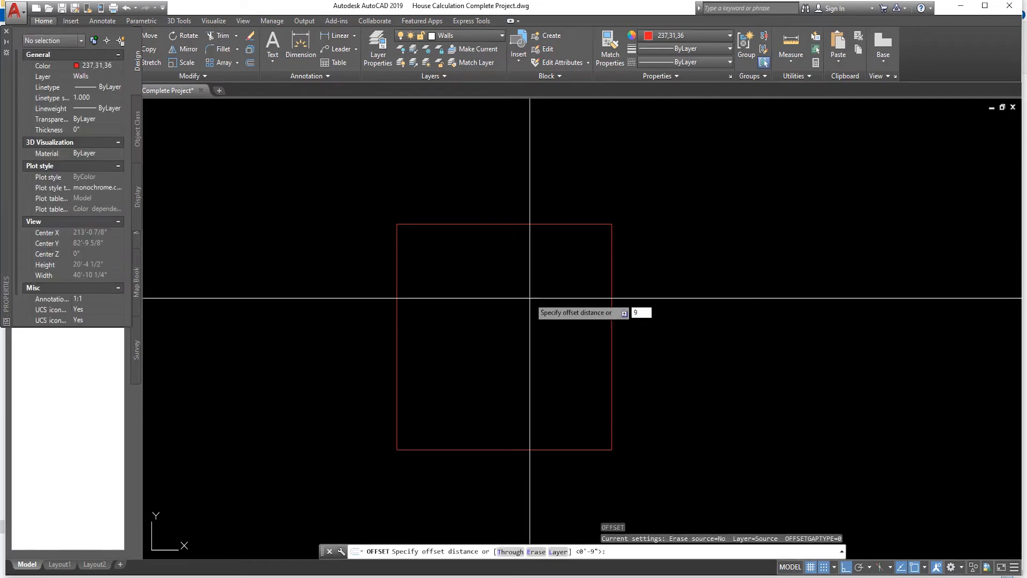
key(Return)
click(612, 337)
click(654, 340)
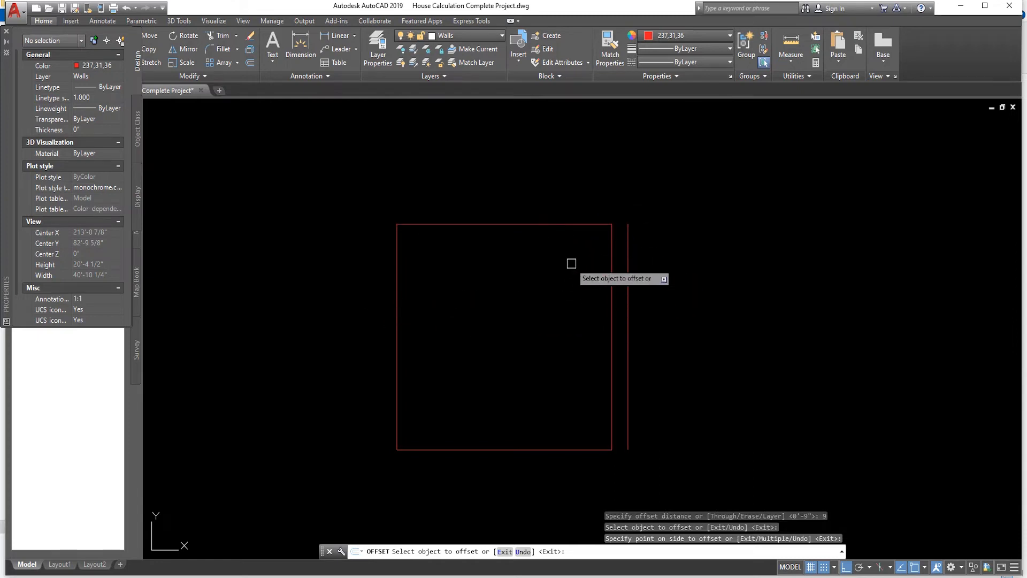
click(546, 224)
click(555, 193)
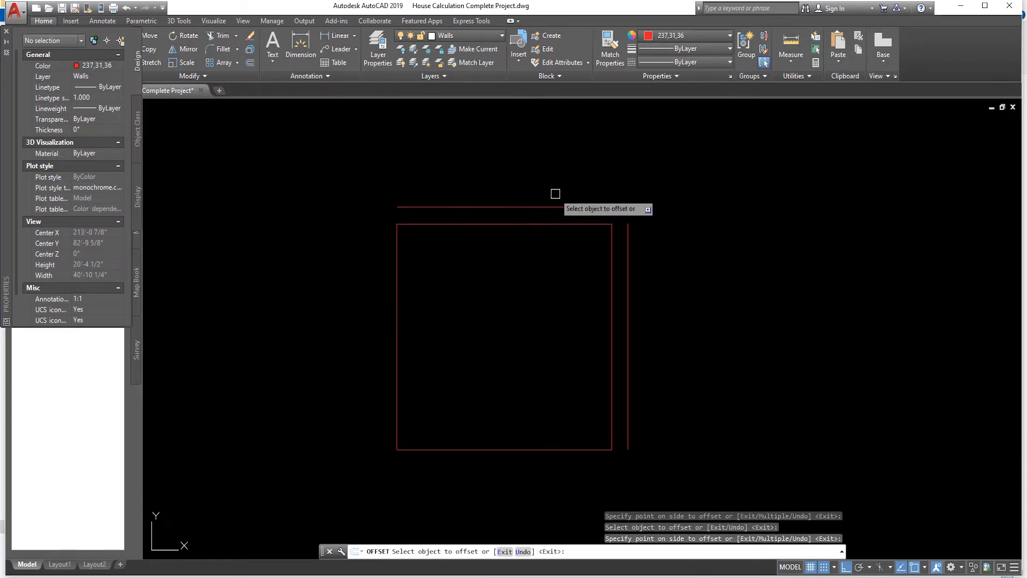
- Offset the left and bottom lines of the square outward by the same 9" distance
click(396, 293)
click(355, 293)
click(481, 449)
click(486, 489)
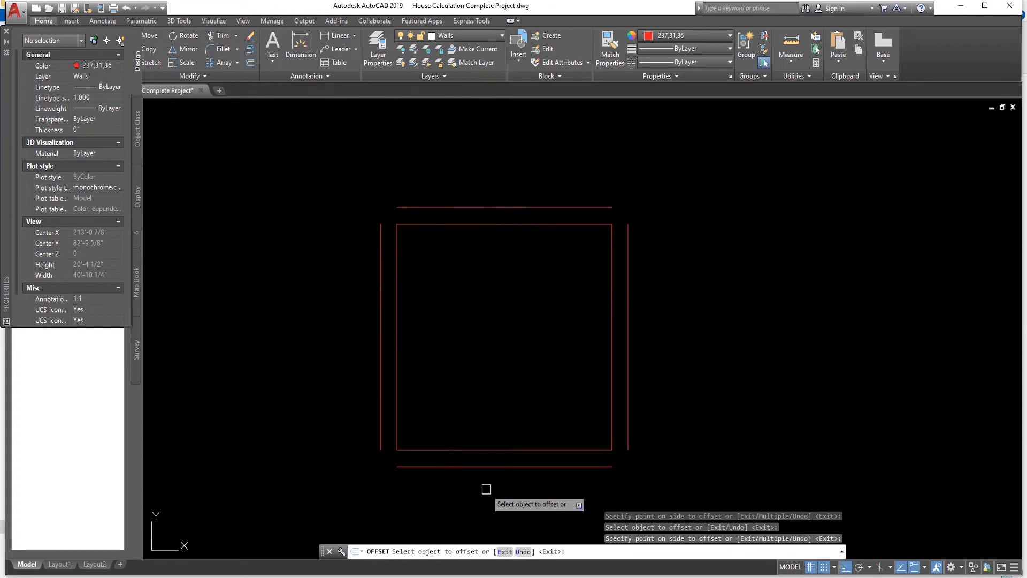
scroll(493, 419, up, 2)
scroll(492, 418, down, 2)
key(Escape)
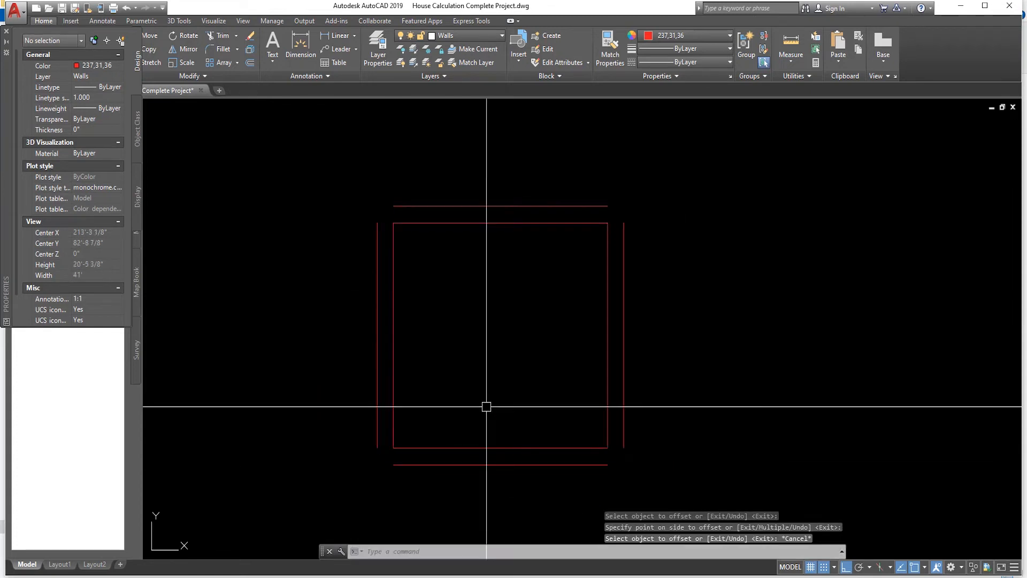
key(Escape)
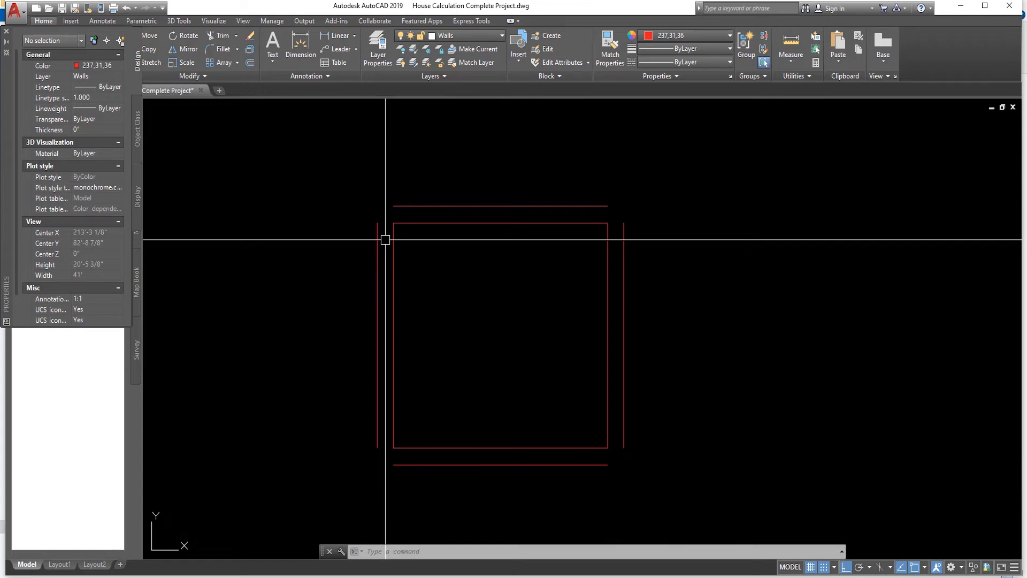
- Set the fillet radius to 0 and join the outer top and outer left wall lines into a sharp corner
key(Return)
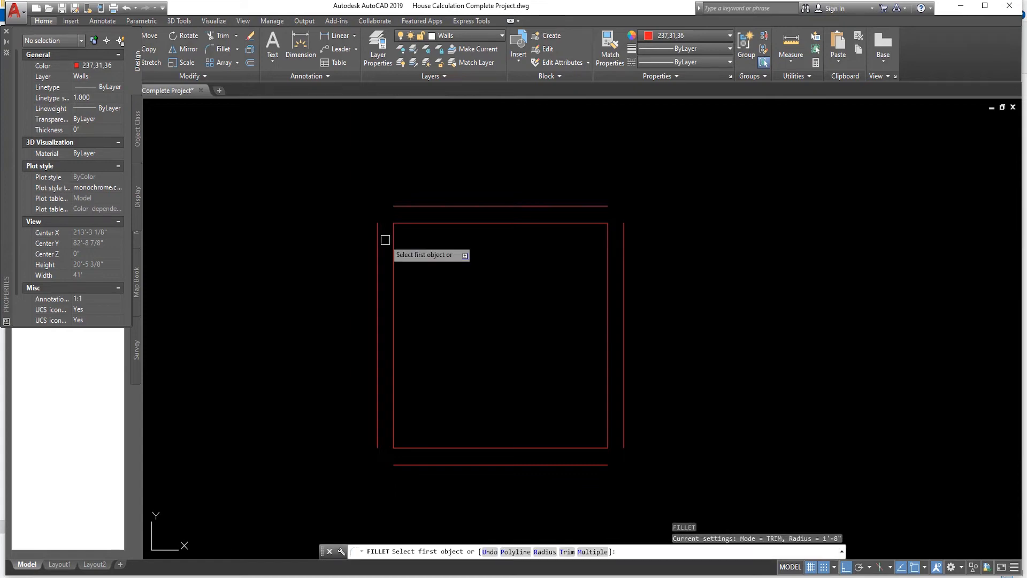
text(r)
key(Return)
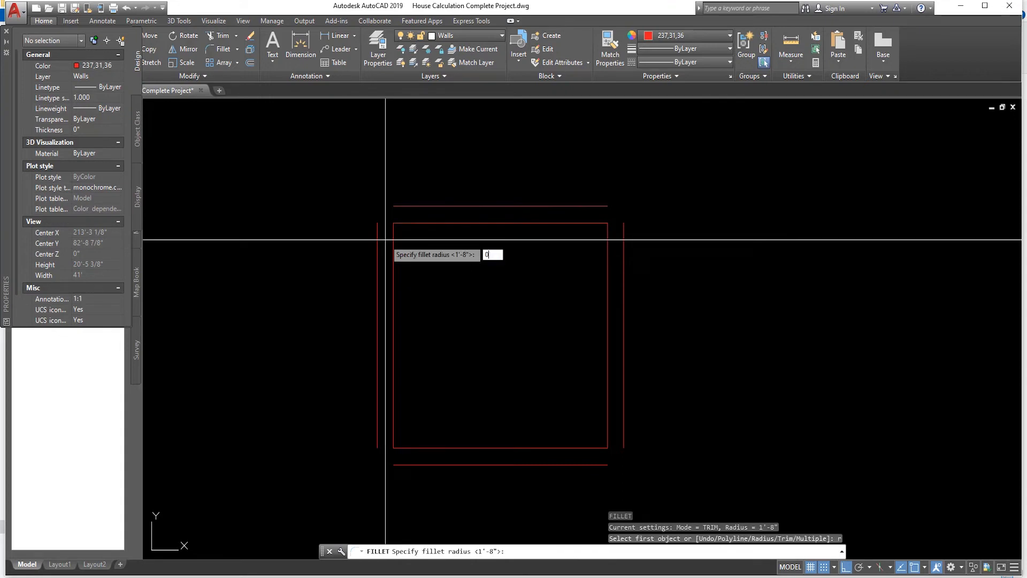
key(Return)
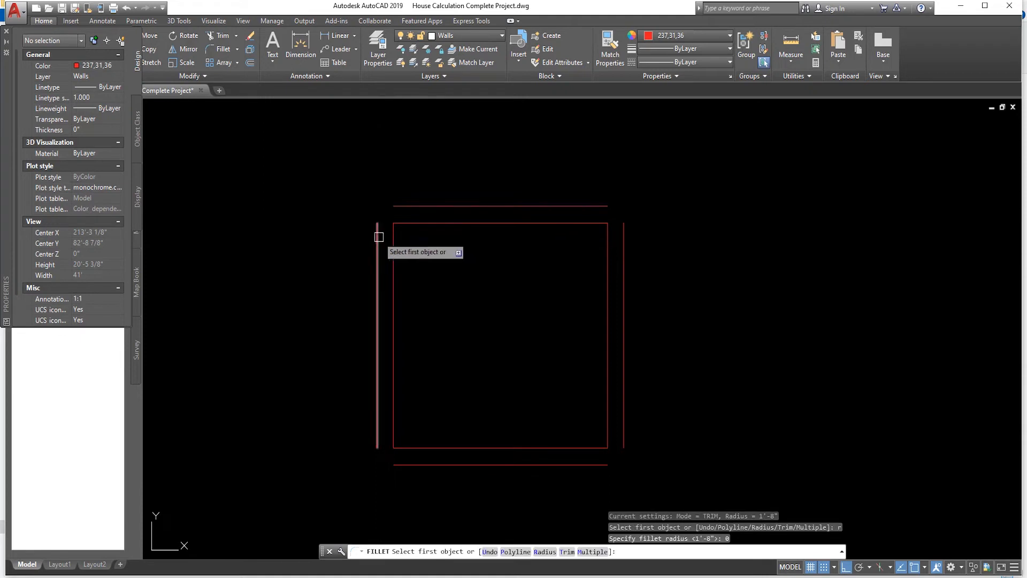
click(413, 206)
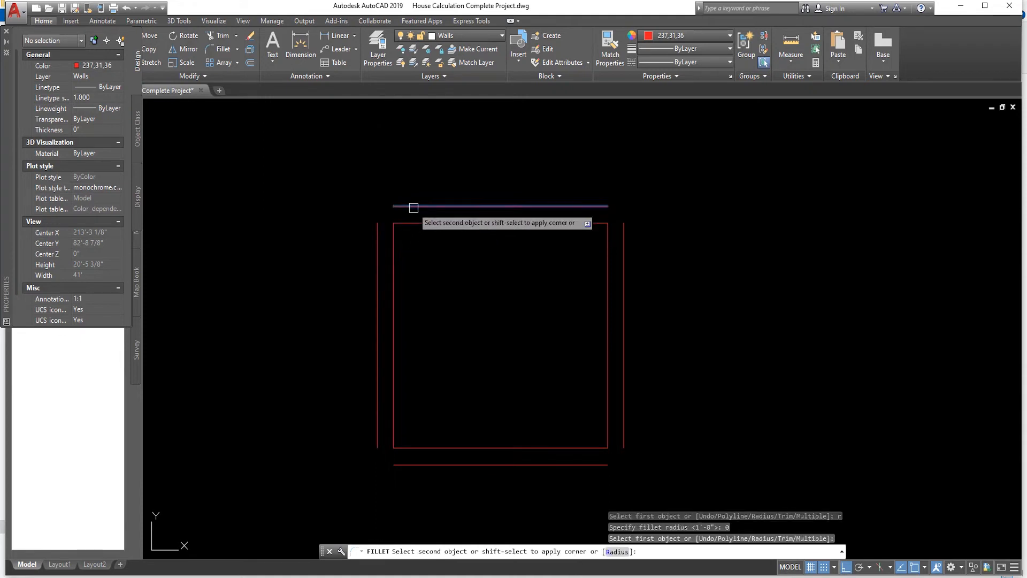
click(377, 227)
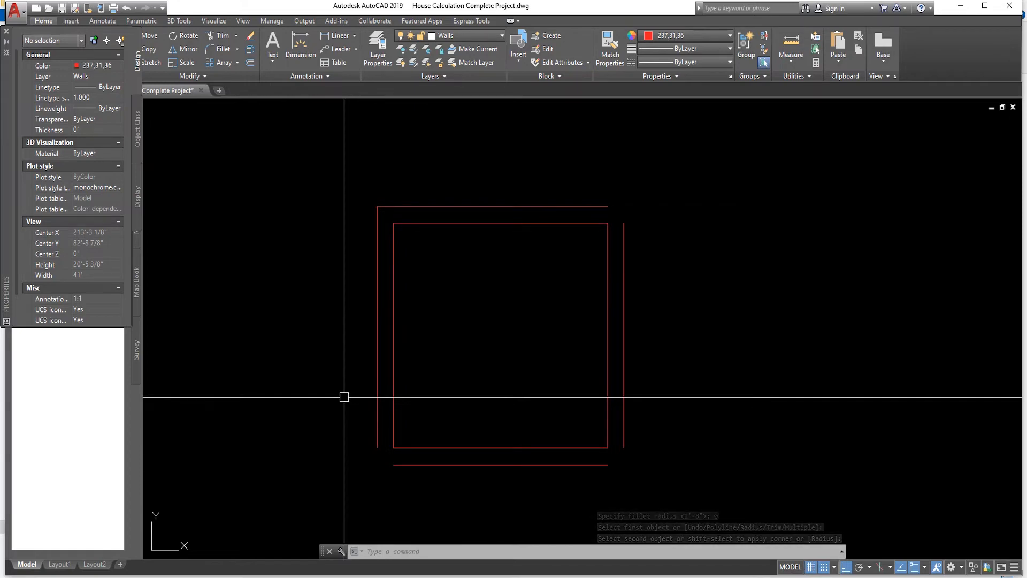
- Join the outer wall lines at the bottom-left, bottom-right and top-right corners with the zero-radius Fillet
key(Return)
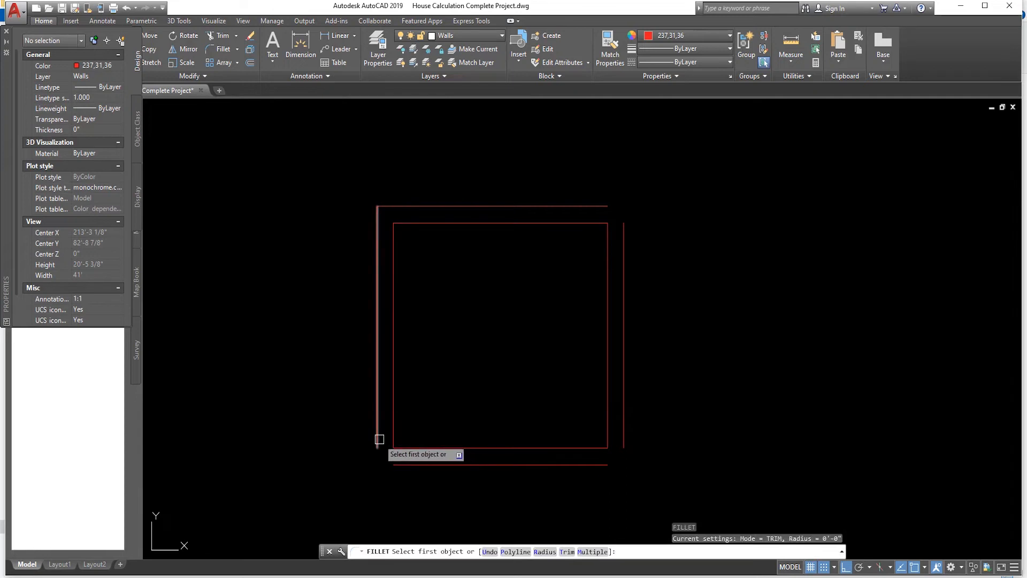
click(379, 439)
click(399, 465)
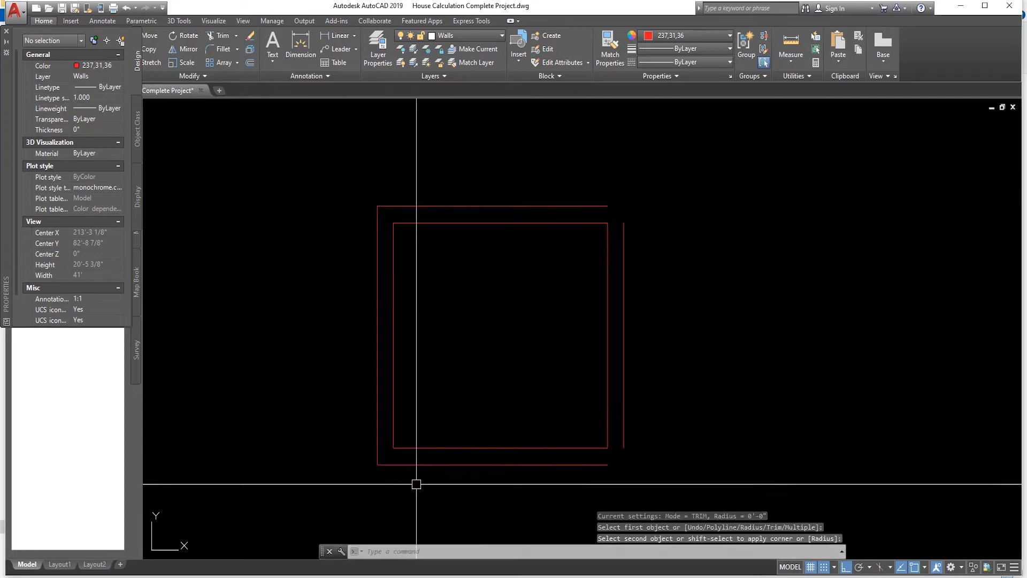
key(Return)
click(605, 465)
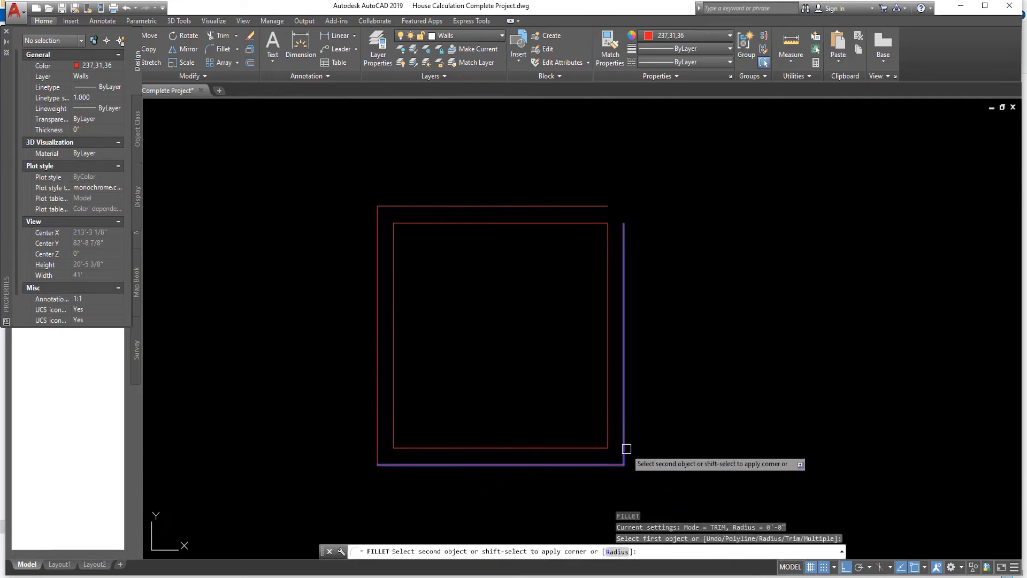
click(623, 447)
key(Return)
click(623, 228)
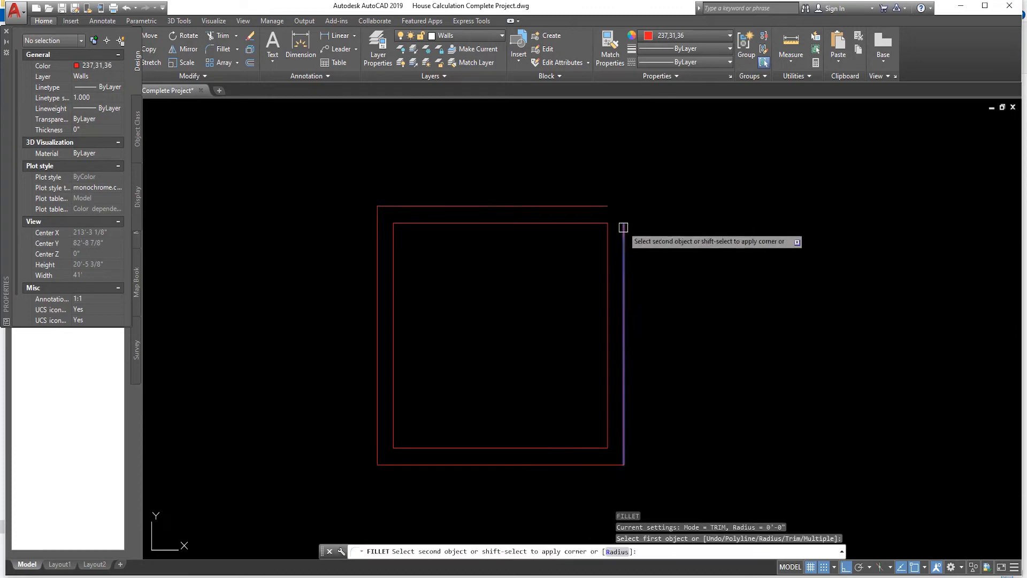
click(591, 208)
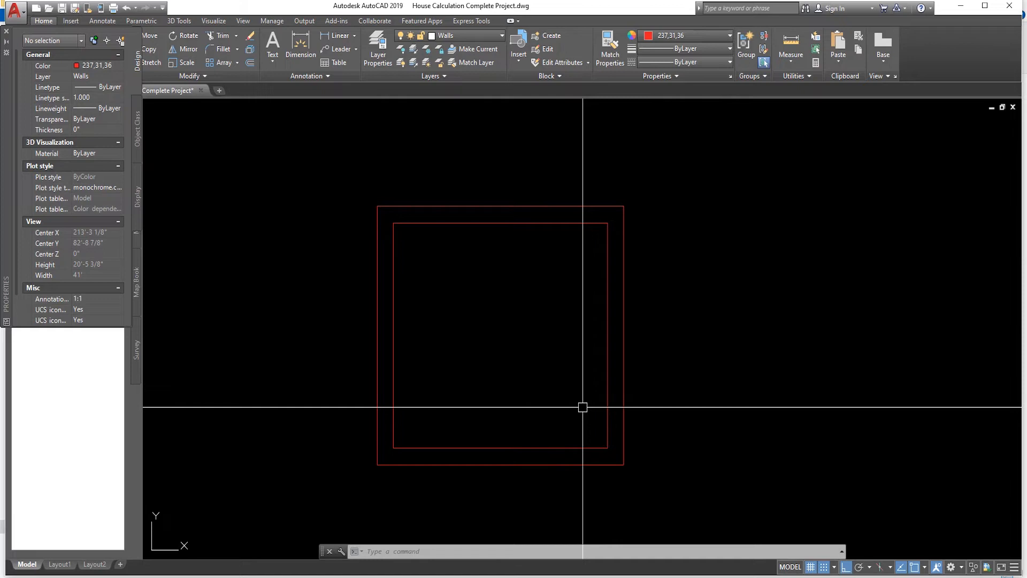
- Offset the room's inner left wall line 9" to the right, into the room
text(o)
key(Return)
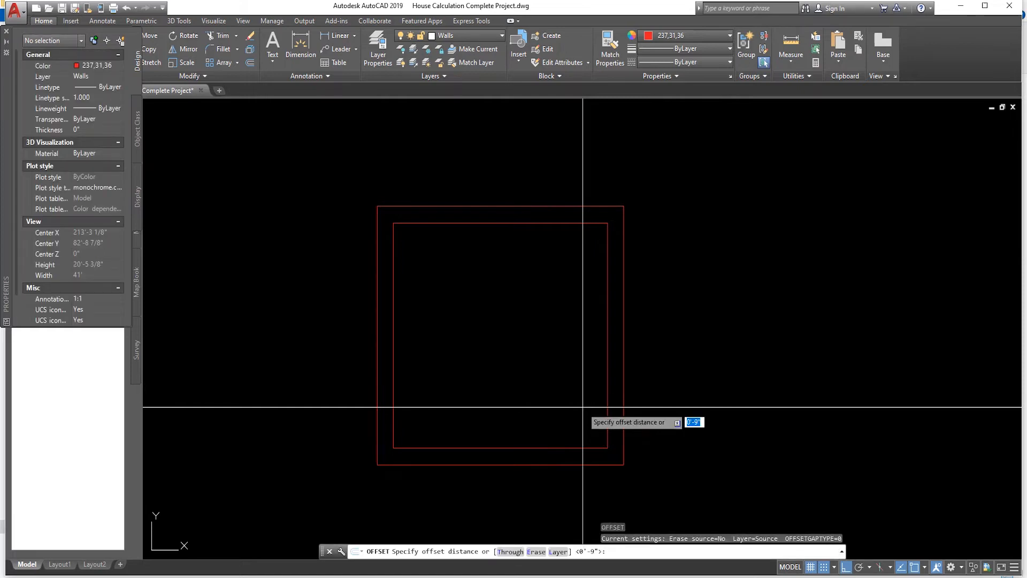
text(9)
key(Return)
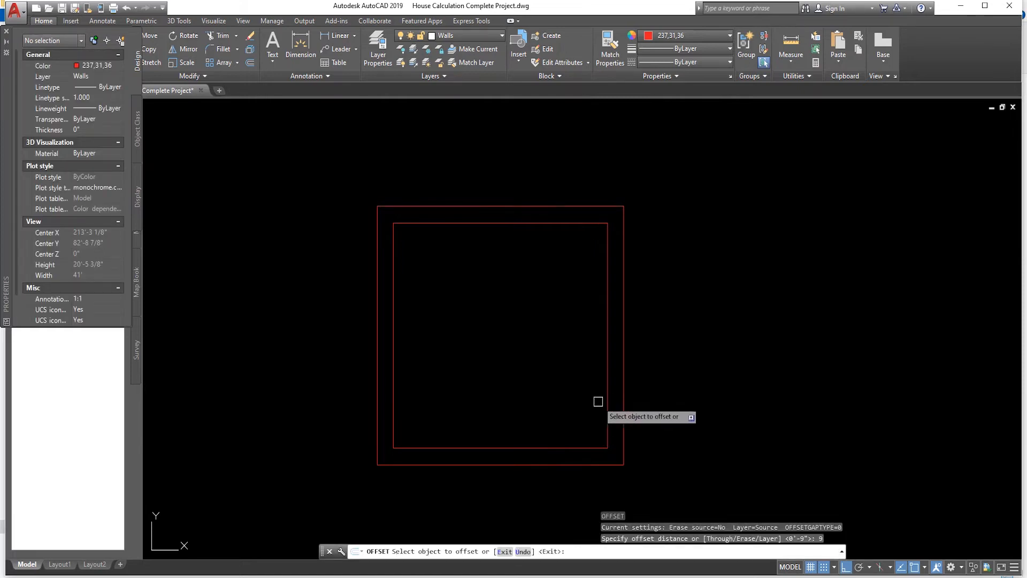
click(394, 410)
click(455, 410)
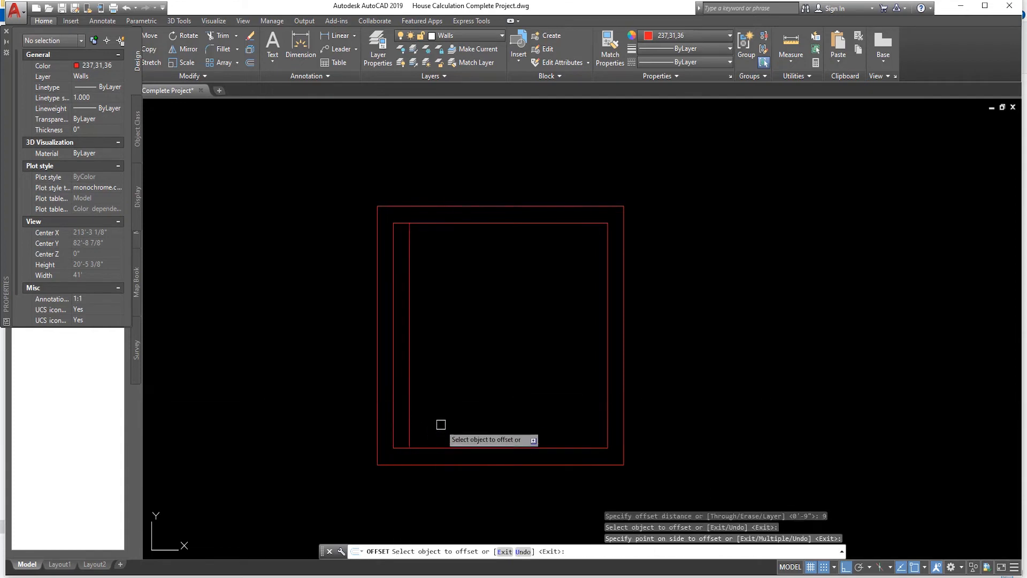
key(Return)
- Offset the new vertical line beside the inner left wall 3'6" to the right
key(Return)
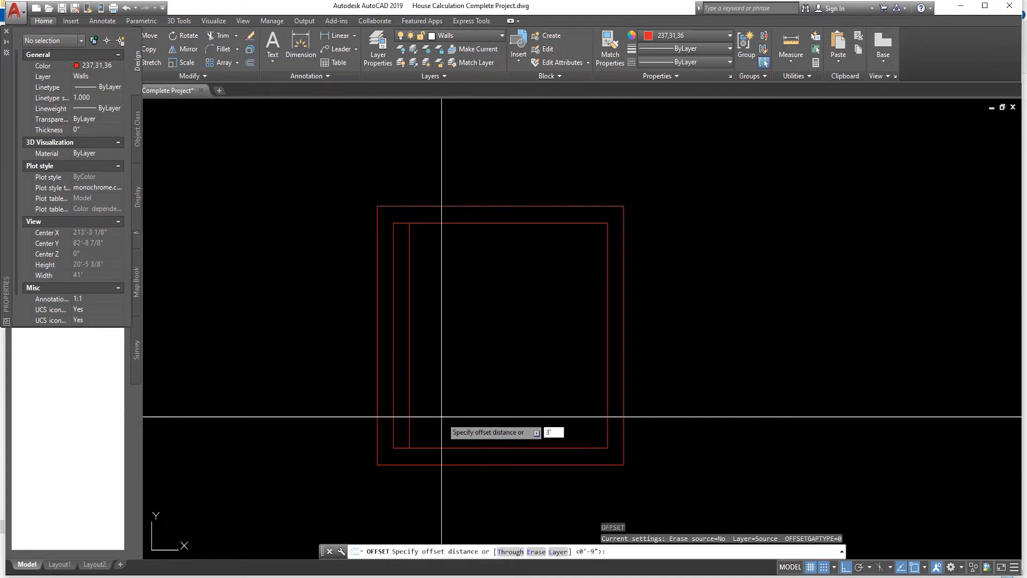
key(Return)
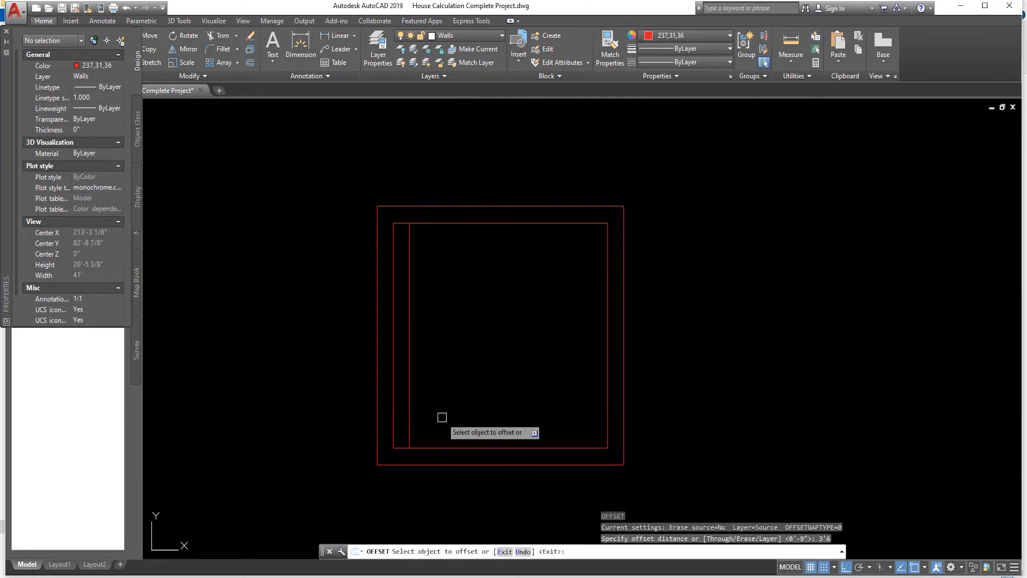
click(409, 412)
click(453, 410)
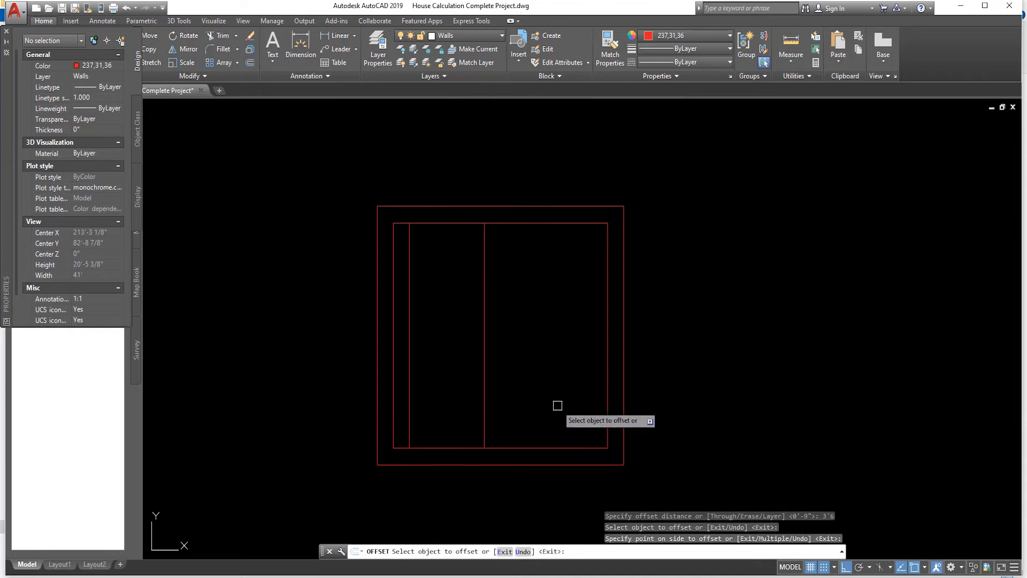
key(Return)
- Offset the middle vertical line 9" to the right and the inner right wall line 9" into the room
key(Return)
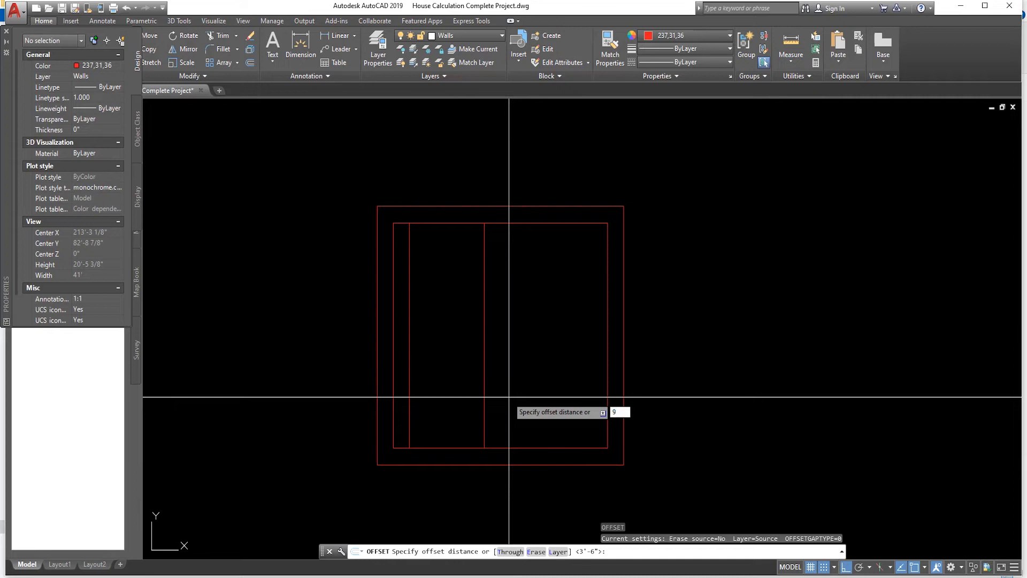
text(9)
key(Return)
click(485, 420)
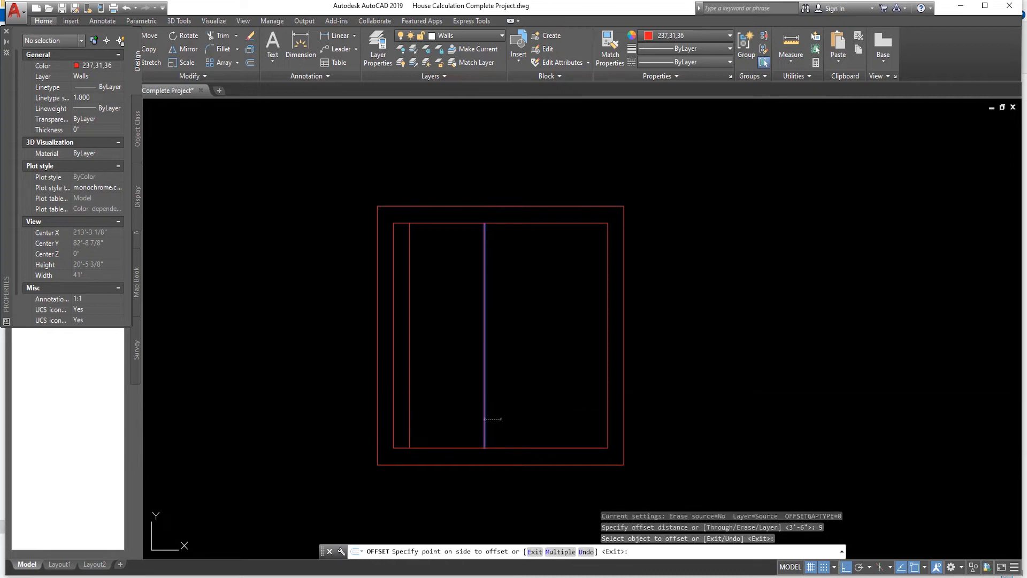
click(493, 420)
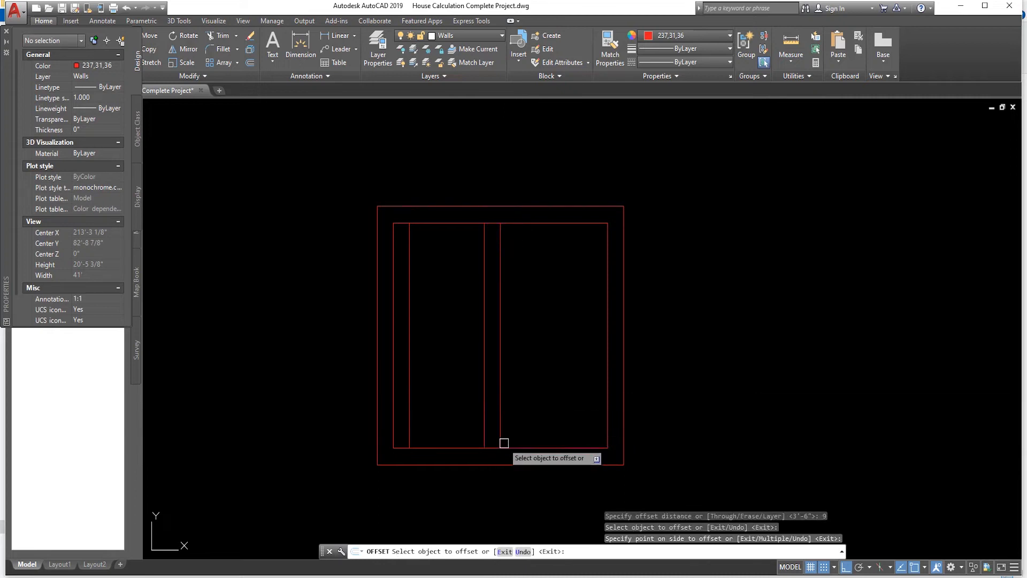
click(604, 417)
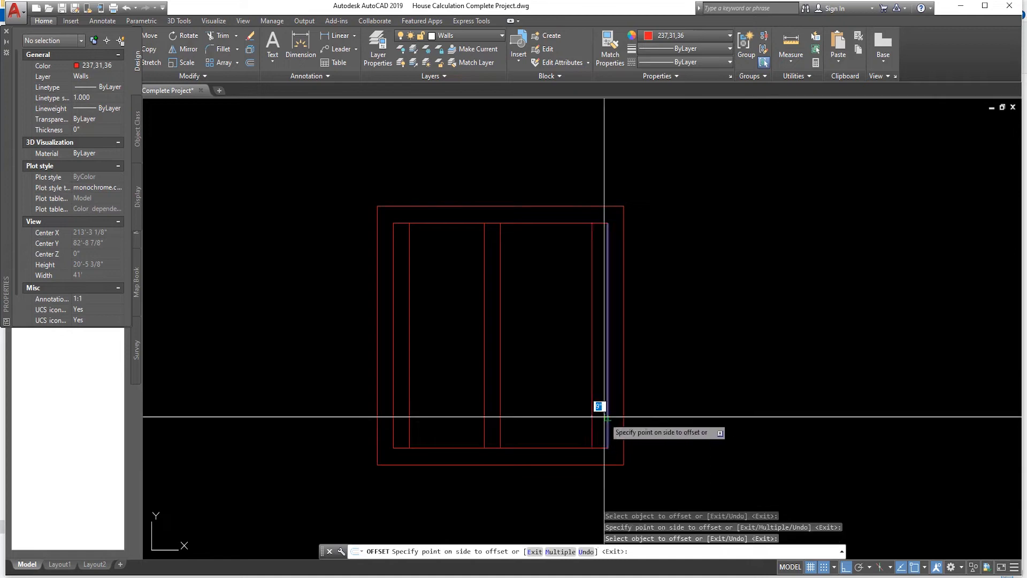
click(570, 428)
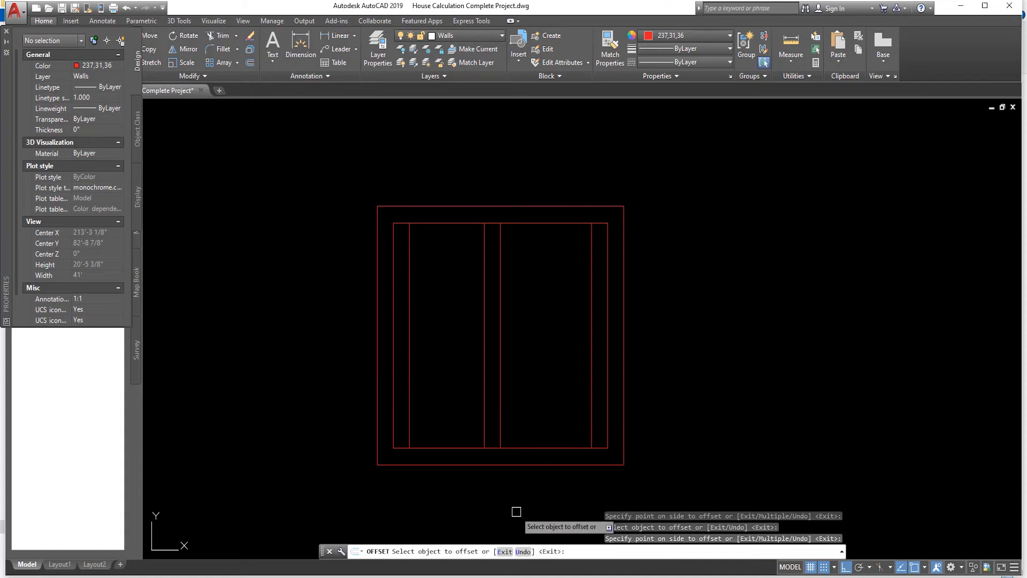
key(Escape)
key(Escape)
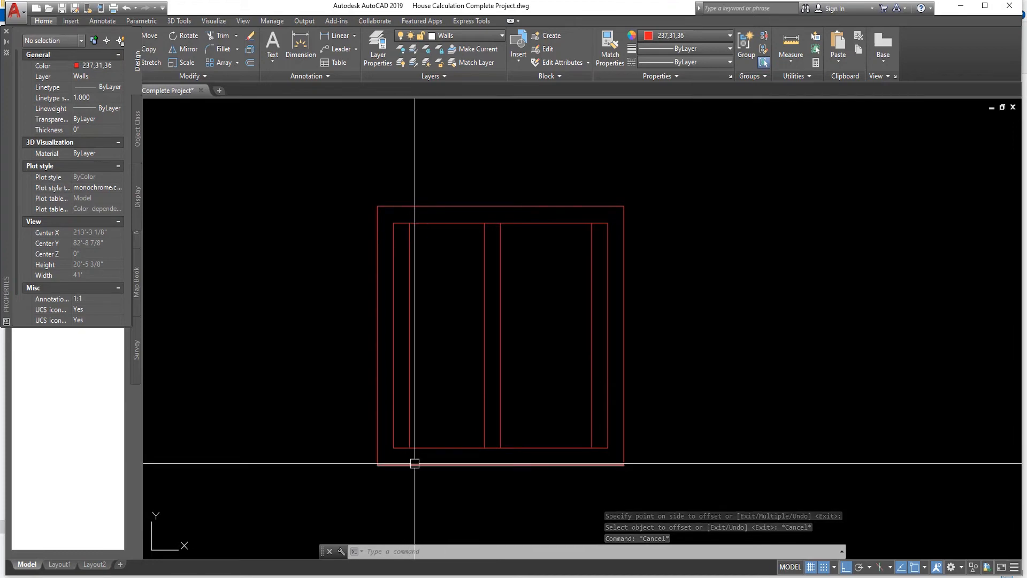
- Extend the lower ends of the four interior vertical lines to the outer bottom wall line
text(ex)
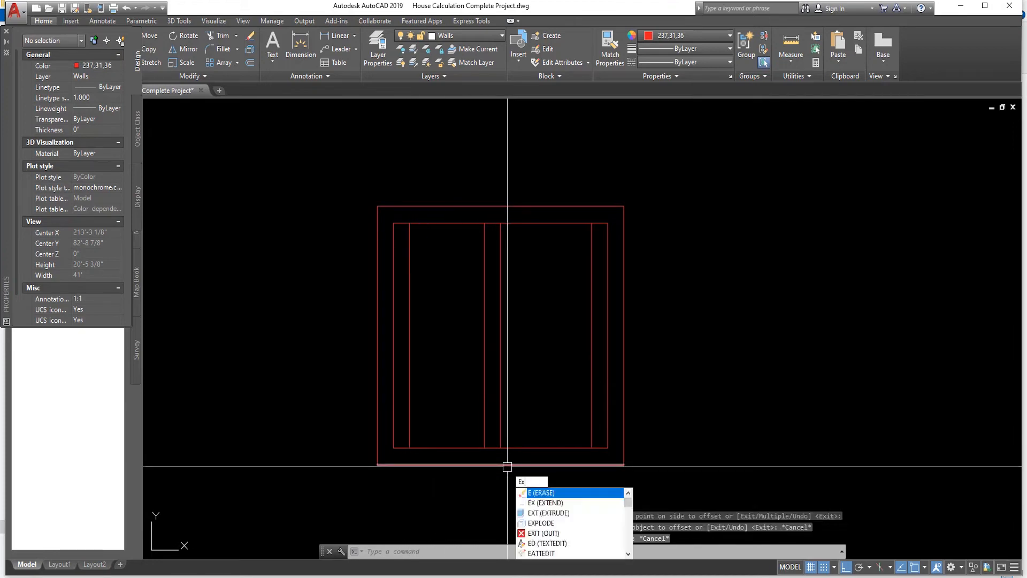
key(Return)
key(Return)
click(410, 420)
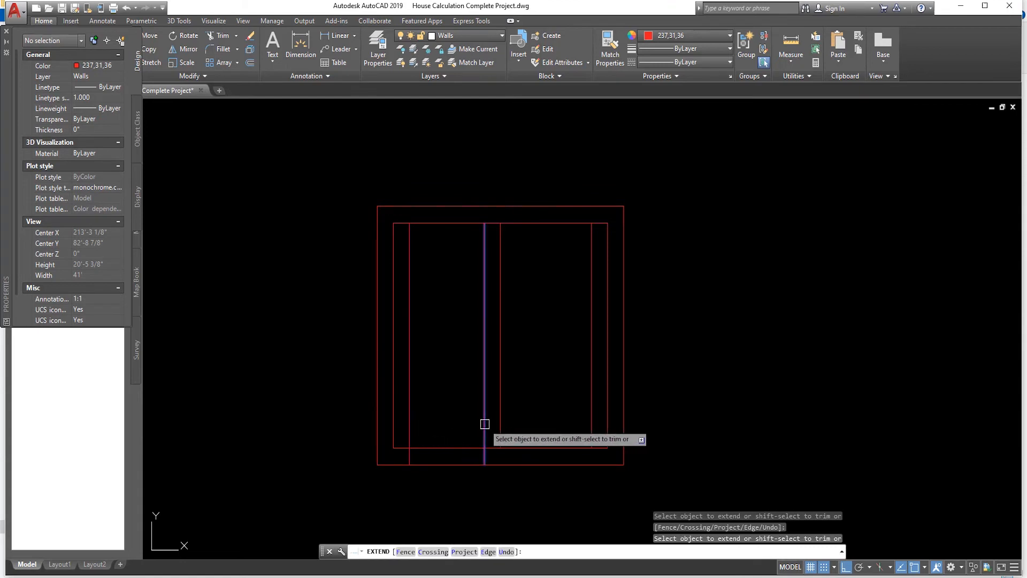
click(485, 424)
click(500, 425)
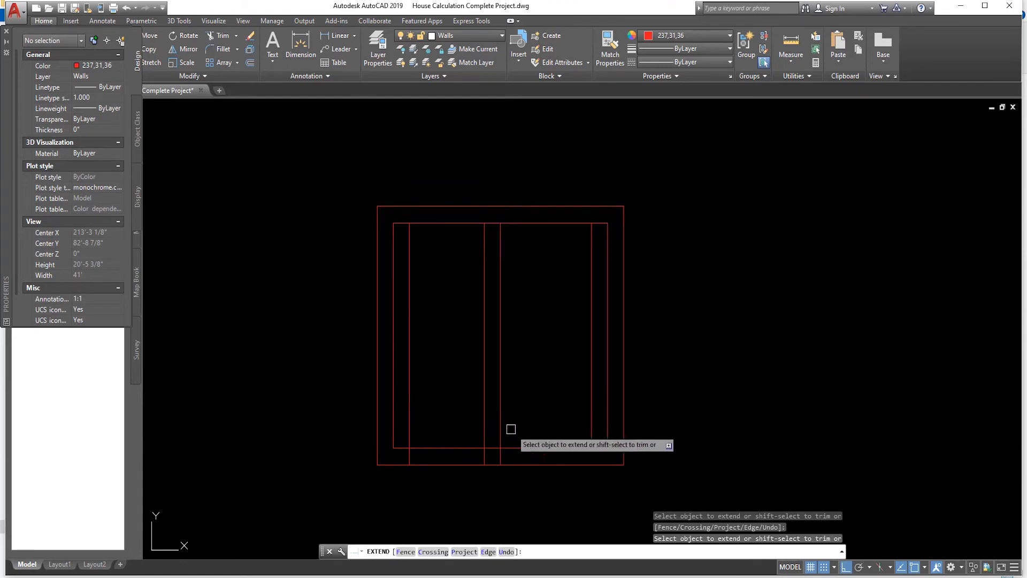
click(592, 425)
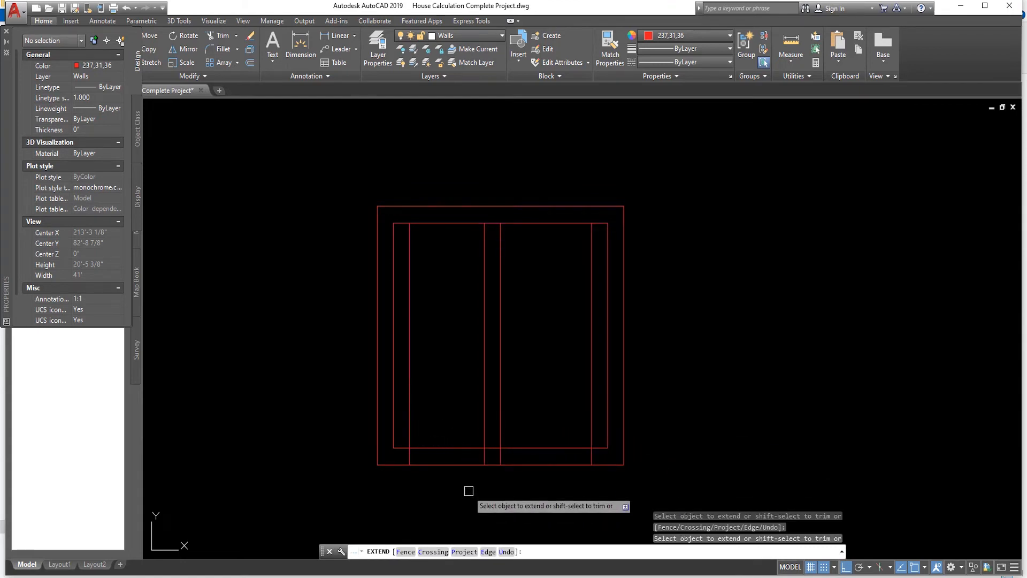
key(Escape)
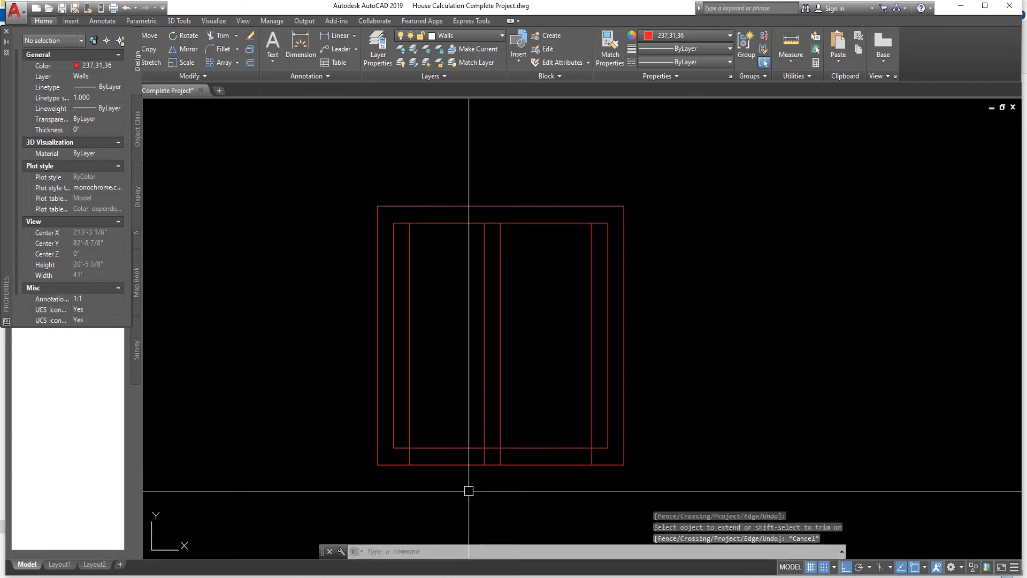
- Trim the four vertical lines inside the room, keeping only their short segments within the bottom wall
key(Return)
key(Return)
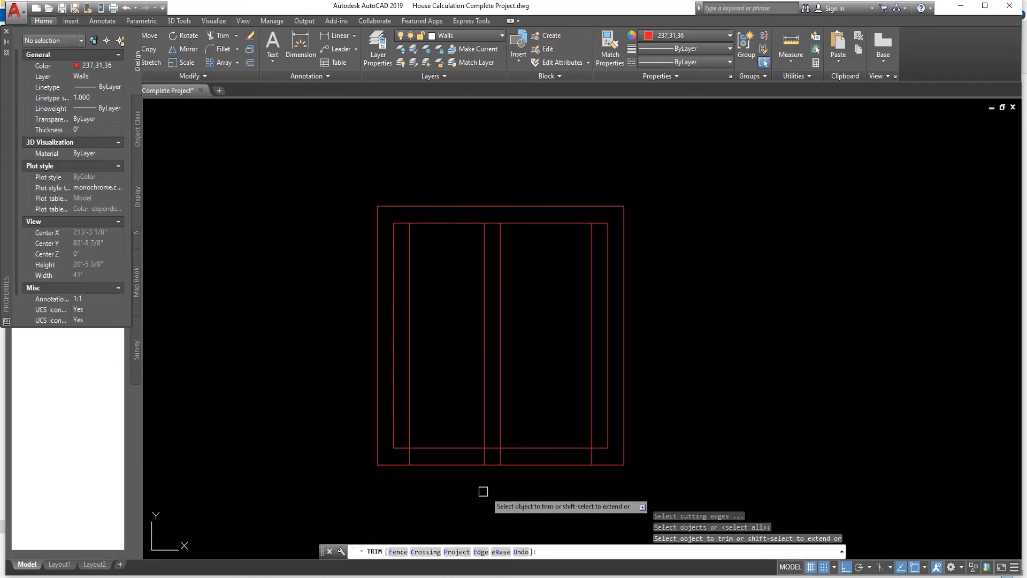
click(412, 405)
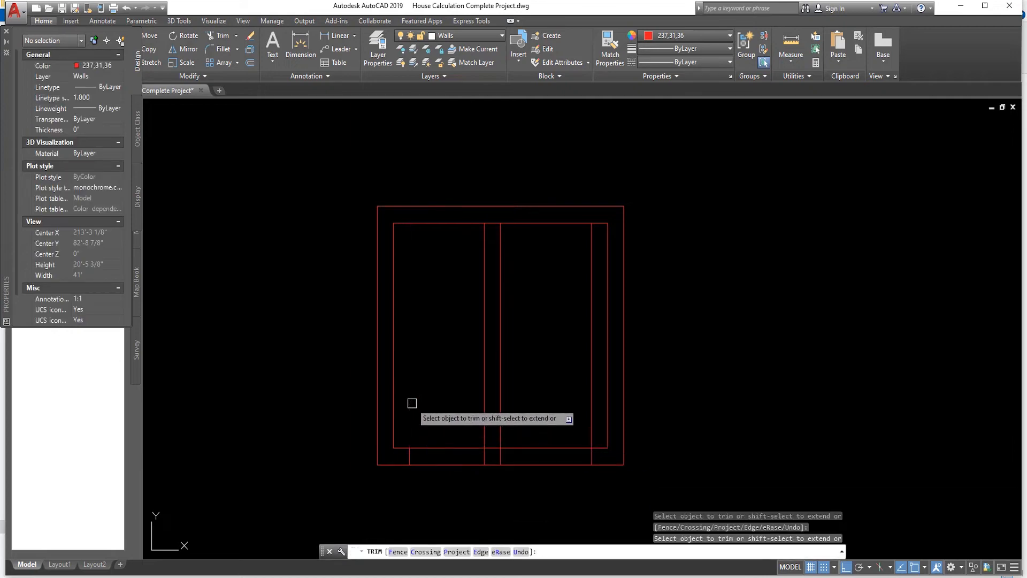
click(485, 398)
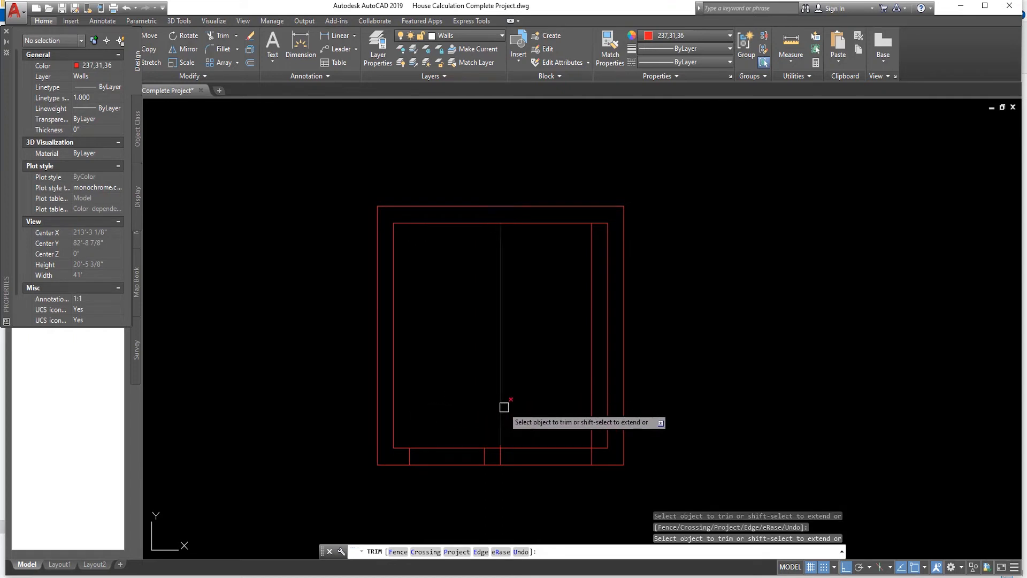
click(500, 406)
click(591, 409)
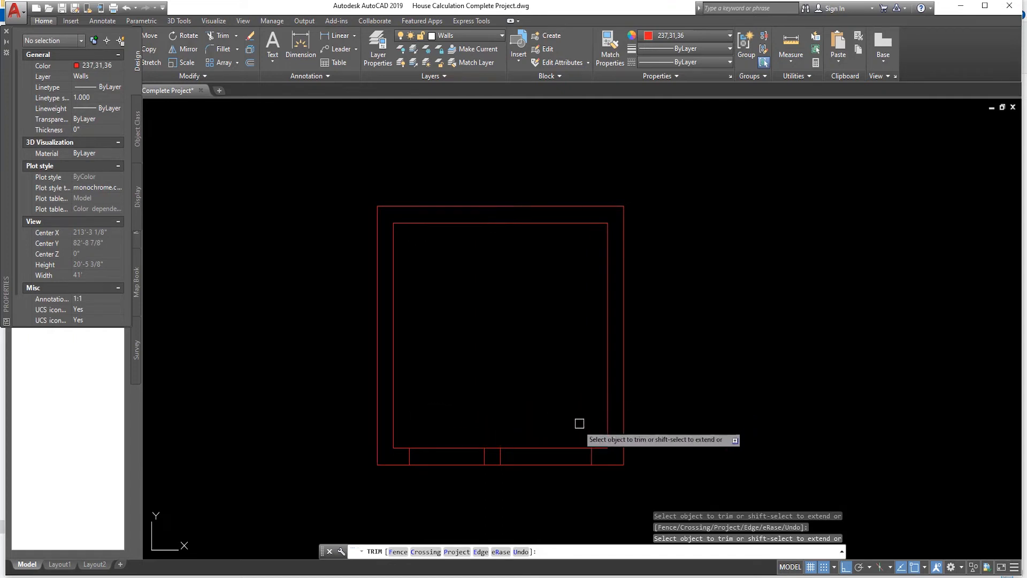
- Trim the inner and outer lines of the lower wall to cut the door opening
click(442, 448)
click(444, 465)
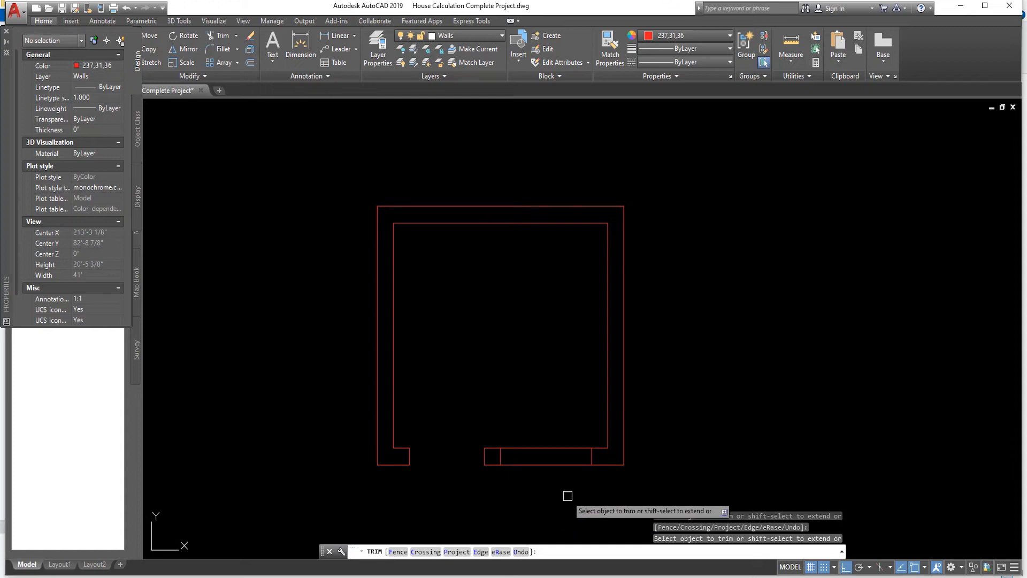
key(Return)
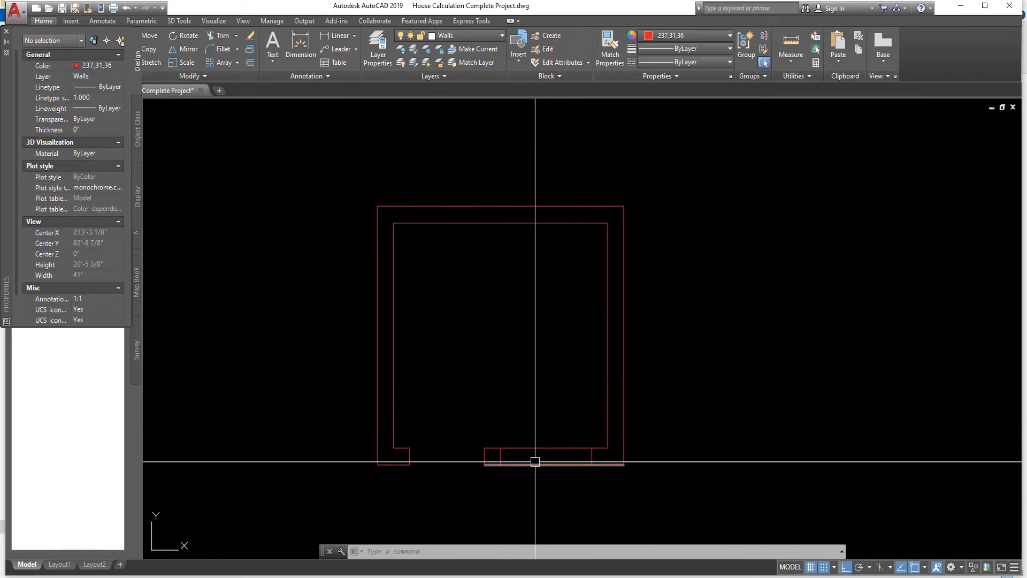
- Offset the lower wall's inner line outward by 3 inches, and offset the resulting line by the same distance to form the window lines
key(Return)
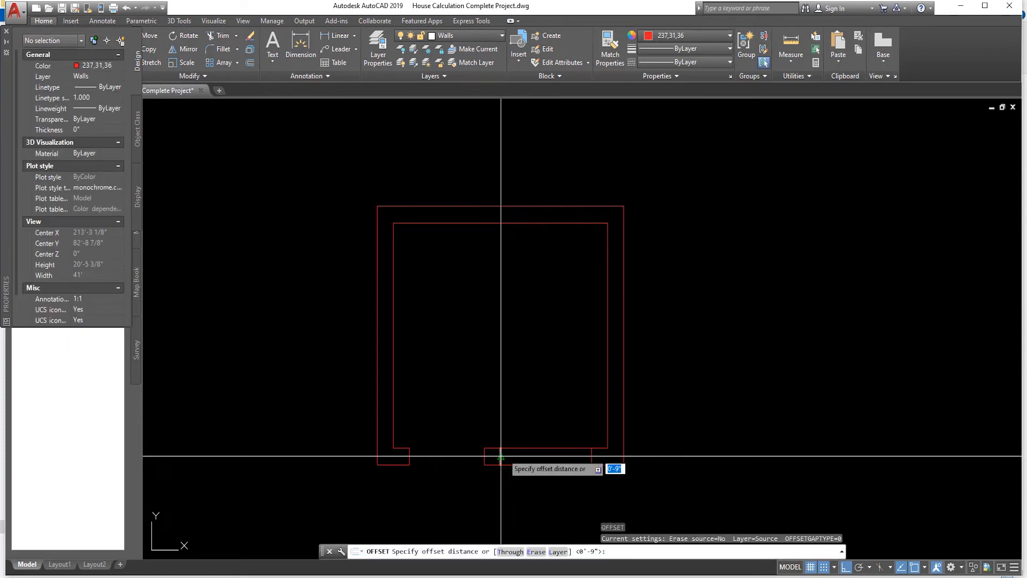
scroll(544, 462, up, 4)
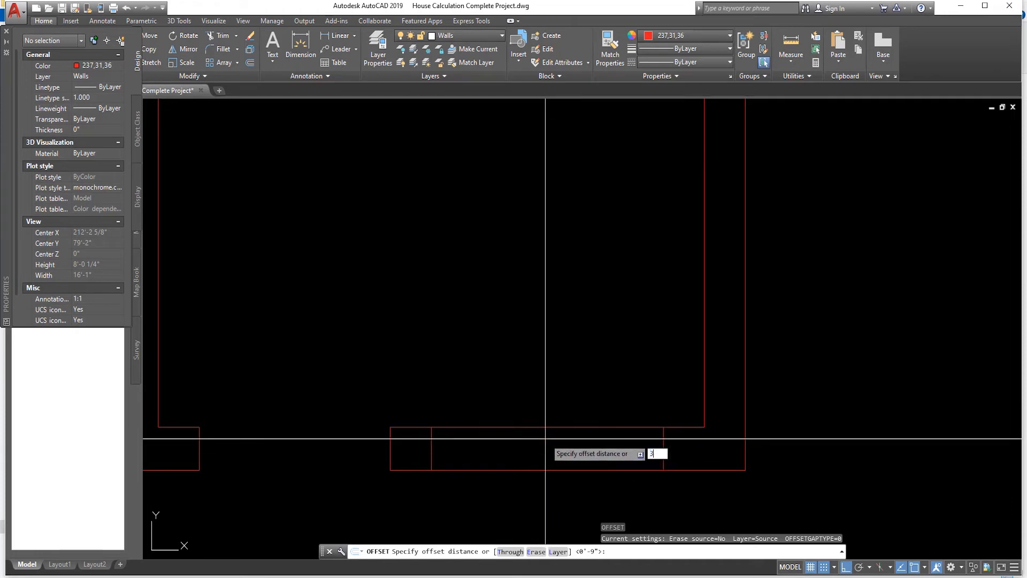
key(Return)
click(544, 426)
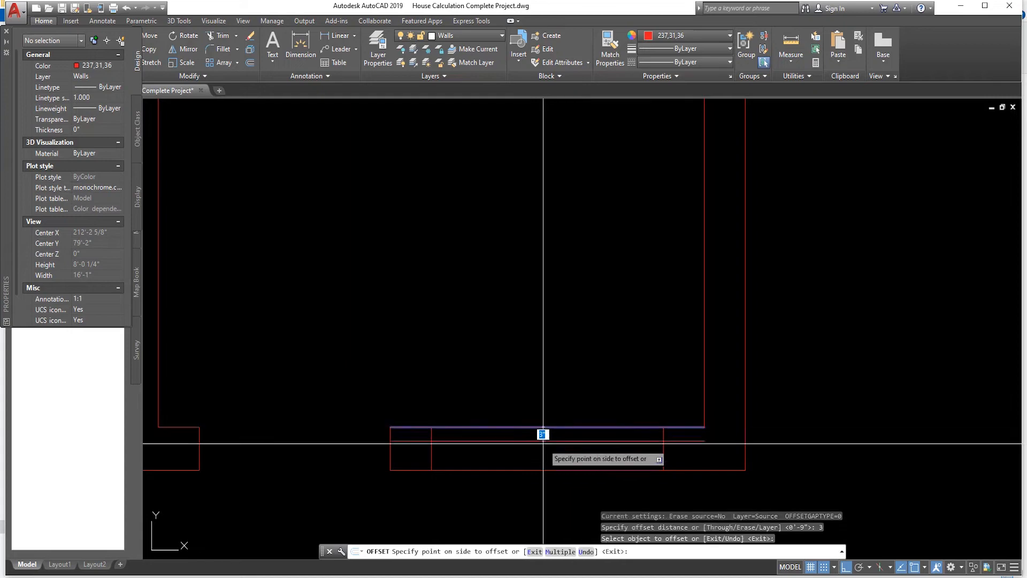
click(541, 450)
click(553, 441)
click(548, 460)
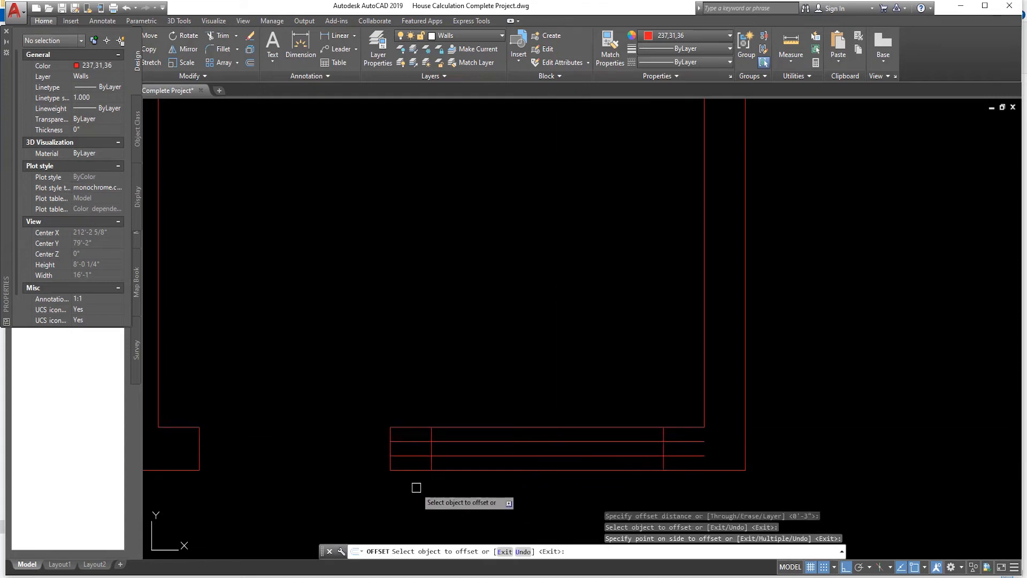
key(Escape)
key(Escape)
key(Escape)
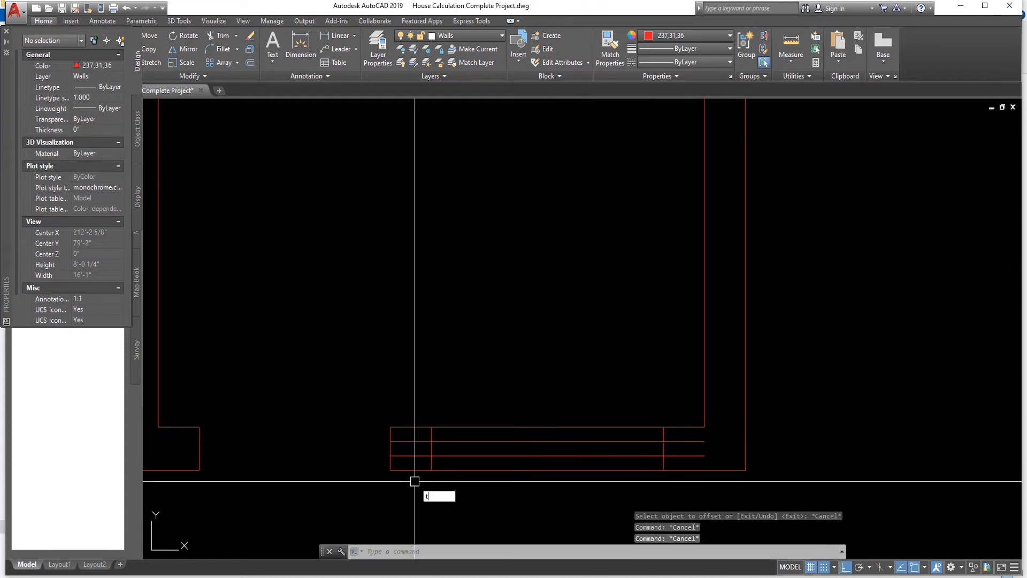
- Trim the two middle window lines where they run past the window's side lines into the wall at both ends
key(Return)
key(Return)
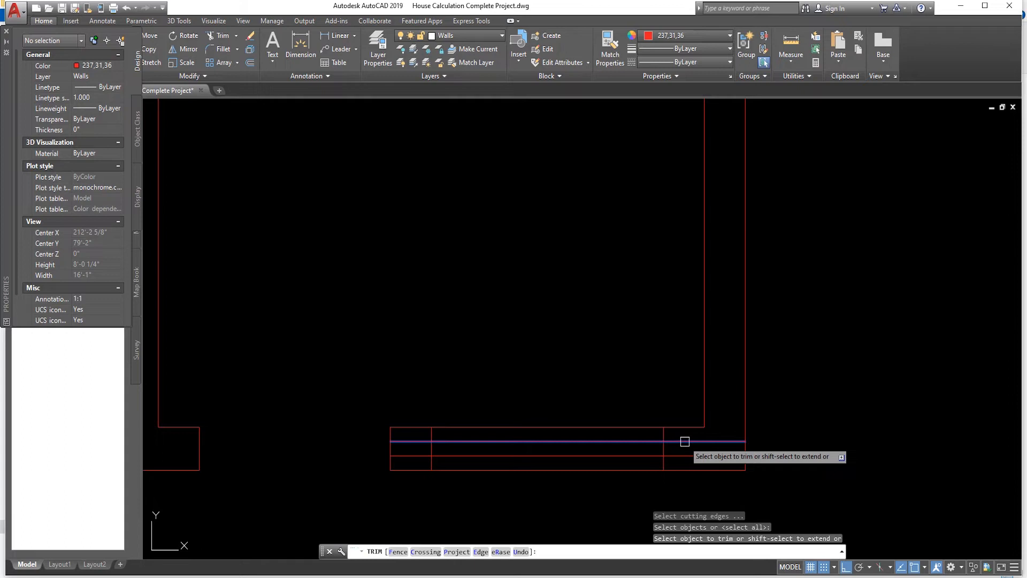
click(685, 442)
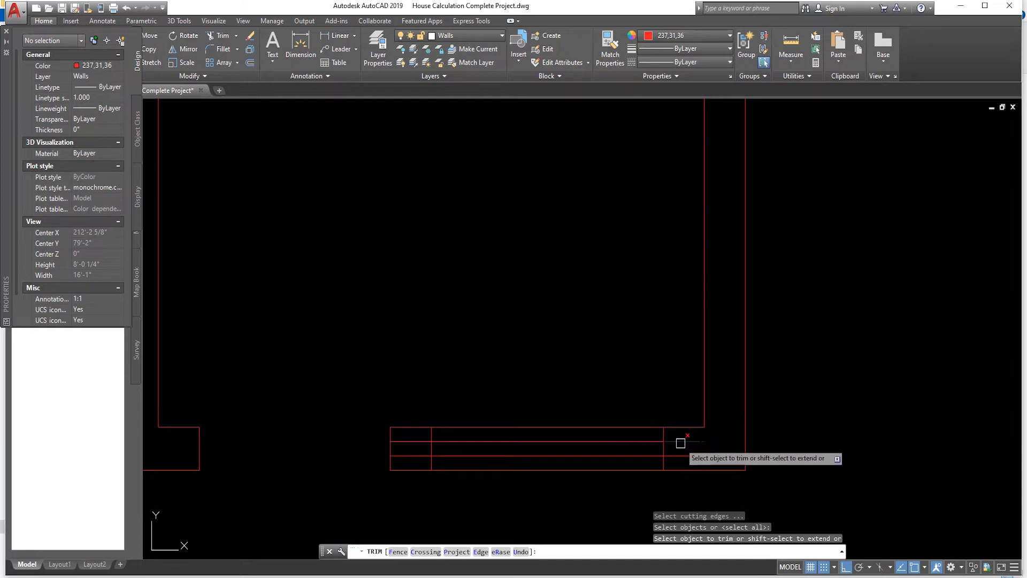
click(680, 442)
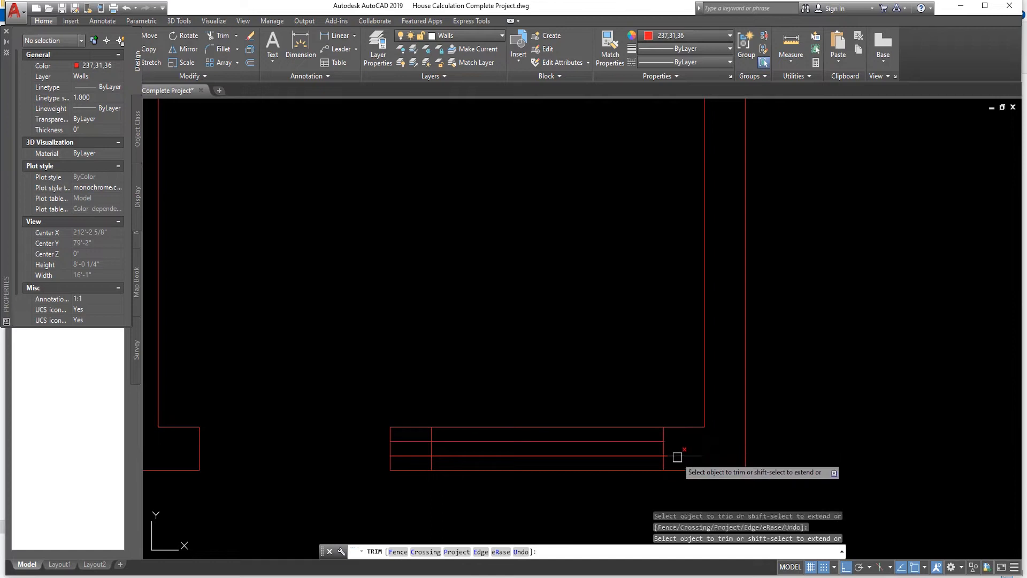
click(419, 442)
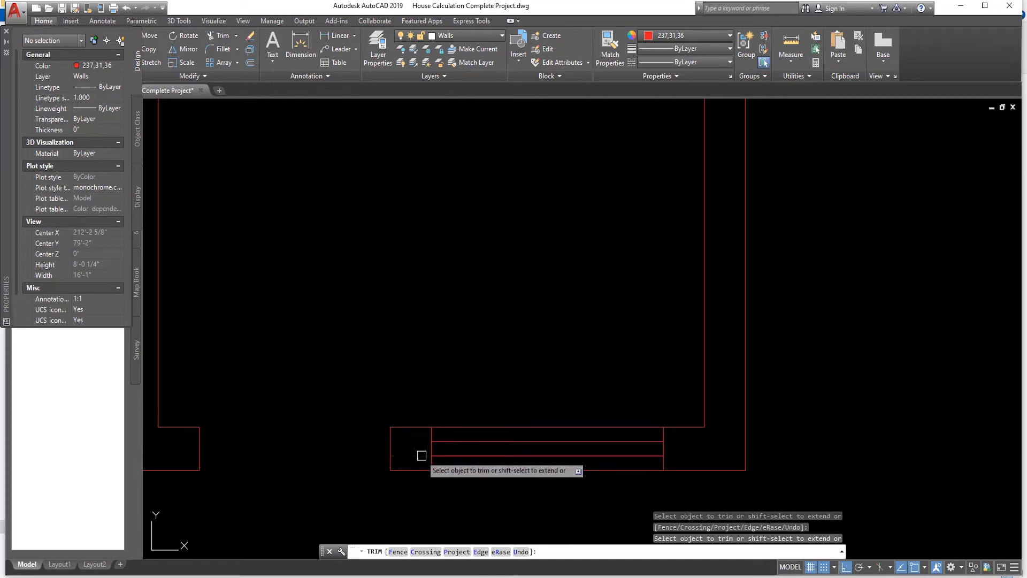
click(421, 455)
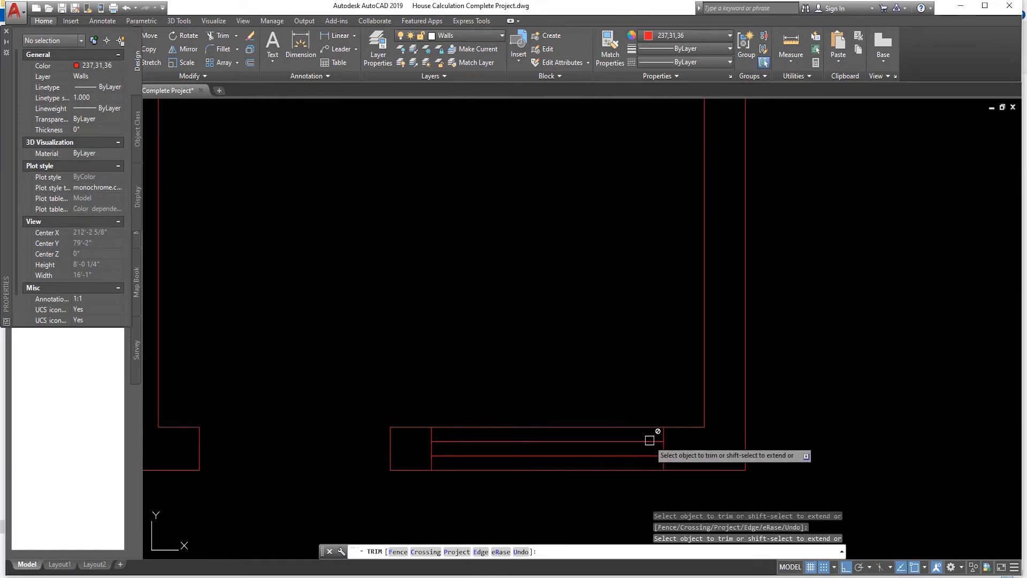
shift+click(644, 442)
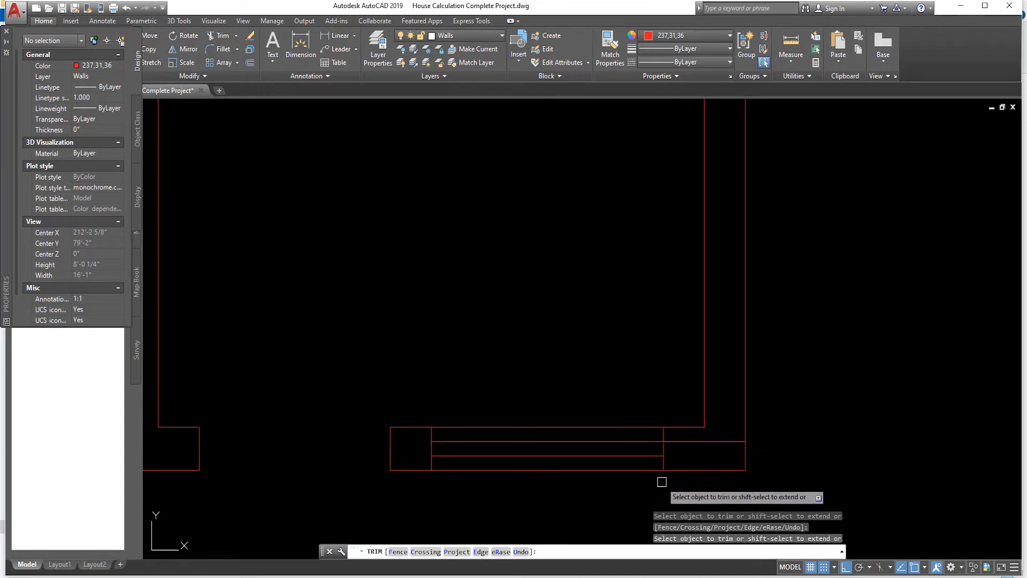
click(693, 441)
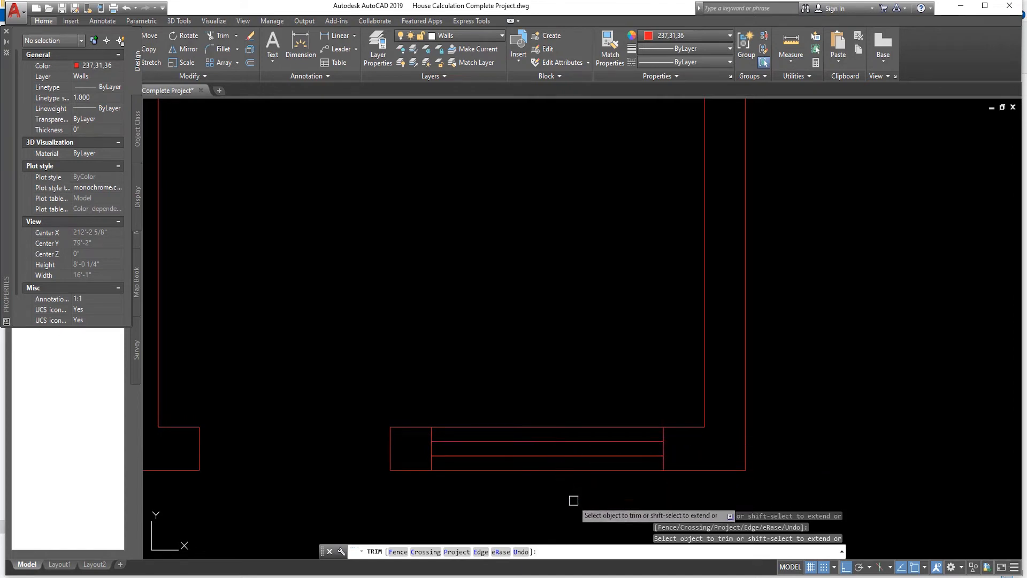
key(Return)
- Draw the door leaf as a vertical 3'6 line up from the outer corner of the door opening's left jamb
scroll(480, 454, down, 4)
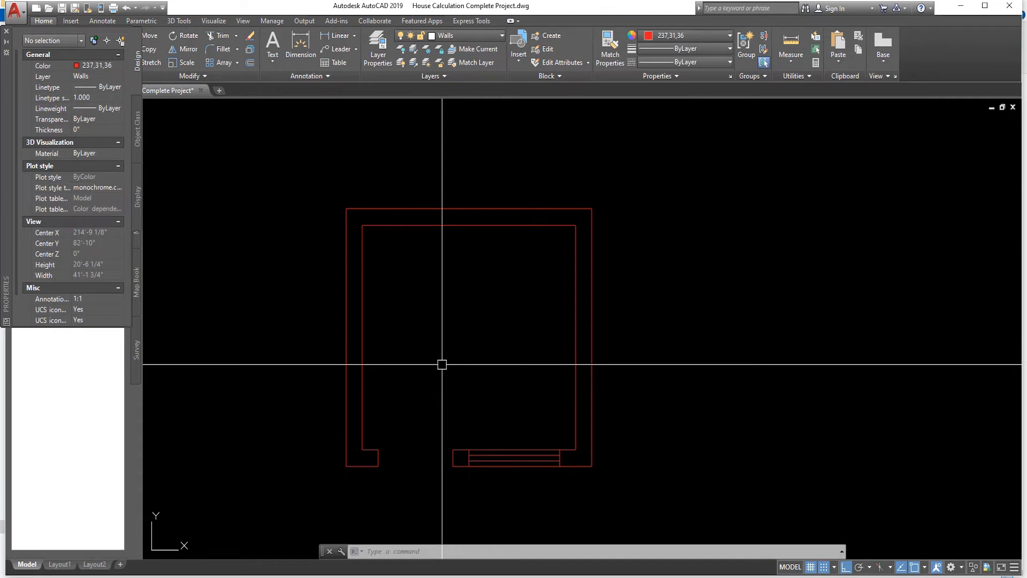
scroll(442, 365, down, 2)
scroll(375, 369, up, 2)
text(l)
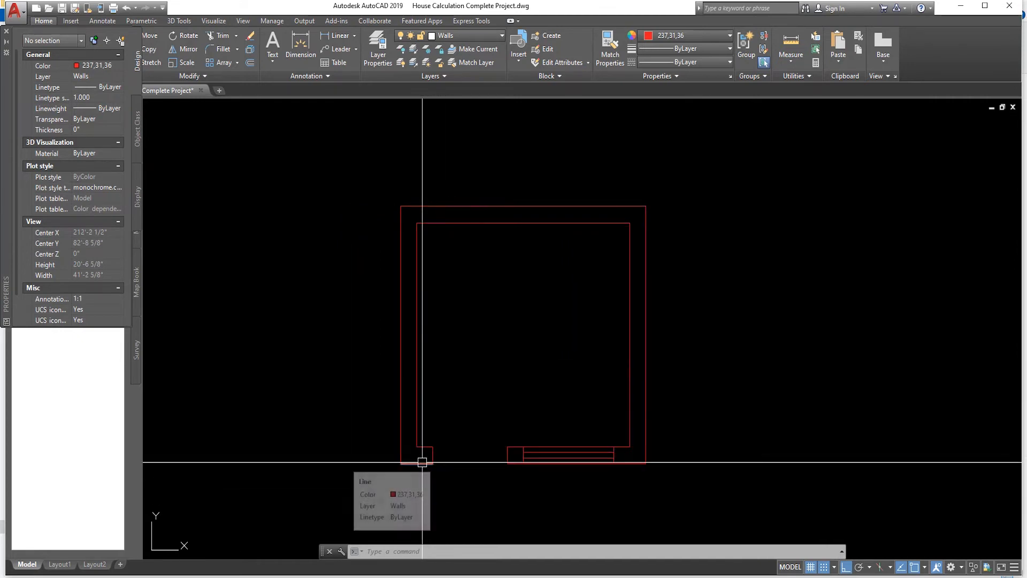
key(Return)
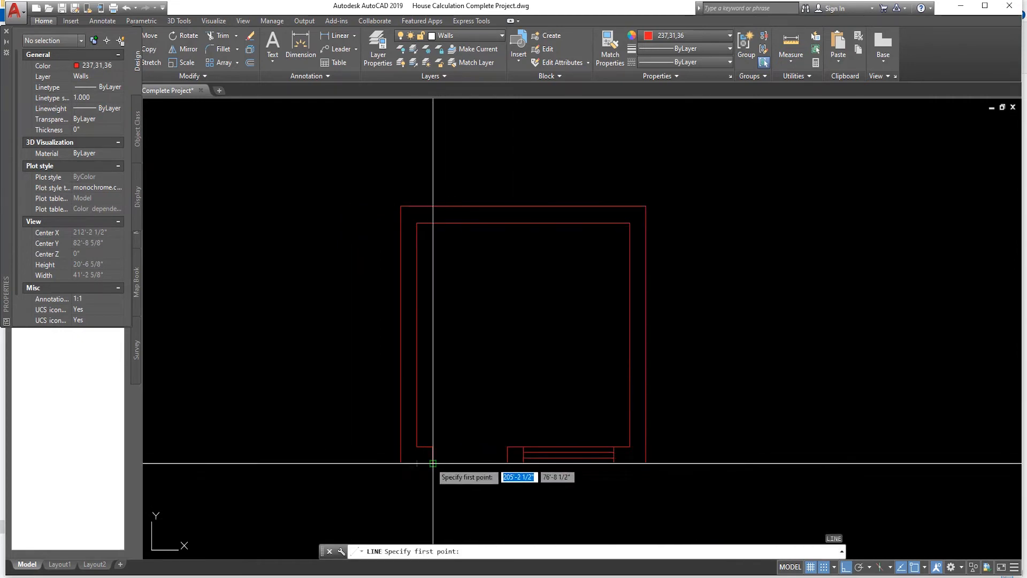
click(417, 463)
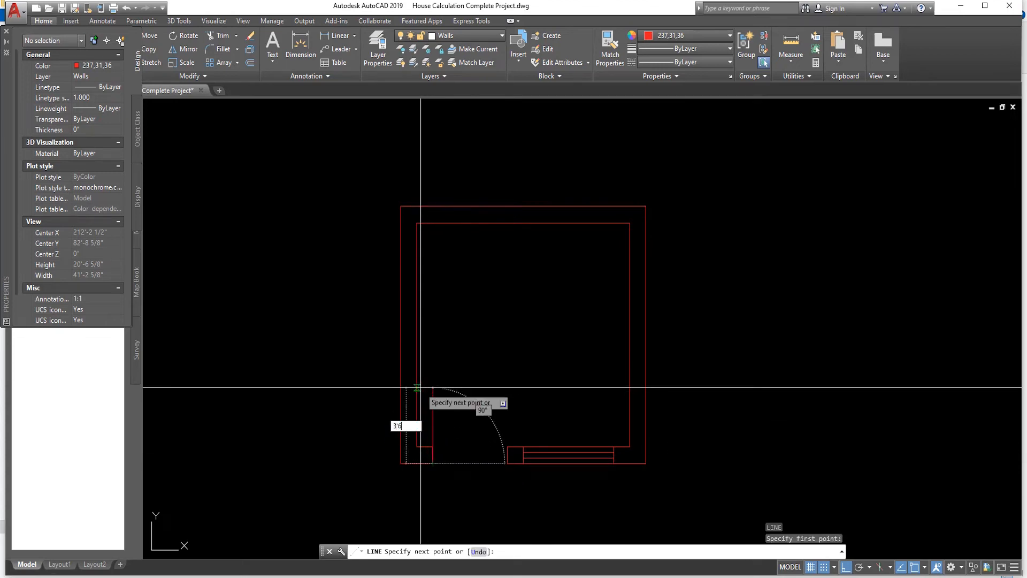
text(3'6)
key(Return)
key(Escape)
key(Escape)
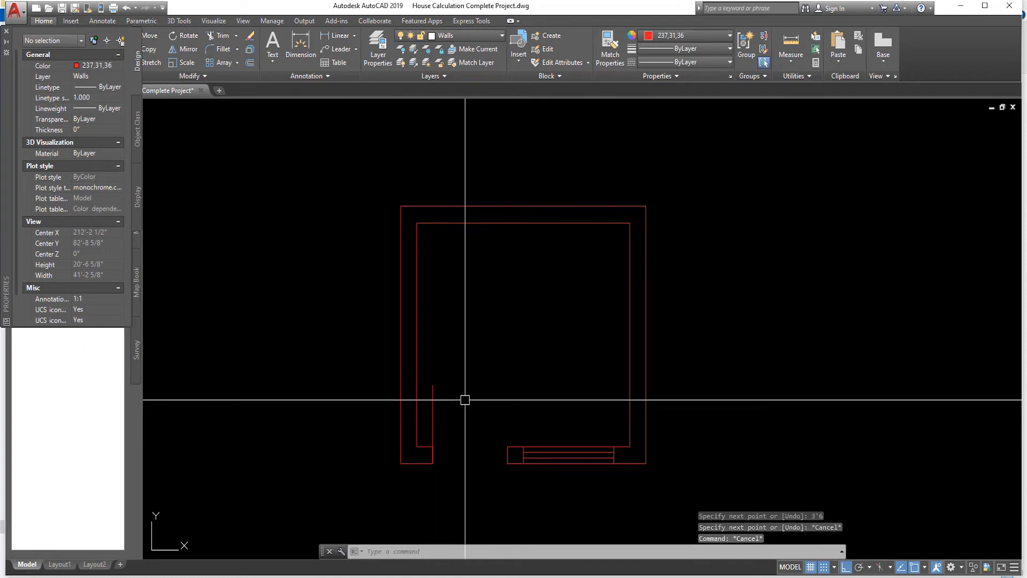
- Draw a three-point door swing arc from the leaf's upper end to the inner corner of the opposite jamb
text(a)
key(Return)
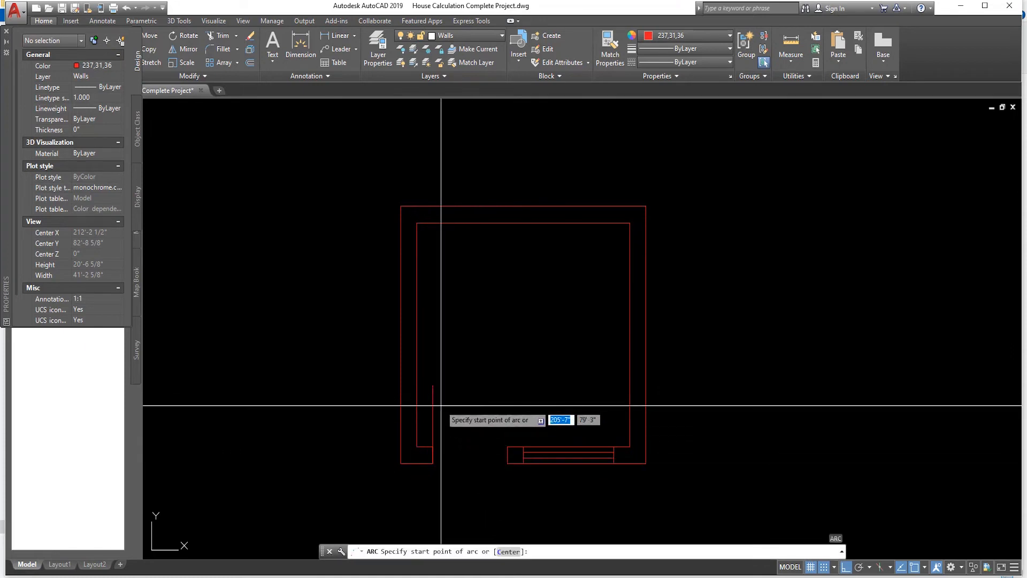
click(432, 384)
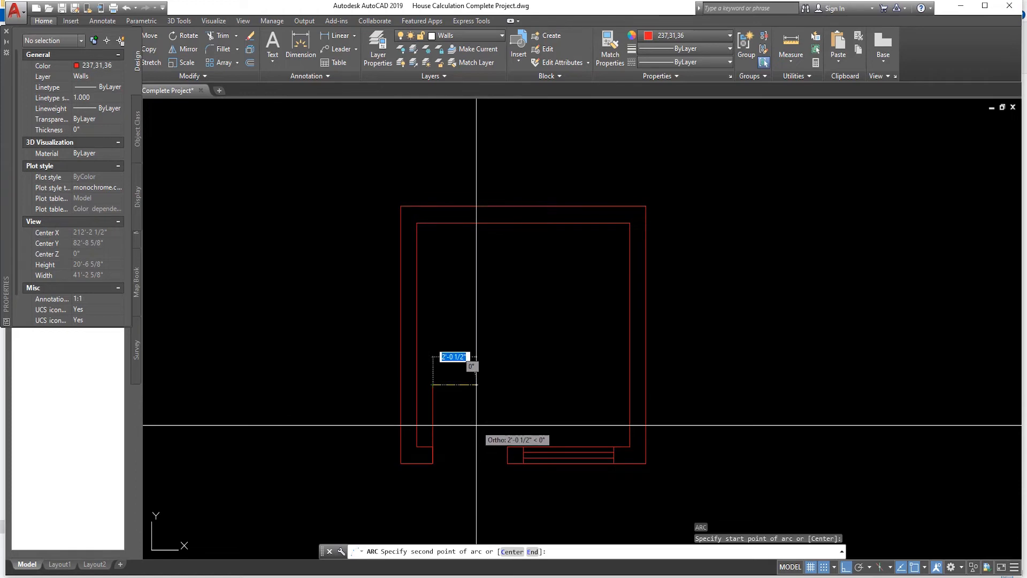
click(494, 396)
click(508, 445)
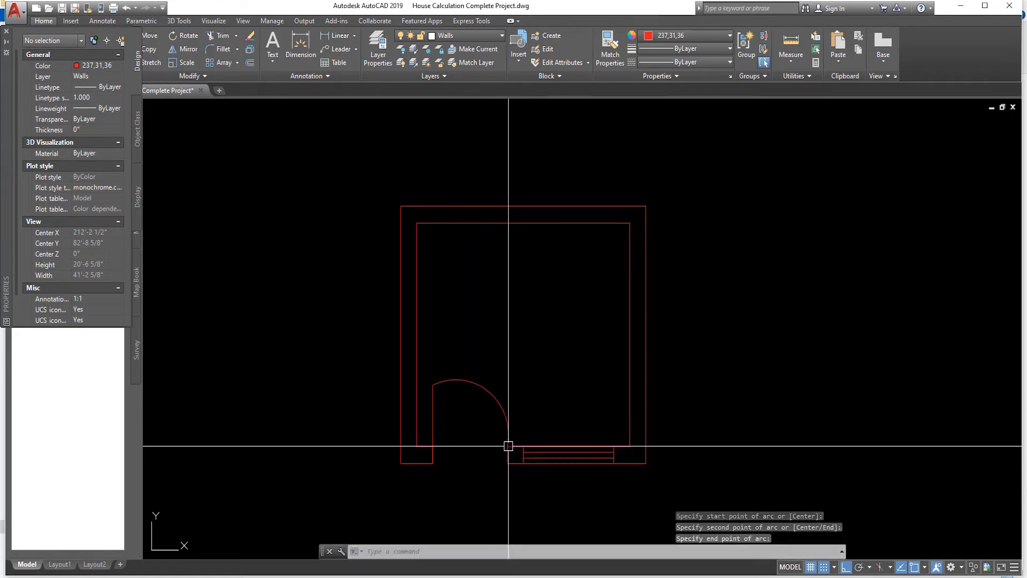
key(Escape)
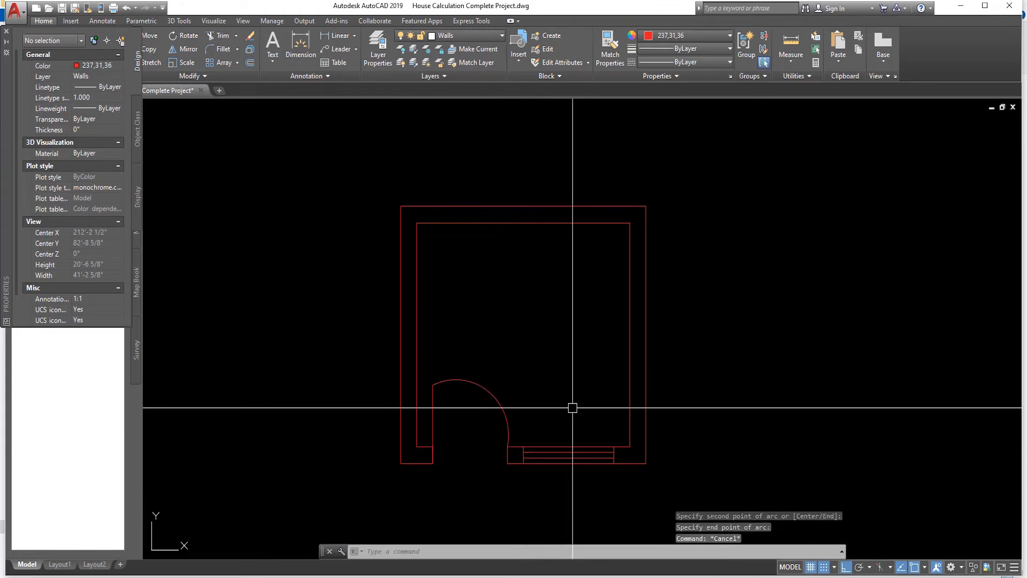
- Flatten the door swing arc by stretching its midpoint slightly inward
click(489, 391)
click(489, 391)
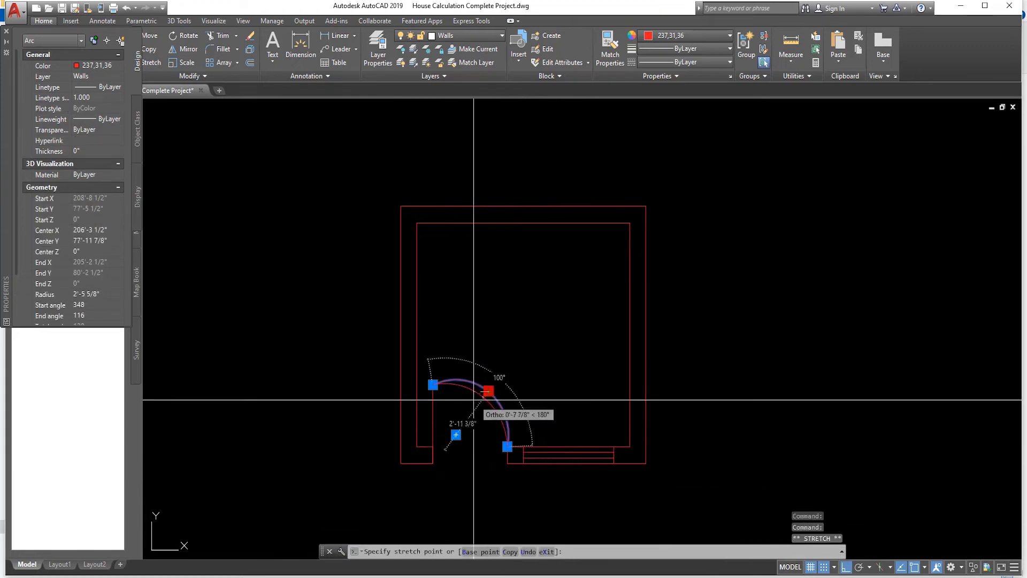
click(483, 399)
key(Escape)
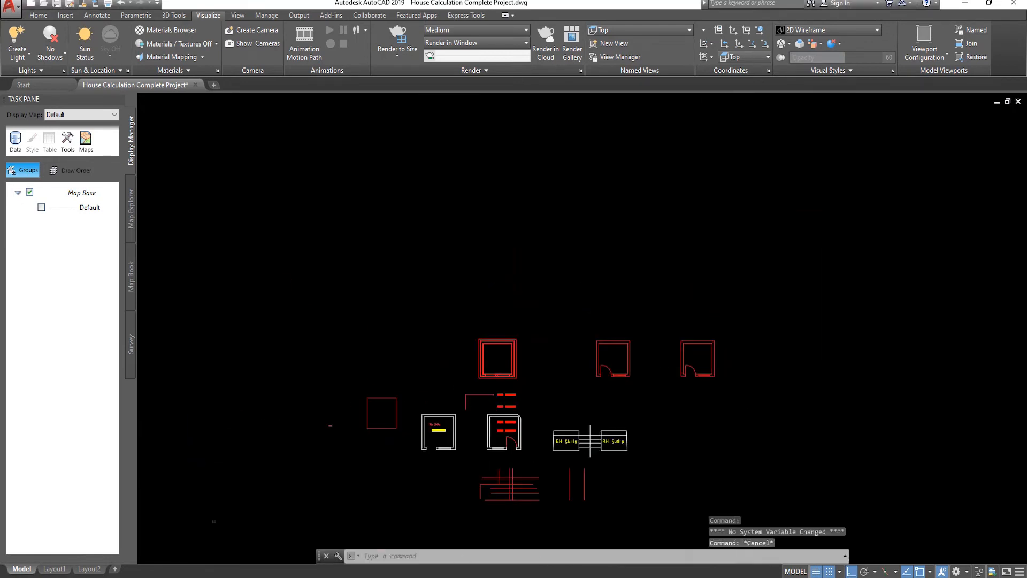
- Erase the door leaf and swing arc from the rightmost copy of the room plan
scroll(628, 374, up, 10)
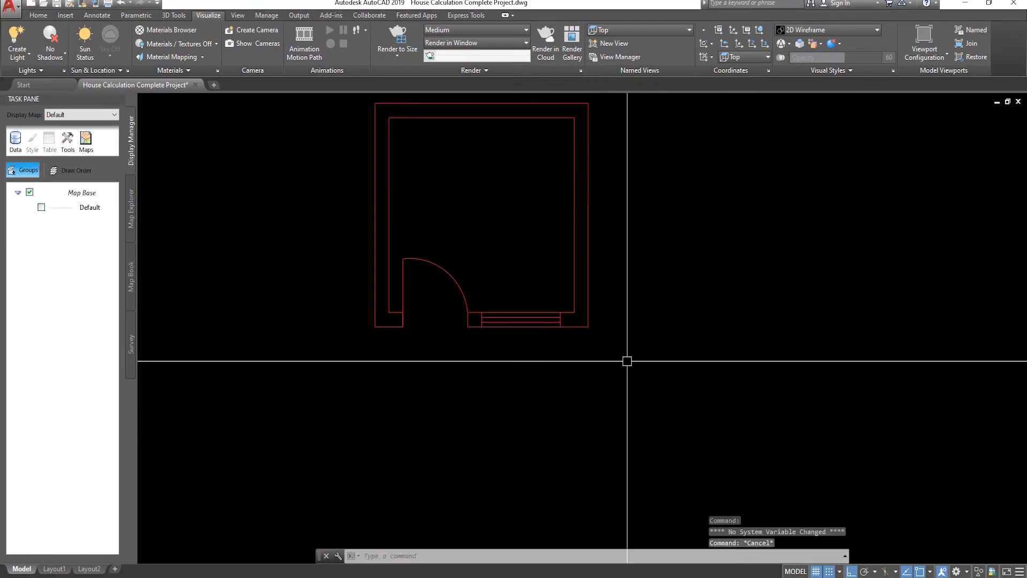
click(532, 176)
click(359, 294)
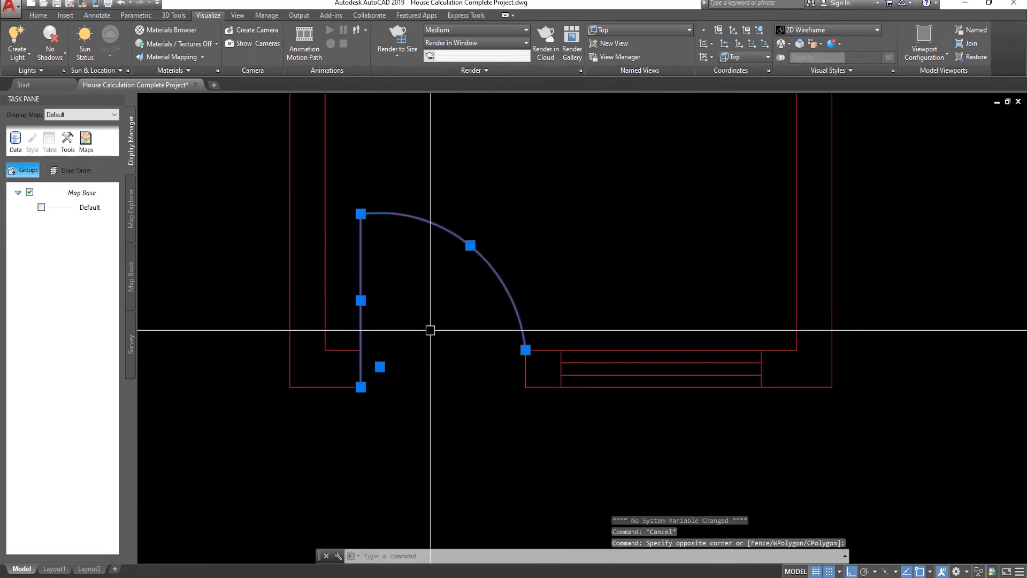
key(Delete)
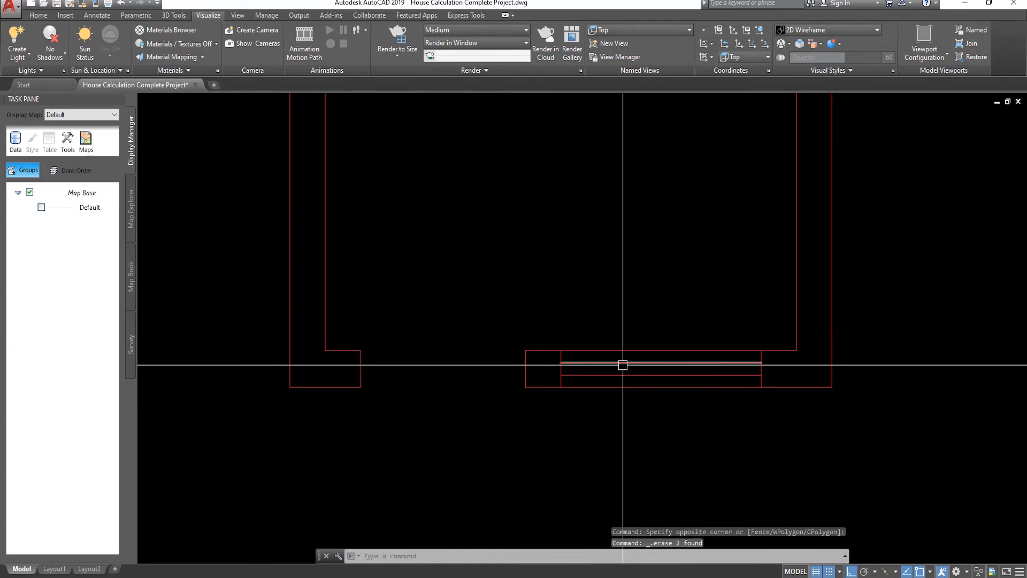
- Trim the inner and outer wall lines across the window opening in the rightmost plan
text(tr)
key(Return)
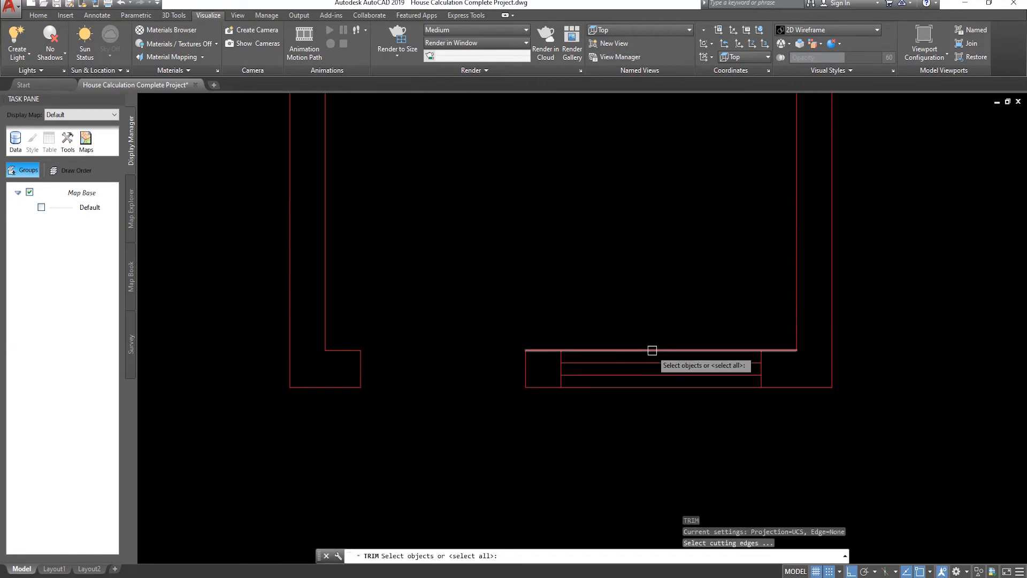
key(Escape)
text(tr)
key(Return)
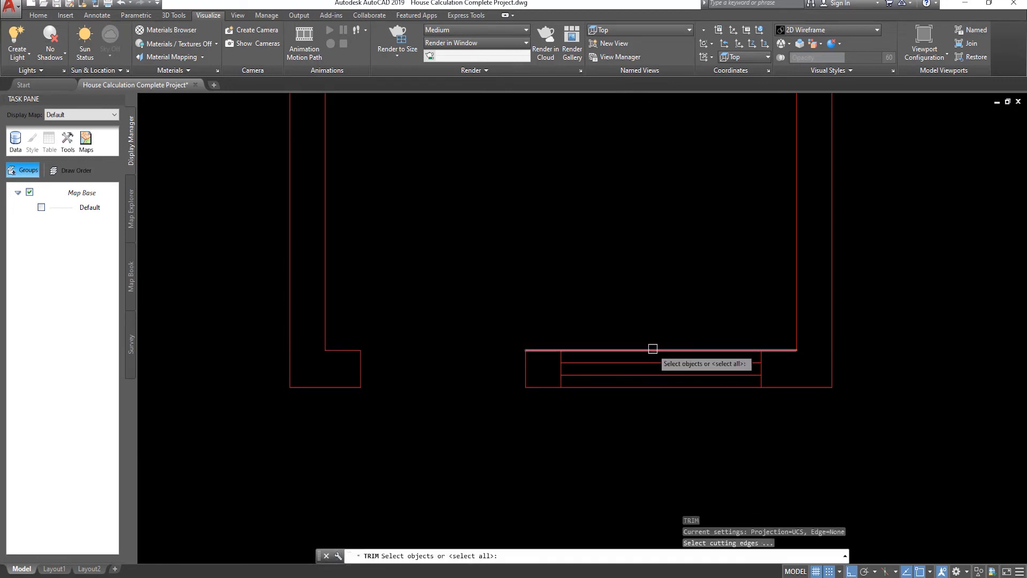
key(Return)
click(715, 350)
key(Escape)
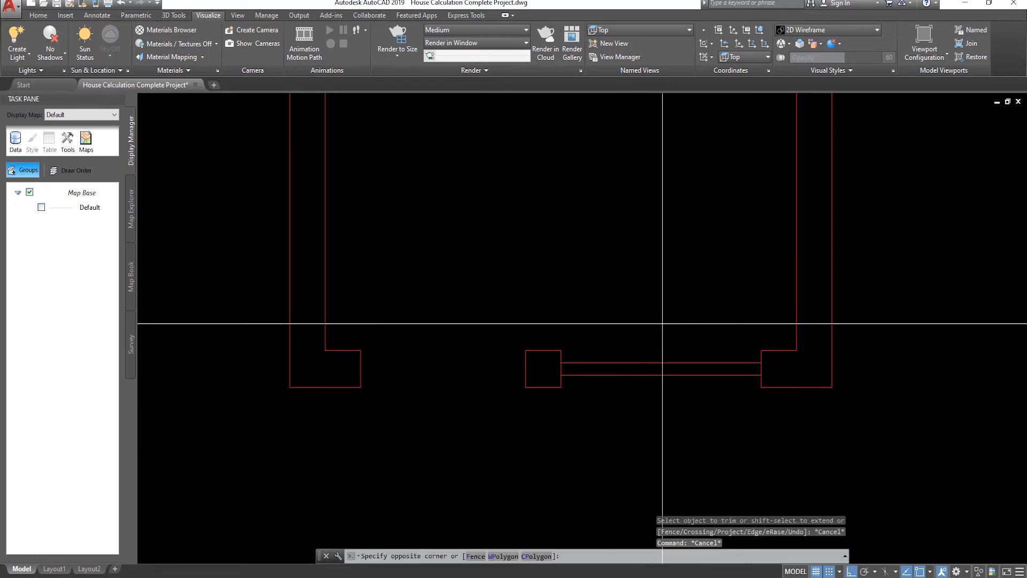
- Erase the two remaining middle lines in the window opening
click(662, 328)
click(617, 429)
key(Delete)
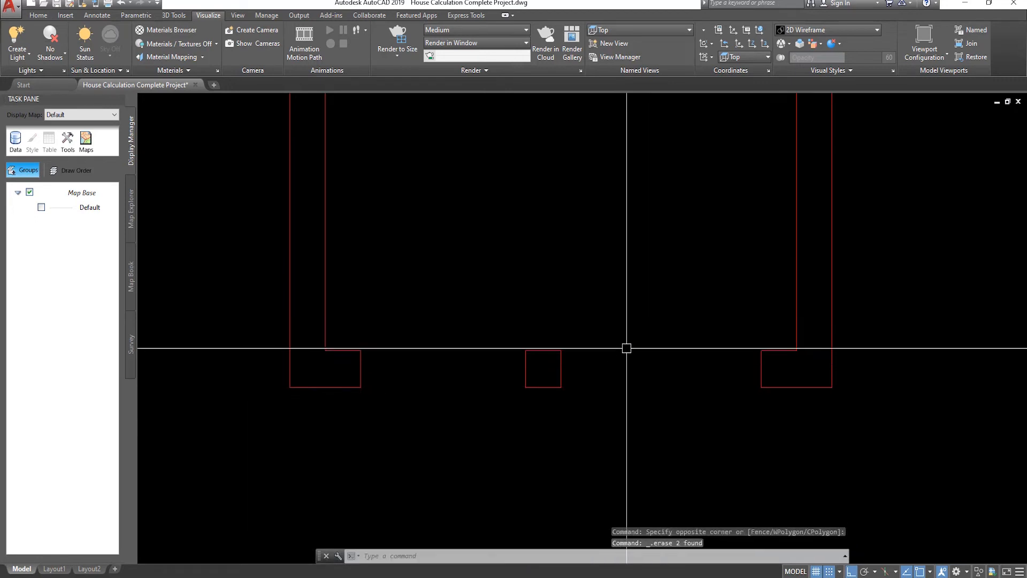
- Switch the model view to SW Isometric
scroll(628, 348, down, 2)
scroll(555, 428, up, 2)
scroll(559, 429, down, 2)
scroll(561, 428, down, 2)
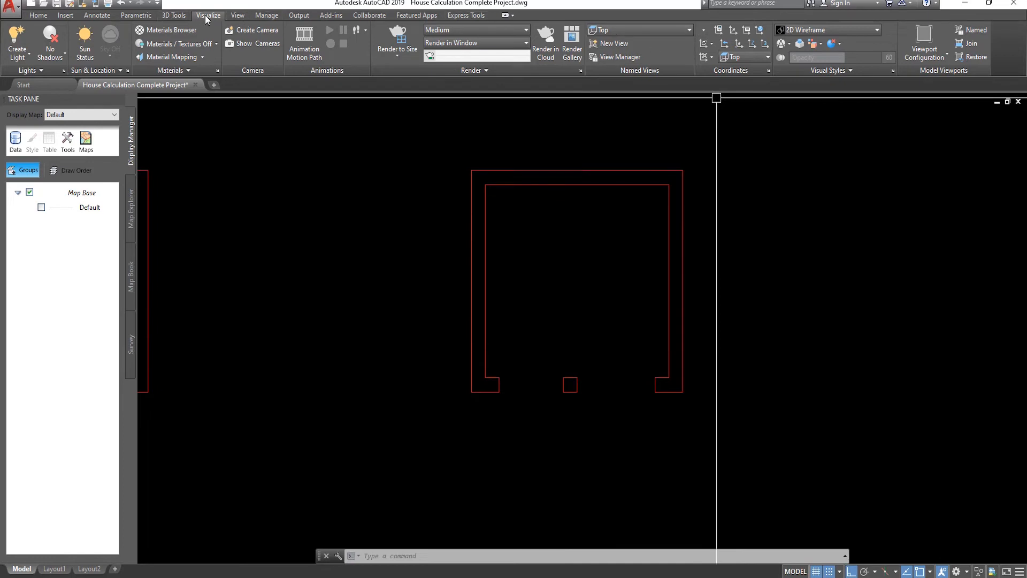
click(646, 29)
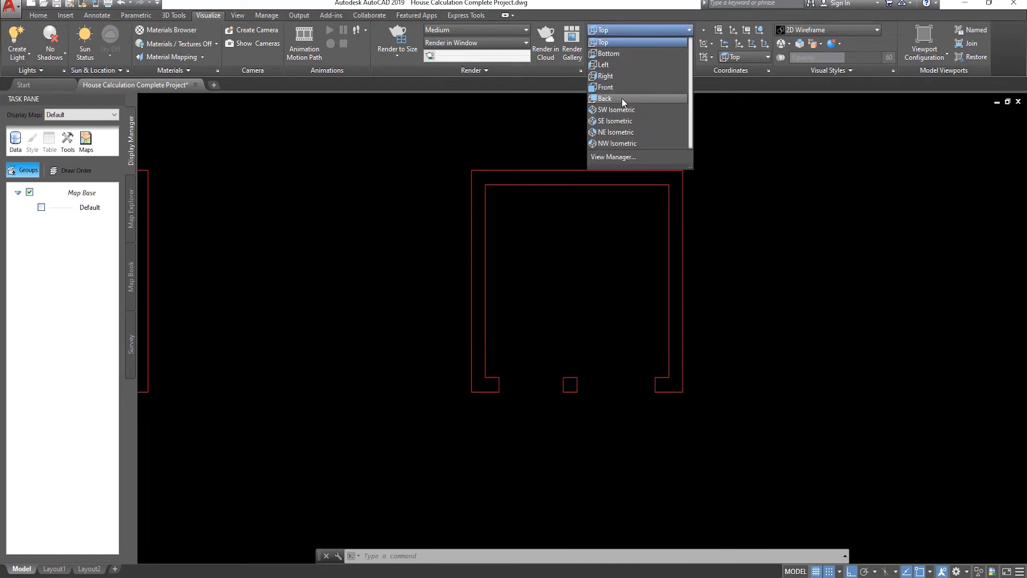
click(619, 111)
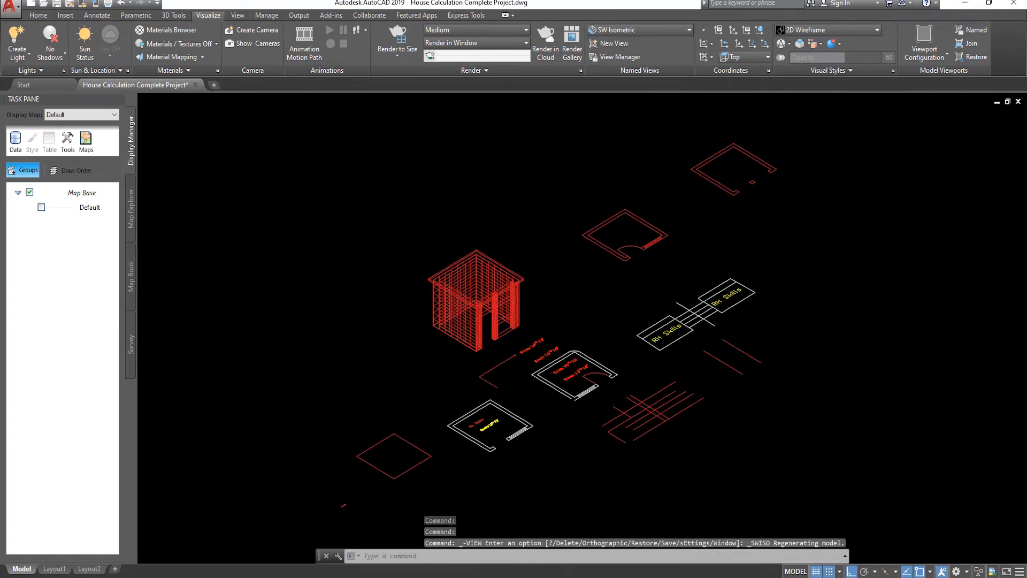
- Set the model's visual style to Shades of Gray
click(829, 30)
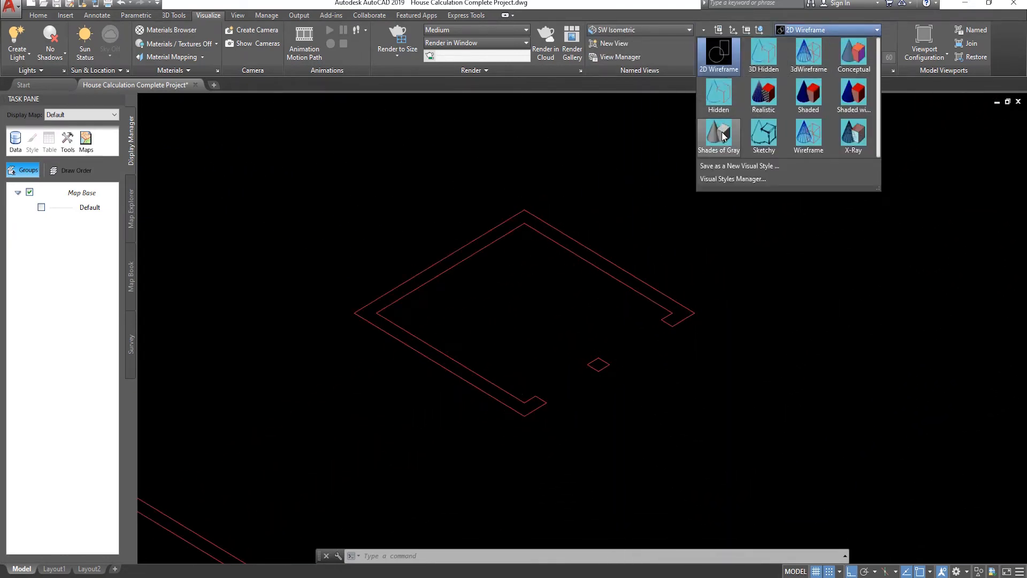
click(723, 136)
scroll(647, 326, down, 2)
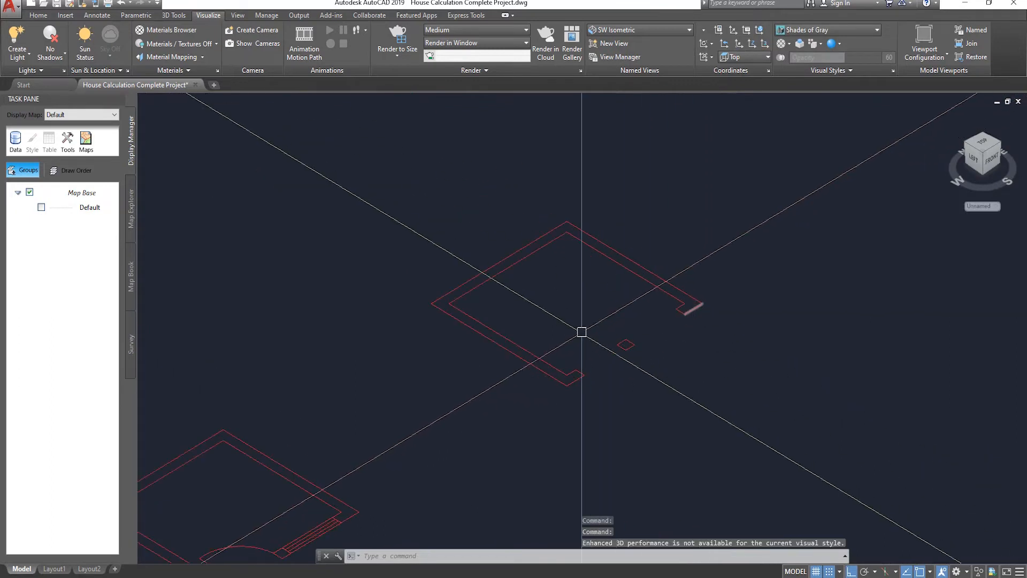
scroll(581, 332, up, 2)
key(Escape)
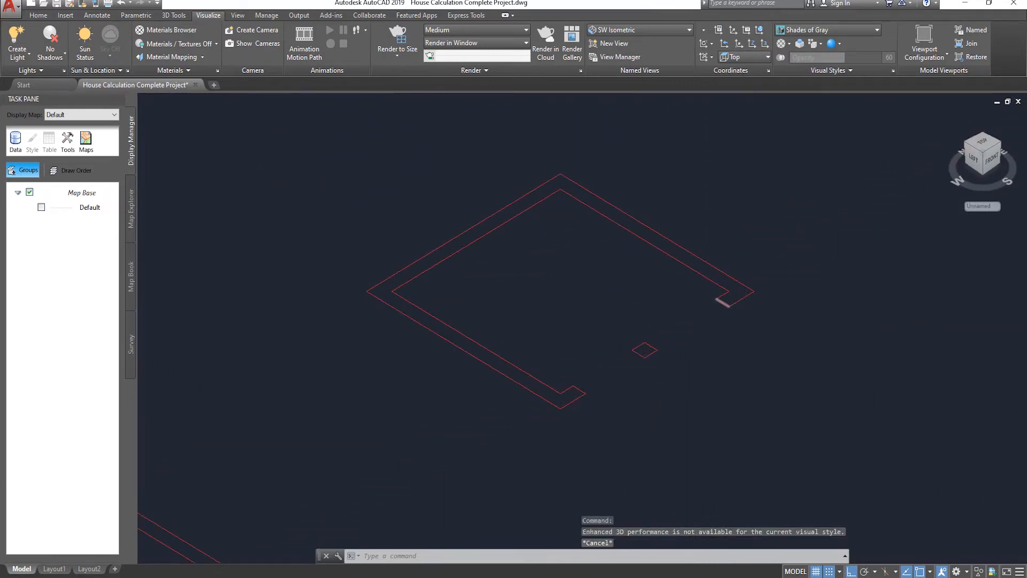
key(Escape)
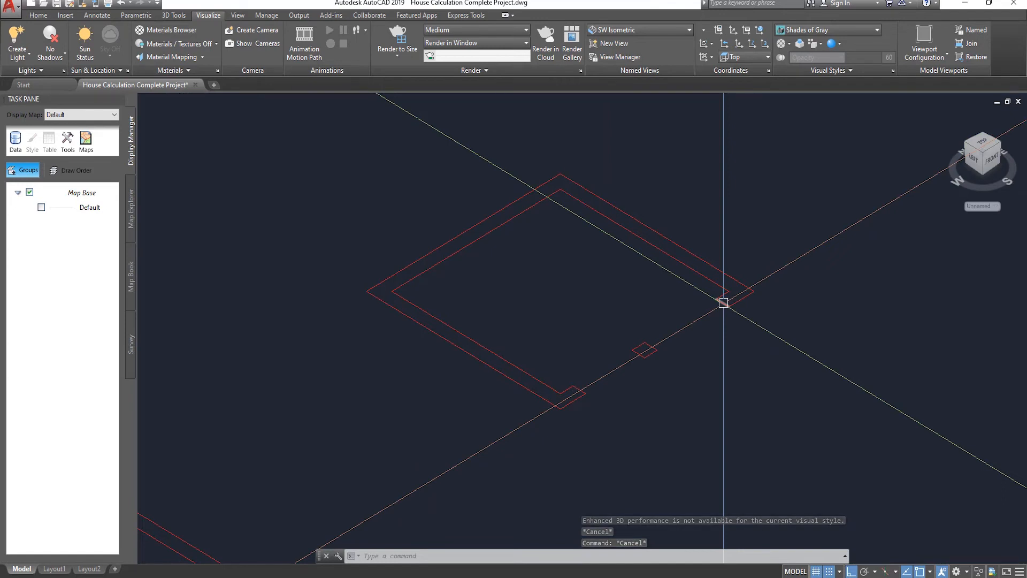
- Extrude all outlines of the rightmost room plan, including the small pier between the openings, to a height of 10'
text(ext)
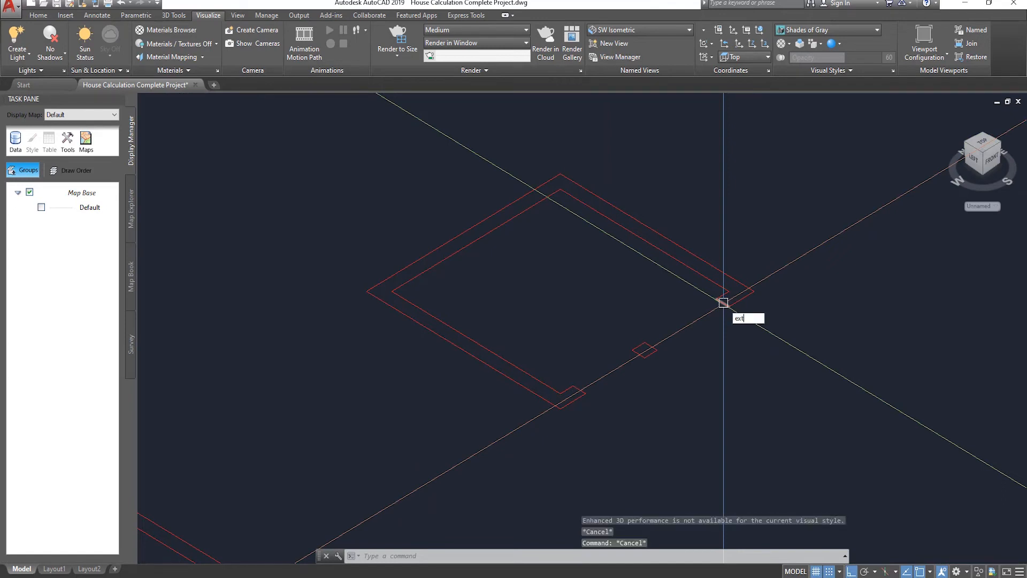
key(Return)
scroll(840, 284, down, 5)
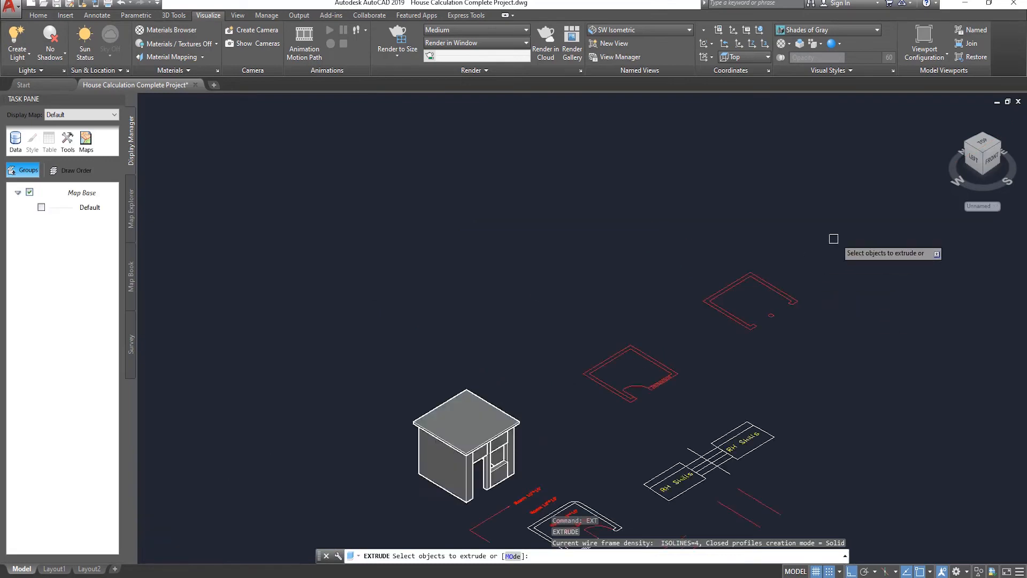
click(863, 233)
click(688, 346)
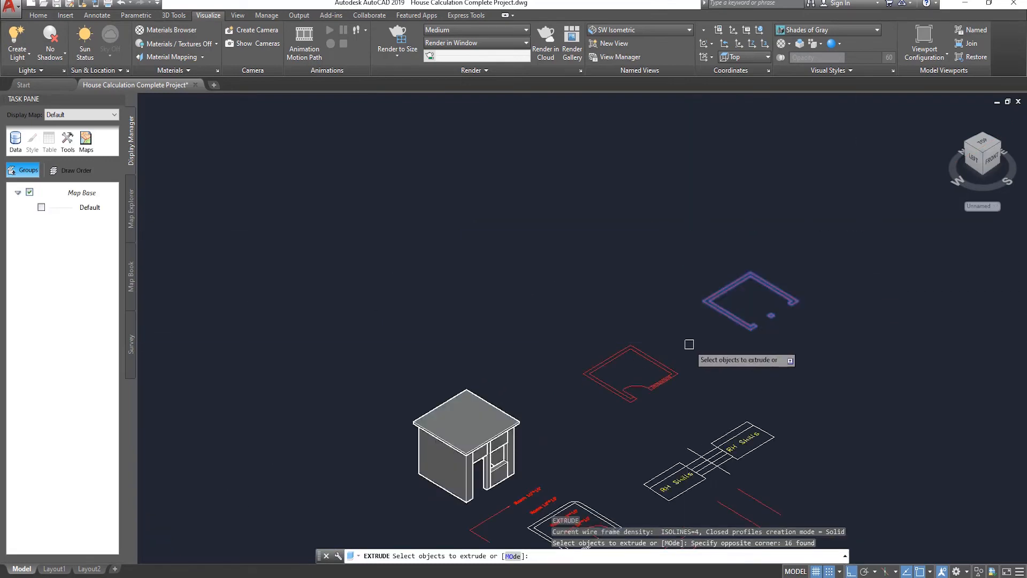
key(Return)
scroll(750, 263, up, 4)
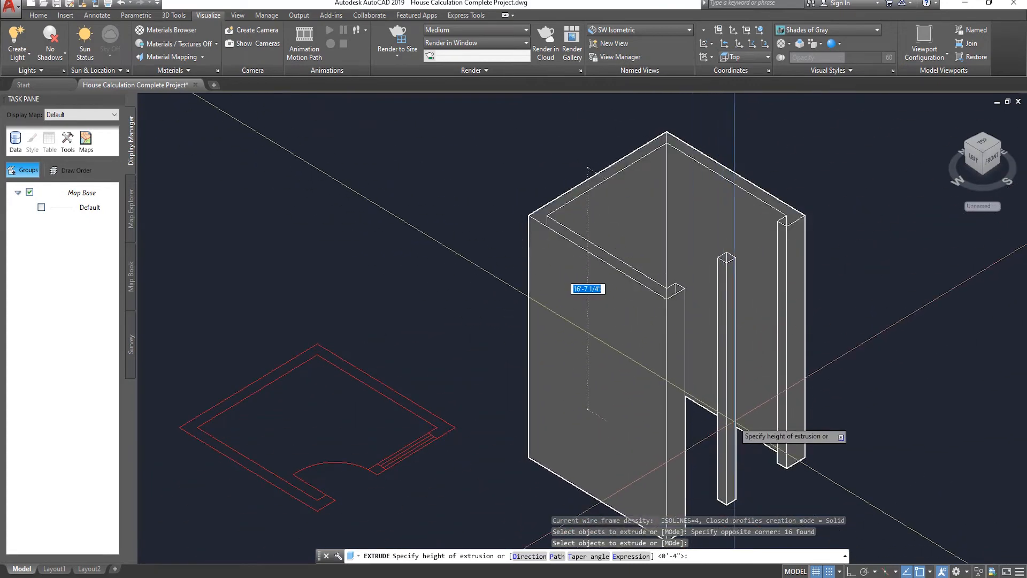
scroll(734, 433, down, 5)
scroll(720, 385, up, 3)
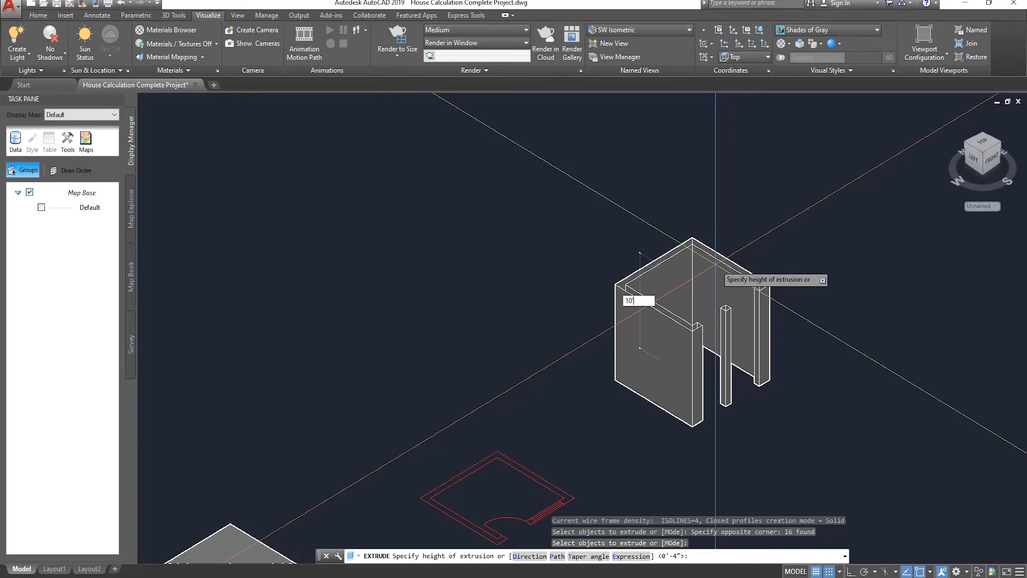
key(Return)
- Draw a rectangle at floor level across the window opening, from the end wall's outer corner to the inner edge of the pier
scroll(715, 257, up, 2)
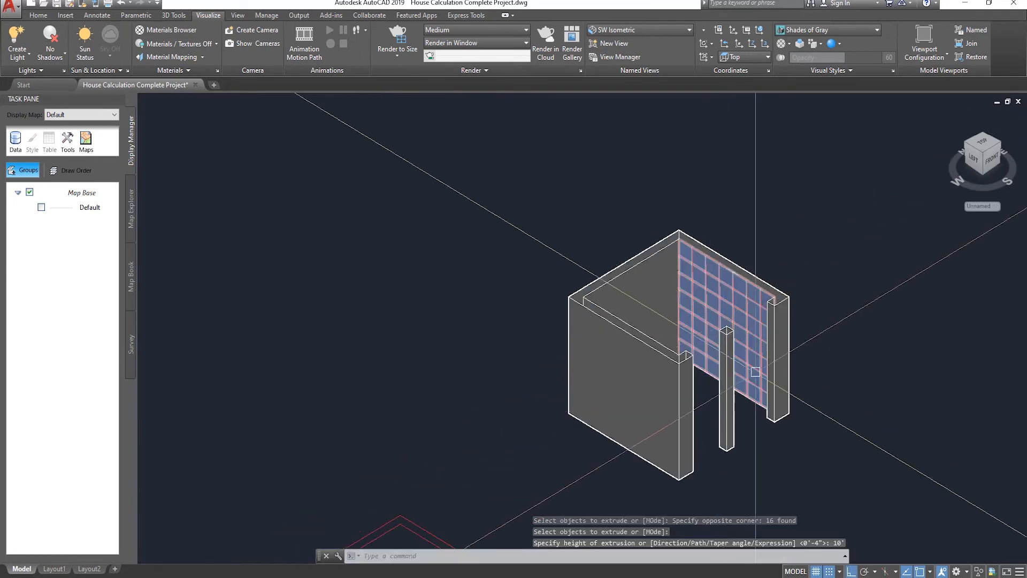
scroll(681, 212, down, 4)
scroll(705, 309, up, 8)
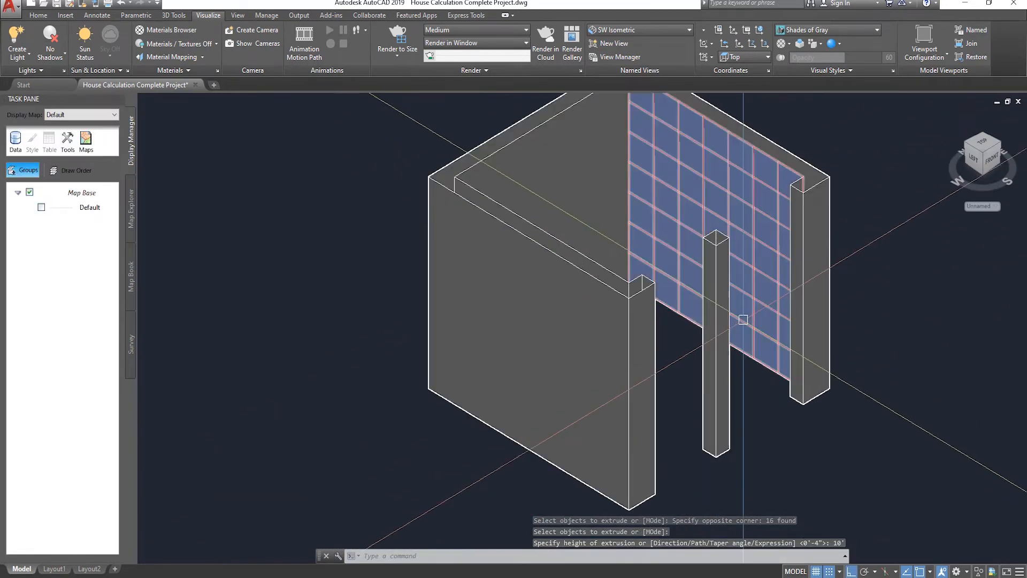
scroll(682, 502, down, 3)
scroll(749, 468, up, 2)
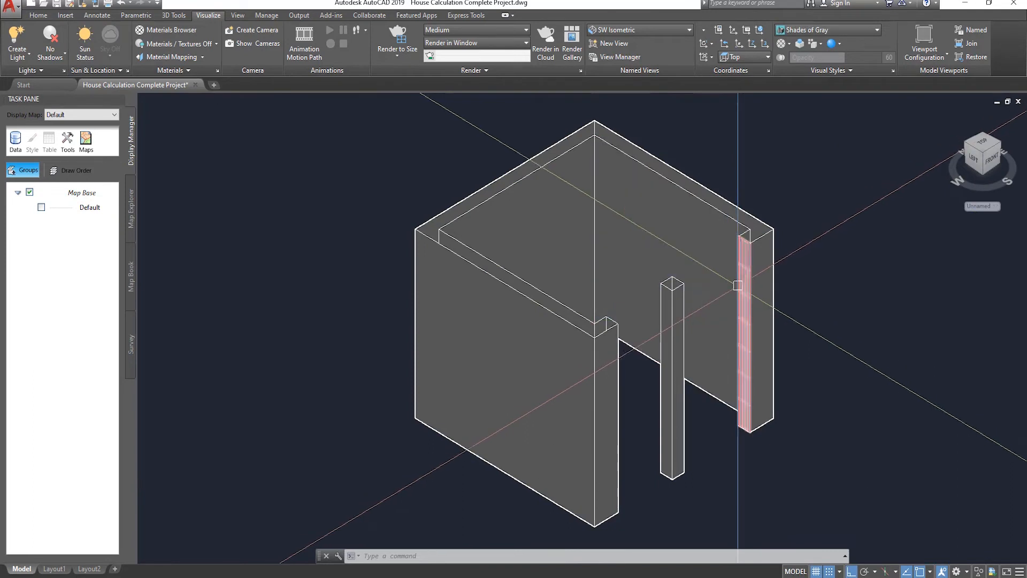
key(Escape)
key(Return)
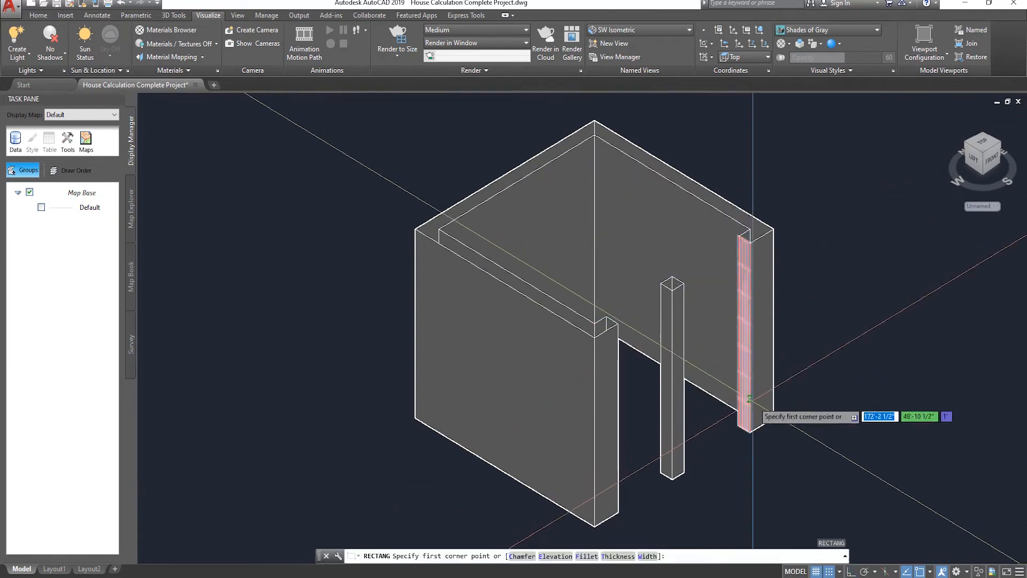
click(749, 431)
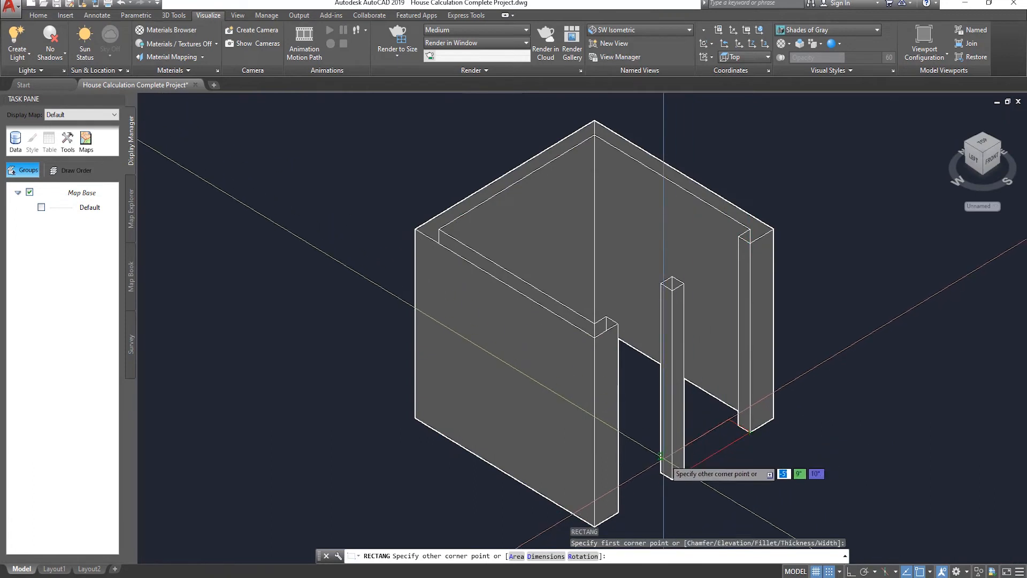
click(684, 455)
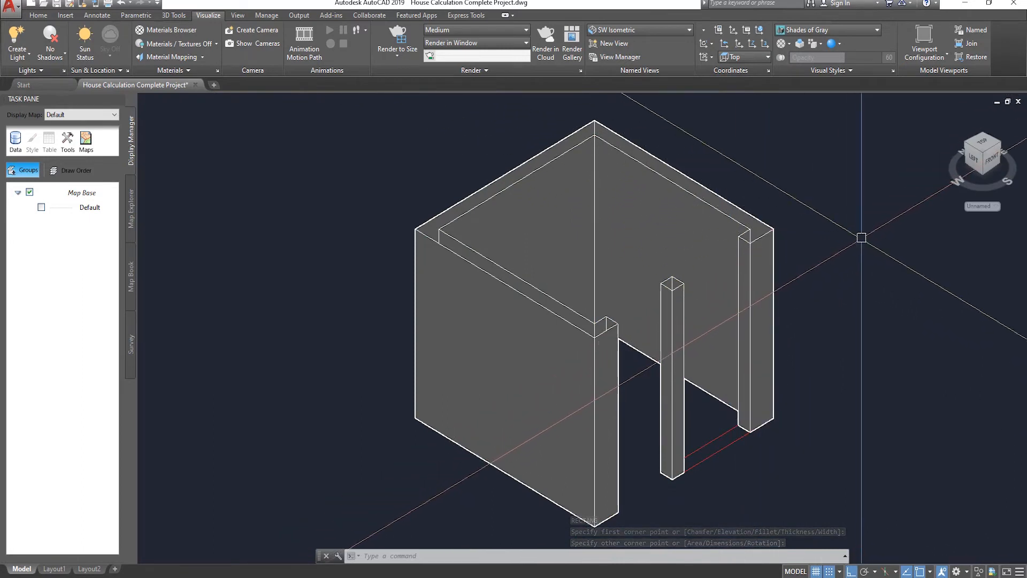
- Draw a rectangle at wall-top level spanning the door and window openings between the two front wall ends
key(space)
click(747, 245)
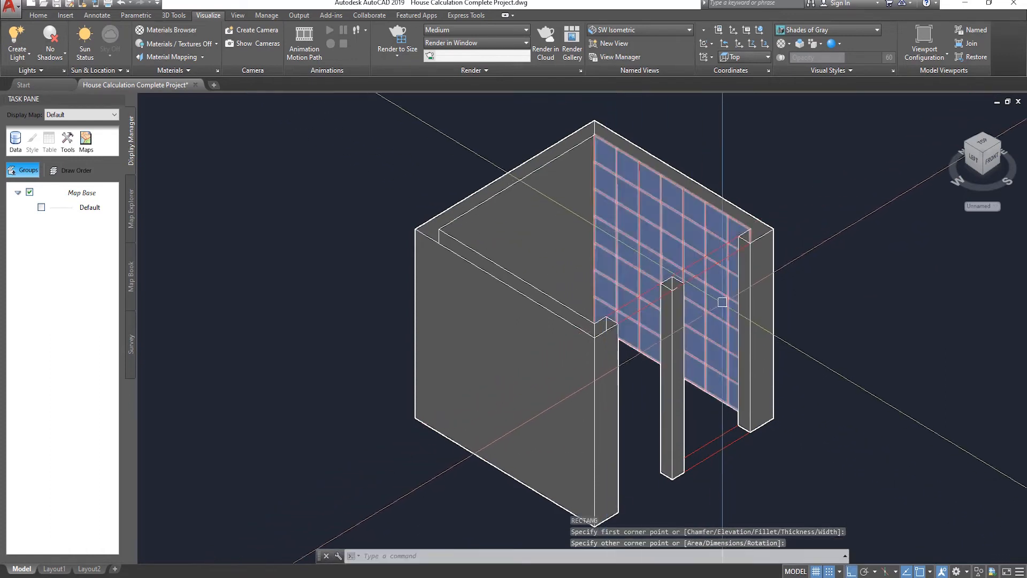
key(Escape)
key(Escape)
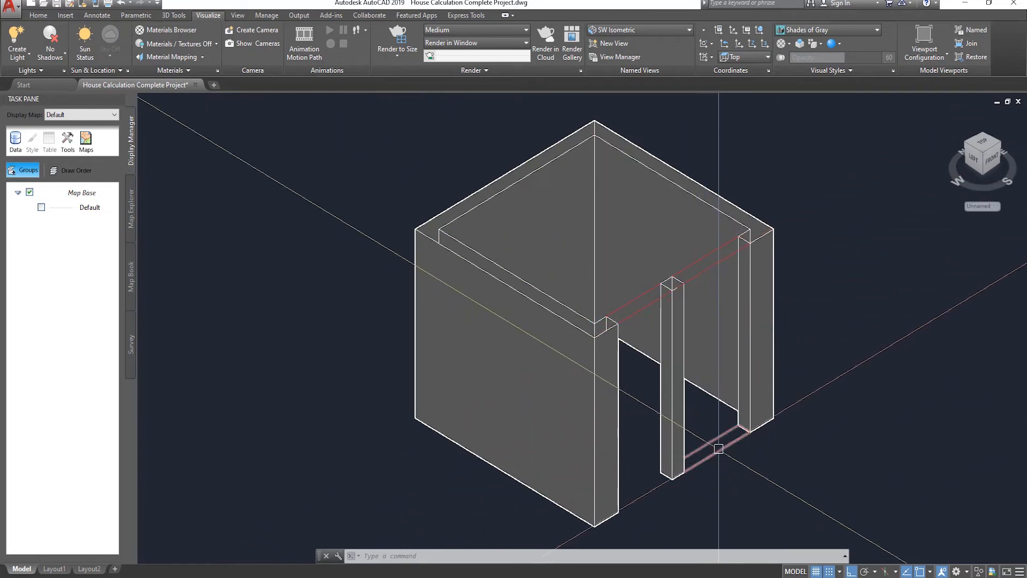
- Extrude the floor-level rectangle in the window opening upward 3' to form the wall below the window
text(ex)
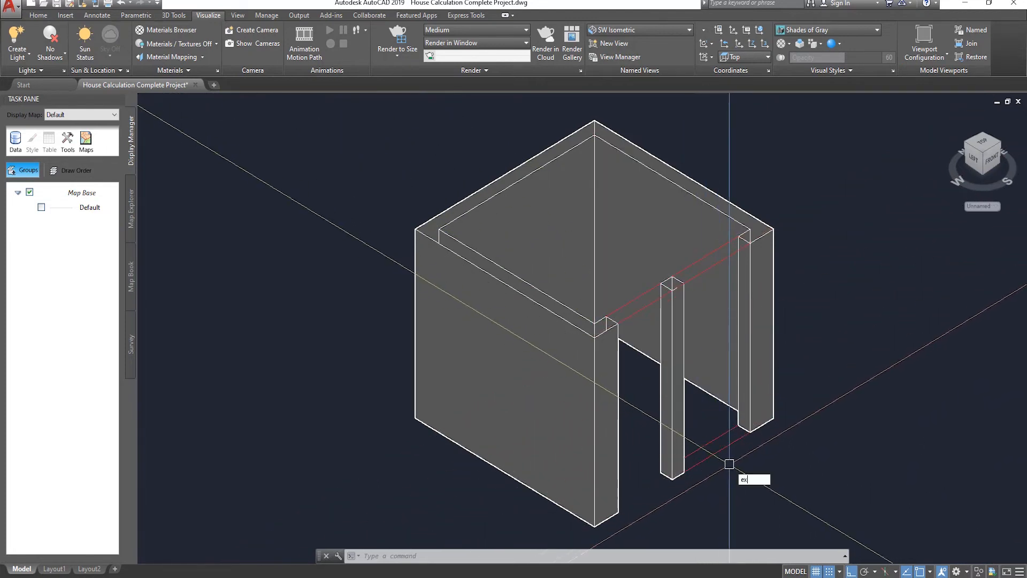
key(Return)
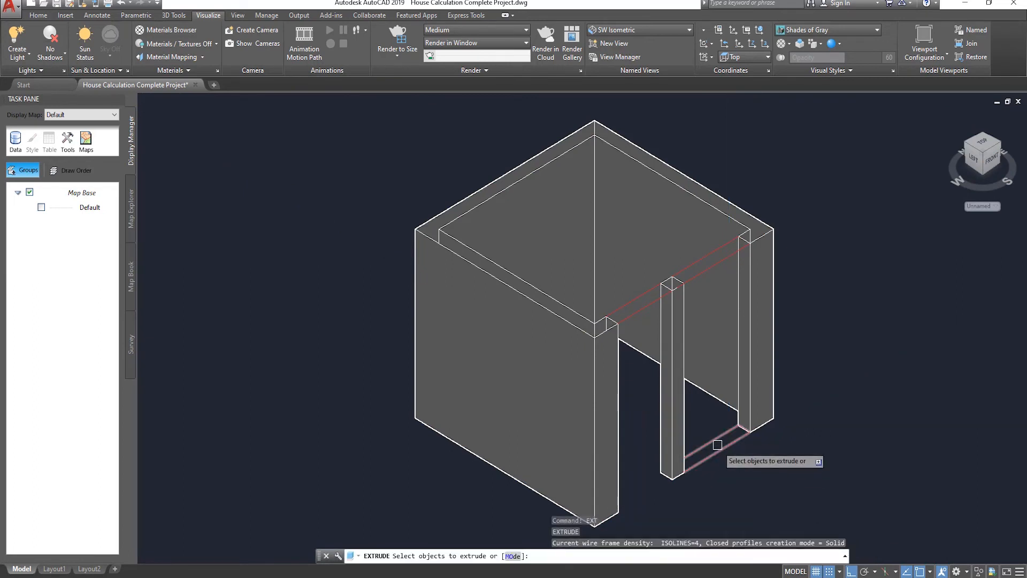
click(728, 458)
key(Return)
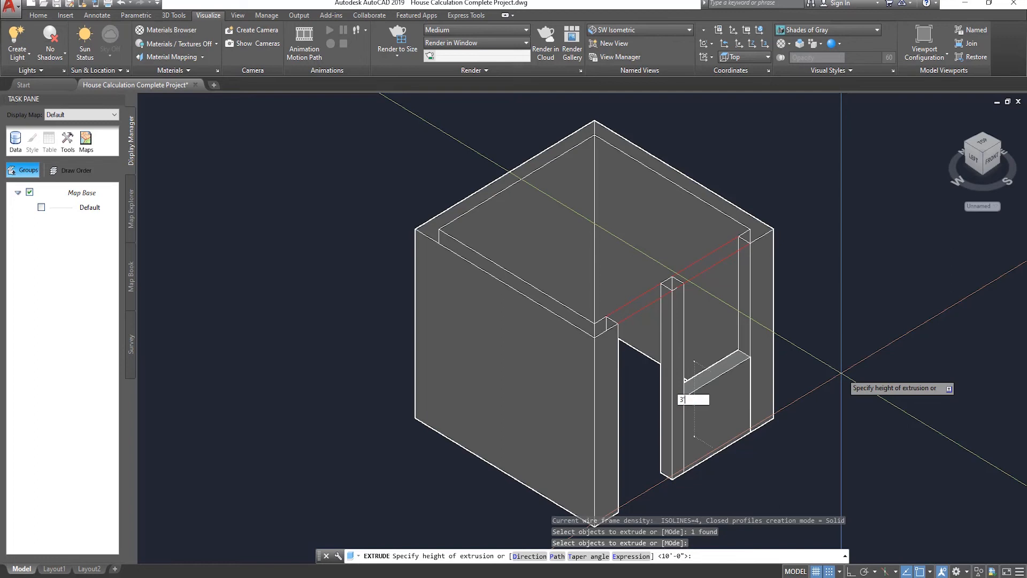
key(Return)
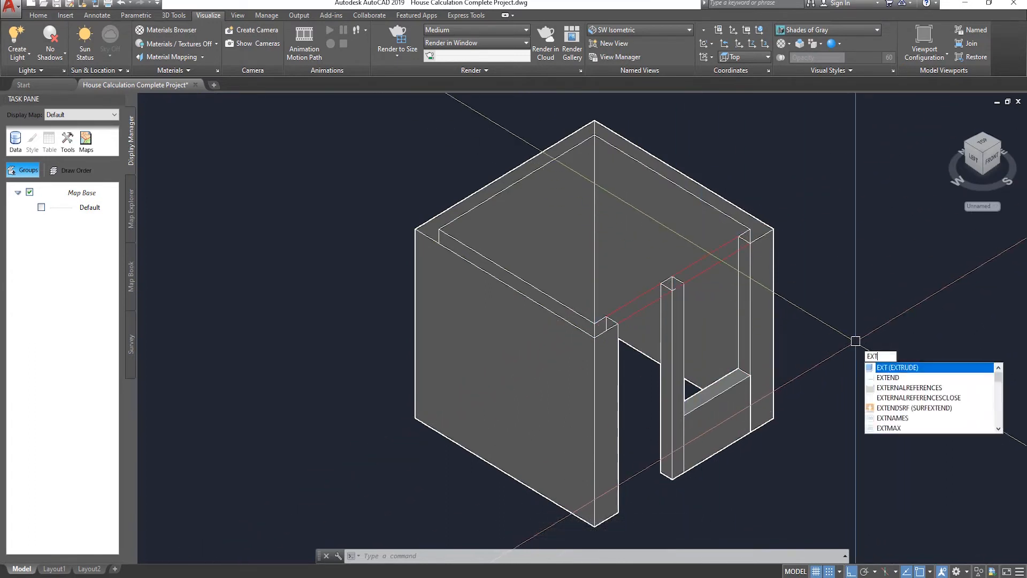
- Extrude the wall-top rectangle downward 3' to form the lintel over the door and window openings
key(Return)
click(707, 265)
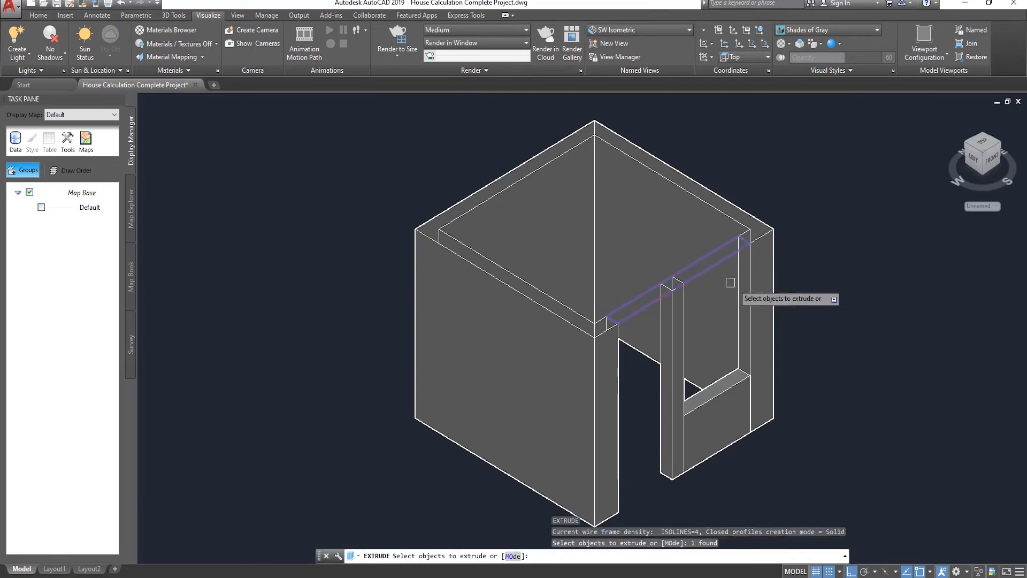
key(Return)
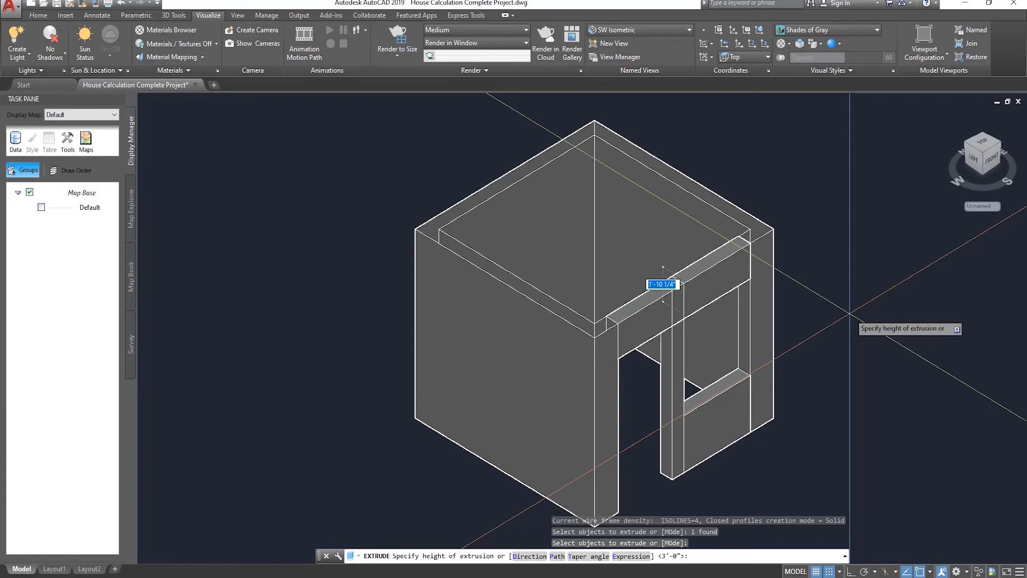
text(')
key(Return)
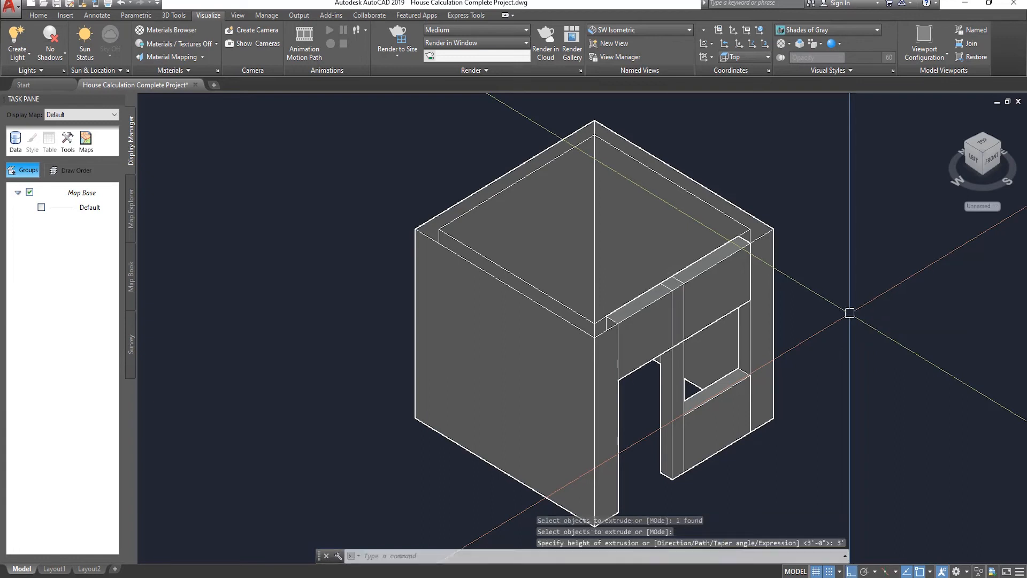
- Orbit around the extruded room to examine its walls, lintel, and door and window openings
scroll(673, 309, down, 4)
scroll(675, 360, up, 9)
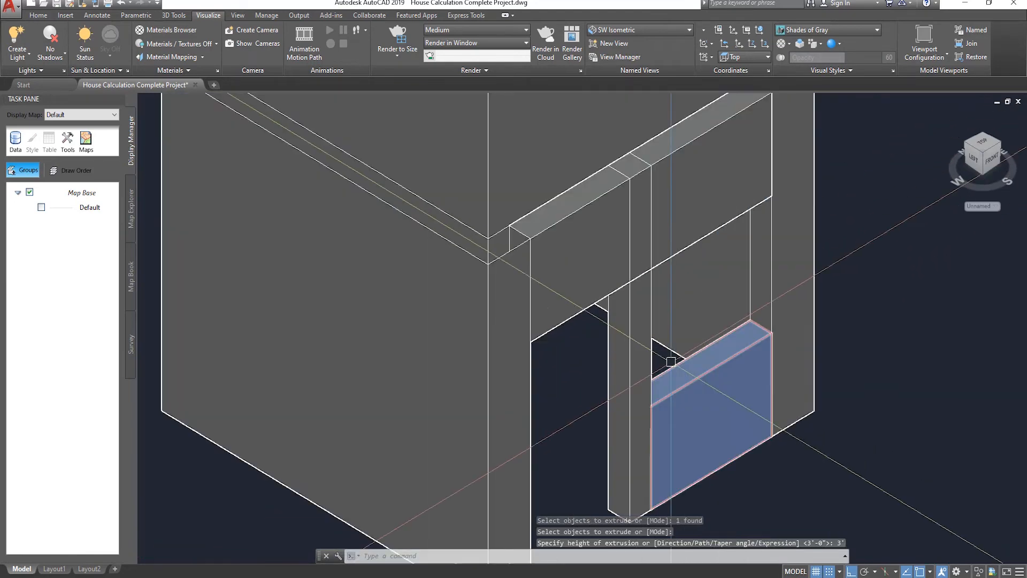
scroll(671, 361, down, 5)
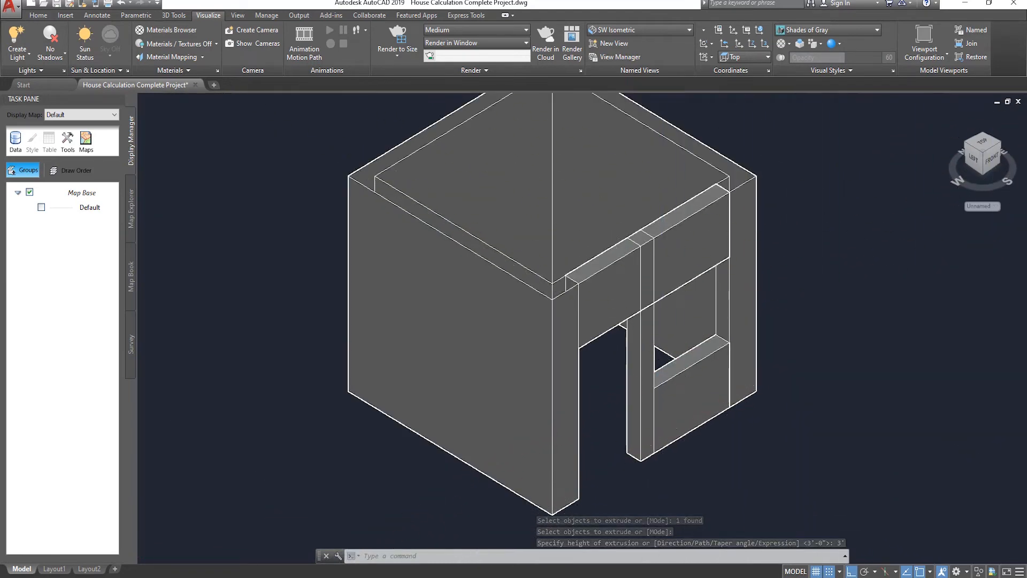
drag(846, 349, 744, 337)
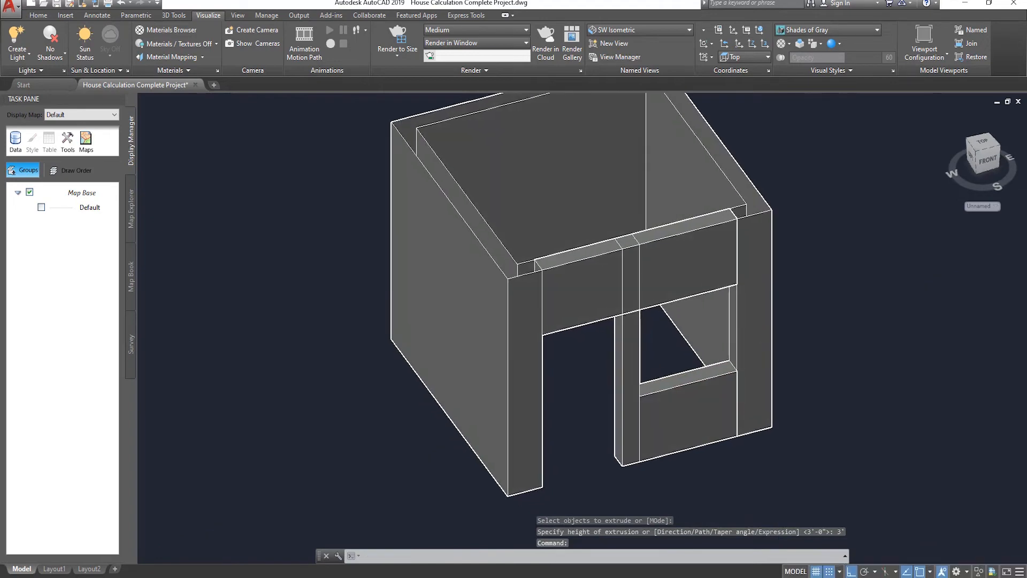
middle_click(734, 344)
middle_click(734, 344)
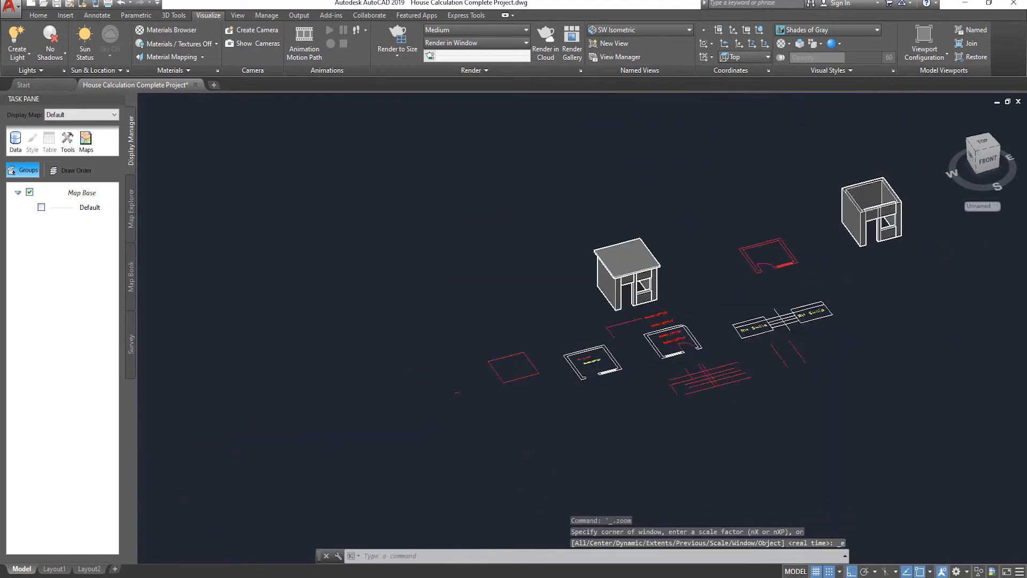
scroll(947, 187, up, 6)
scroll(829, 326, down, 2)
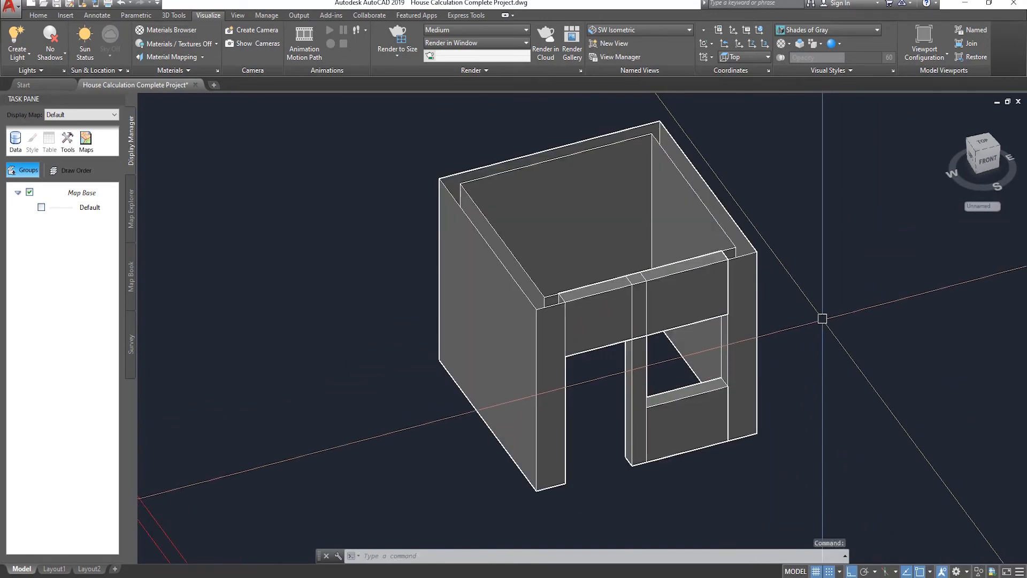
drag(822, 318, 846, 317)
key(Escape)
key(Escape)
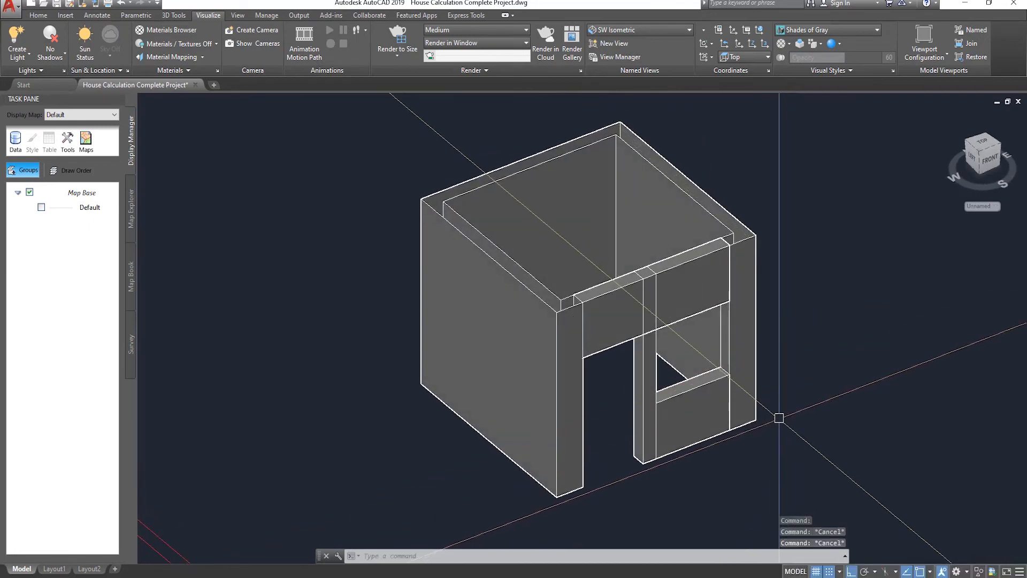
text(3Do)
key(Return)
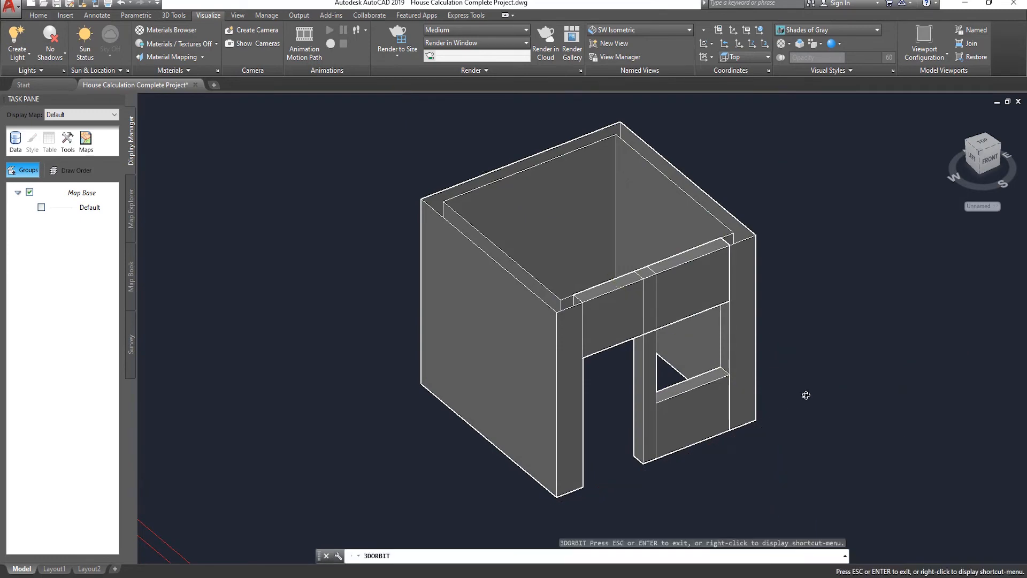
drag(806, 396, 821, 335)
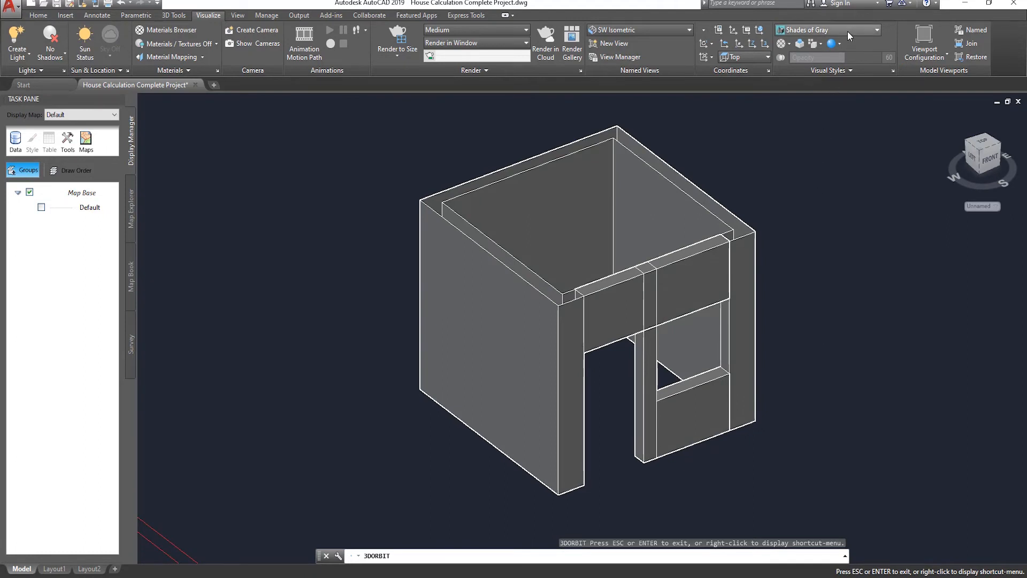
- In the Top view, draw a rectangle around the room, slightly outside the outer wall faces on all sides, as the roof outline
click(653, 30)
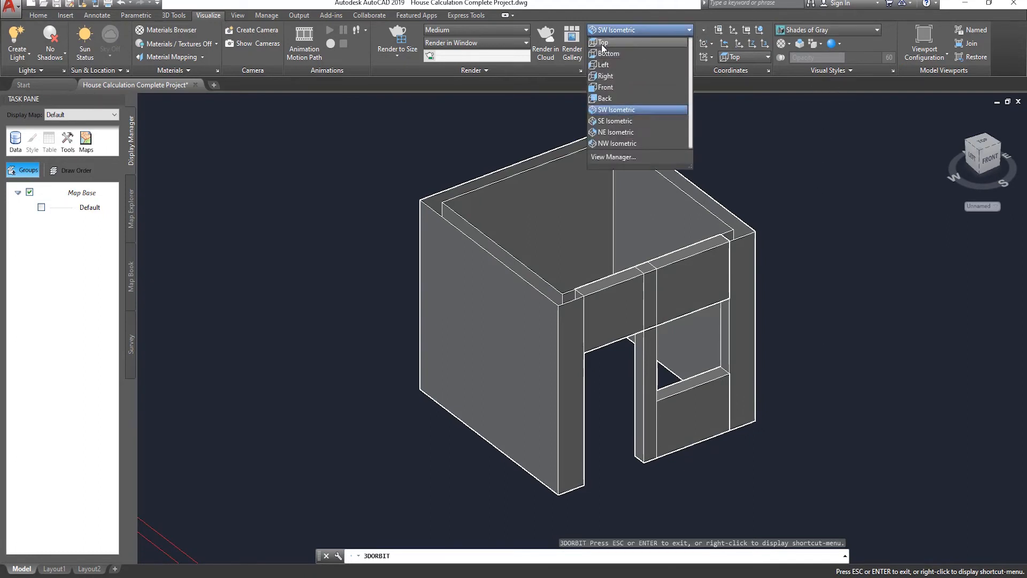
click(603, 43)
scroll(524, 259, up, 6)
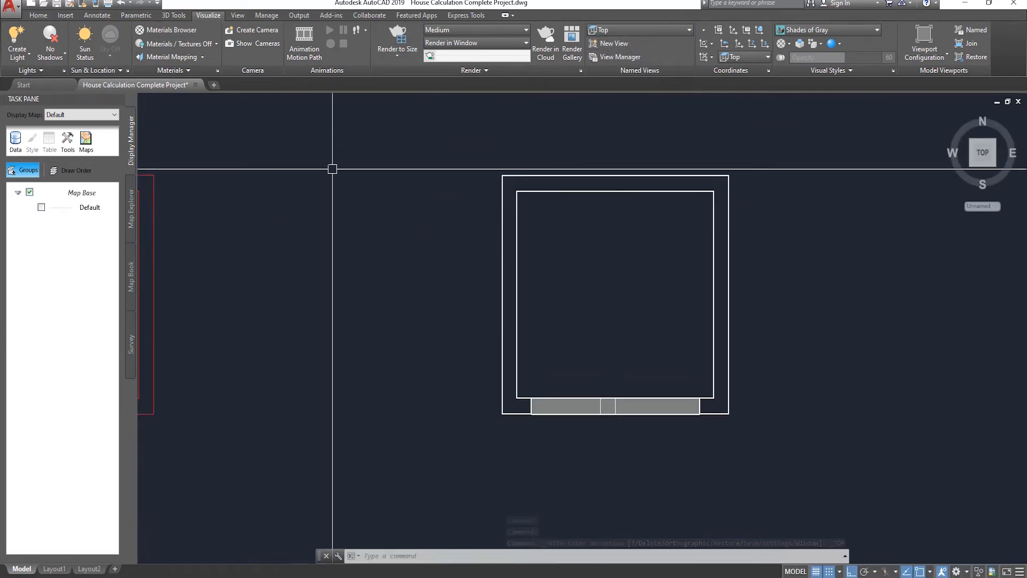
text(rec)
key(Return)
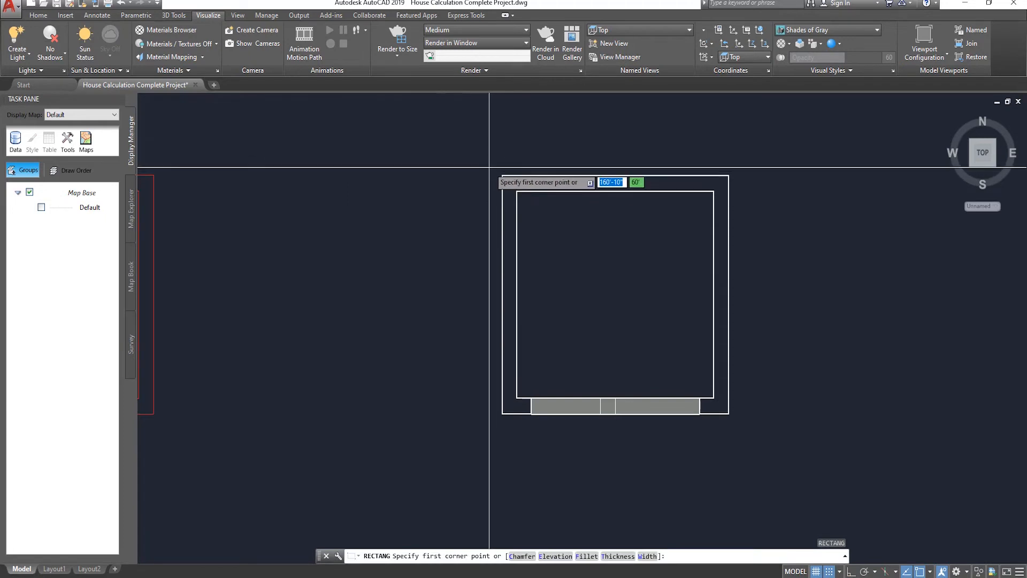
click(492, 166)
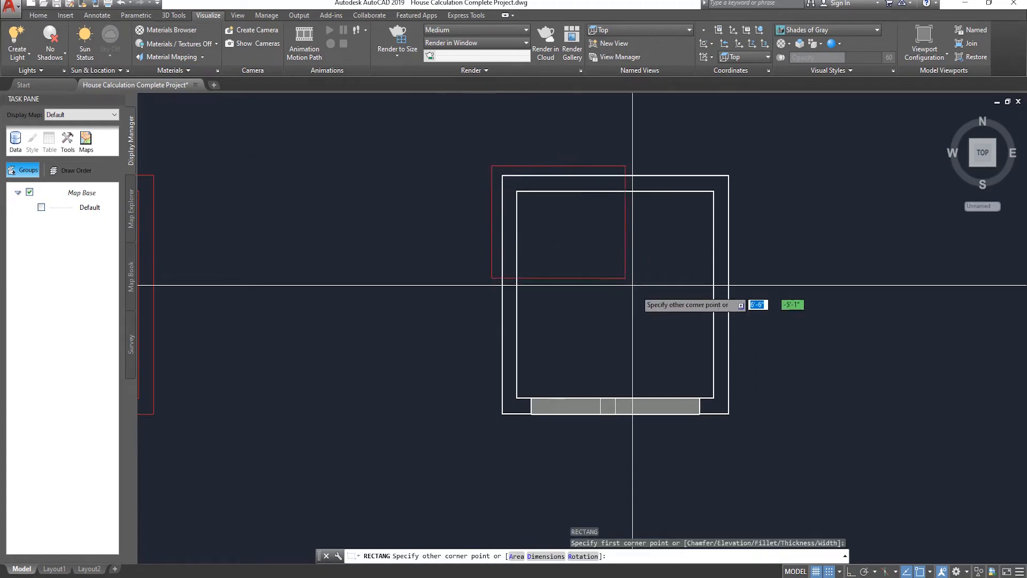
click(740, 423)
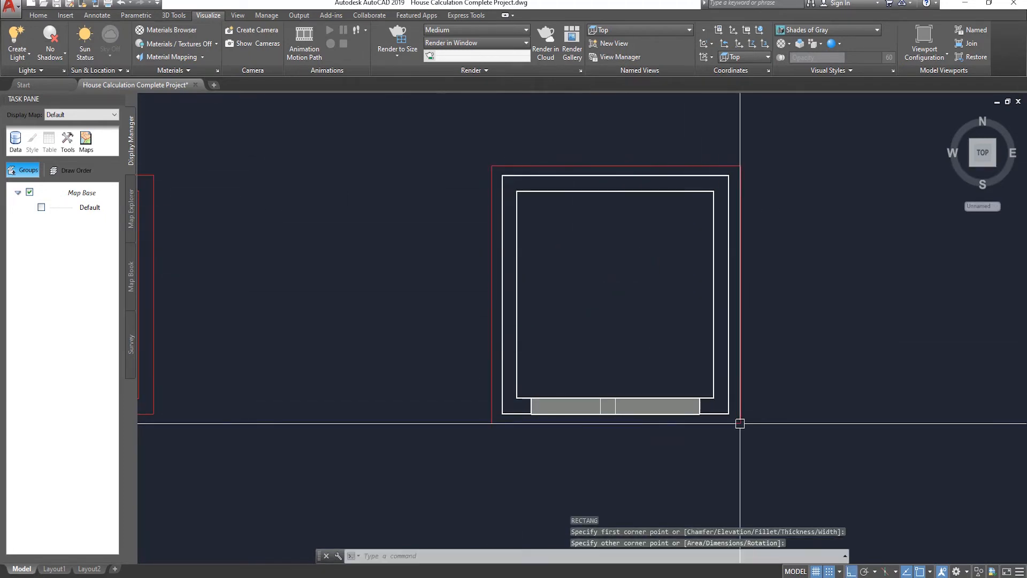
key(Escape)
key(Escape)
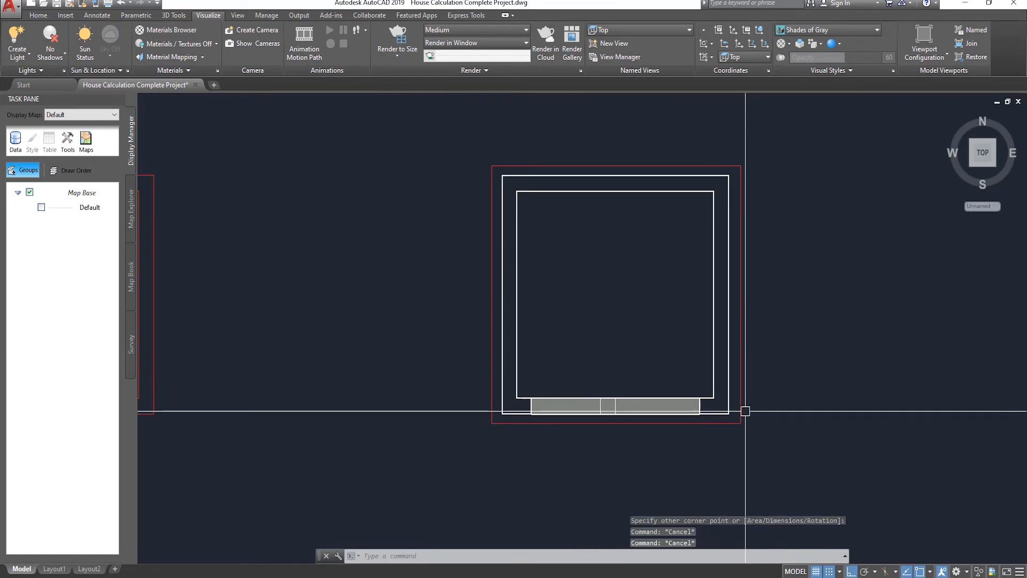
- In the SW Isometric view, change the elevation property of the roof rectangle around the room's base to 10'
click(655, 31)
click(615, 115)
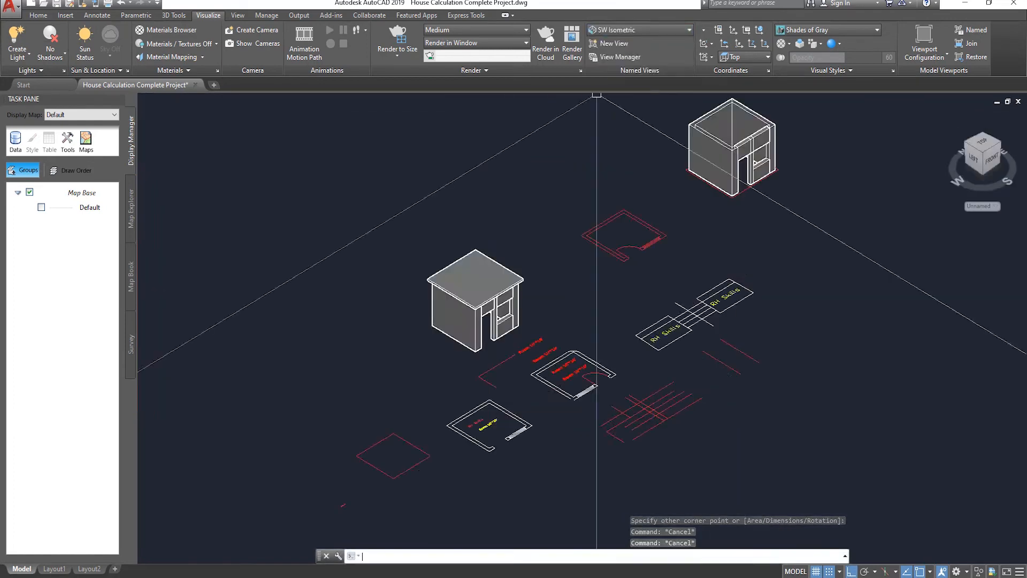
scroll(777, 185, up, 5)
scroll(623, 257, down, 4)
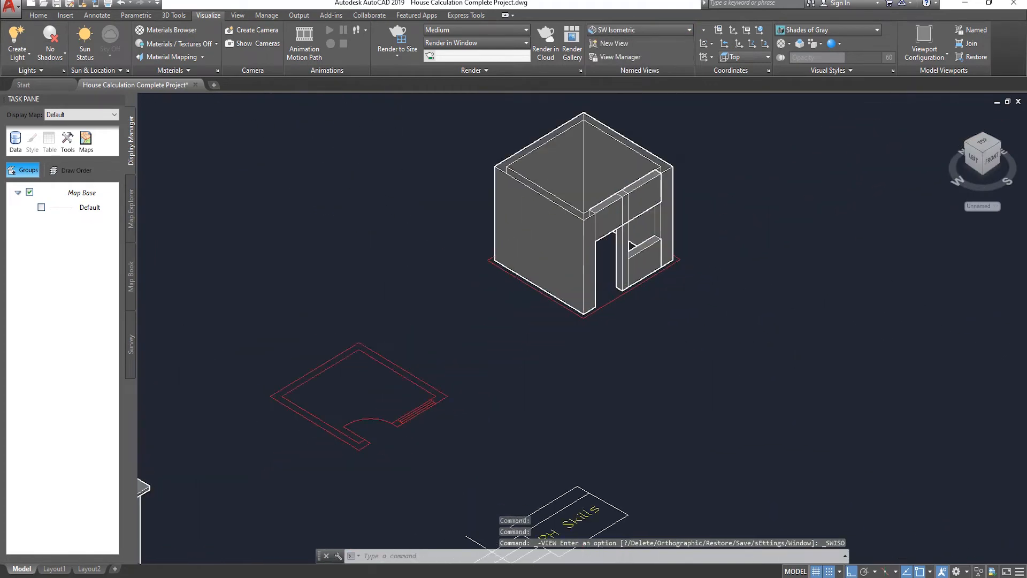
scroll(617, 331, up, 3)
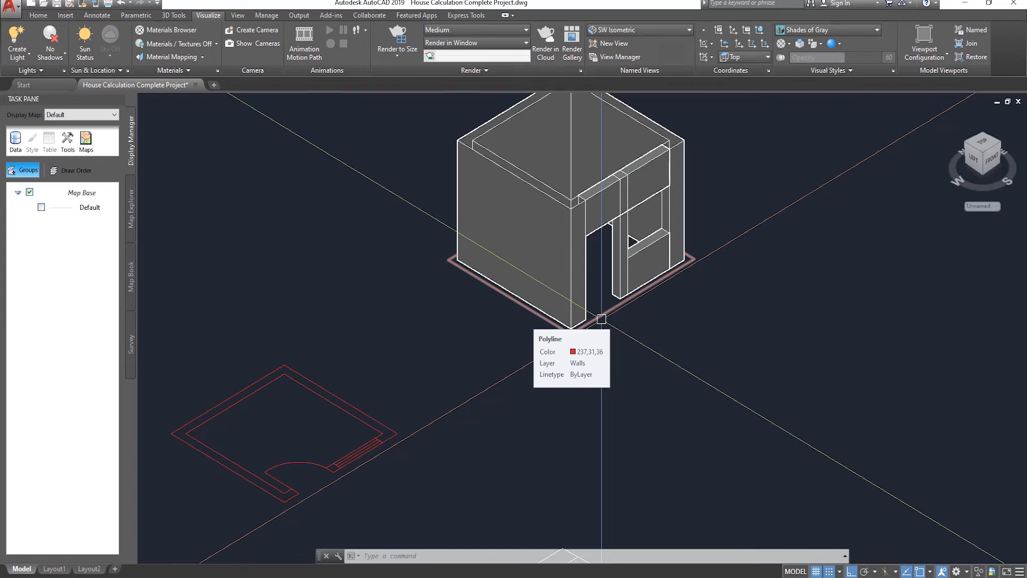
key(Escape)
key(Escape)
key(Escape)
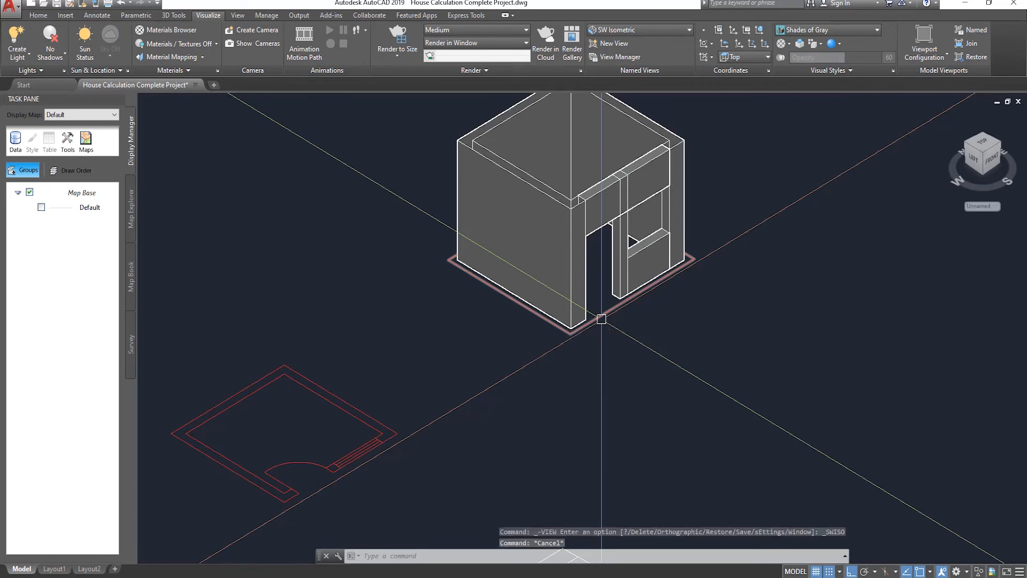
text(-Ch)
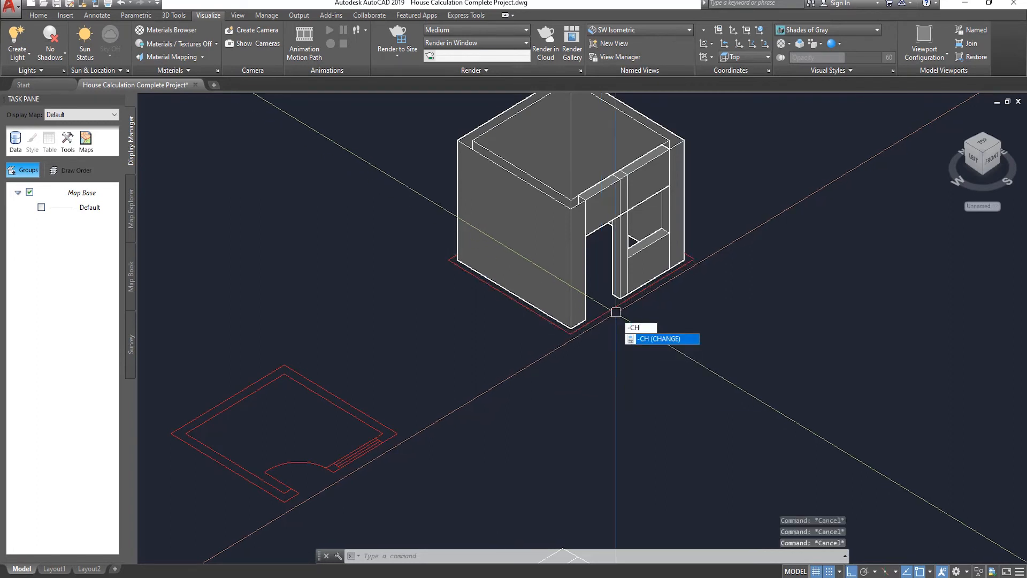
key(Return)
click(608, 309)
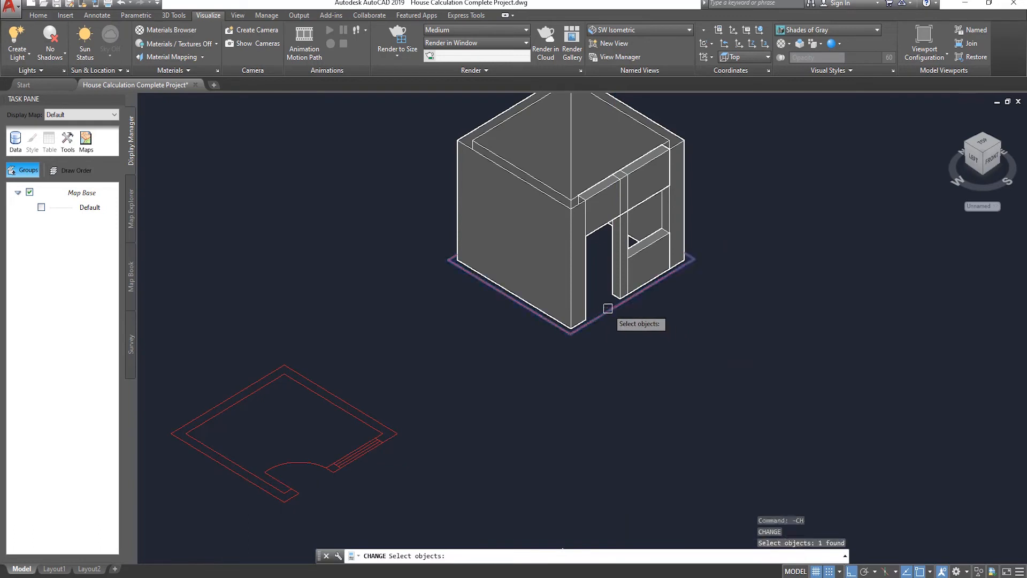
key(Return)
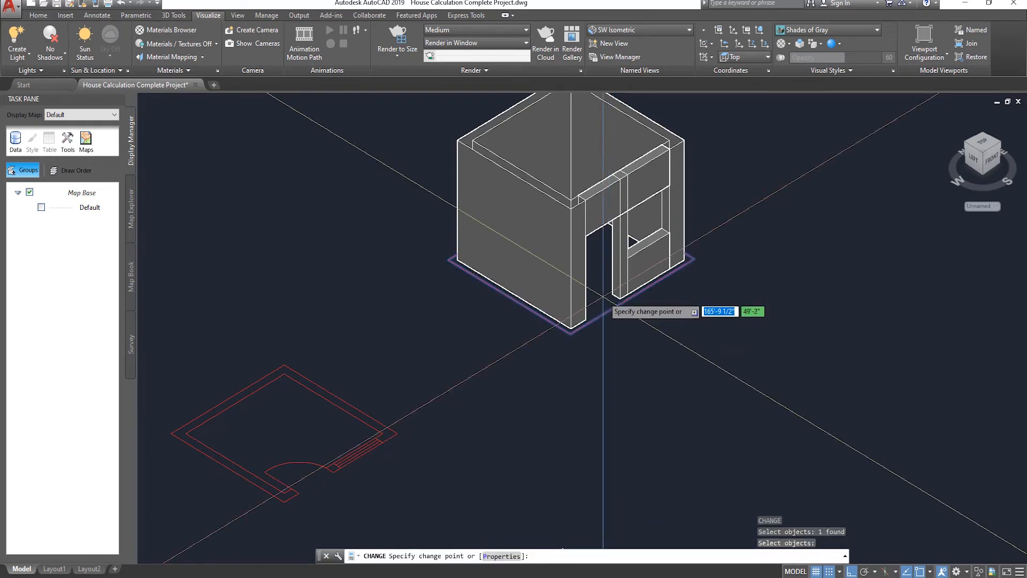
text(p)
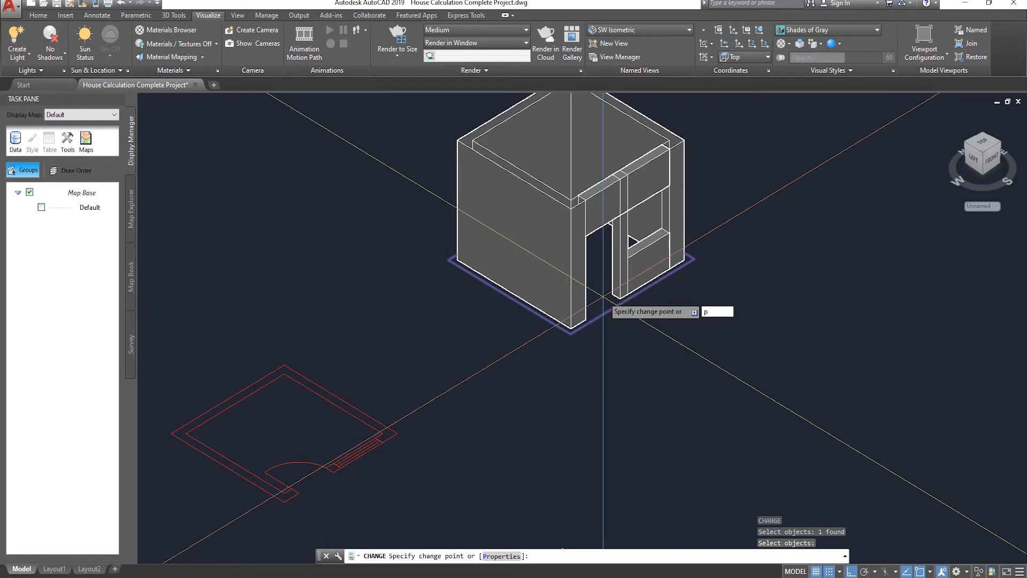
key(Return)
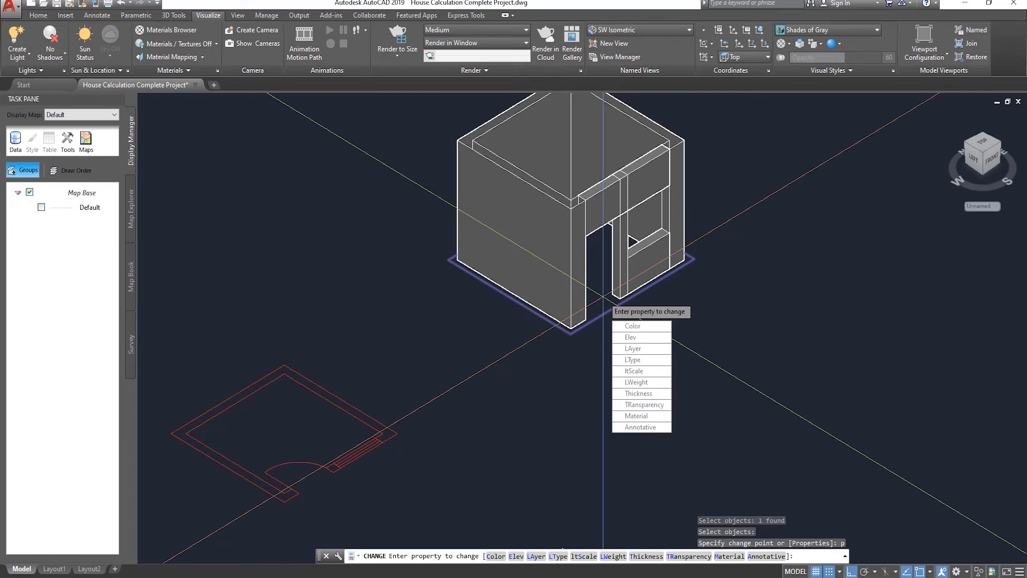
text(e)
key(Return)
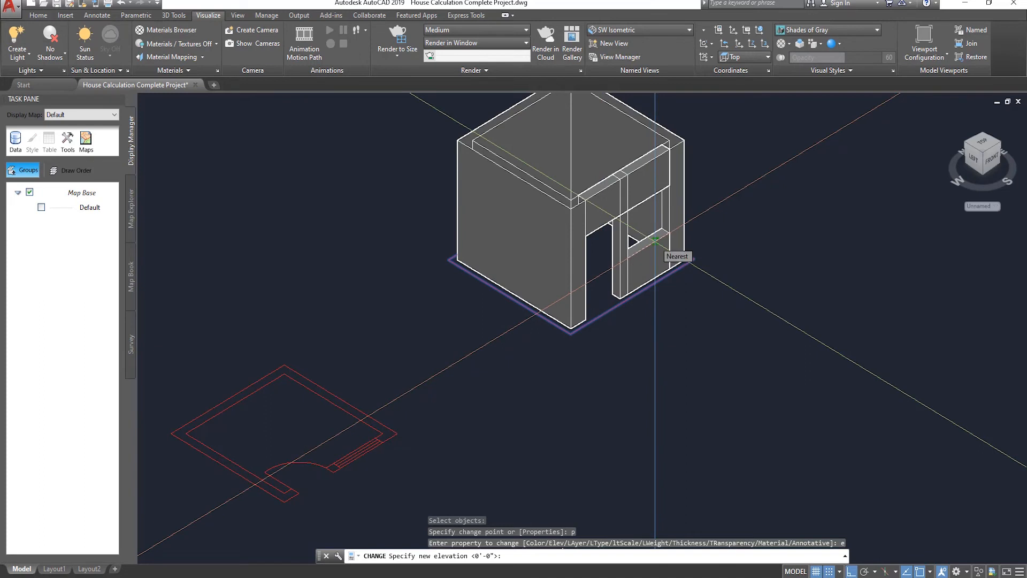
text(10)
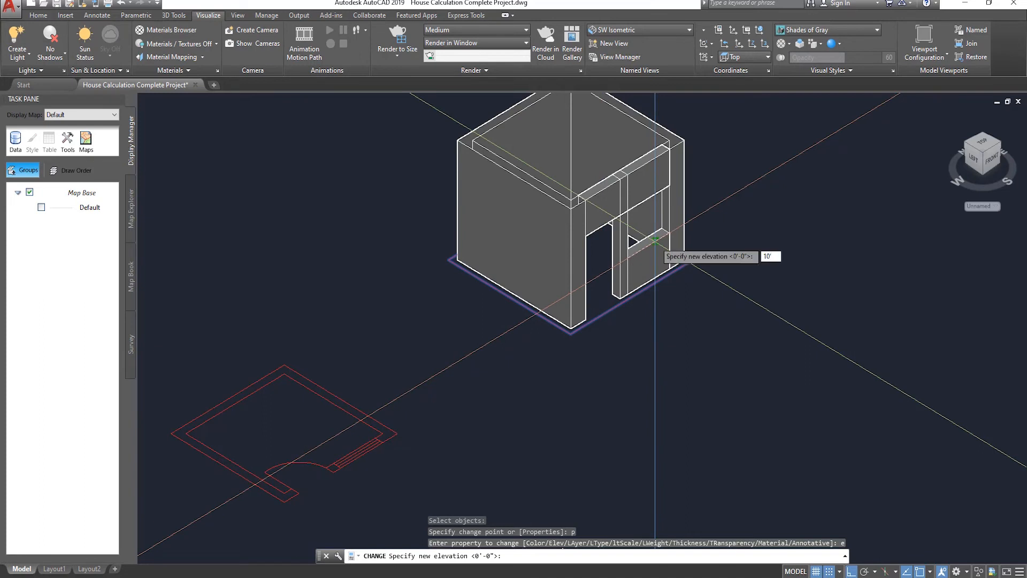
key(Return)
key(Return)
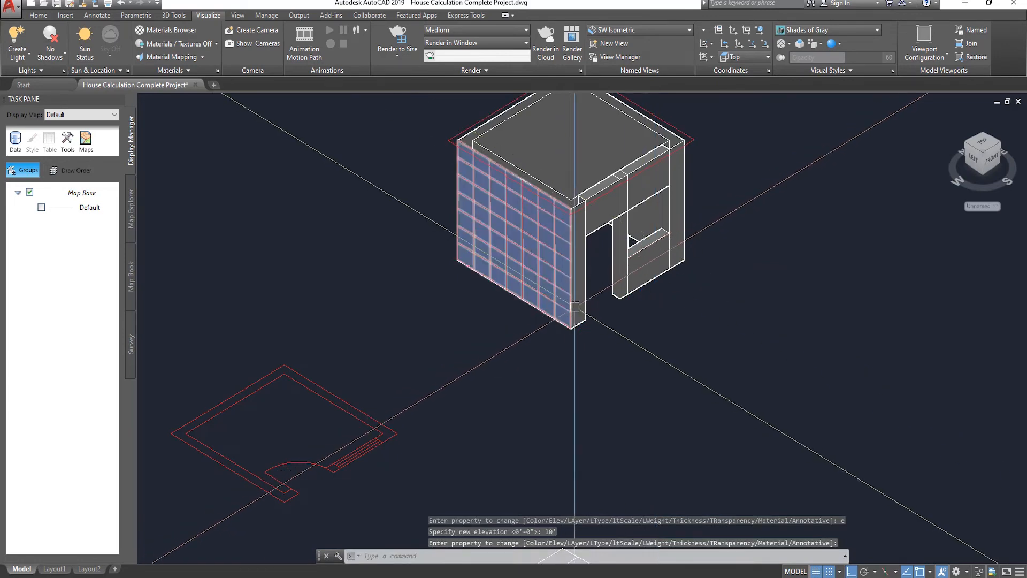
- Extrude the rectangle at wall-top level upward by 4 inches to form the overhanging roof slab
scroll(576, 302, up, 4)
scroll(577, 271, down, 3)
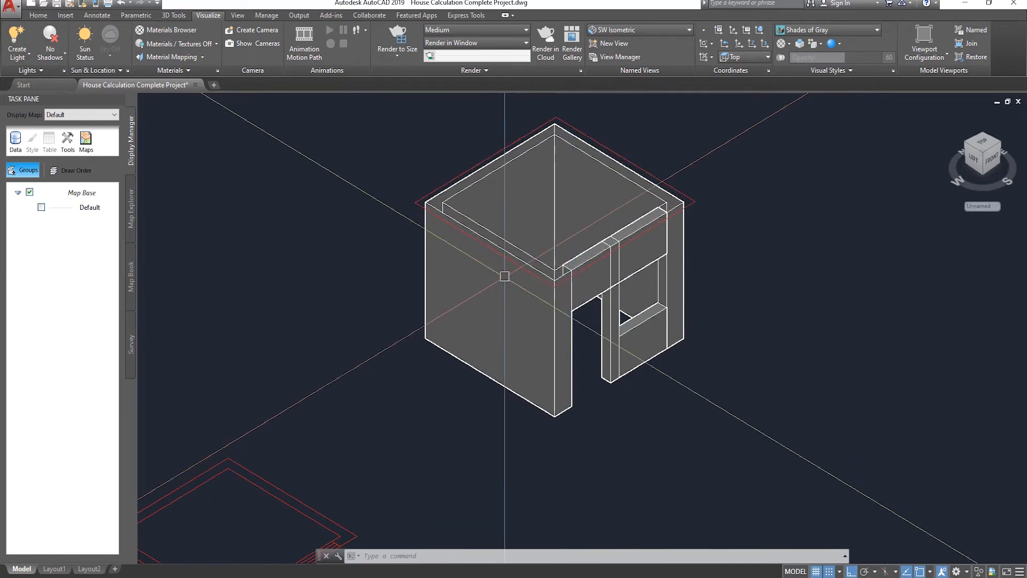
scroll(571, 264, up, 2)
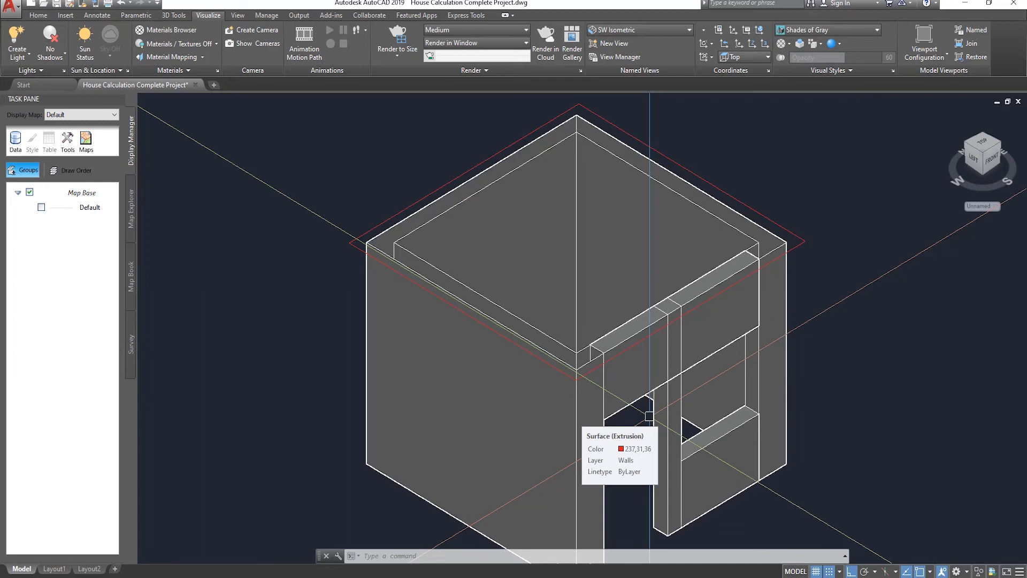
key(Escape)
key(Escape)
key(Escape)
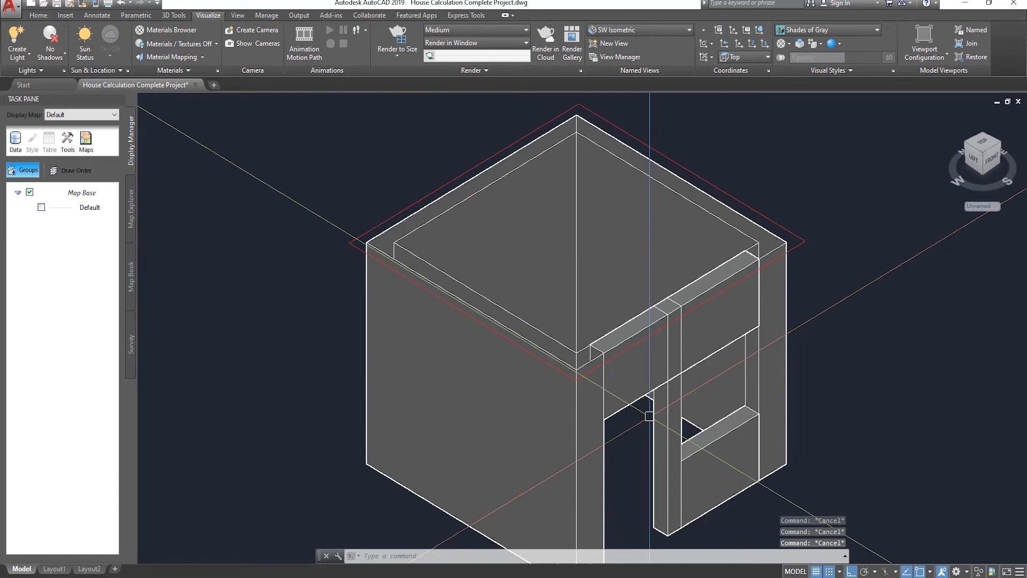
text(EXT)
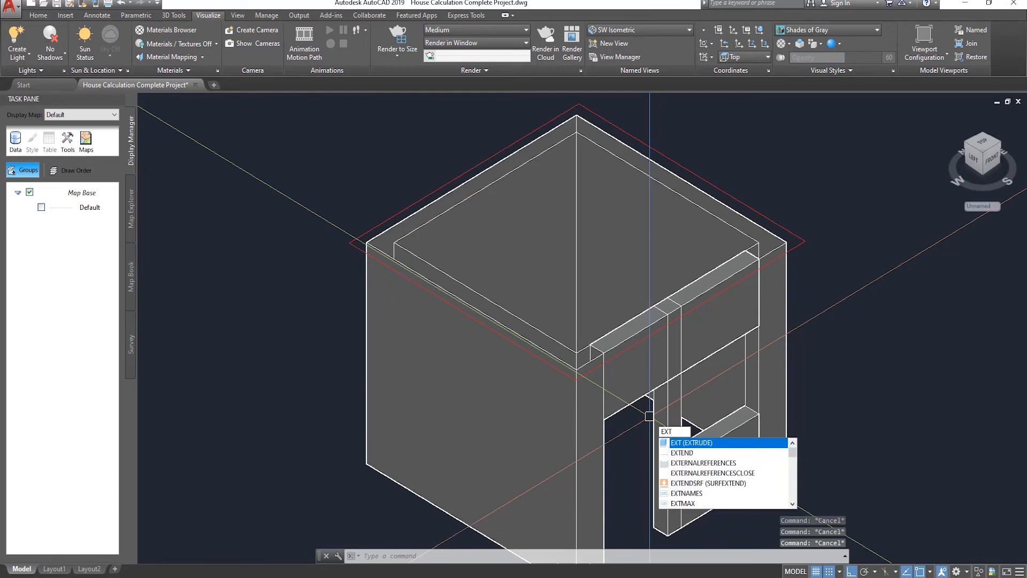
key(Return)
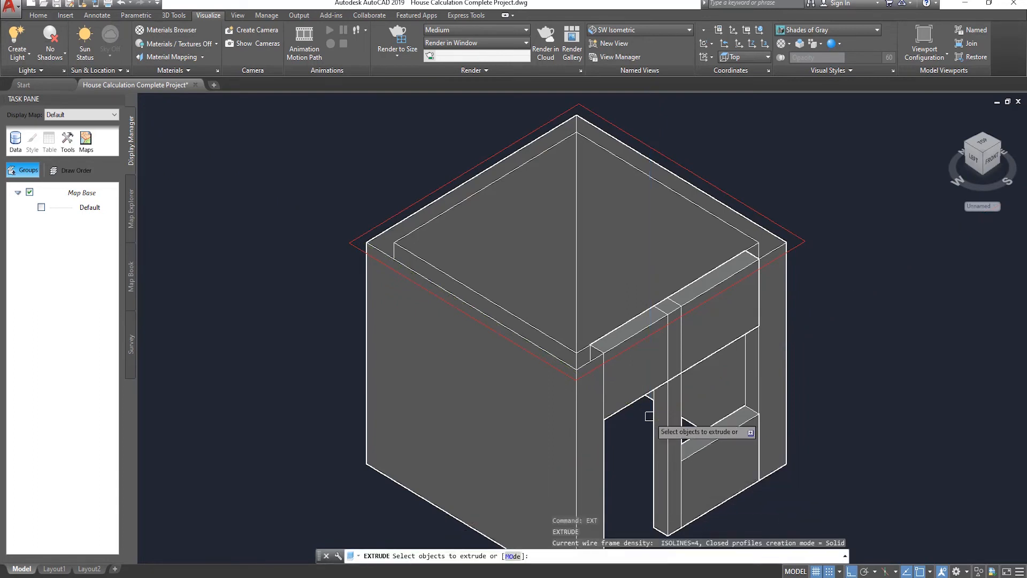
click(806, 240)
key(Return)
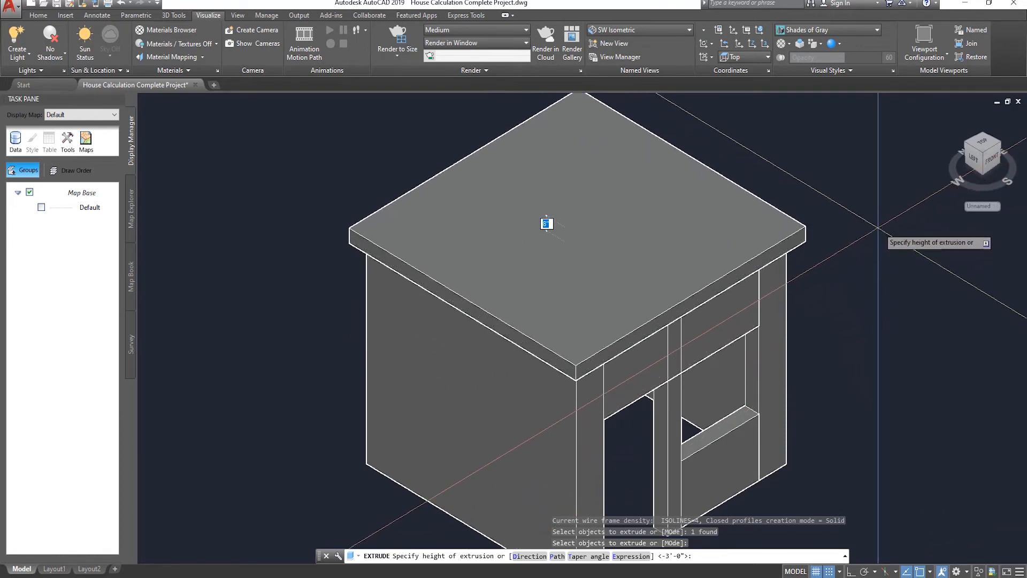
text(4)
key(Return)
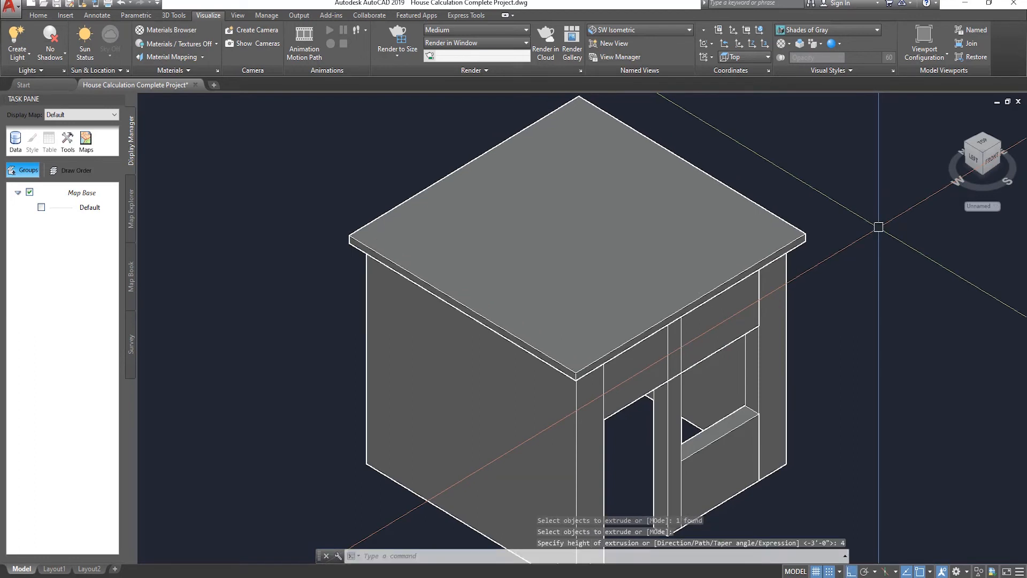
key(Escape)
key(Escape)
key(Escape)
scroll(731, 373, down, 5)
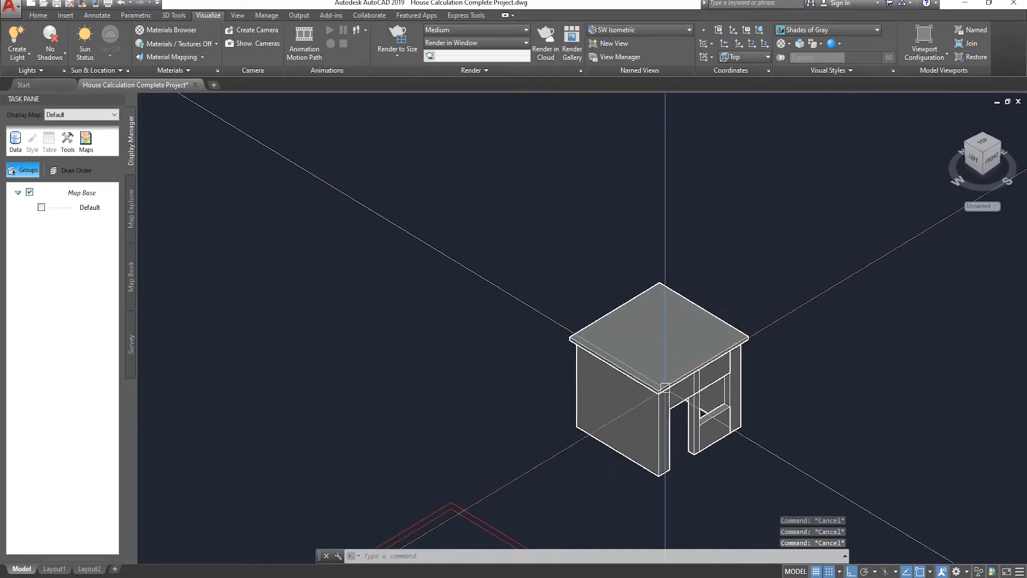
scroll(842, 381, up, 5)
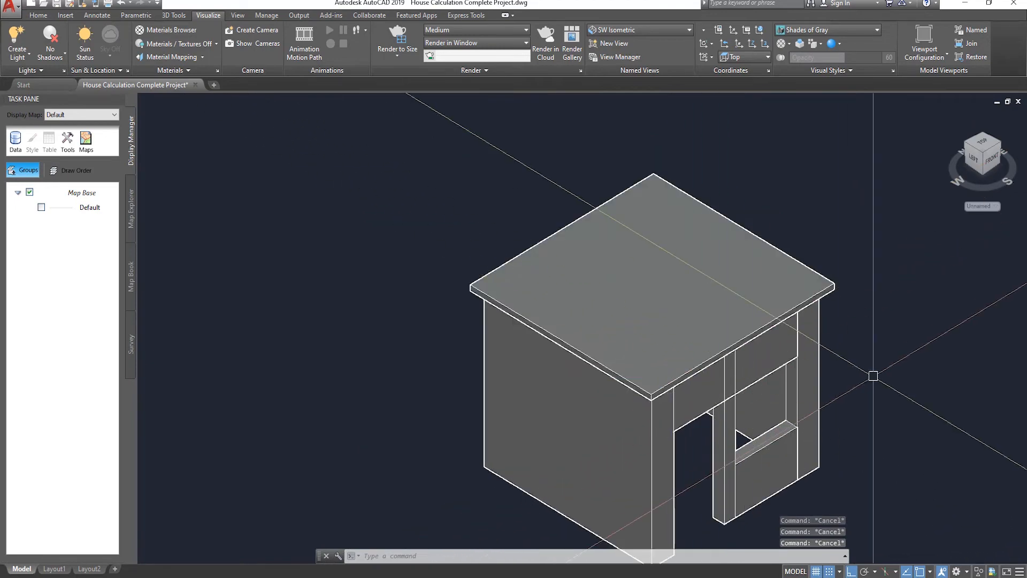
scroll(812, 360, down, 3)
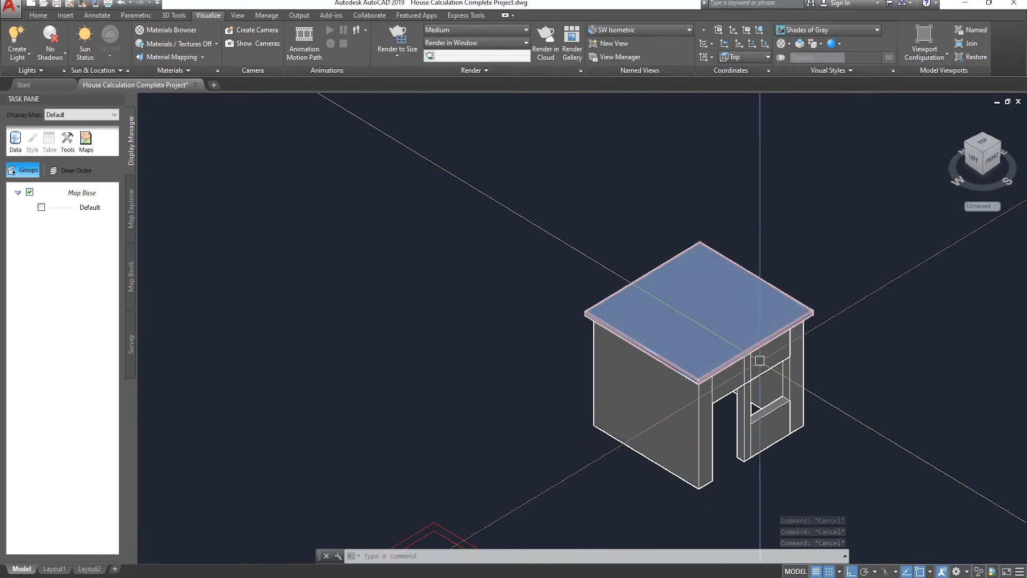
scroll(863, 412, up, 3)
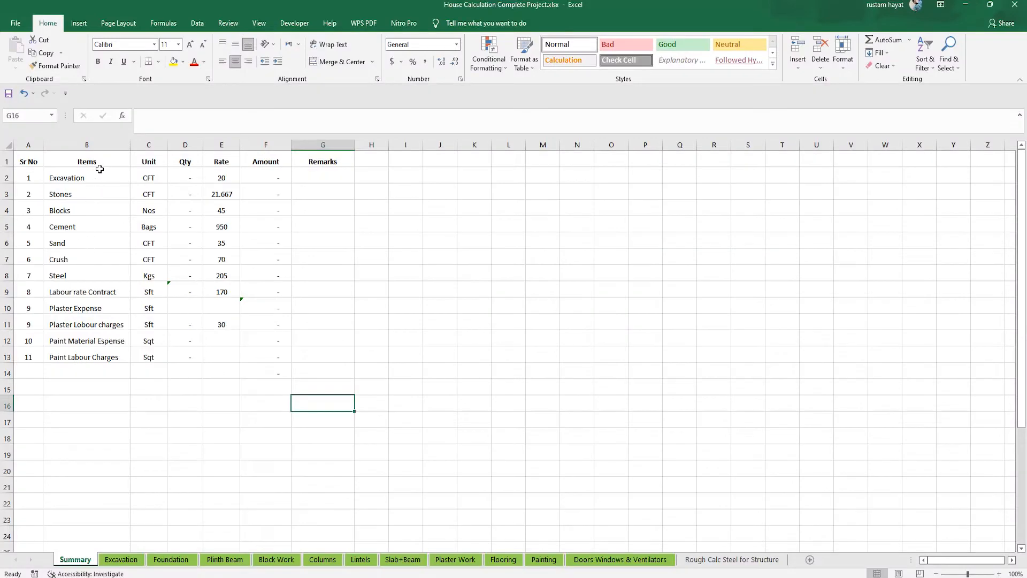
- Switch to the House Calculation workbook in Excel and review the Summary sheet's Items, Unit, Qty, Rate and Amount columns and the total cell F14
drag(87, 178, 80, 359)
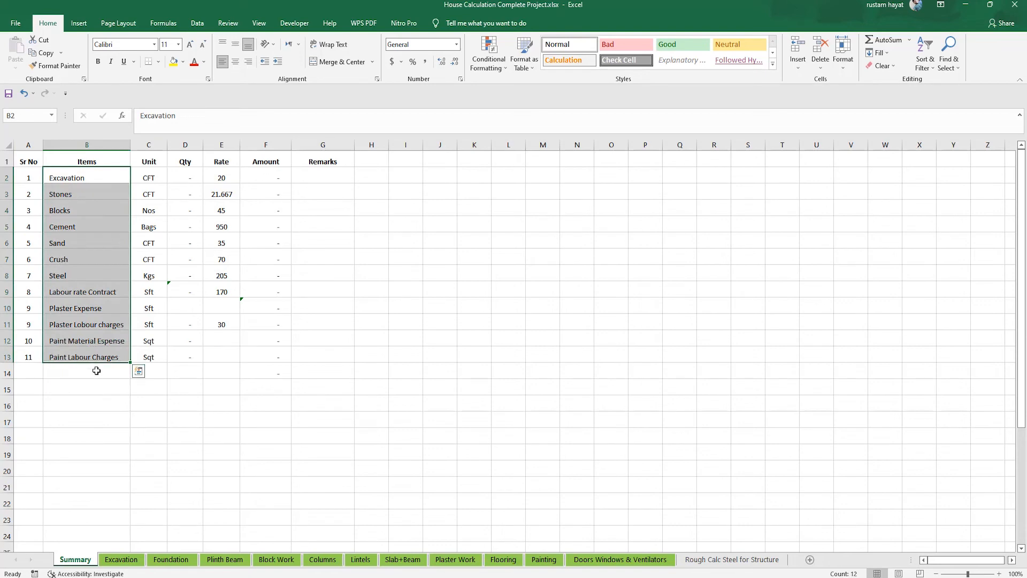
click(150, 145)
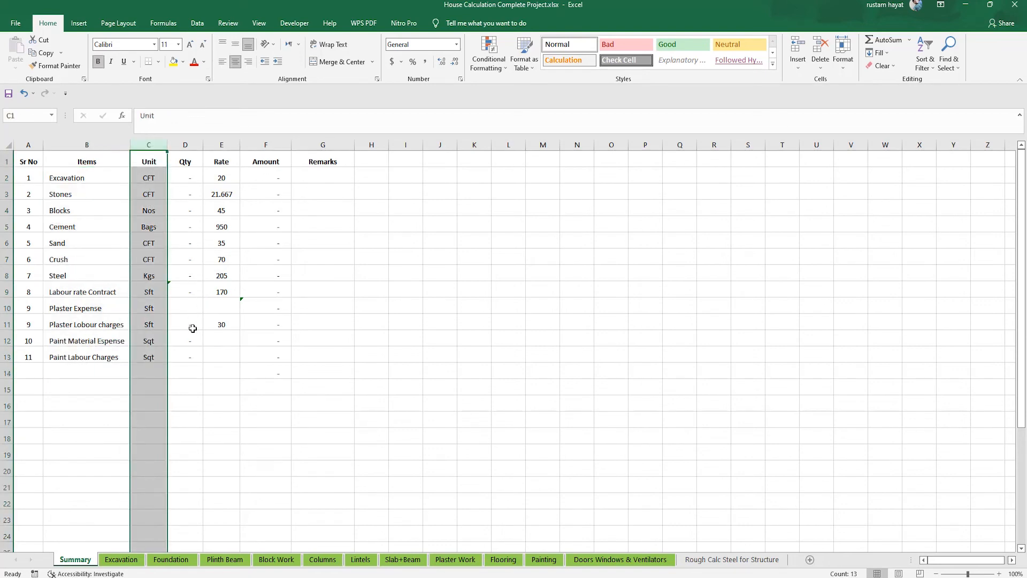
click(192, 143)
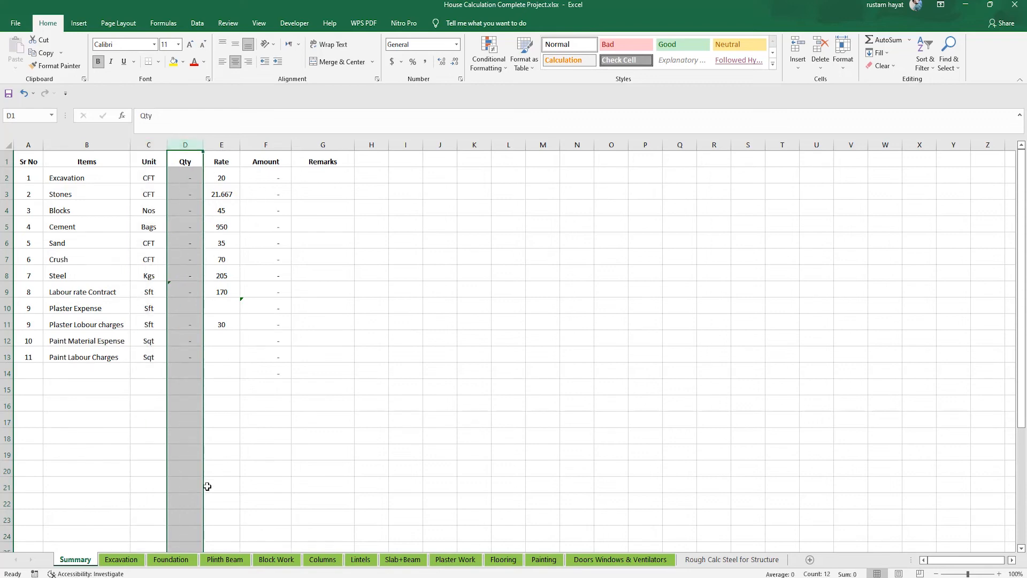
click(231, 145)
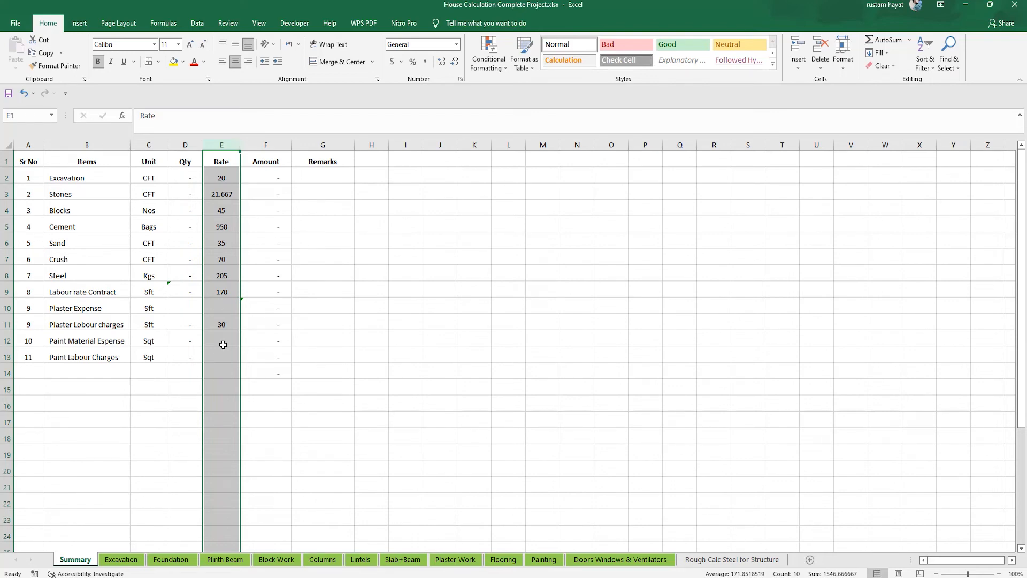
click(269, 144)
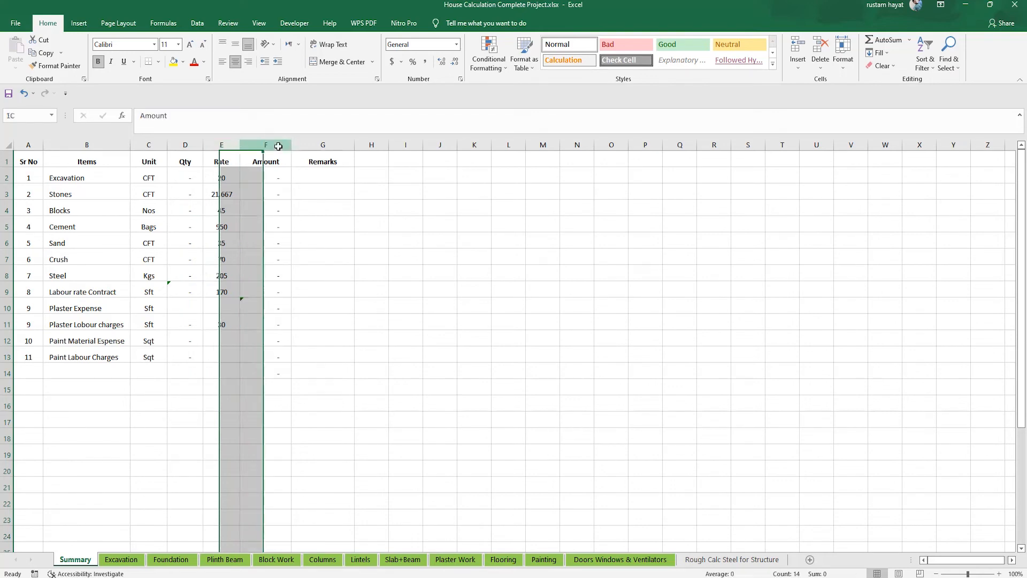
click(269, 373)
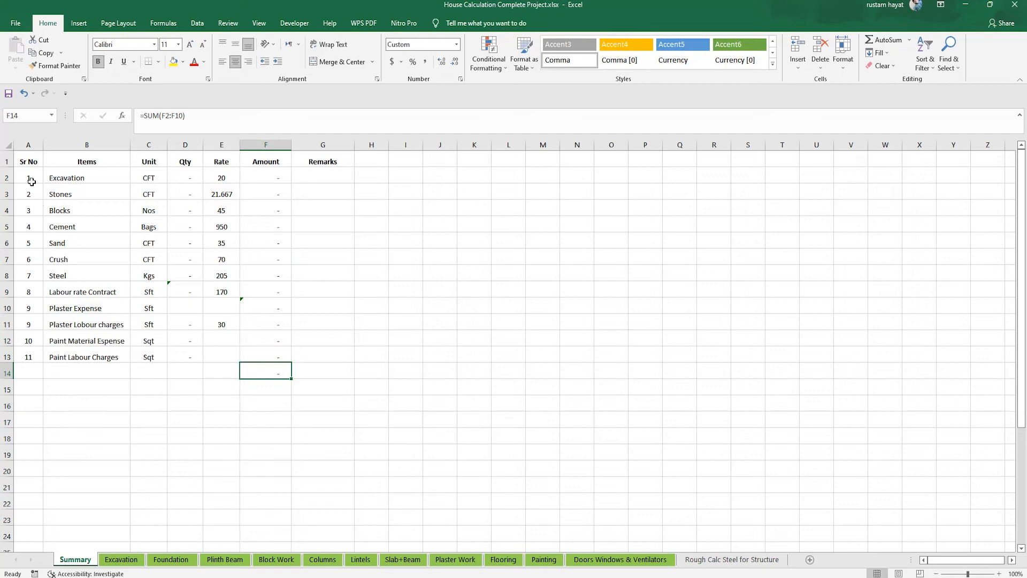
- Open the workbook's Excavation sheet and examine the dashed trench outlines of the Layout / Excavation Plan in the AutoCAD drawing
click(122, 559)
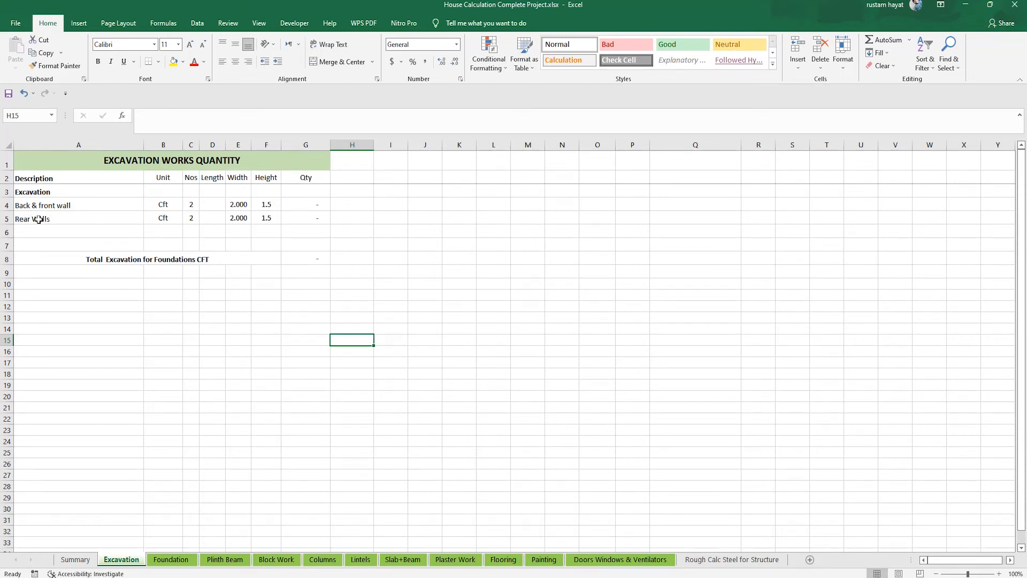
click(350, 576)
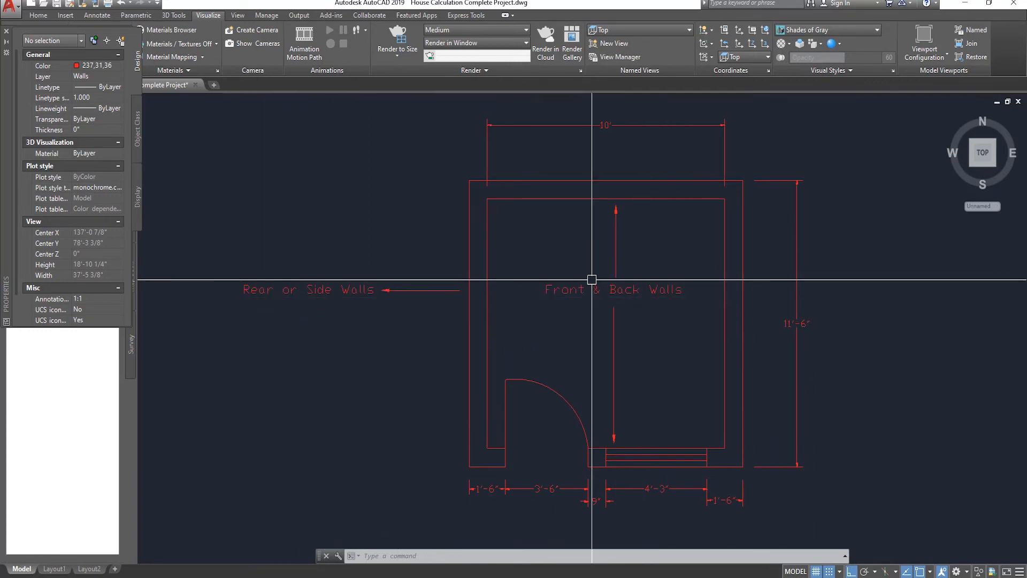
scroll(780, 322, down, 2)
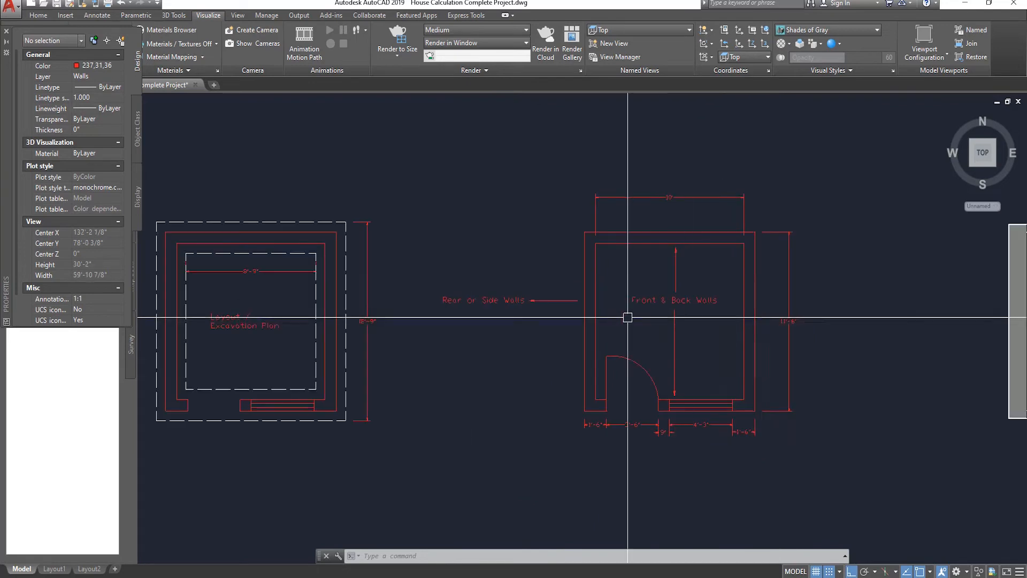
scroll(624, 316, down, 2)
scroll(372, 307, up, 4)
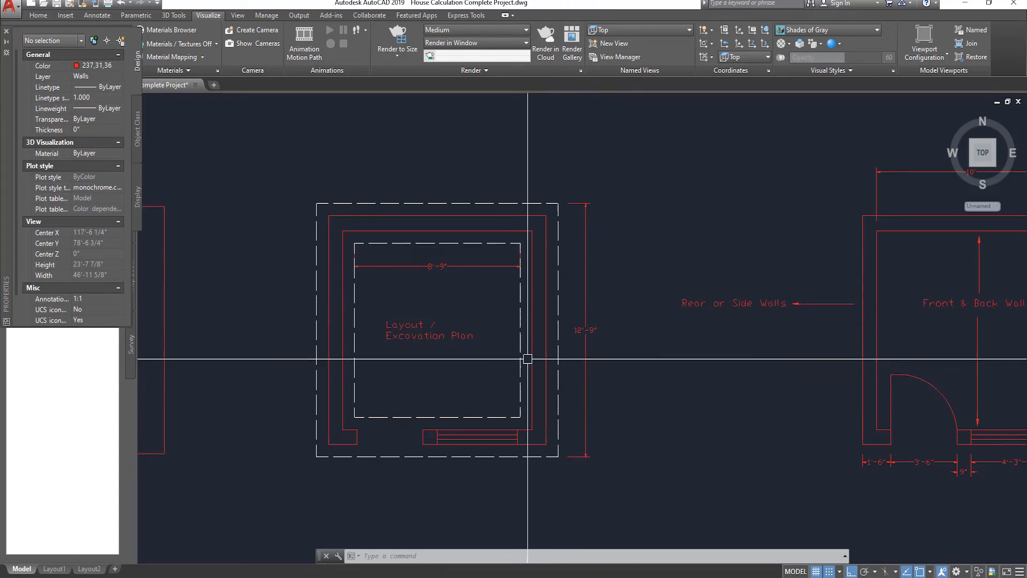
mouse_move(491, 245)
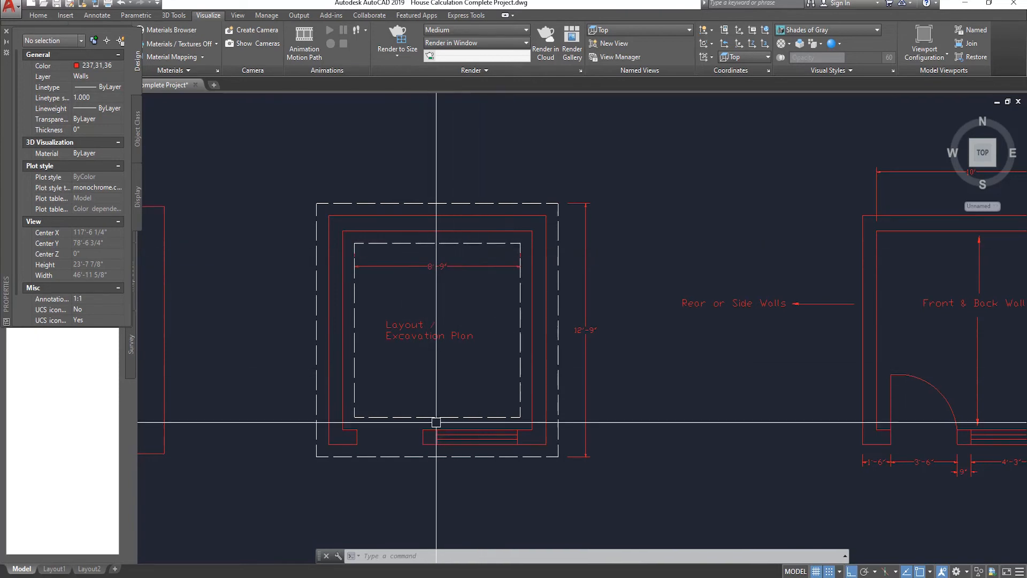
click(374, 576)
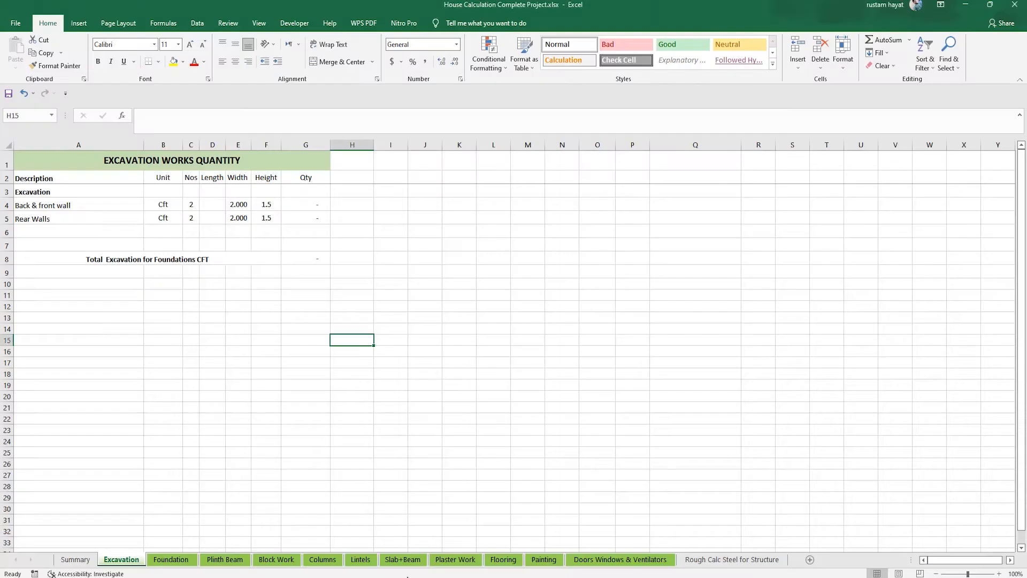
- Using the inner width dimension of the AutoCAD excavation plan, set the Back & front wall length to 8.75 in Excel's Excavation sheet
click(4, 205)
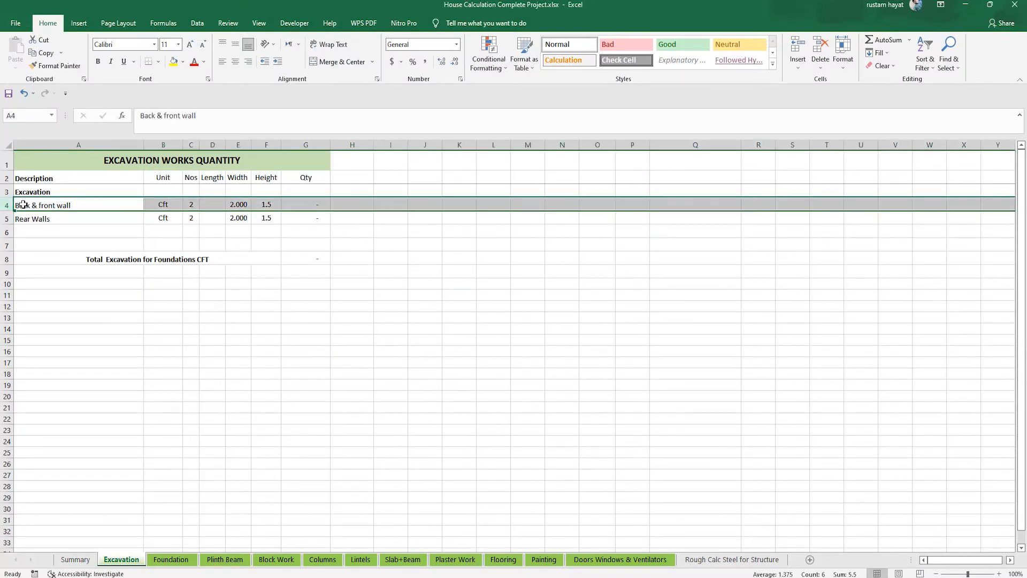
click(214, 204)
key(alt+Tab)
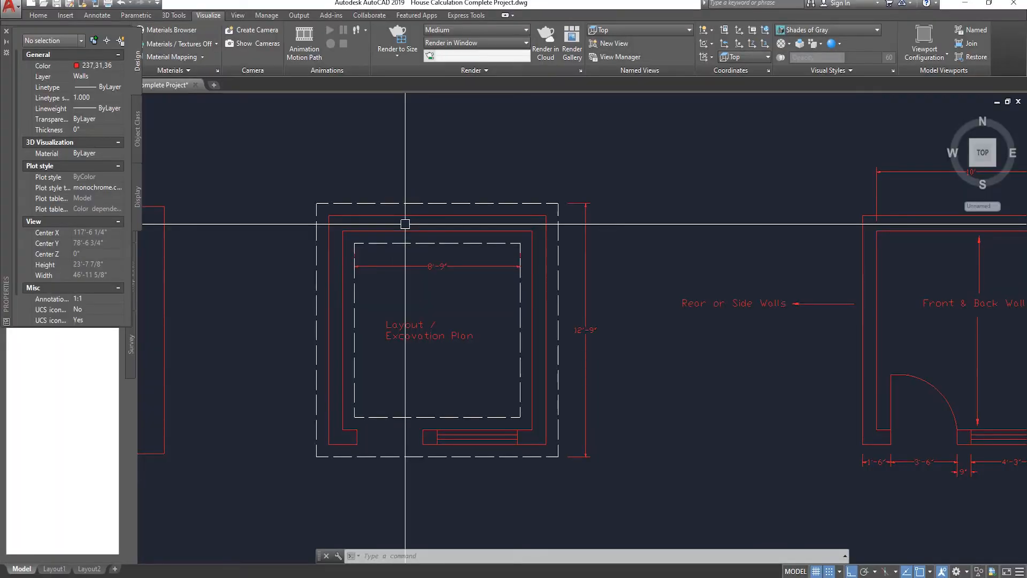
key(alt+Tab)
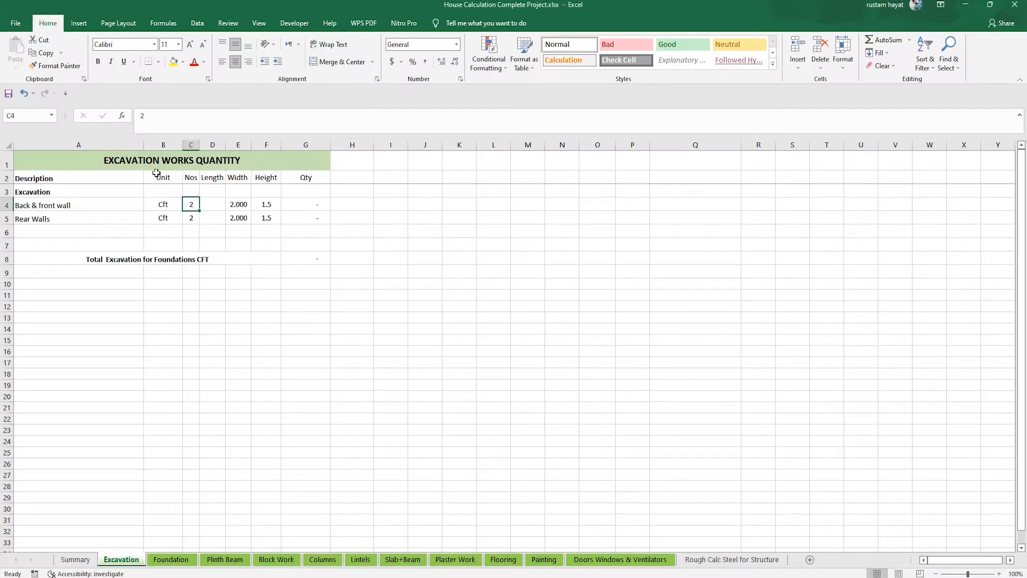
key(alt+Tab)
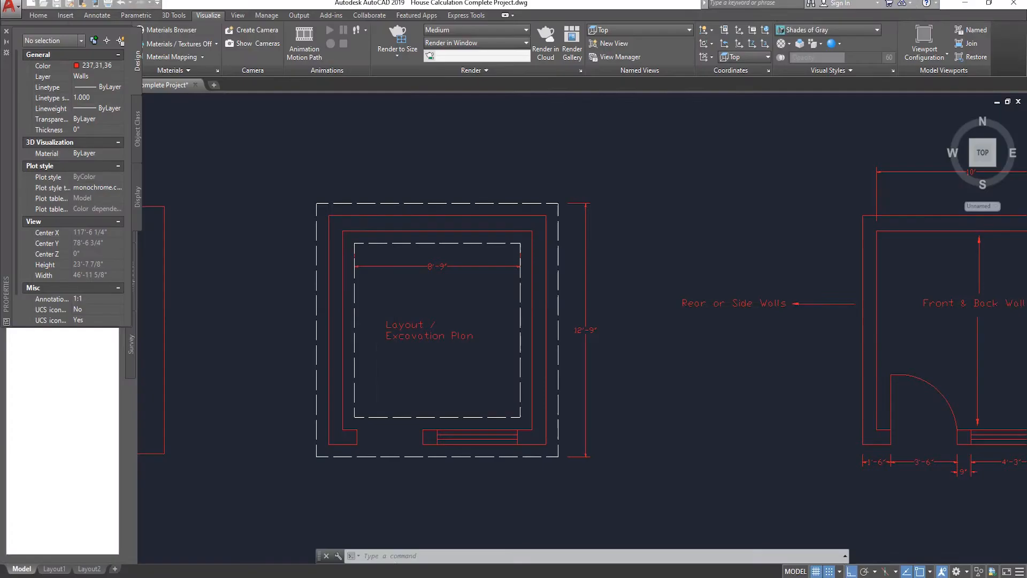
scroll(458, 268, up, 2)
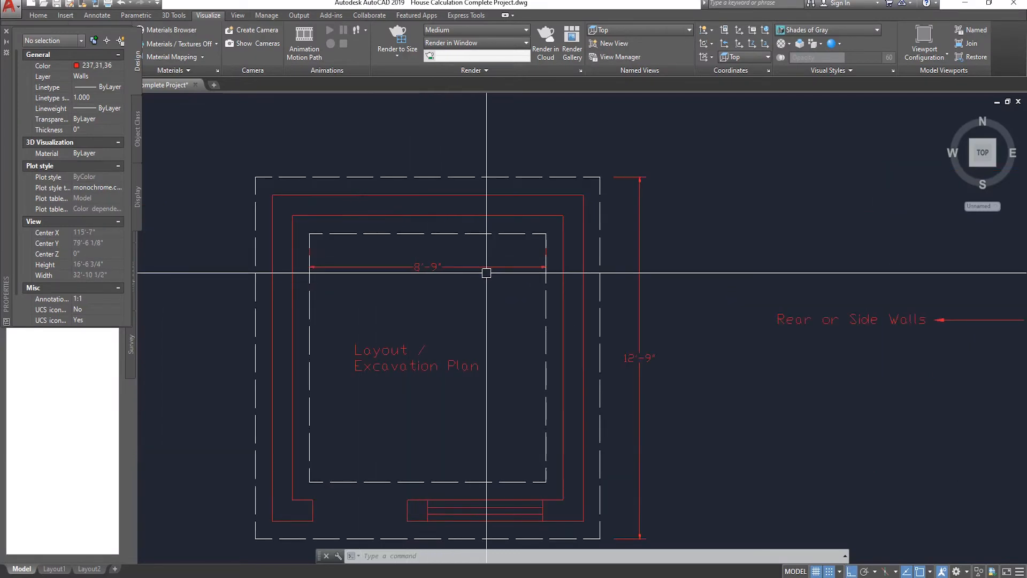
key(alt+Tab)
text(8.)
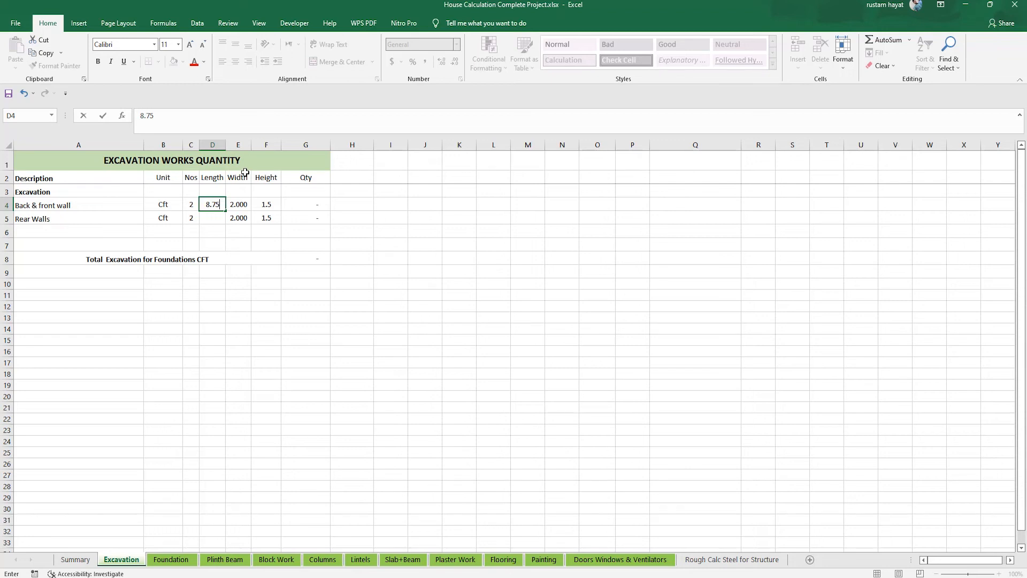
key(Return)
- Check the Back & front wall width by measuring between the outer and inner dashed trench lines in the AutoCAD plan
click(237, 207)
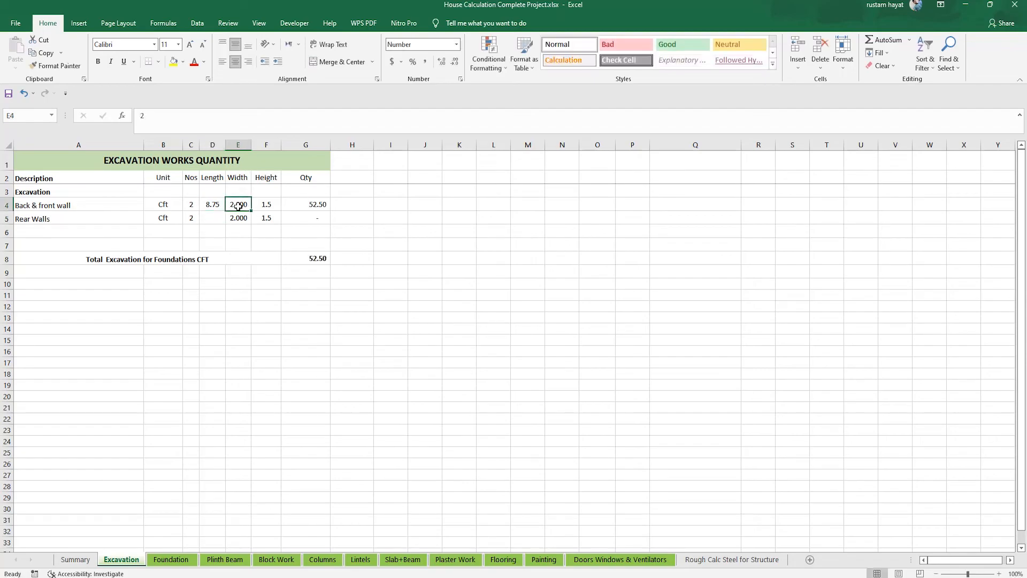
key(alt+Tab)
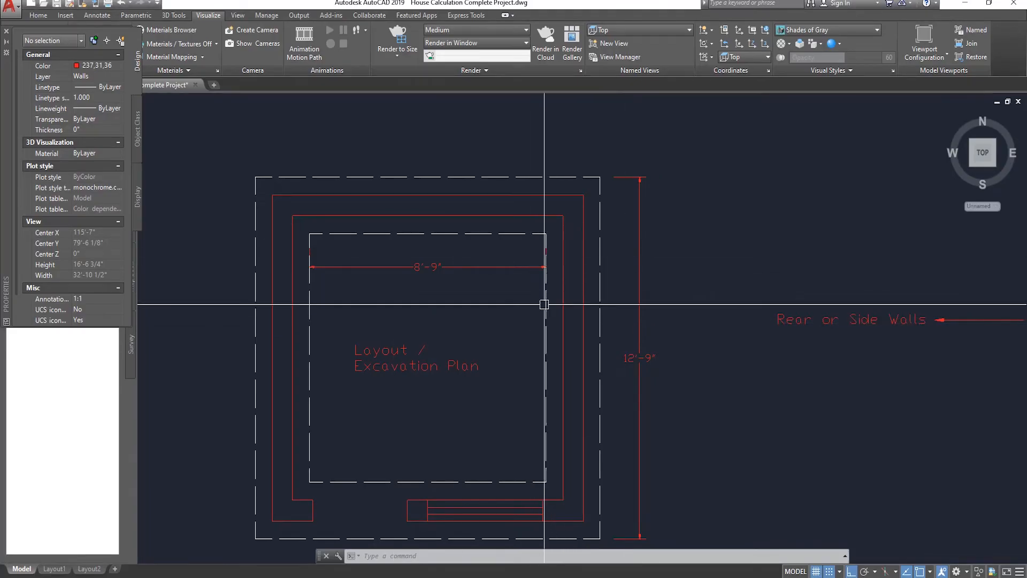
text(di)
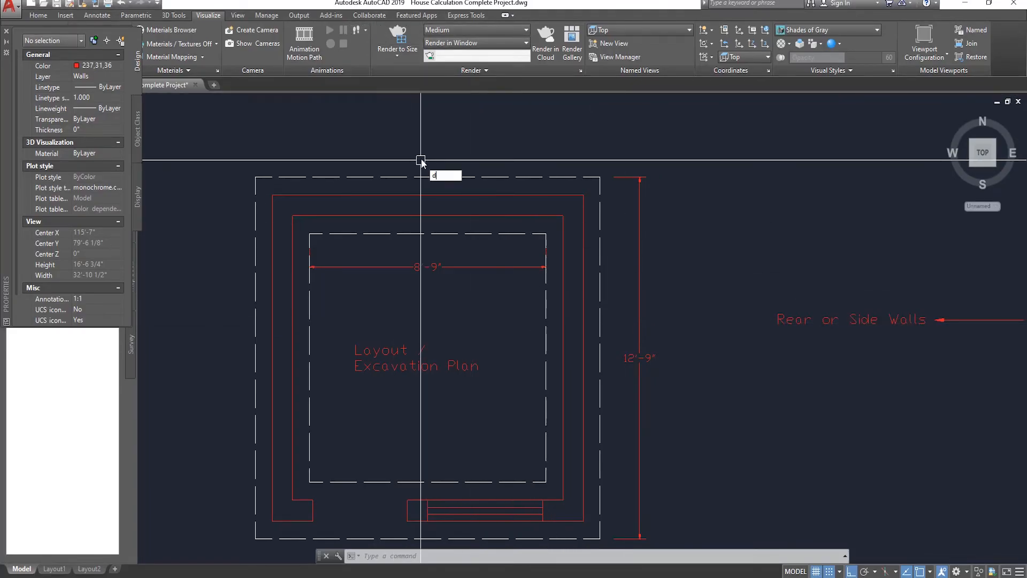
key(Return)
click(600, 312)
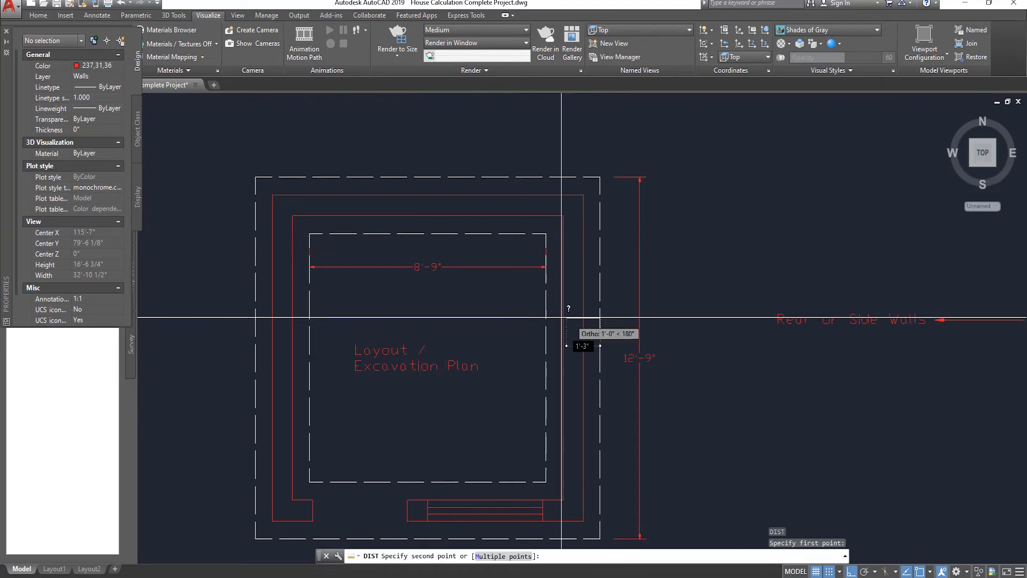
click(547, 313)
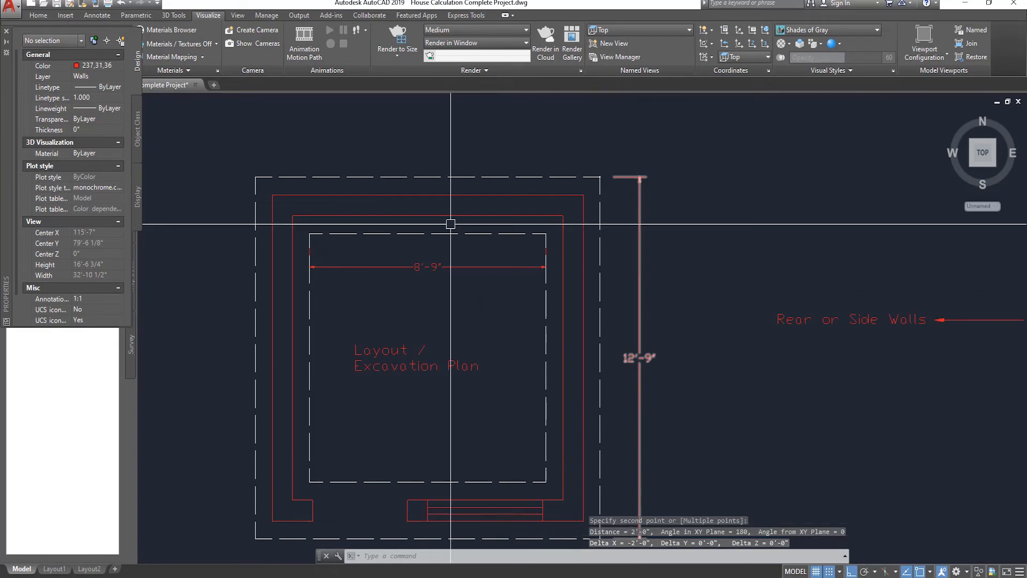
key(Escape)
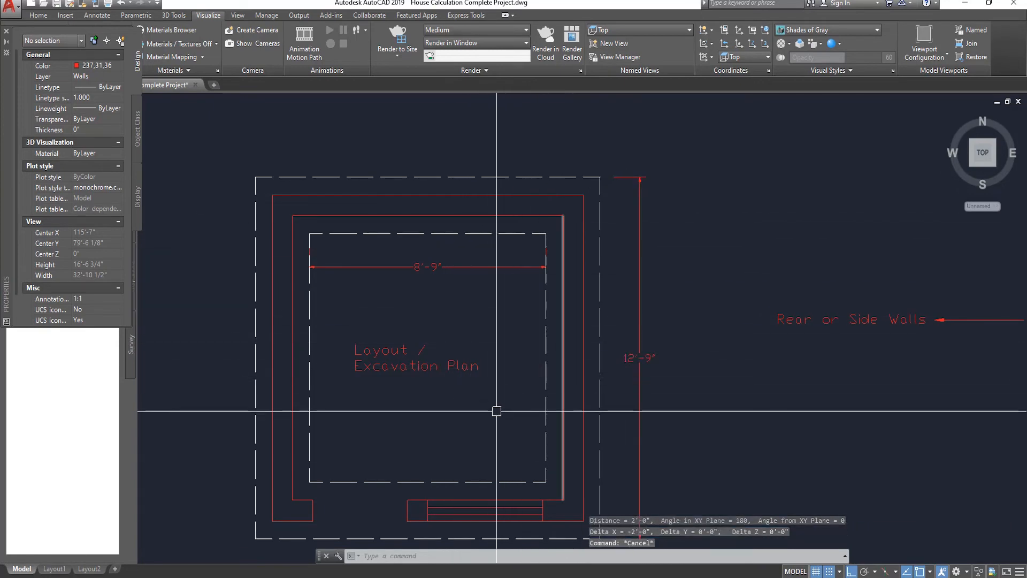
key(alt+Tab)
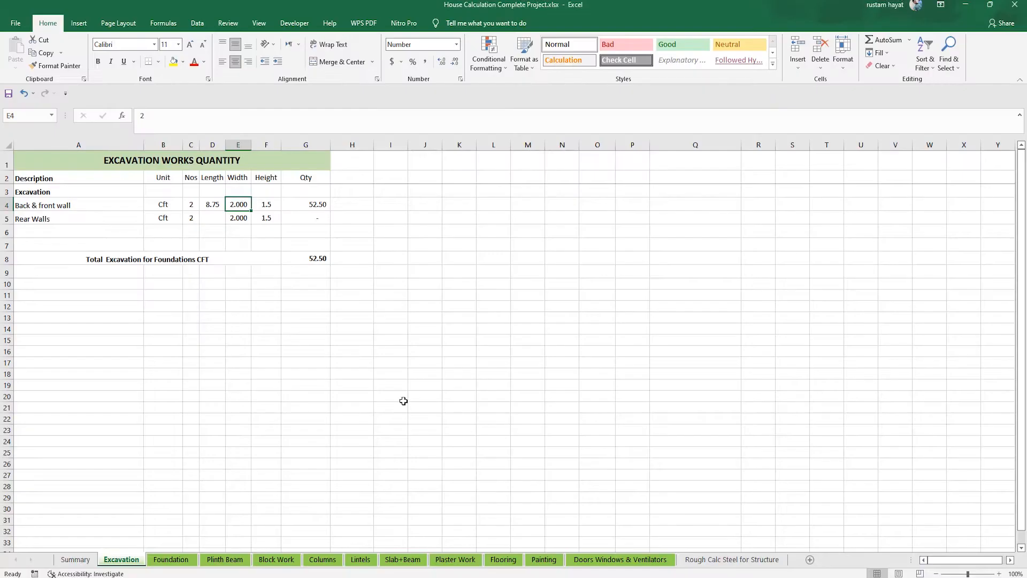
- Change the Height column header in the Excavation sheet to Height/Depth
click(266, 204)
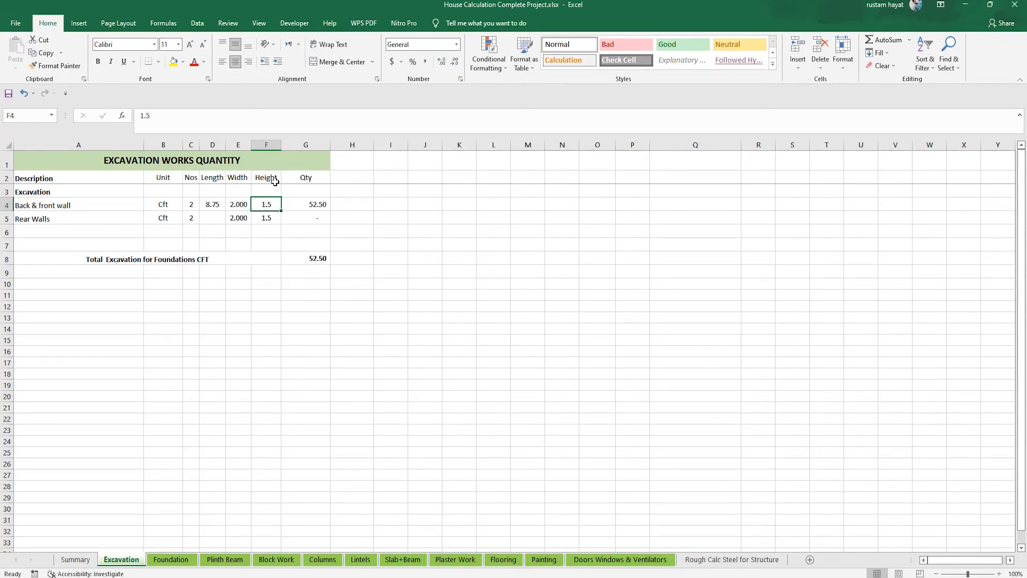
double_click(274, 180)
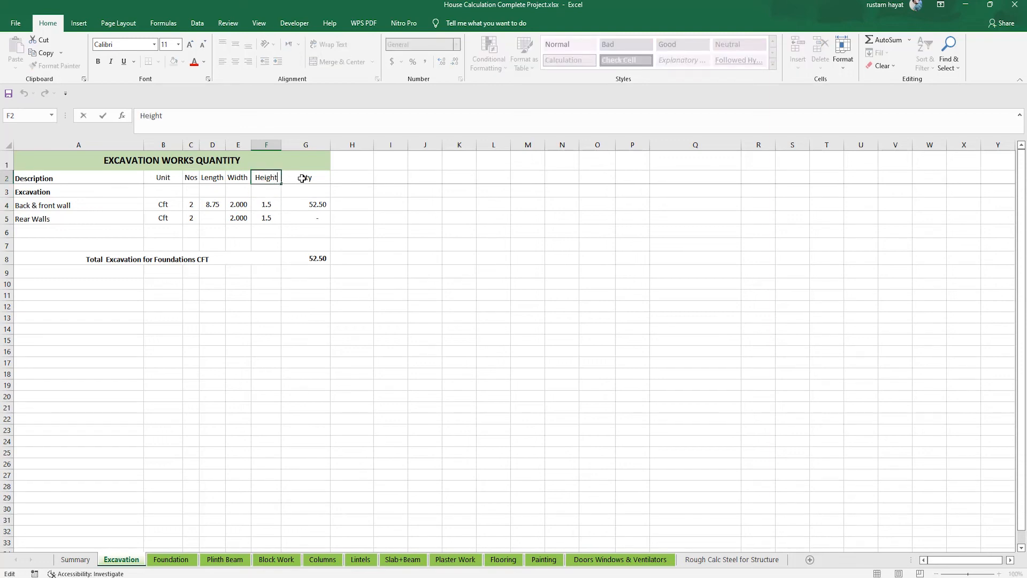
text(/Depth)
click(279, 204)
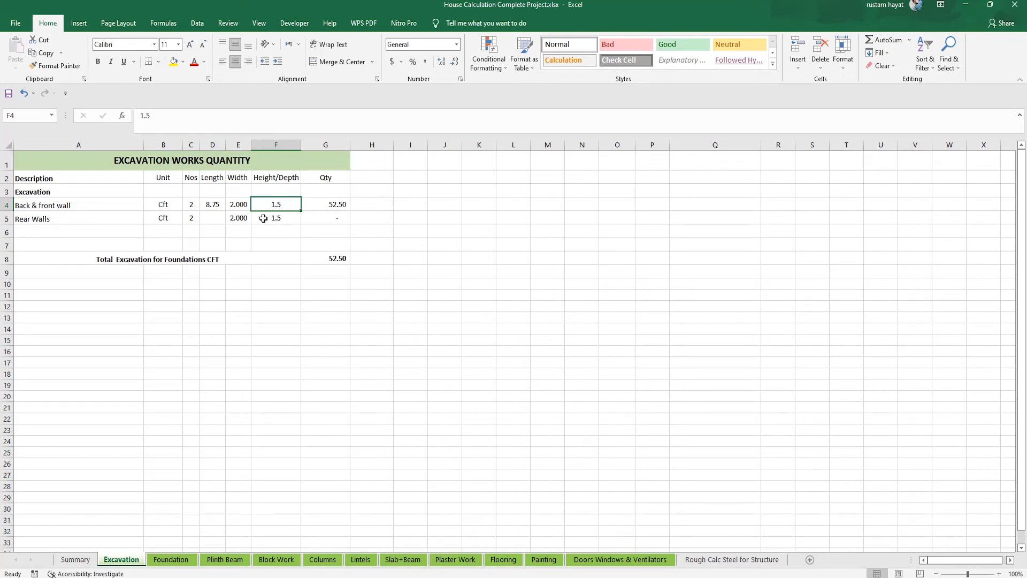
- Inspect the Back & front wall's Qty formula in G4 and its unit in the Excavation sheet
double_click(337, 205)
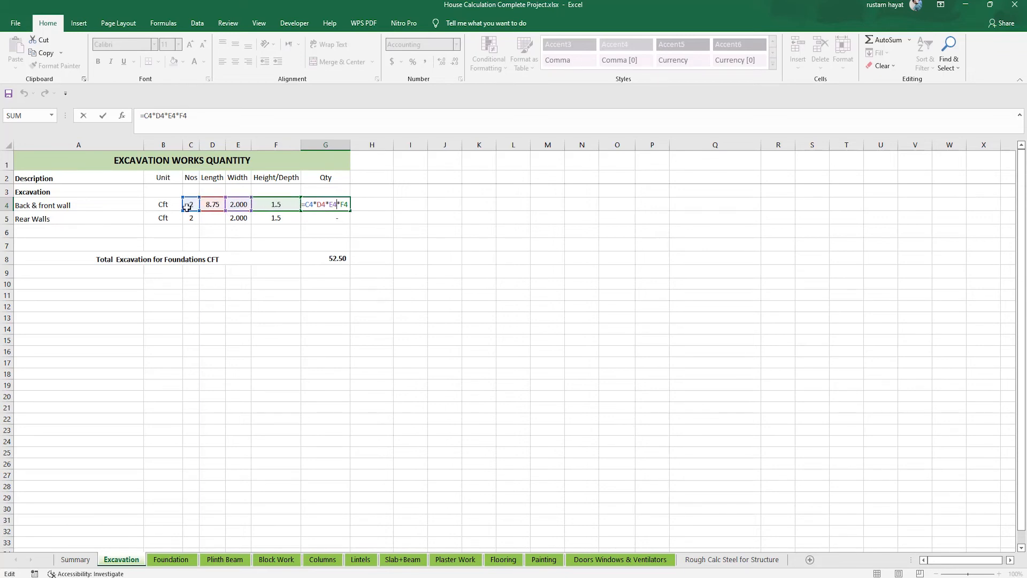
key(Return)
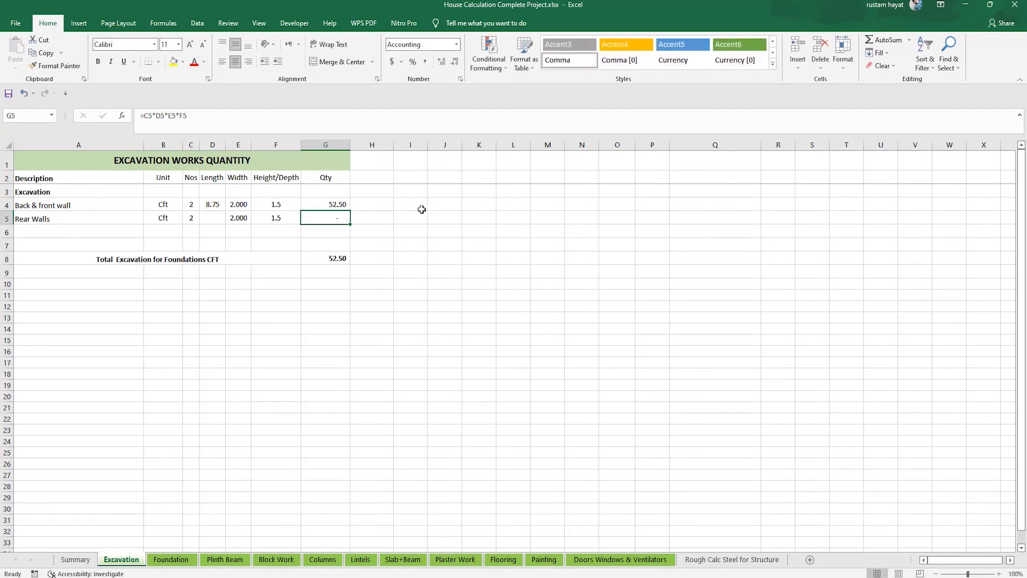
click(169, 205)
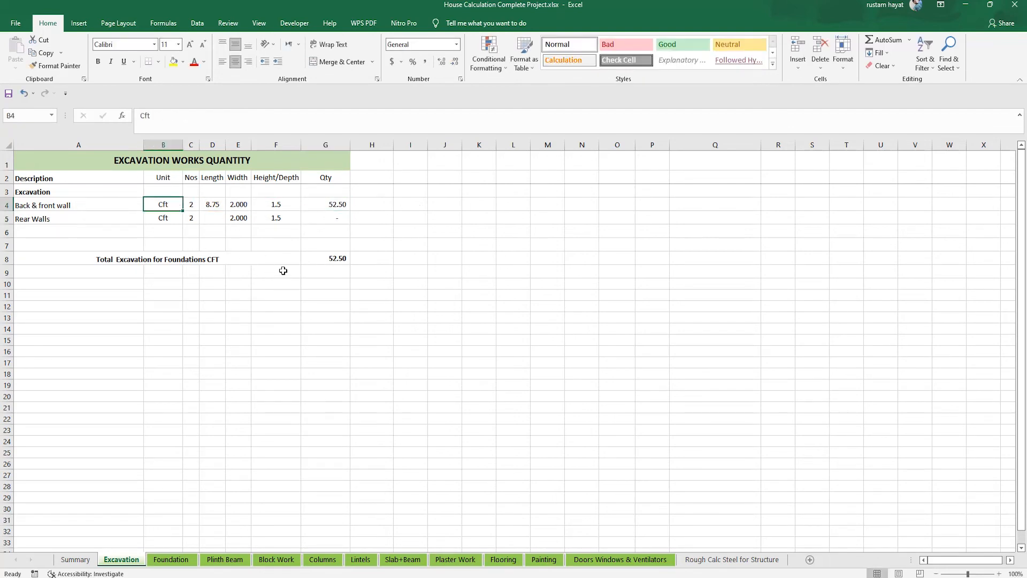
- Read the outer side dimension of the AutoCAD excavation plan and set the Rear Walls length to 12.75 in the Excavation sheet
key(alt+Tab)
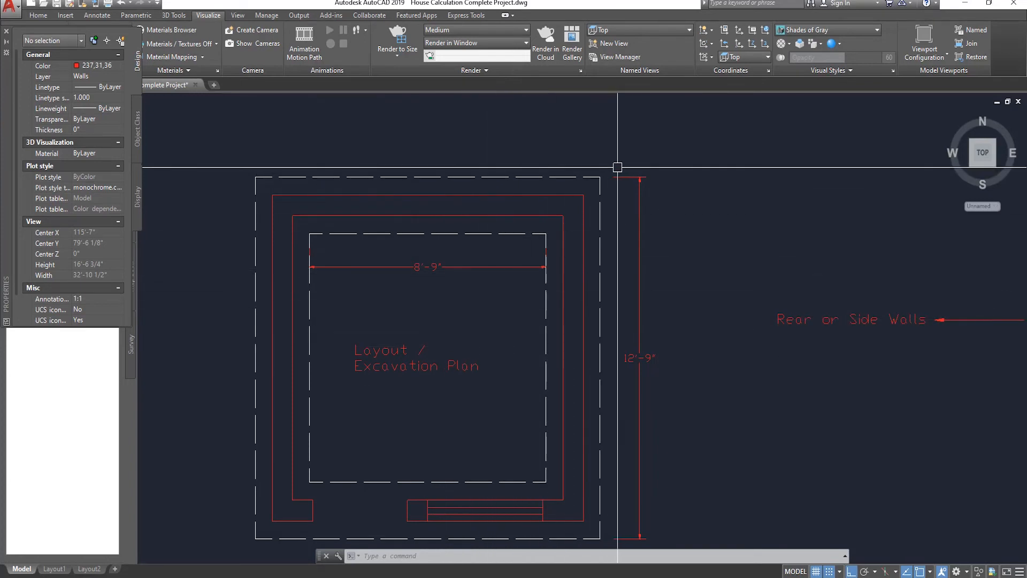
scroll(633, 452, down, 2)
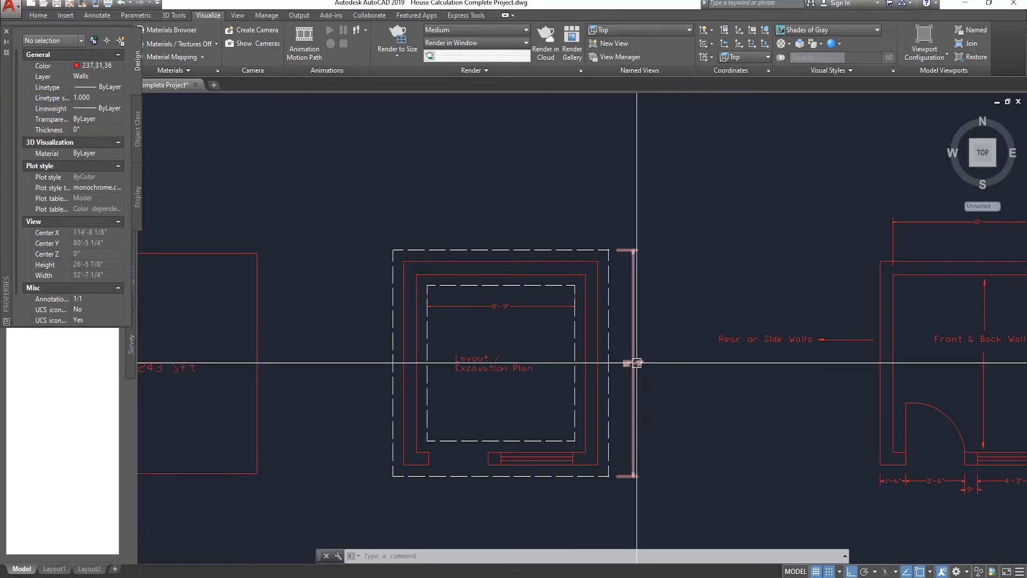
key(alt+Tab)
click(218, 220)
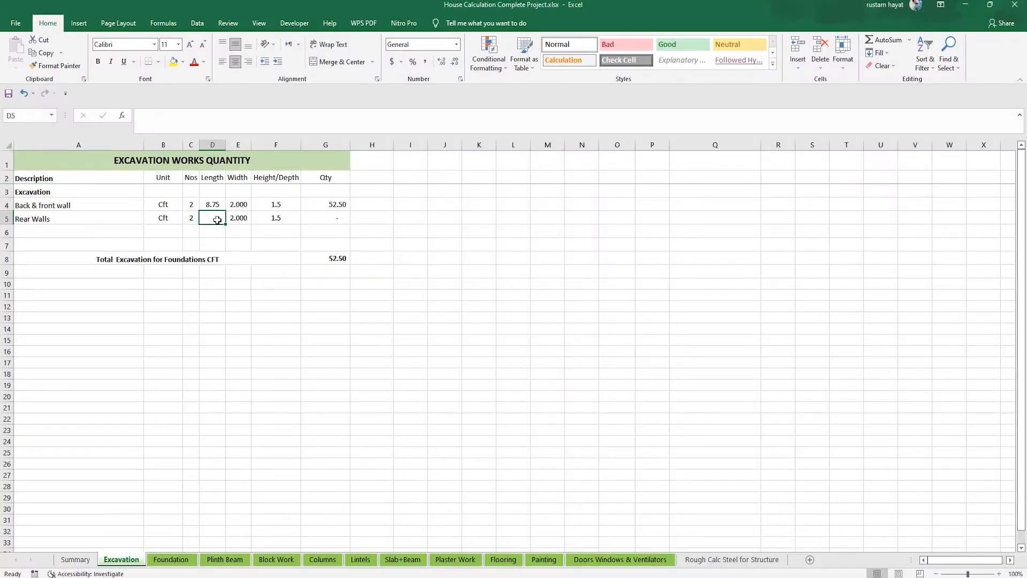
text(12.75)
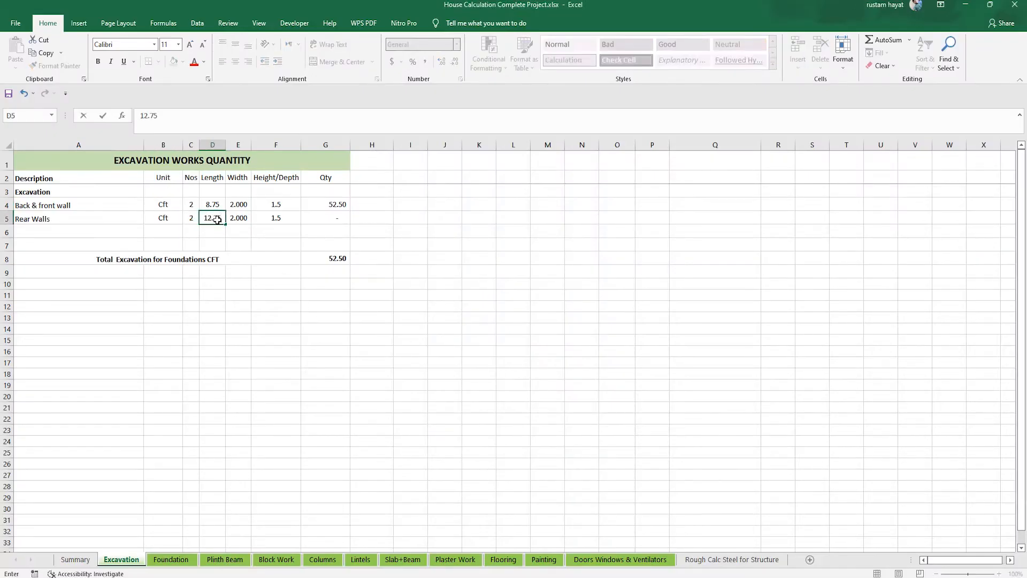
key(Return)
- Review the Rear Walls width, depth and Qty formula, and the Total Excavation for Foundations formula in G8
click(243, 218)
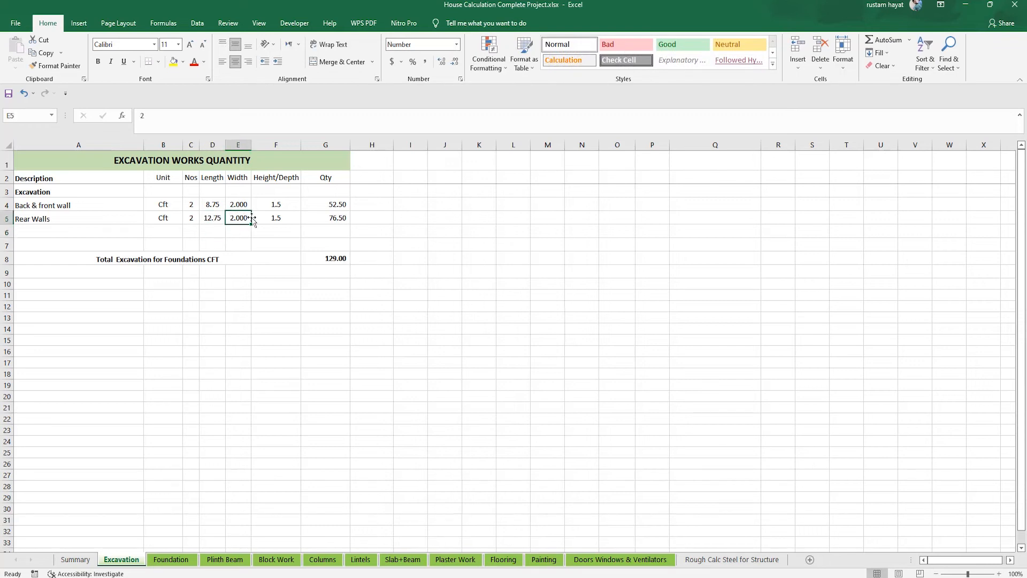
click(283, 217)
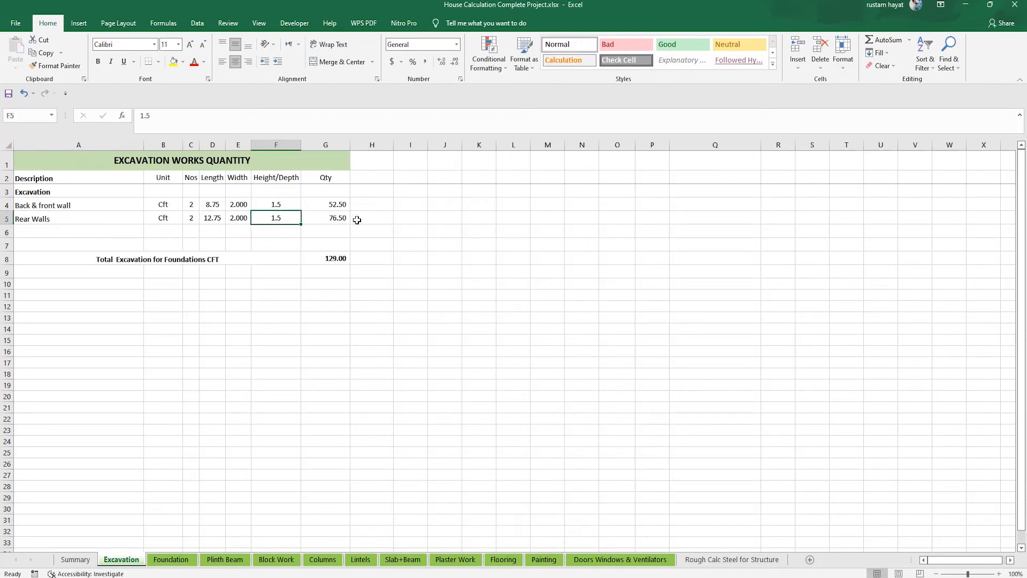
click(337, 218)
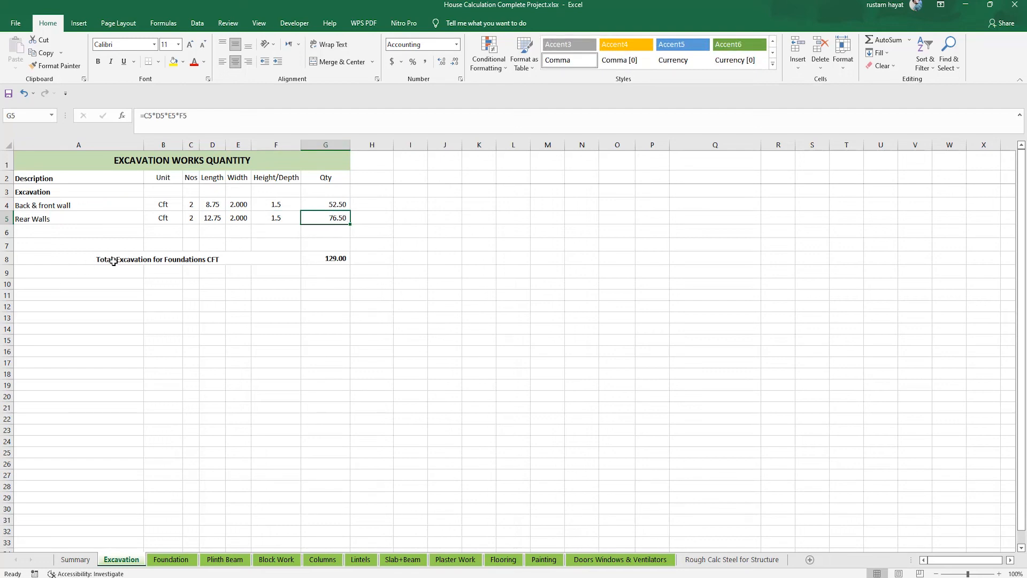
double_click(333, 259)
key(Return)
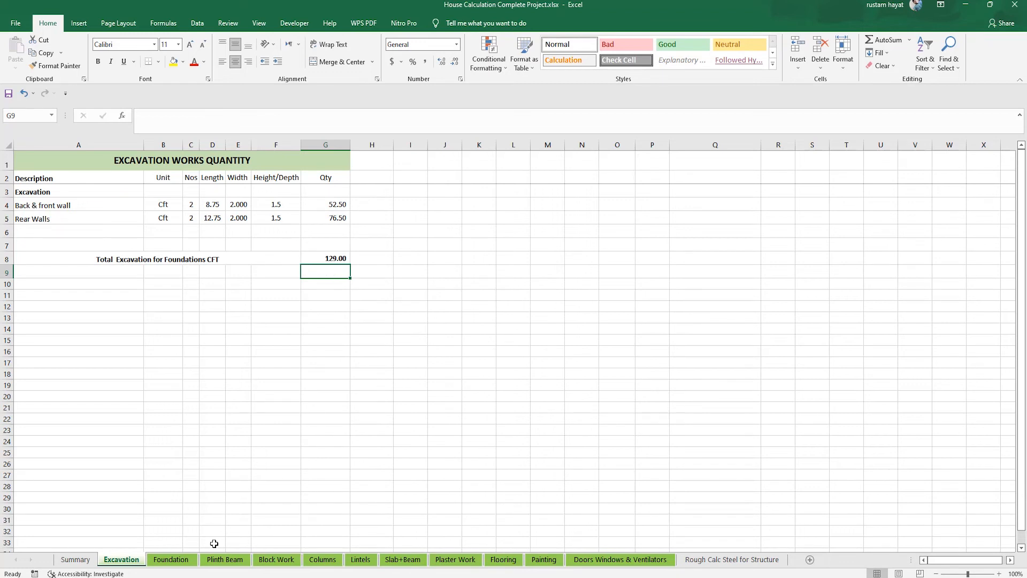
- Read the inner side dimension of the AutoCAD excavation plan and set the Back & front wall length to 8.75 in the Foundation sheet
click(178, 559)
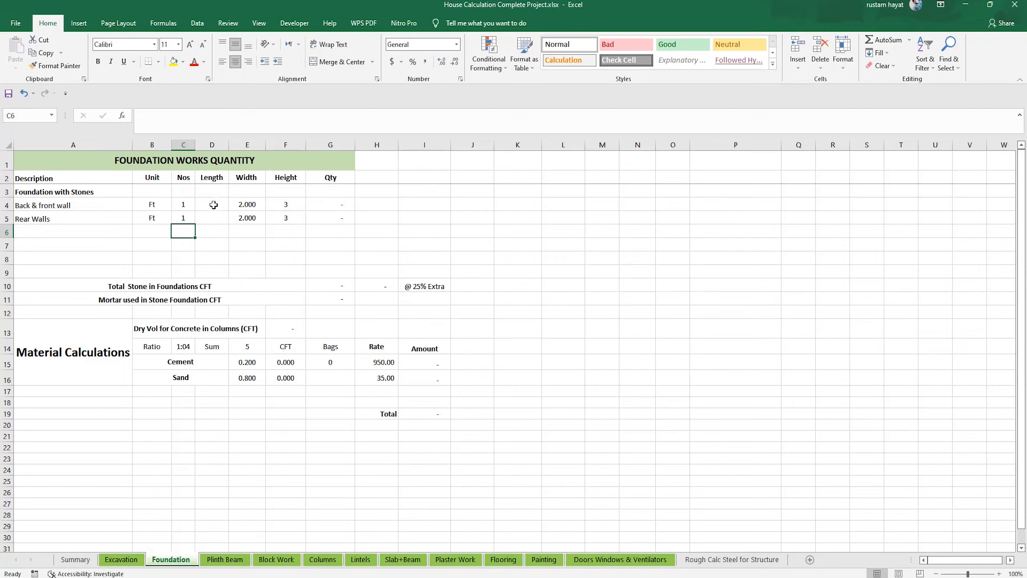
click(214, 204)
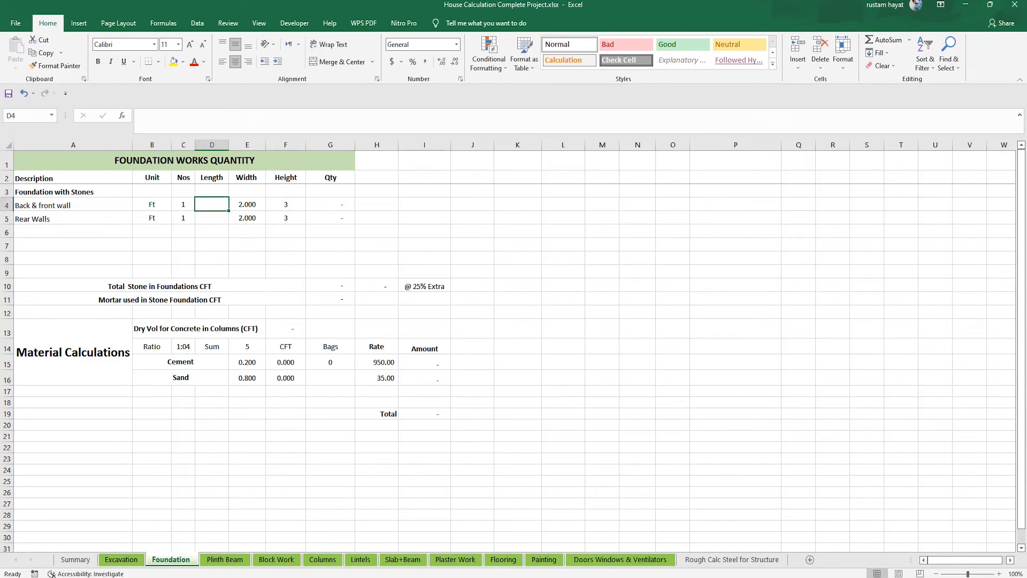
key(alt+Tab)
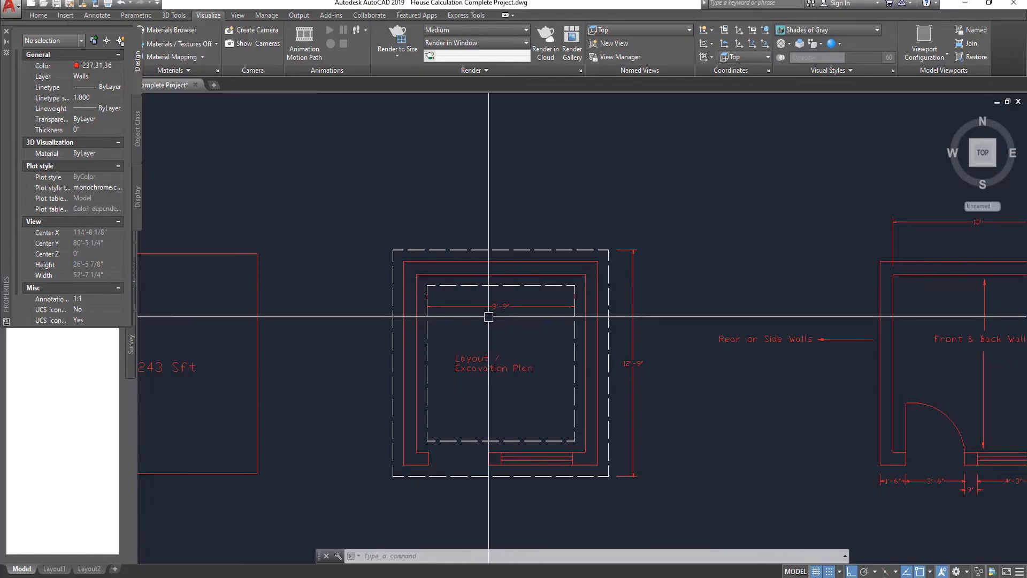
key(alt+Tab)
text(8.7)
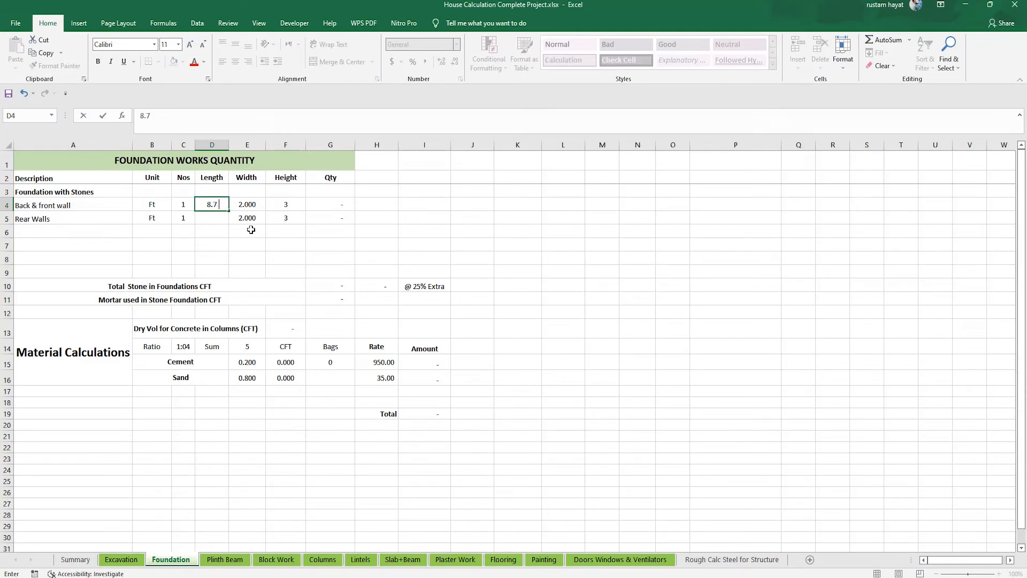
text(5)
key(Return)
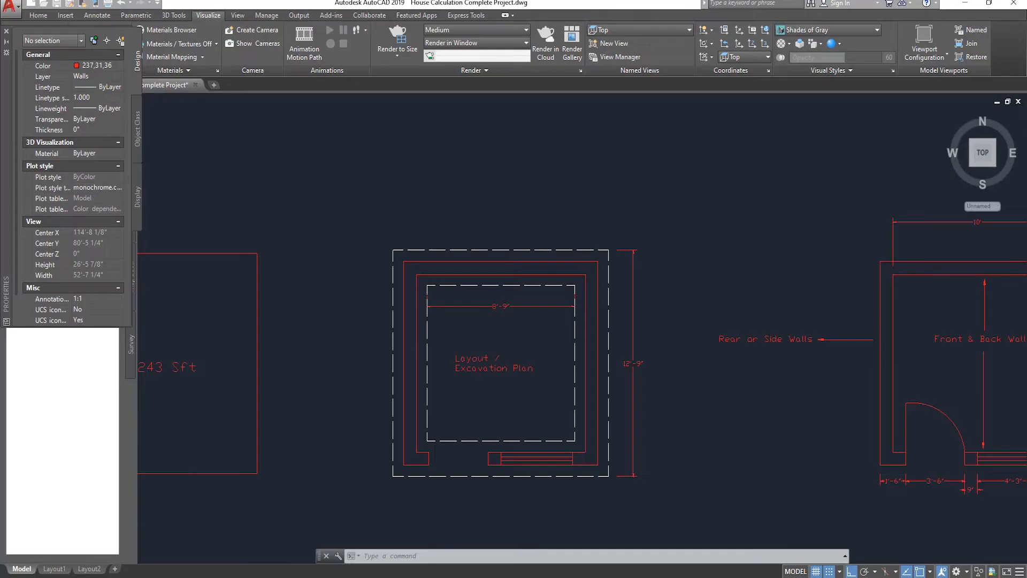
- Check the outer side dimension in the AutoCAD plan and set the Rear Walls length to 12.75 in the Foundation sheet
key(alt+Tab)
key(alt+Tab)
text(12.75)
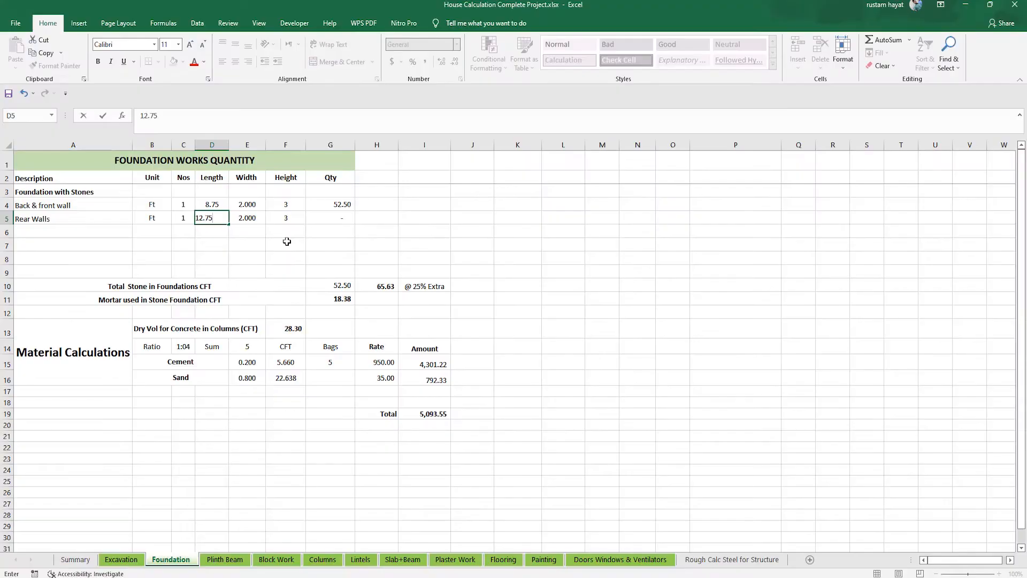
key(Return)
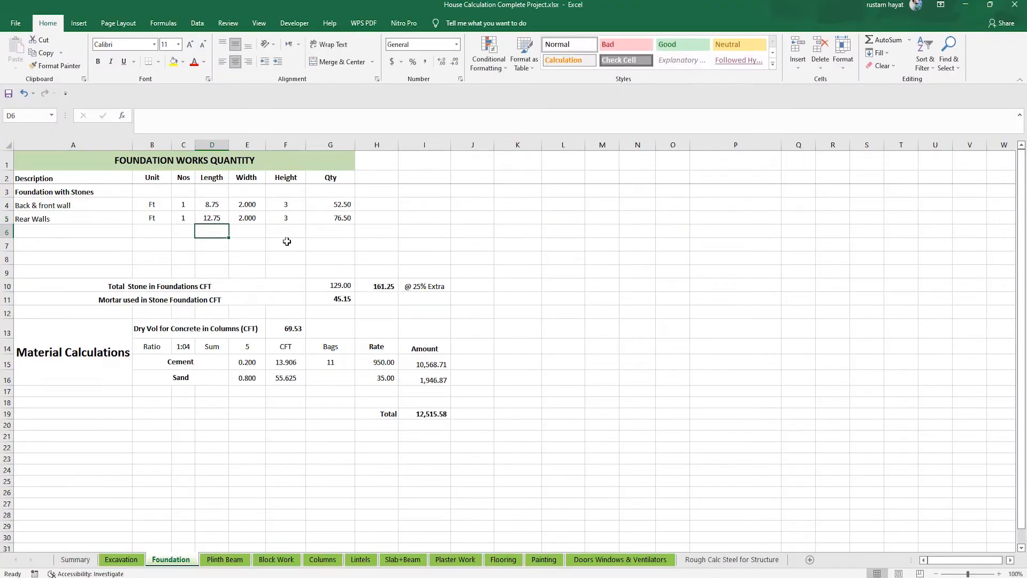
- Check the Back & front wall's height and Qty formula in G4, and change the unit of both wall rows to CFT
click(301, 206)
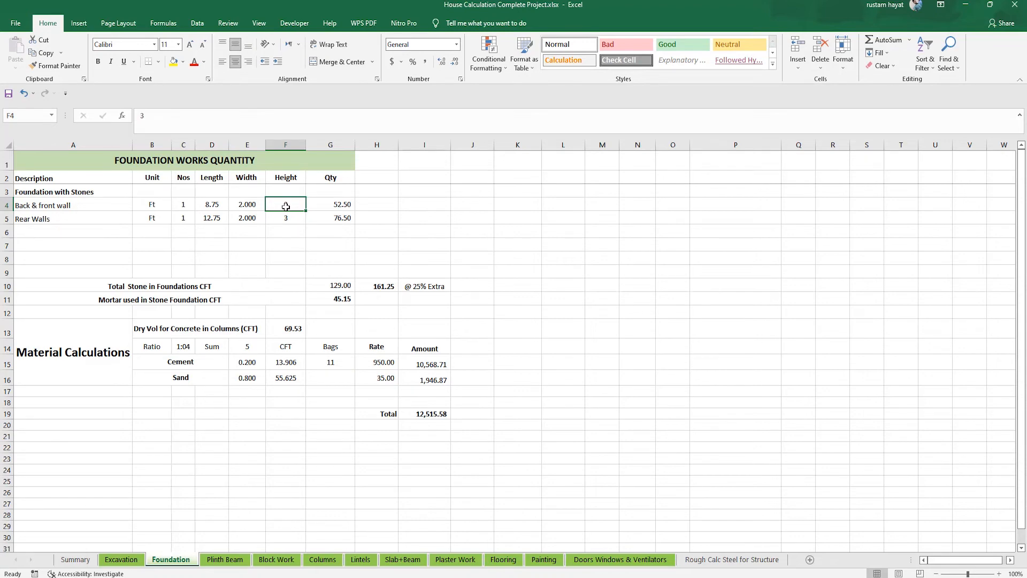
double_click(345, 203)
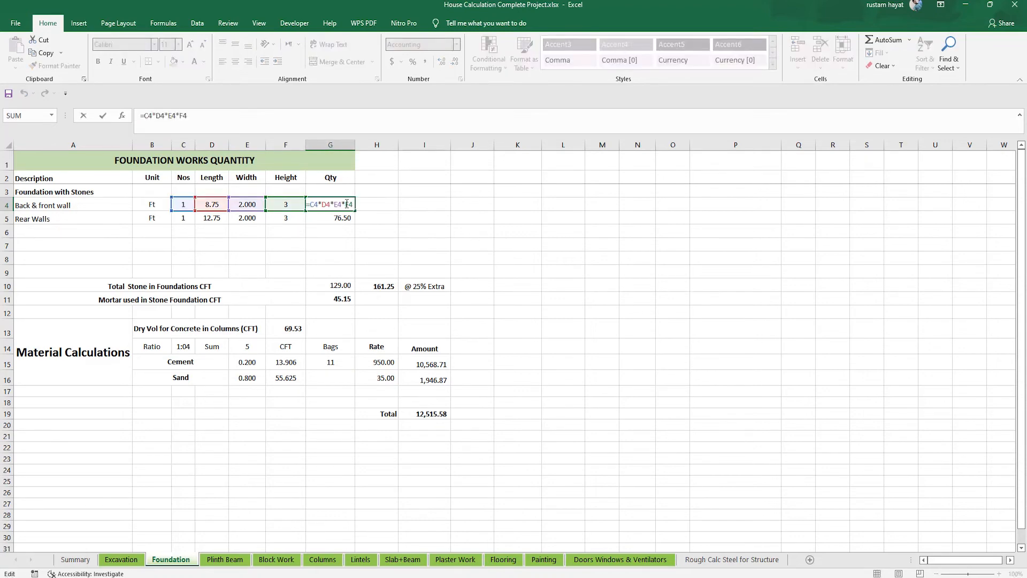
key(Return)
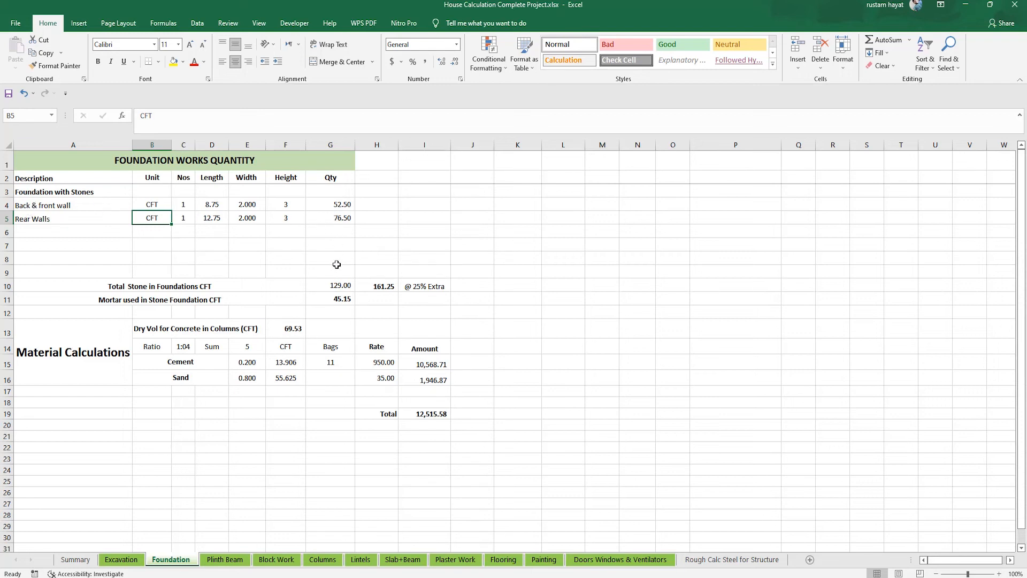
- Inspect the Total Stone in Foundations formula in G10 and the 25% extra formula in H10
double_click(344, 287)
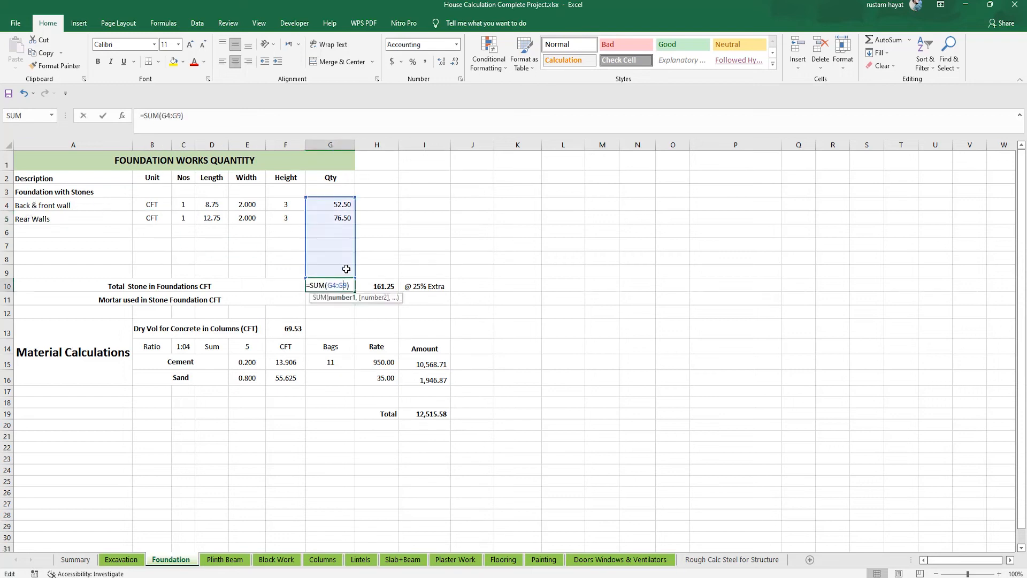
key(Return)
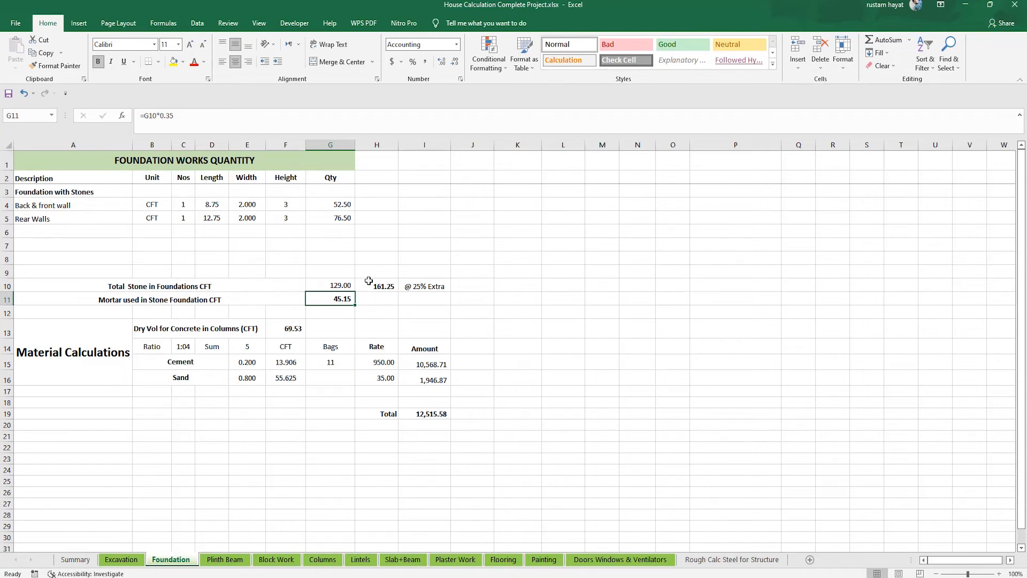
double_click(379, 285)
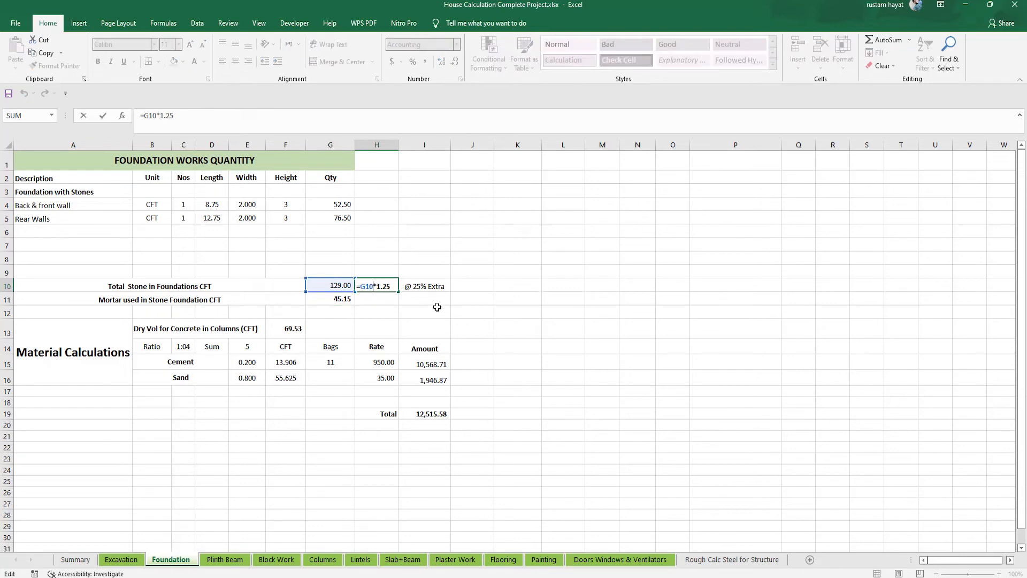
key(Return)
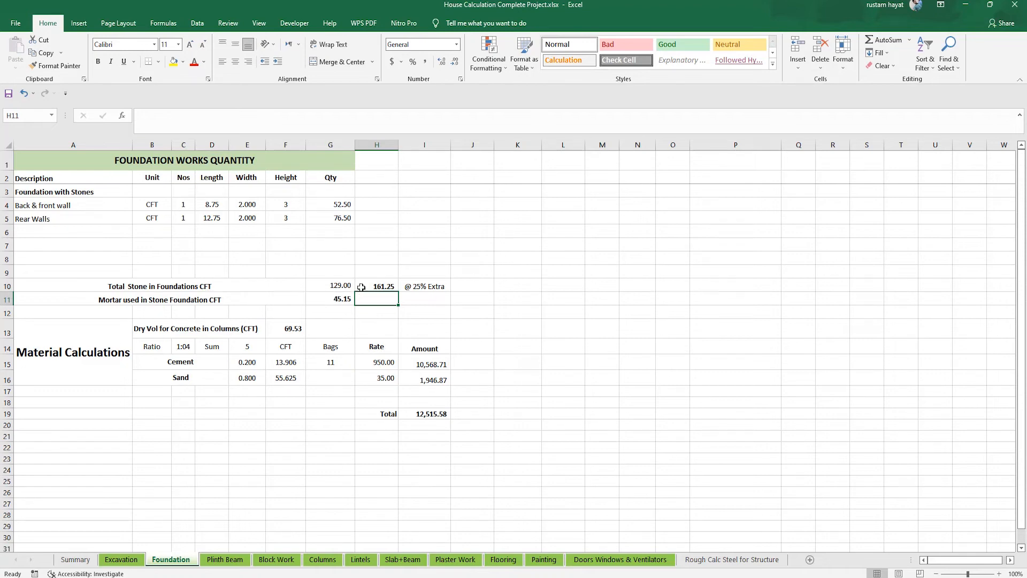
- Review the formula for mortar used in the stone foundation in G11 against the 25% extra stone quantity in H10
double_click(345, 299)
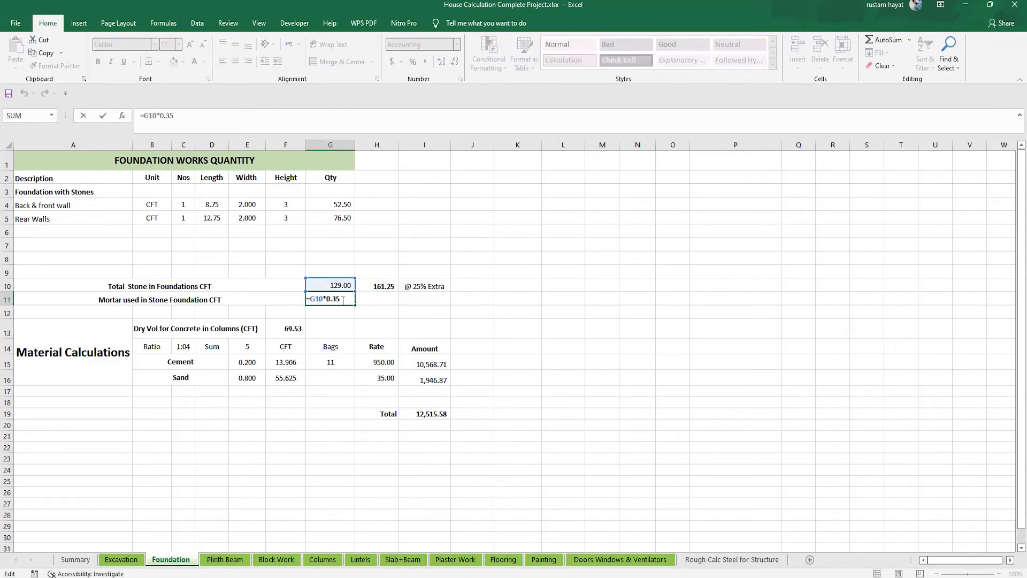
text(.)
key(BackSpace)
key(Return)
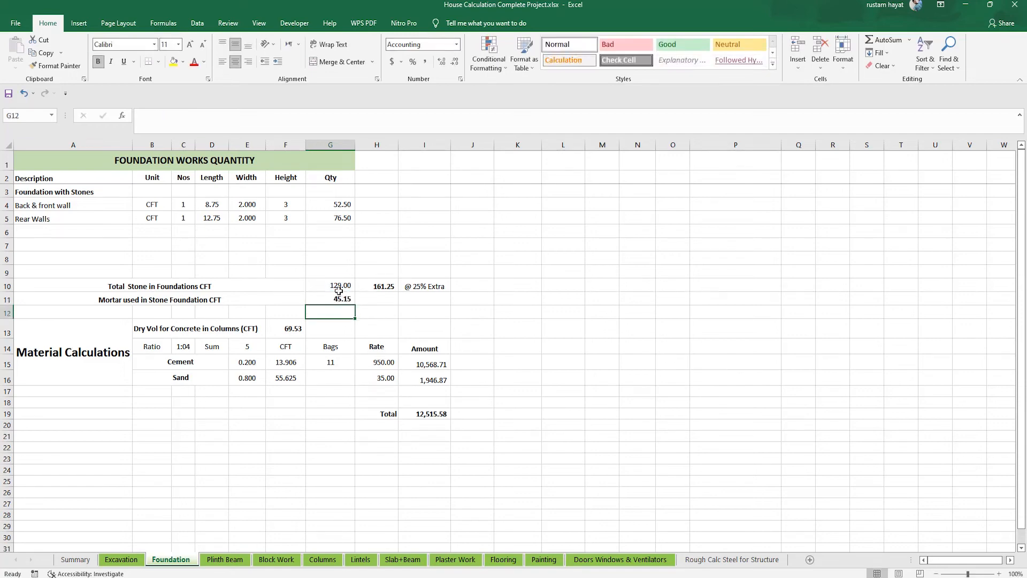
click(381, 286)
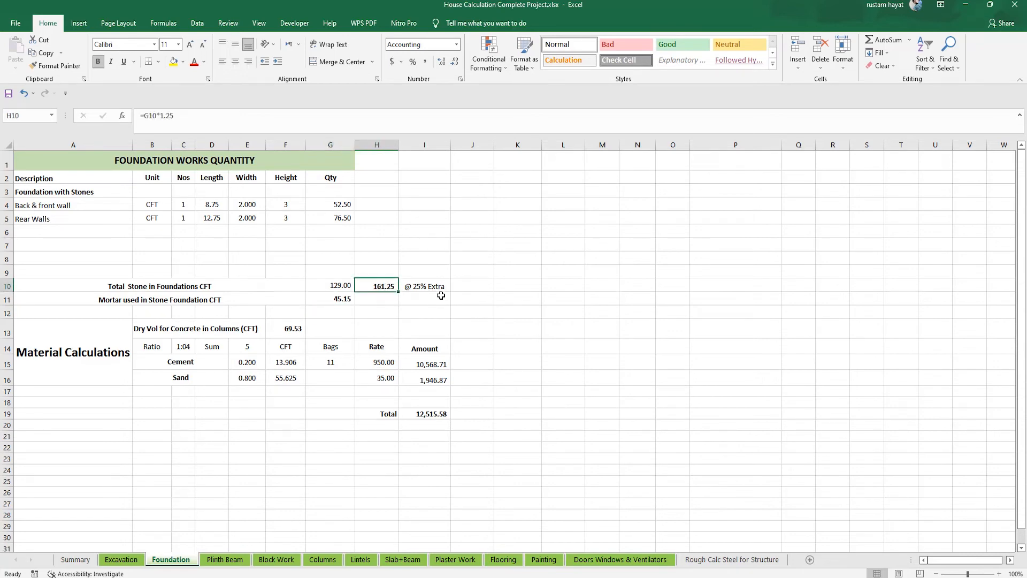
click(338, 301)
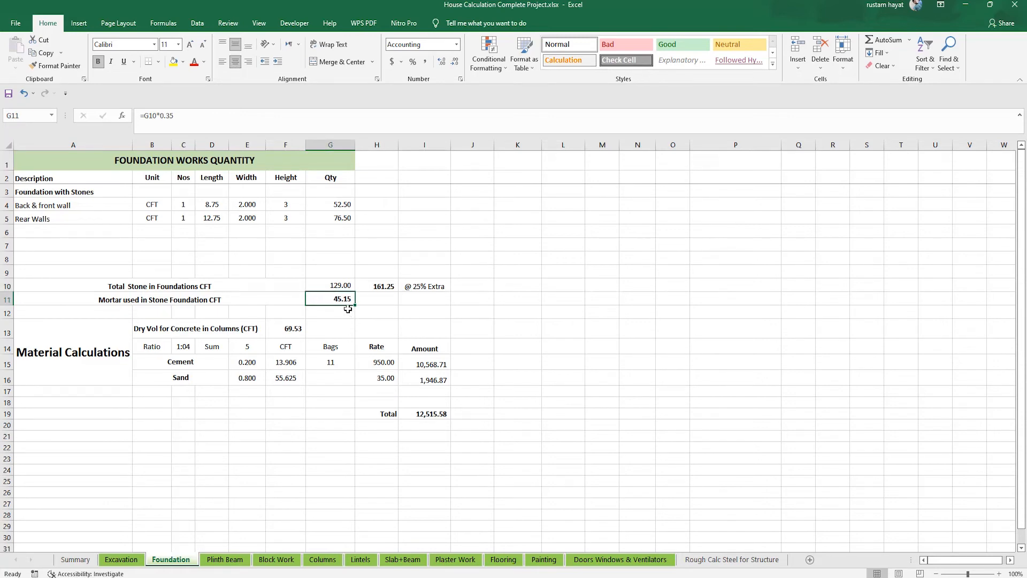
- Inspect the dry volume formula in F13 and the mix ratio and its sum in row 14 of the Material Calculations
double_click(293, 329)
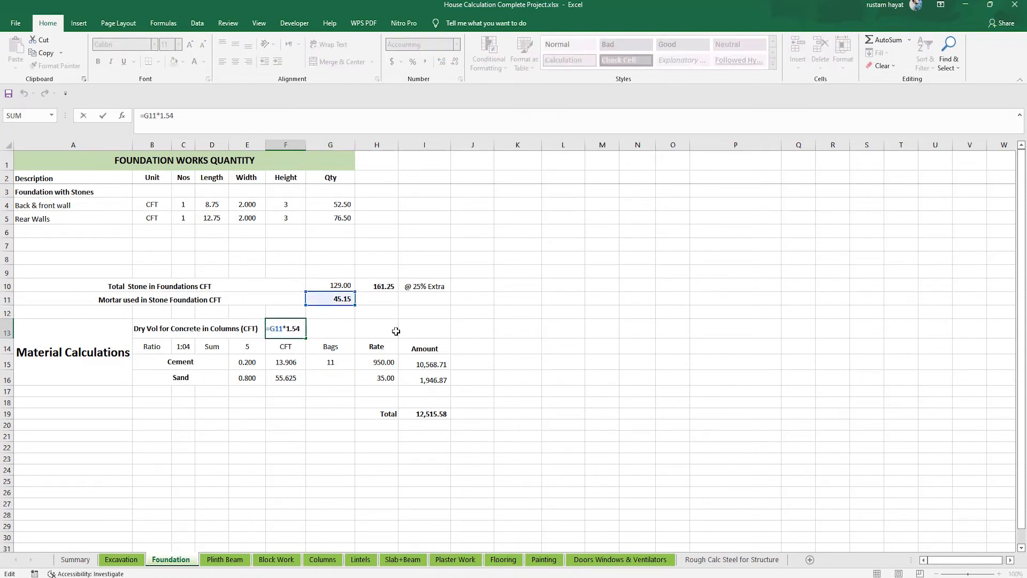
key(Return)
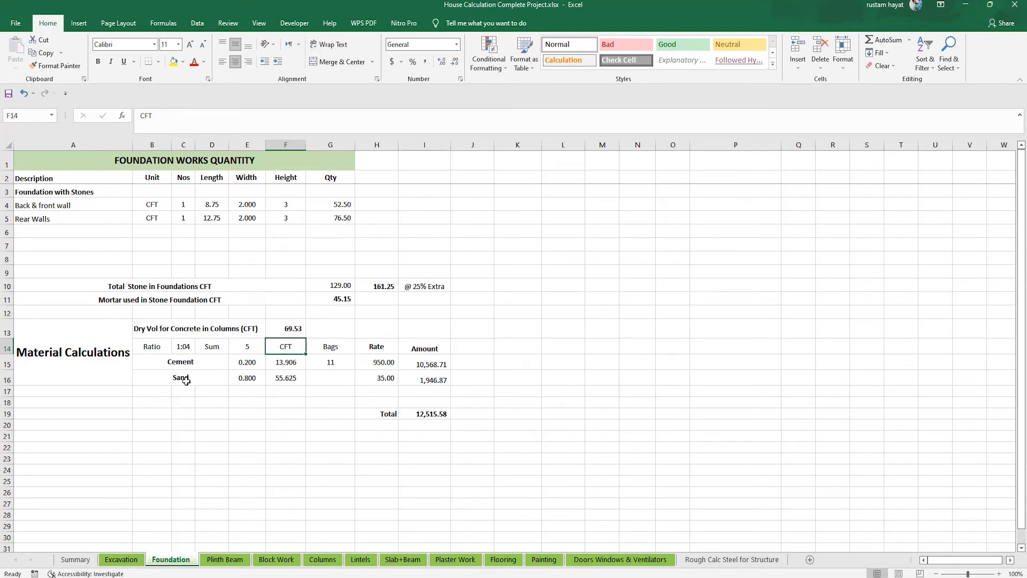
click(171, 346)
click(176, 348)
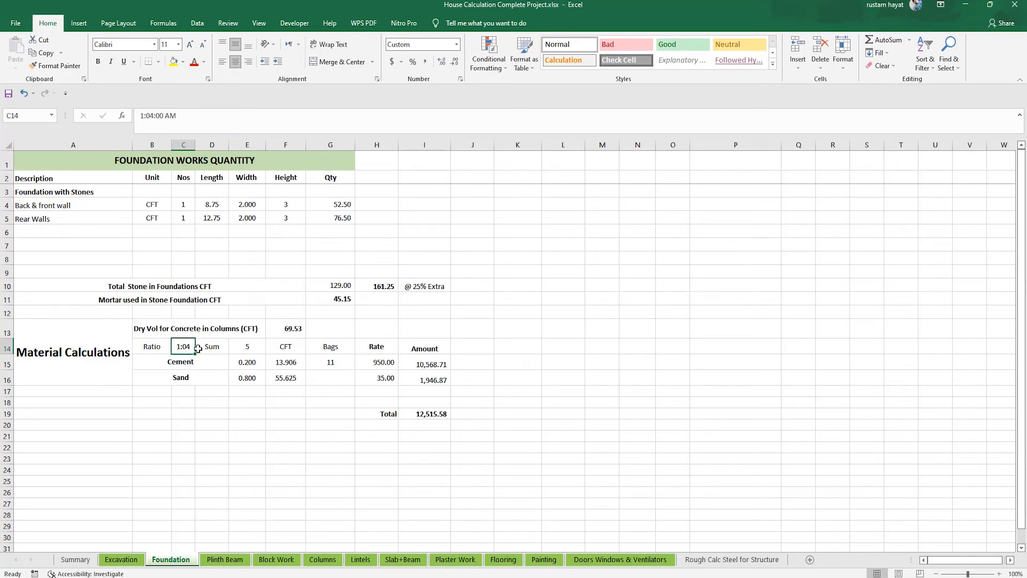
click(235, 348)
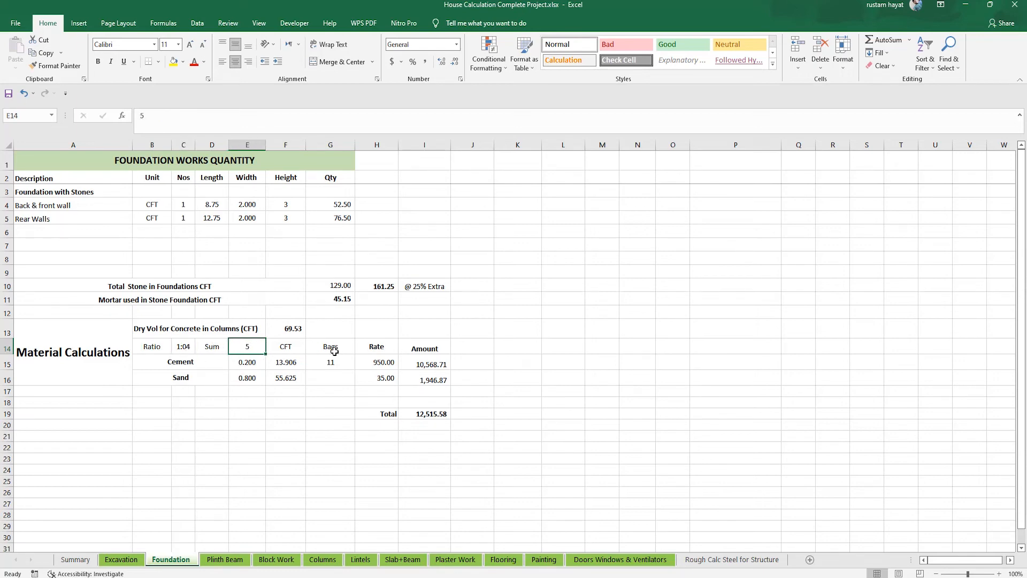
- Inspect the Cement row's ratio share formula in E15 and its CFT formula in F15
click(251, 365)
text(=1/E14)
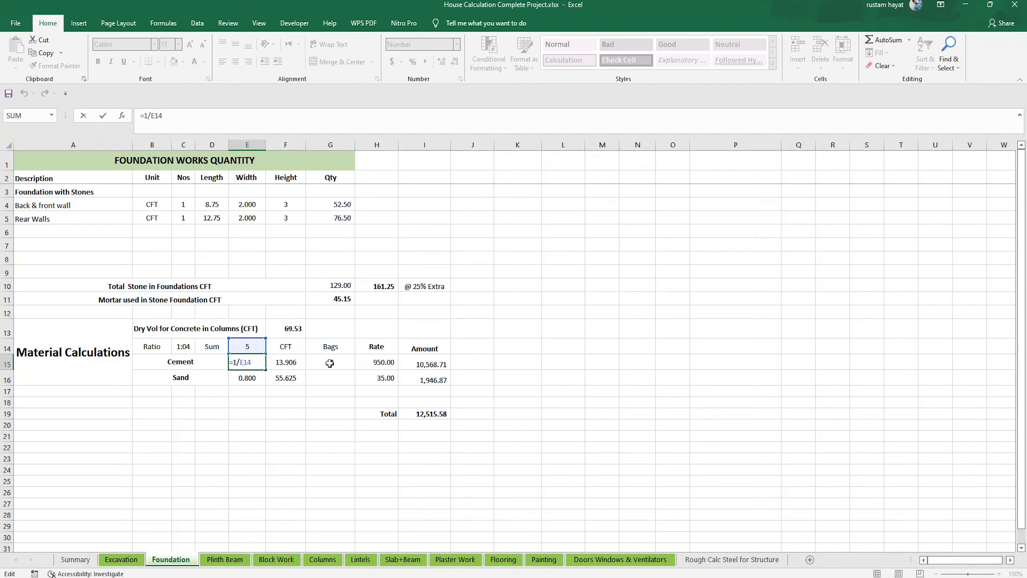
key(Return)
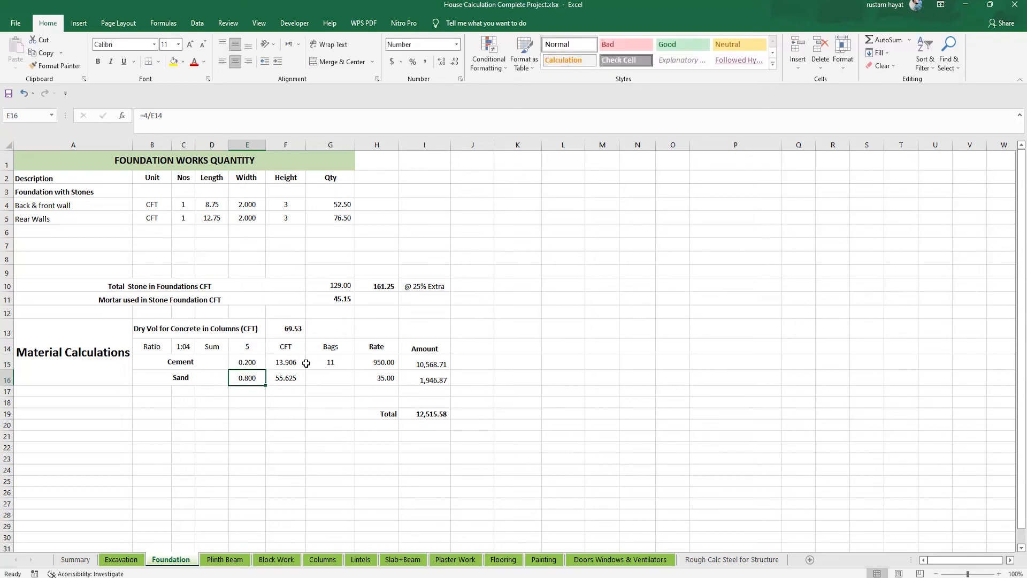
double_click(282, 362)
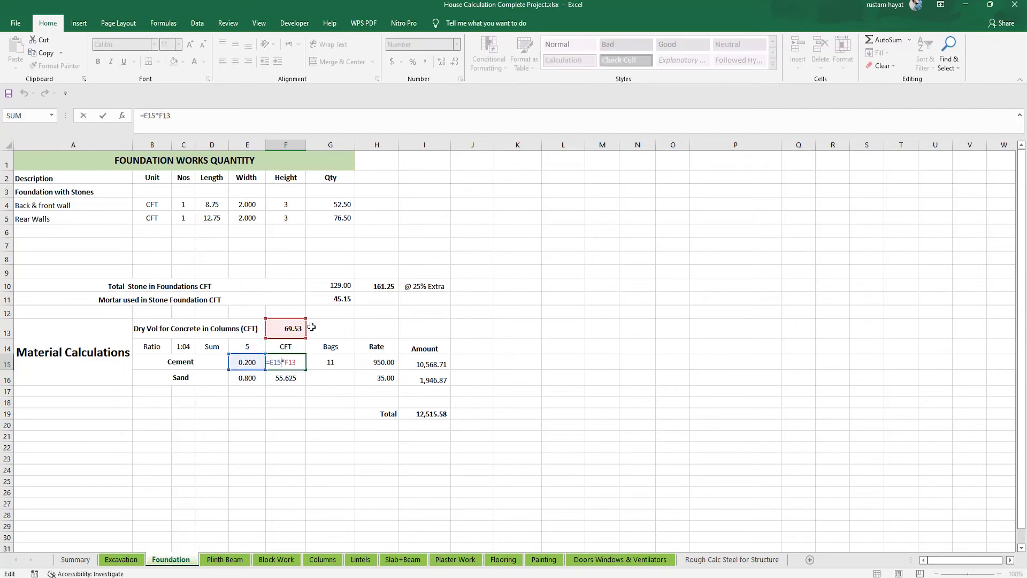
- Review the Cement row's Bags formula in G15, the Rate linked from the Summary sheet, and the Amount formula in I15
click(335, 363)
double_click(335, 364)
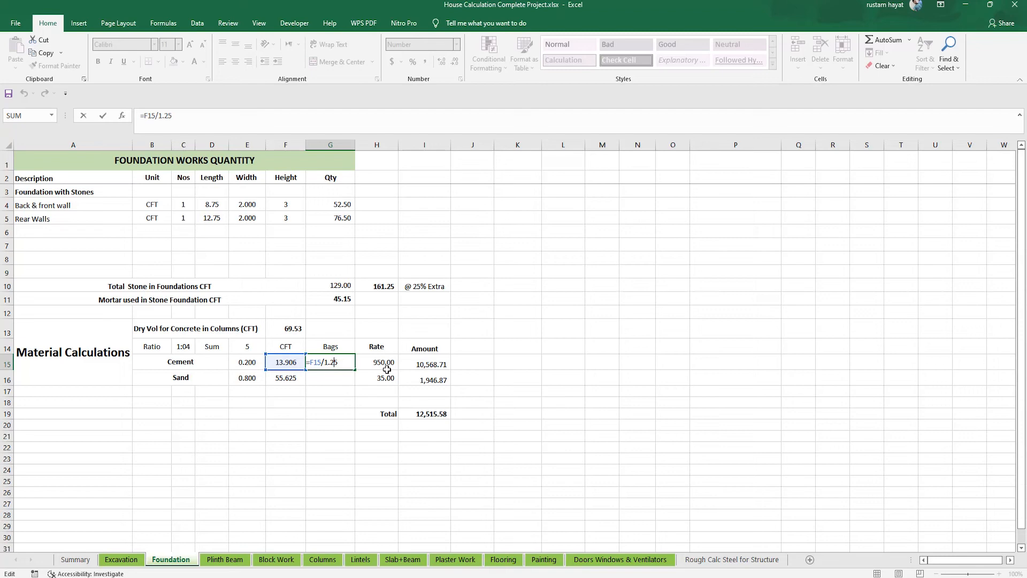
key(Return)
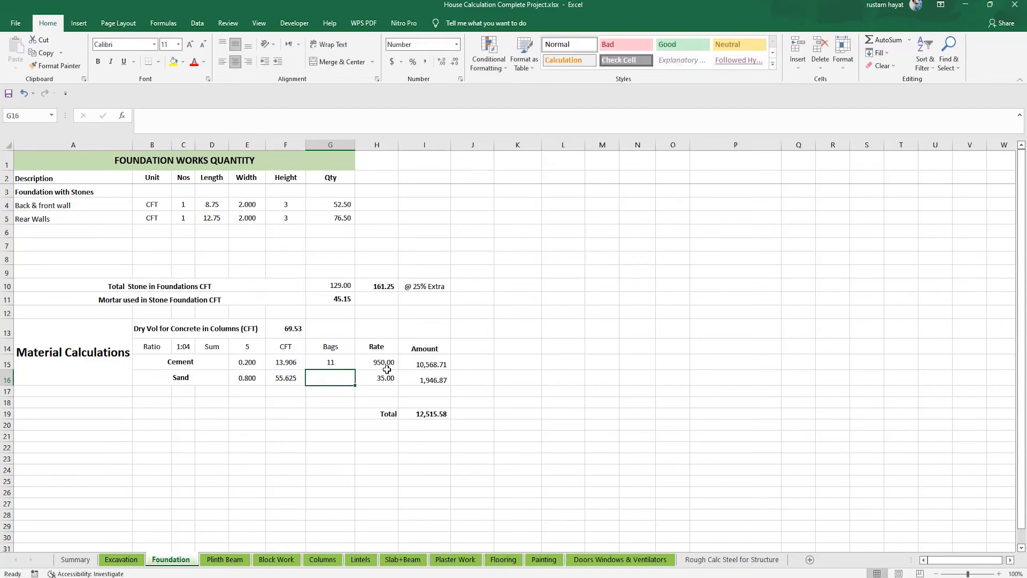
click(330, 358)
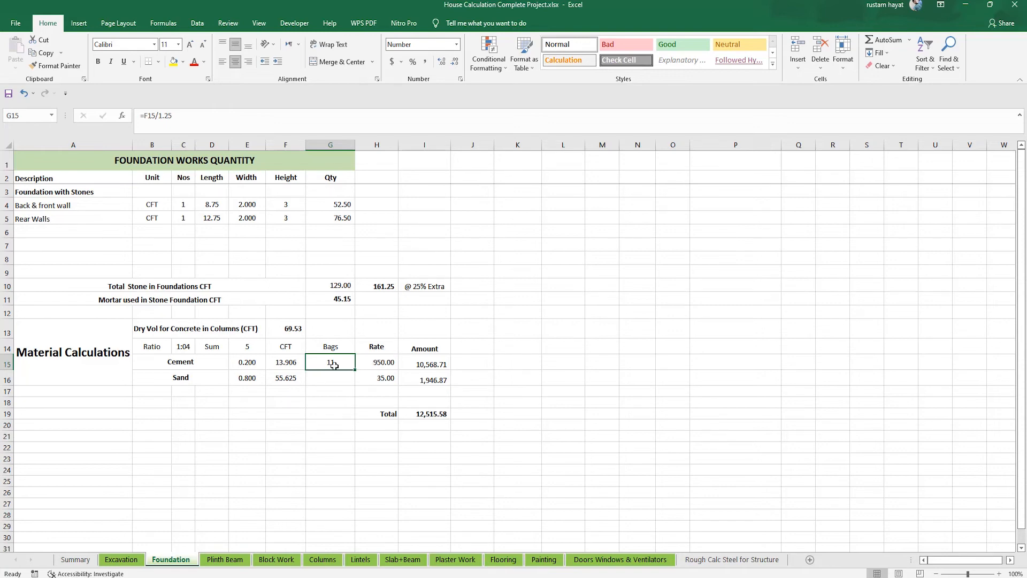
click(381, 362)
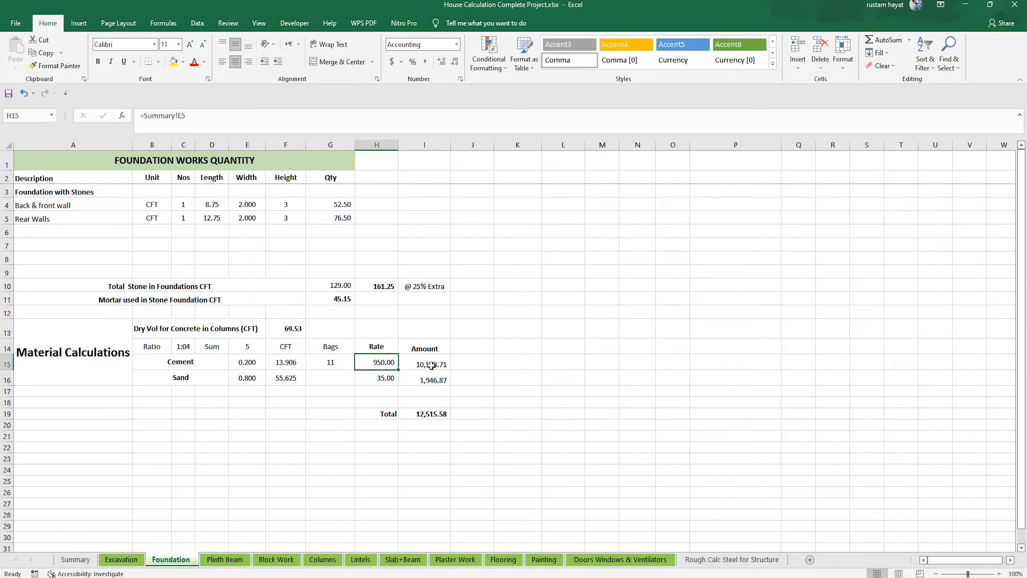
double_click(431, 366)
key(Return)
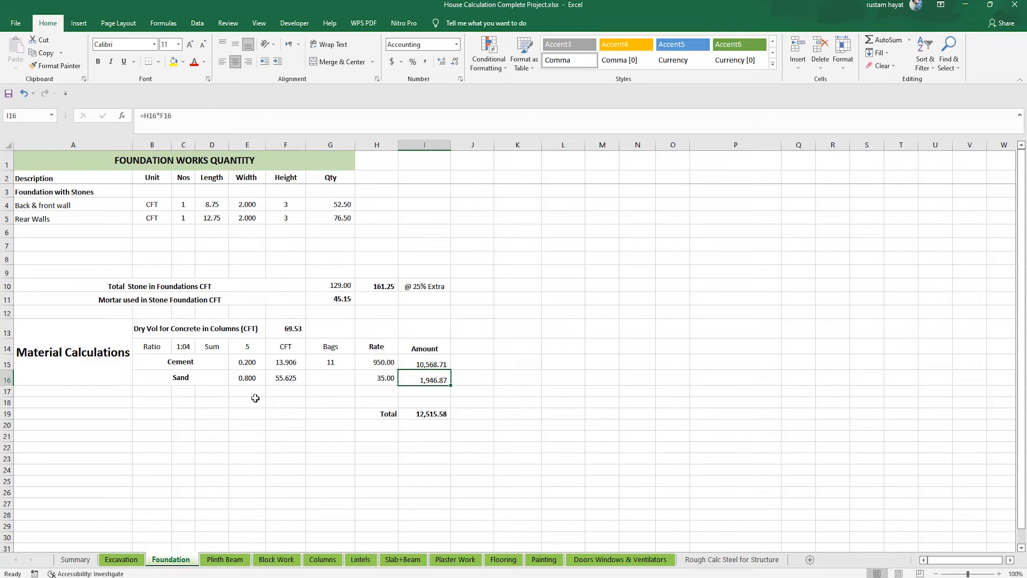
- Inspect the Sand row's ratio share formula in E16 and its CFT formula in F16
click(252, 379)
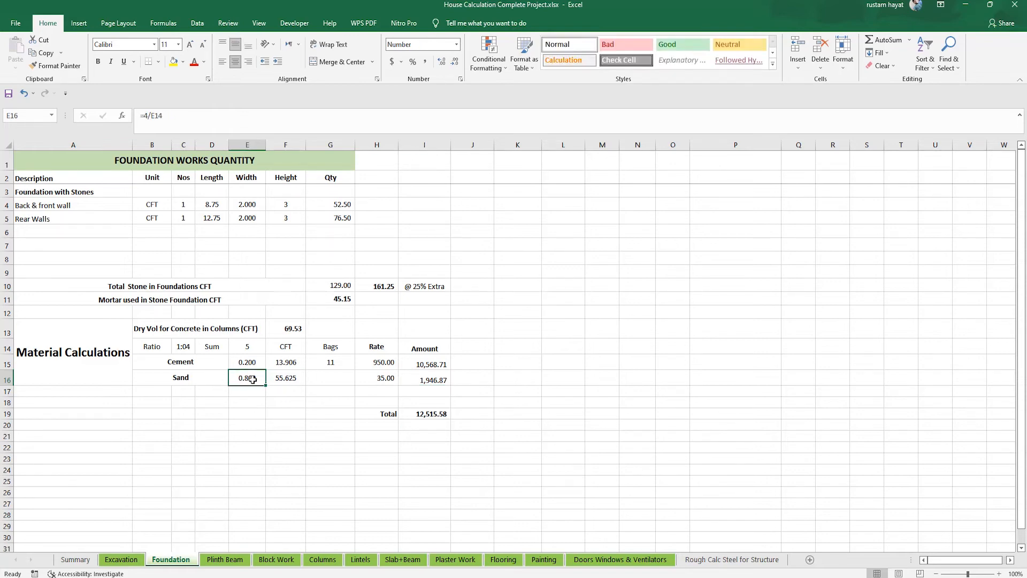
double_click(252, 379)
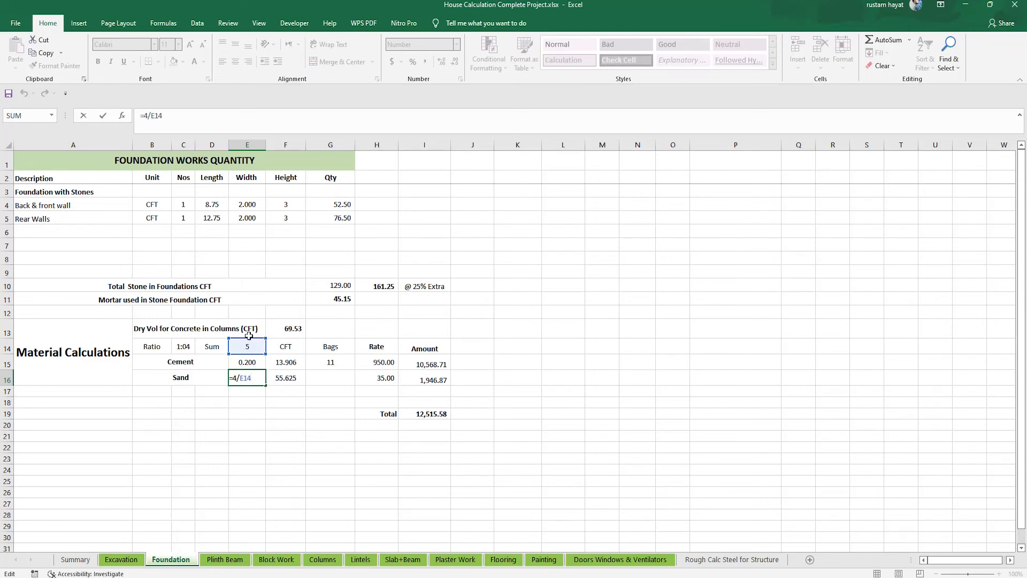
key(Return)
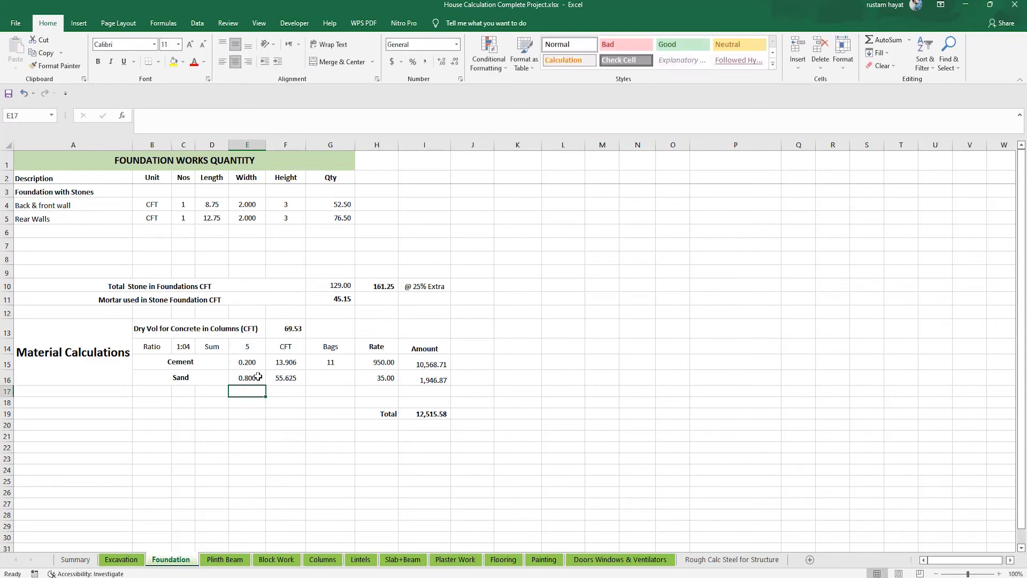
double_click(286, 377)
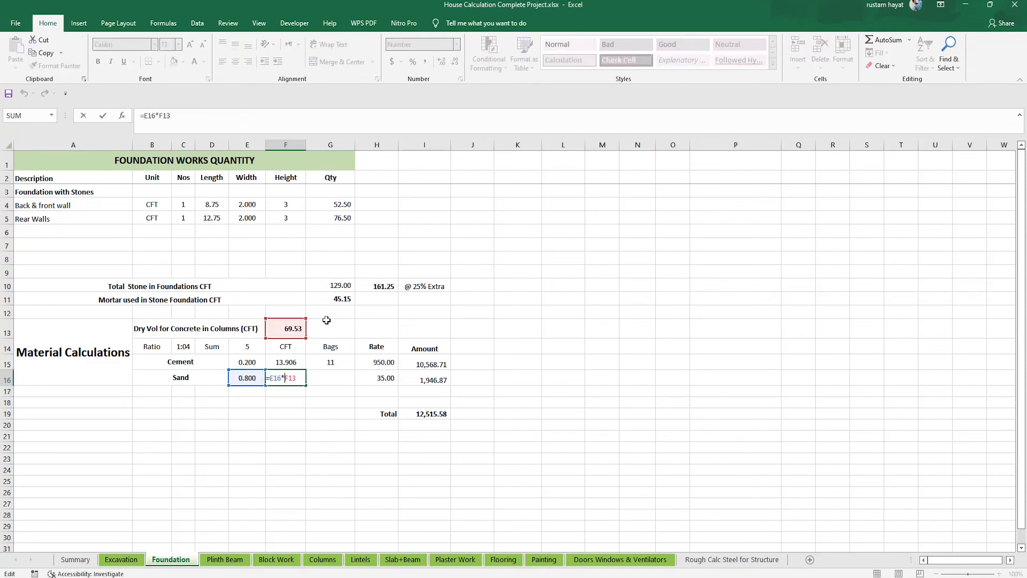
key(Escape)
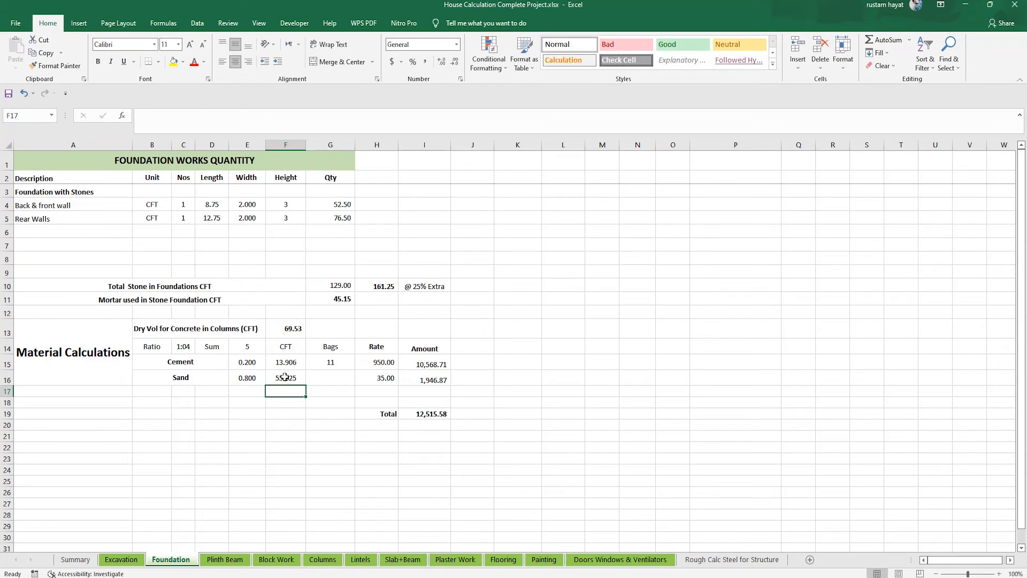
- Inspect the Sand row's Rate link in H16 and the total Amount formula in I19
click(386, 377)
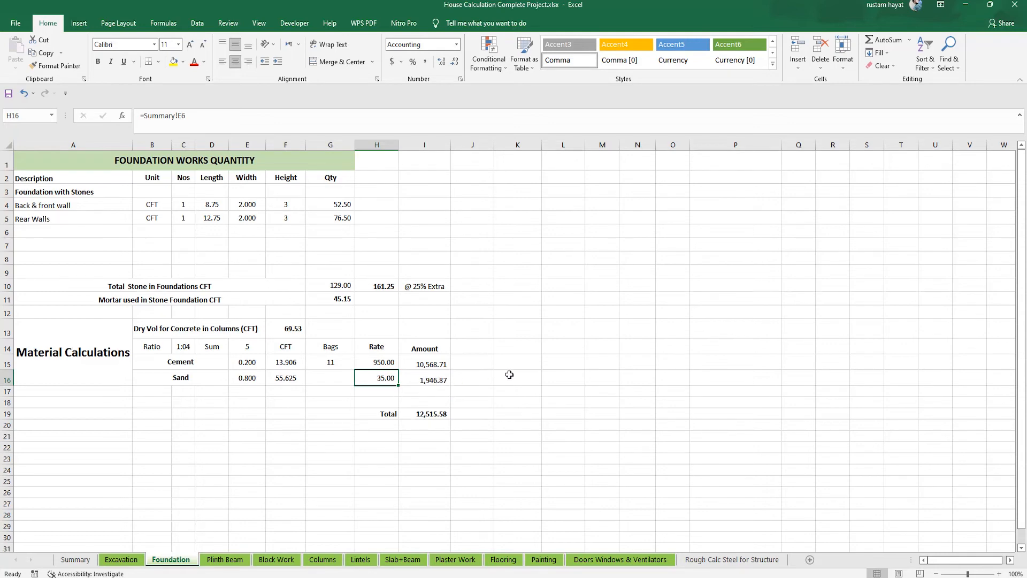
double_click(422, 413)
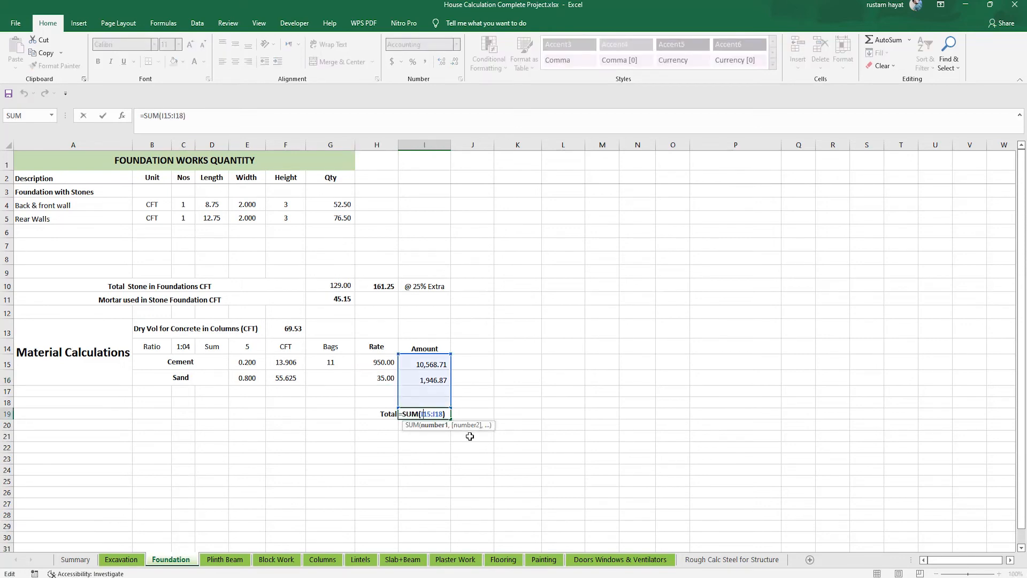
key(Return)
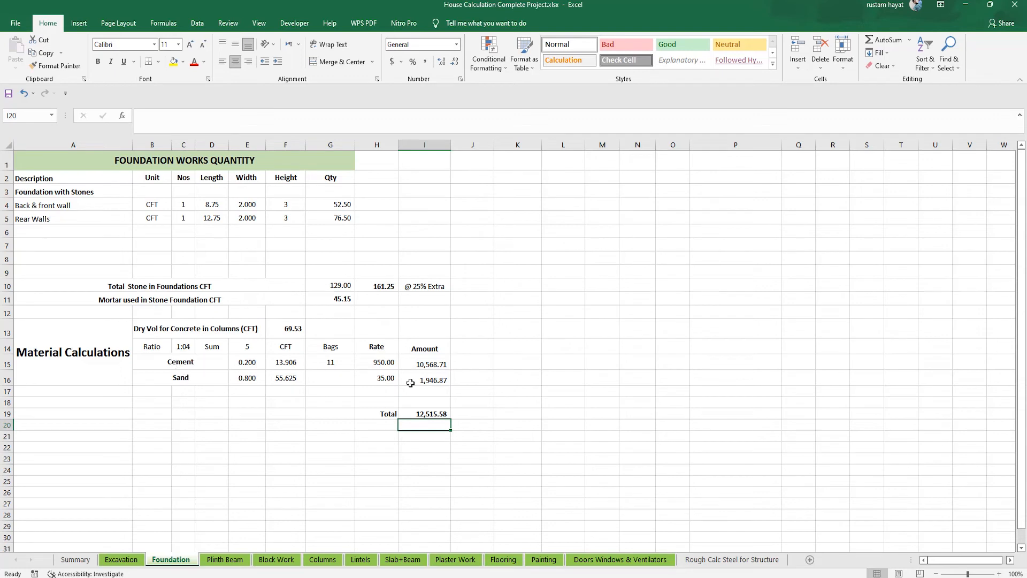
click(440, 413)
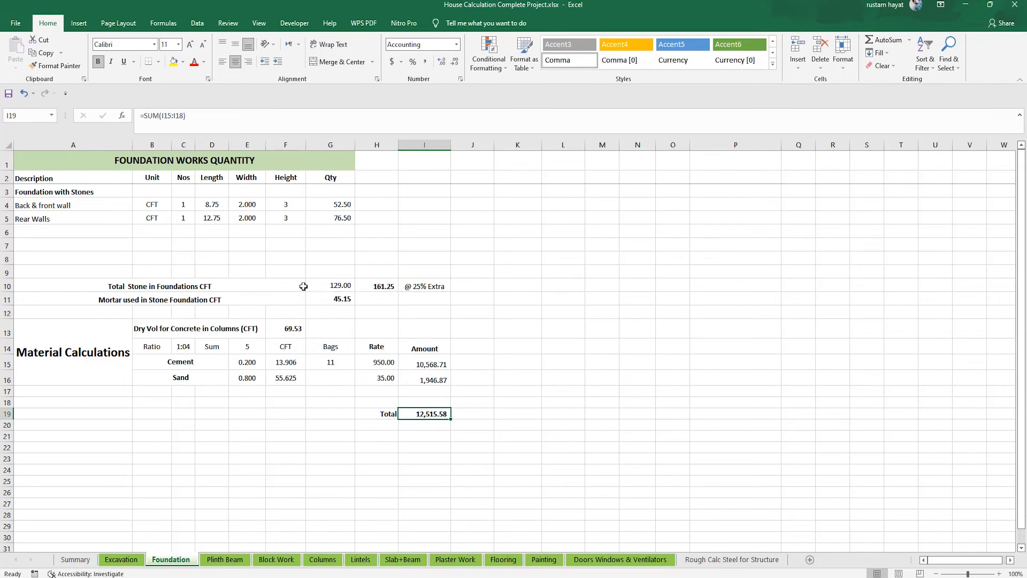
- Check the item quantities and amounts on the Summary sheet and return to the Foundation sheet
click(75, 559)
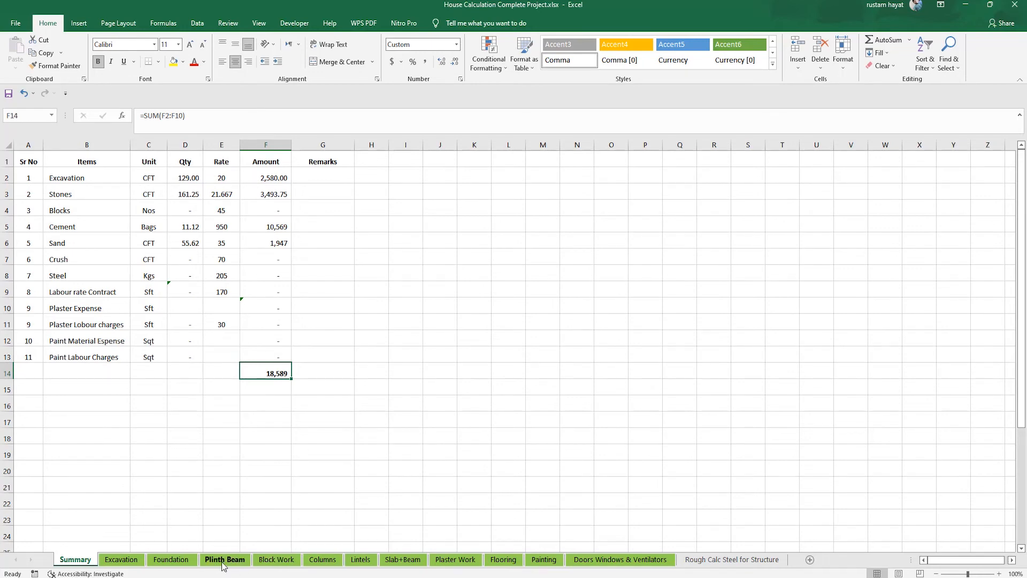
click(171, 560)
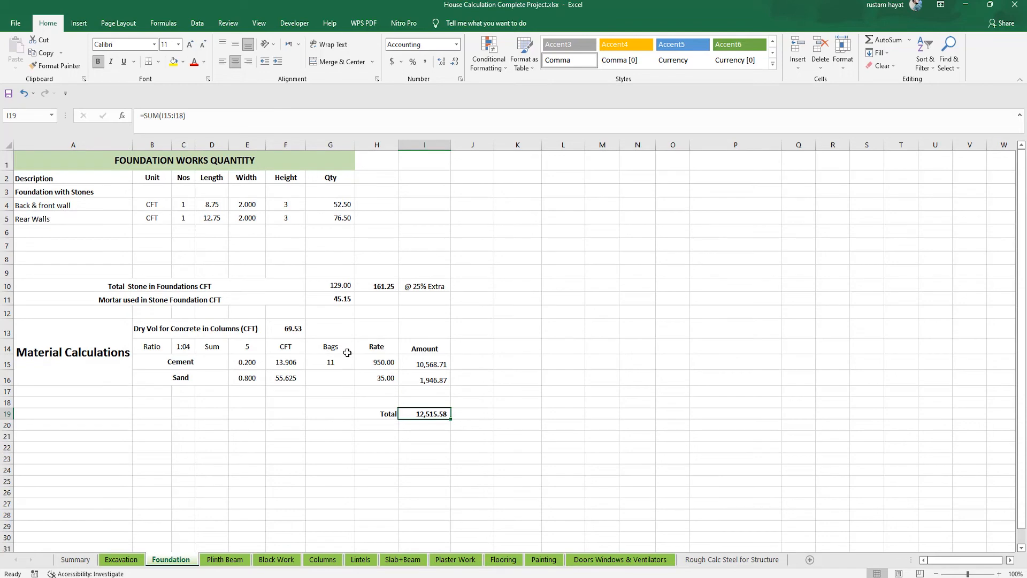
- On the Plinth Beam sheet, set the Back & front wall length to 10, checking it against the floor plan in AutoCAD
click(230, 566)
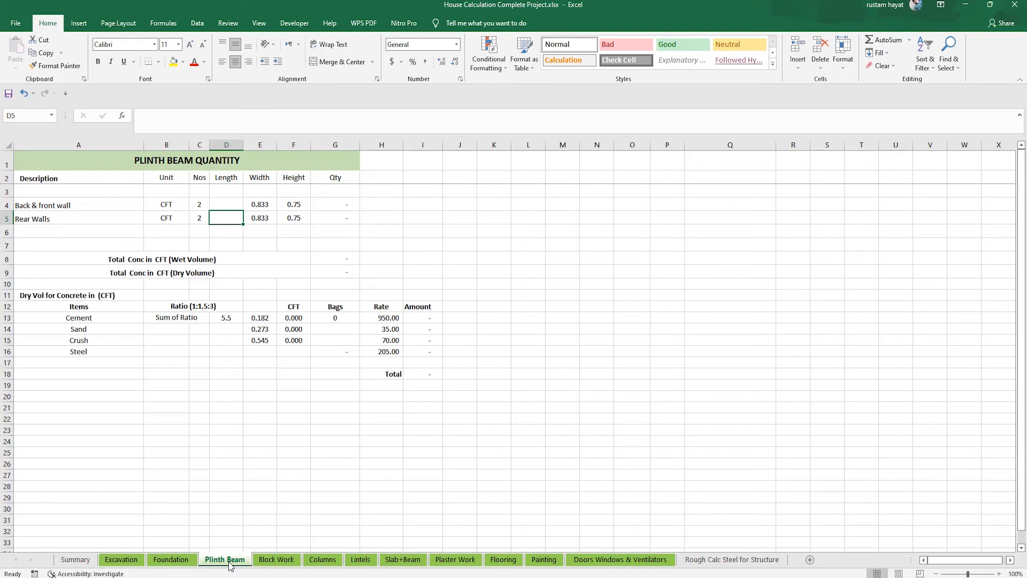
click(226, 205)
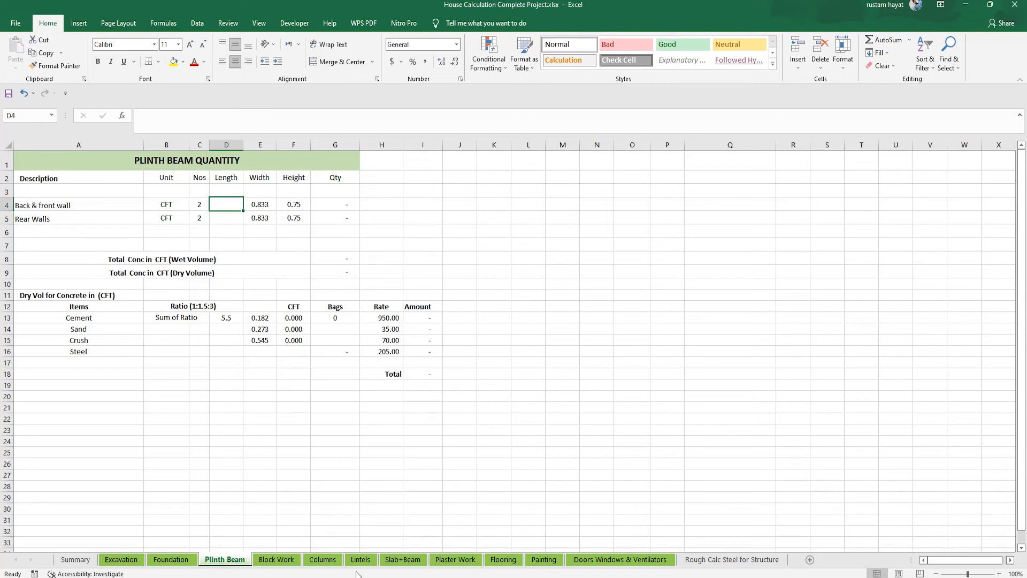
key(alt+Tab)
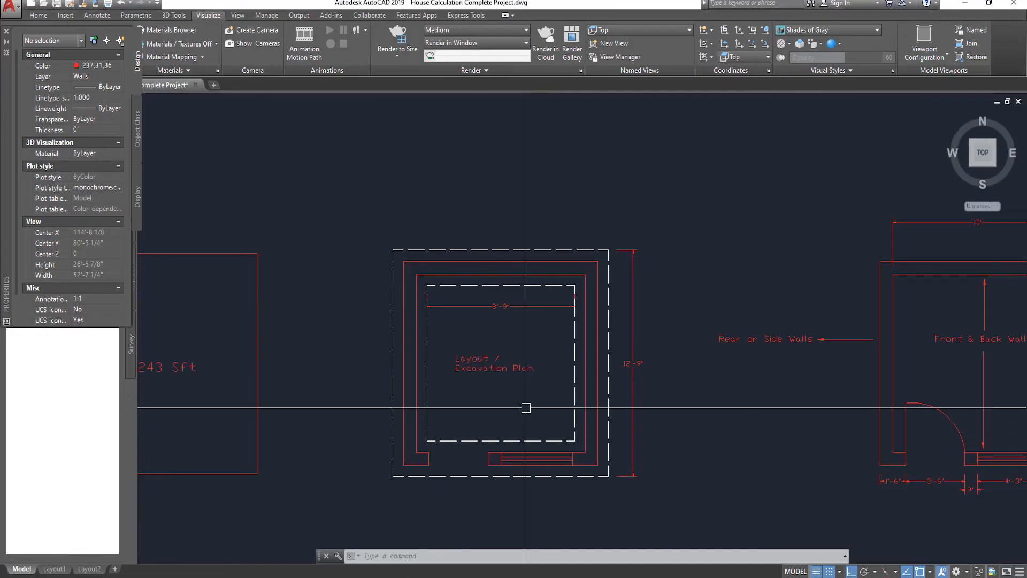
scroll(525, 408, down, 1)
drag(937, 408, 502, 435)
scroll(493, 506, up, 2)
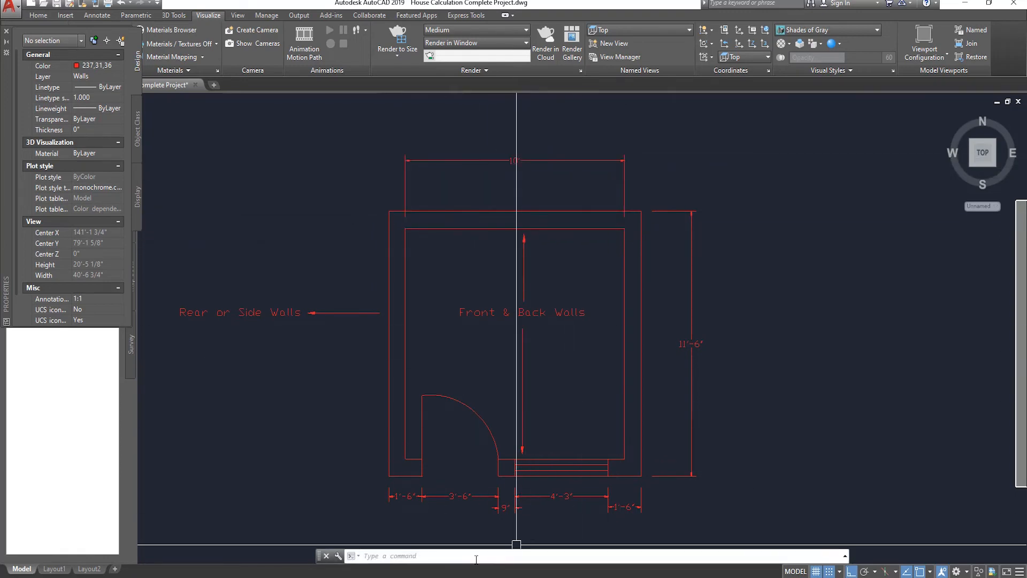
key(alt+Tab)
text(1)
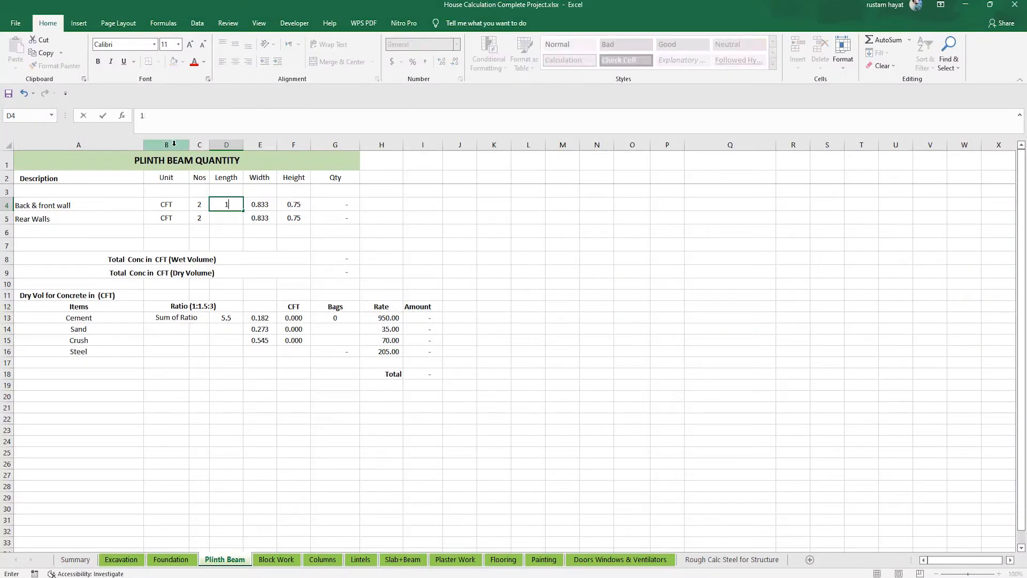
text(0)
key(Tab)
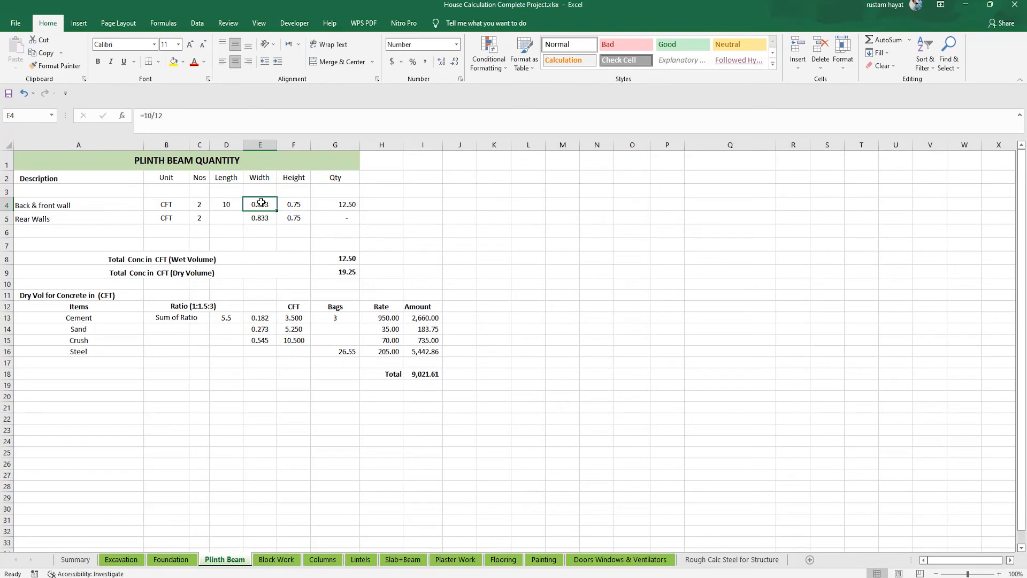
- Inspect the Back & front wall's Height in F4 and Qty formula in G4
click(292, 208)
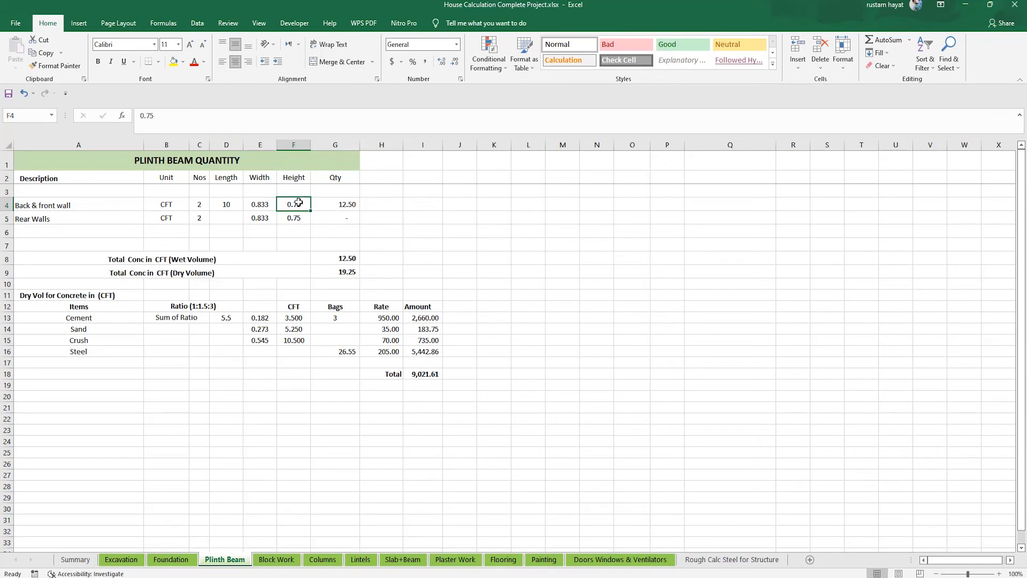
double_click(355, 205)
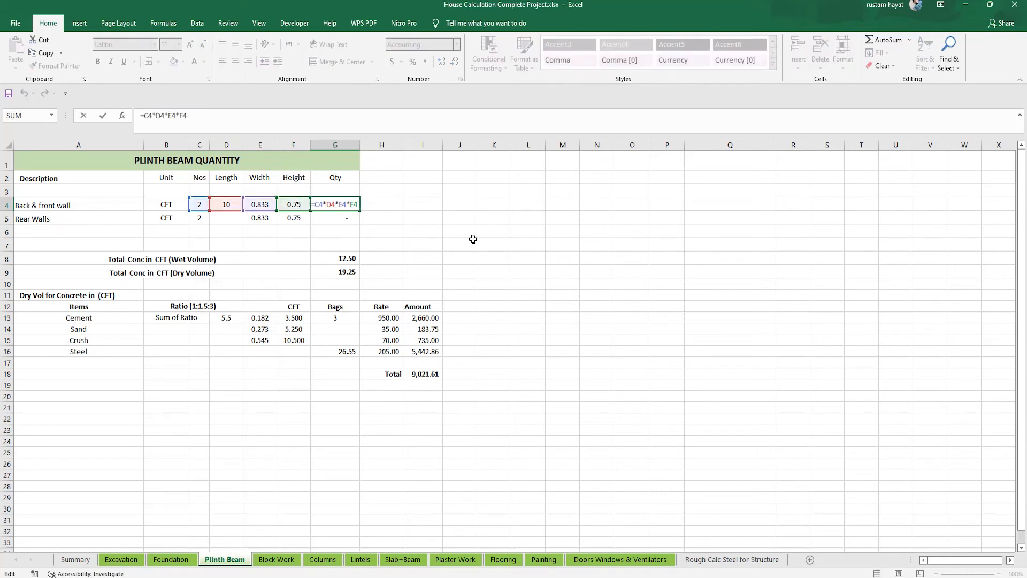
key(Return)
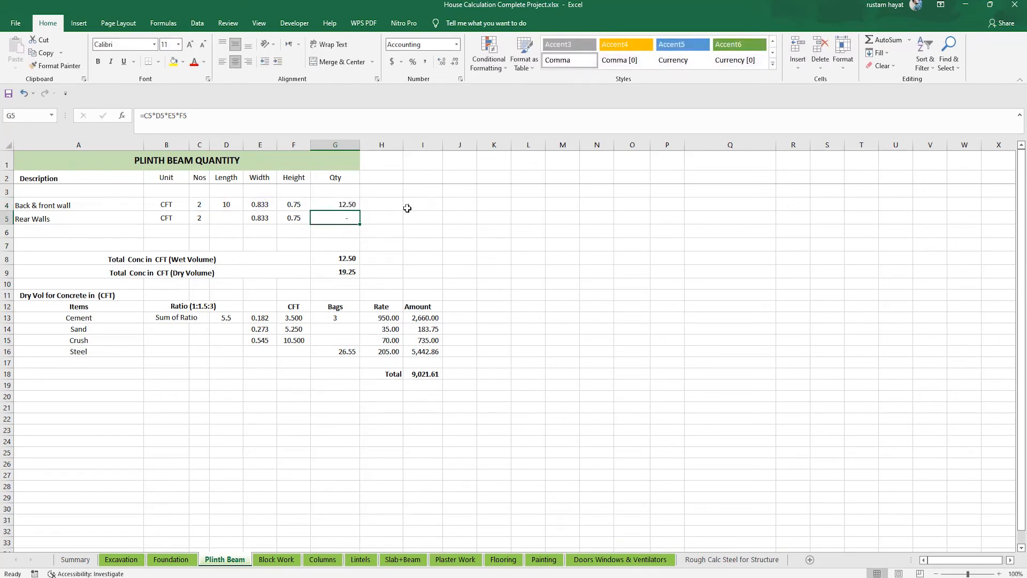
- Set the Rear Walls length to 11.5 in D5, reading the side wall dimension from the AutoCAD floor plan
key(alt+Tab)
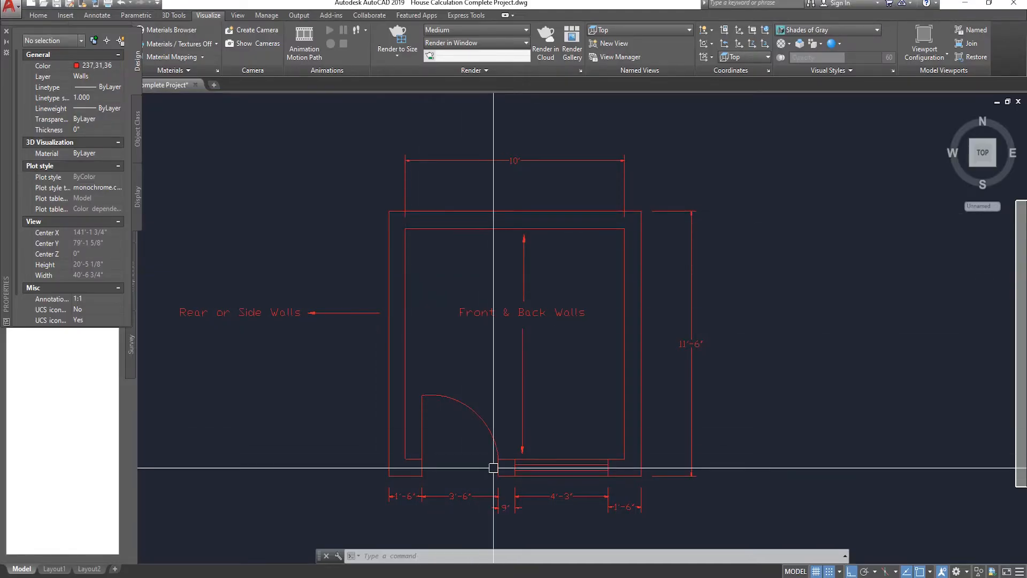
key(alt+Tab)
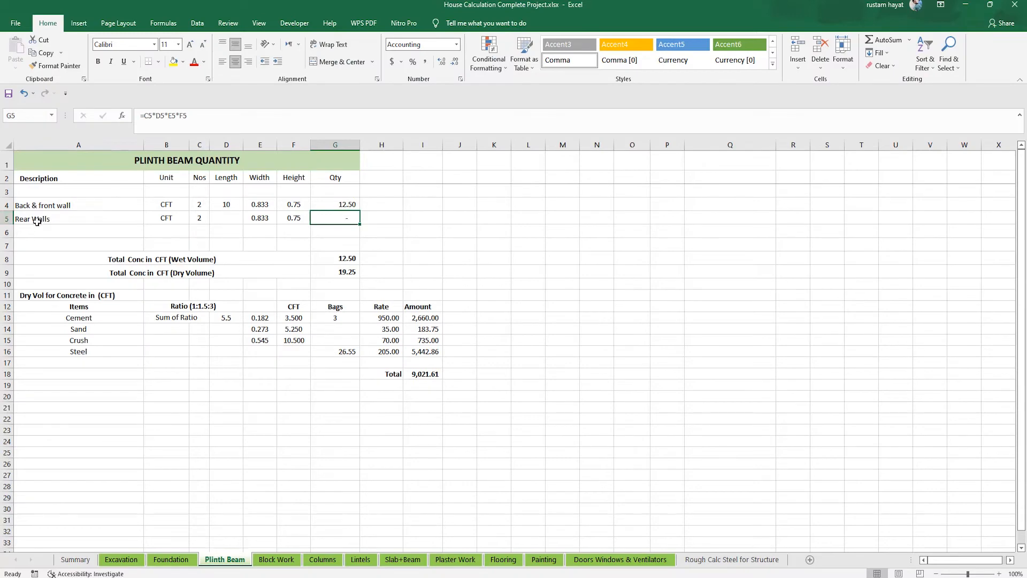
click(236, 212)
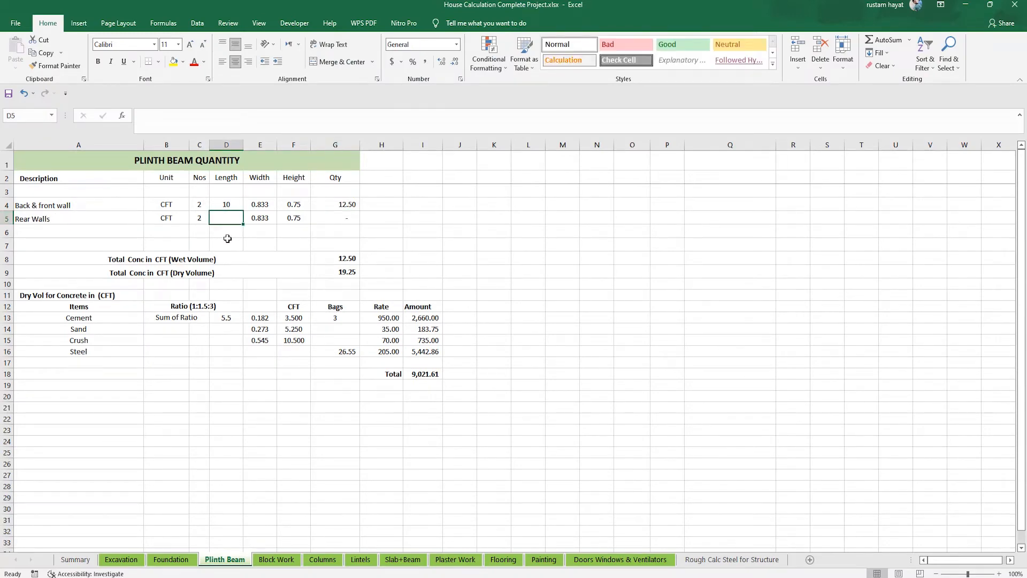
key(alt+Tab)
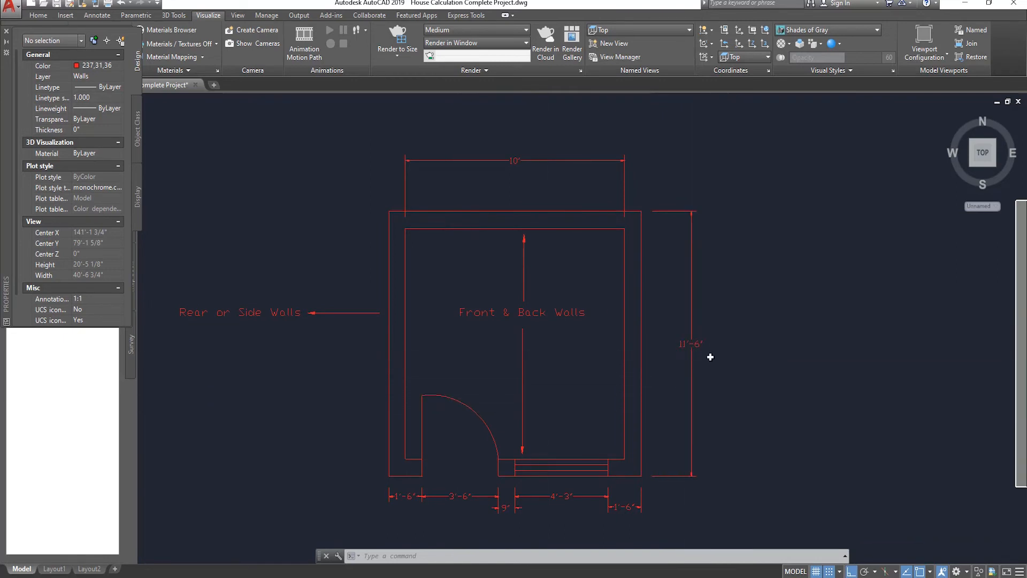
key(alt+Tab)
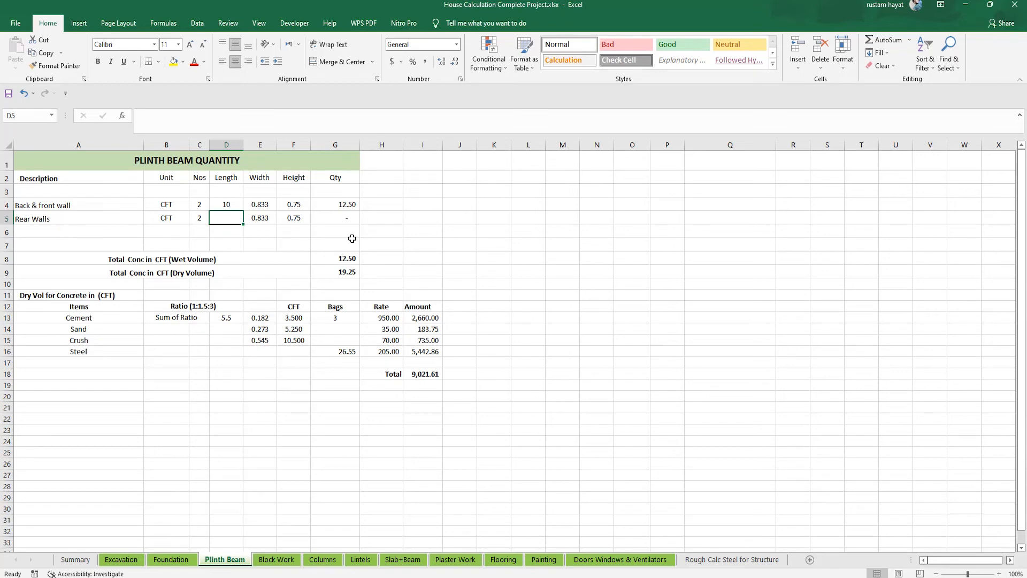
text(11.5)
key(Return)
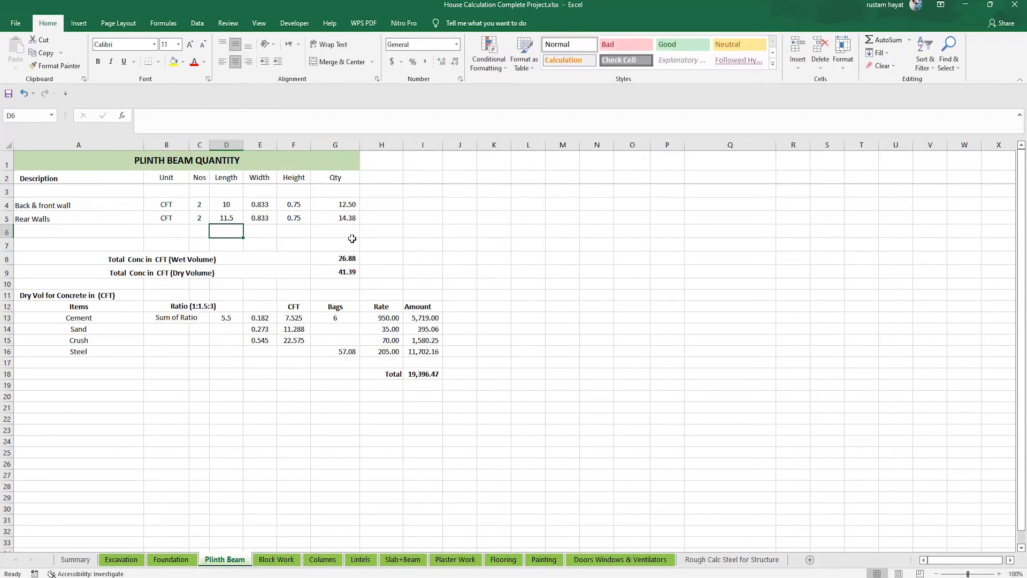
- Inspect the Rear Walls' Width and Height entries and the Qty formula in G5
click(268, 219)
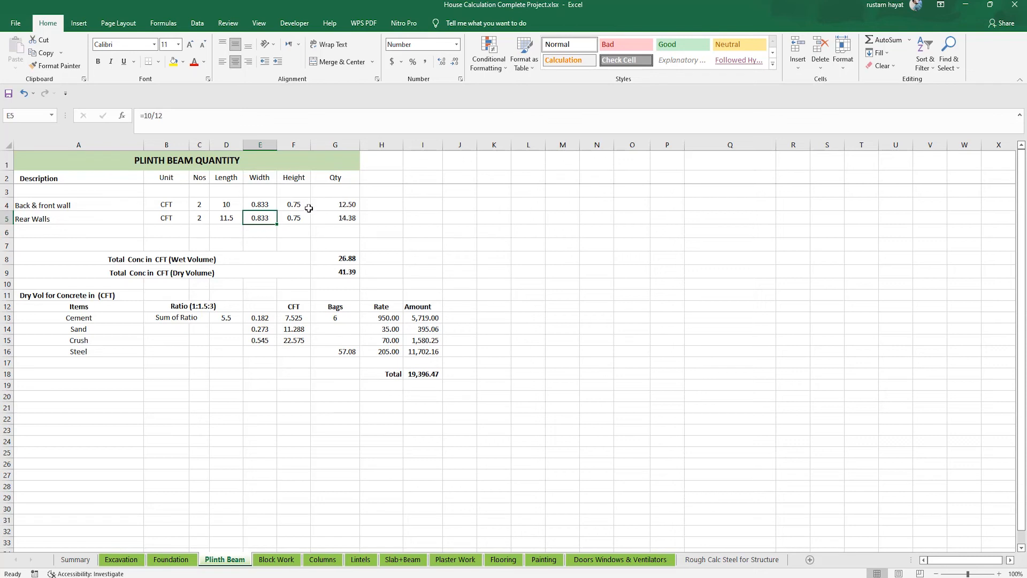
click(296, 221)
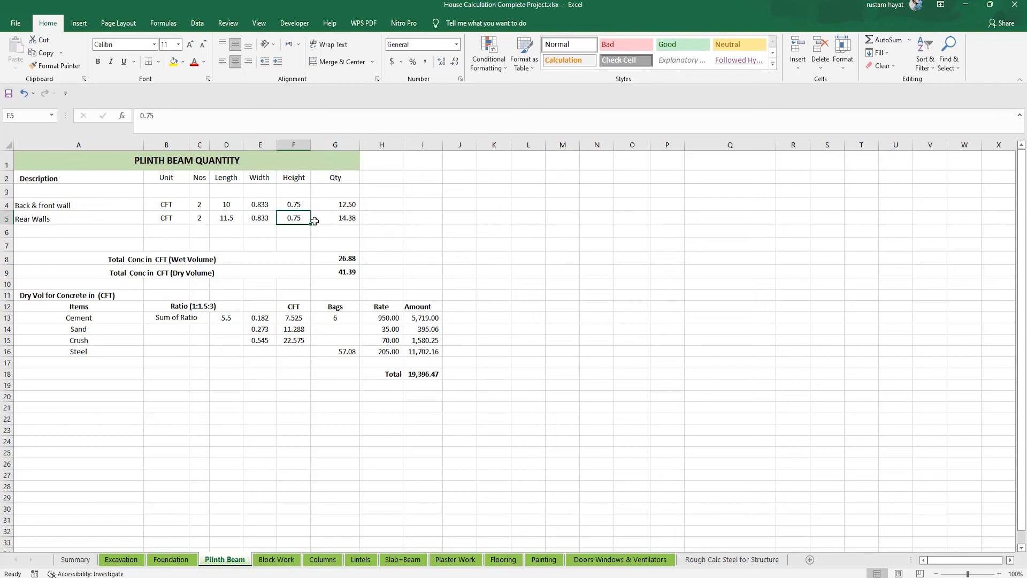
double_click(346, 217)
key(Return)
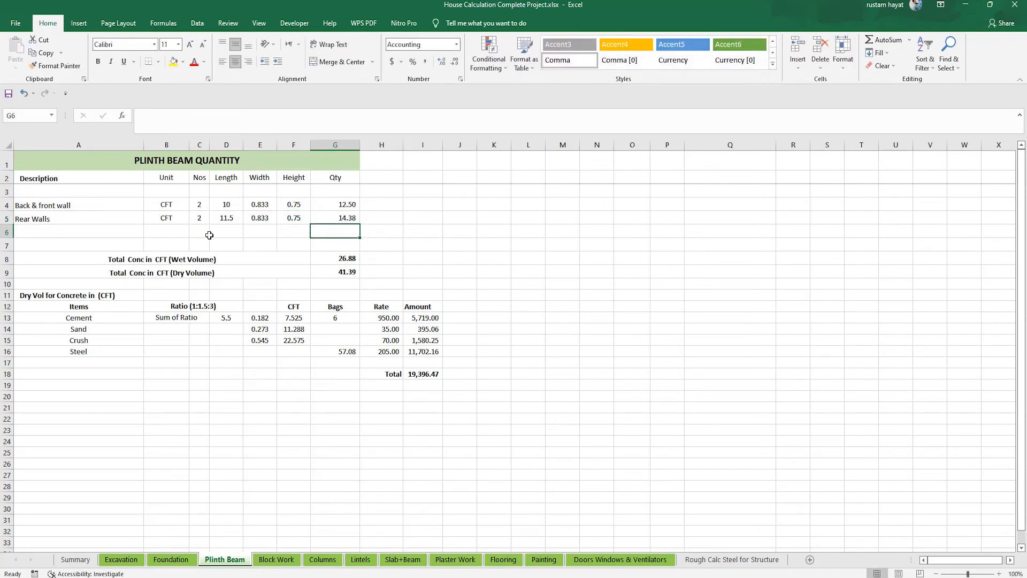
- Inspect the total concrete formulas for wet volume in G8 and dry volume in G9
click(212, 259)
click(349, 261)
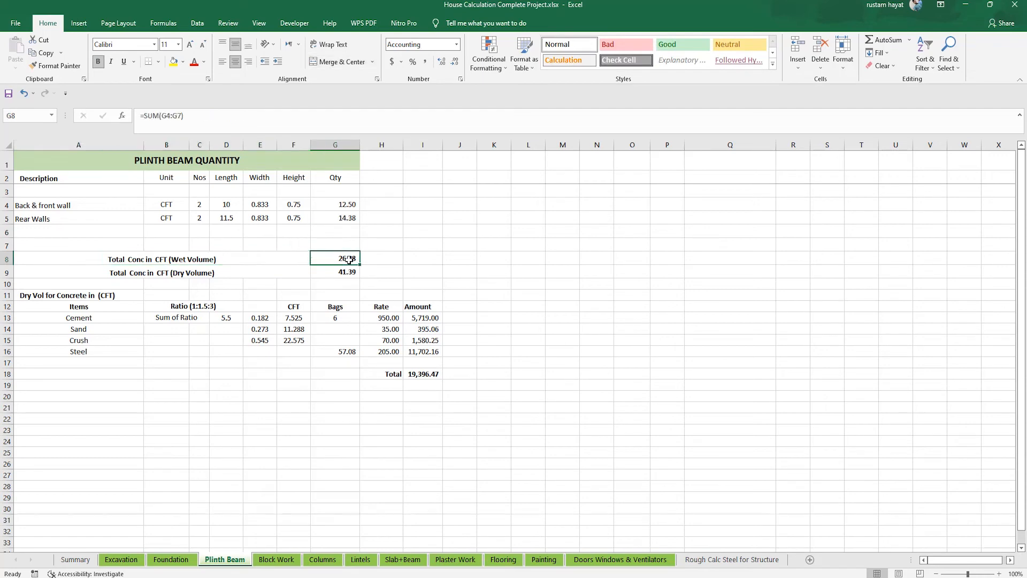
key(alt+equal)
key(Return)
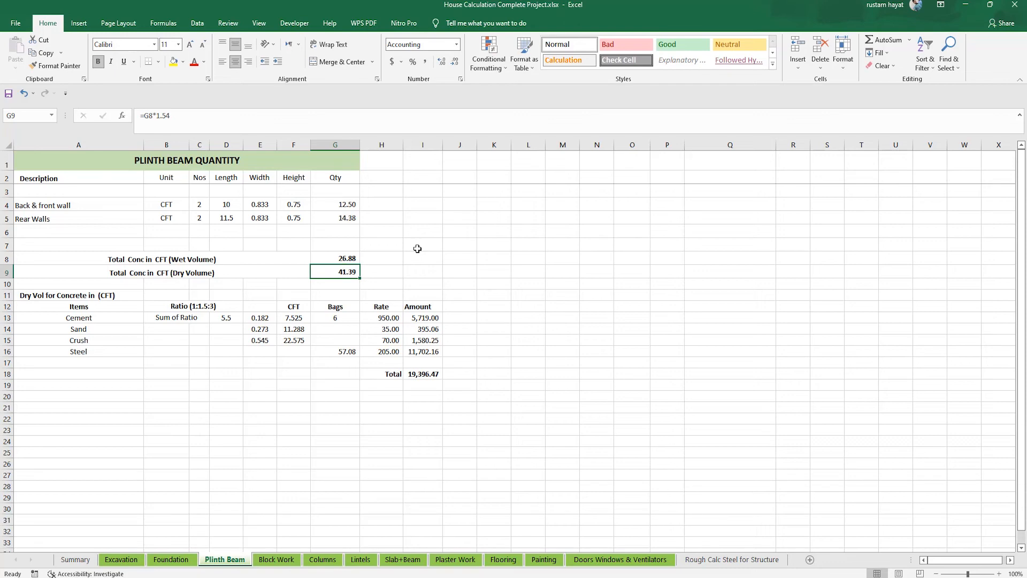
double_click(348, 271)
key(Return)
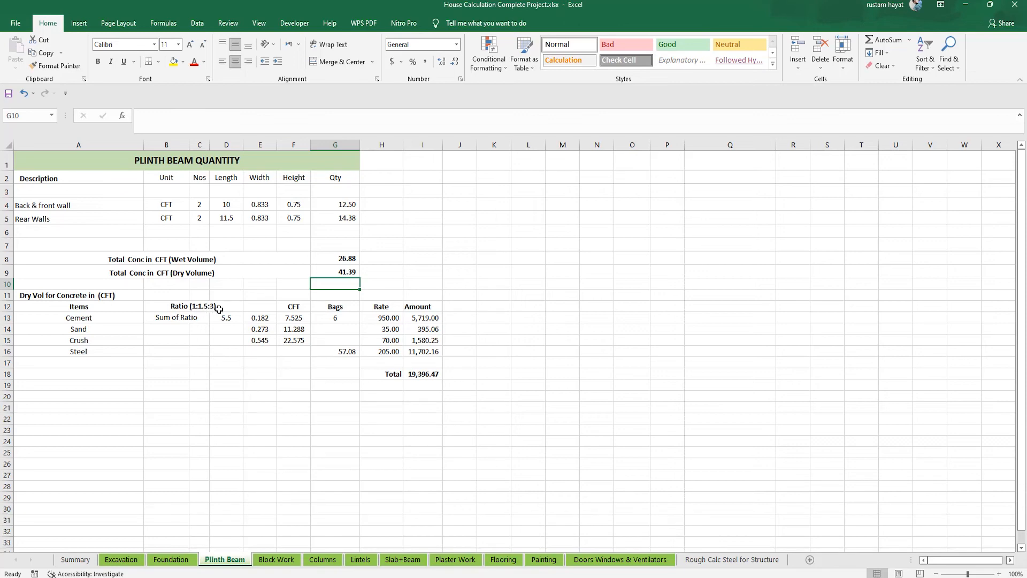
- Inspect the plinth beam's sum of ratio in D13 and the Cement ratio share formula in E13
click(179, 318)
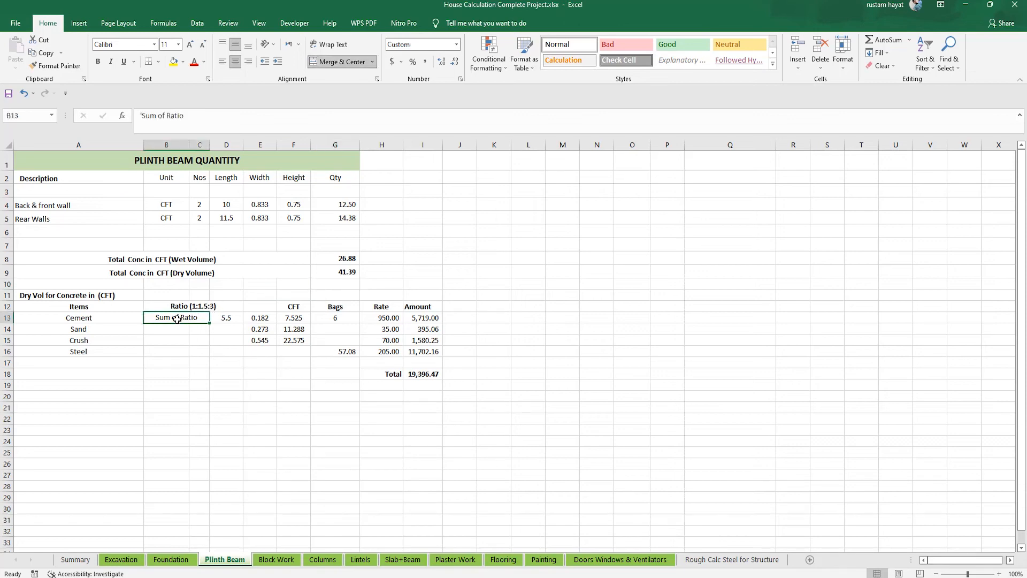
click(223, 320)
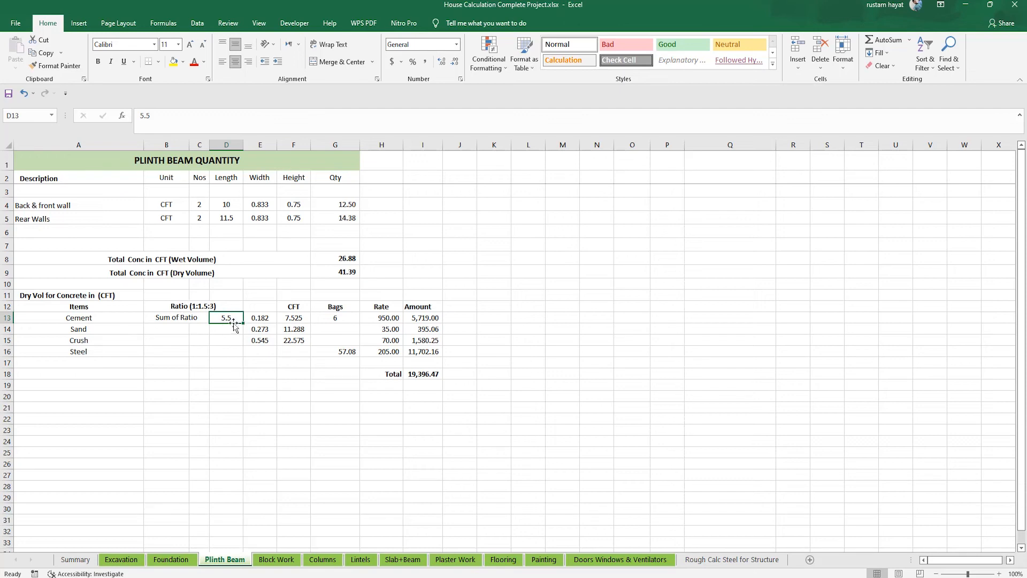
click(262, 320)
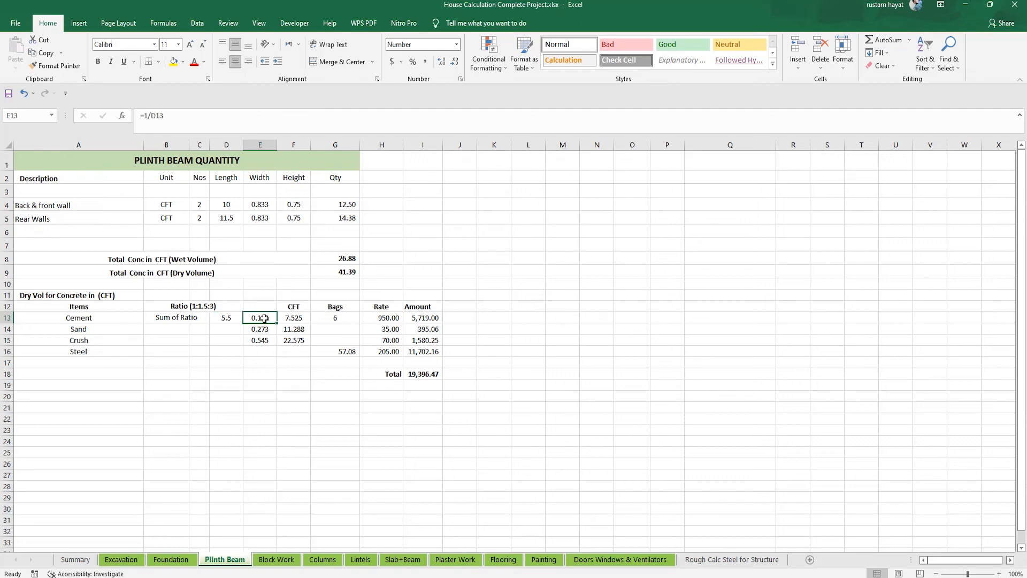
double_click(264, 319)
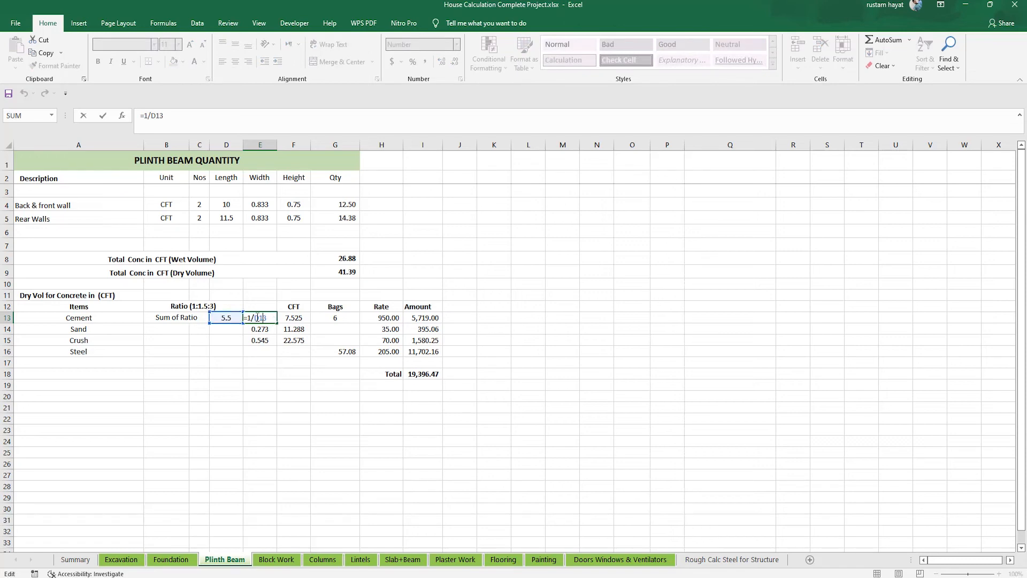
key(Return)
- Inspect the plinth beam Cement row's CFT formula in F13 and Bags formula in G13
click(290, 319)
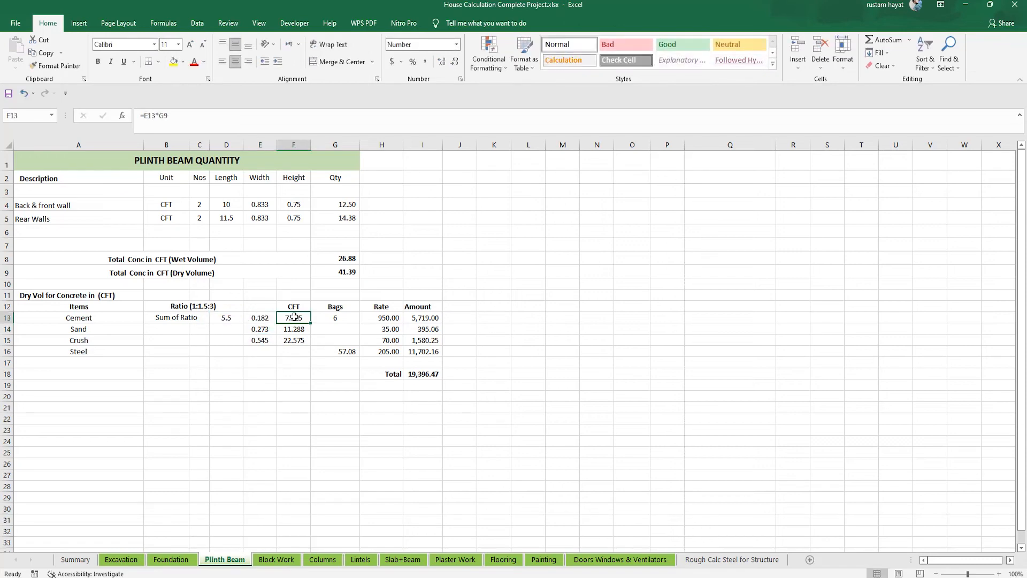
double_click(295, 318)
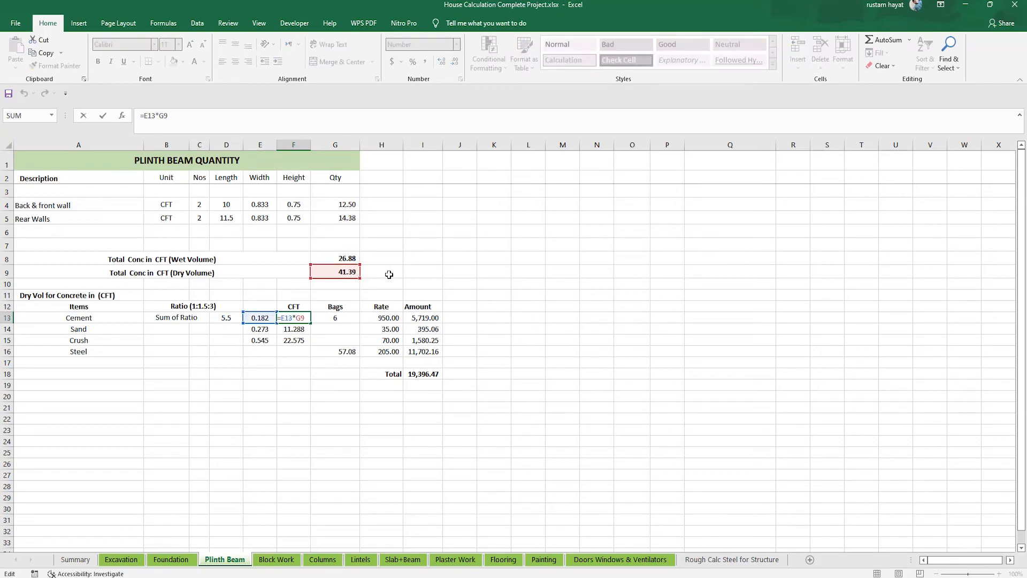
key(Return)
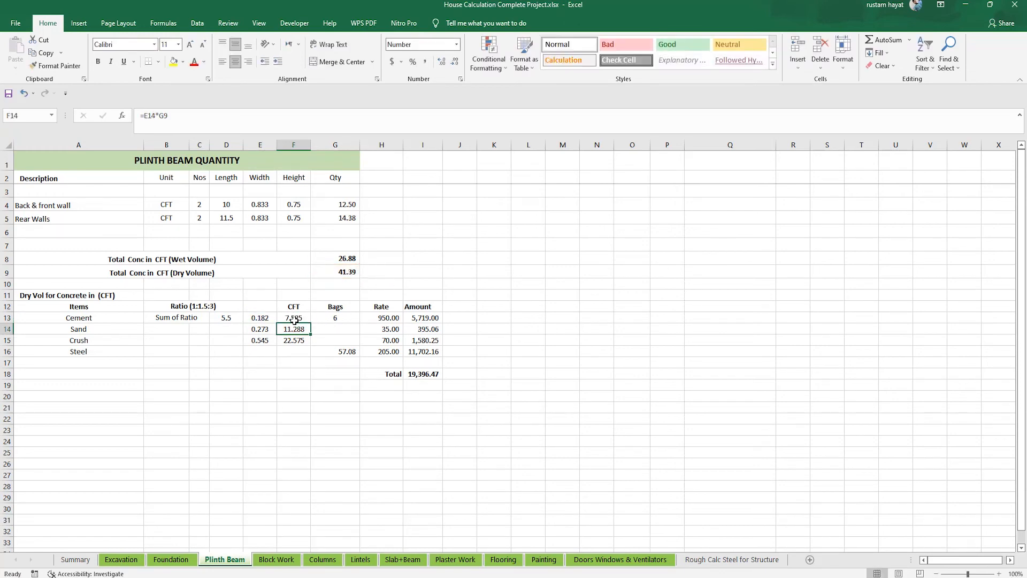
click(299, 315)
click(342, 319)
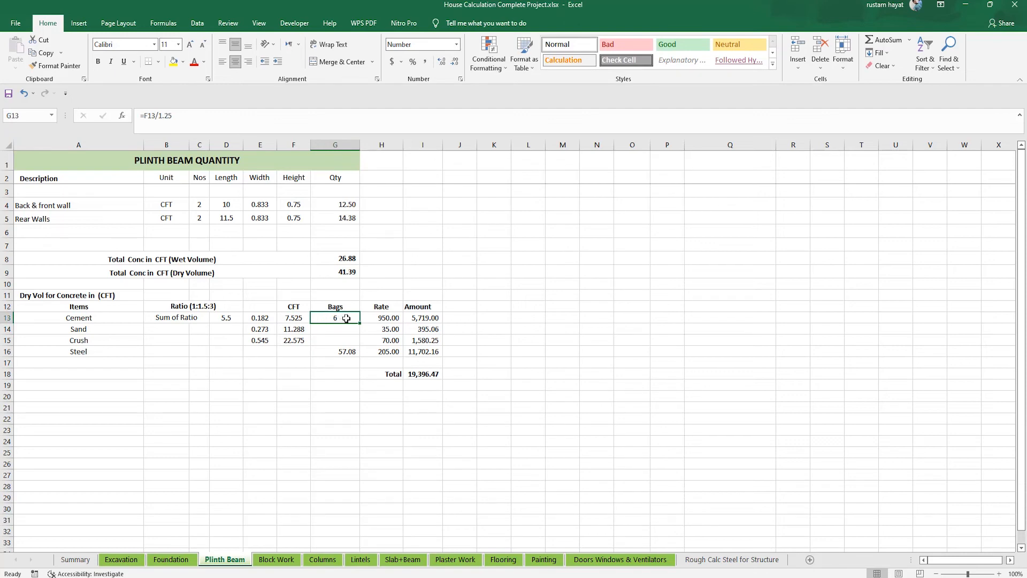
- Inspect the plinth beam Cement row's Bags formula in G13 and Amount formula in I13
double_click(348, 319)
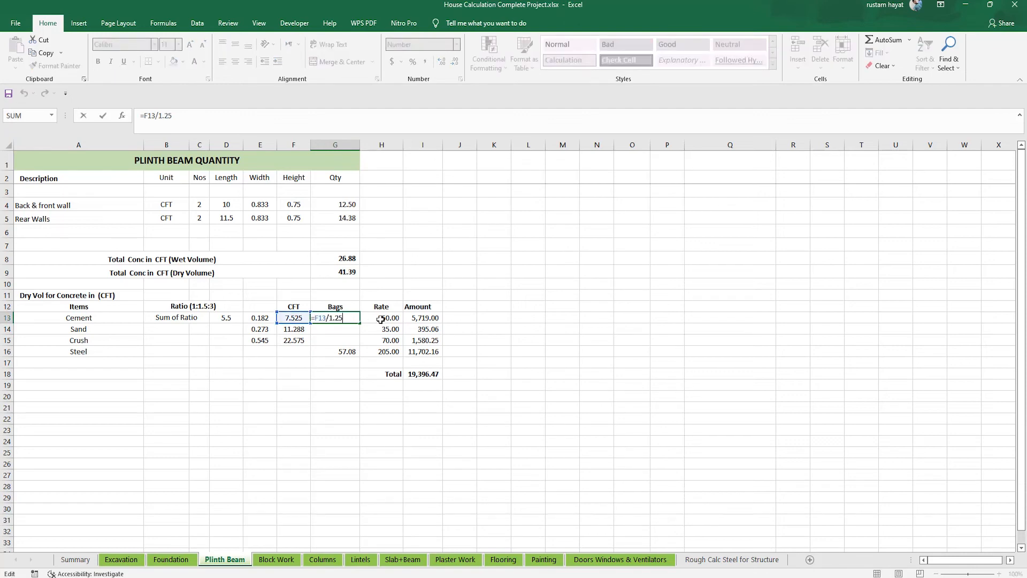
key(Return)
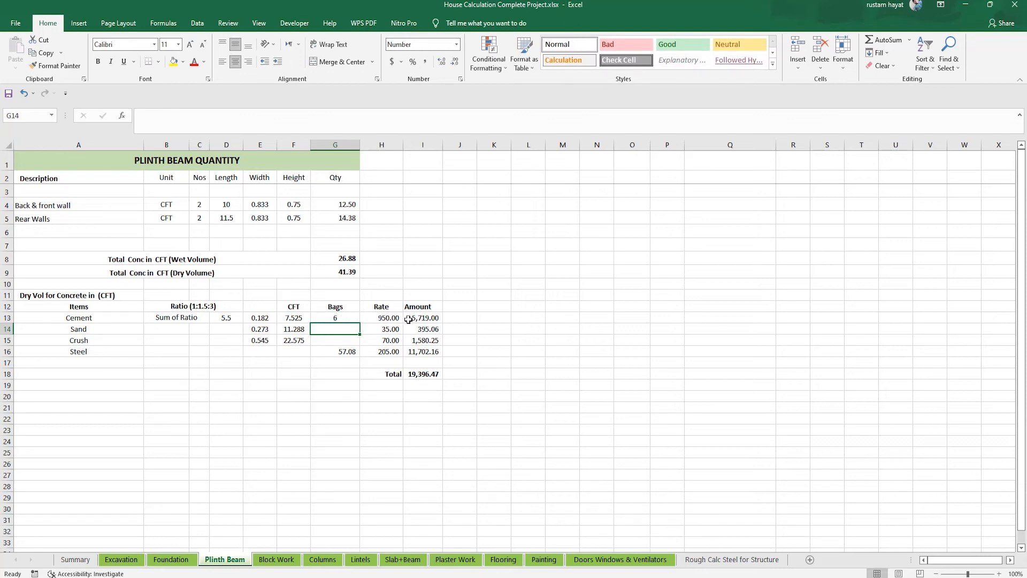
double_click(436, 317)
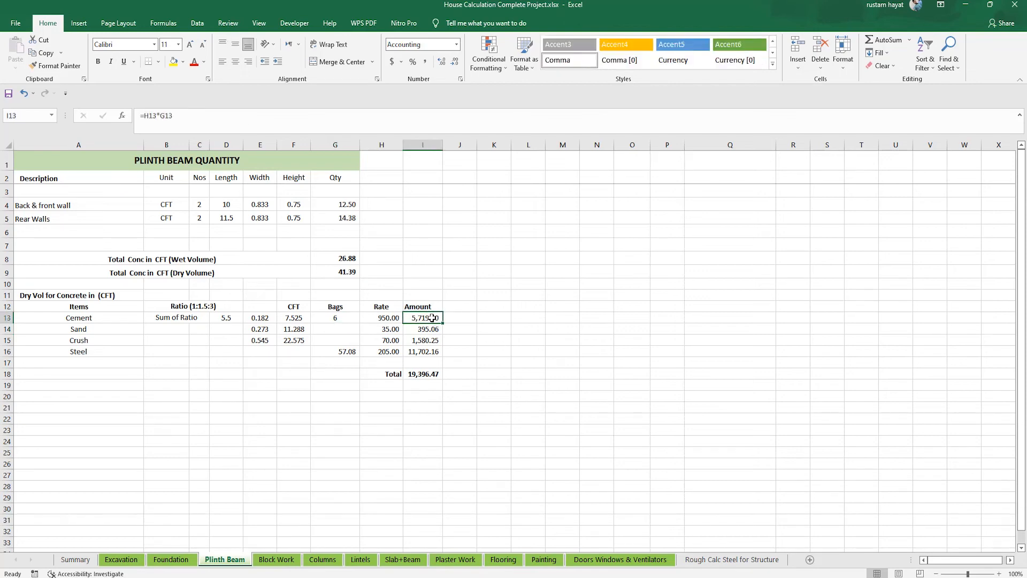
key(Return)
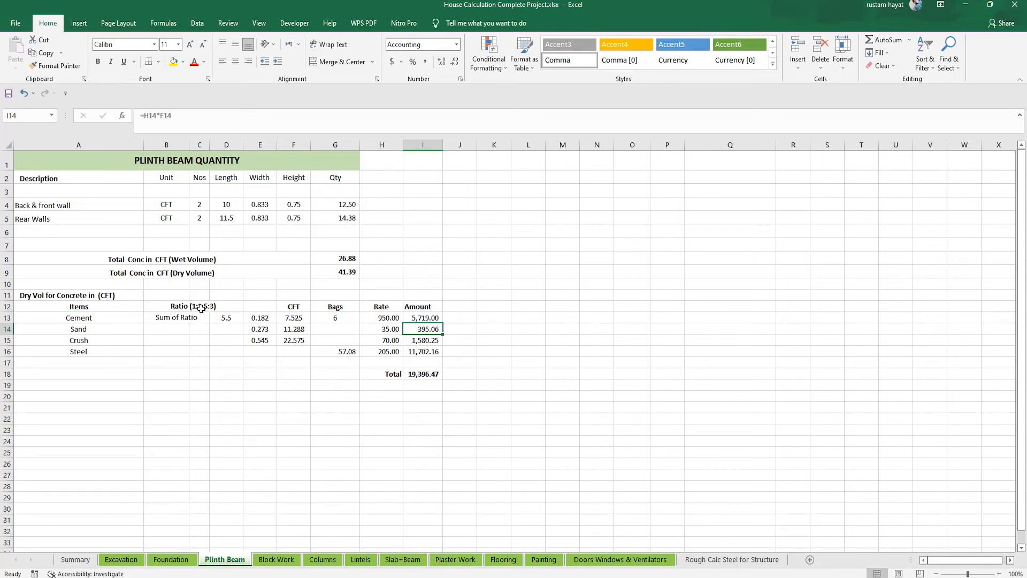
- Inspect the plinth beam Sand row's ratio share in E14, CFT formula in F14 and Amount formula in I14
double_click(267, 329)
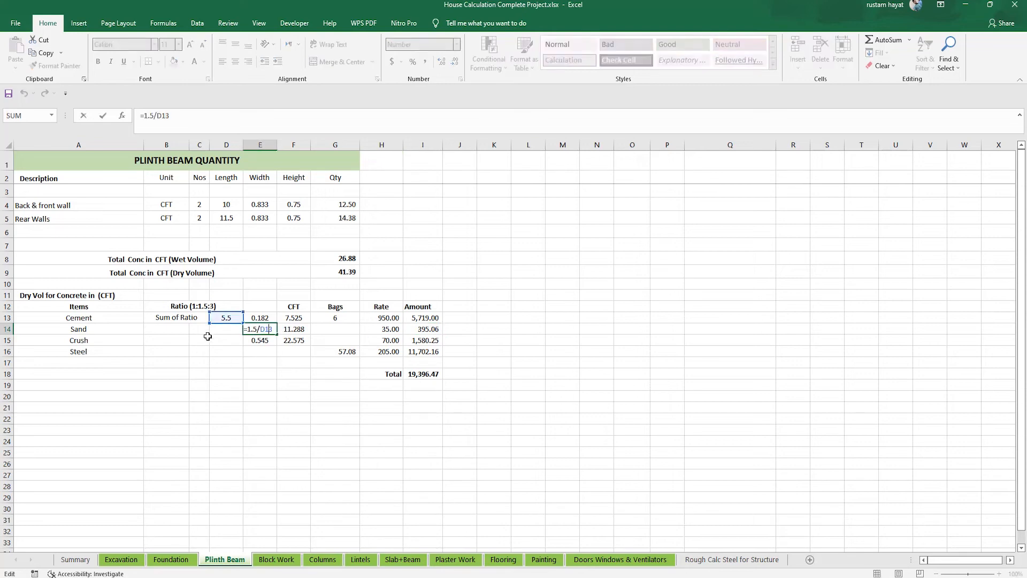
key(Escape)
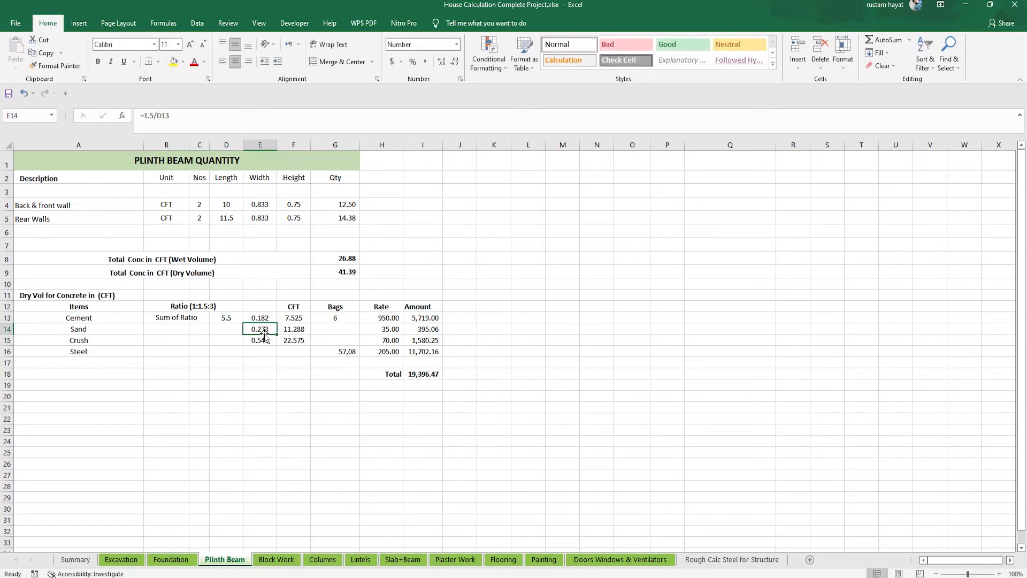
double_click(296, 330)
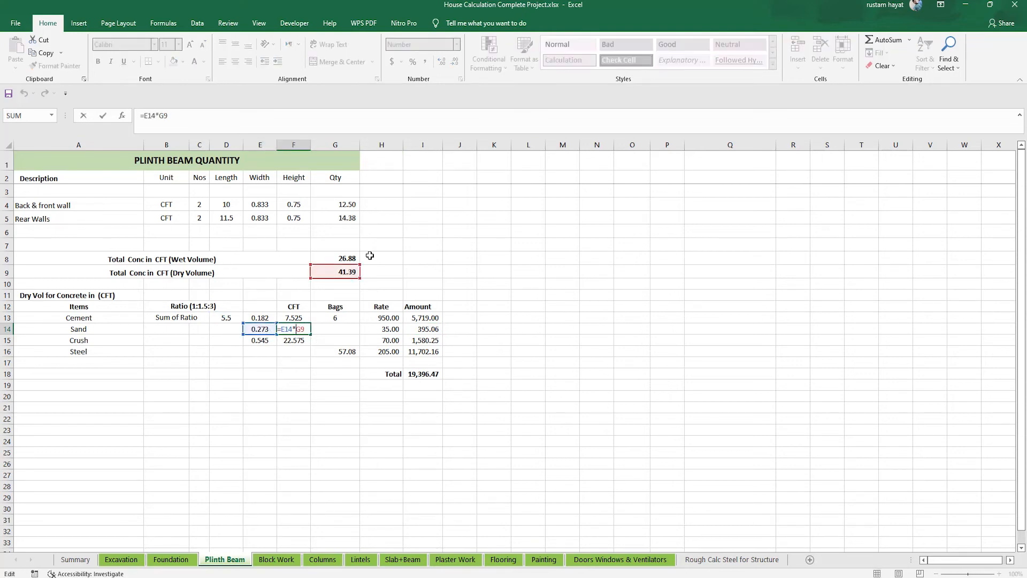
key(Return)
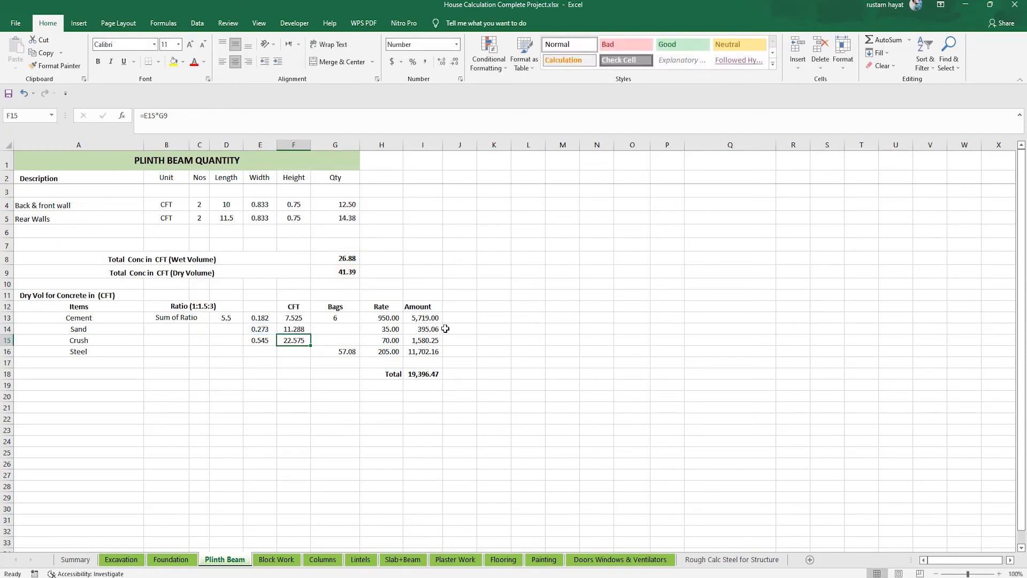
click(425, 329)
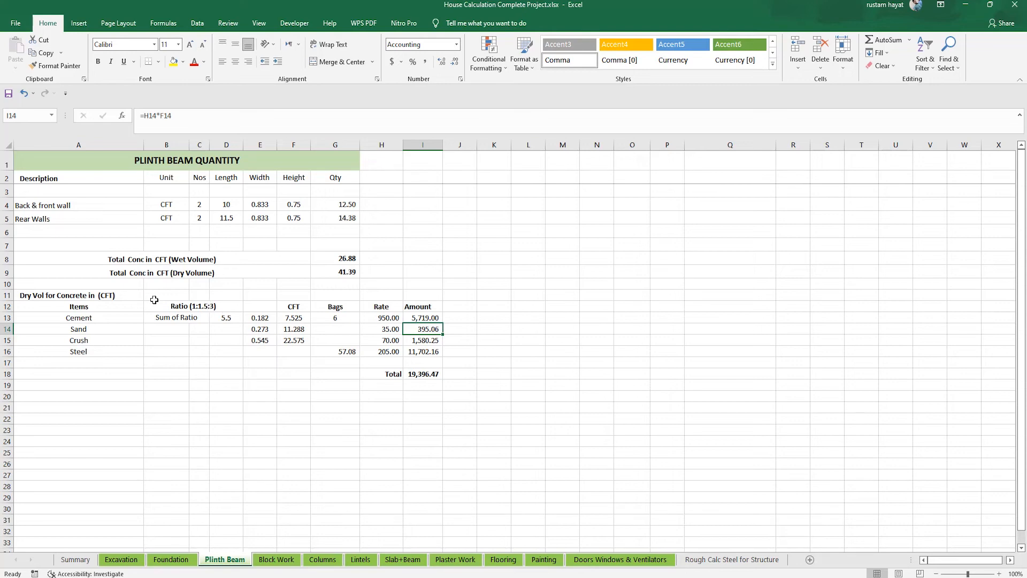
- Inspect the plinth beam Crush row's ratio share in E15, CFT formula in F15 and Amount formula in I15
double_click(265, 342)
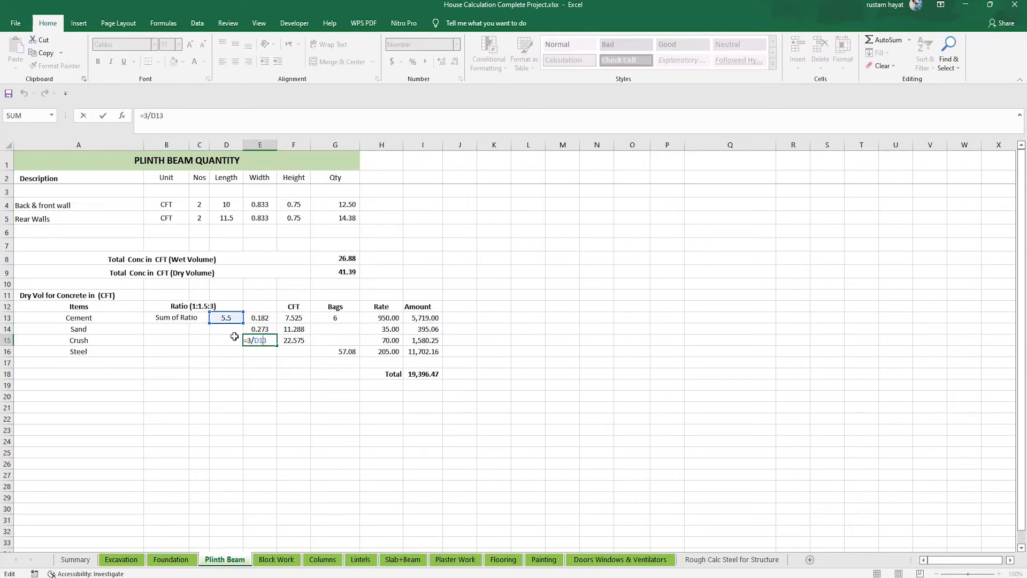
key(Return)
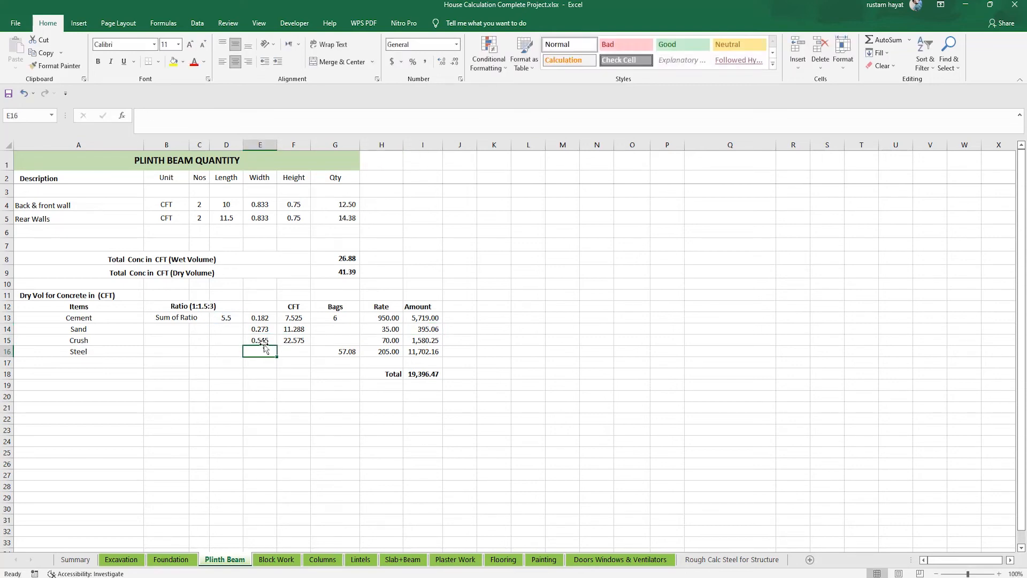
double_click(299, 340)
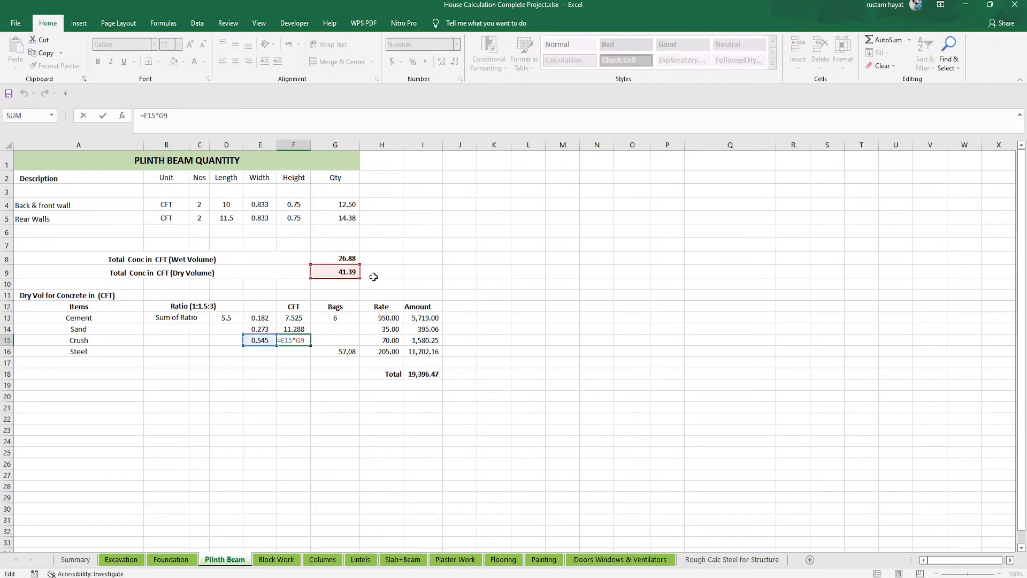
key(Return)
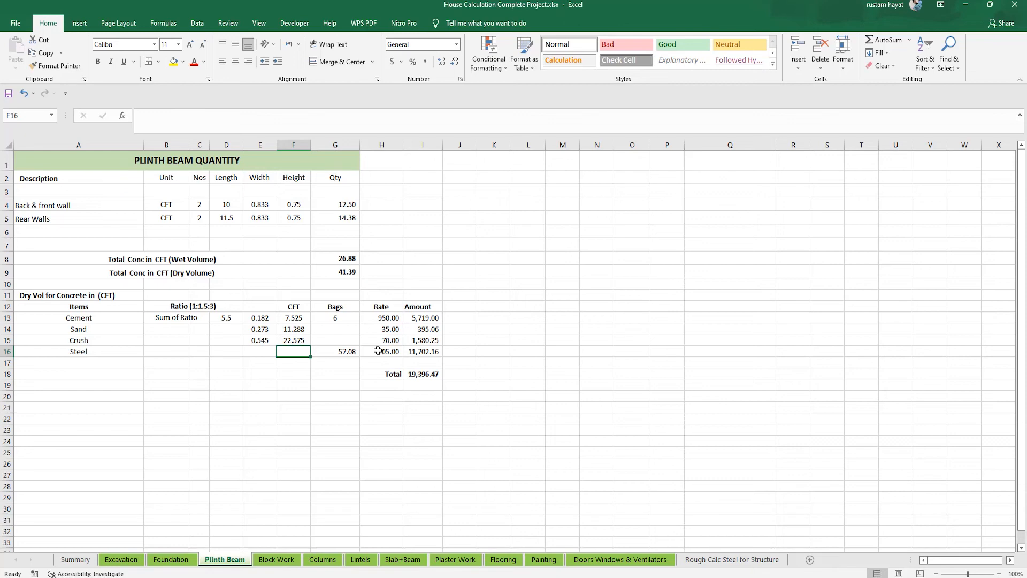
click(432, 342)
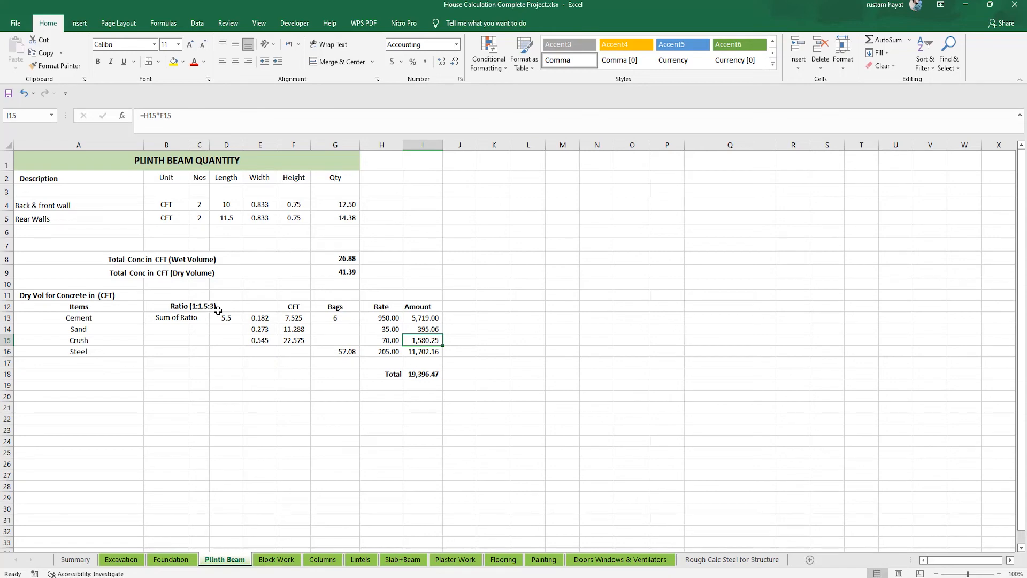
drag(294, 329, 316, 340)
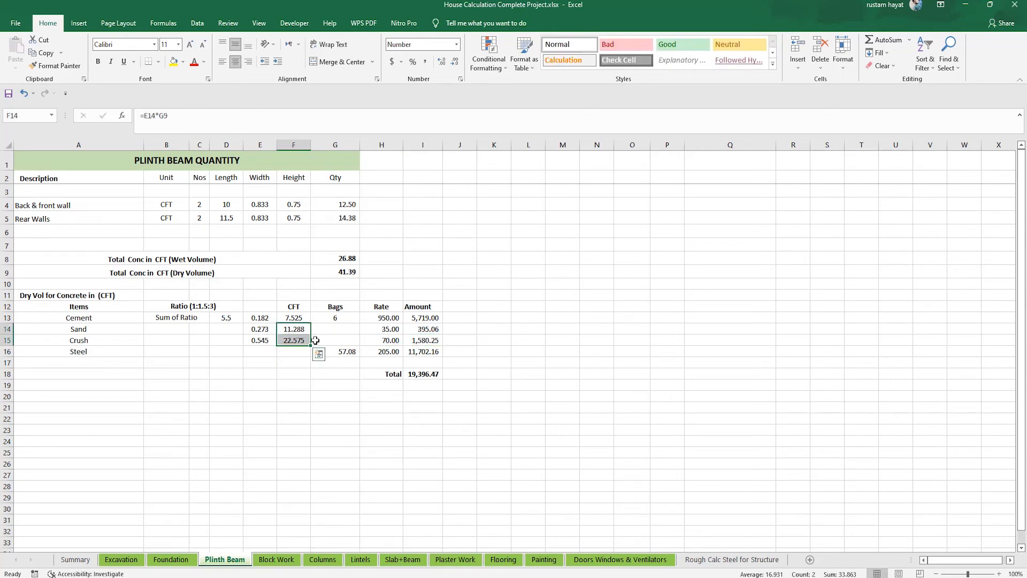
click(289, 353)
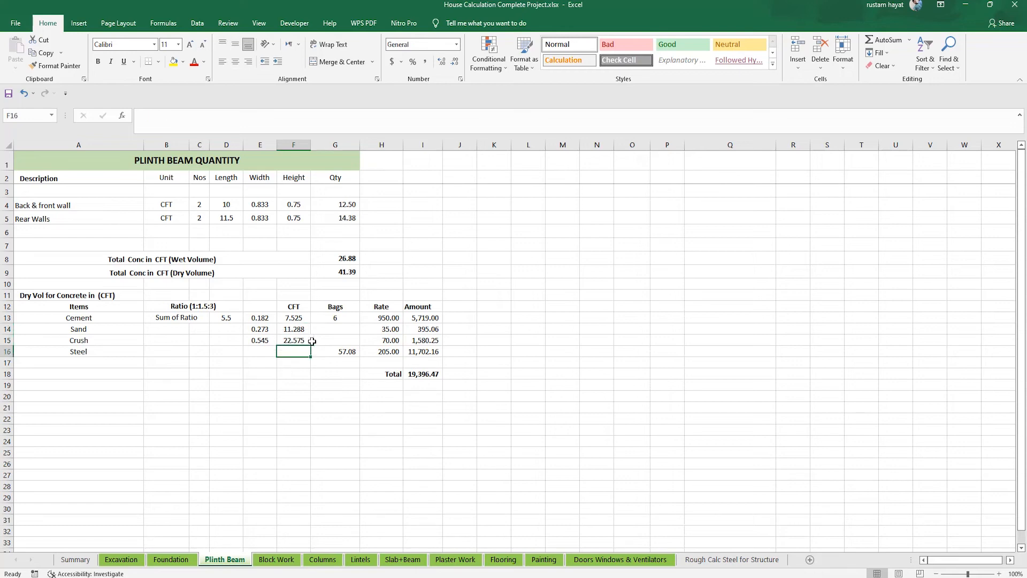
key(Up)
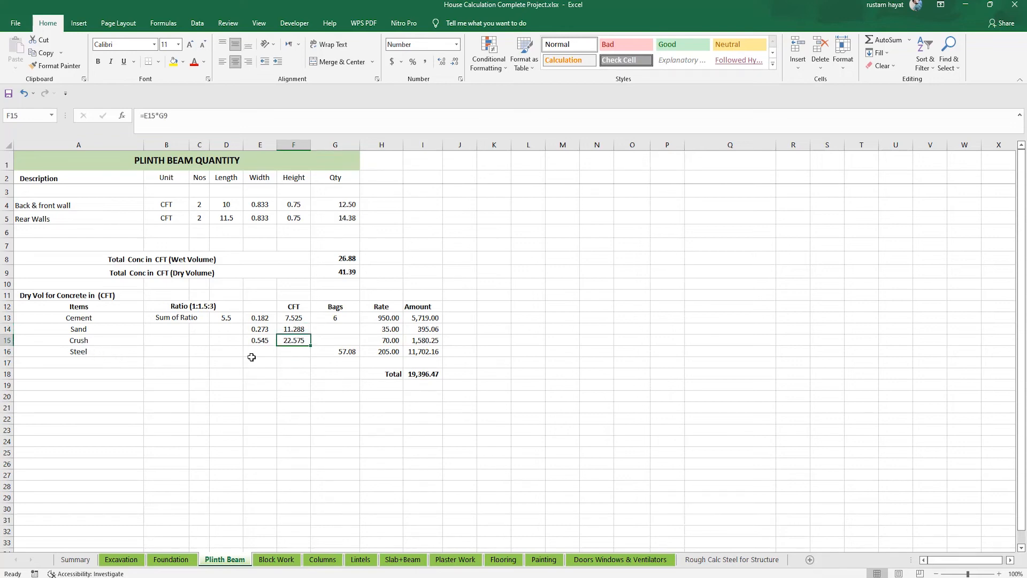
- Inspect the plinth beam steel quantity formula in G16, based on the wet concrete volume
double_click(349, 352)
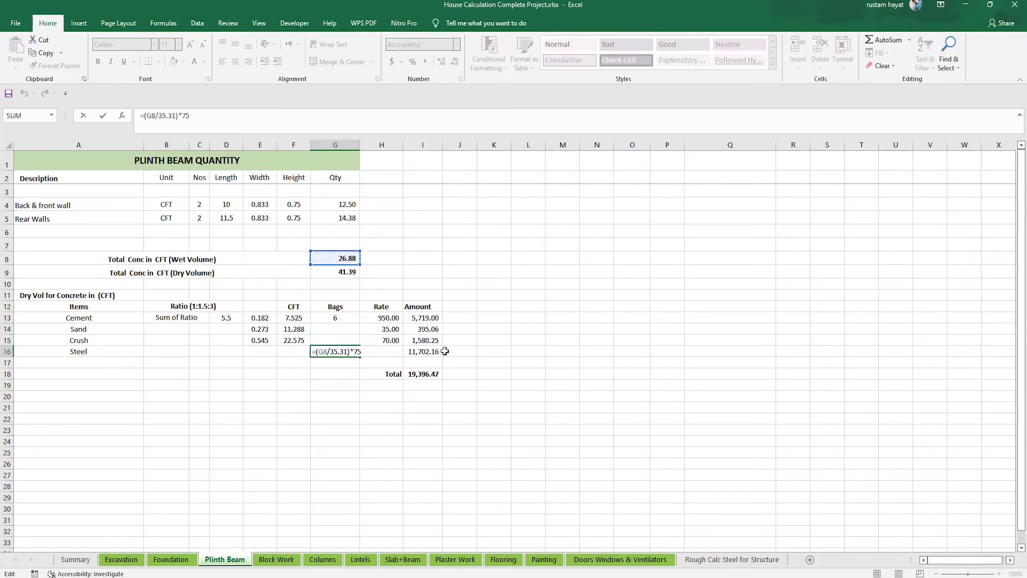
key(Return)
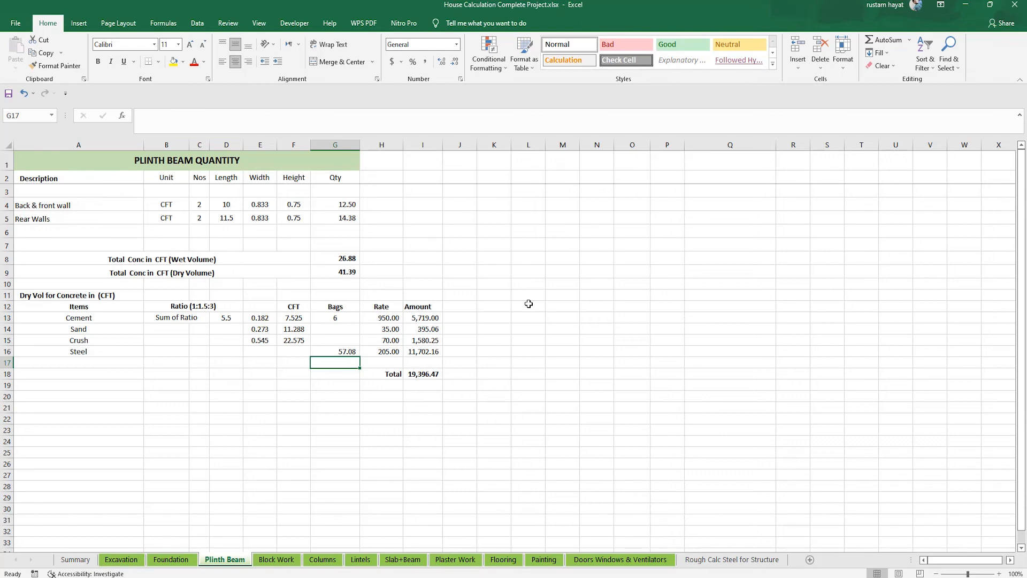
click(347, 354)
double_click(348, 351)
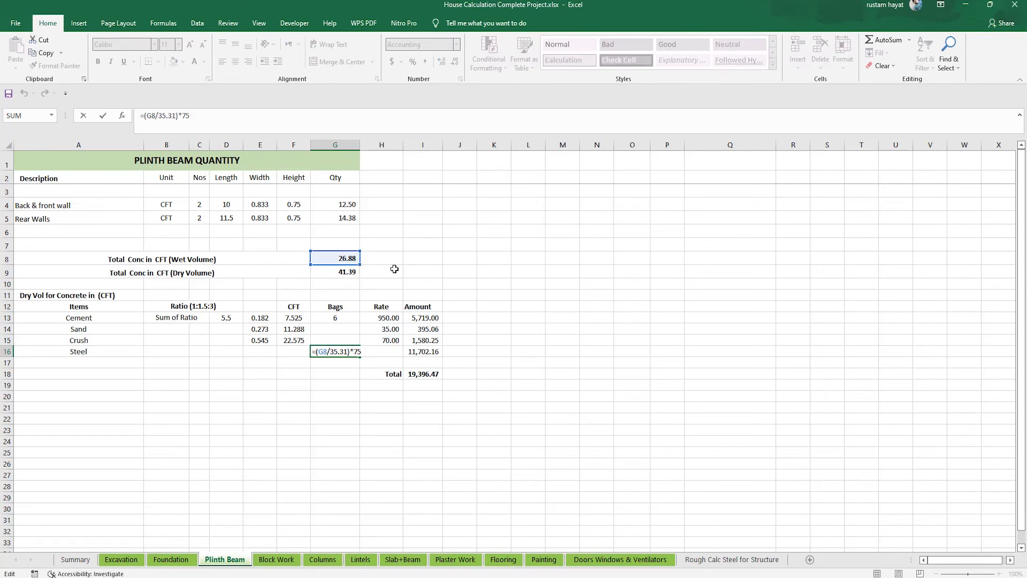
key(Return)
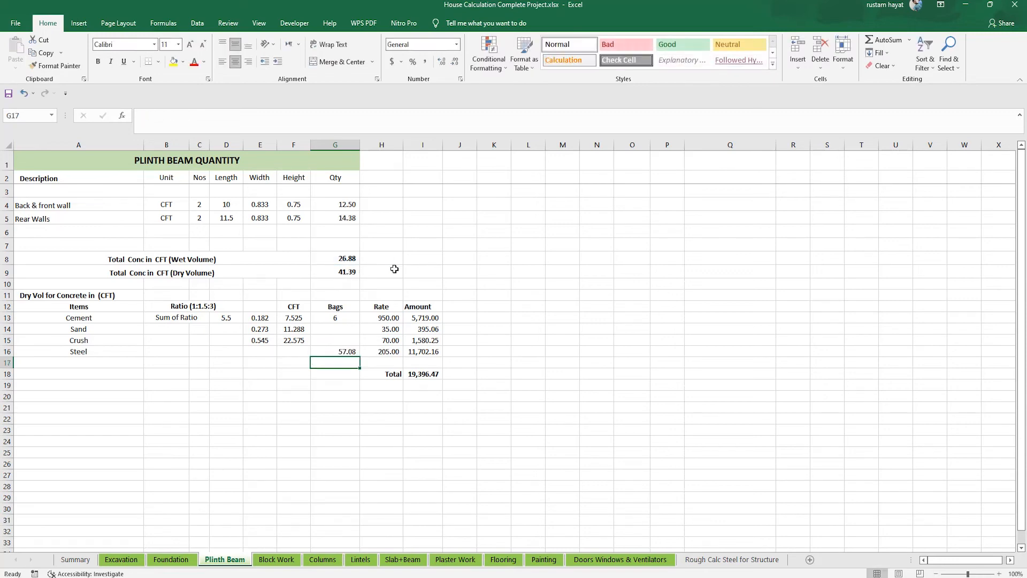
double_click(347, 352)
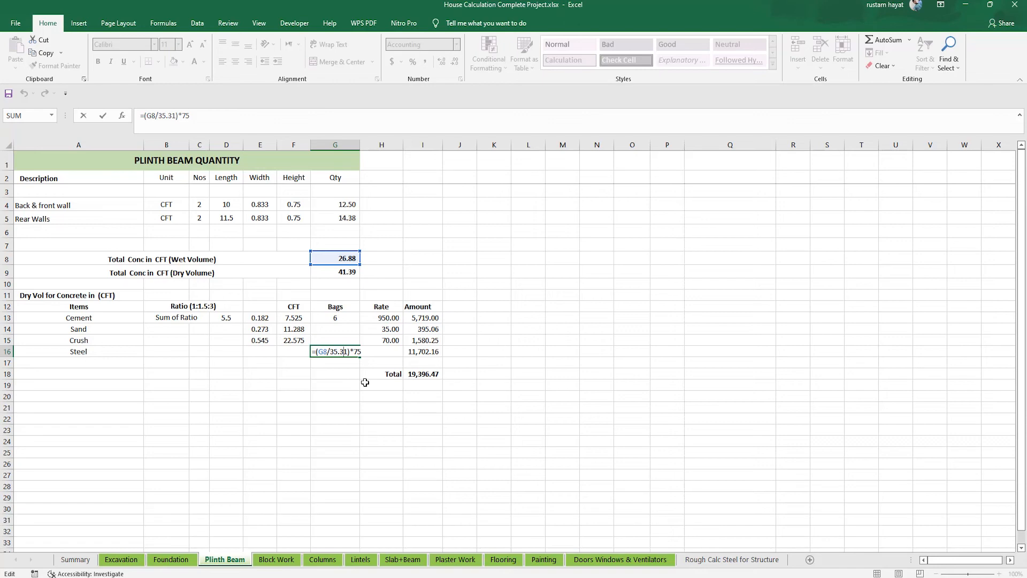
key(Return)
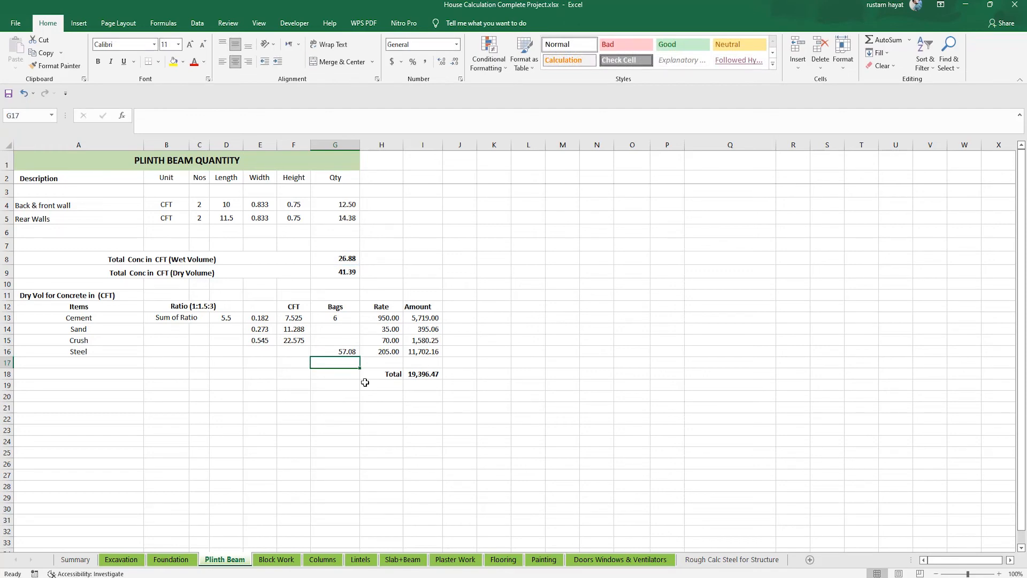
- Inspect the Steel row's Rate reference in H16 and Amount formula in I16
click(388, 351)
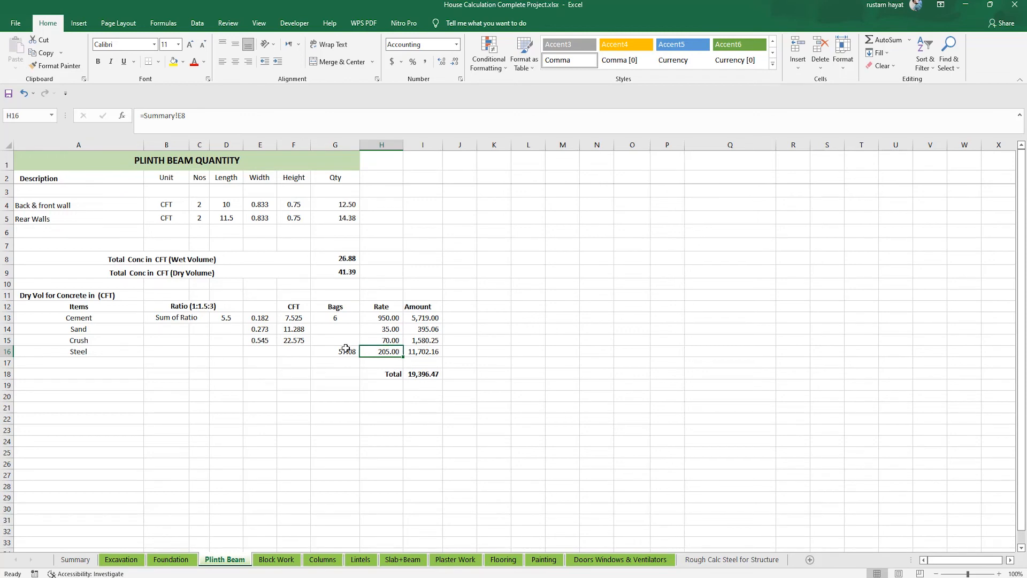
double_click(415, 349)
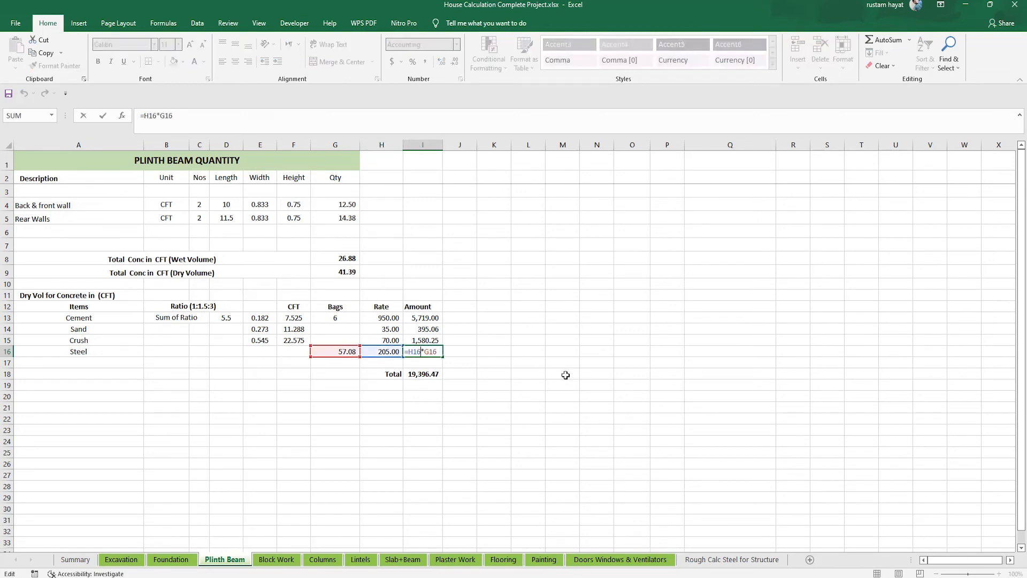
key(Return)
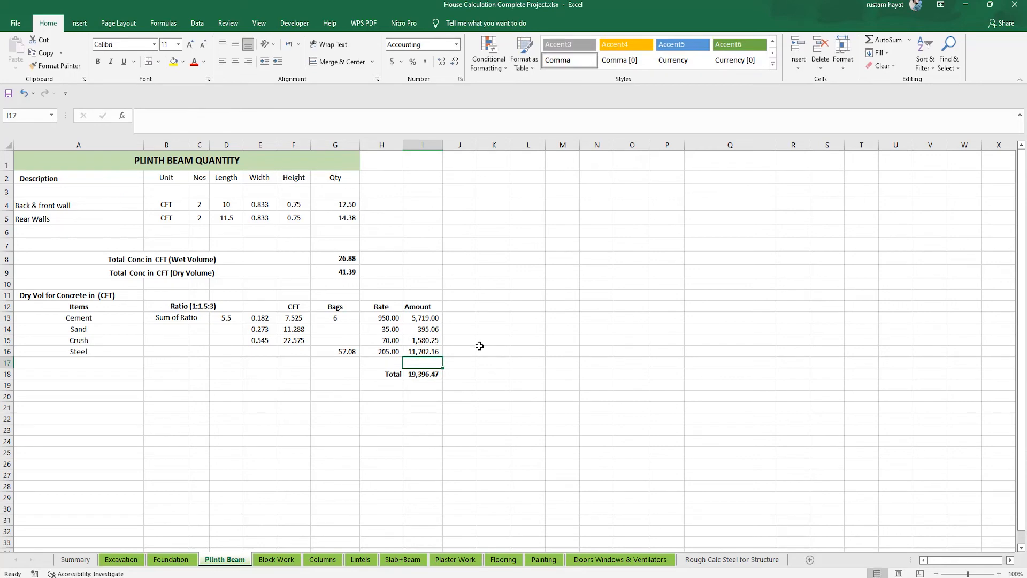
- Sum the plinth beam material amounts in the Total cell I18
click(420, 374)
key(alt+equal)
key(Return)
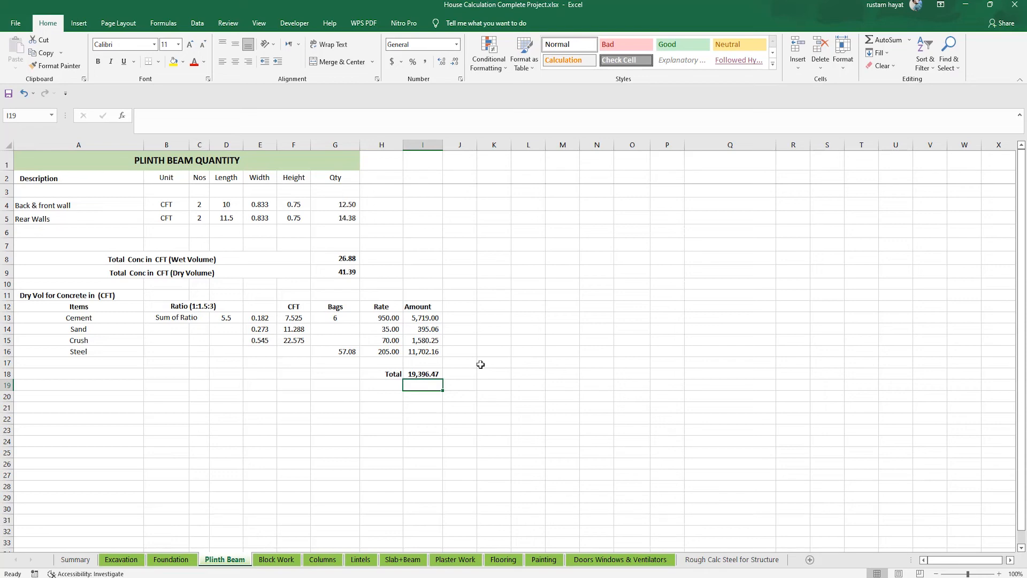
- Open the Block Work sheet and relabel its first two wall rows "Back & front wall" and "Rear Walls" in A4 and A5
click(277, 559)
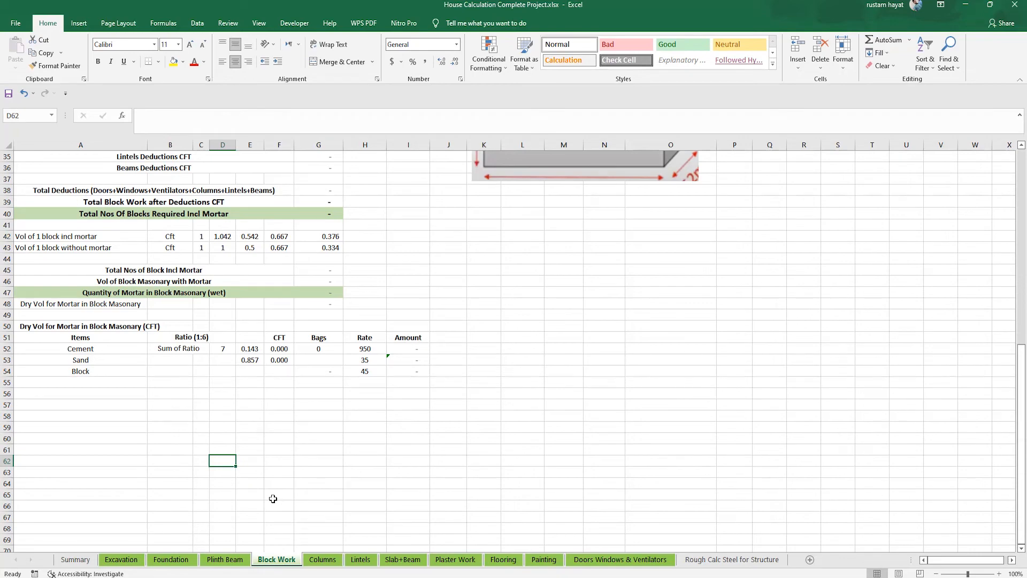
scroll(284, 492, up, 4)
scroll(285, 490, up, 7)
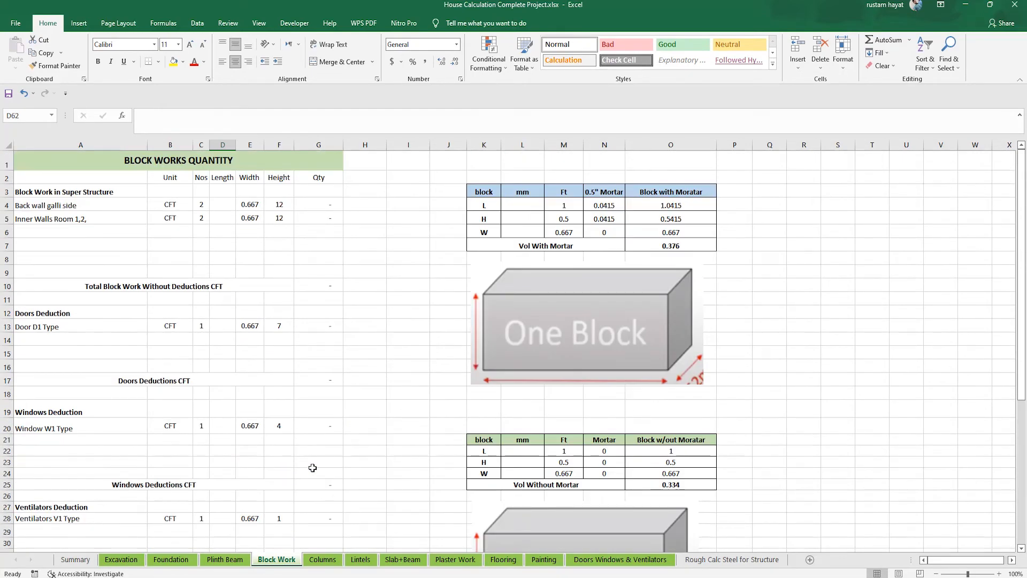
scroll(591, 304, down, 2)
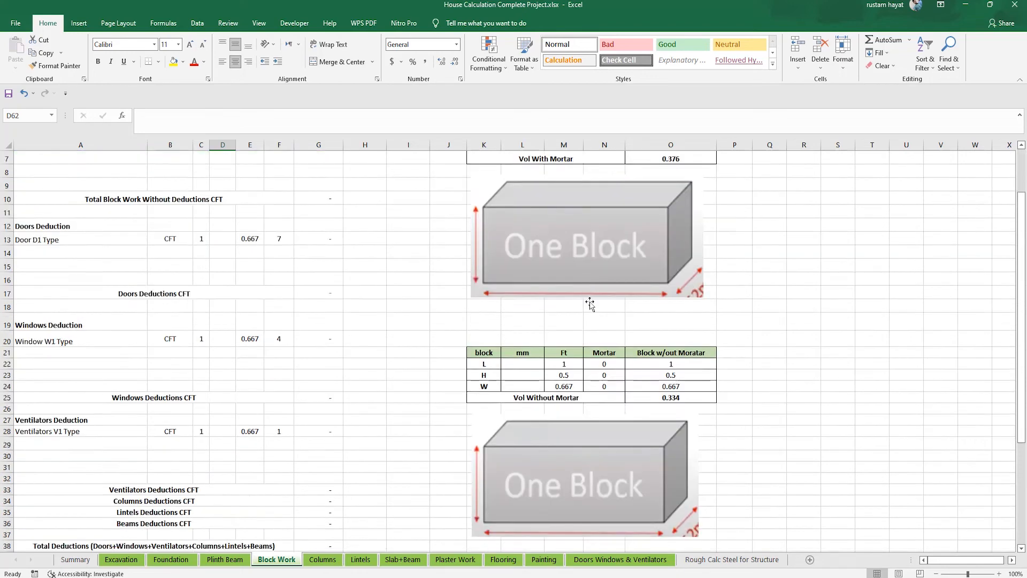
scroll(590, 321, down, 2)
scroll(572, 401, up, 4)
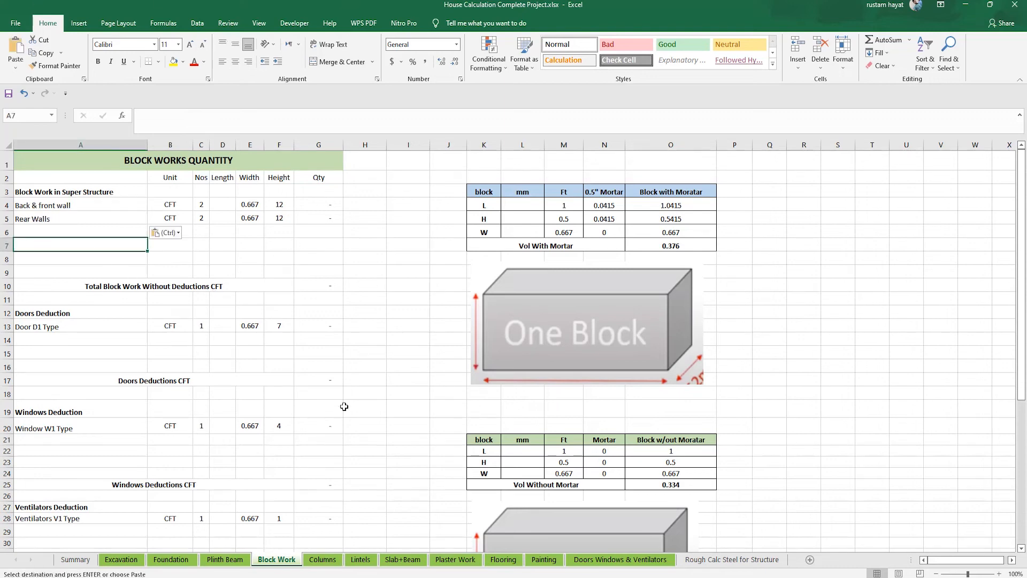
click(6, 205)
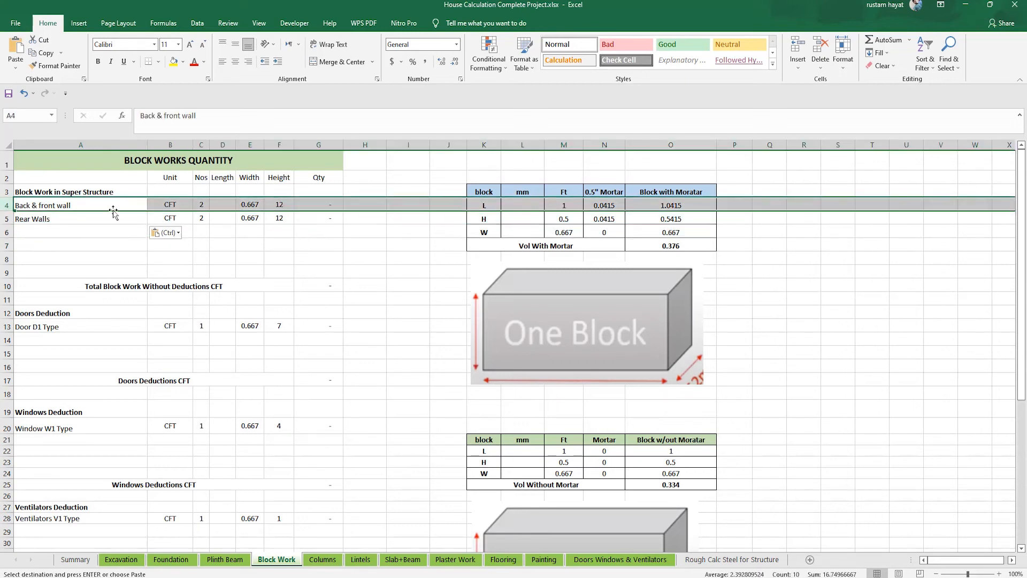
click(70, 206)
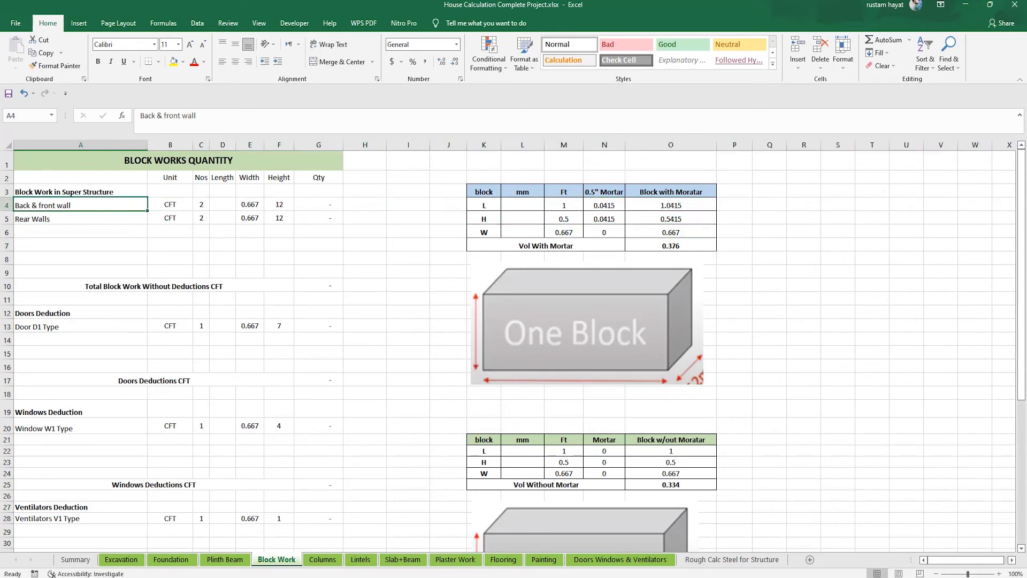
- Check the front and back wall length on the AutoCAD plan, and enter 10 as their Length in D4 of the Excel sheet
key(alt+Tab)
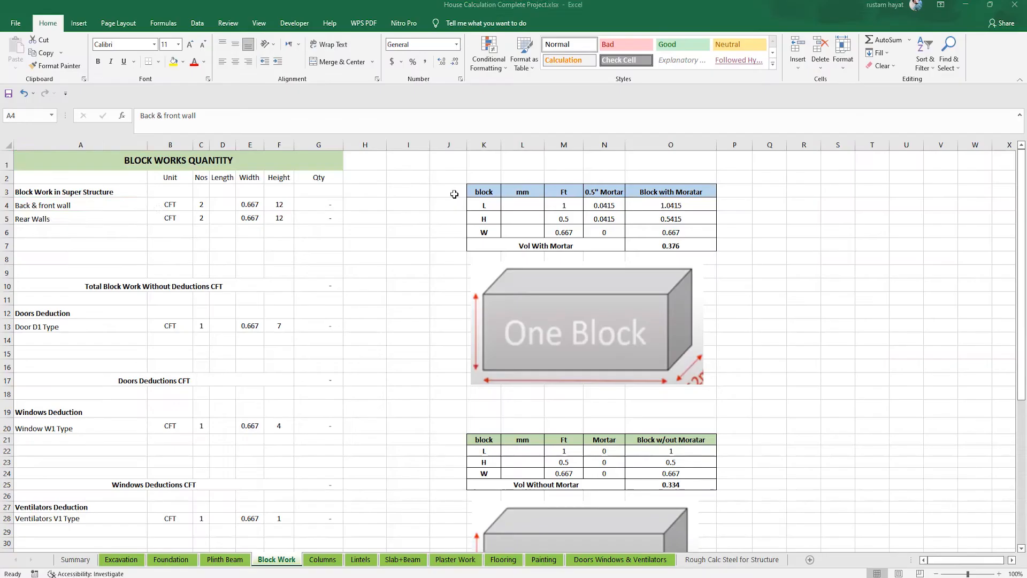
key(alt+Tab)
click(220, 204)
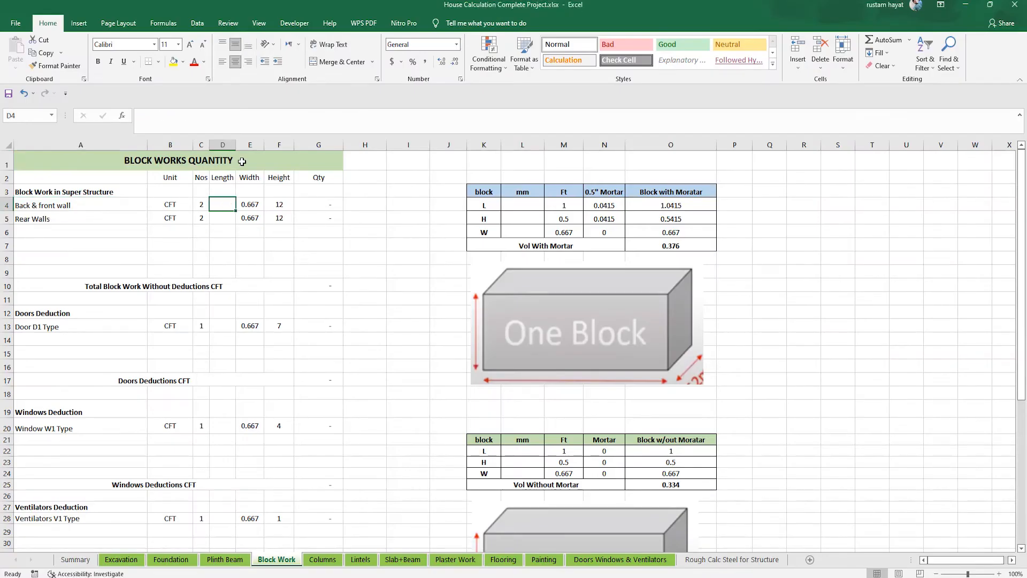
text(10)
key(Return)
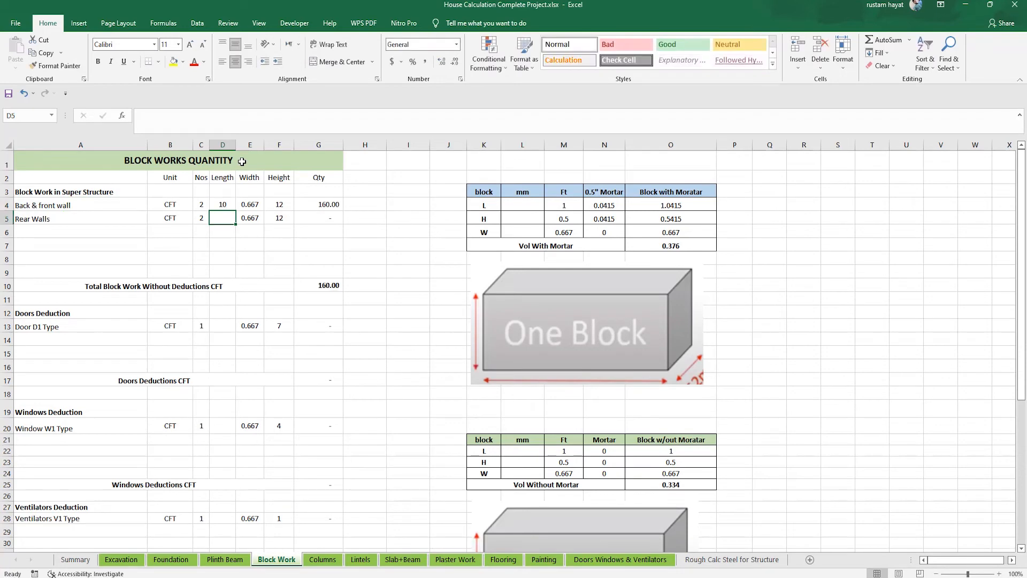
- Check the wall width in E4, set the Height of both wall rows to 10 in F4 and F5, and select the G4 quantity
click(253, 204)
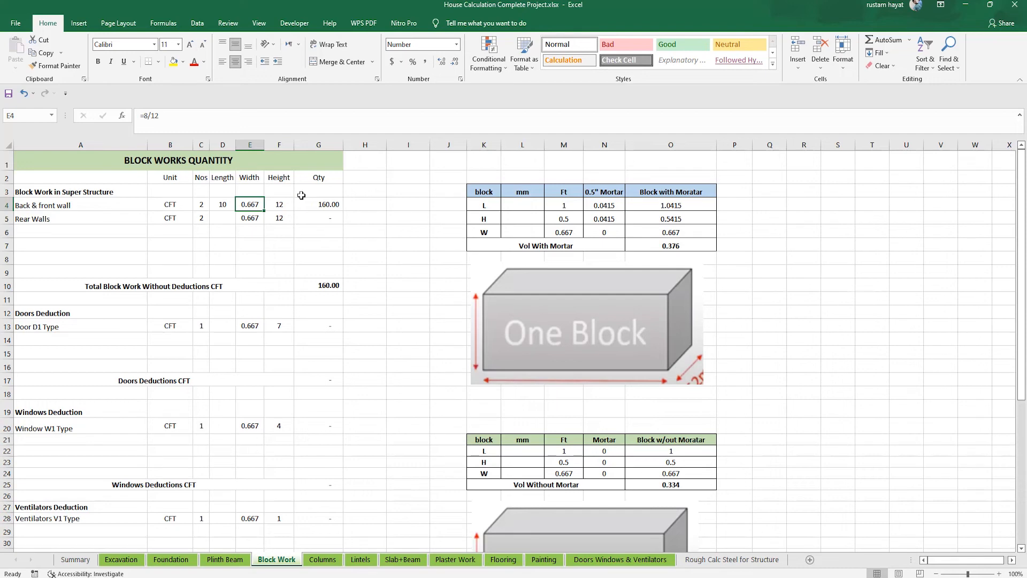
click(281, 203)
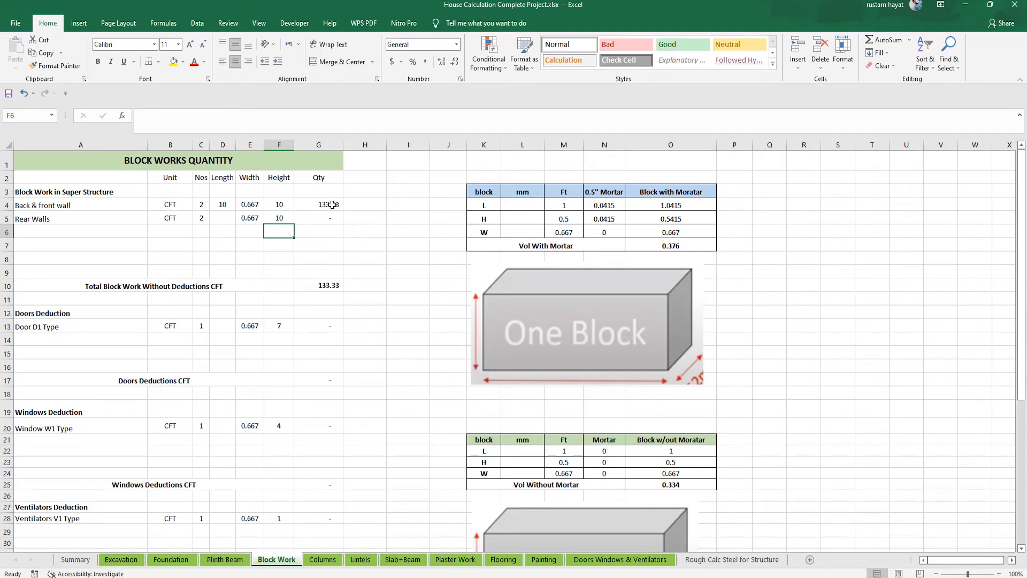
click(332, 204)
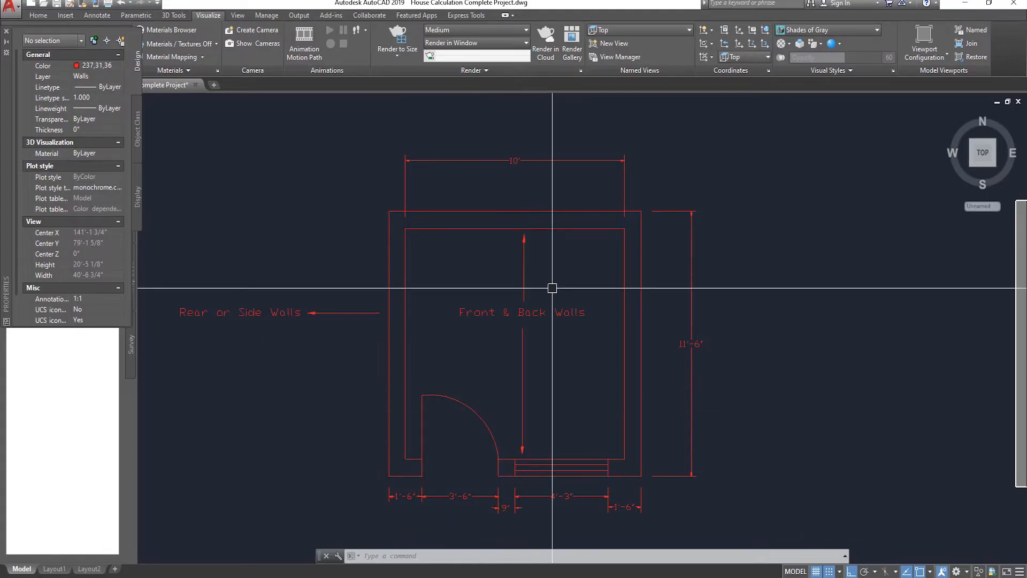
- Read the side wall length on the AutoCAD plan and enter 11.5 as the Rear Walls Length in D5 of the Excel sheet
scroll(704, 374, up, 2)
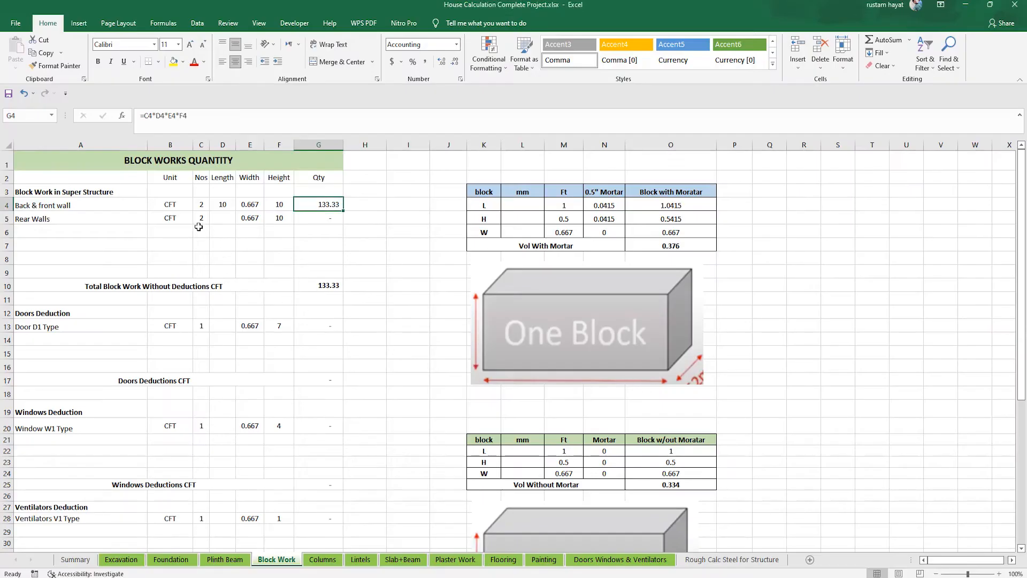
click(220, 221)
text(11.5)
key(Return)
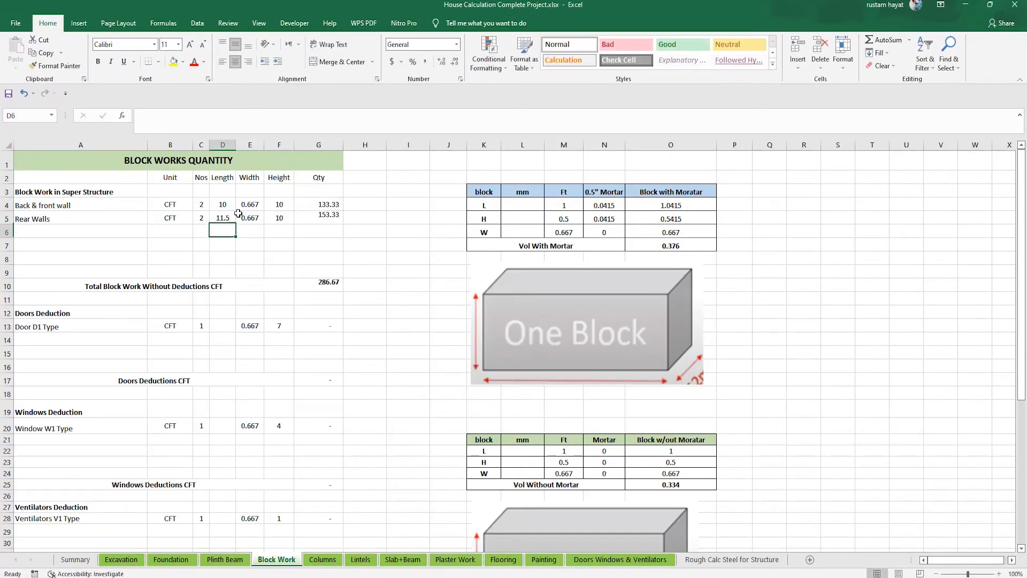
- Inspect the Rear Walls height, width and quantity formula in row 5, and the total block work formula in G10
click(280, 217)
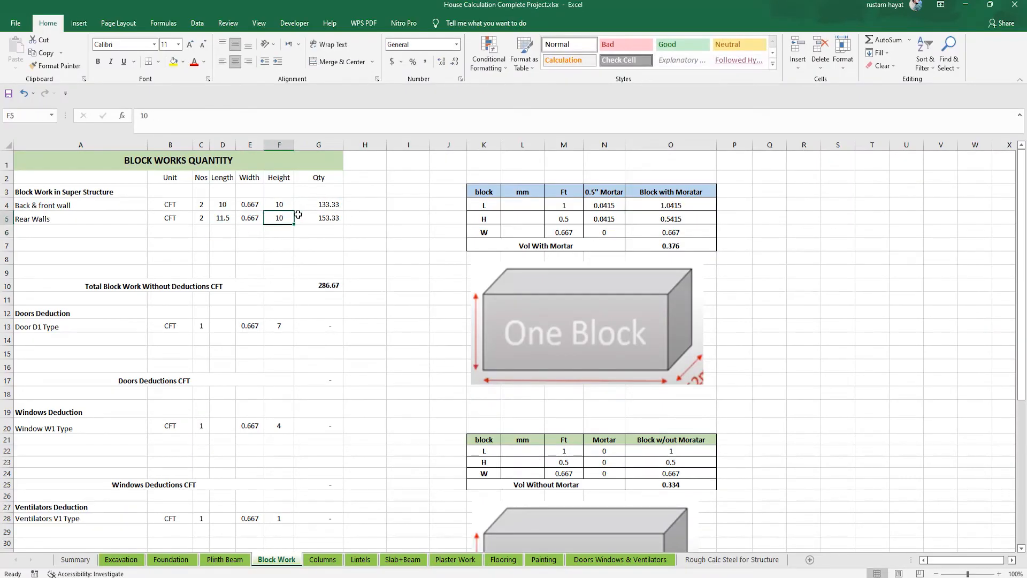
click(256, 216)
click(334, 217)
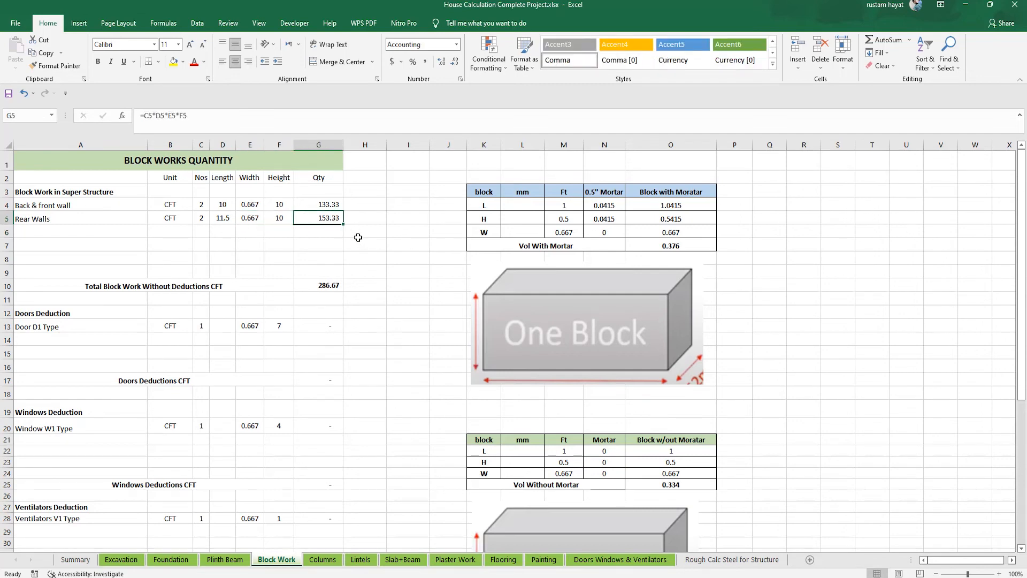
double_click(335, 285)
key(Return)
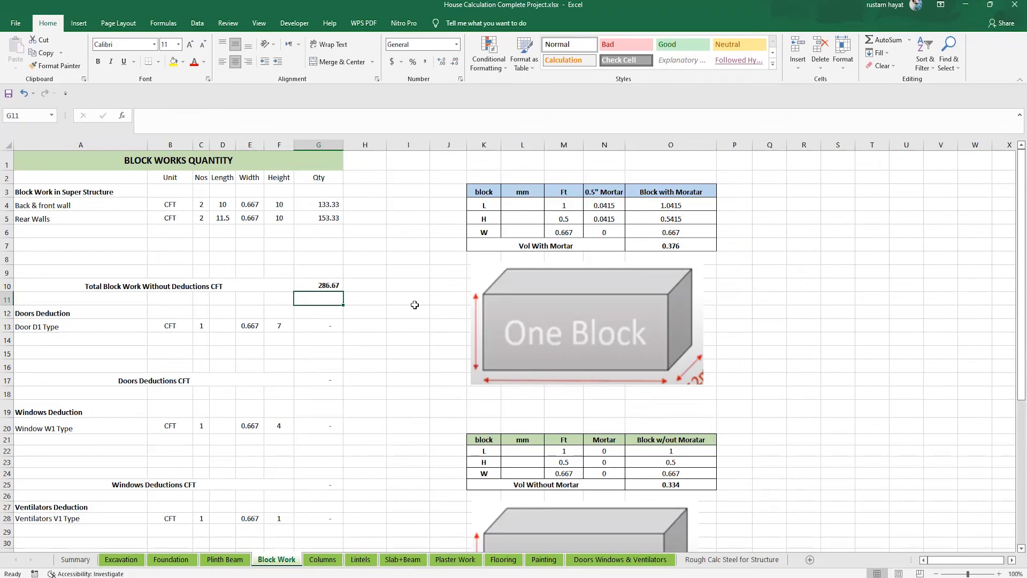
- Read the door opening width on the AutoCAD plan and enter 3.5 as the Door D1 Length in D13 of the Excel sheet
key(alt+Tab)
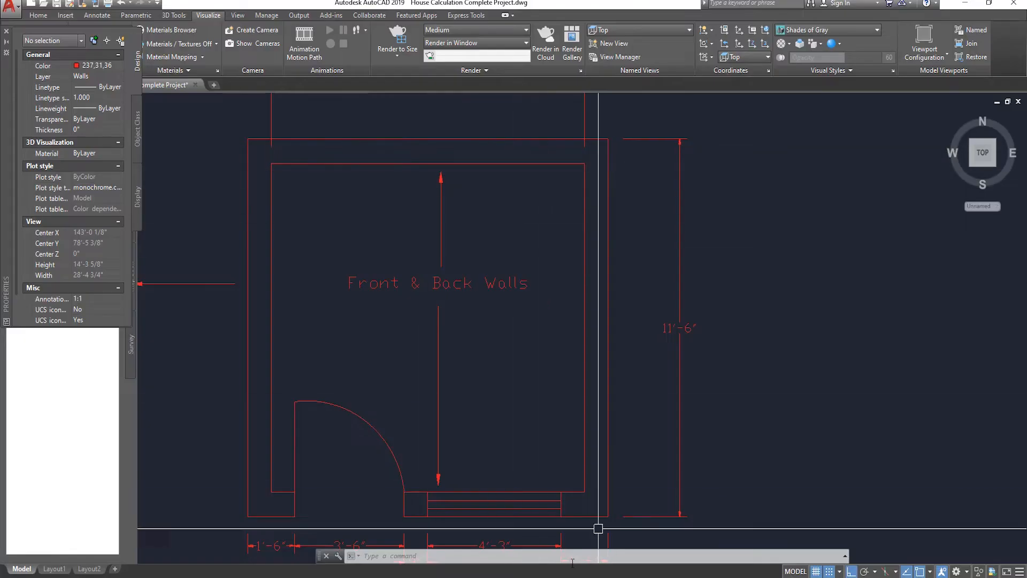
scroll(477, 109, down, 2)
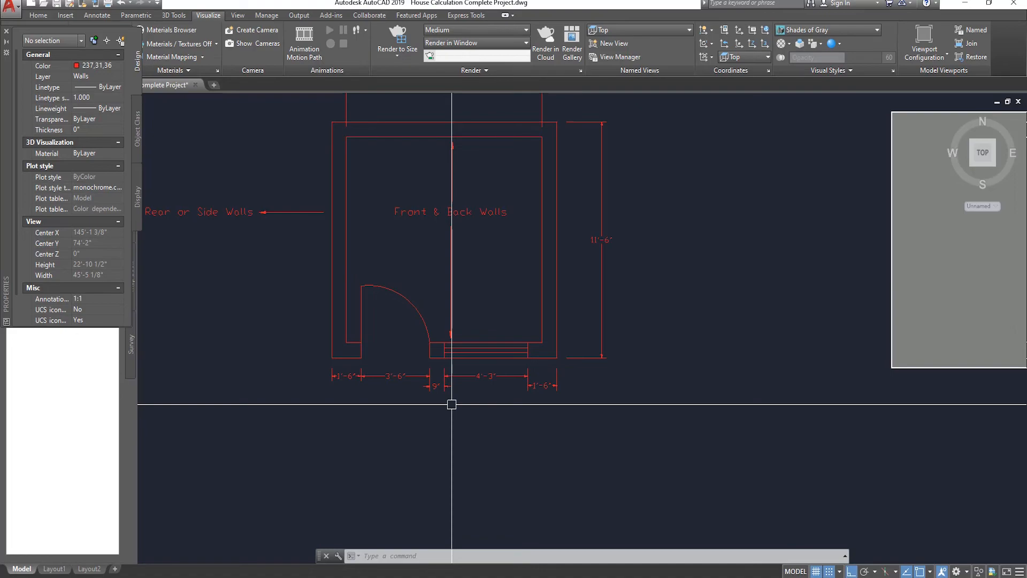
key(alt+Tab)
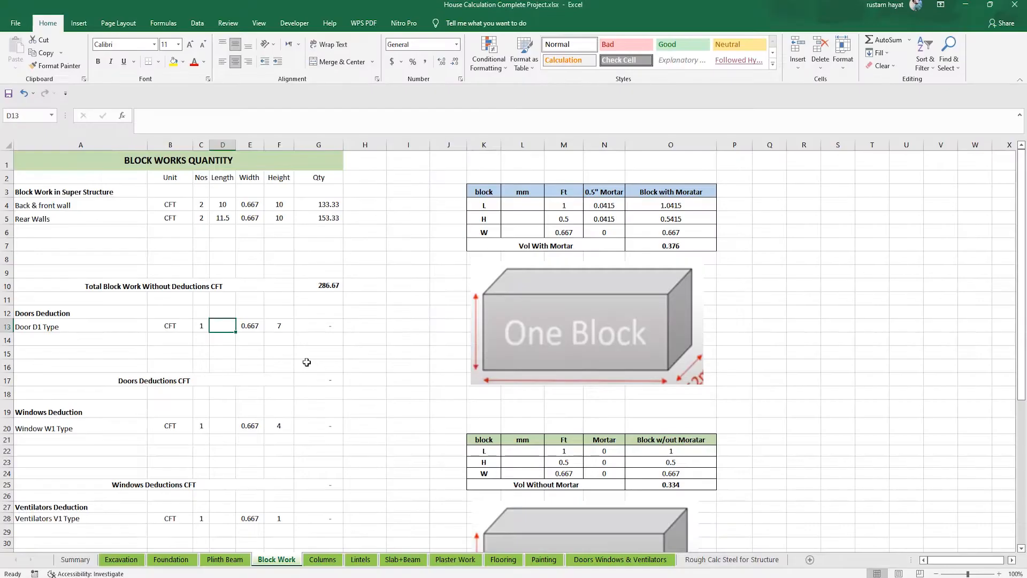
text(3.5)
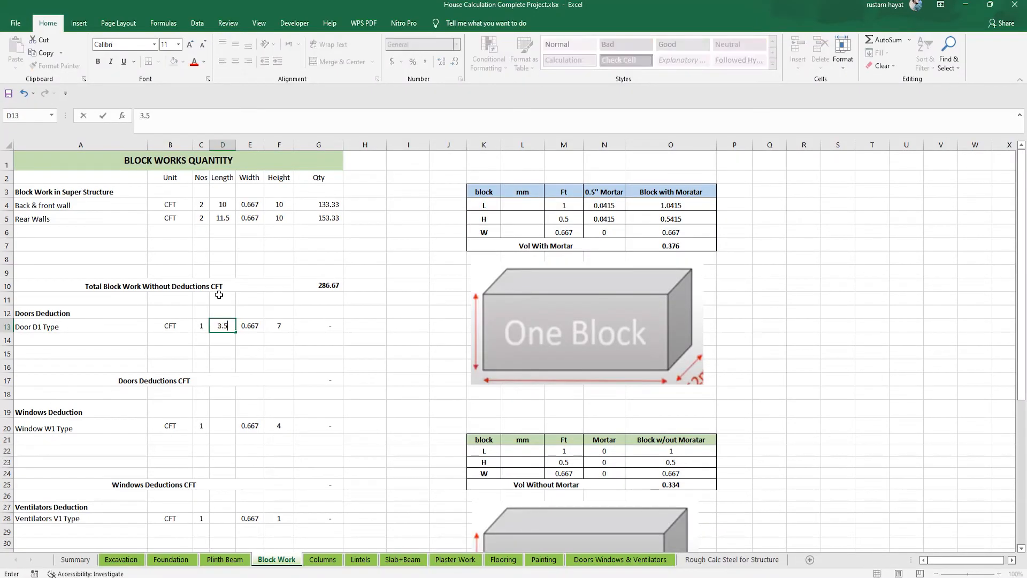
key(Return)
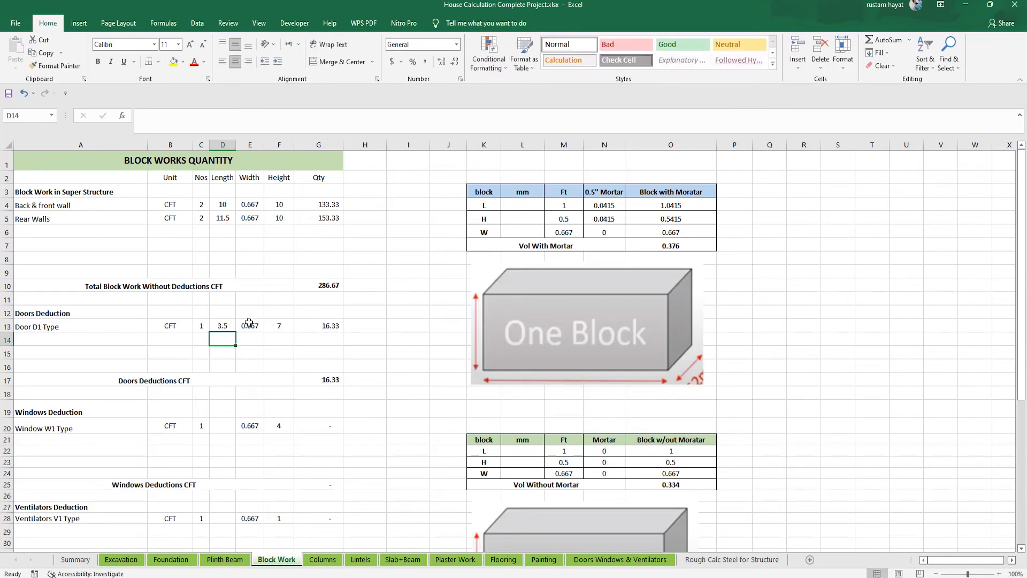
- Inspect the Door D1 width in E13, height in F13 and quantity formula in G13
click(247, 325)
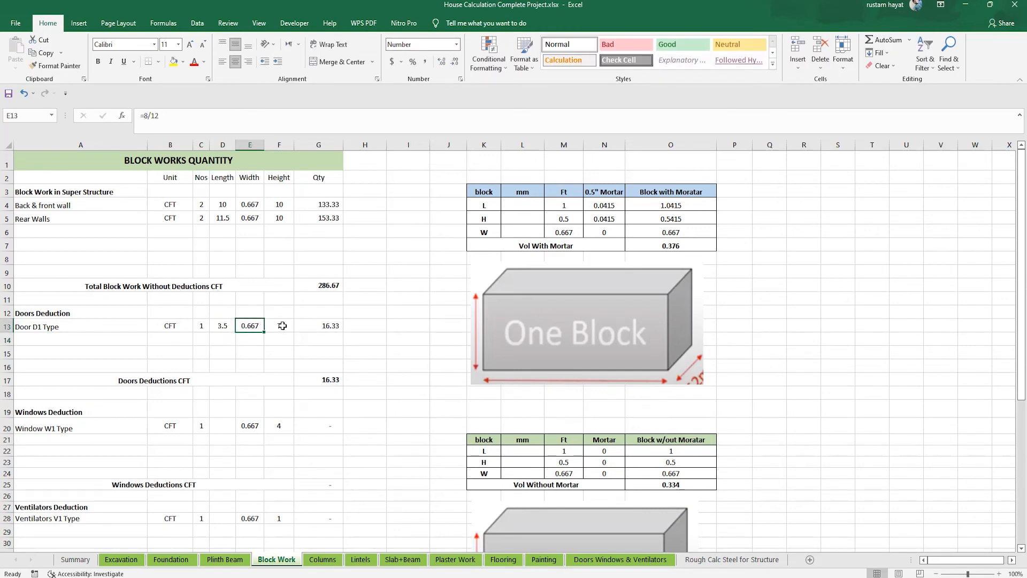
click(282, 326)
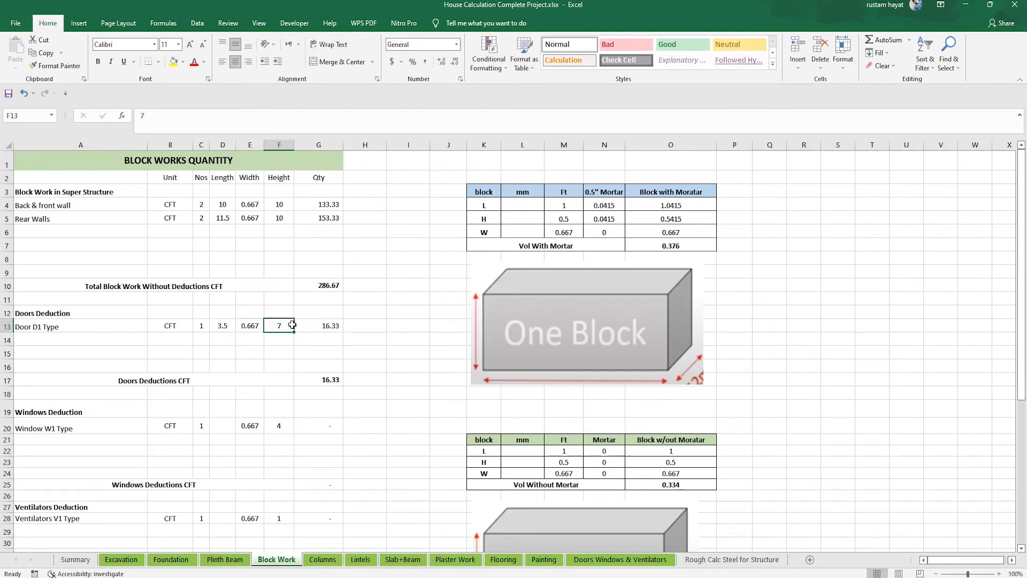
click(337, 325)
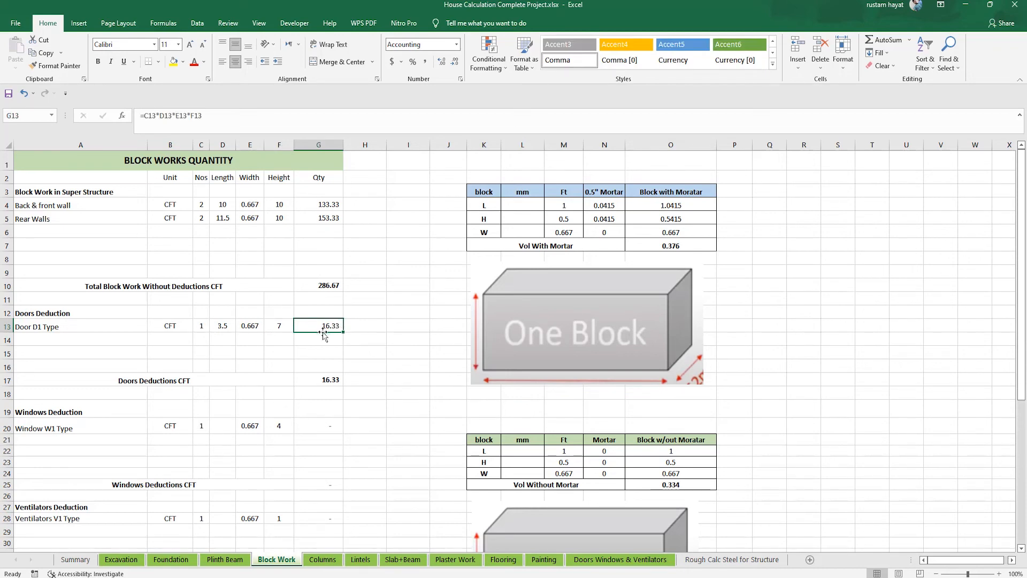
- Set the Door D1 Nos in C13 to -1 so its quantity counts as a deduction
double_click(202, 326)
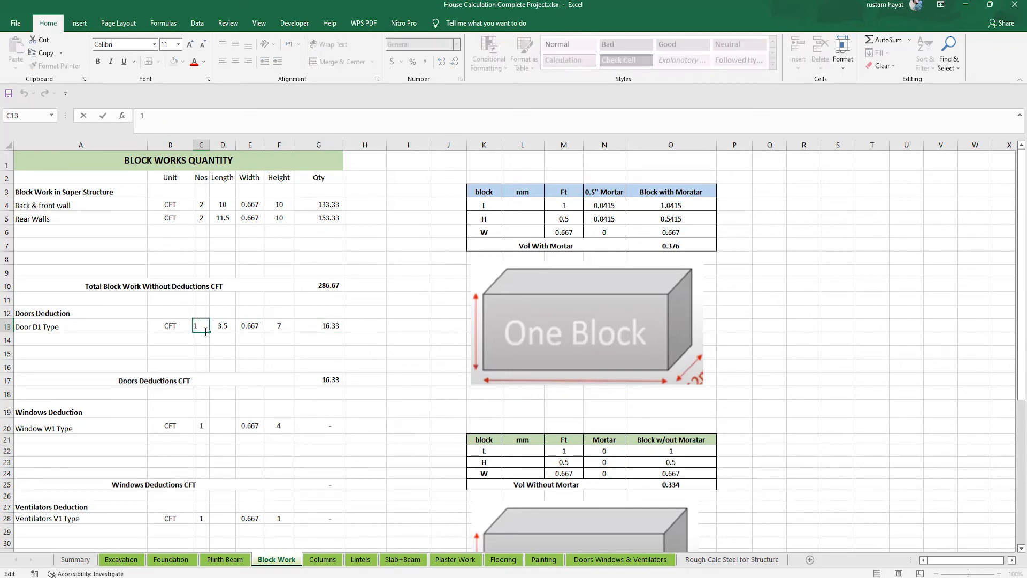
text(-)
key(Return)
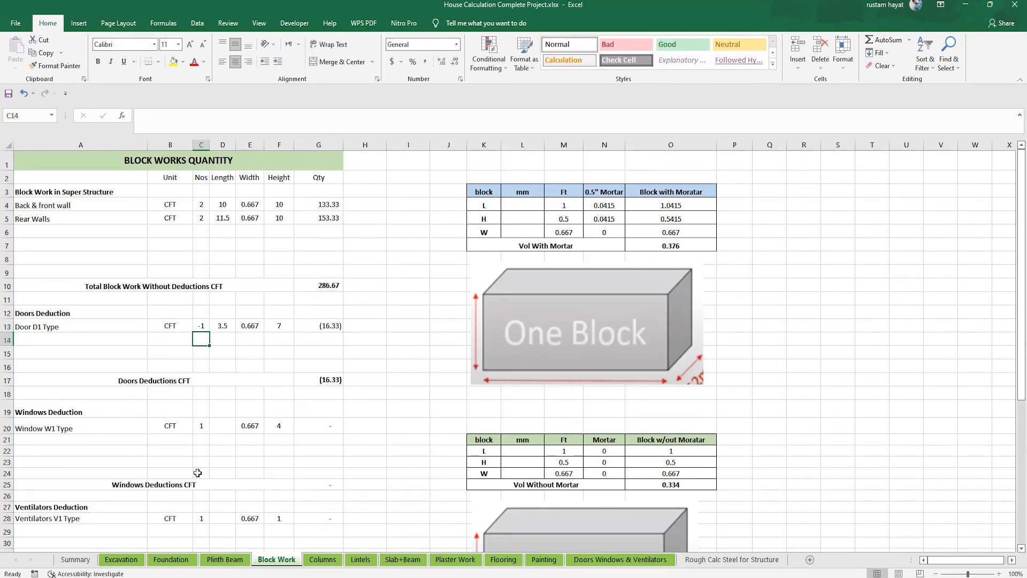
- Select the Window W1 Length cell D20, check the window width on the AutoCAD plan, and return to the Excel sheet
click(228, 425)
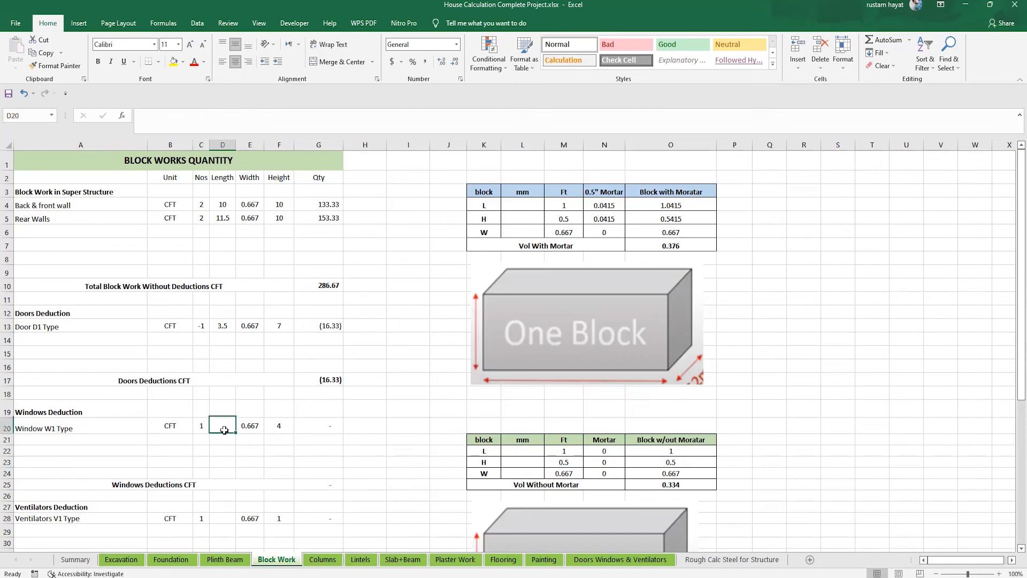
key(alt+Tab)
scroll(479, 379, up, 4)
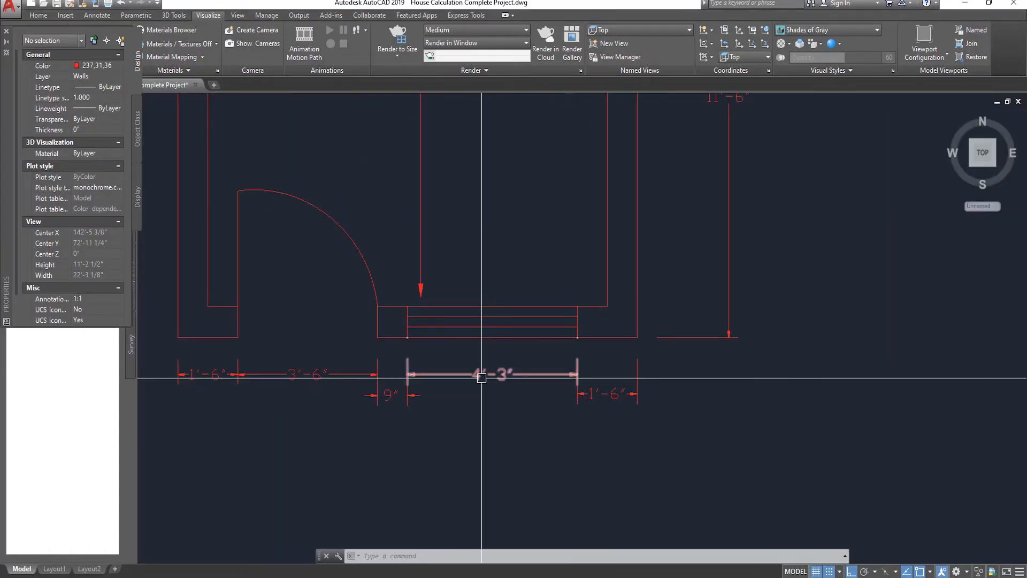
key(alt+Tab)
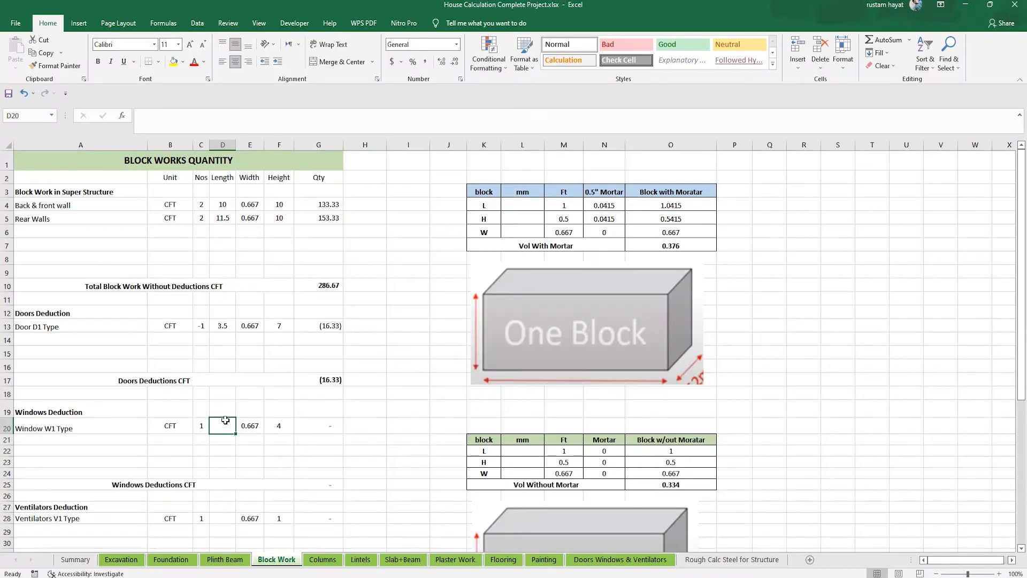
- Convert the window width's 3-inch part to feet by entering =3/12 in D20
text(3)
key(BackSpace)
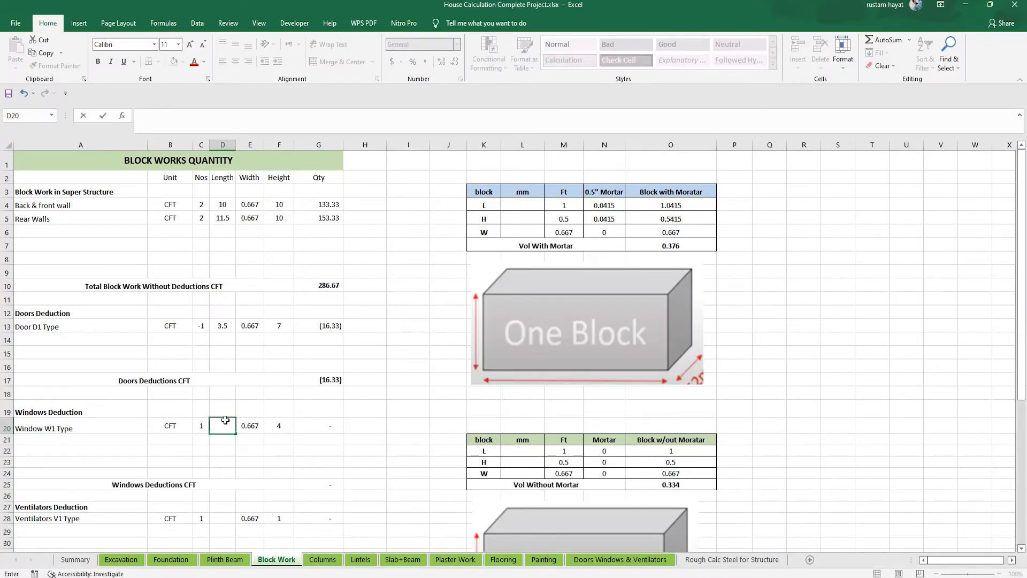
text(=3/12)
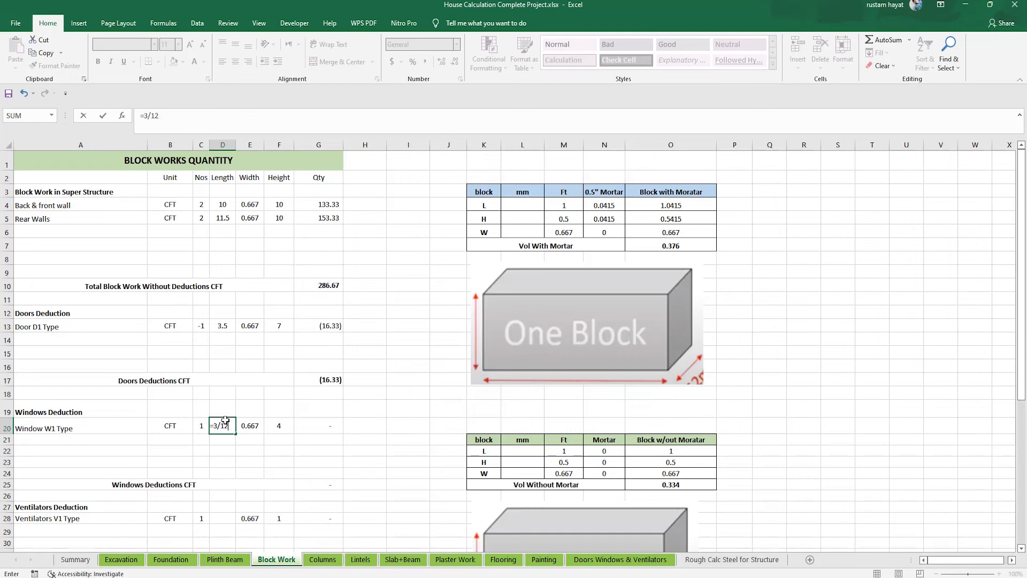
key(Return)
- Replace the formula in D20 with 4.25 as the Window W1 Length
click(224, 426)
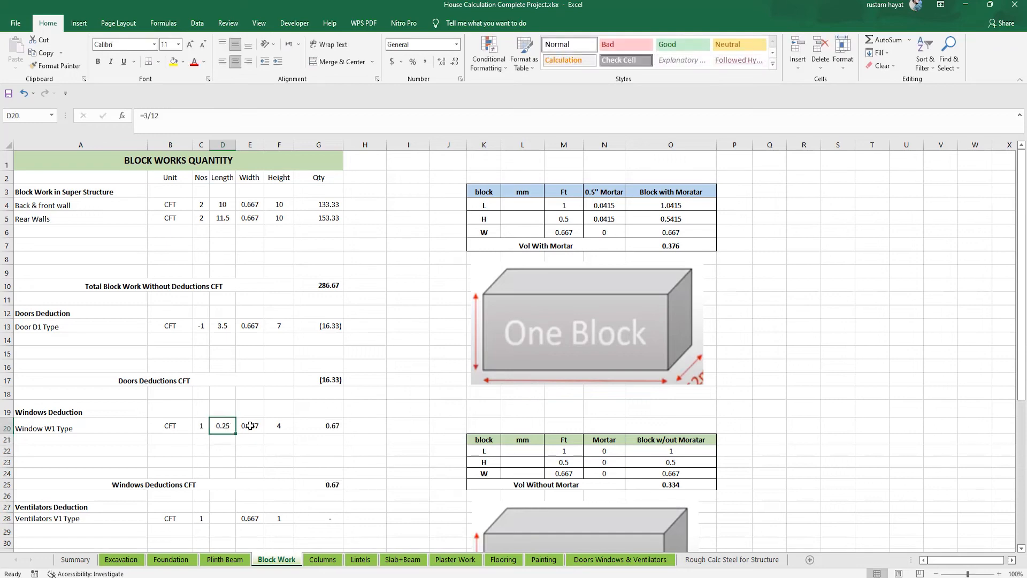
text(4.25)
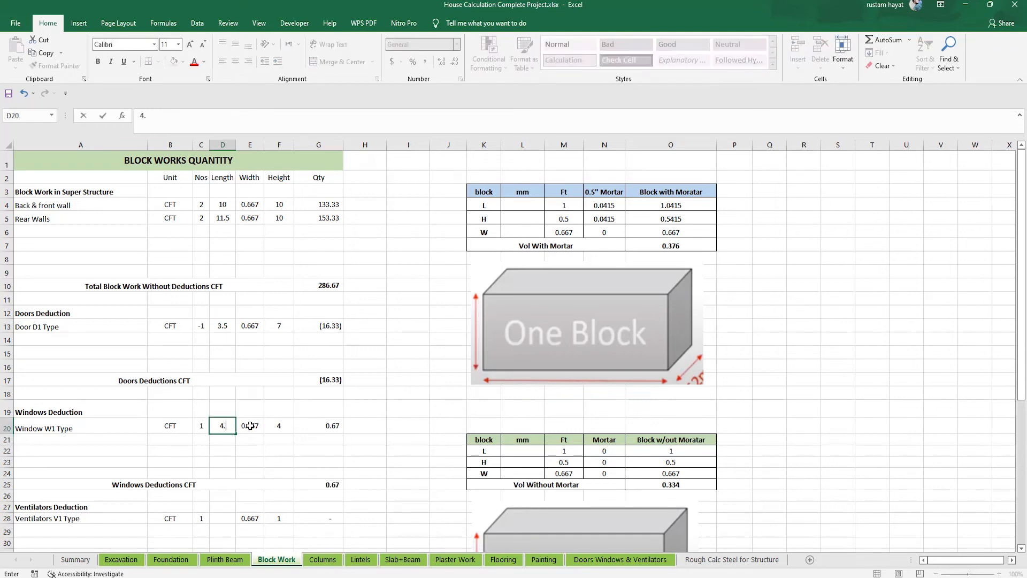
key(Return)
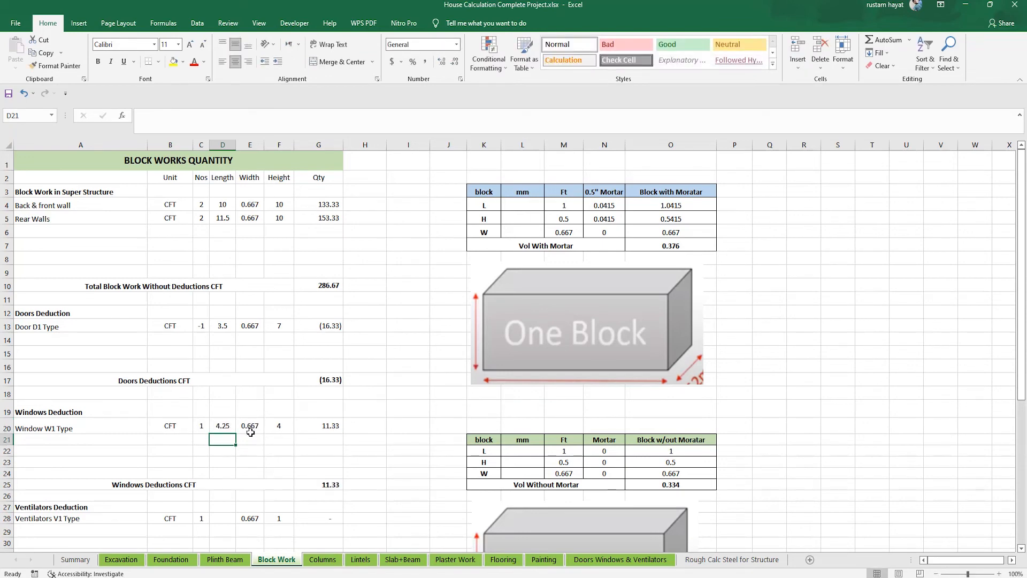
- Check the Window W1 width and height in row 20, and set its Nos in C20 to -1 as a deduction
click(251, 429)
click(287, 427)
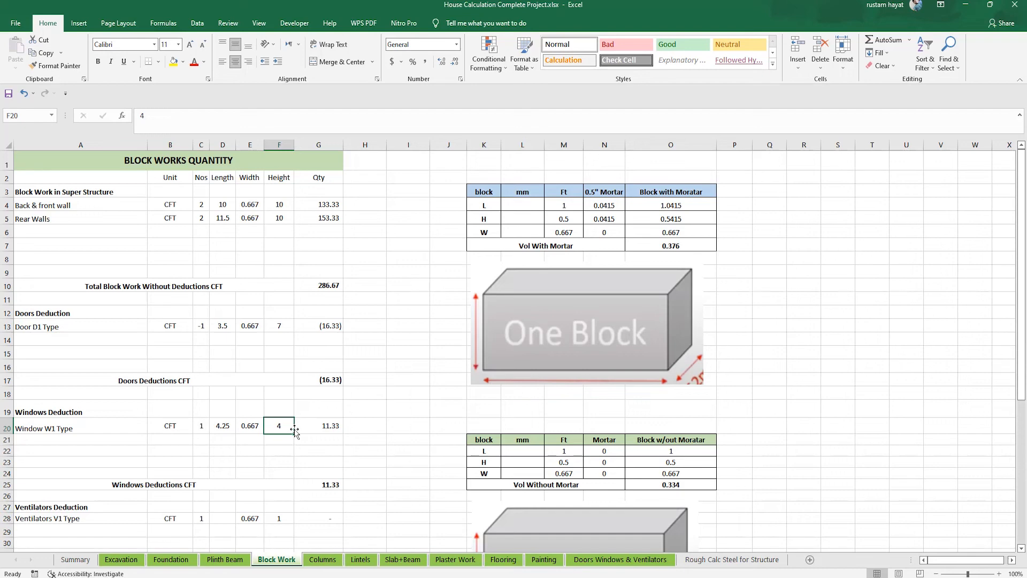
click(196, 425)
text(1)
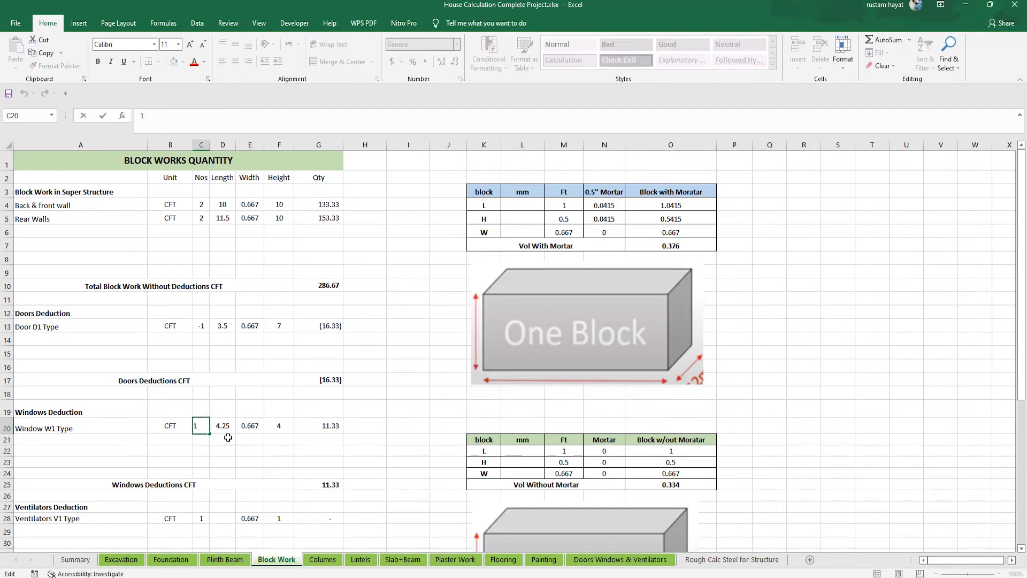
text(-)
key(Return)
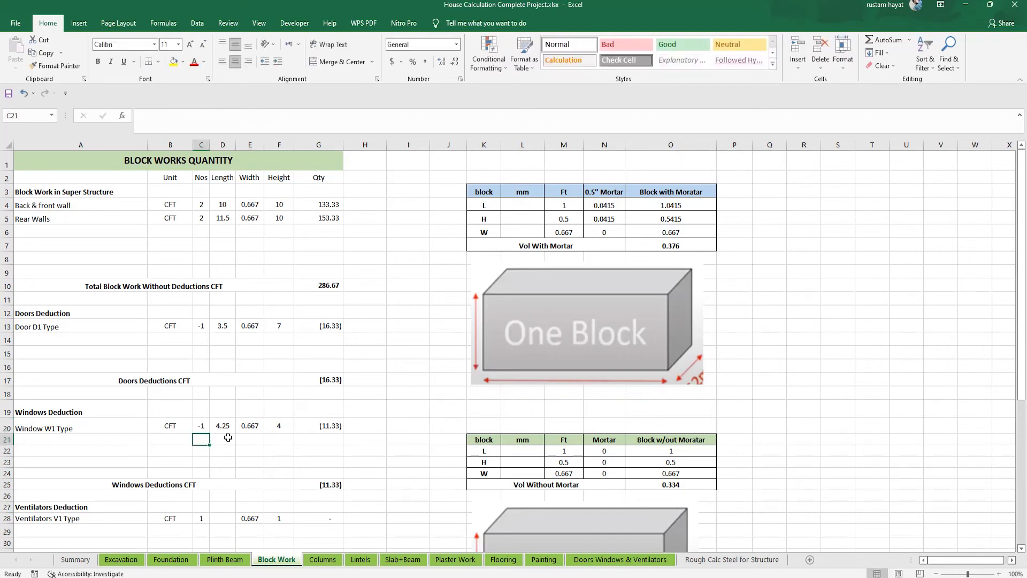
- Switch to AutoCAD, examine the front-wall openings on the plan in the 2D Wireframe style, and return to the Block Work sheet
scroll(294, 450, down, 3)
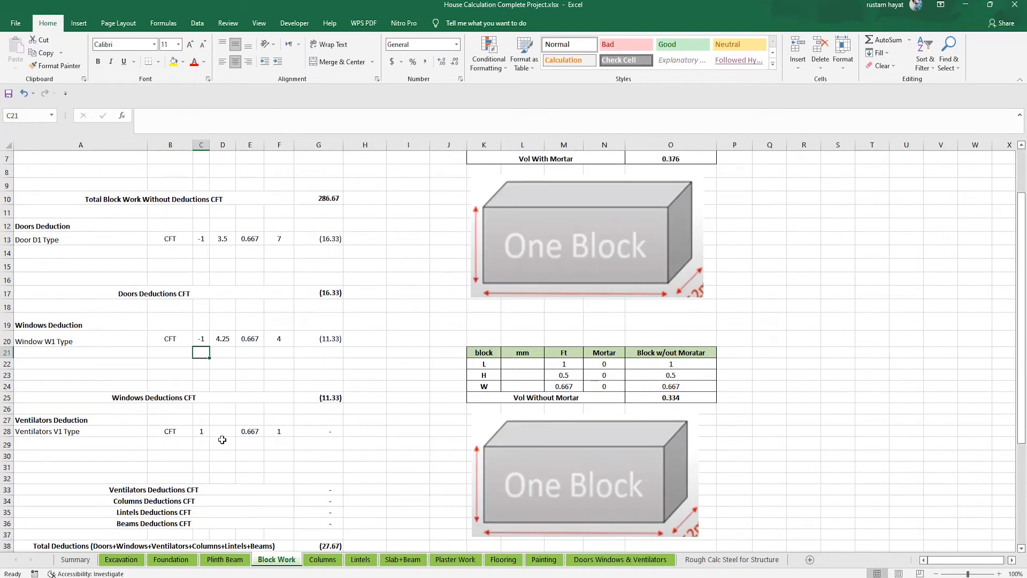
key(alt+Tab)
scroll(425, 448, down, 5)
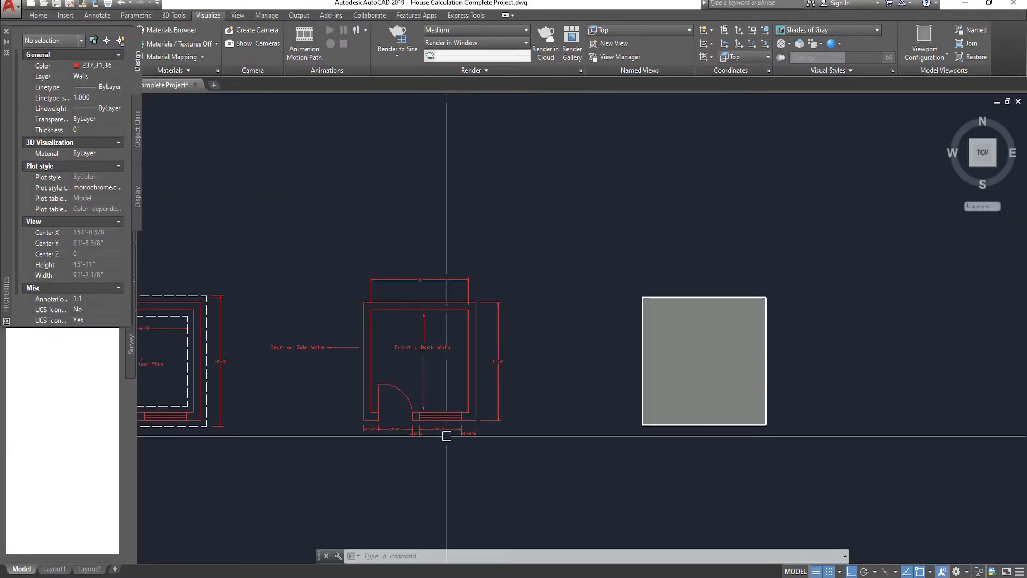
scroll(388, 428, up, 2)
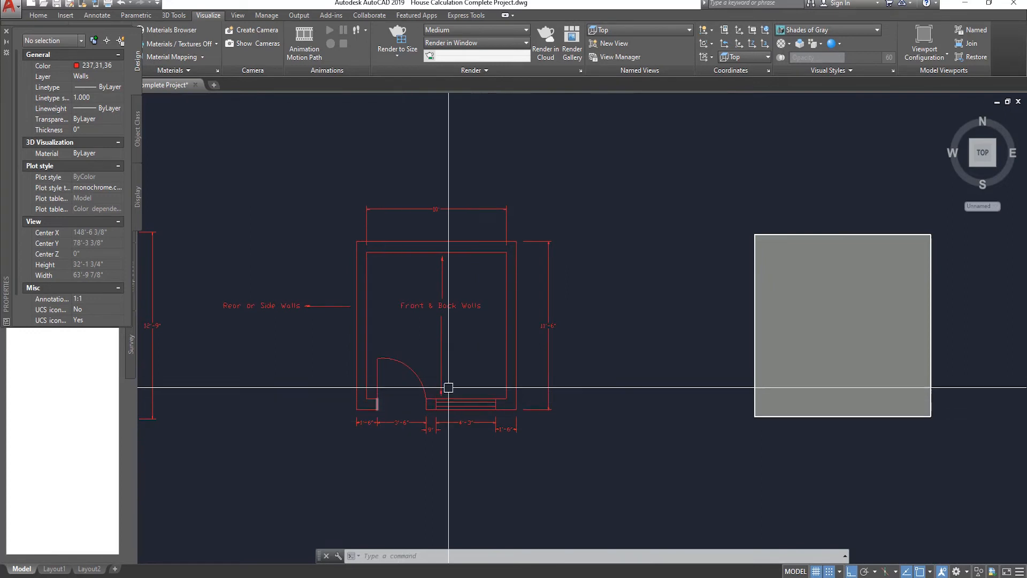
scroll(362, 429, up, 4)
scroll(418, 409, down, 5)
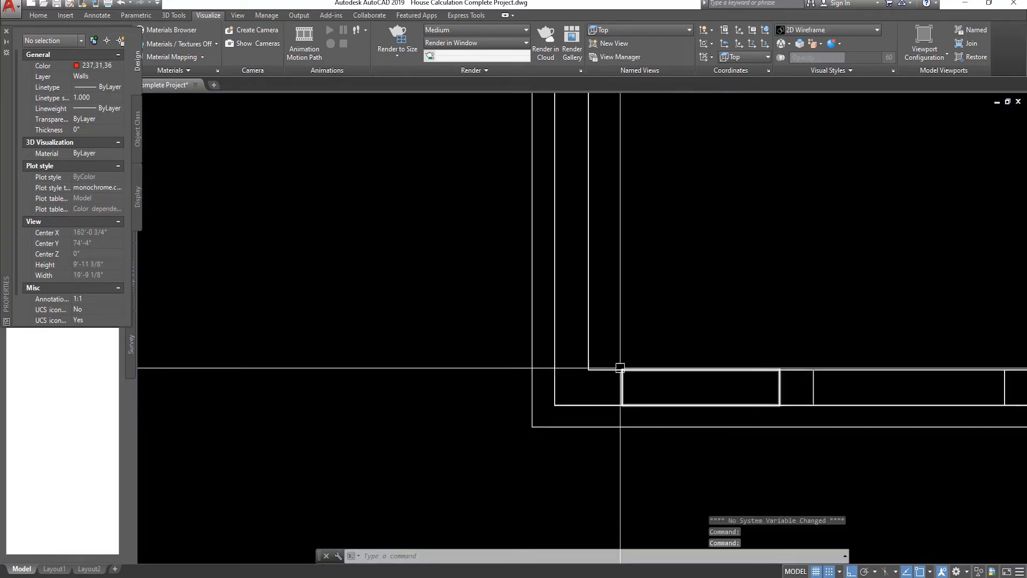
scroll(727, 243, down, 5)
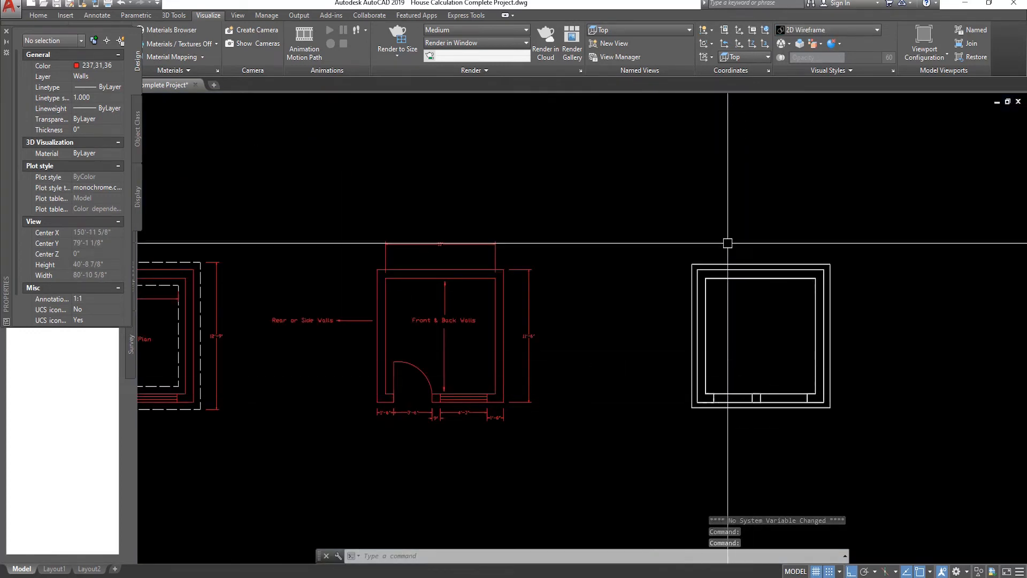
click(826, 30)
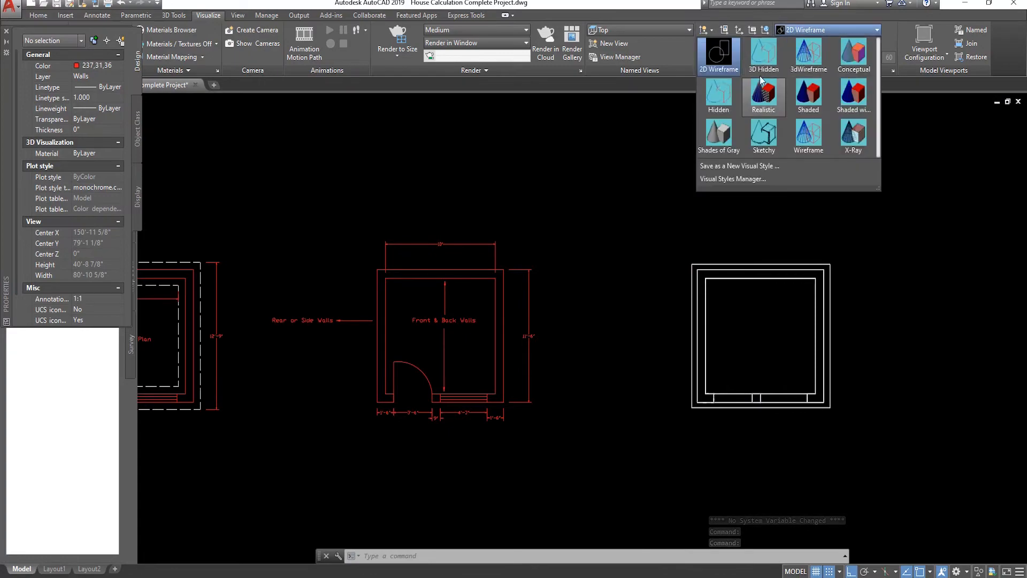
click(582, 301)
scroll(459, 328, down, 3)
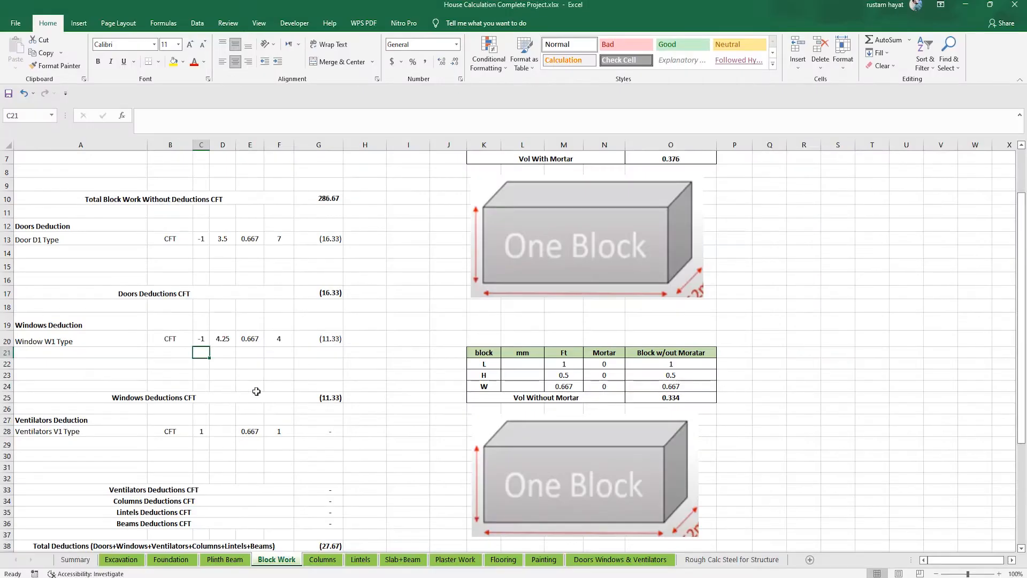
- Enter 3.5 as the Ventilators V1 Length in D28 and check its width and height in row 28
click(214, 431)
text(3.5)
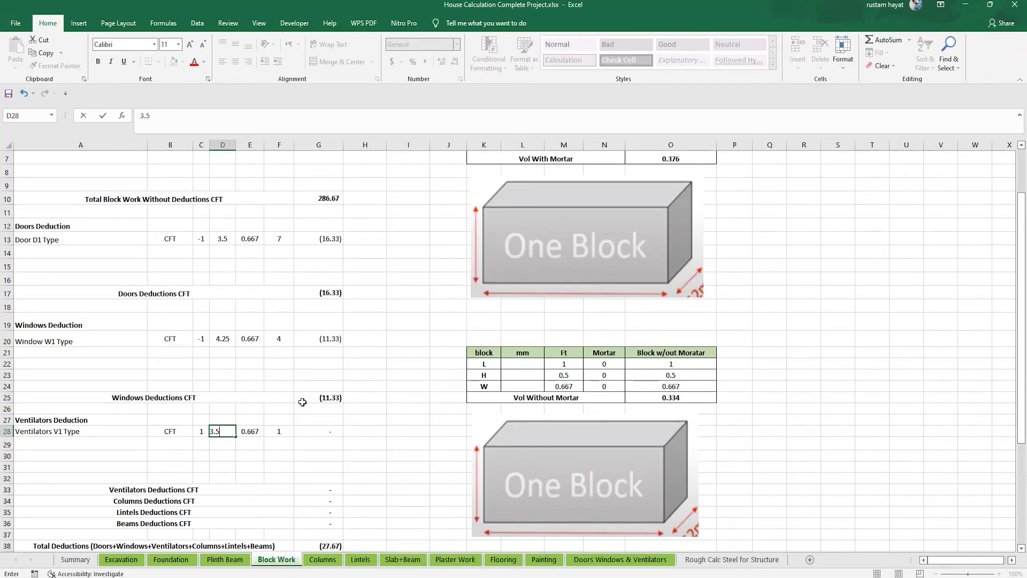
key(Return)
key(Up)
key(Right)
key(Right)
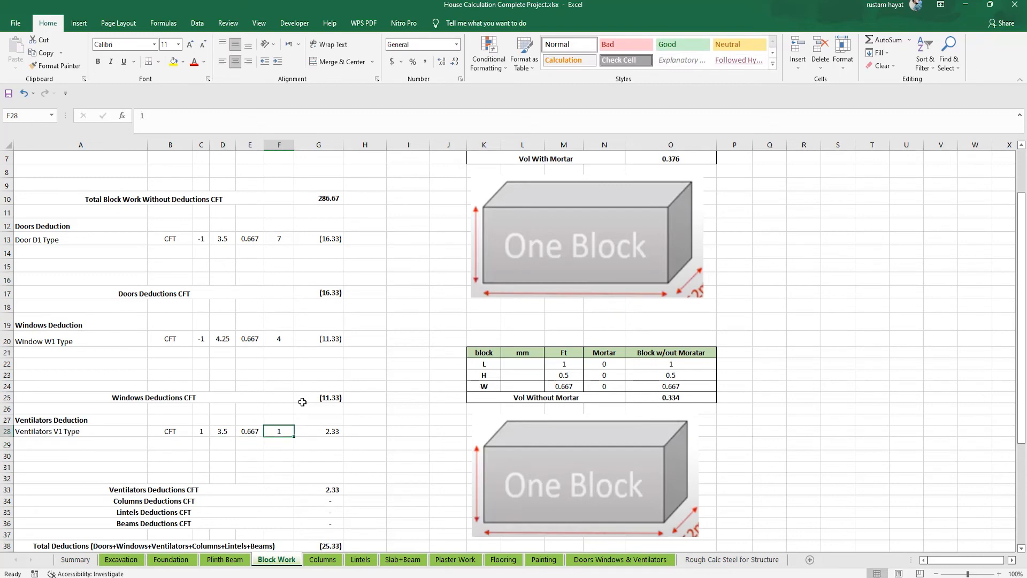
- Set the Ventilators V1 Nos in C28 to -1 as a deduction
key(Left)
key(Left)
key(Left)
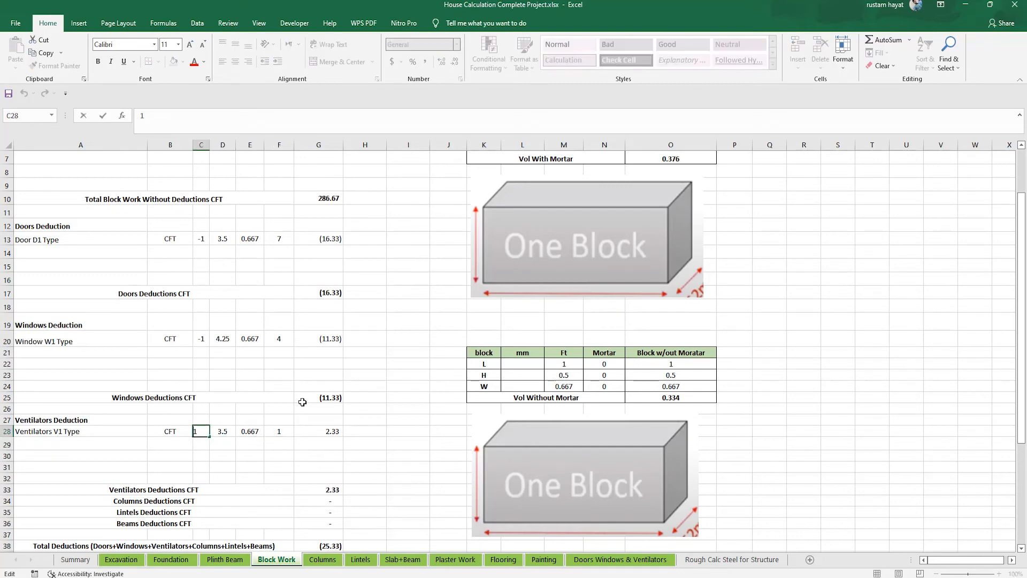
key(Left)
text(-)
key(Return)
- Check the sum formulas of the ventilators, windows and doors deductions in G33, G25 and G17
double_click(320, 490)
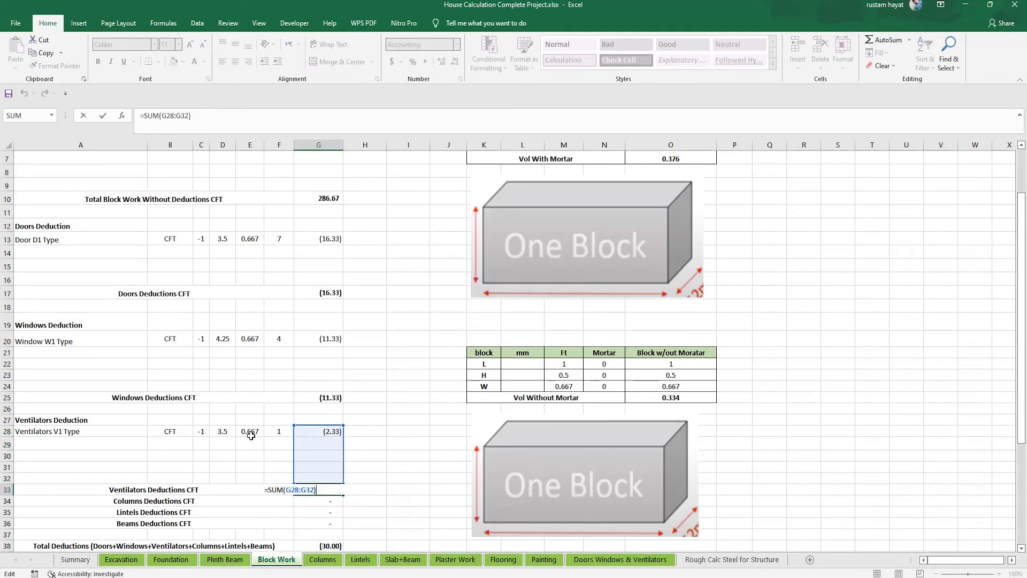
key(Return)
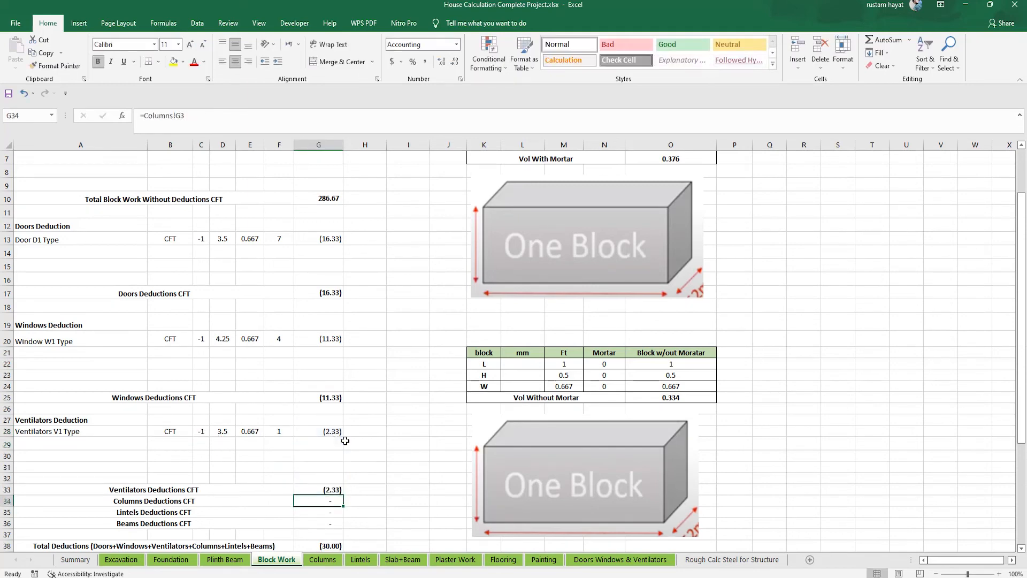
click(338, 490)
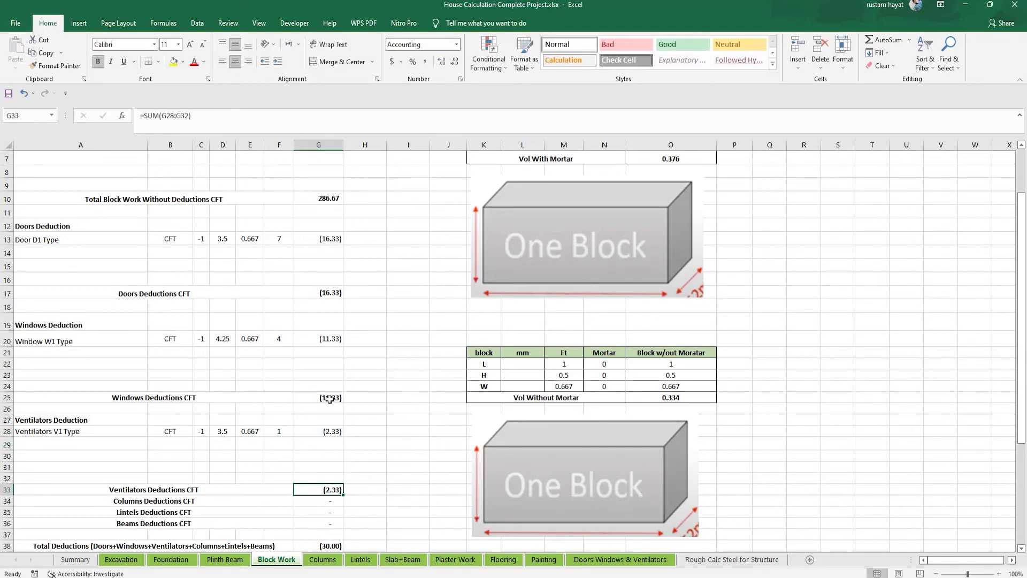
key(ctrl+Up)
key(ctrl+Up)
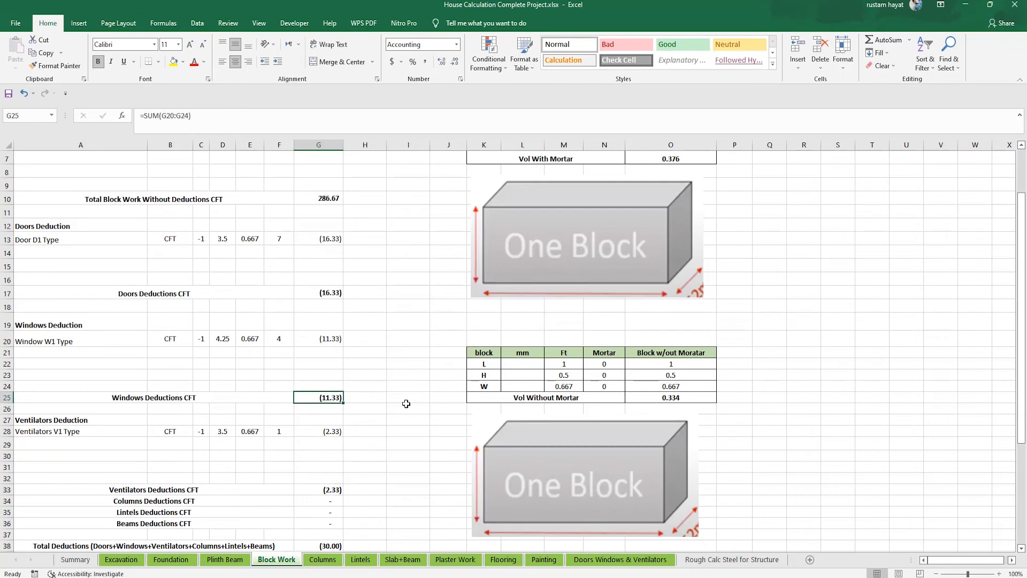
click(337, 293)
scroll(348, 309, down, 2)
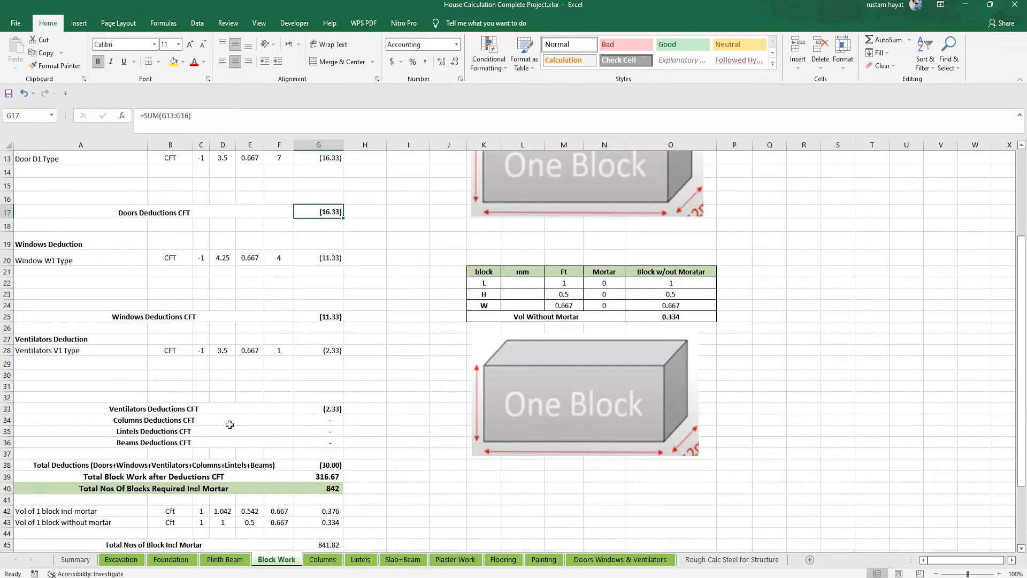
- Check the columns, lintels and beams deduction cells G34 to G36 and the sheets they link to
click(140, 420)
click(334, 417)
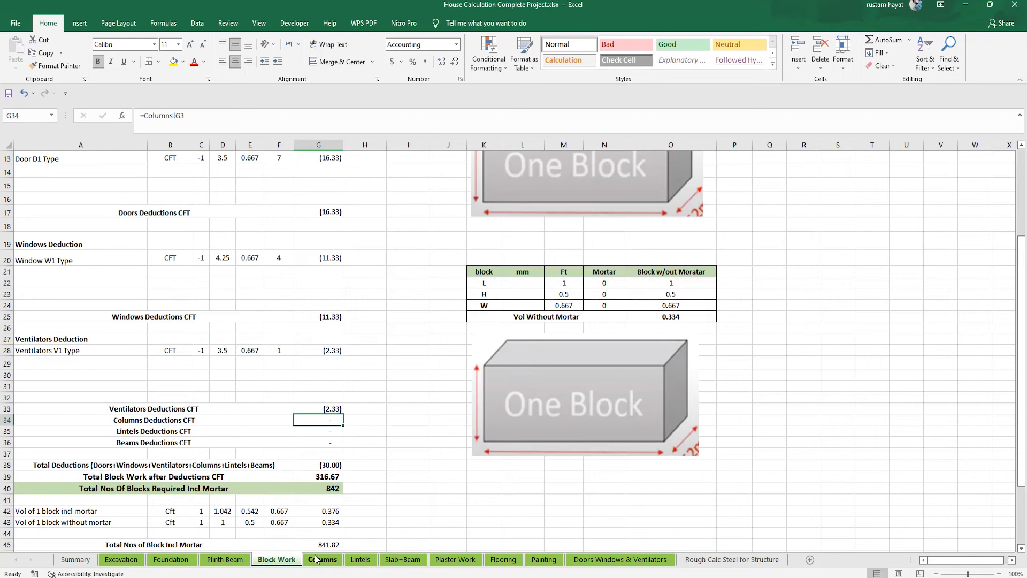
click(161, 433)
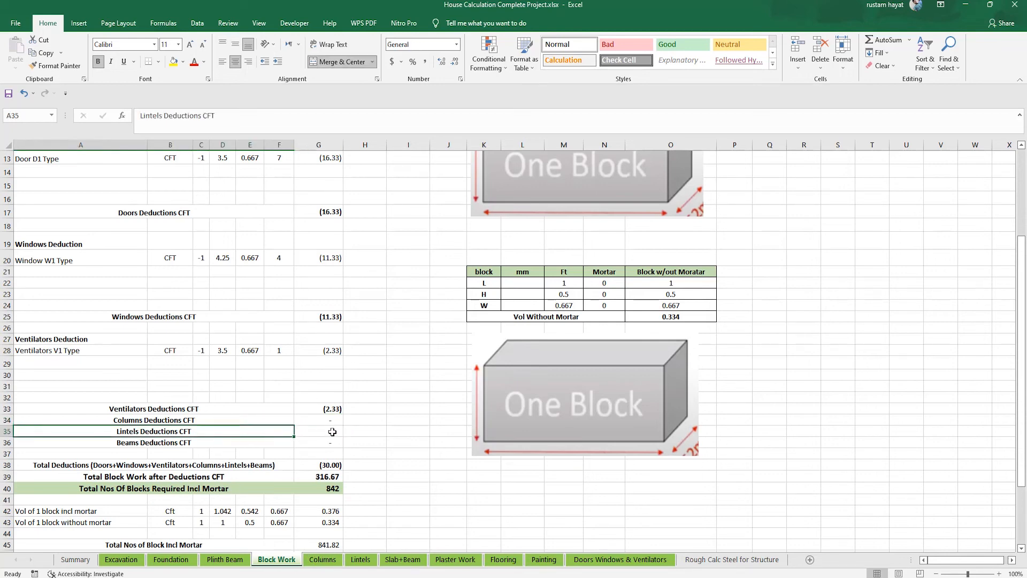
click(333, 432)
click(231, 440)
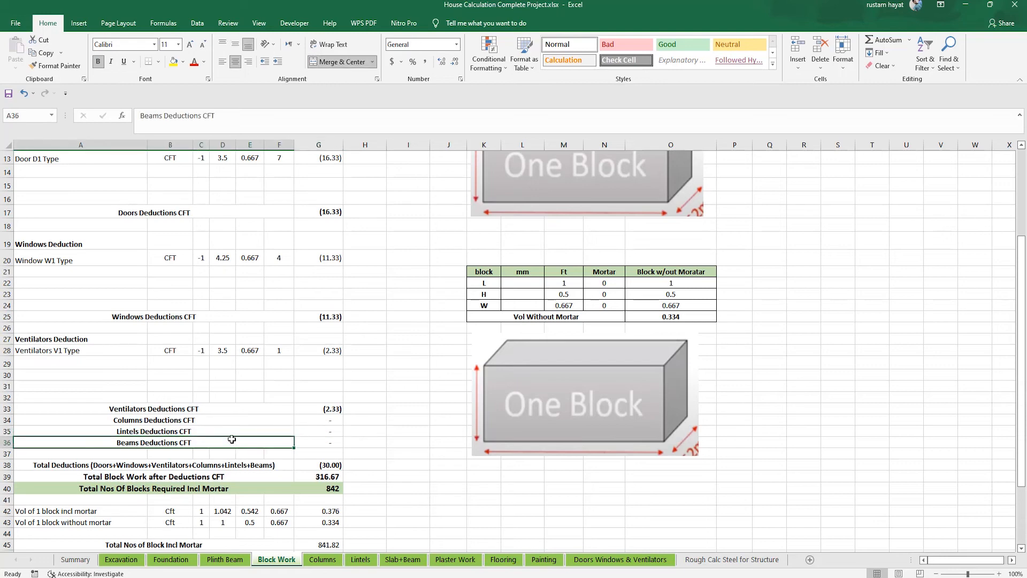
click(319, 442)
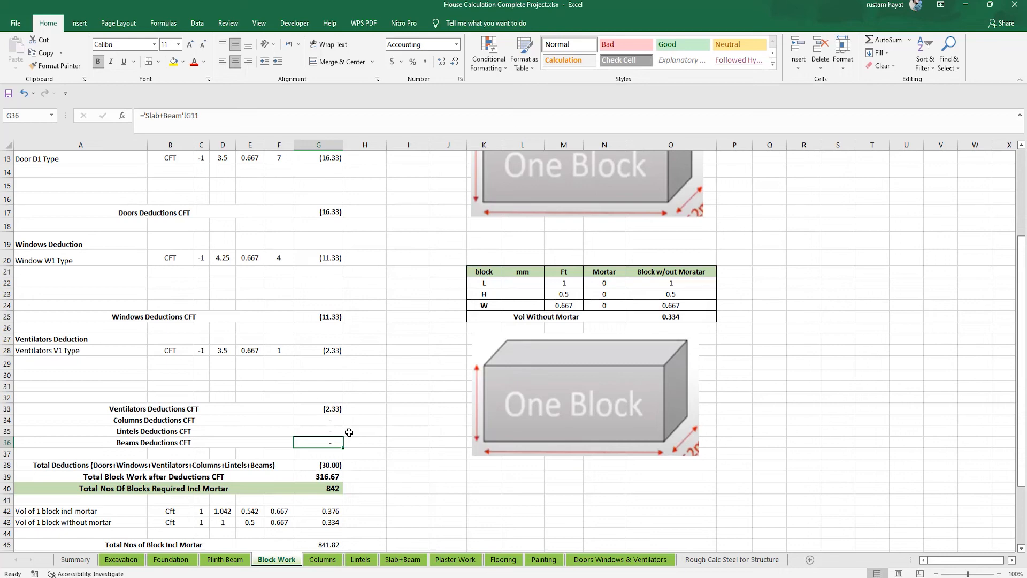
scroll(349, 433, down, 2)
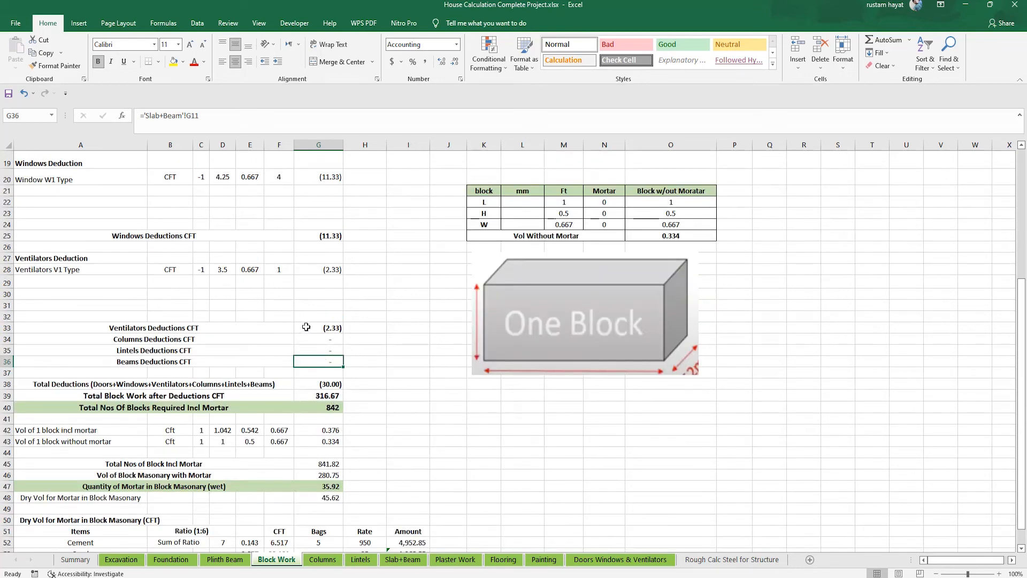
click(327, 340)
click(330, 350)
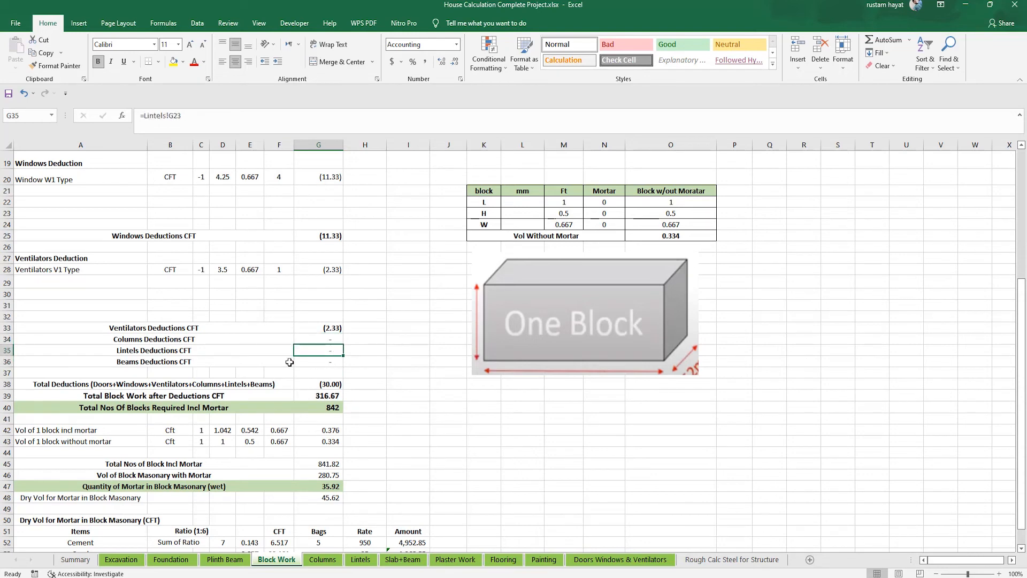
click(318, 364)
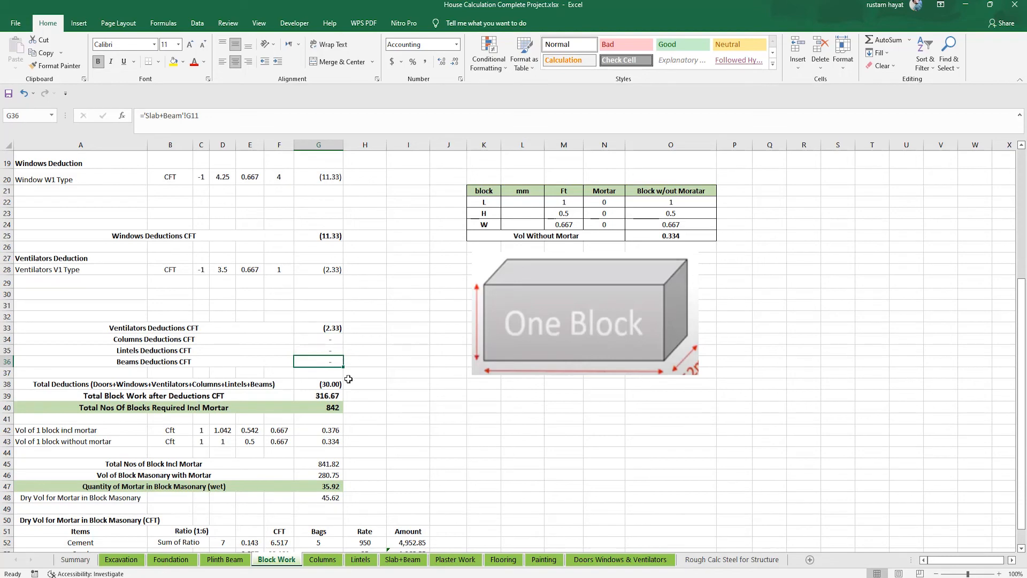
- Examine the total deductions, the required blocks, and the mortar and material amounts in rows 38 to 54
scroll(343, 370, up, 4)
scroll(343, 370, down, 5)
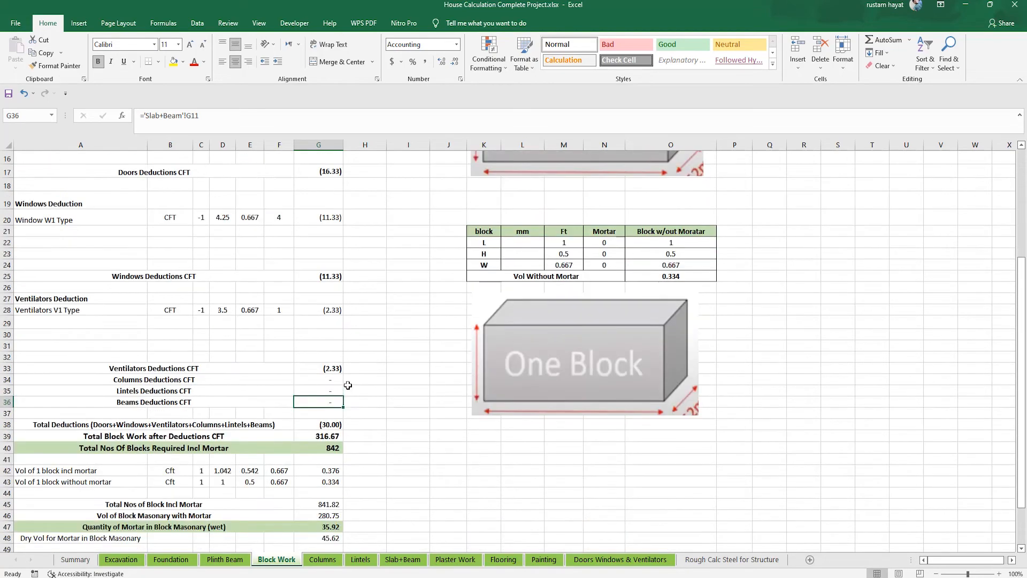
scroll(229, 482, down, 1)
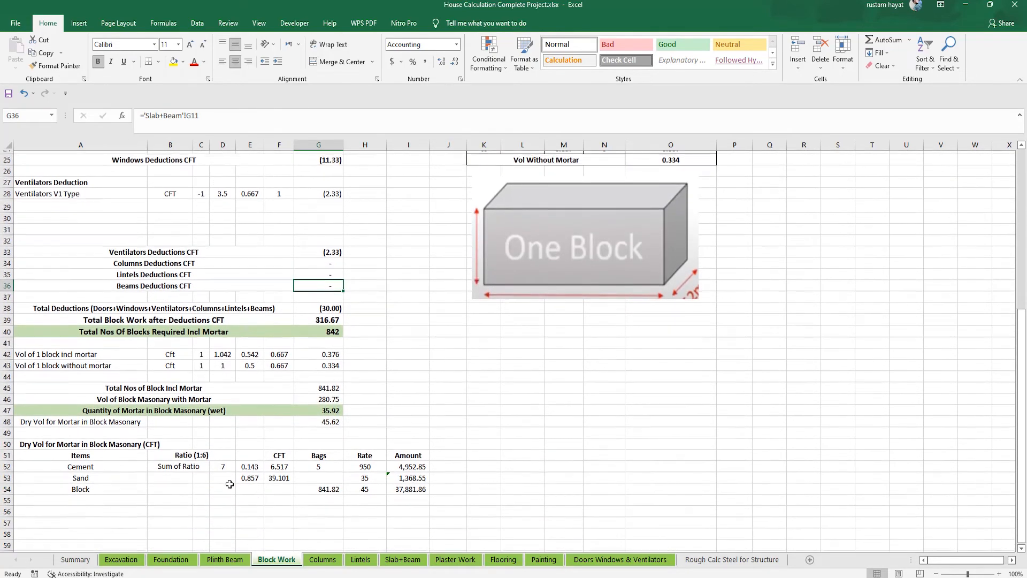
scroll(469, 326, up, 2)
scroll(470, 326, up, 2)
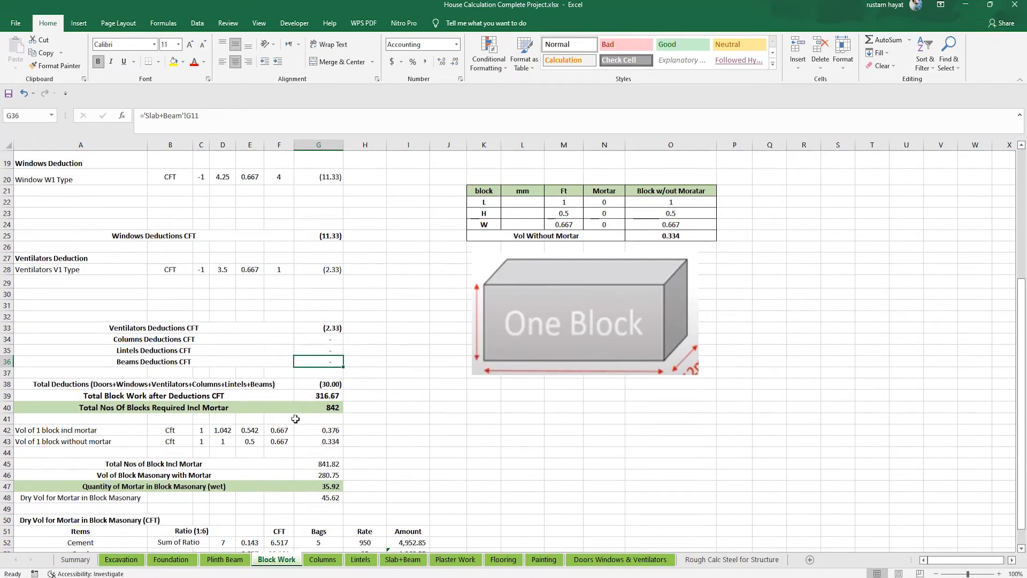
scroll(269, 435, down, 2)
scroll(268, 434, down, 1)
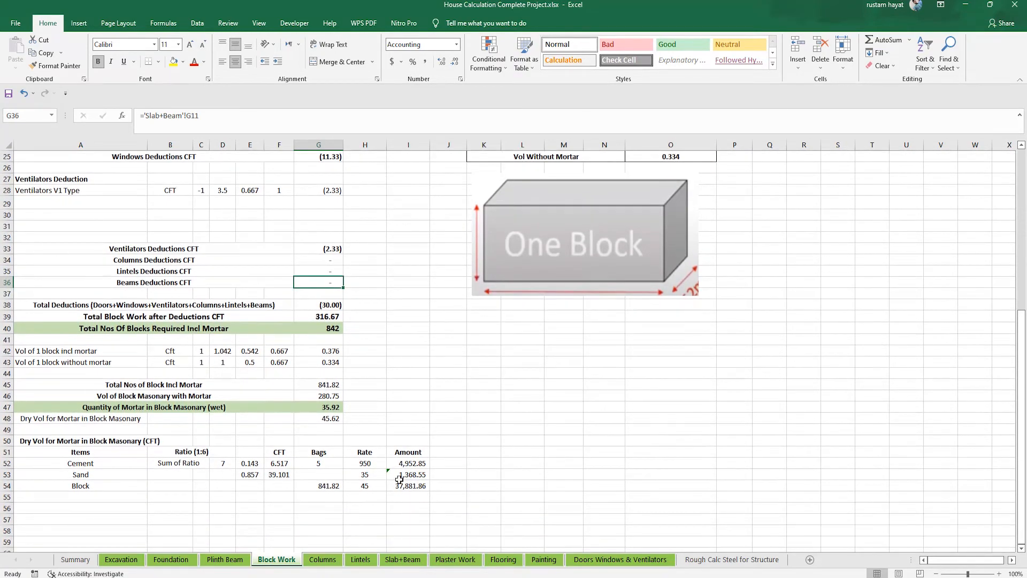
scroll(327, 462, up, 1)
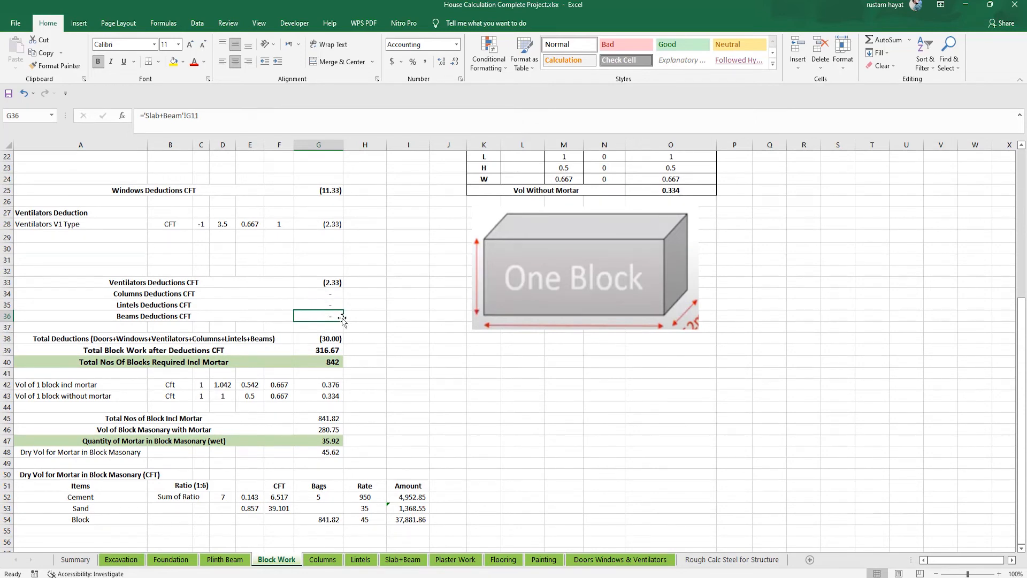
- Remove the green tab color from the finished Block Work sheet
click(197, 290)
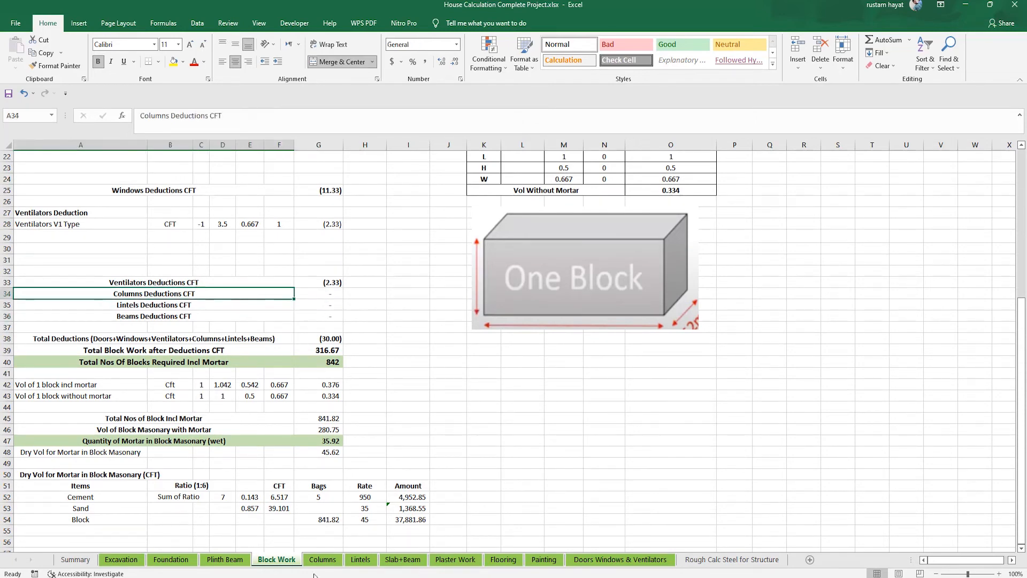
right_click(279, 561)
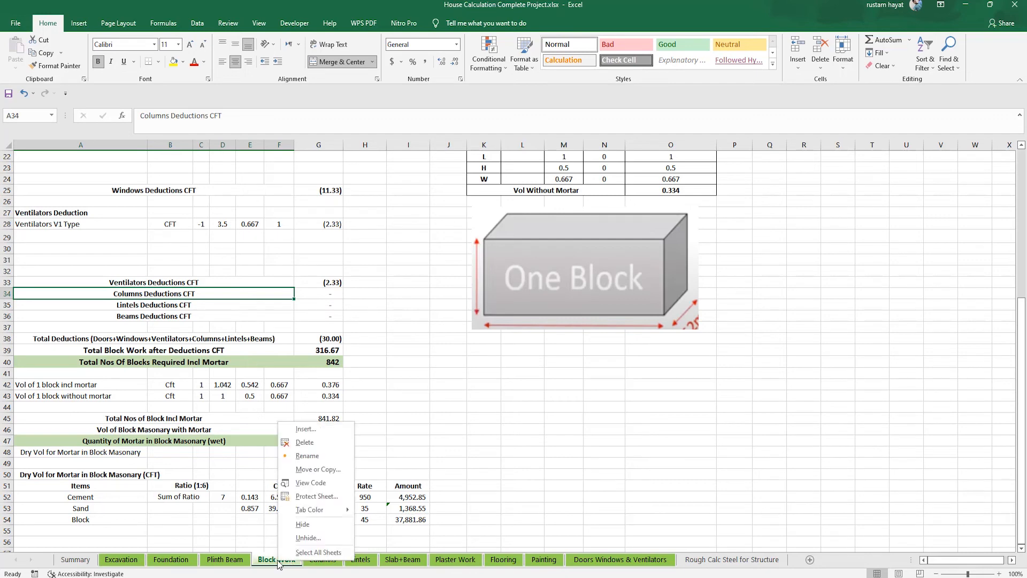
key(Escape)
click(323, 559)
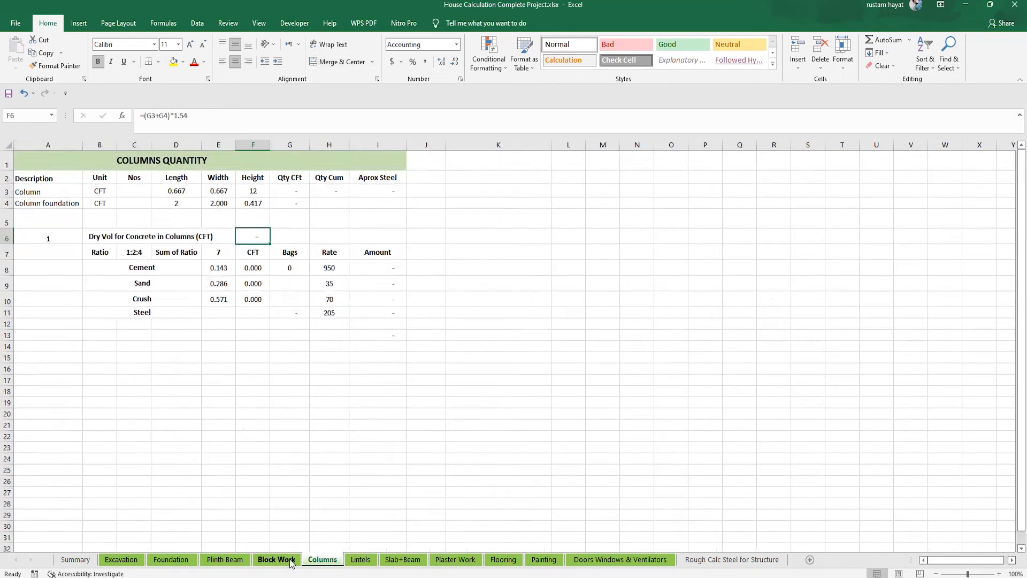
right_click(276, 559)
mouse_move(327, 509)
click(397, 555)
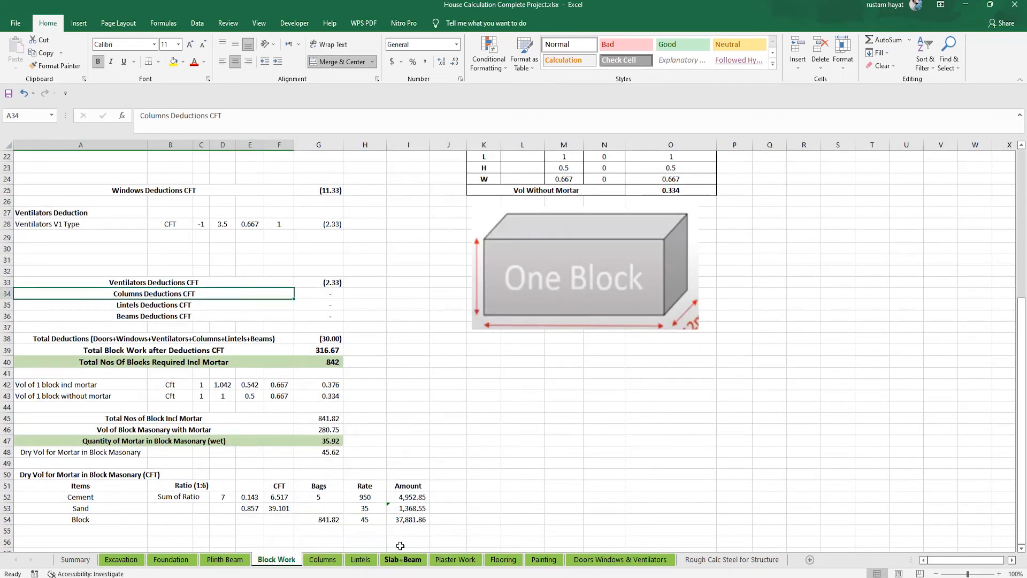
- On the Columns sheet, enter 4 as the number of columns in C3, consulting the AutoCAD plan, and check the column Length in D3
click(321, 560)
key(alt+Tab)
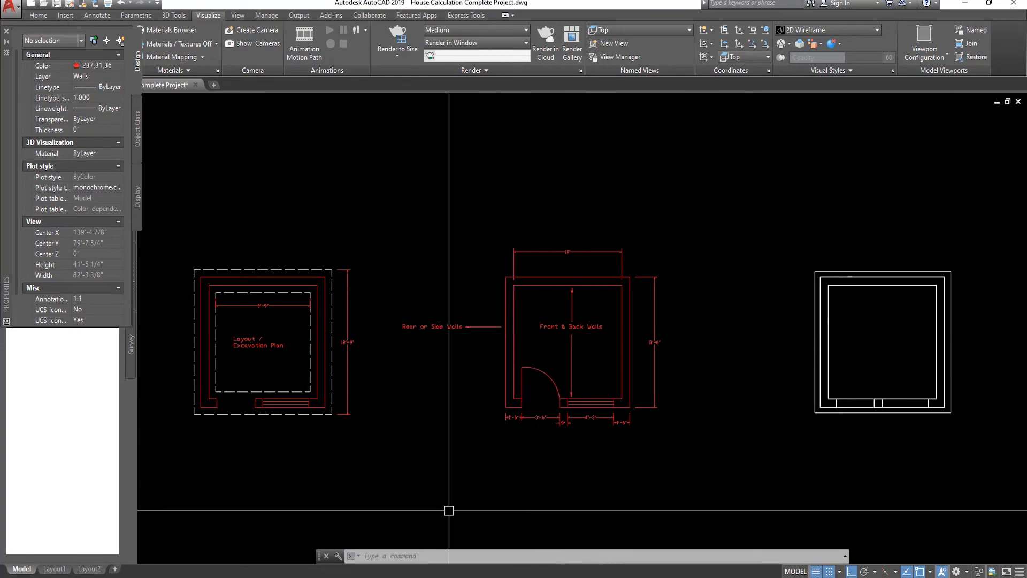
key(alt+Tab)
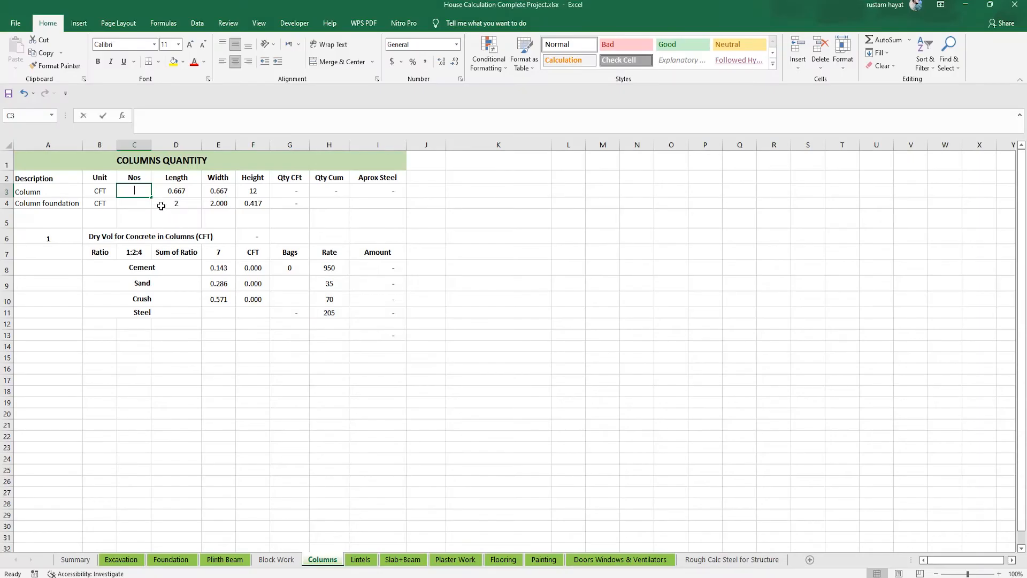
text(4)
key(Return)
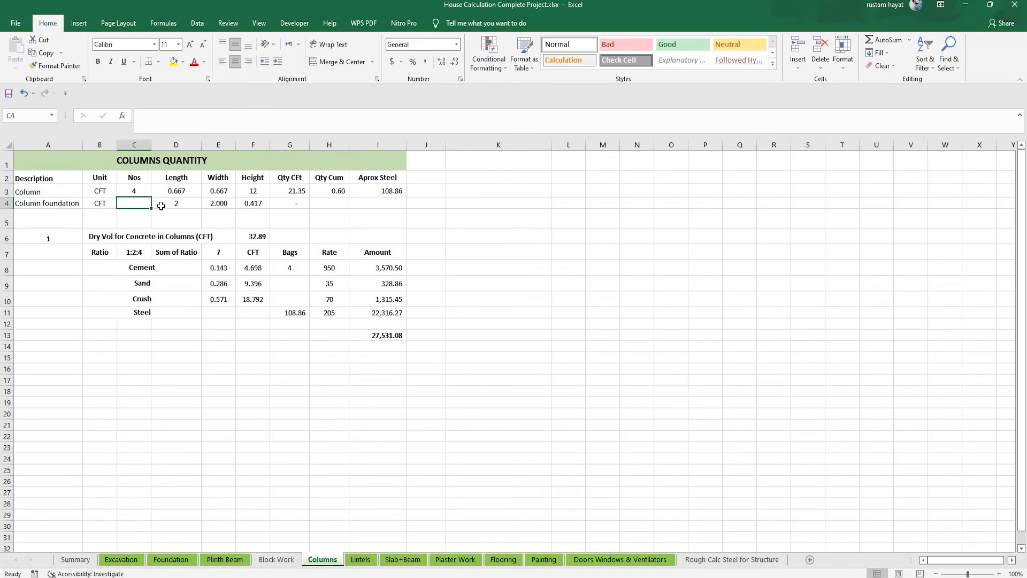
click(187, 192)
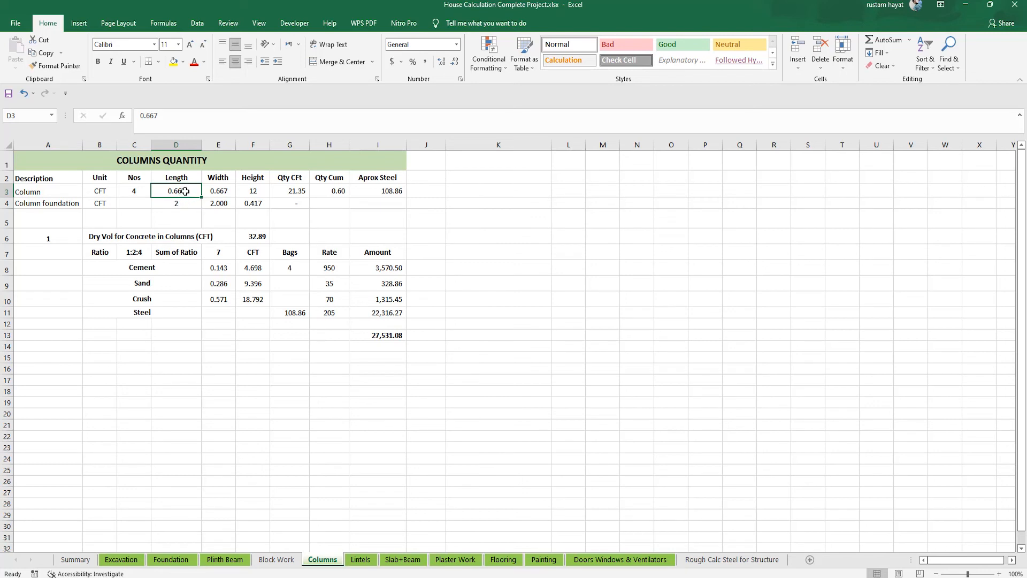
- Check the column's Width and Height in row 3, and enter 4 as the number of column foundations in C4
click(226, 191)
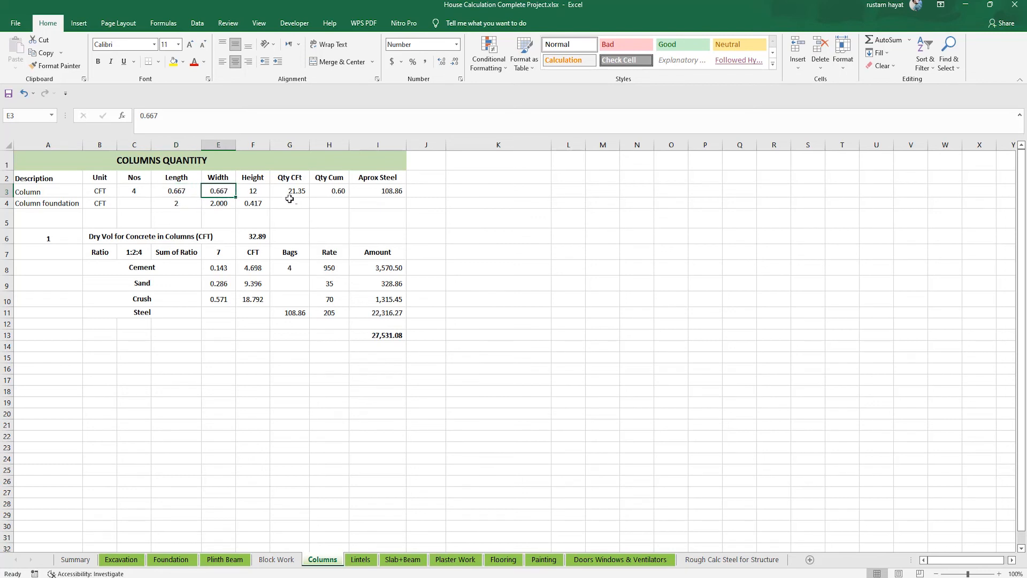
click(254, 193)
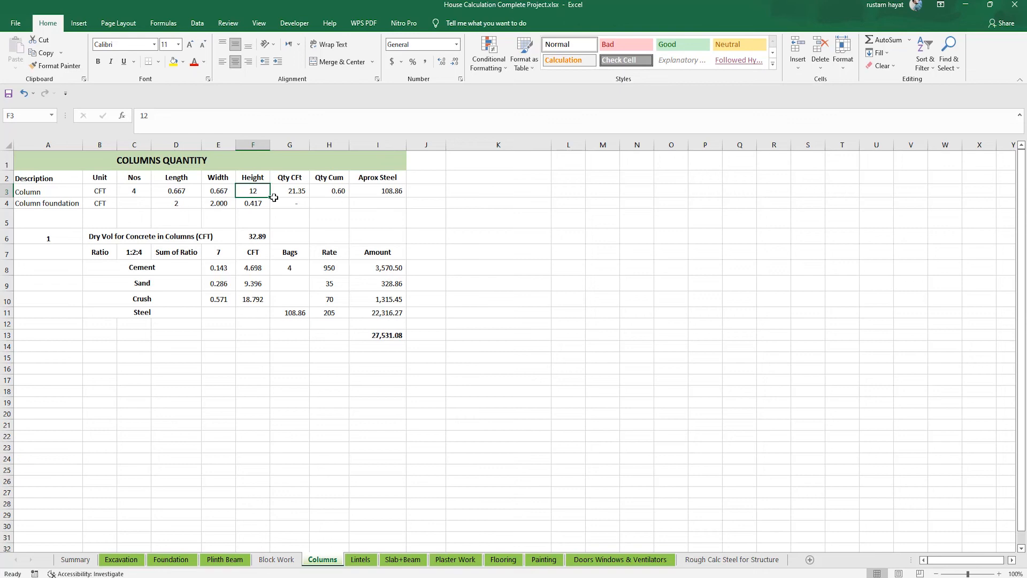
click(147, 191)
click(134, 207)
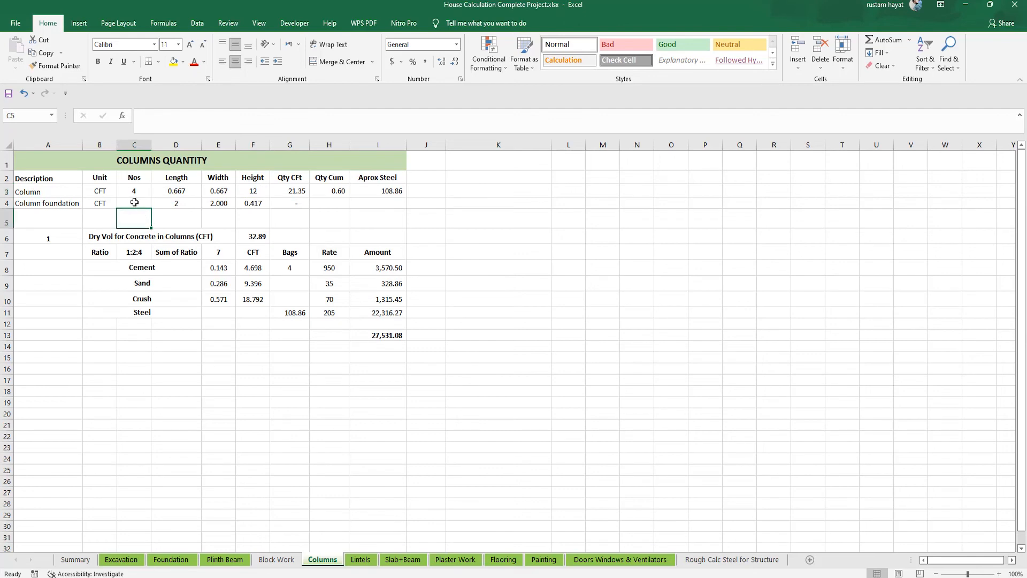
text(4)
key(Return)
- Check the column foundation's Length, Width and Height in row 4 and the Qty CFT formulas in G3 and G4
click(199, 203)
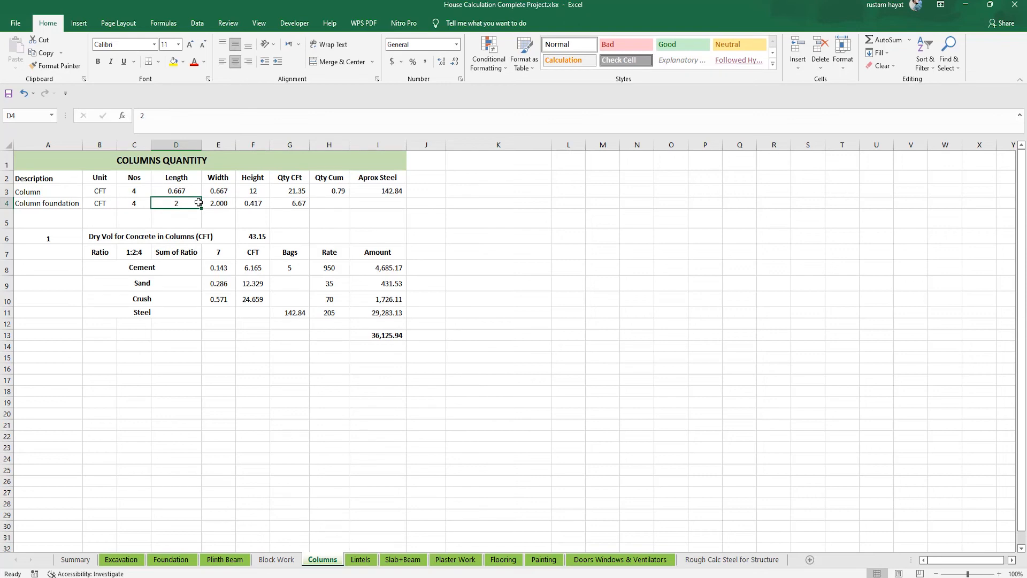
key(Right)
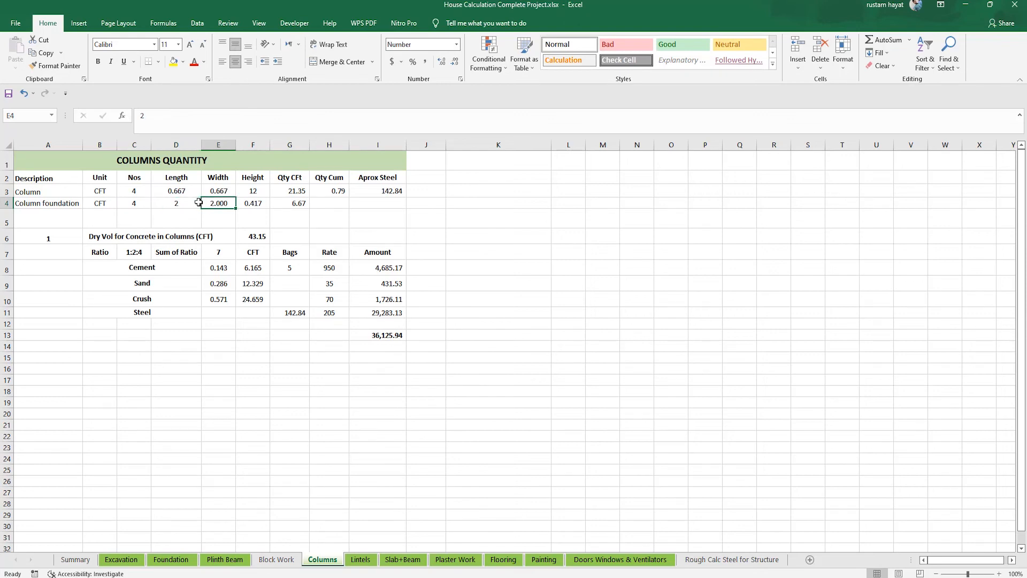
key(Right)
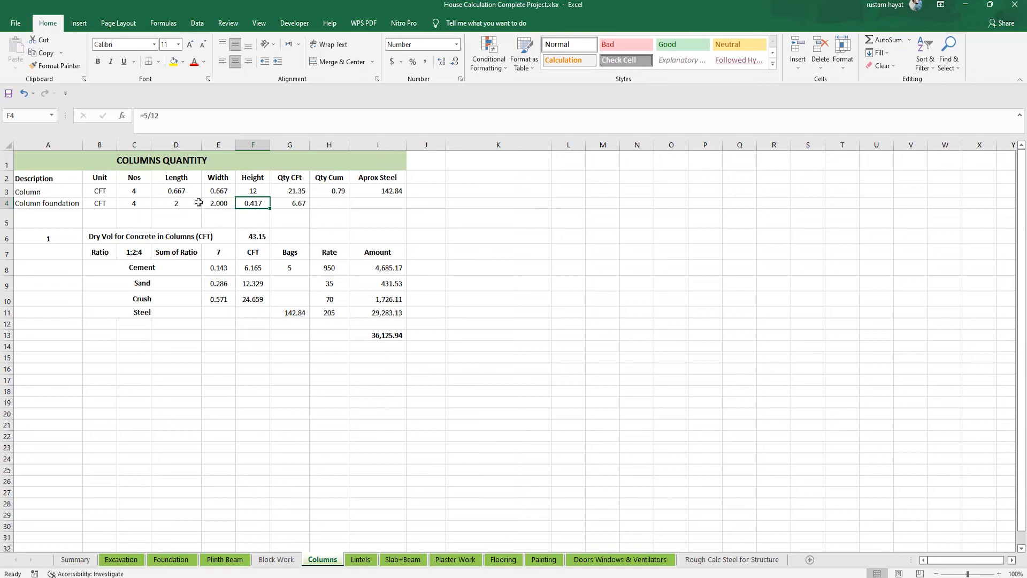
click(302, 190)
double_click(302, 190)
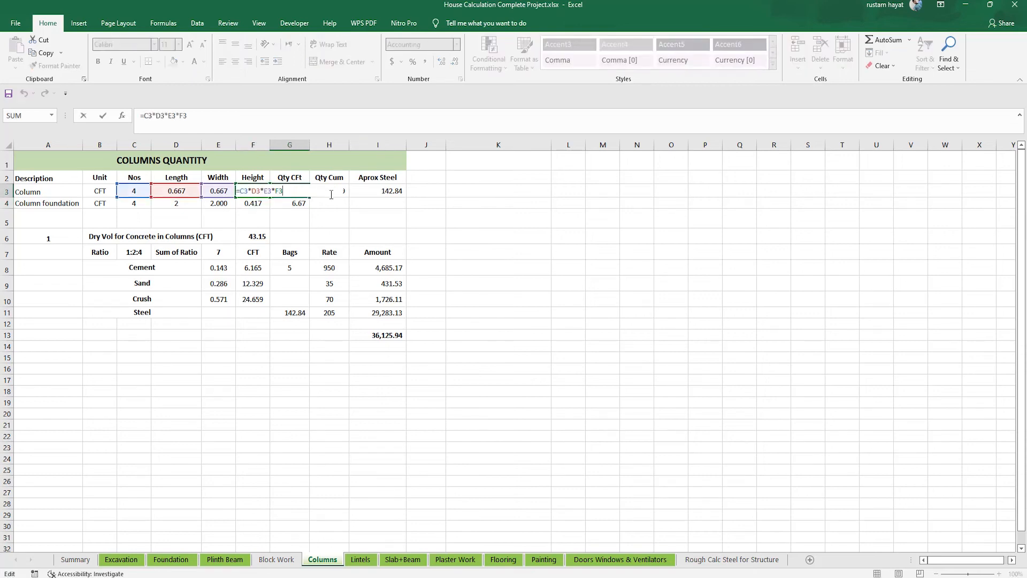
key(Return)
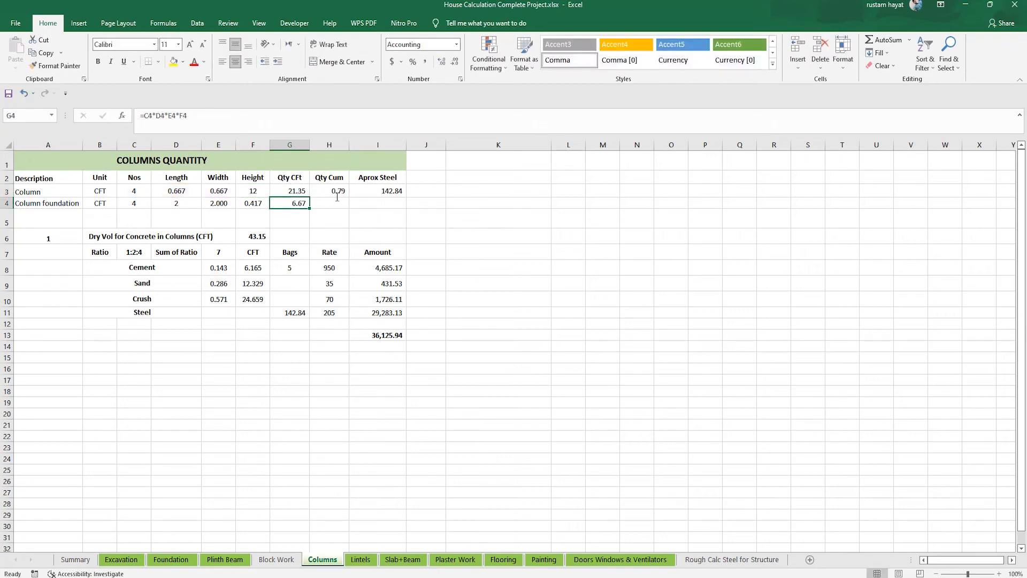
double_click(299, 203)
key(Return)
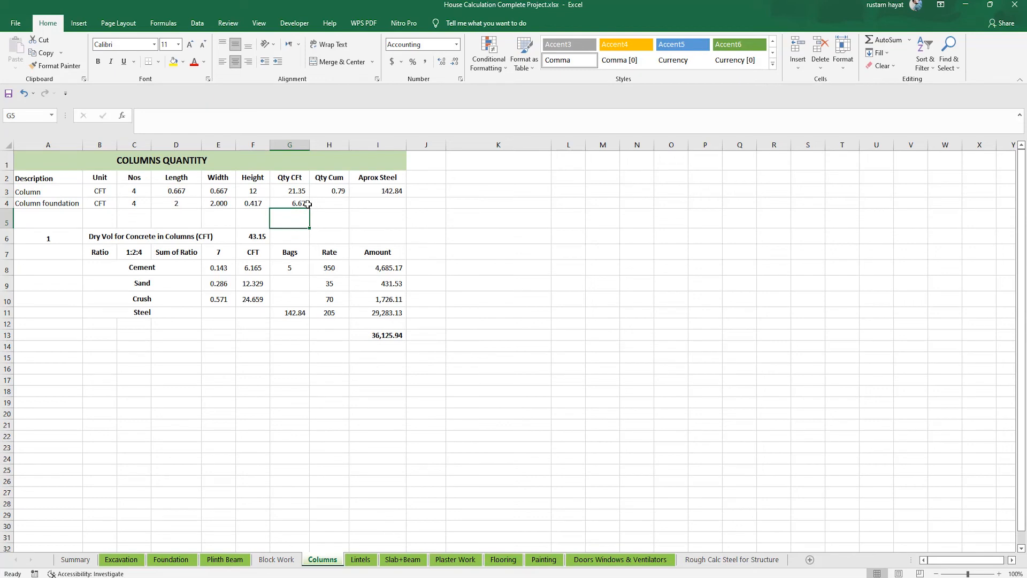
- Total the column and column foundation volumes in G5 with =SUM(G3:G4)
key(alt+equal)
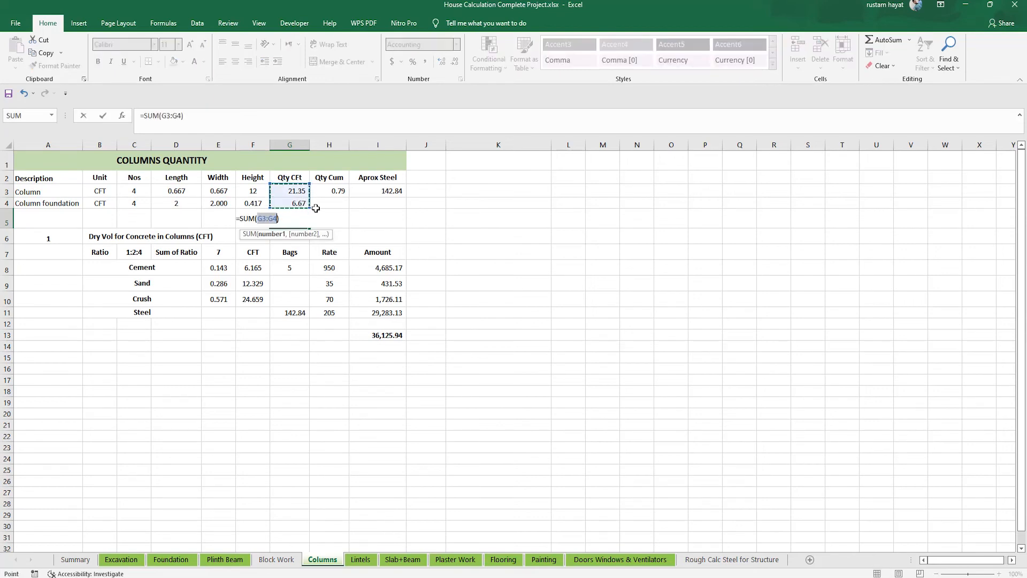
key(Return)
click(298, 216)
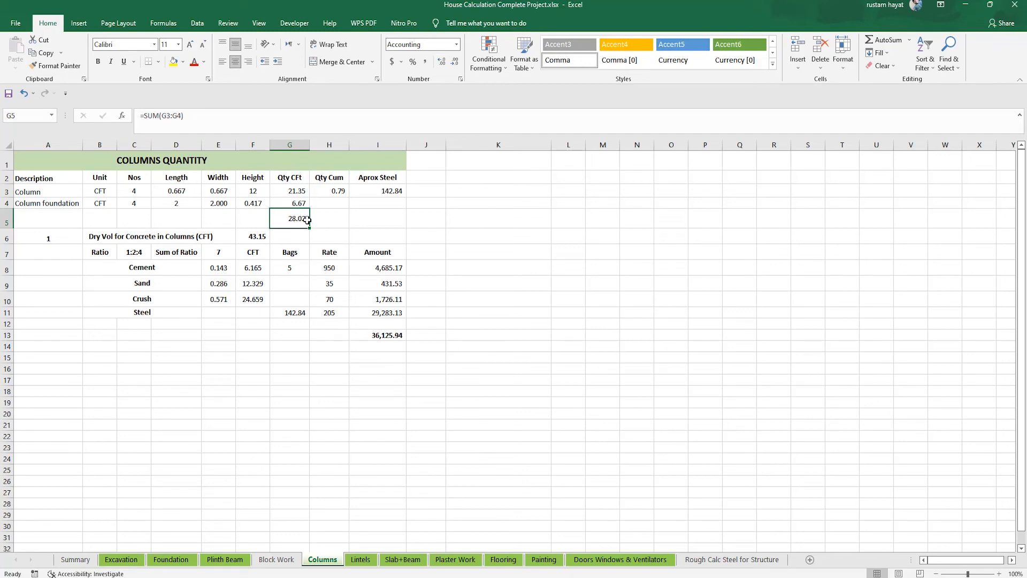
- Check how the Qty Cum formula in H3 relates to the total in G5, and the Aprox Steel formula in I3
click(334, 190)
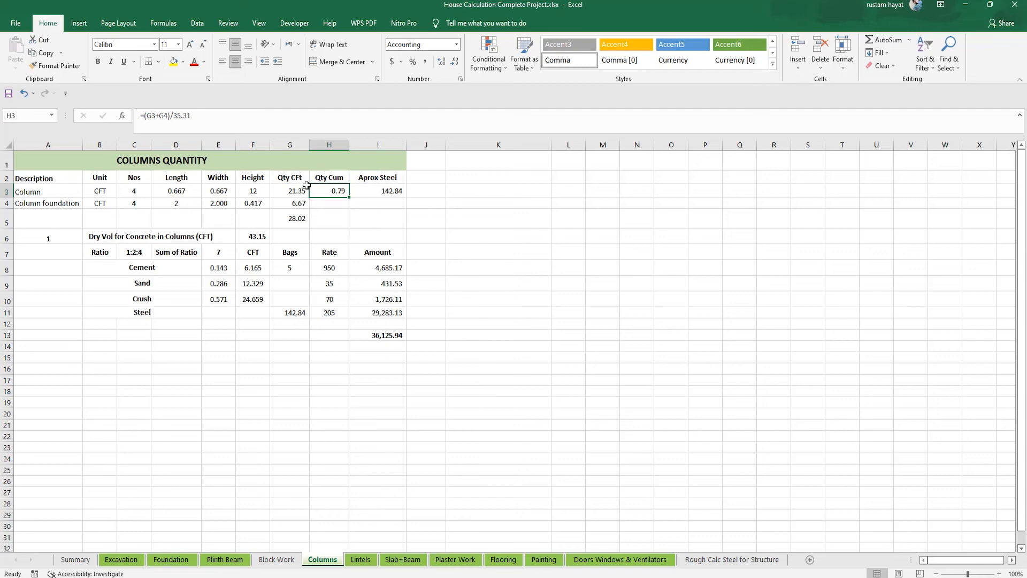
click(303, 220)
click(342, 191)
click(299, 217)
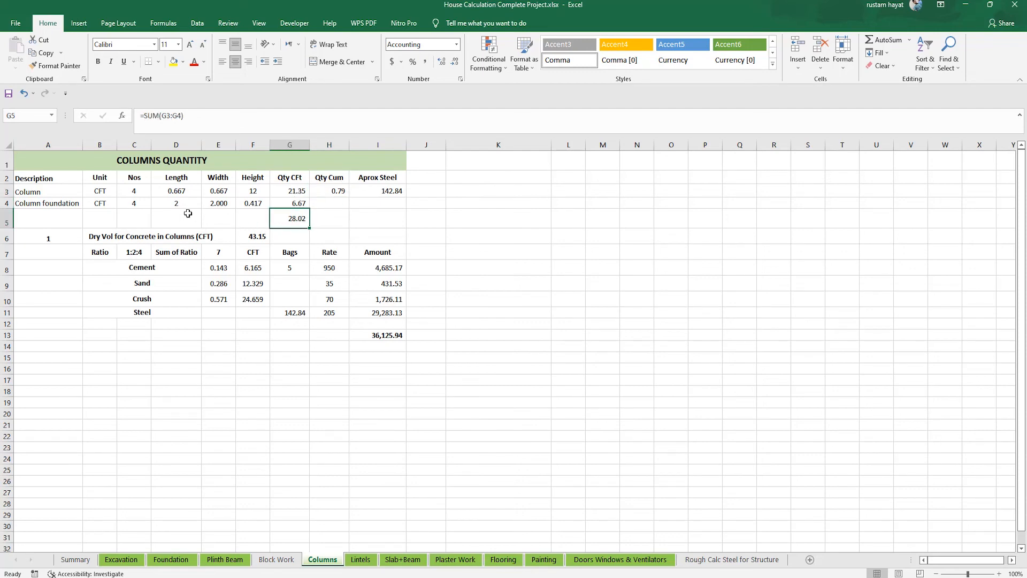
click(339, 191)
click(385, 191)
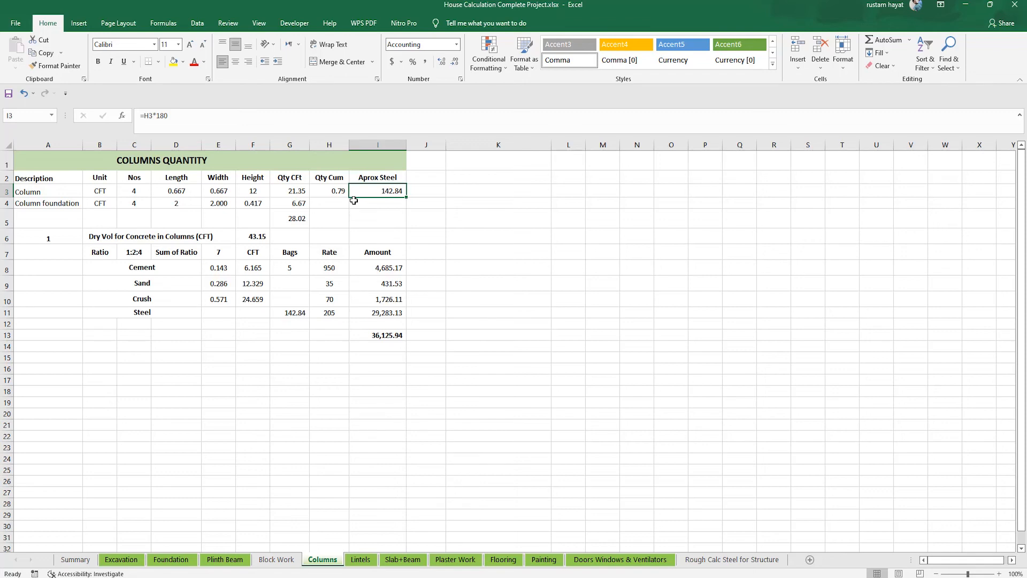
- Consult the column steel percentages on the Rough Calc Steel for Structure sheet, and recheck the Aprox Steel formula in I3 on the Columns sheet
click(733, 560)
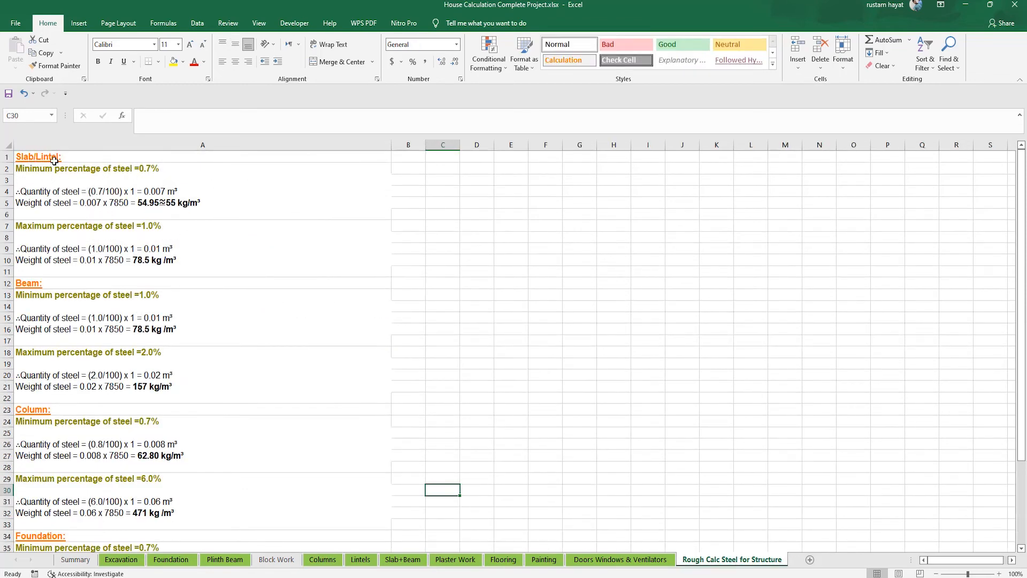
scroll(40, 289, down, 3)
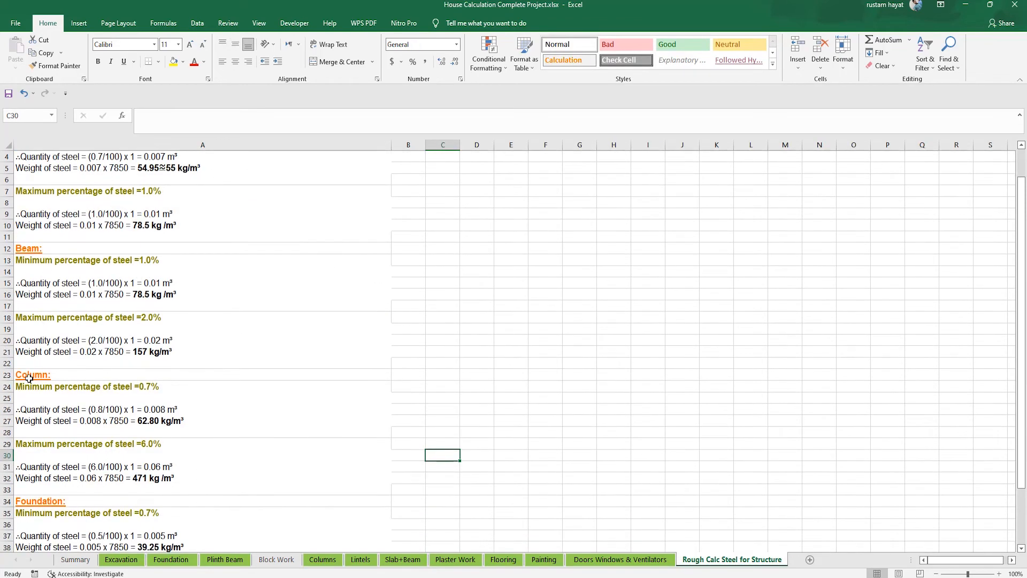
scroll(58, 437, down, 3)
scroll(80, 332, up, 6)
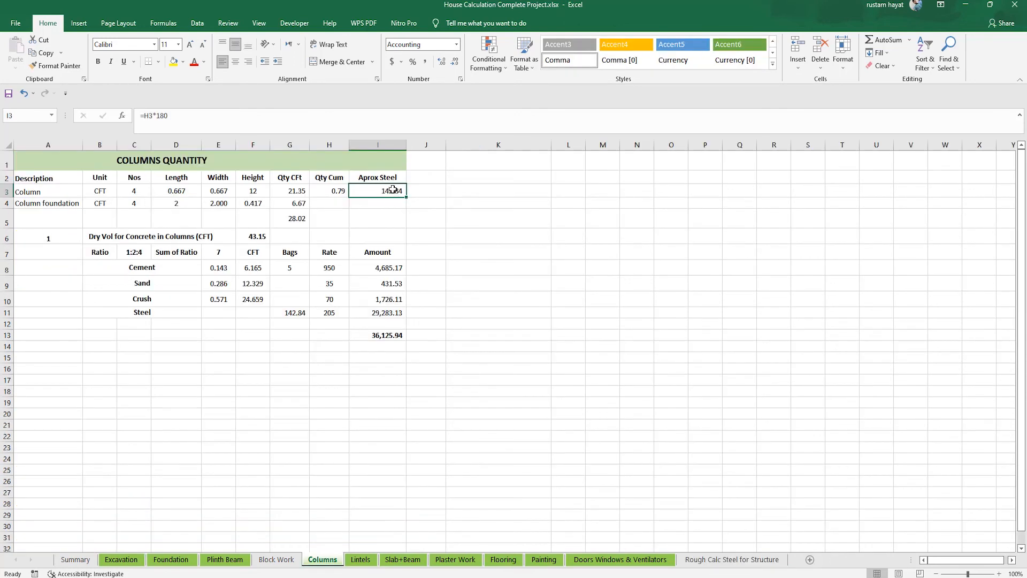
double_click(393, 189)
key(Return)
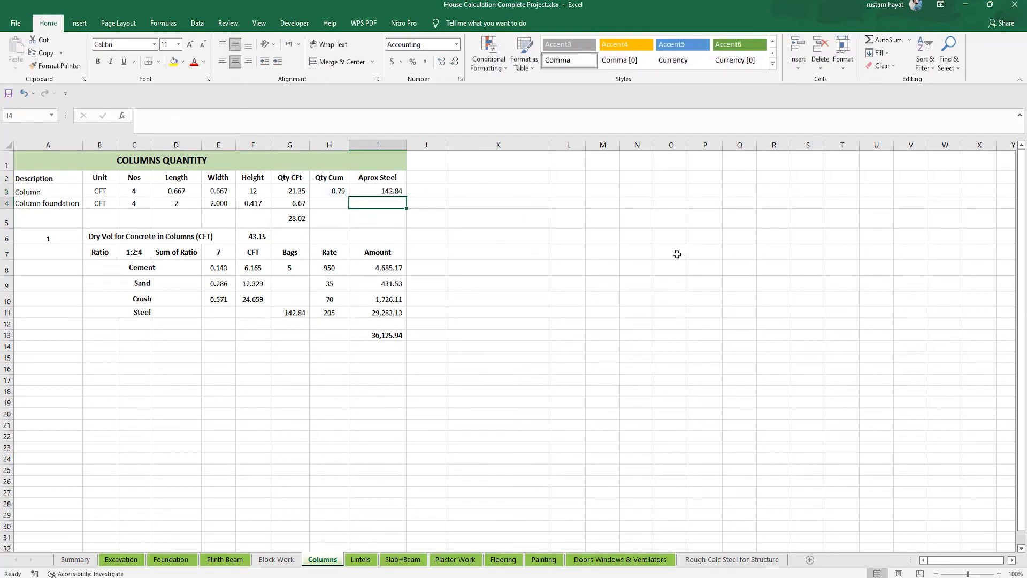
click(420, 191)
- Examine the dry concrete volume formula in F6, the sum of ratio in E7 and the Crush material row
click(253, 252)
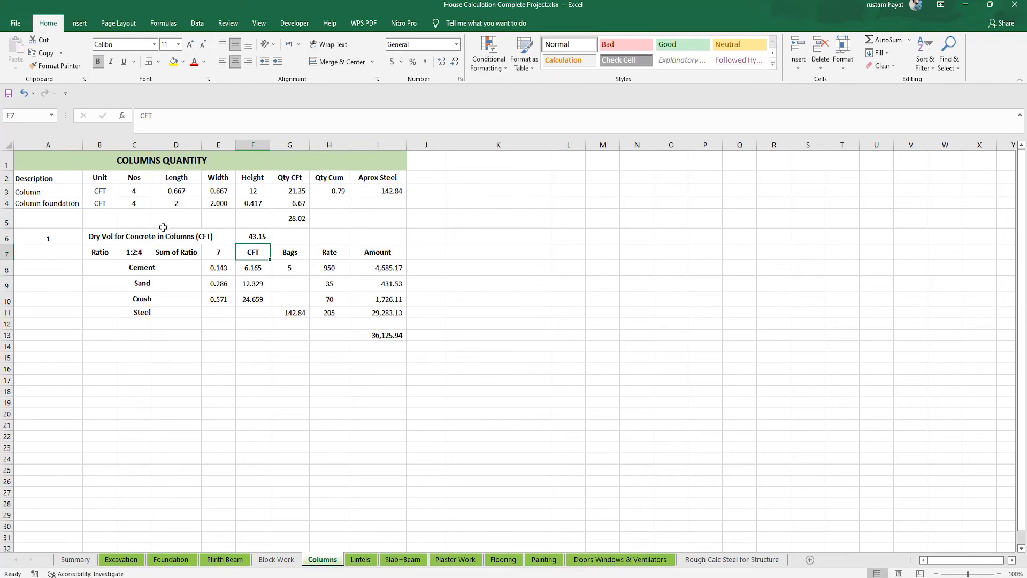
click(260, 238)
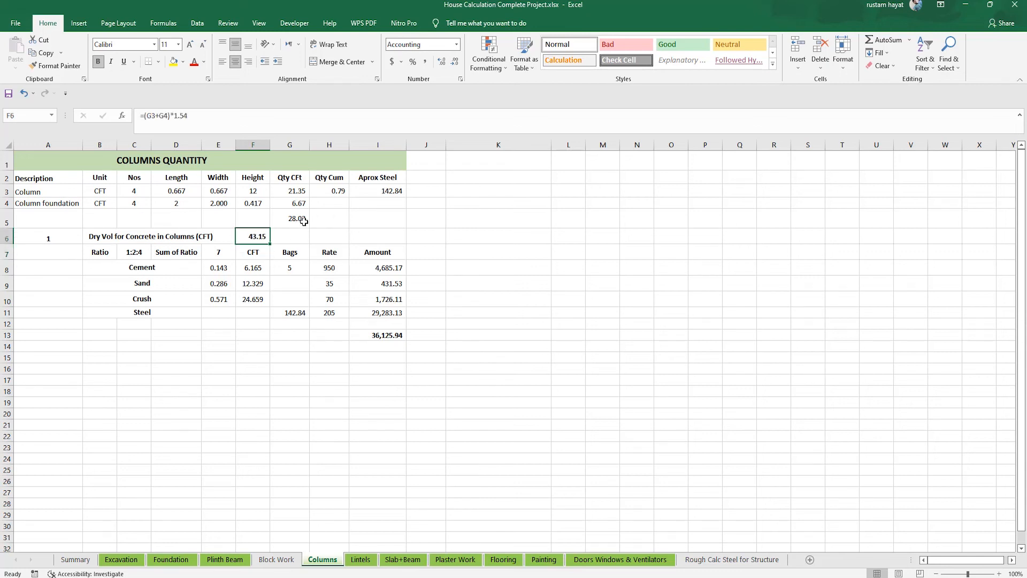
double_click(253, 237)
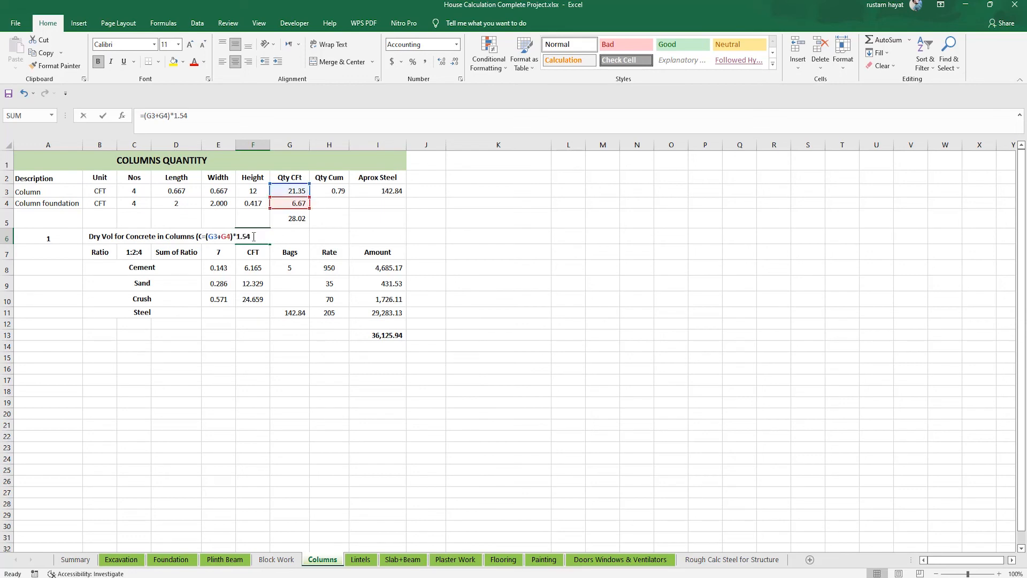
key(Return)
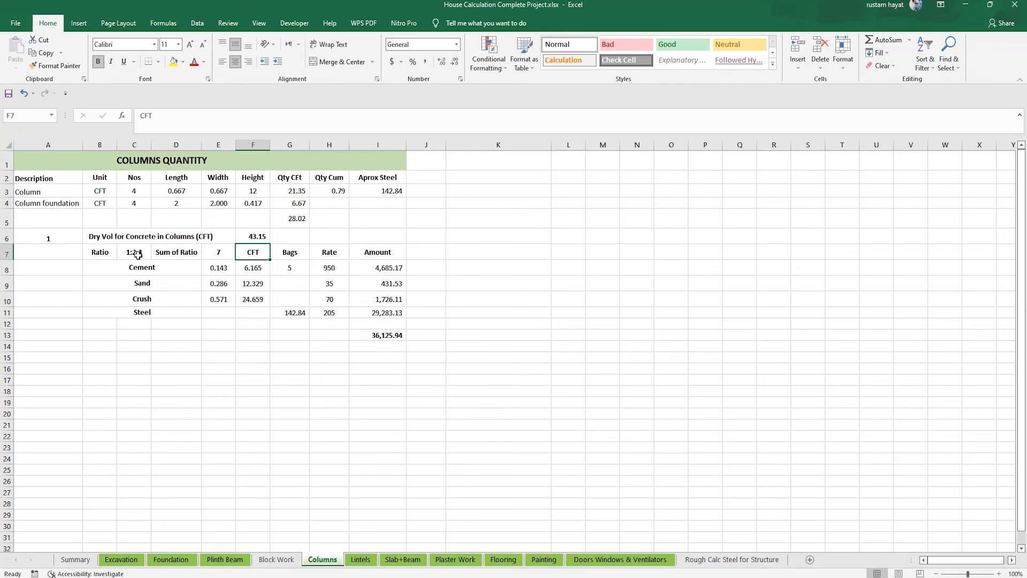
key(Left)
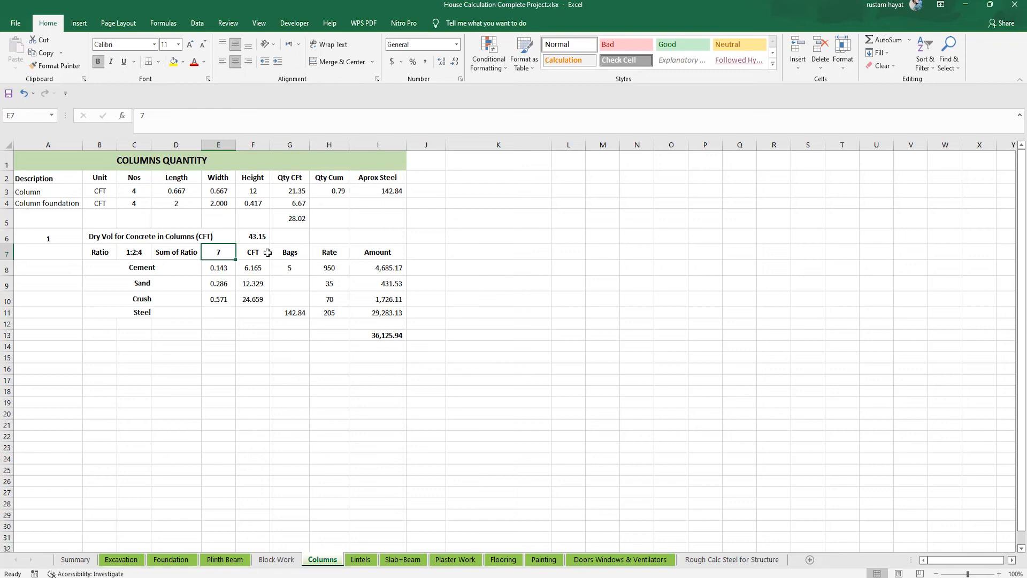
click(152, 299)
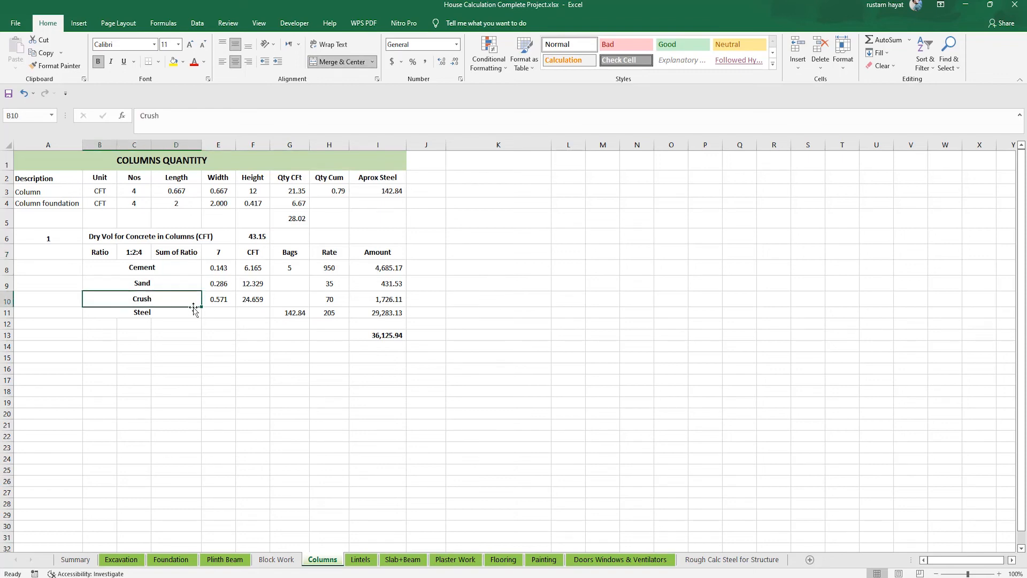
- Examine the cement row's formulas on the Columns sheet, covering its ratio share, CFT volume, bags and amount
click(223, 281)
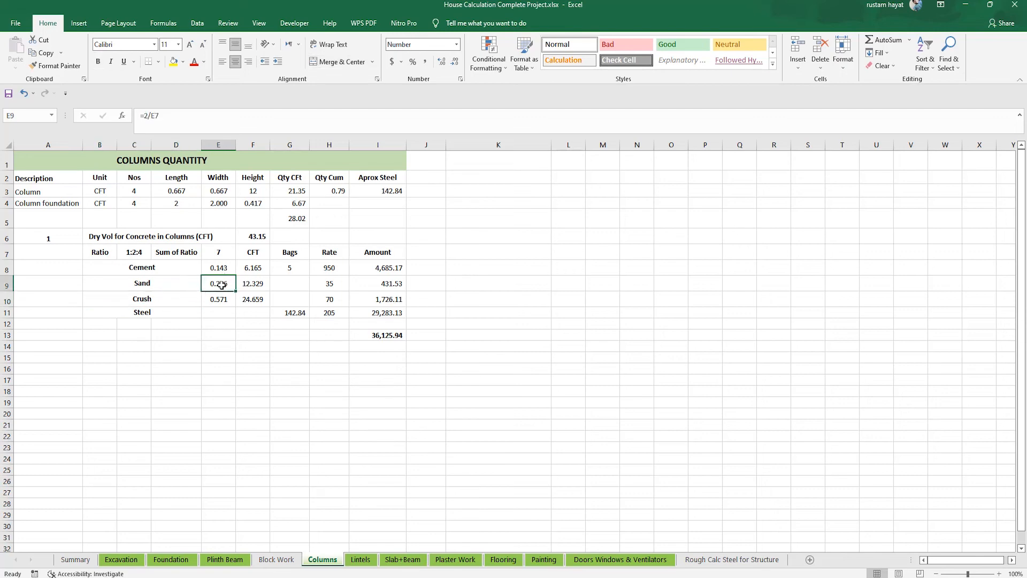
click(216, 270)
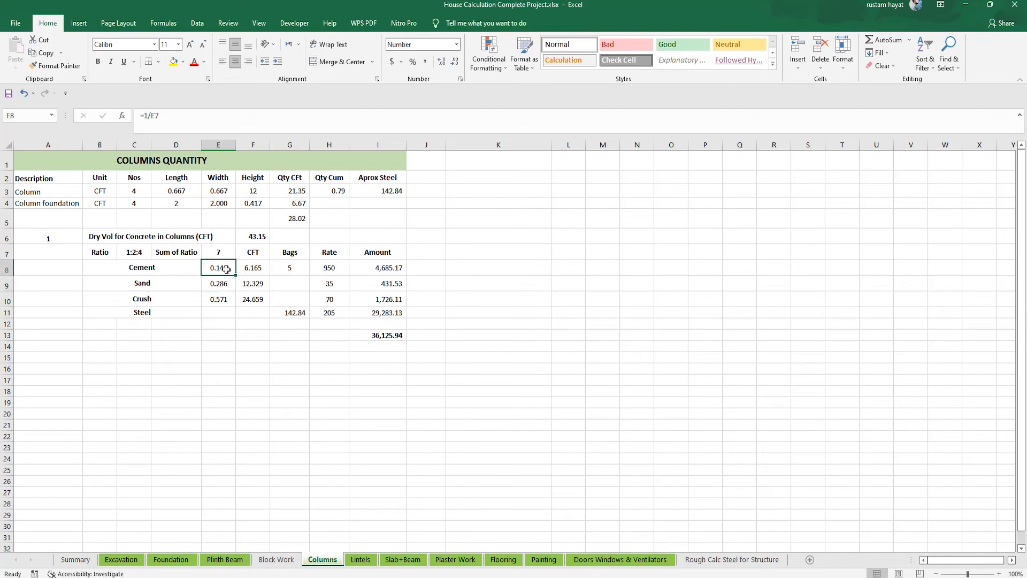
double_click(225, 269)
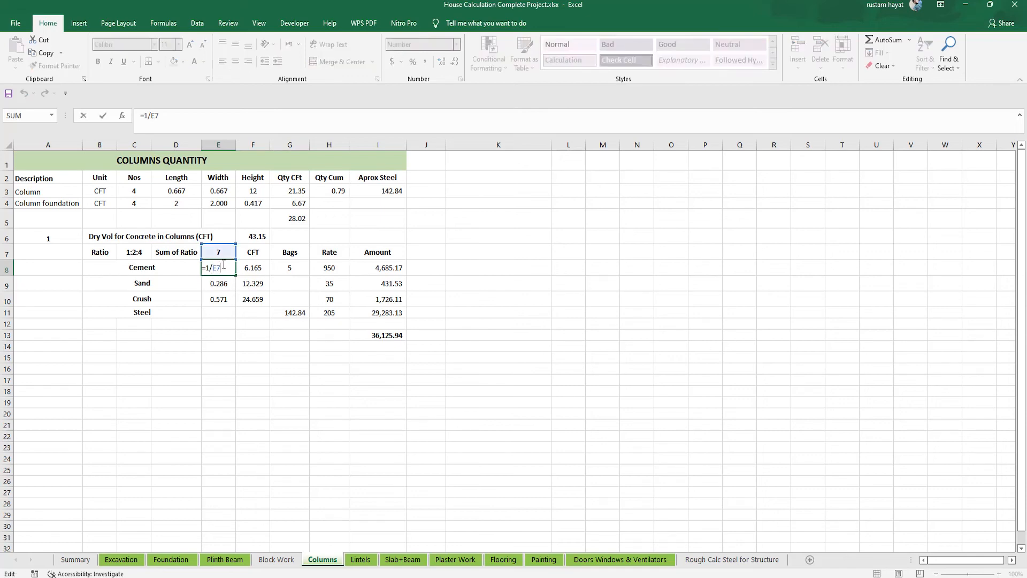
key(Return)
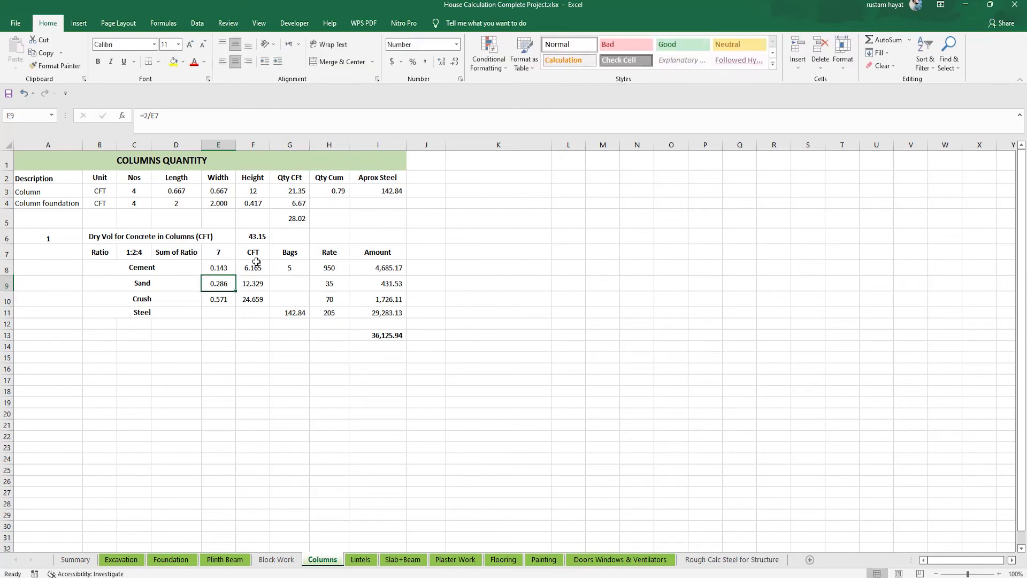
click(253, 268)
double_click(254, 267)
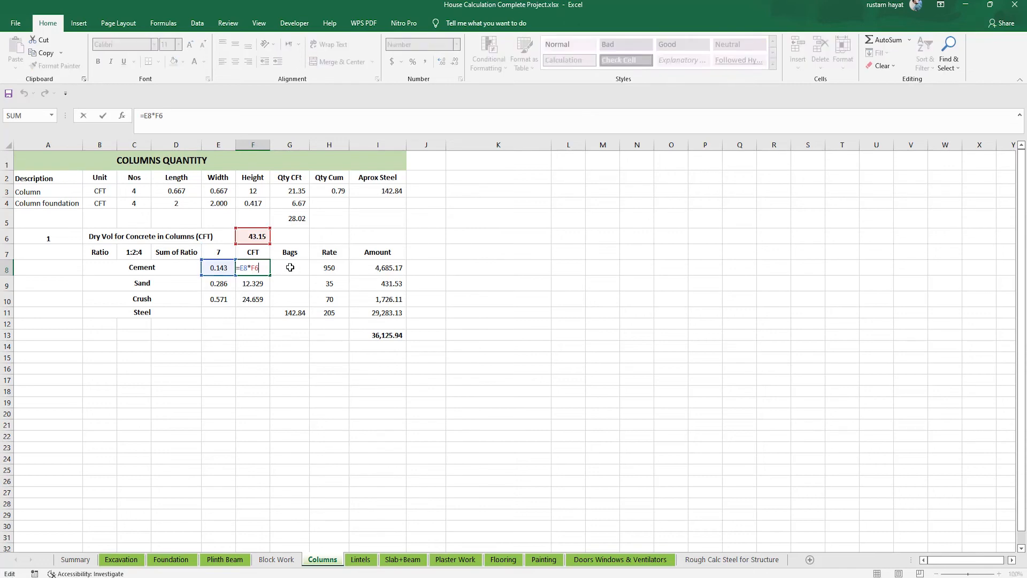
key(Return)
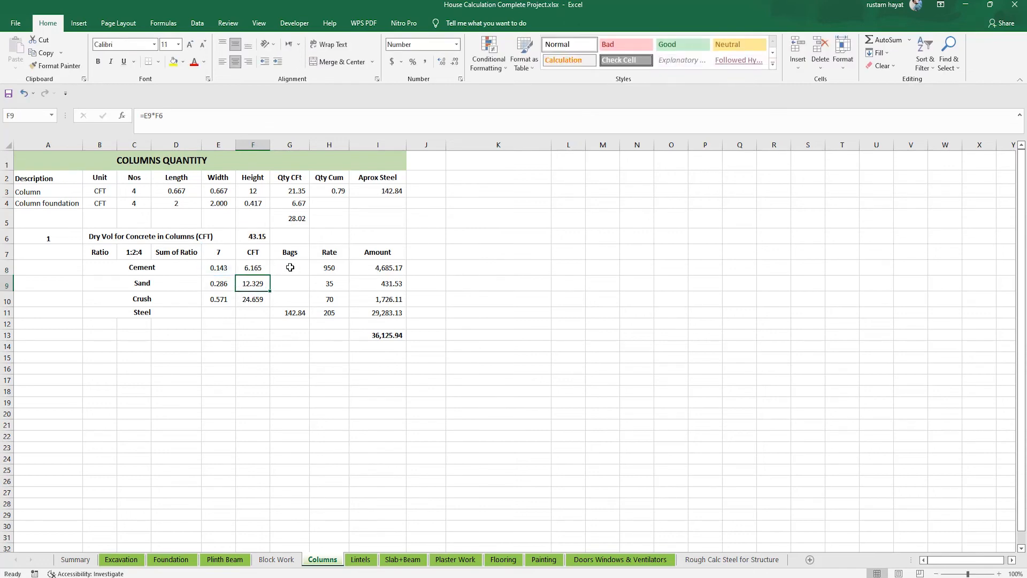
click(253, 269)
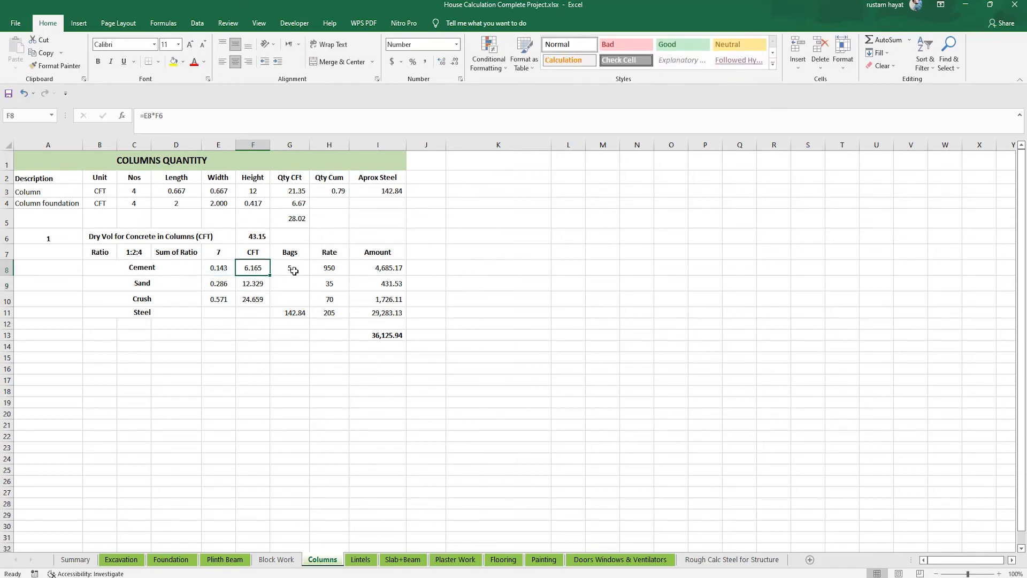
double_click(294, 271)
key(Return)
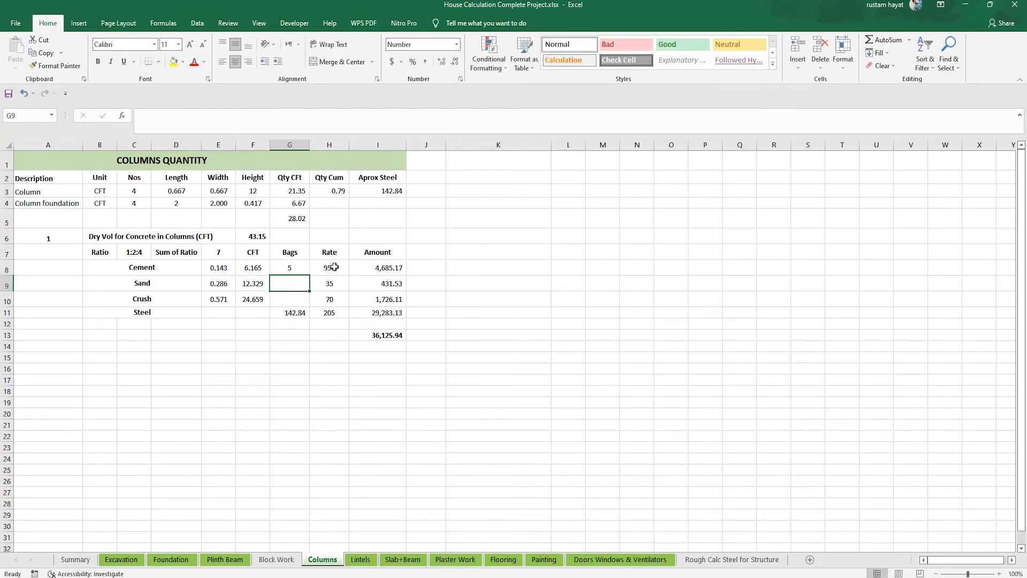
click(295, 270)
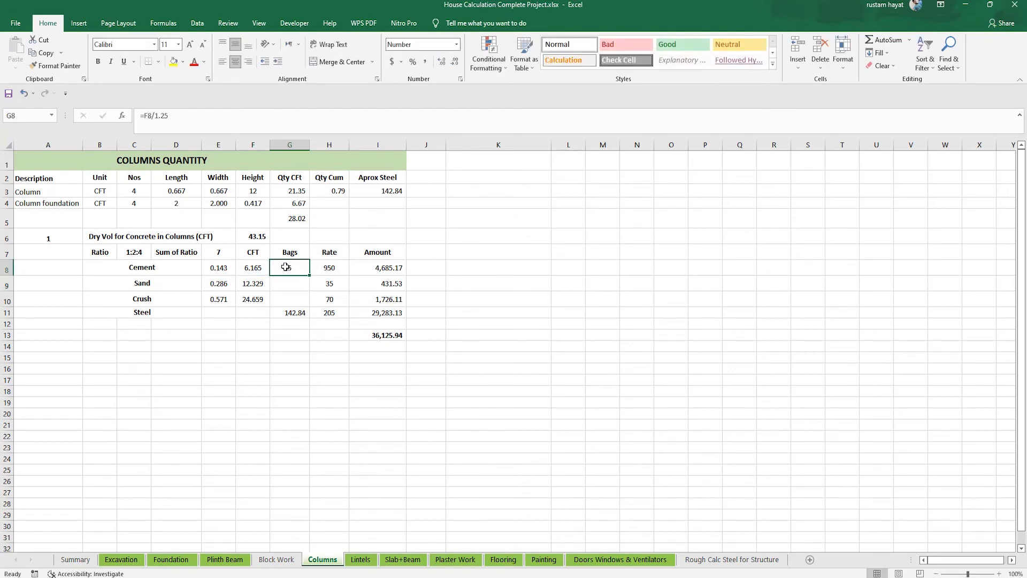
click(400, 269)
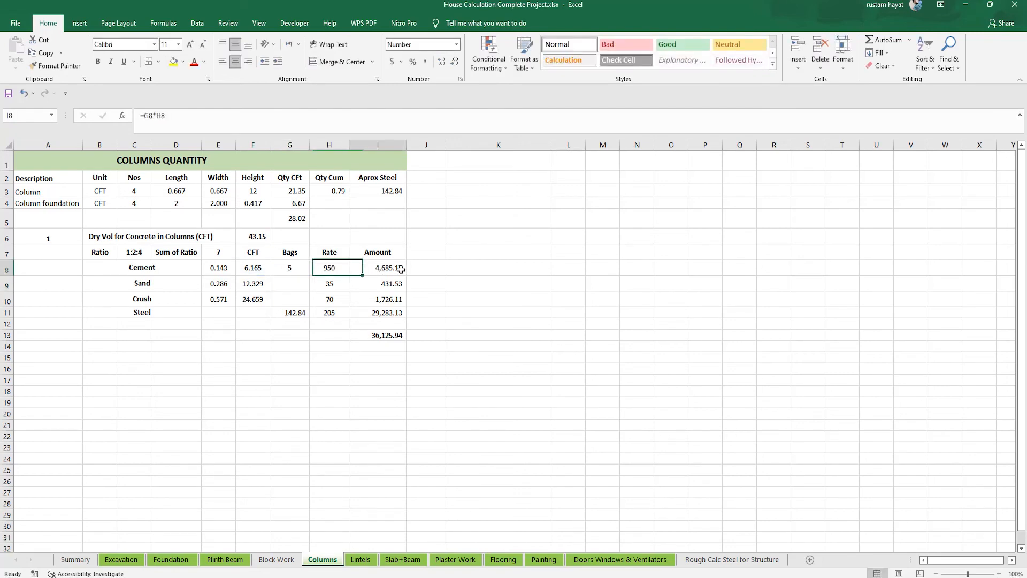
- Check the ratio and CFT formulas of the sand and crush rows, plus crush's rate and amount
click(224, 282)
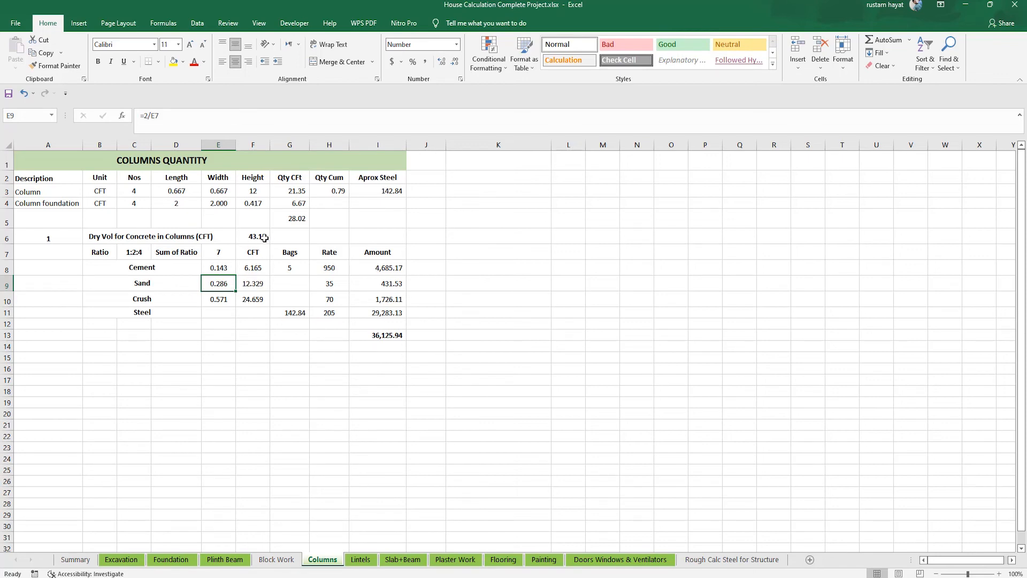
click(256, 287)
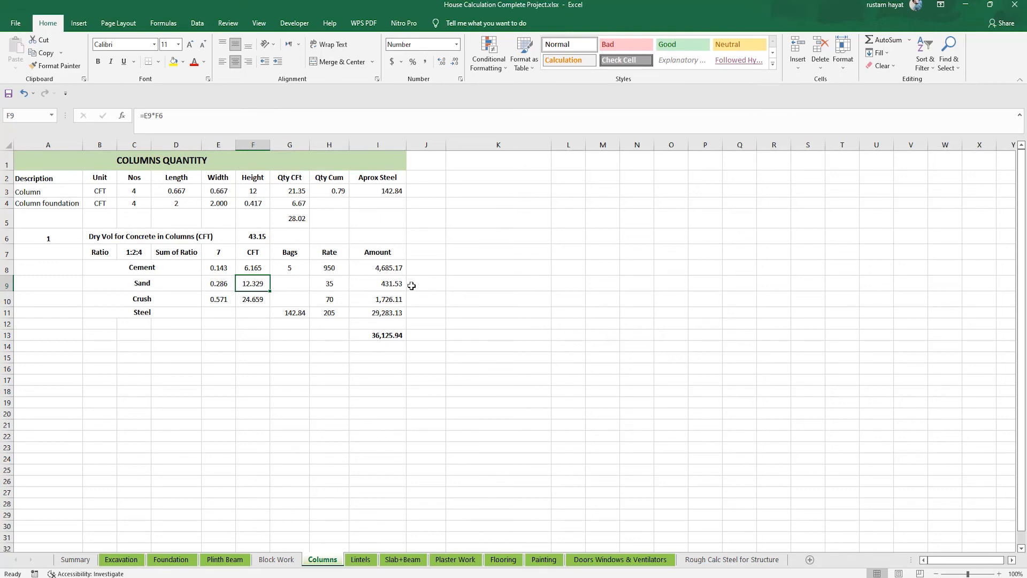
click(214, 301)
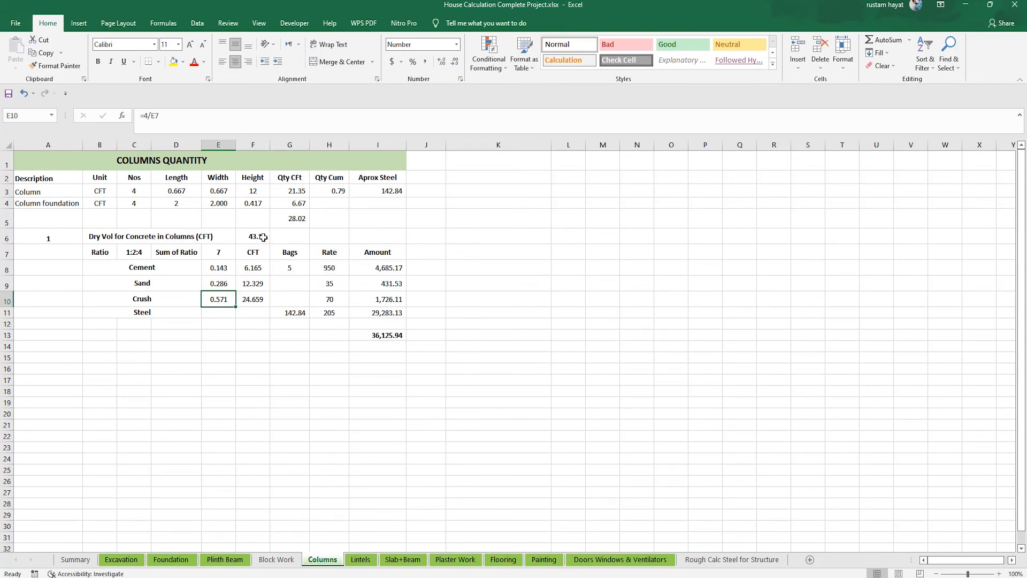
double_click(253, 299)
key(Return)
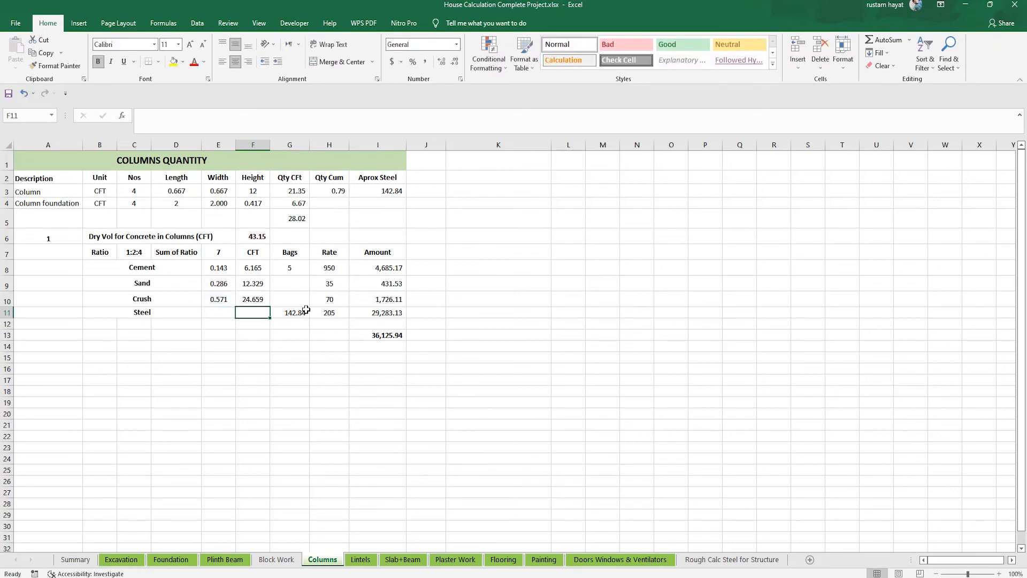
click(332, 299)
click(394, 303)
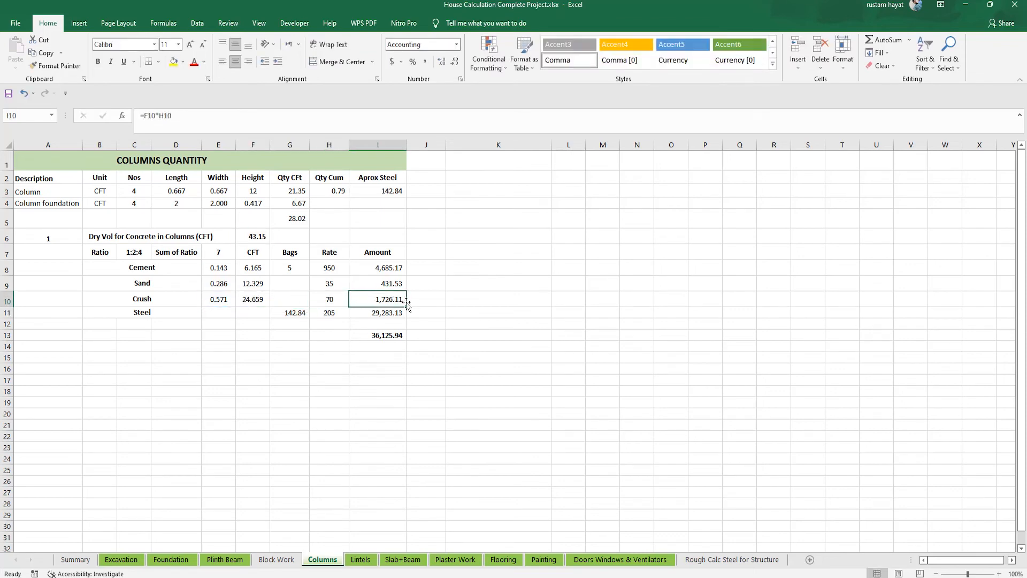
- Review the formulas for steel quantity, rate and amount, the columns' total amount and the dry concrete volume
click(298, 315)
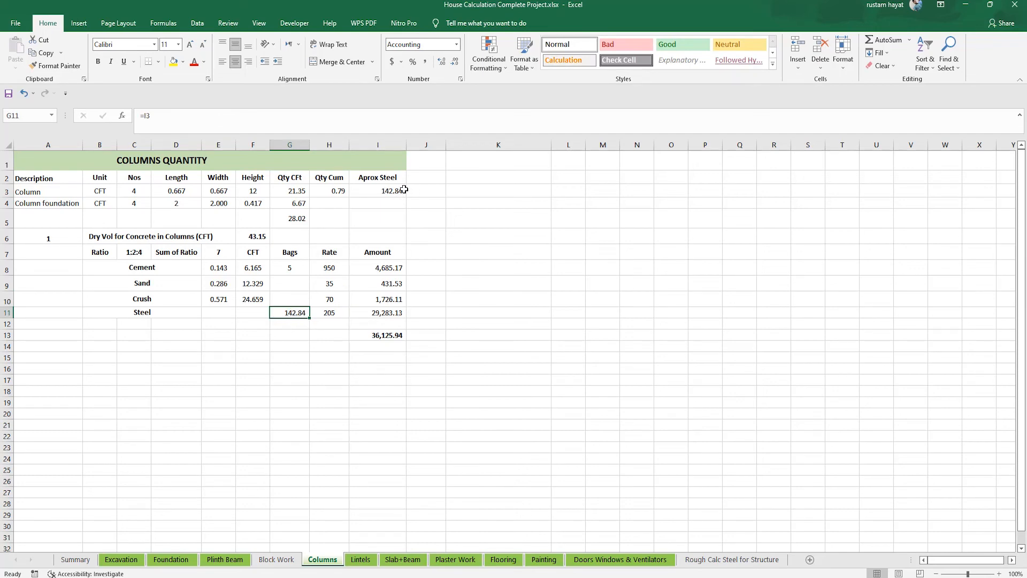
click(327, 313)
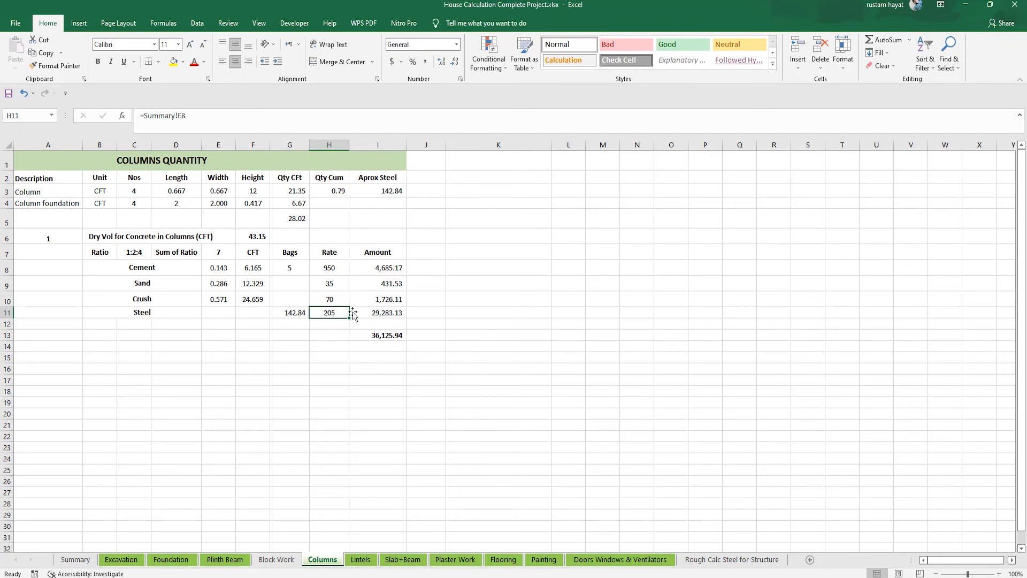
click(395, 315)
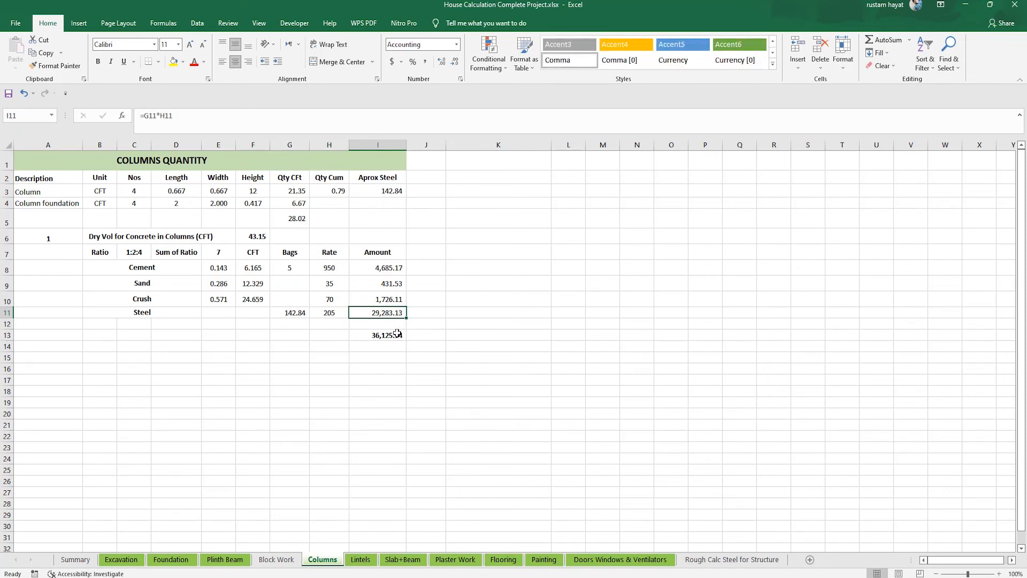
click(397, 334)
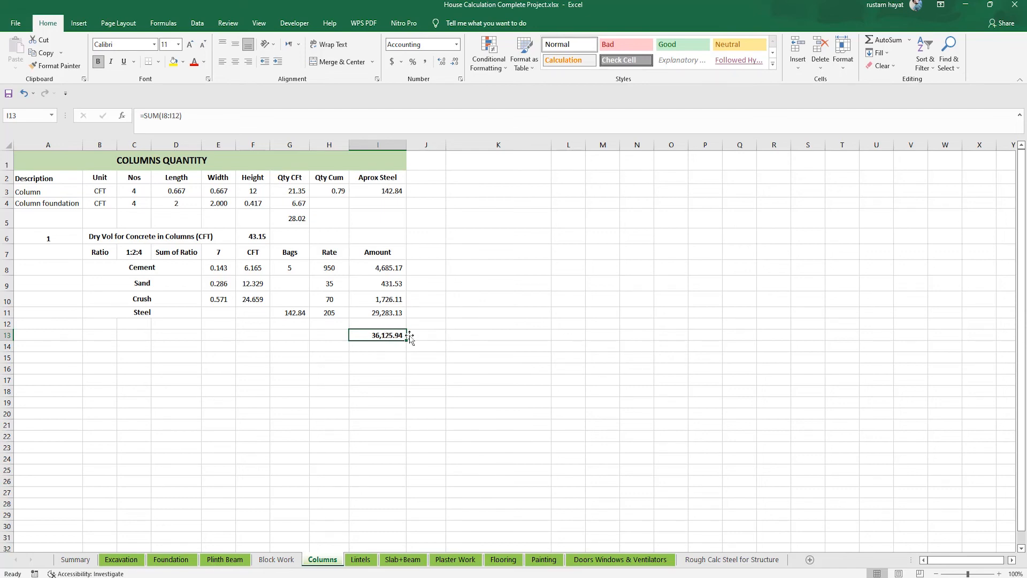
double_click(397, 335)
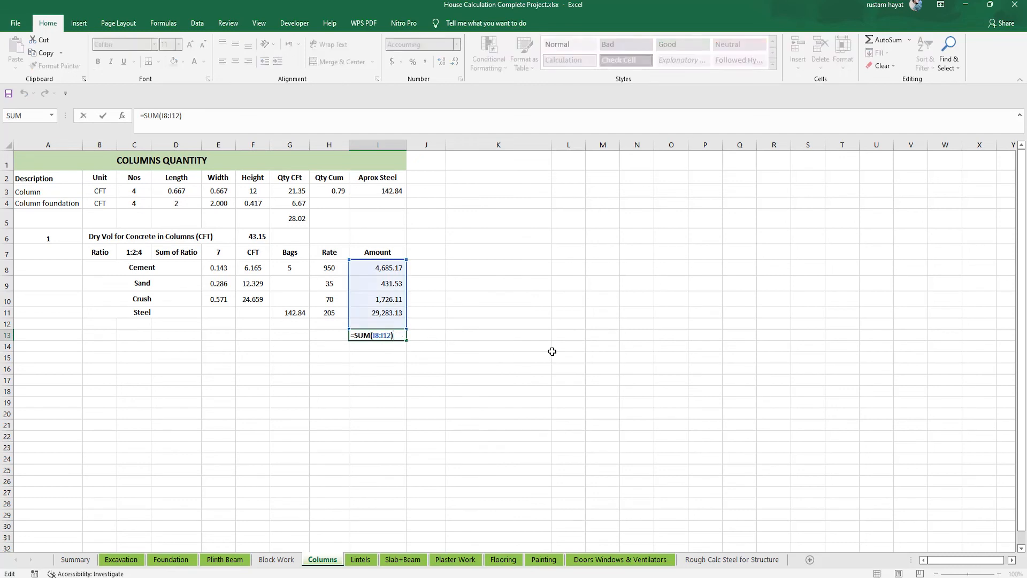
key(Return)
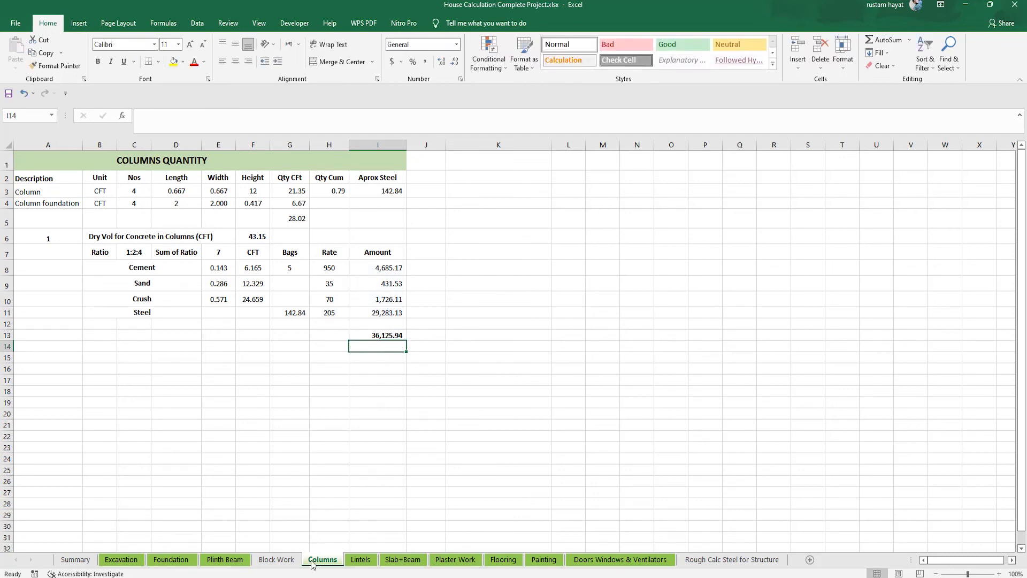
click(386, 335)
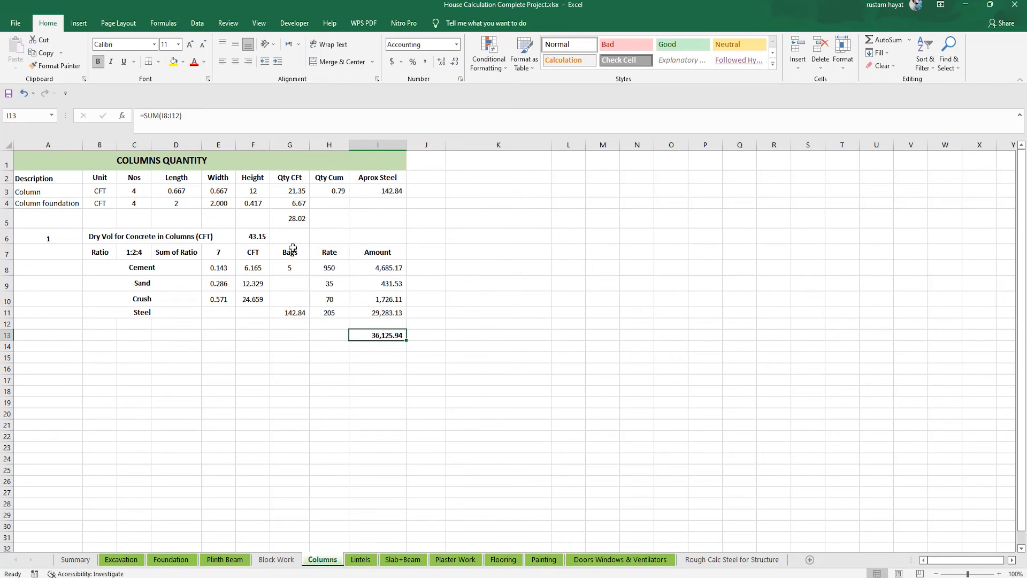
click(261, 237)
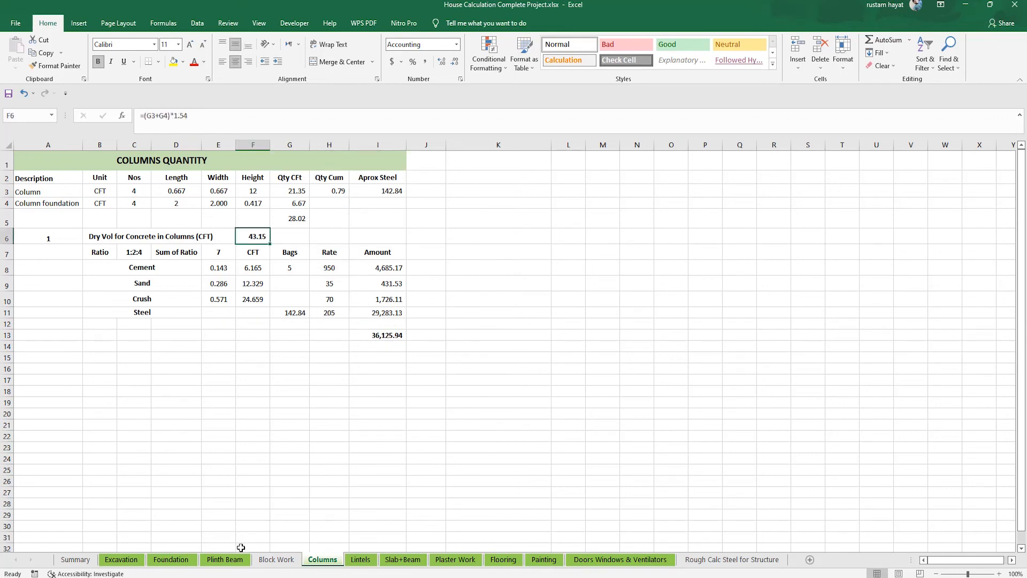
- Check on the Block Work sheet how the columns deduction links to the Columns sheet
click(275, 560)
scroll(307, 284, up, 2)
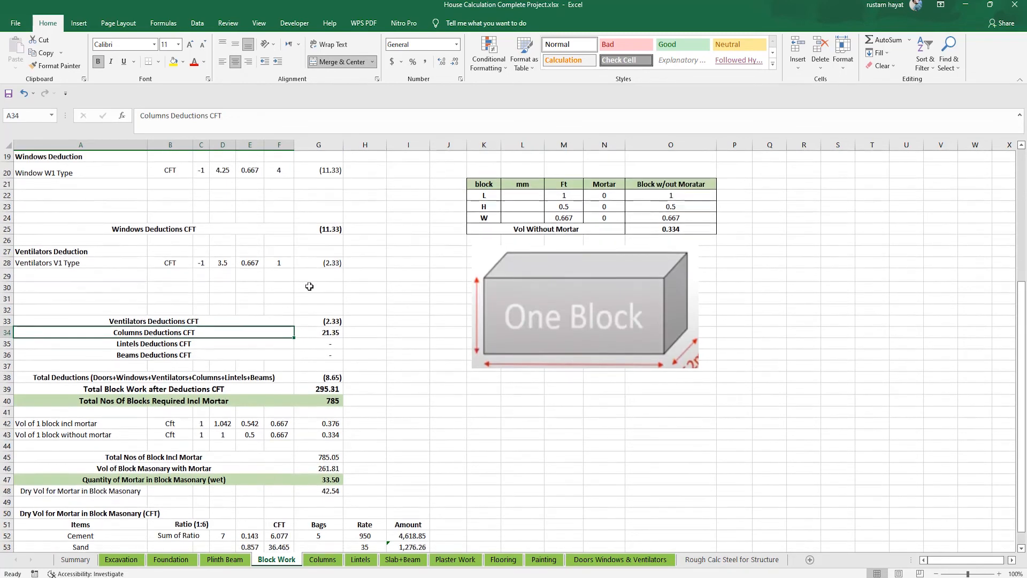
click(332, 379)
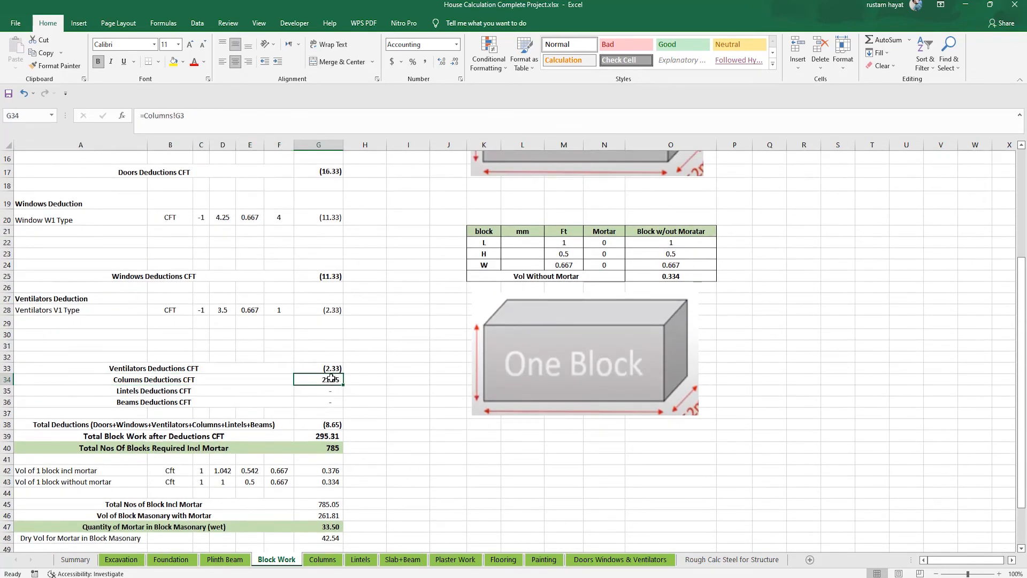
- Set the Door D1 Type lintel length to 4.5 on the Lintels sheet
click(361, 560)
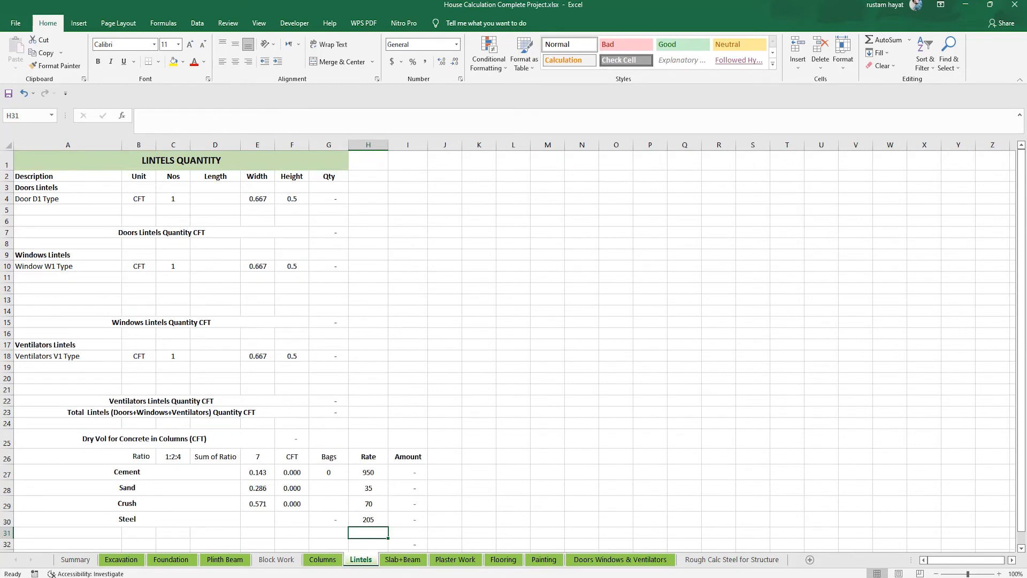
click(219, 199)
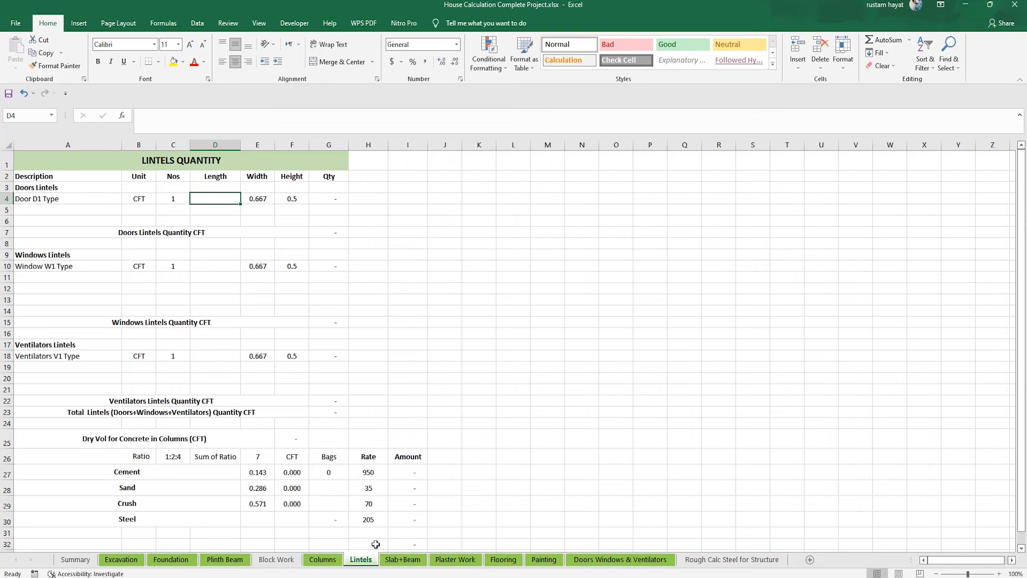
mouse_move(381, 577)
text(4)
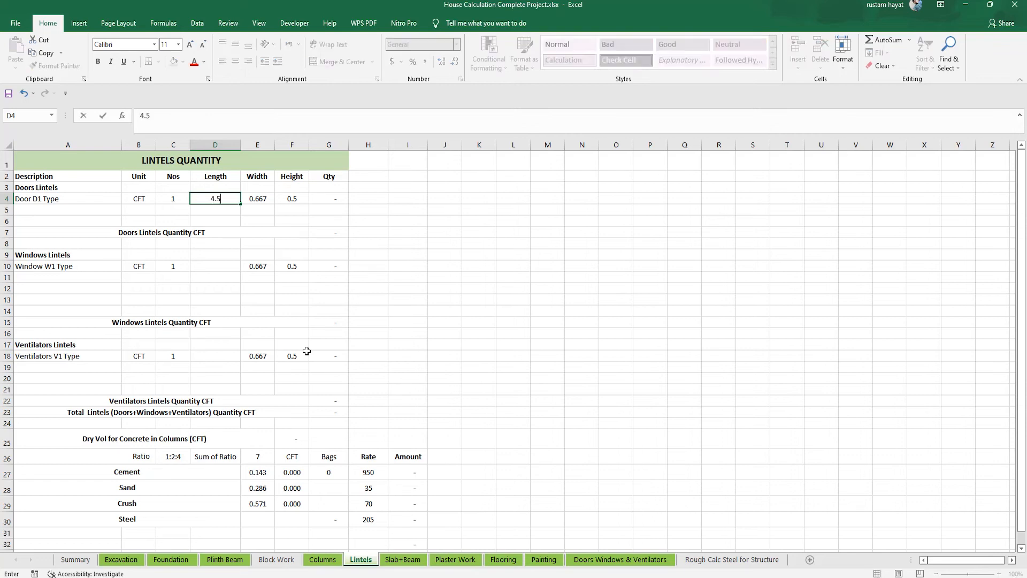
text(.5)
key(Return)
- Set the lintel length to 5.25 for Window W1 Type and 4.5 for Ventilators V1 Type
click(219, 265)
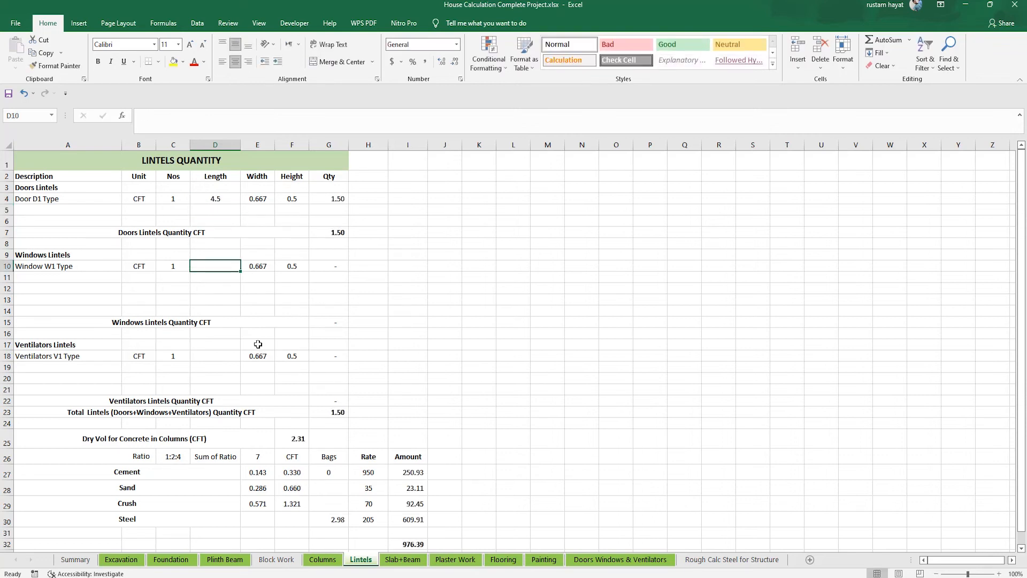
text(5.)
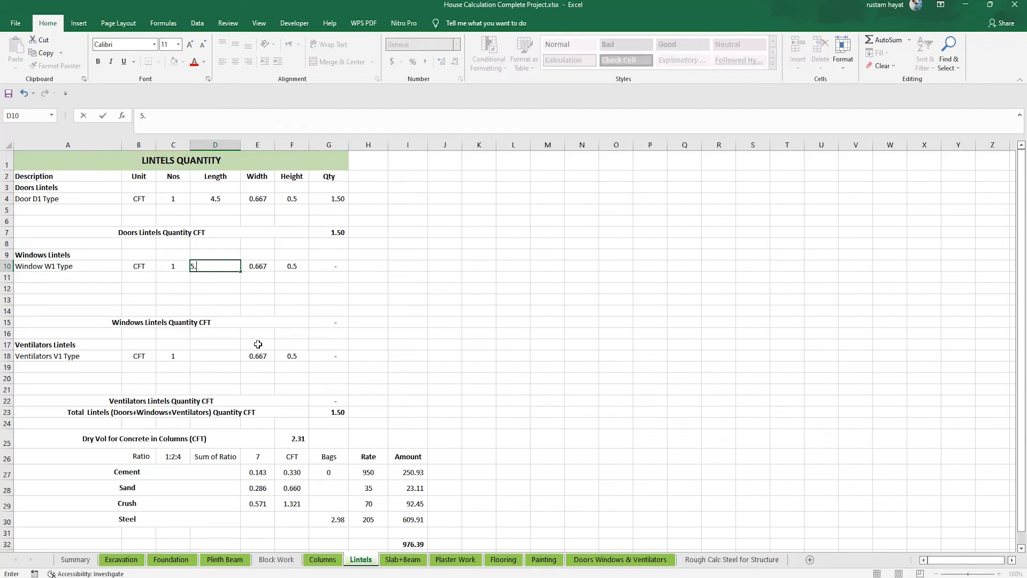
text(25)
key(Return)
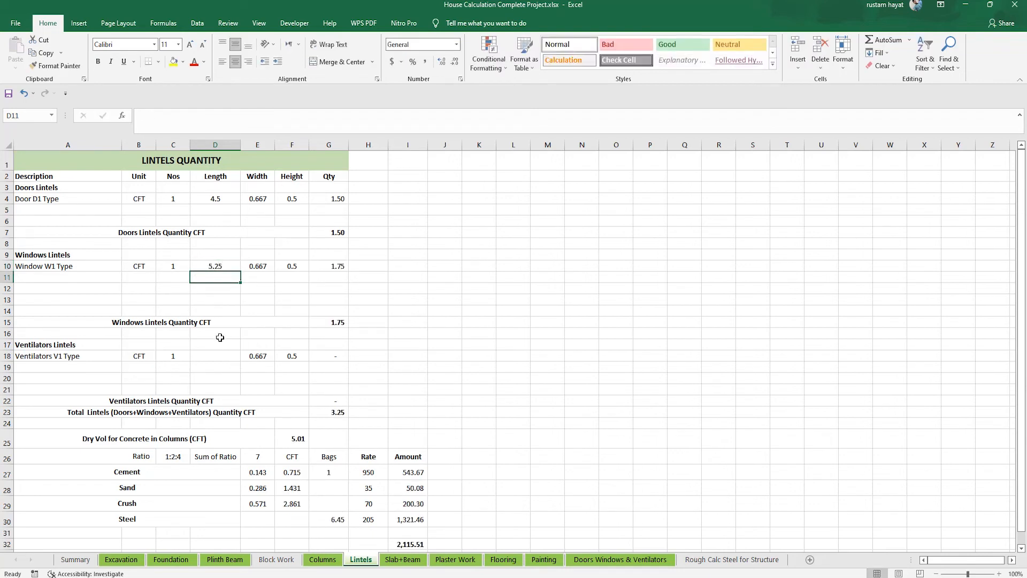
click(217, 360)
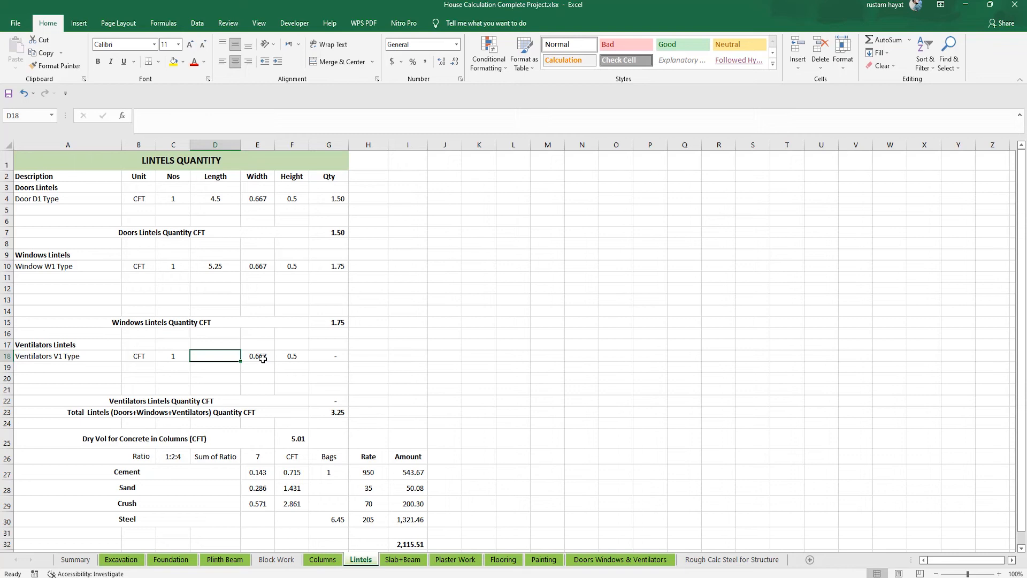
text(4.5)
key(Return)
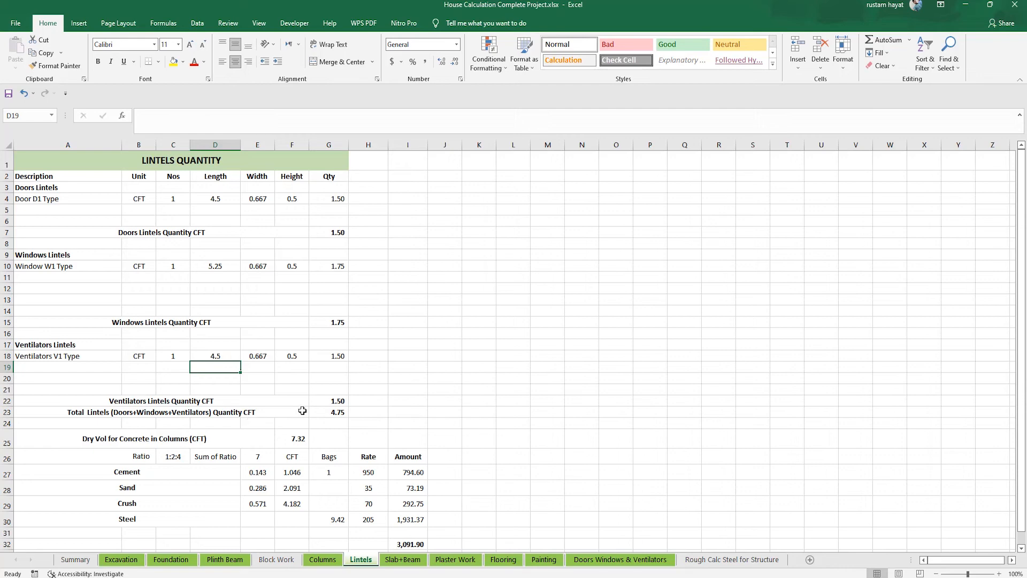
- Inspect the total lintels quantity formula, check the lintels deduction on the Block Work sheet, and return to the Lintels sheet
click(341, 413)
double_click(342, 414)
key(Return)
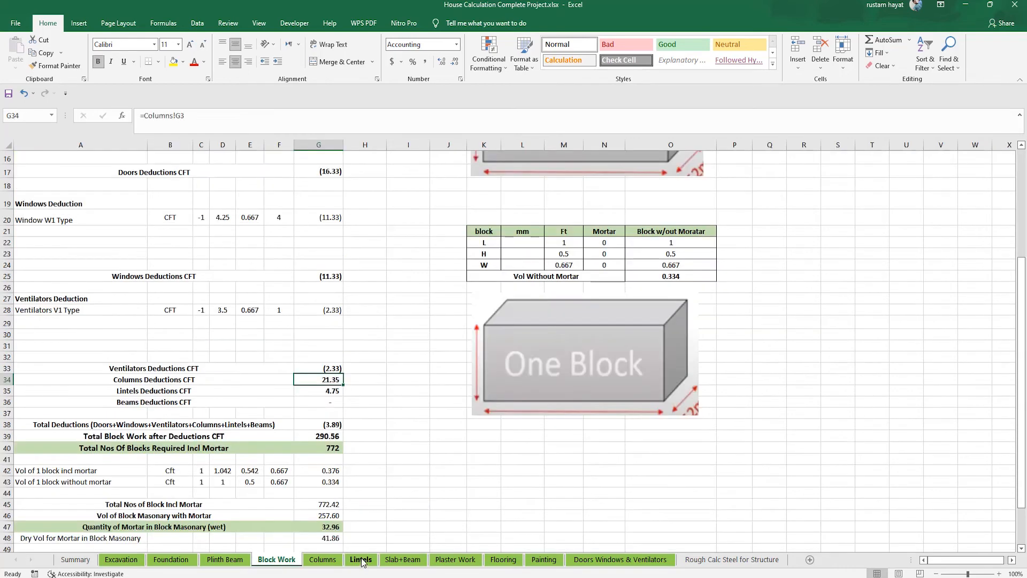
click(361, 560)
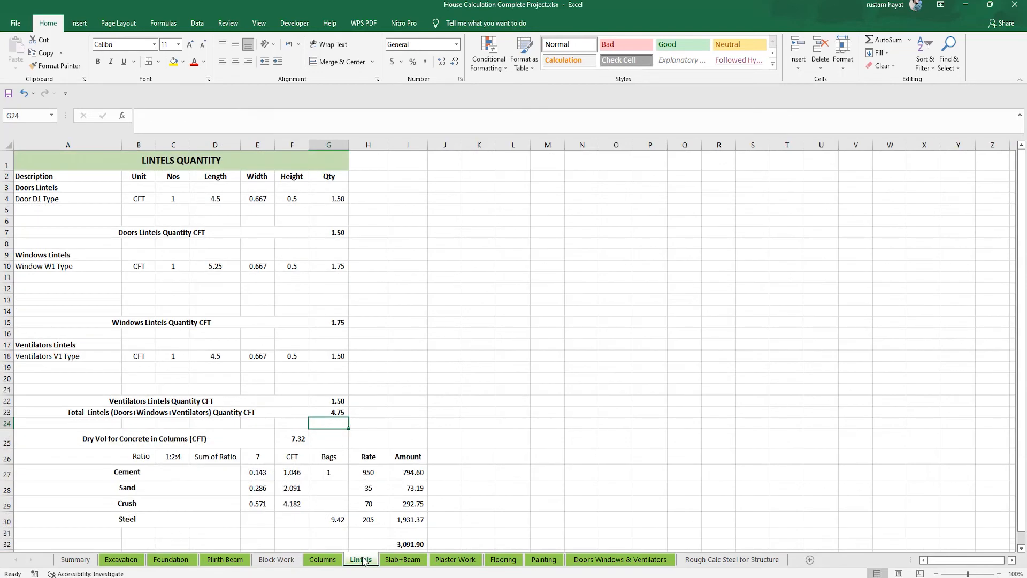
- Open the Slab+Beam sheet and inspect the height formula of the slab with 1.5 ft shade
click(398, 561)
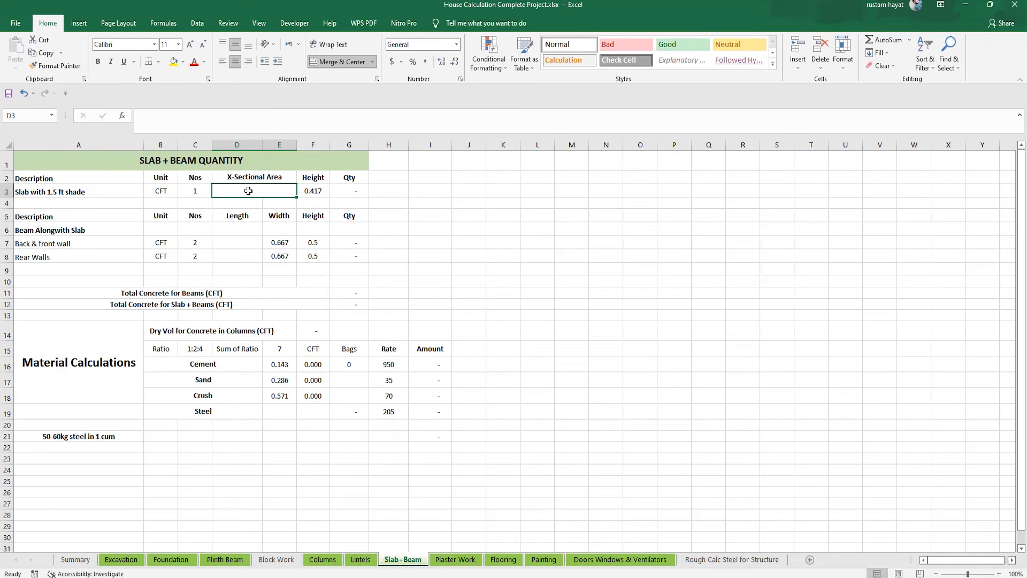
click(320, 191)
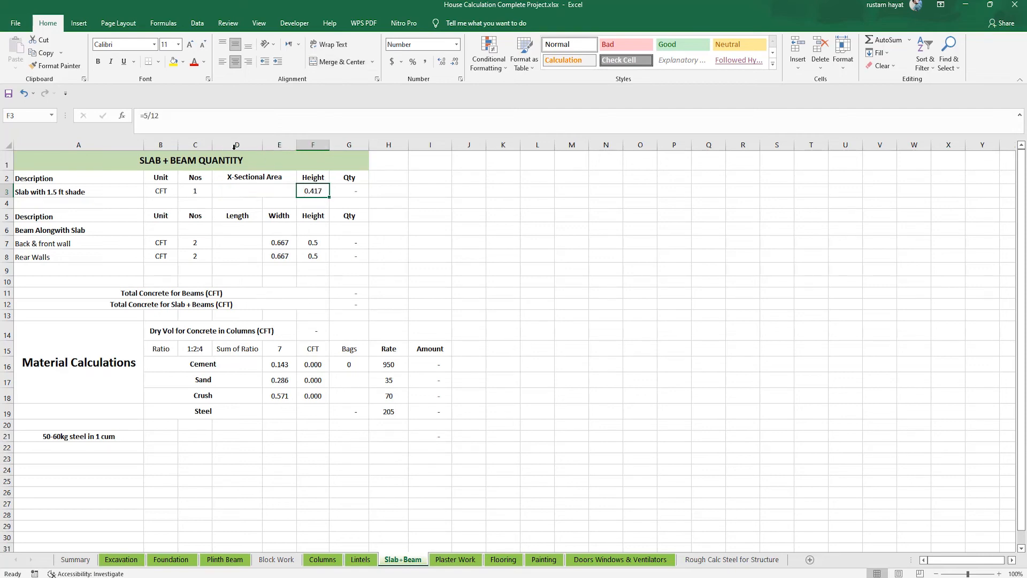
click(149, 117)
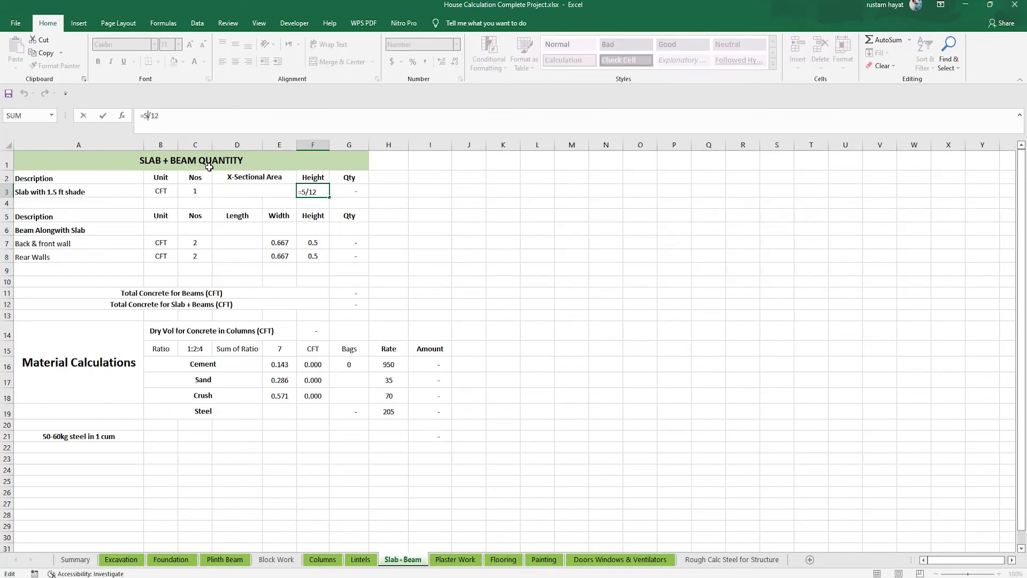
click(435, 193)
- Look up the slab area in the AutoCAD drawing, enter 156.243 as the slab's X-Sectional Area in Excel, and check its quantity formula
click(250, 191)
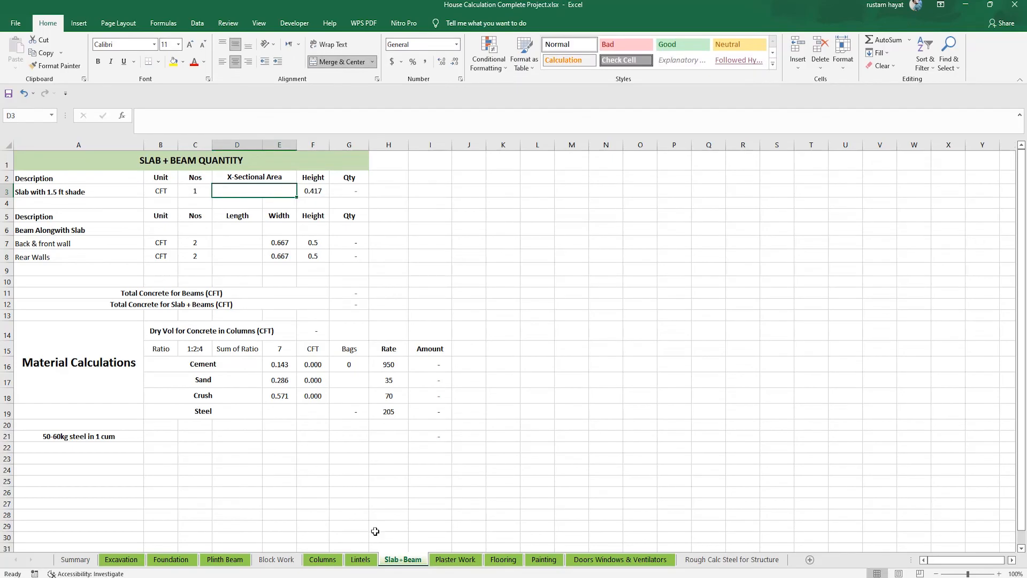
key(alt+Tab)
scroll(481, 331, down, 4)
scroll(258, 331, up, 6)
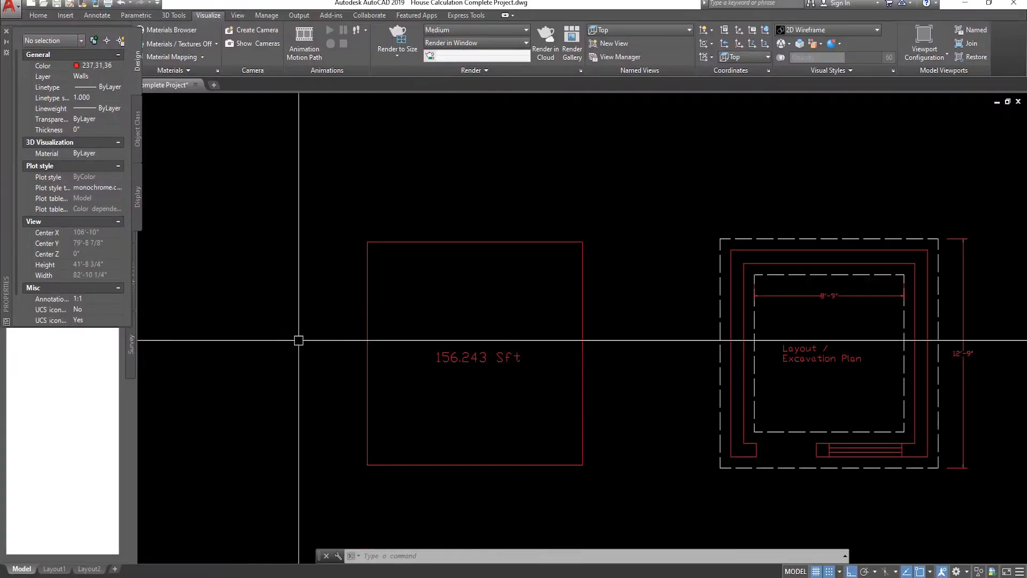
scroll(518, 405, up, 2)
scroll(470, 374, down, 4)
scroll(527, 374, up, 4)
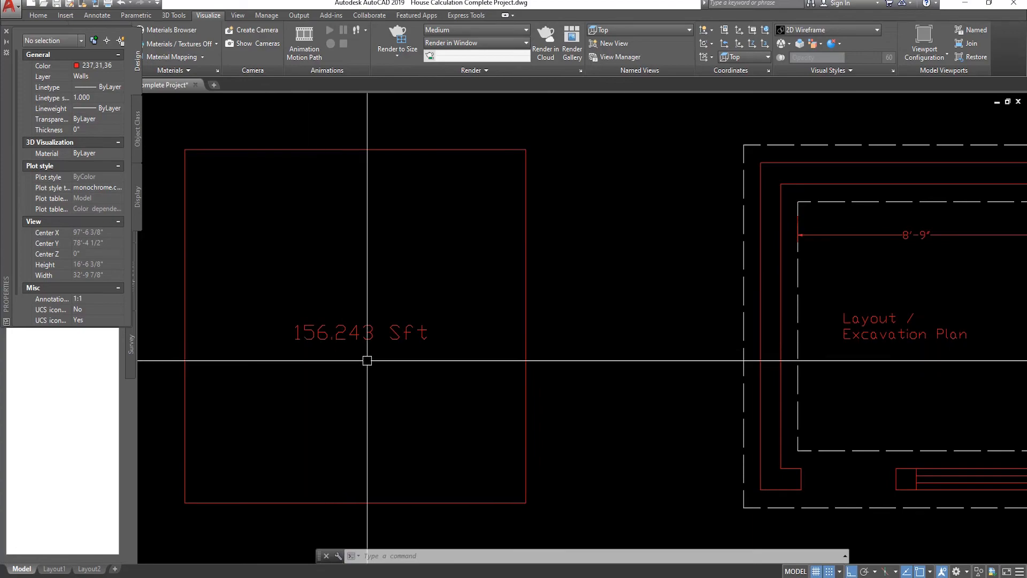
key(alt+Tab)
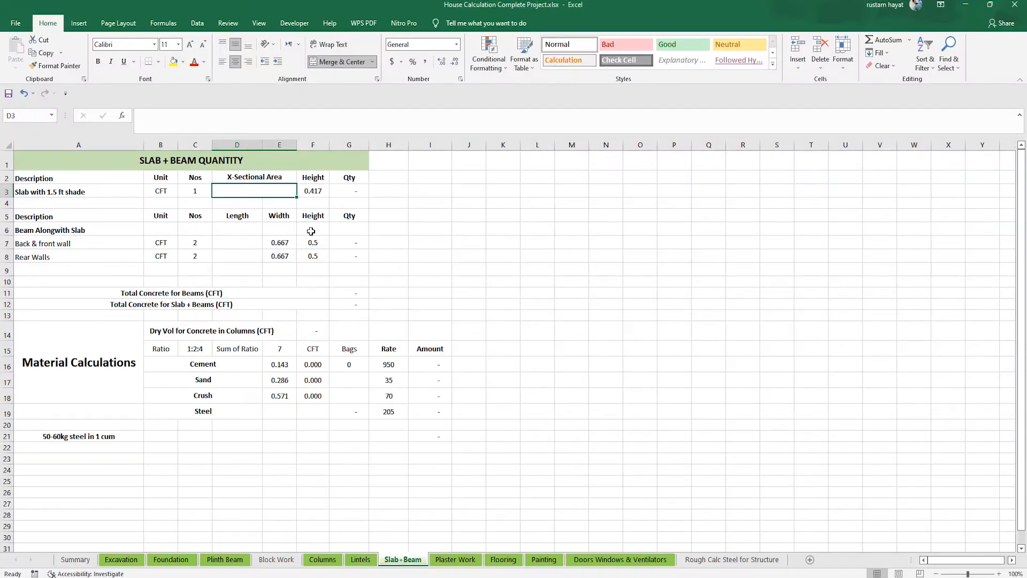
text(156.243)
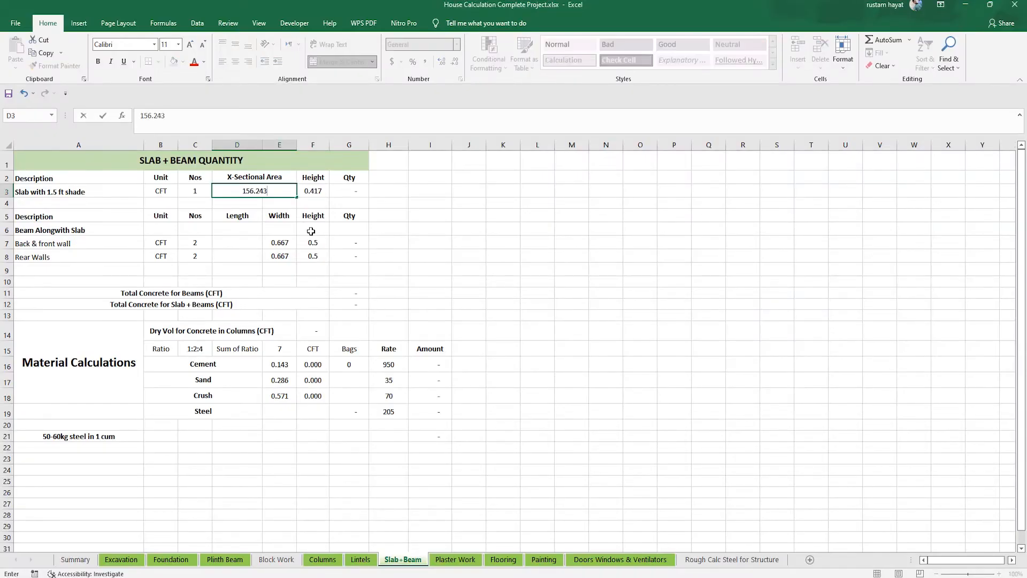
key(Return)
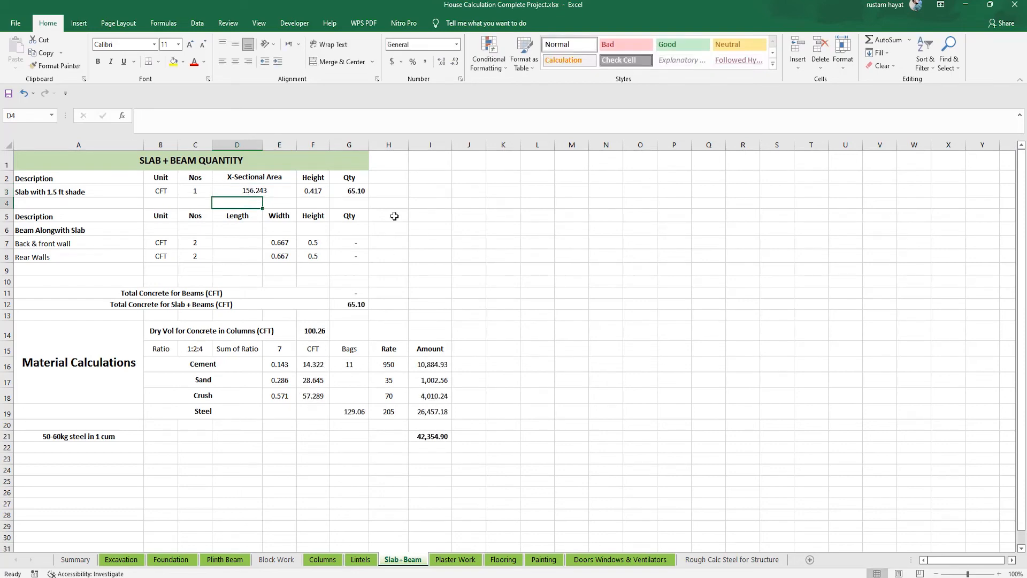
click(356, 192)
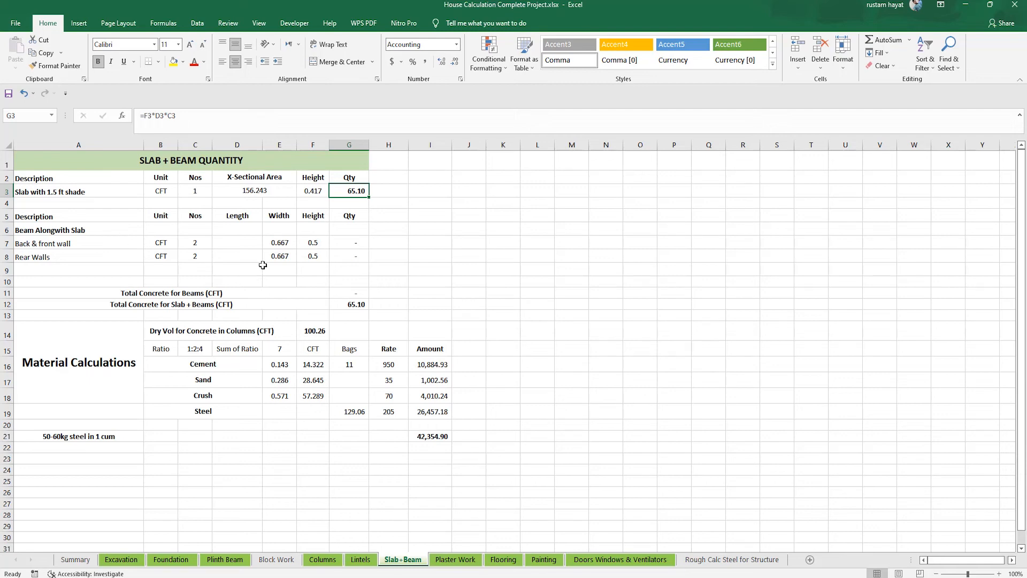
- Look up the front and back wall length in the AutoCAD plan and set the Back & front wall beam length to 10 in Excel
click(256, 247)
key(alt+Tab)
scroll(591, 346, down, 4)
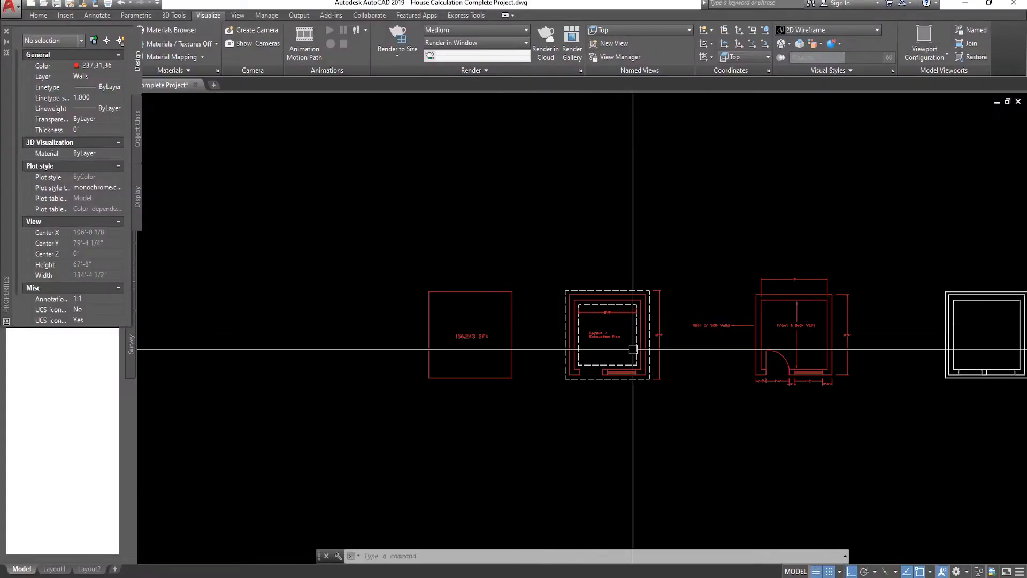
scroll(575, 300, up, 5)
scroll(670, 358, down, 2)
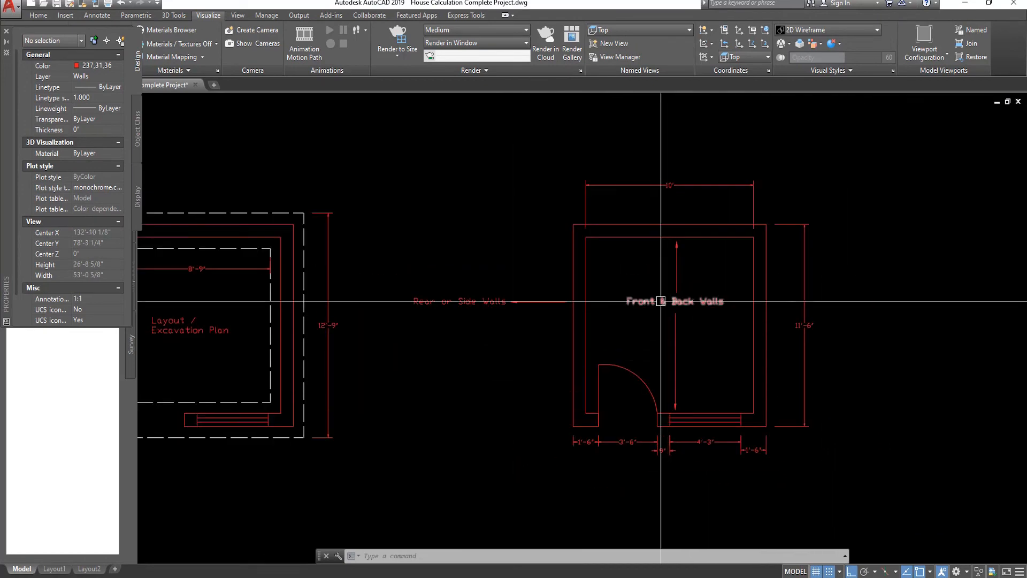
key(alt+Tab)
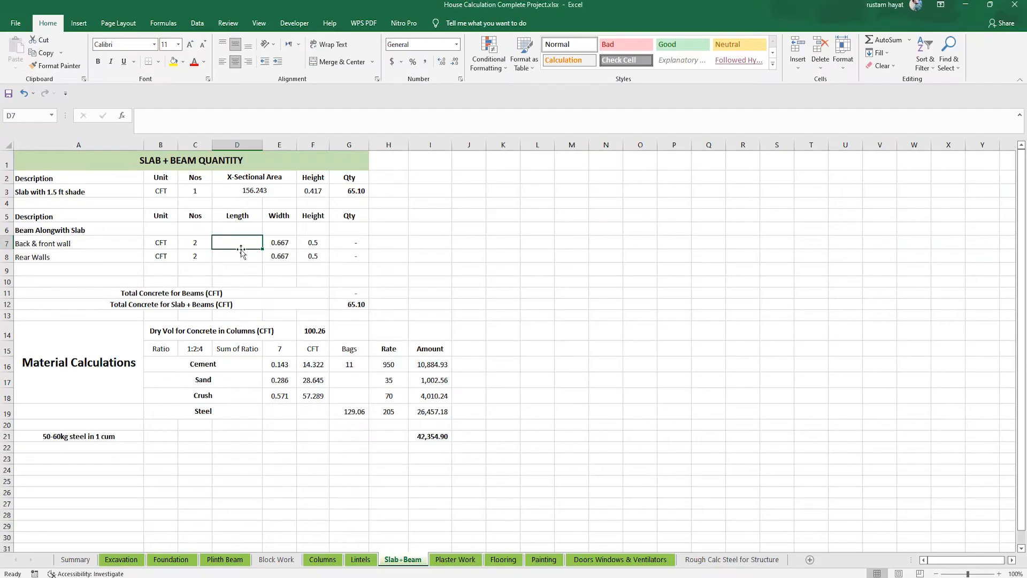
text(10)
key(Return)
- Check the side wall dimension in the AutoCAD plan and set the Rear Walls beam length to 11.5 in Excel
key(alt+Tab)
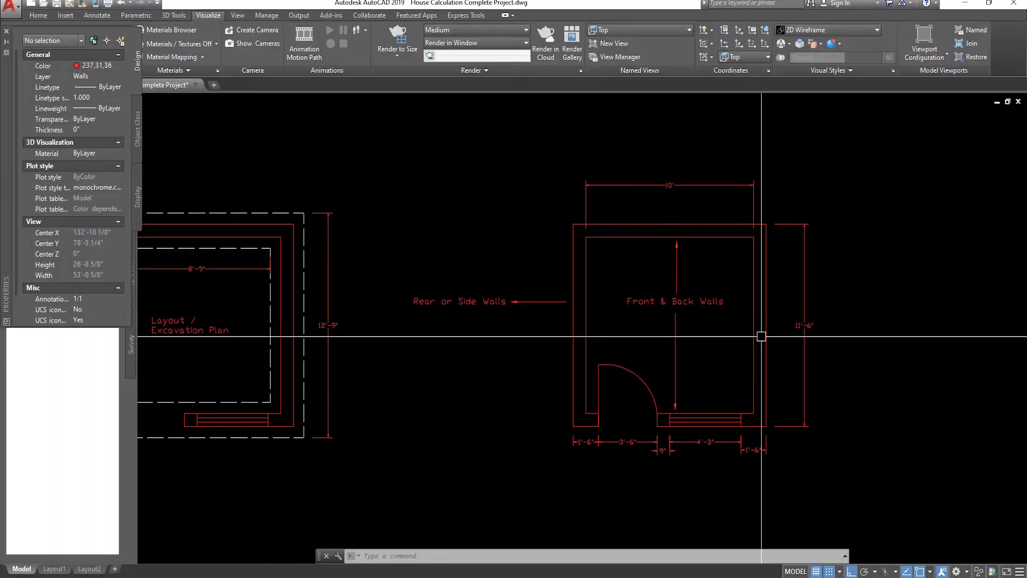
scroll(819, 341, up, 2)
key(alt+Tab)
text(11)
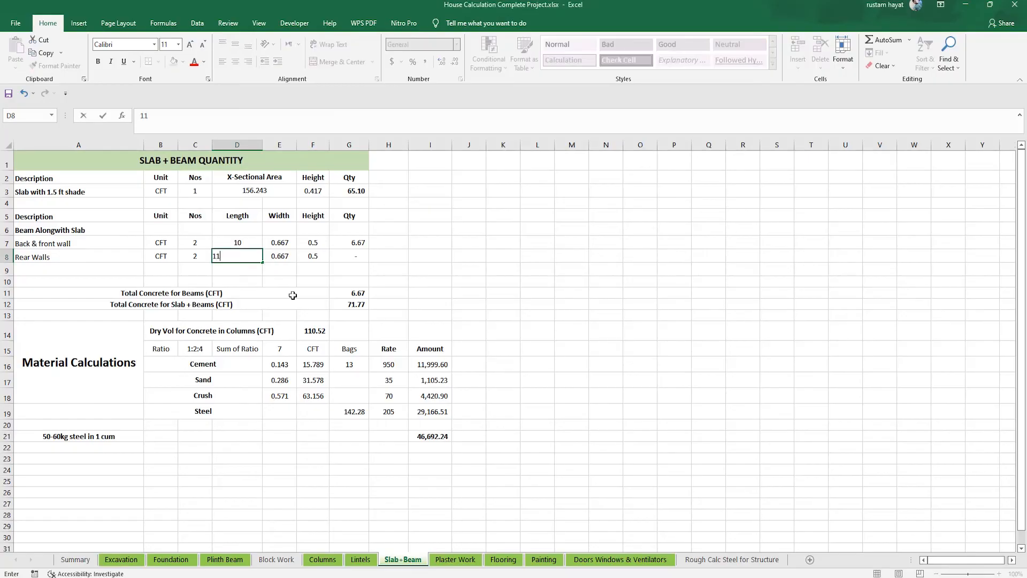
key(Return)
- Inspect the width, height and quantity of the Back & front wall beam and the formulas for total beam and slab + beam concrete
click(289, 242)
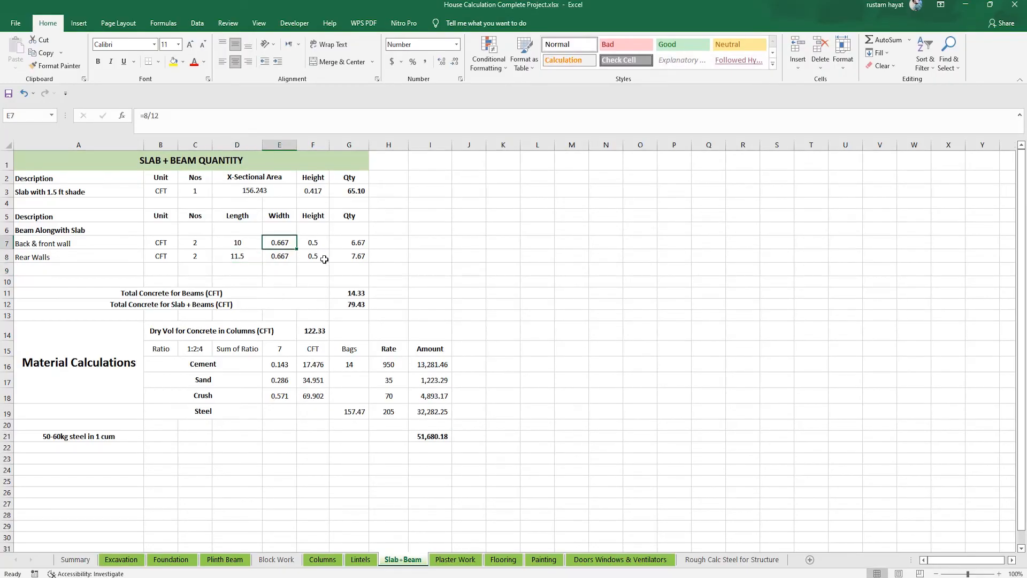
key(Right)
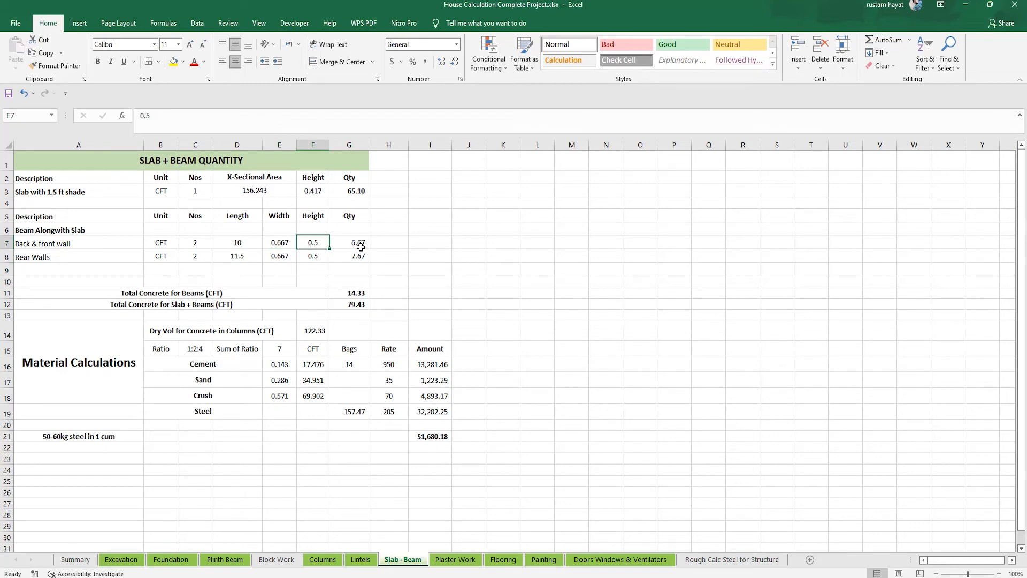
click(363, 242)
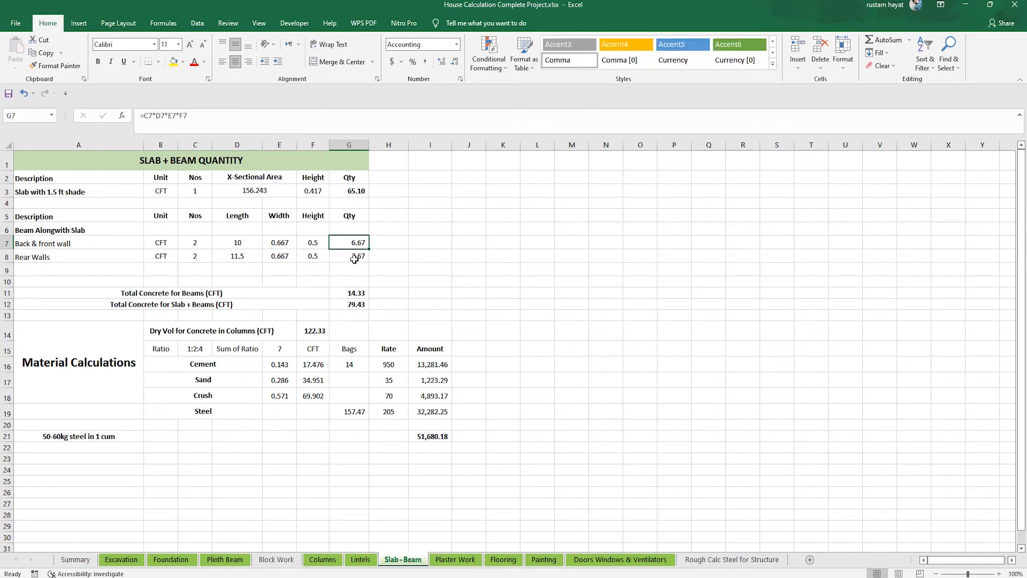
double_click(356, 292)
key(Return)
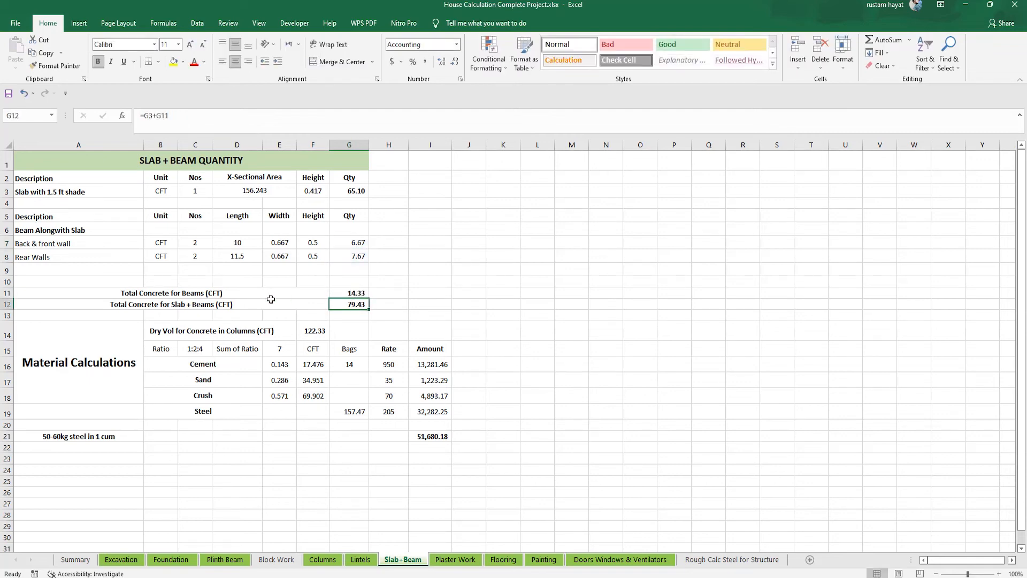
double_click(356, 305)
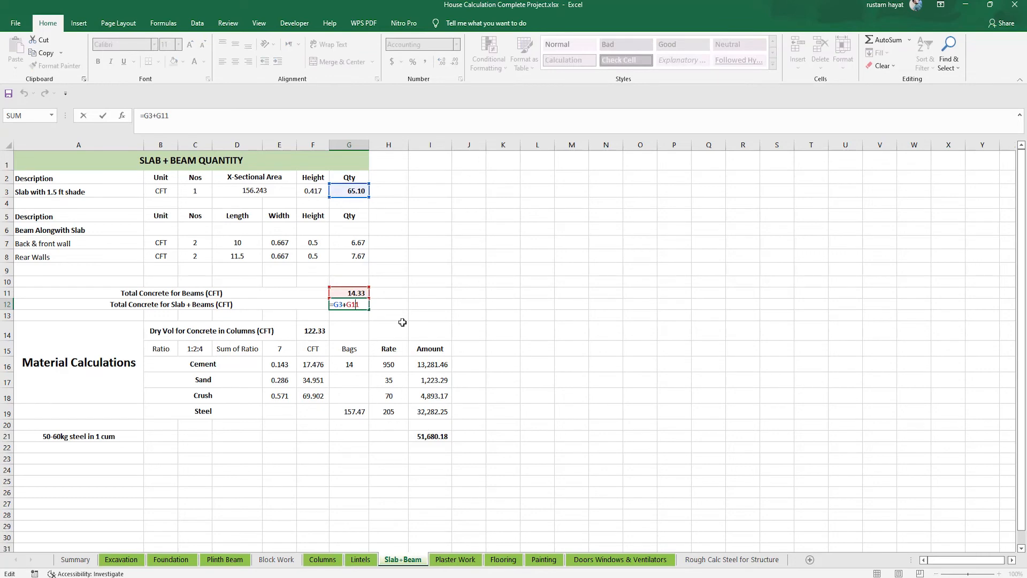
key(Return)
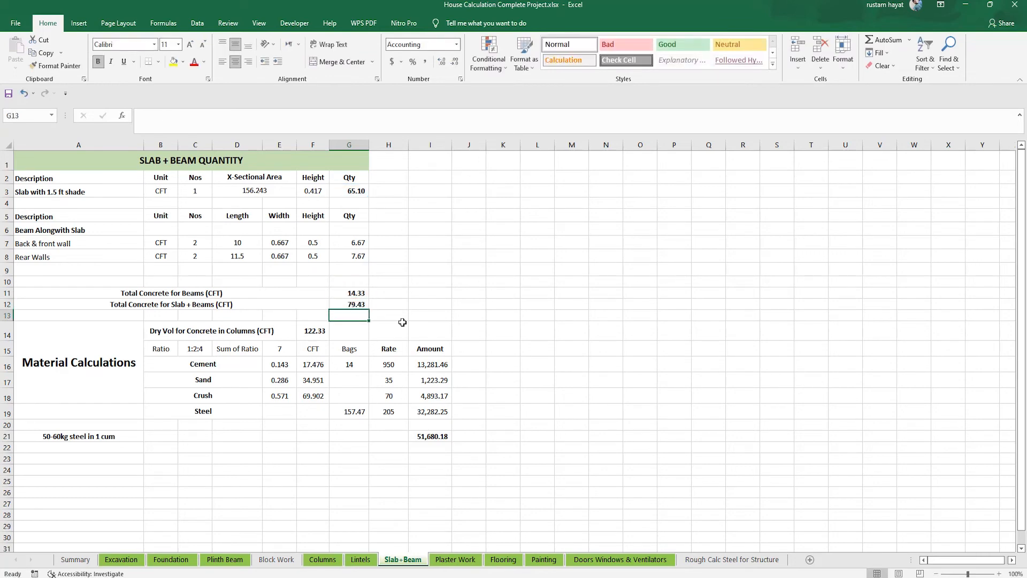
click(355, 303)
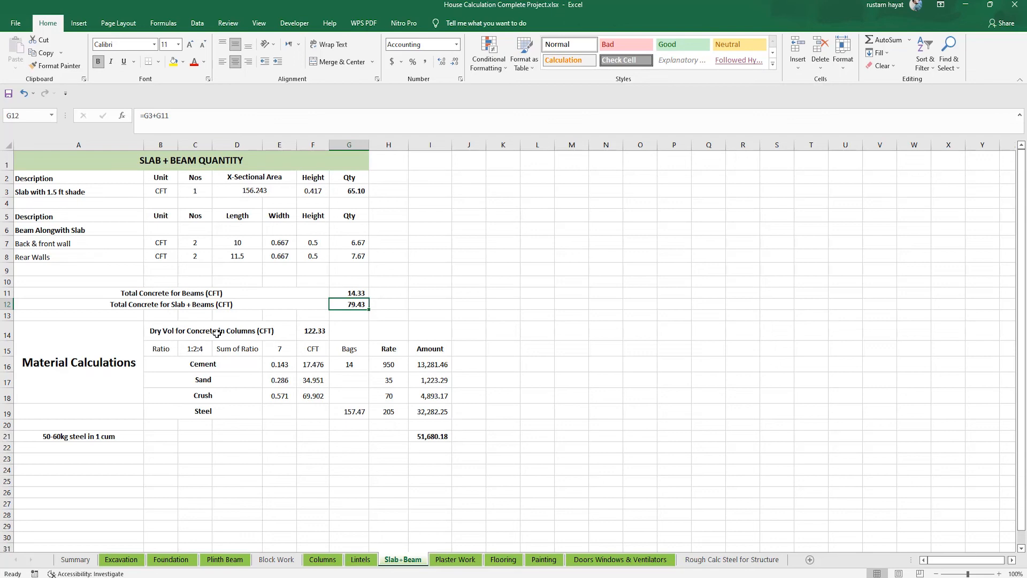
- Review the 1:2:4 concrete mix ratio, its sum, and the cement and sand fraction formulas in the material calculations
click(225, 367)
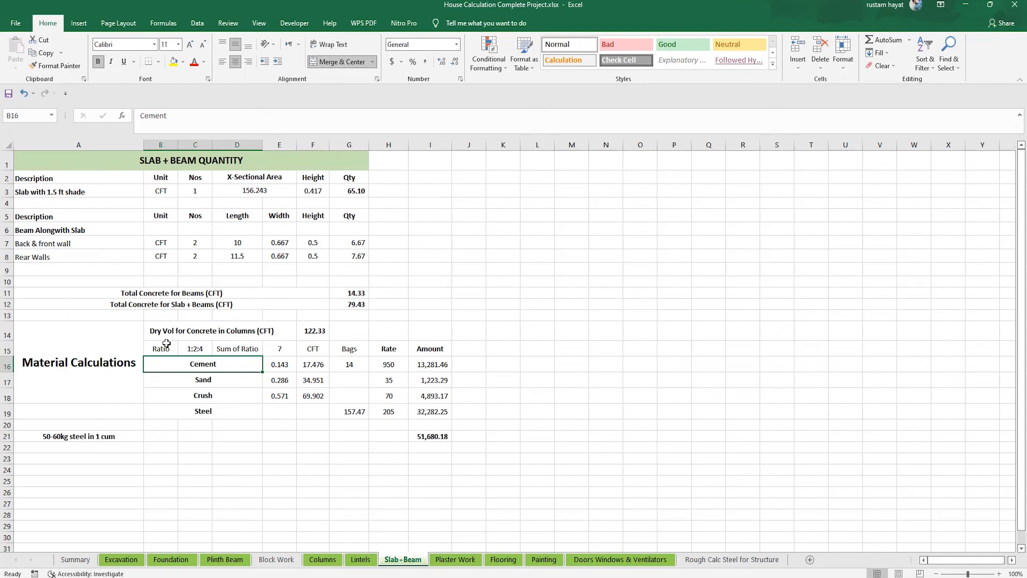
click(192, 349)
click(278, 350)
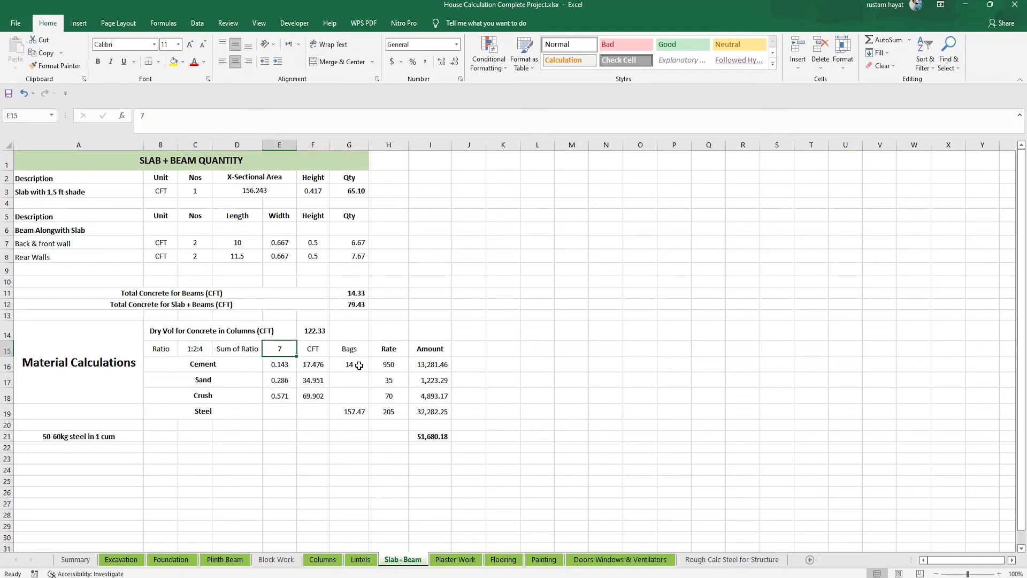
key(Down)
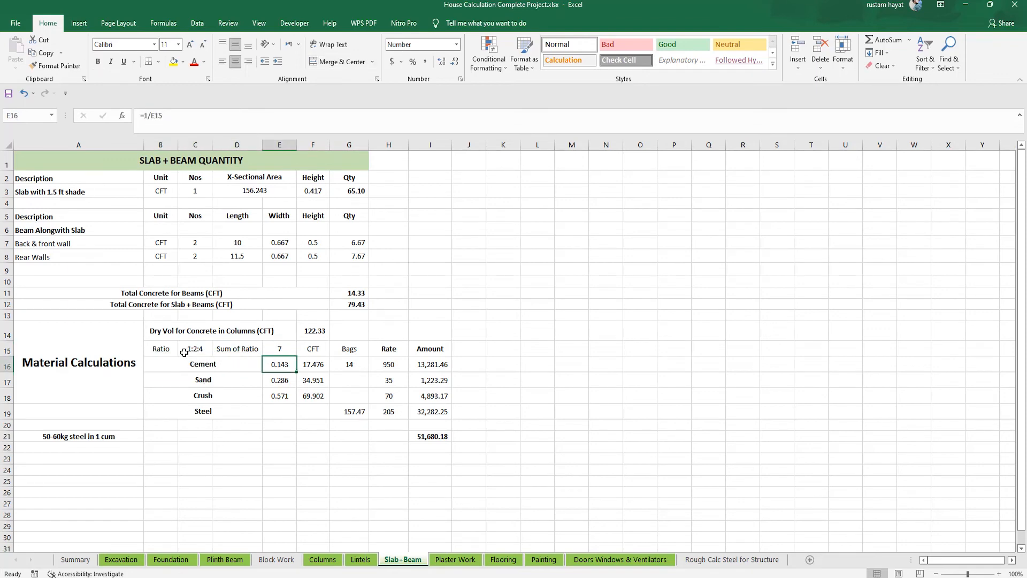
key(Down)
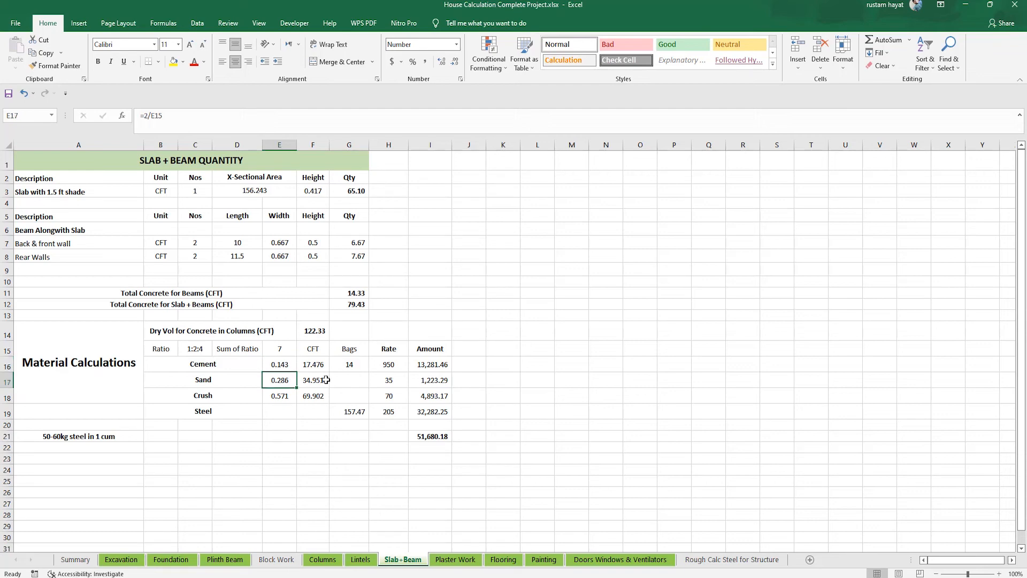
- Inspect how the cement volume and number of cement bags are calculated for the slab and beams
click(289, 366)
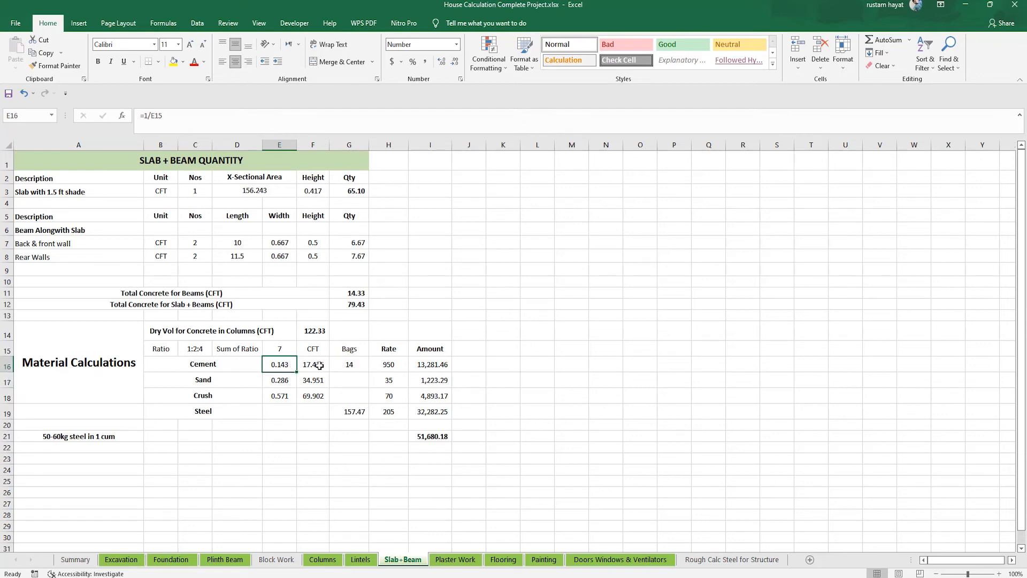
double_click(314, 366)
key(Return)
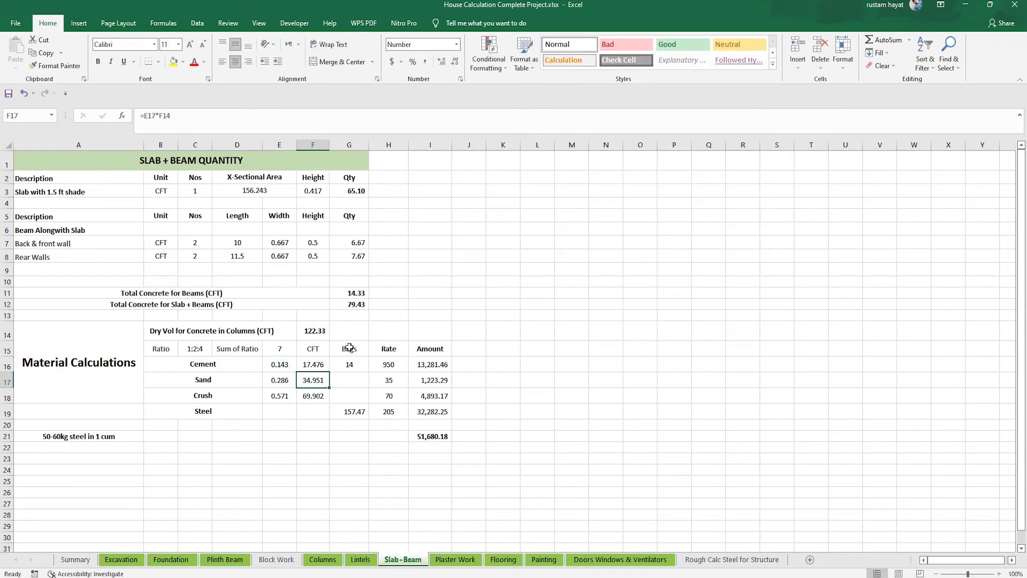
click(321, 366)
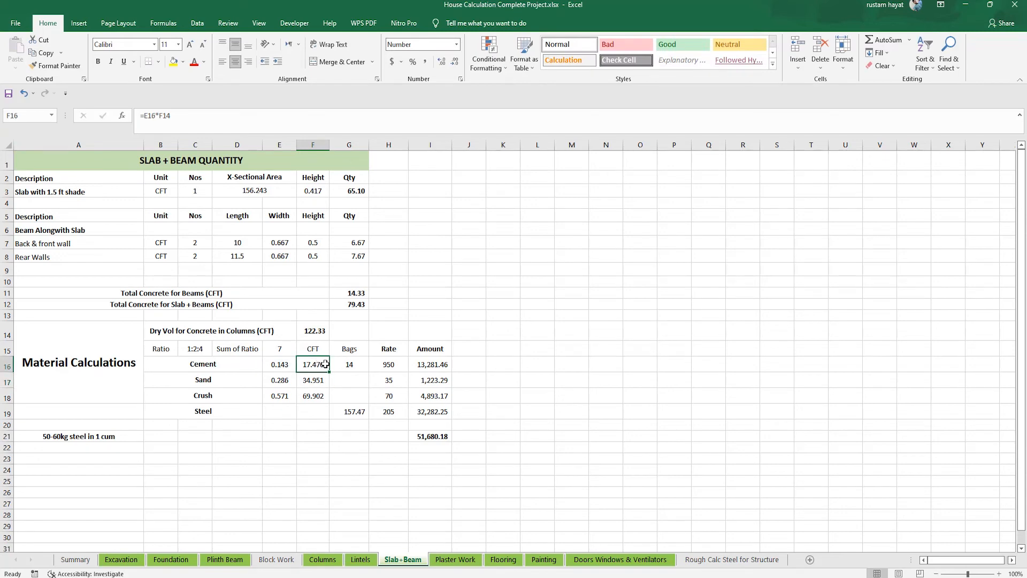
double_click(350, 366)
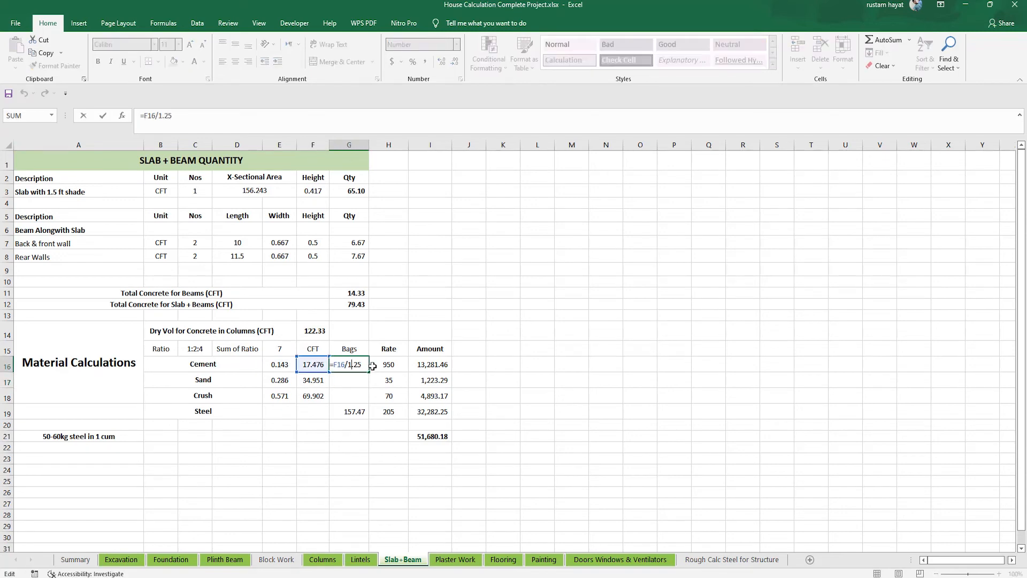
key(Return)
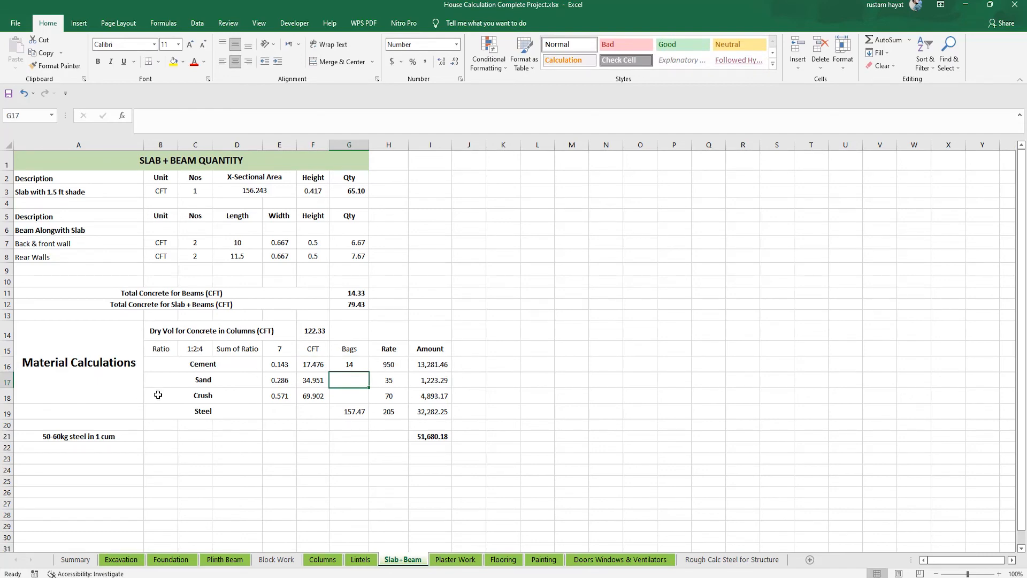
- Examine the volume, rate and amount calculations for sand and crush
click(284, 382)
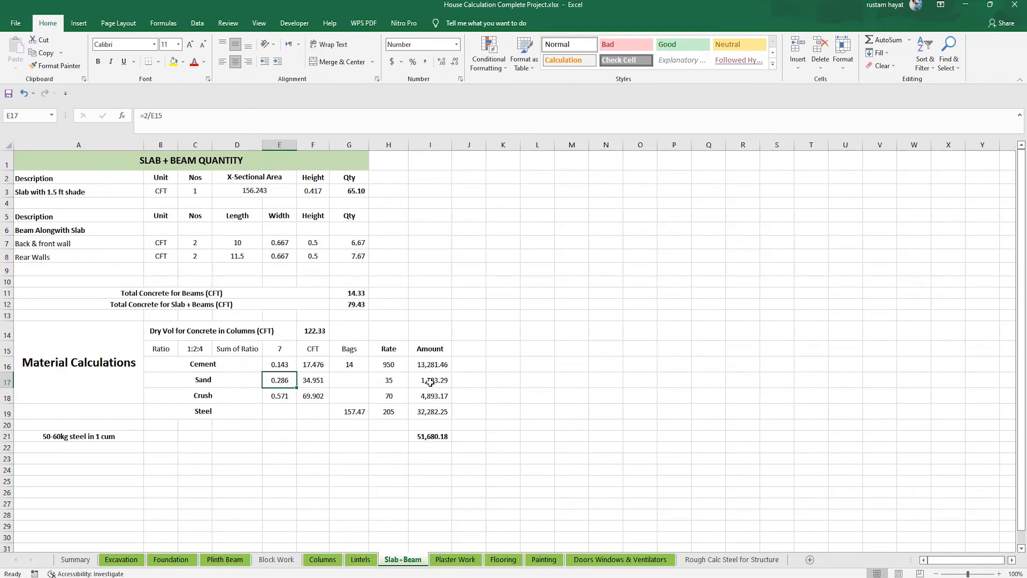
click(312, 379)
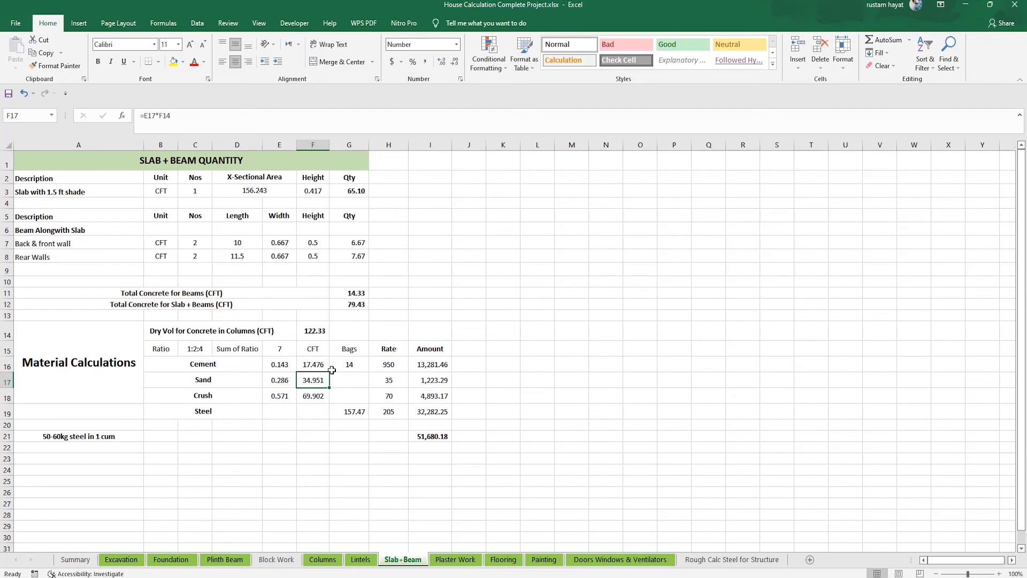
click(318, 394)
drag(393, 381, 391, 396)
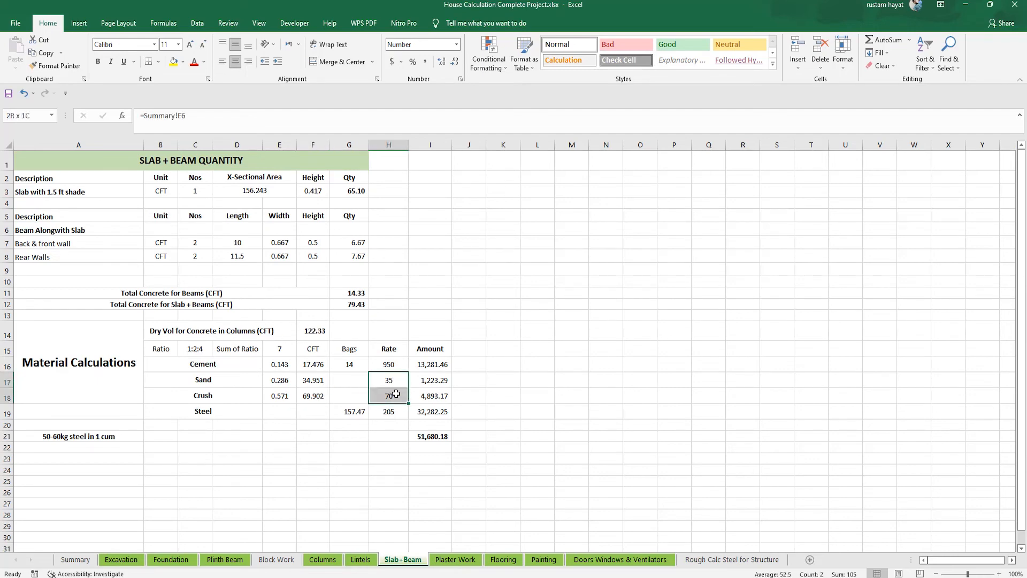
drag(449, 383, 446, 397)
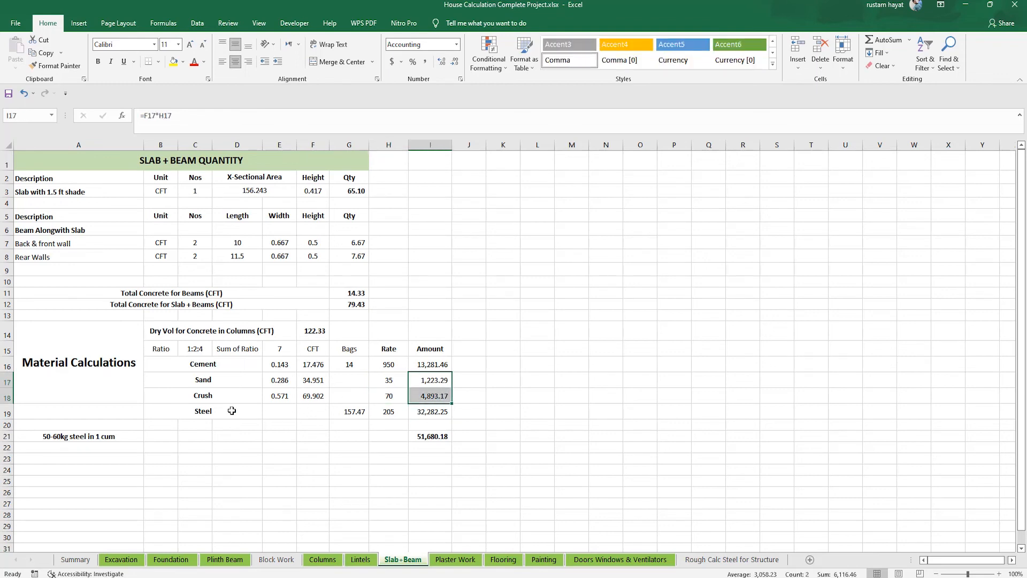
- Inspect the steel quantity, rate and amount formulas and the total material amount for the slab and beams
click(350, 411)
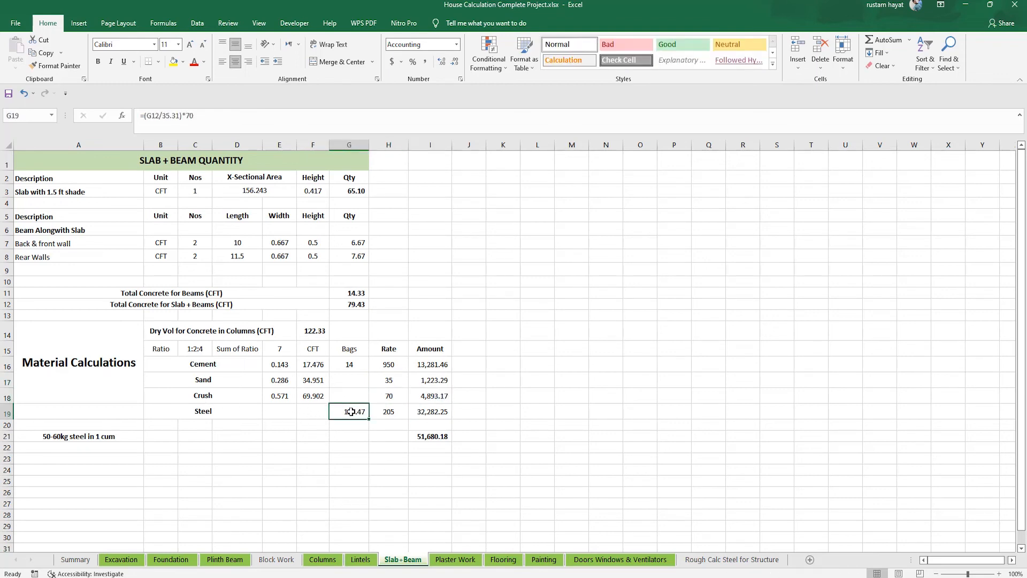
double_click(351, 412)
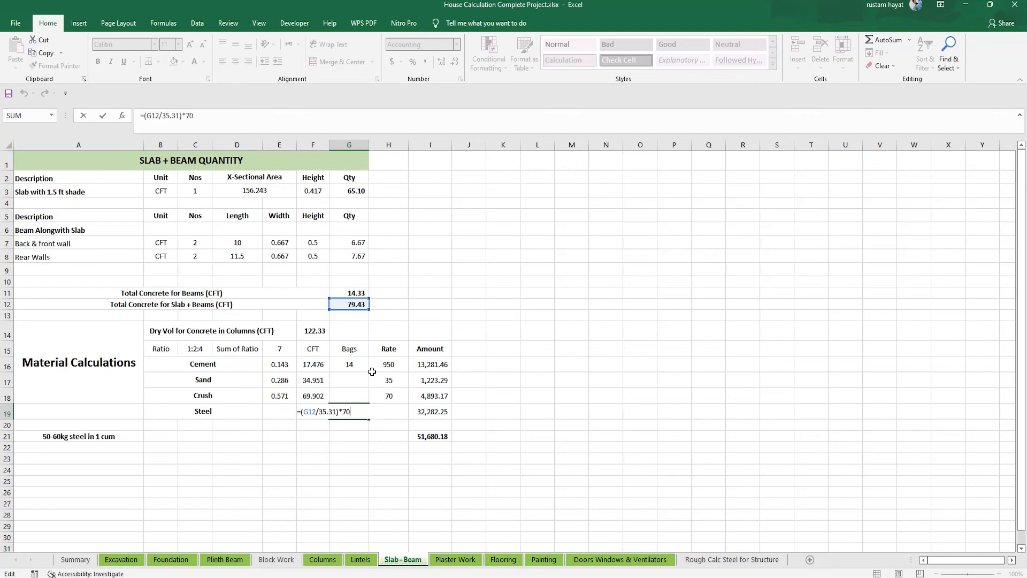
key(Return)
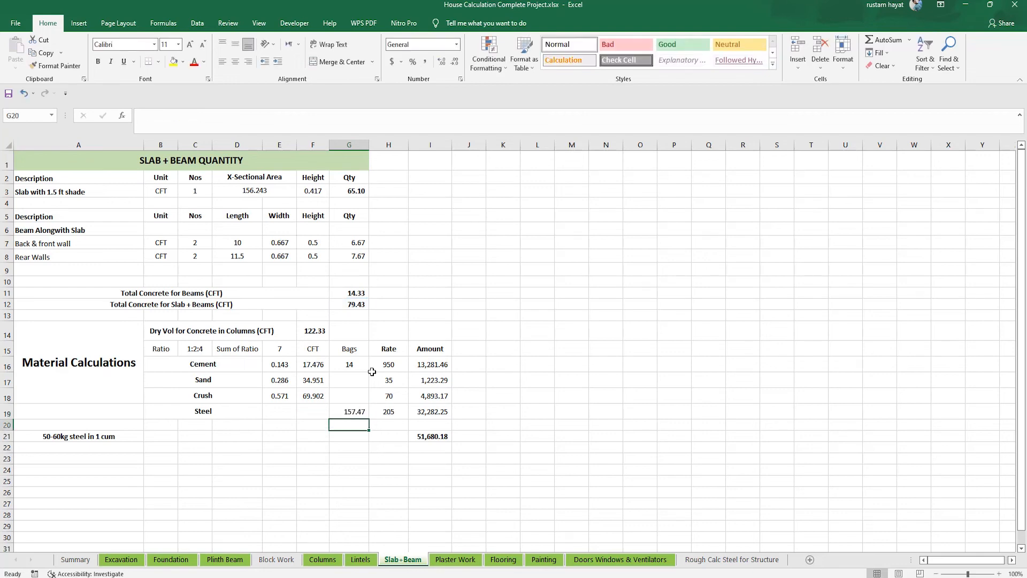
click(360, 411)
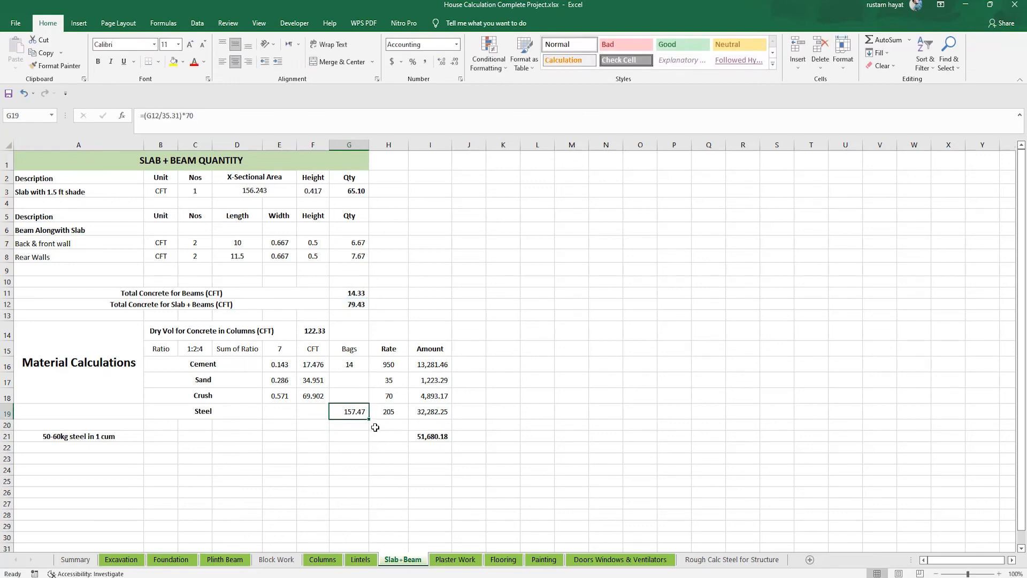
click(390, 411)
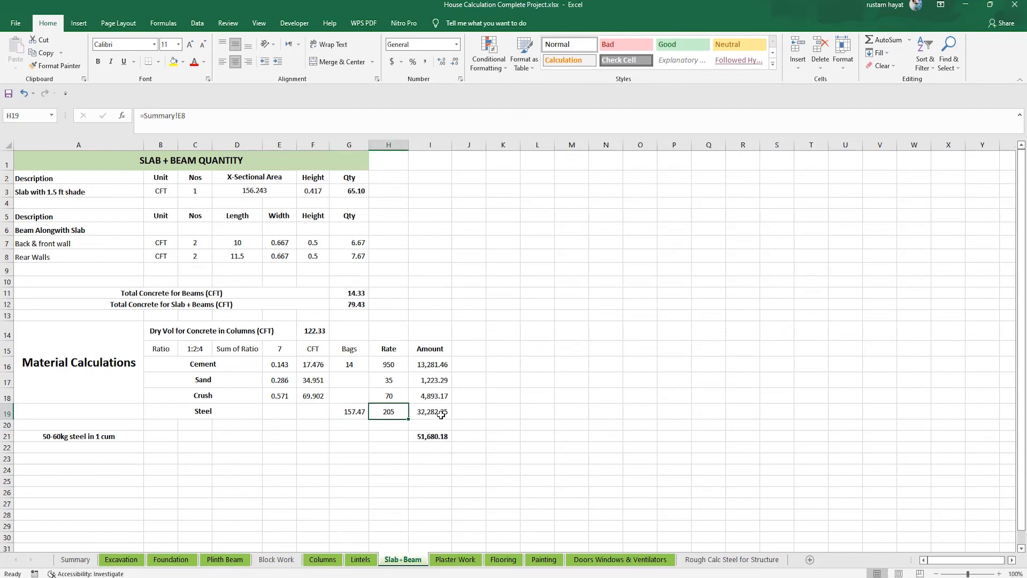
click(447, 415)
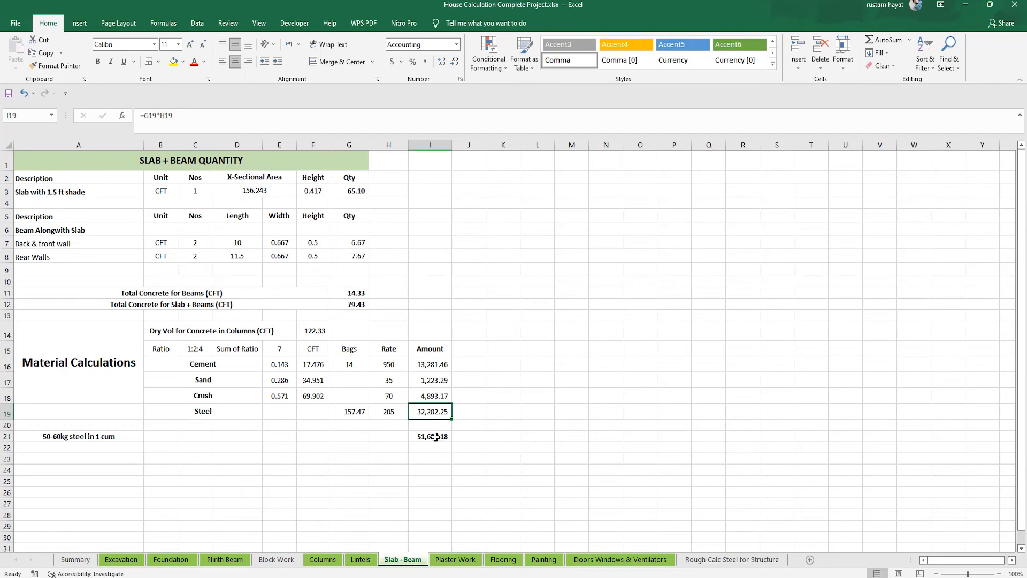
double_click(432, 436)
key(Return)
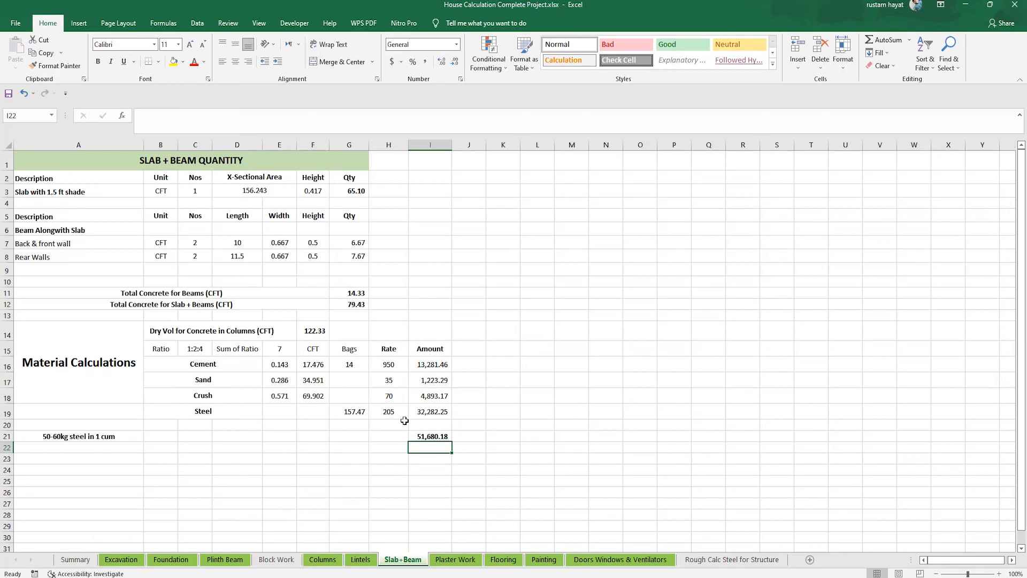
- On the Block Work sheet, make the column, lintel and beam deductions negative: =-Columns!G3, =-Lintels!G23 and =-'Slab+Beam'!G11
click(275, 560)
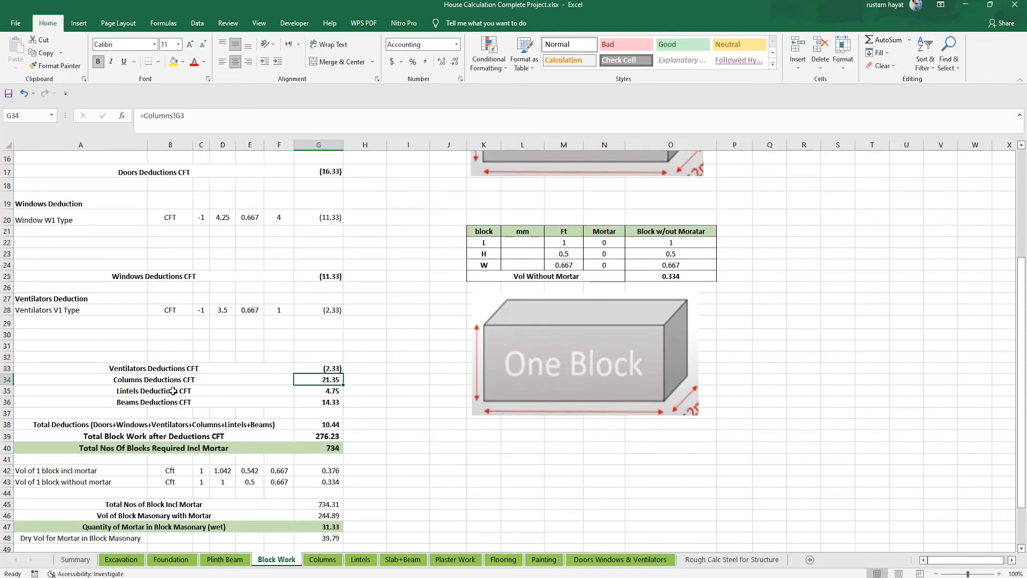
double_click(308, 379)
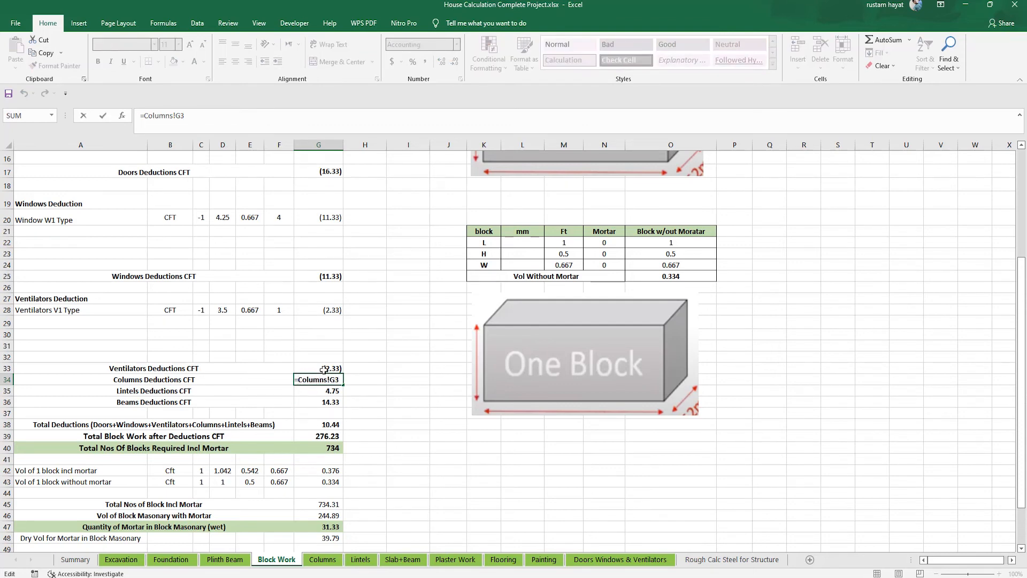
key(Return)
double_click(317, 391)
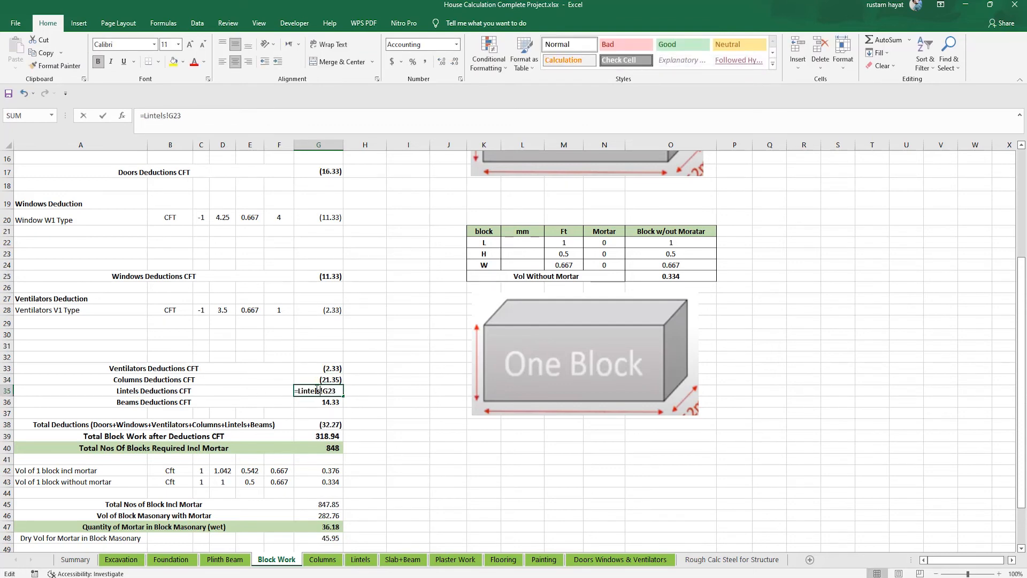
key(Return)
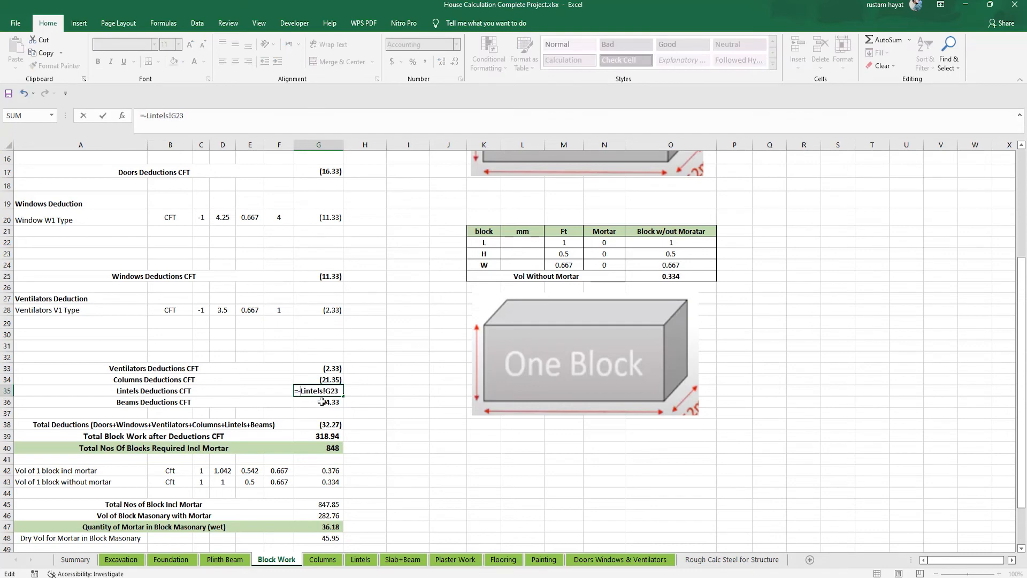
double_click(319, 400)
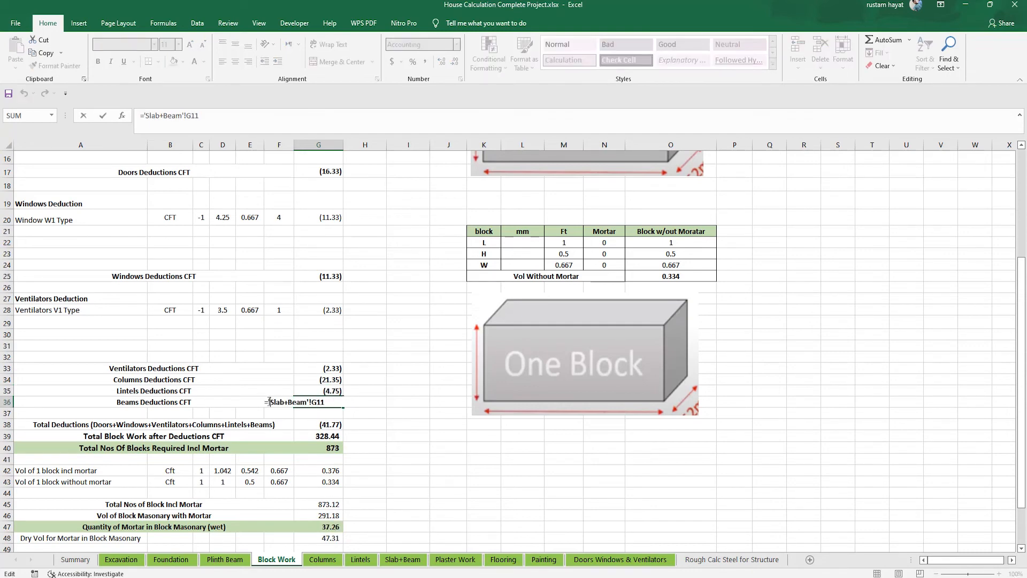
key(Return)
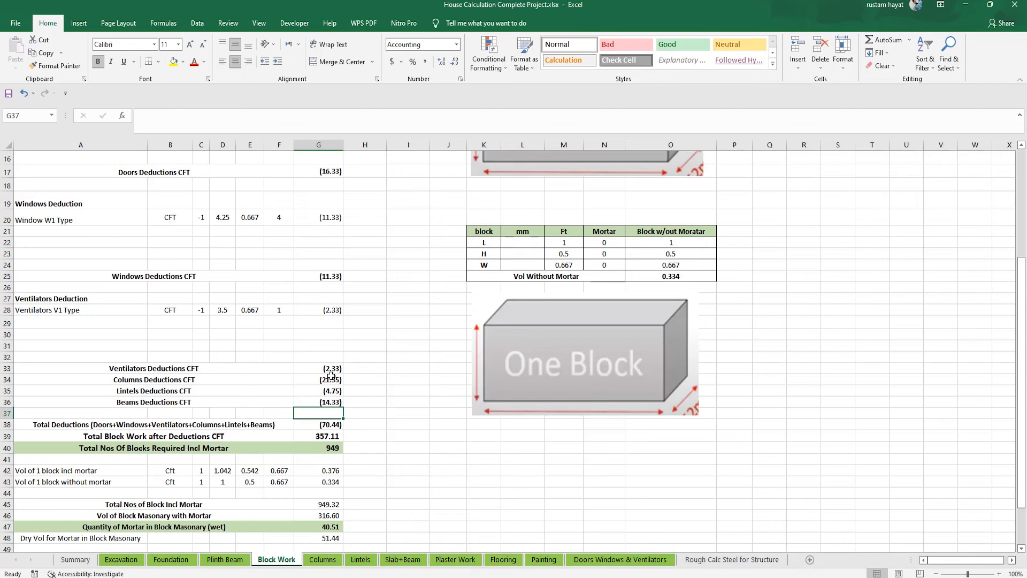
- Check the cells summed in the Total Deductions formula and make Total Block Work after Deductions =G10+G38
double_click(329, 423)
scroll(401, 412, up, 5)
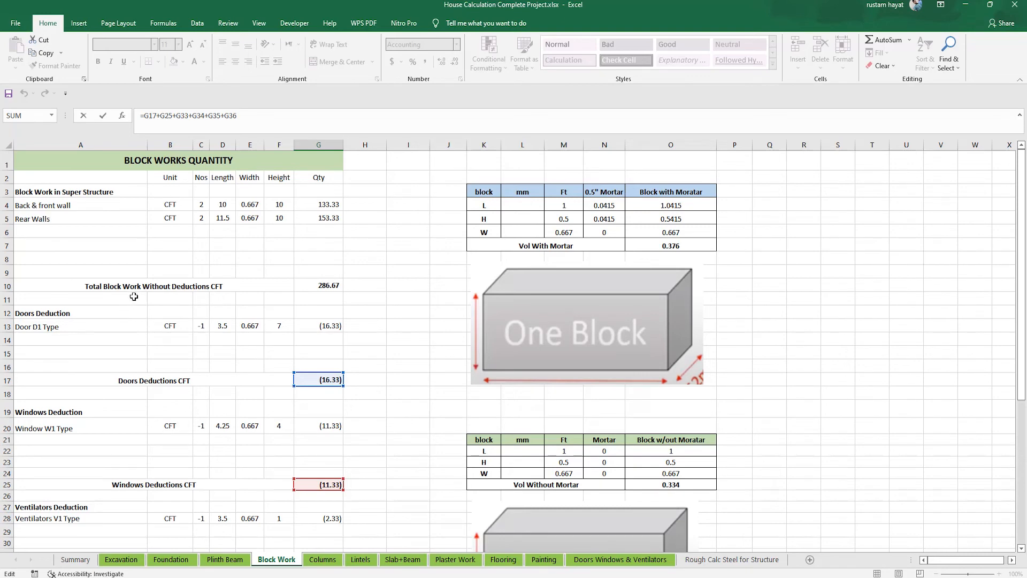
scroll(134, 296, down, 3)
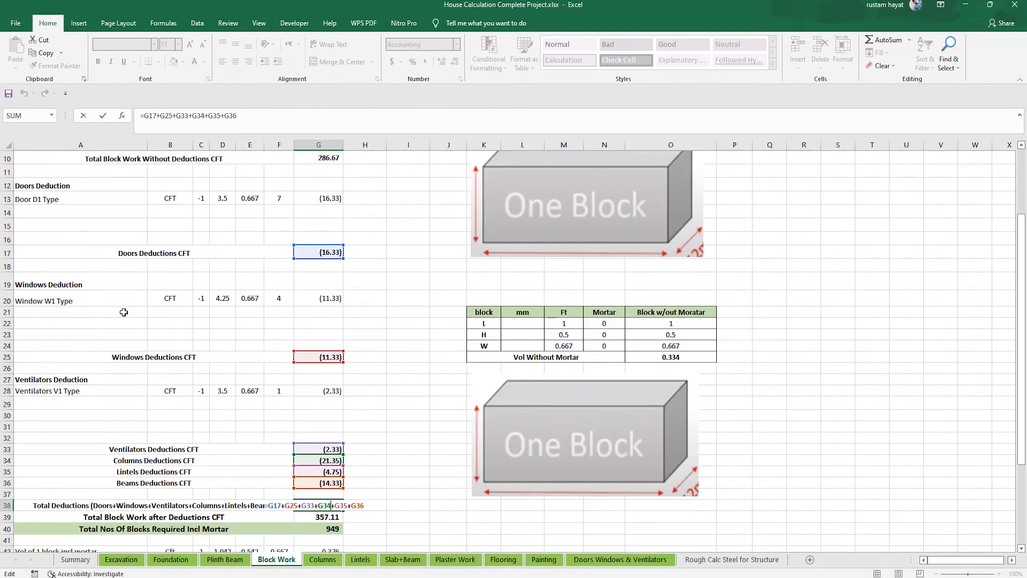
scroll(107, 362, down, 2)
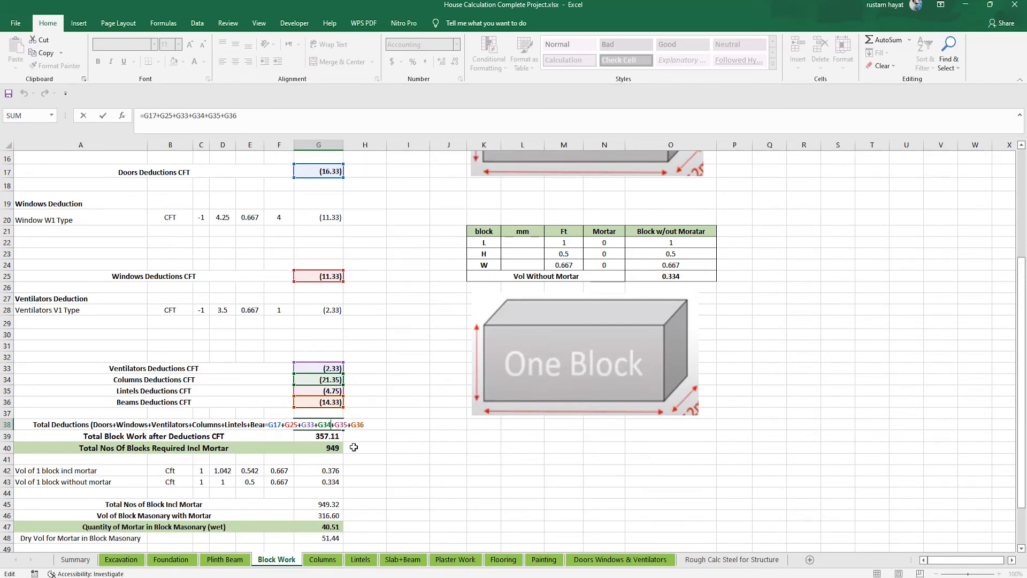
key(Return)
key(Up)
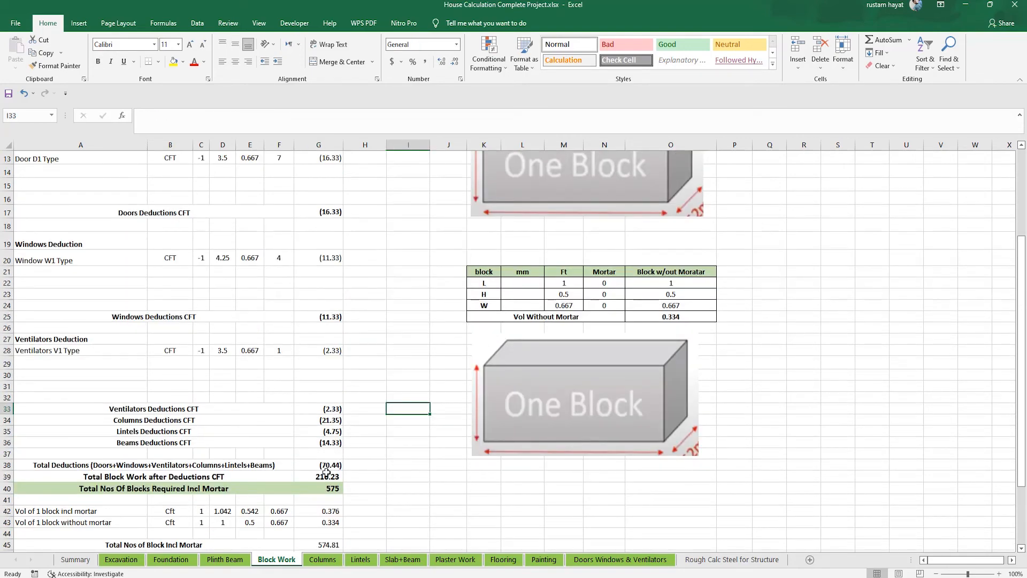
- Compare the total block work without deductions with the formula for total block work after deductions
scroll(305, 458, up, 1)
scroll(305, 455, up, 1)
scroll(313, 458, down, 1)
scroll(313, 458, up, 4)
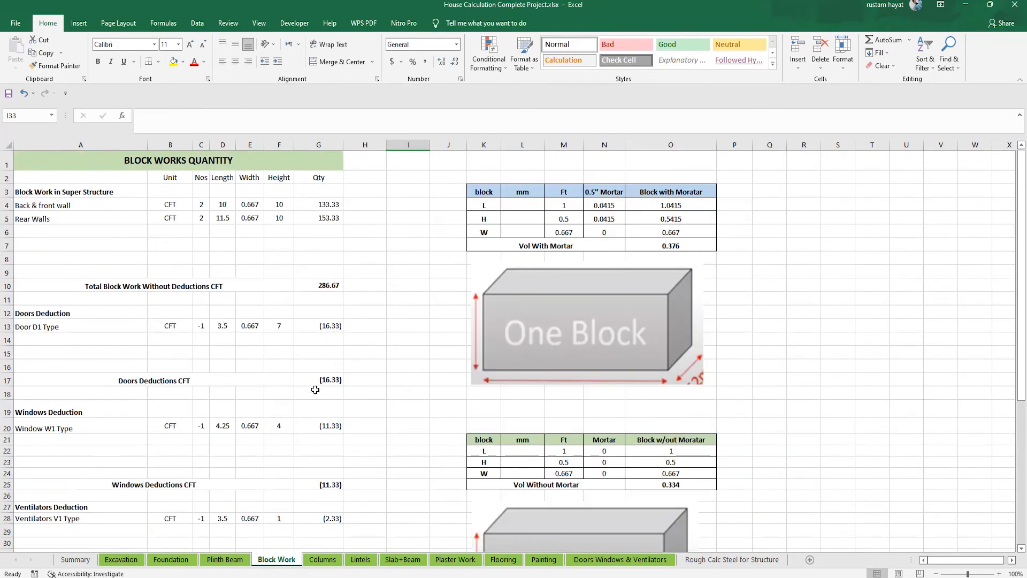
click(332, 286)
scroll(333, 291, down, 4)
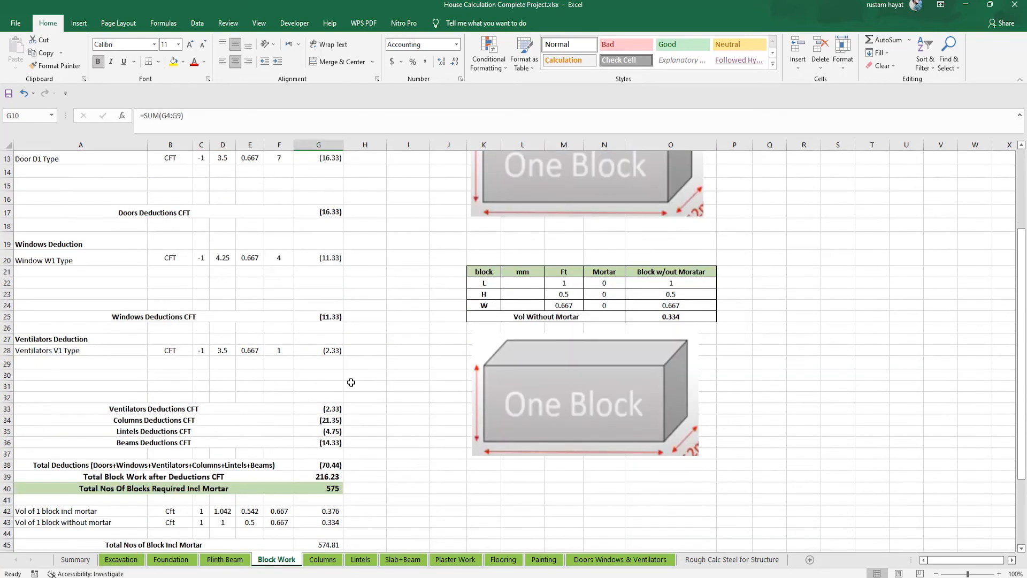
click(336, 477)
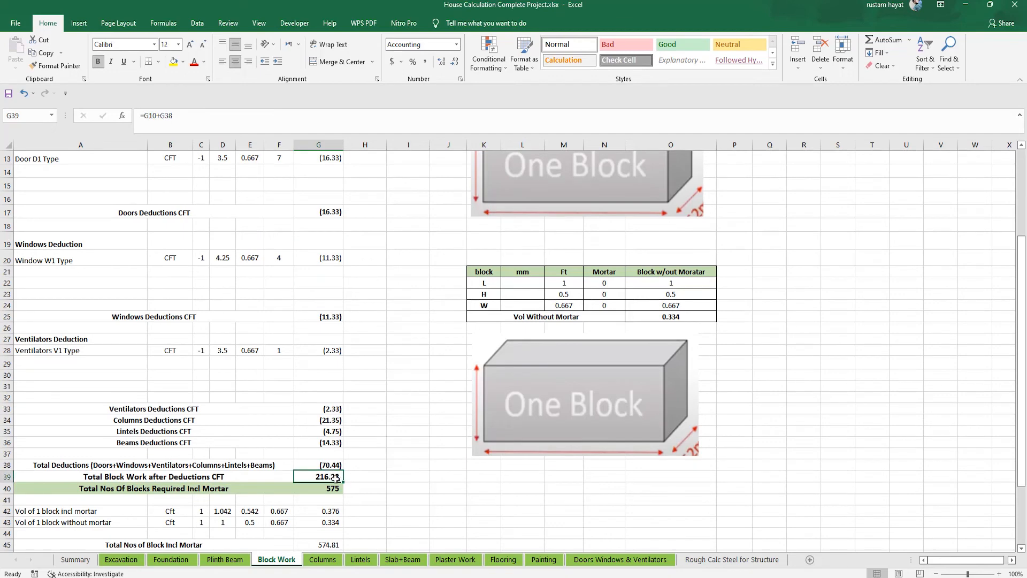
double_click(335, 476)
key(Escape)
- Examine the formula for the total number of blocks and the volume and length of one block including mortar
double_click(322, 488)
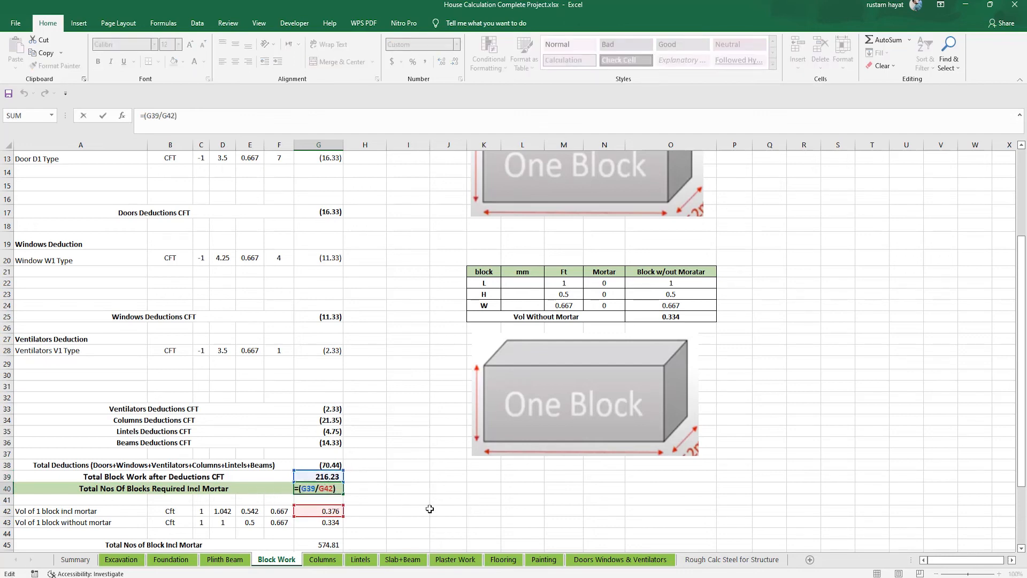
key(Return)
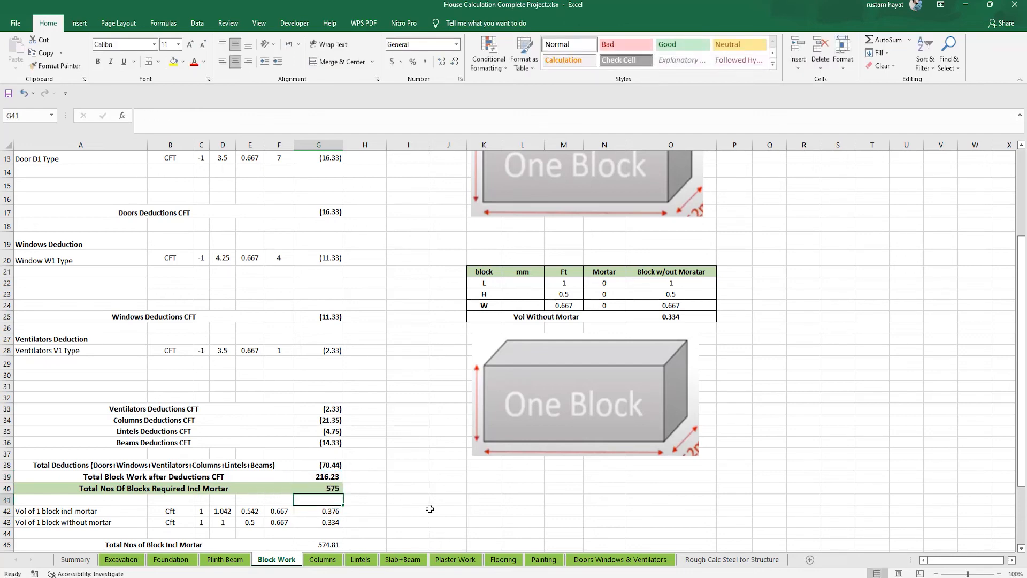
click(332, 489)
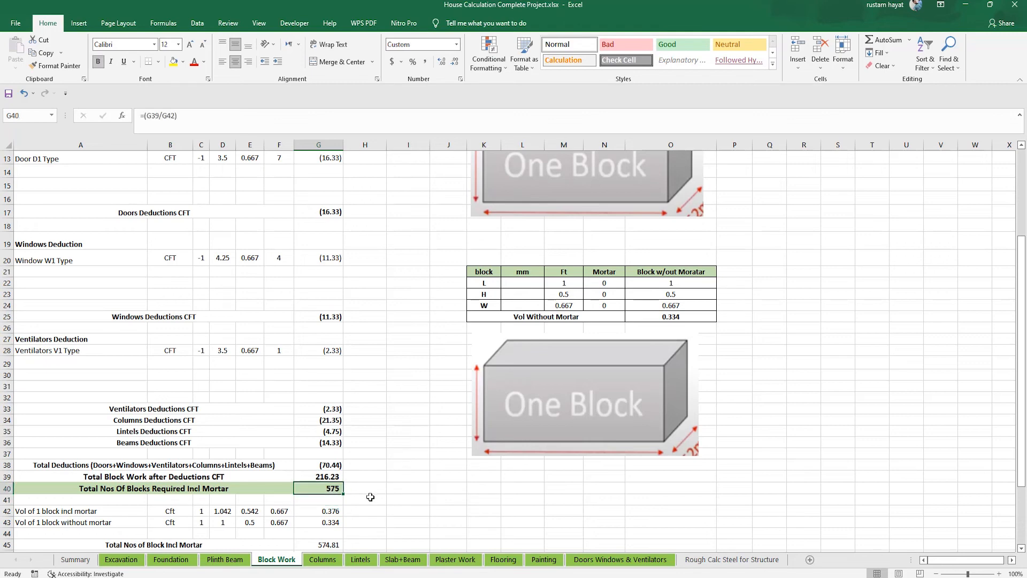
click(332, 510)
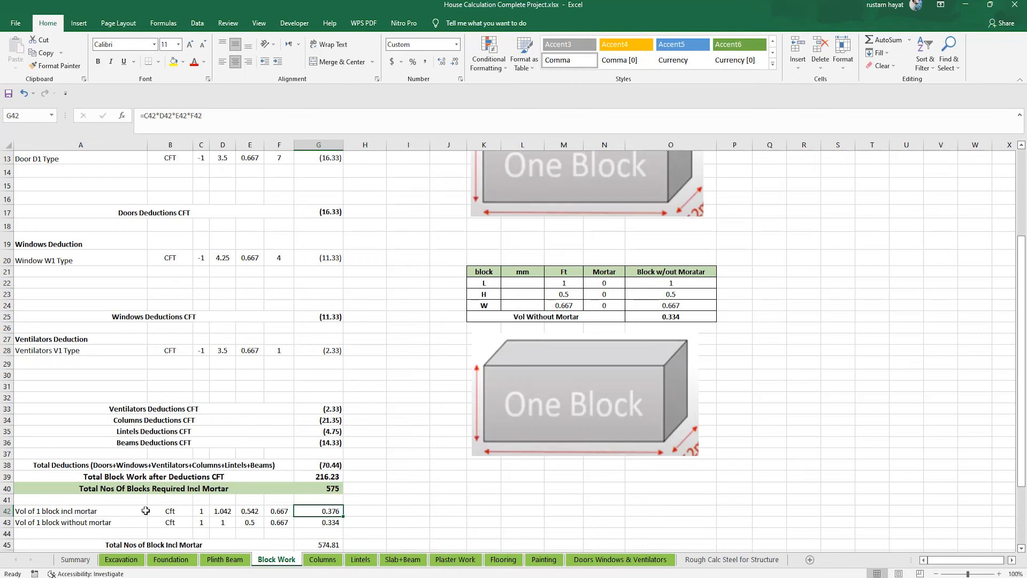
click(219, 511)
- Review the length, height and width in feet of one block in the with-mortar table
scroll(497, 293, up, 4)
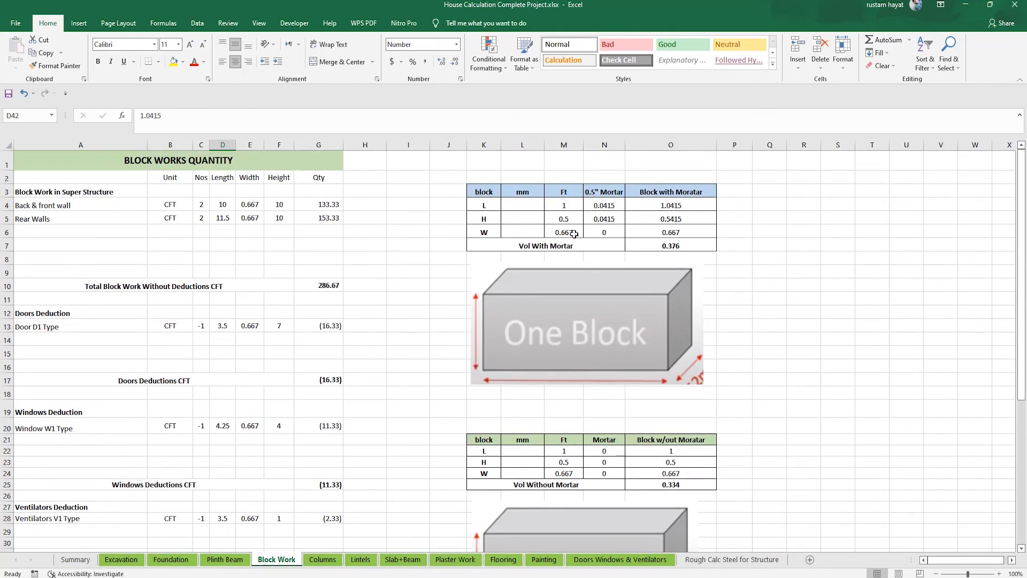
click(569, 205)
click(489, 220)
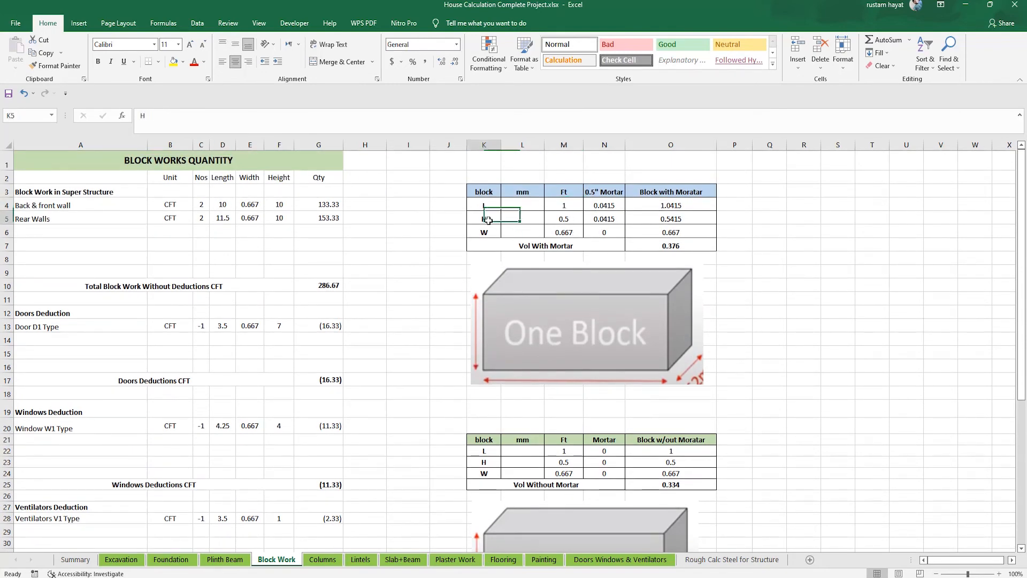
click(575, 219)
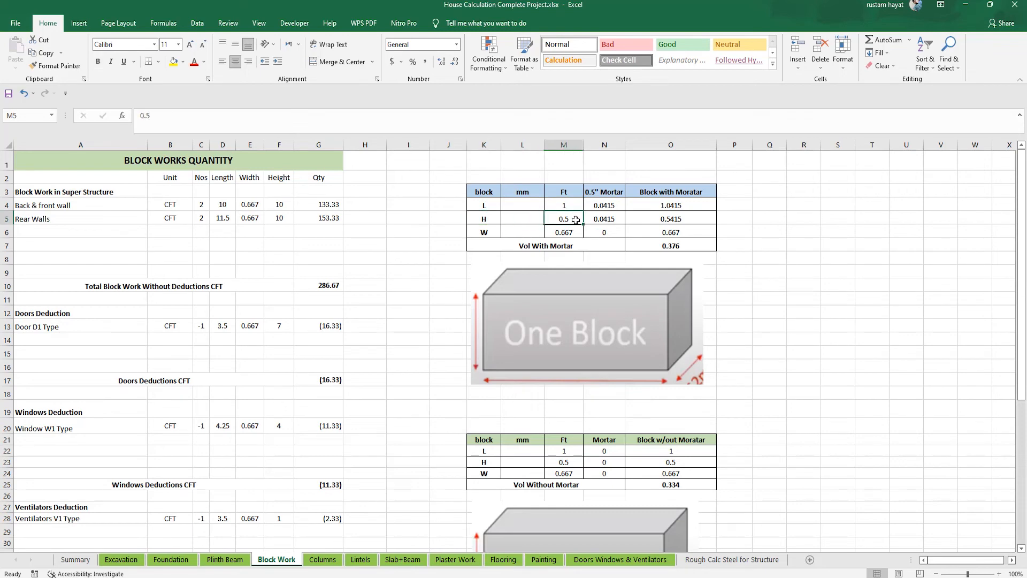
click(488, 230)
click(569, 232)
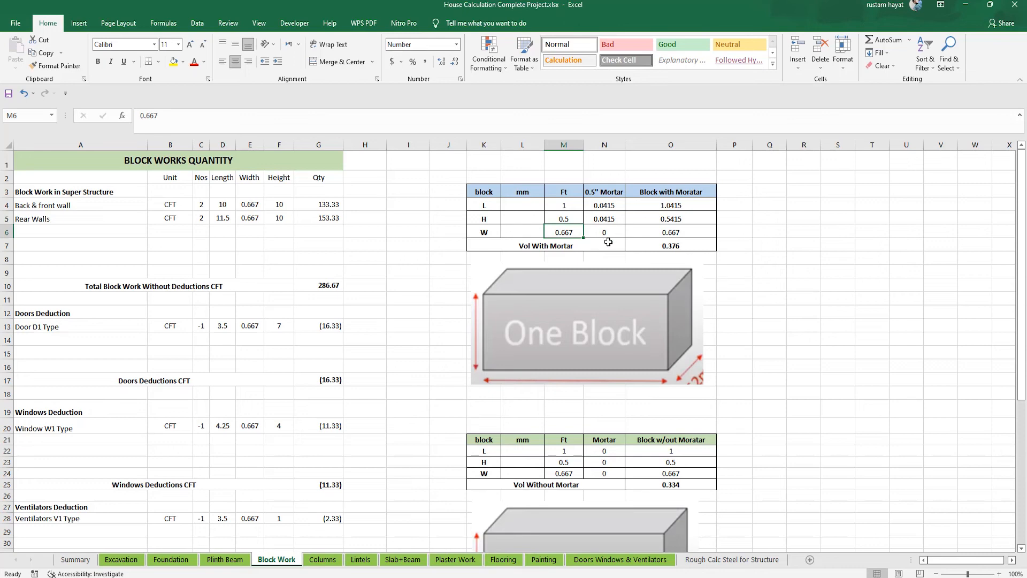
- Inspect the 0.5" mortar allowance, the block length with mortar and the block volume formula with mortar
click(617, 208)
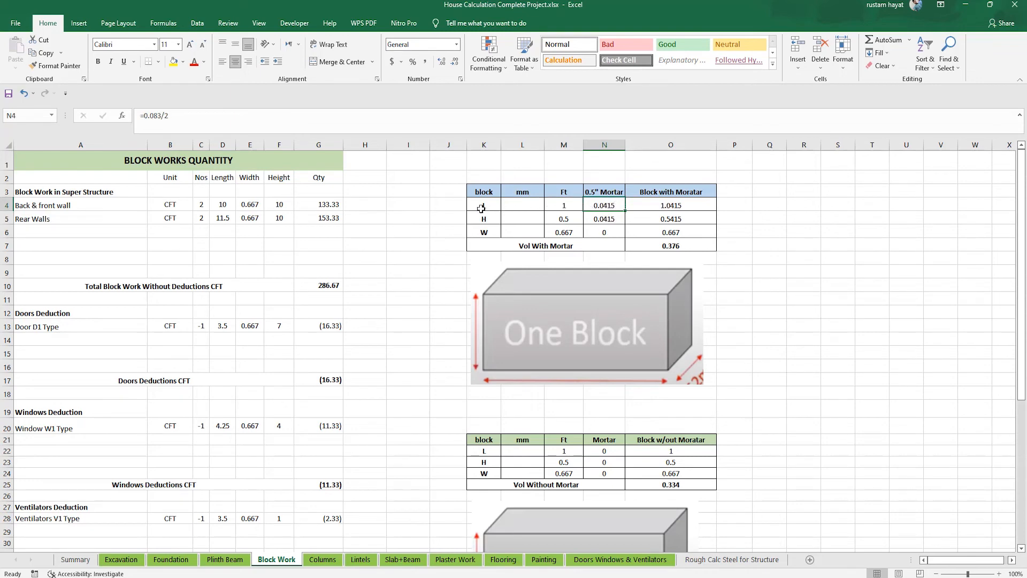
click(658, 202)
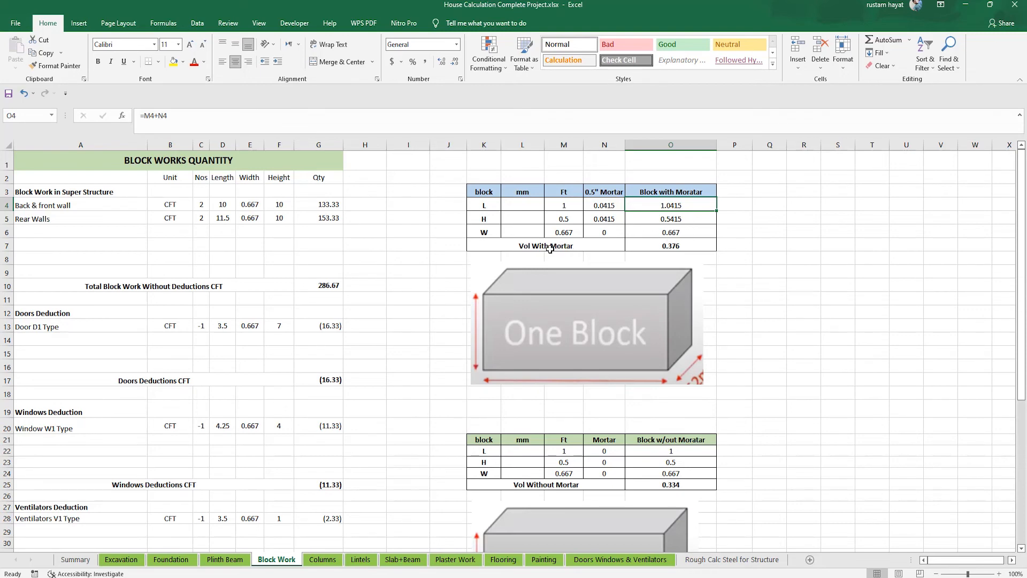
click(674, 247)
- Review the mortar values and the volume formula in the block table without mortar
scroll(675, 246, down, 3)
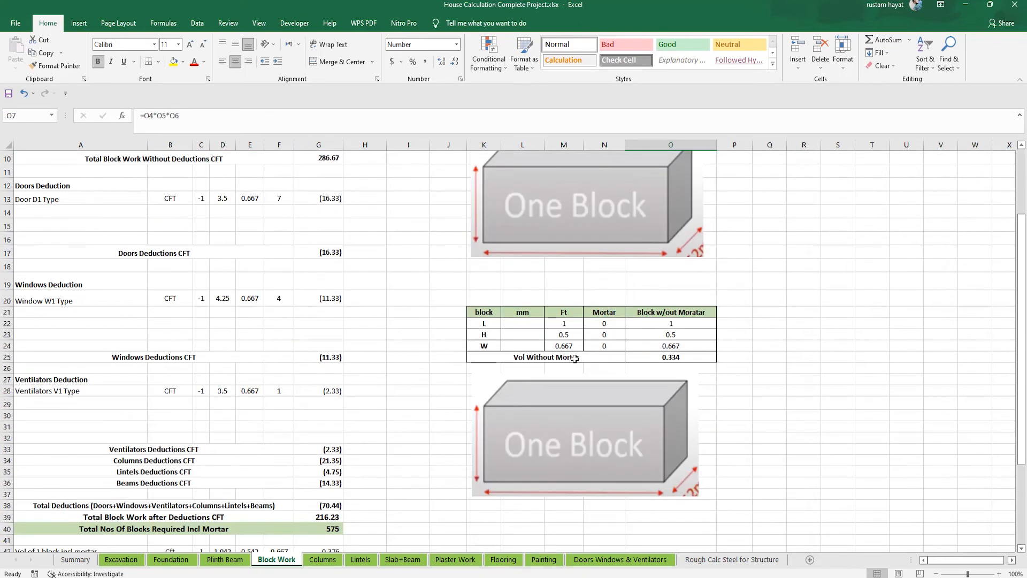
drag(604, 323, 605, 345)
click(678, 358)
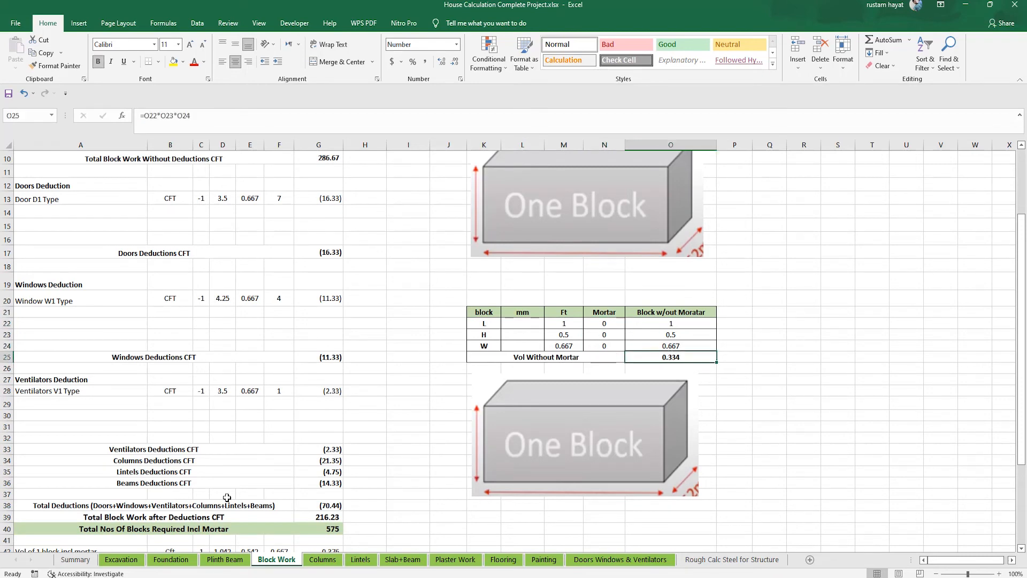
- Examine the formula that divides block work after deductions by one block's volume to get the total number of blocks
scroll(298, 407, down, 2)
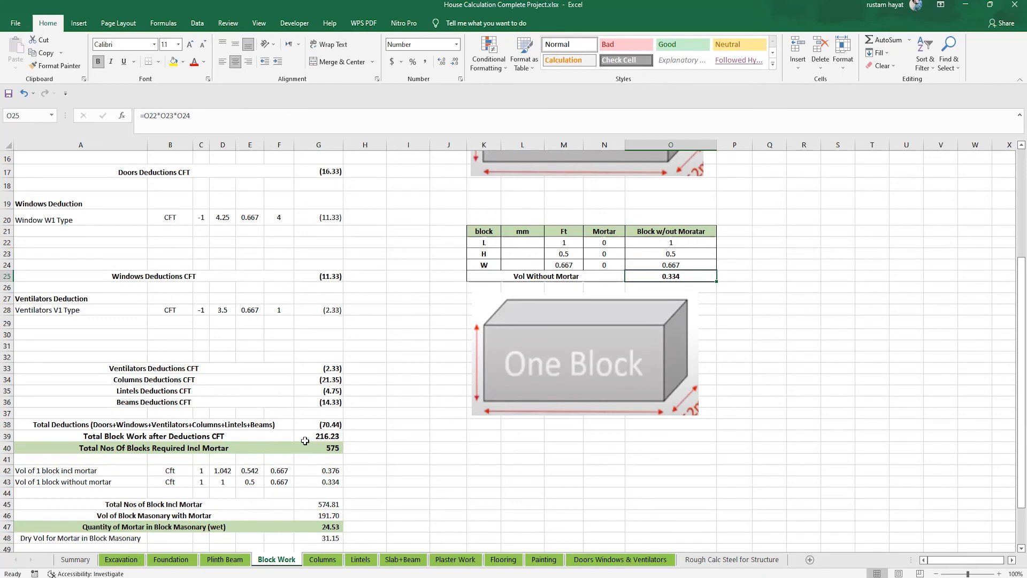
scroll(295, 460, down, 2)
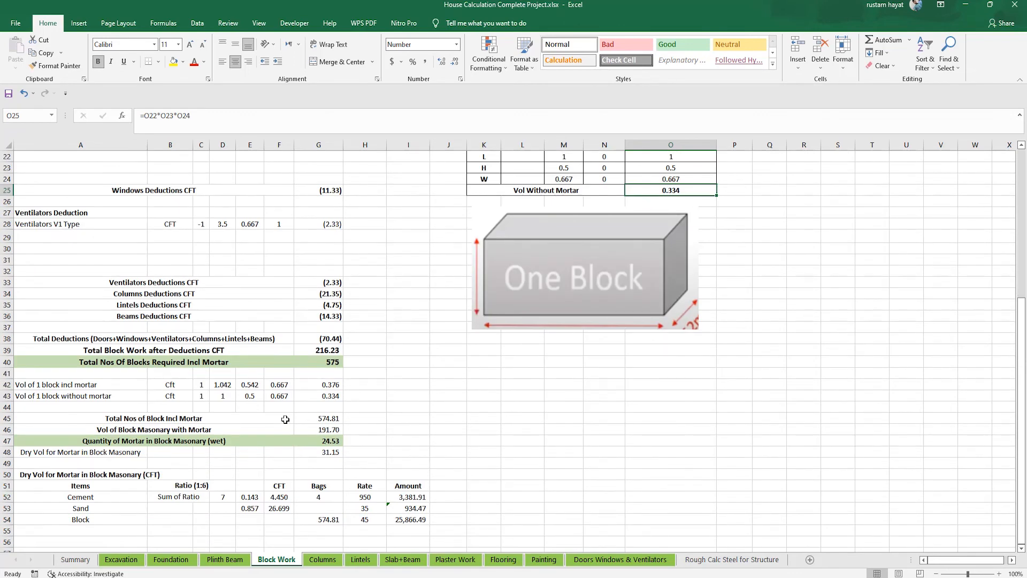
double_click(330, 363)
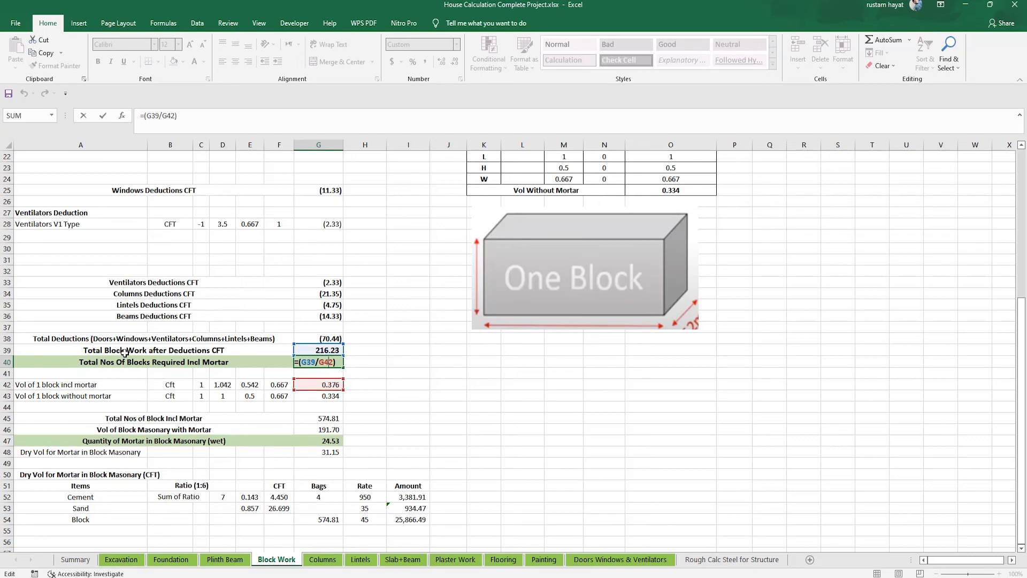
key(Return)
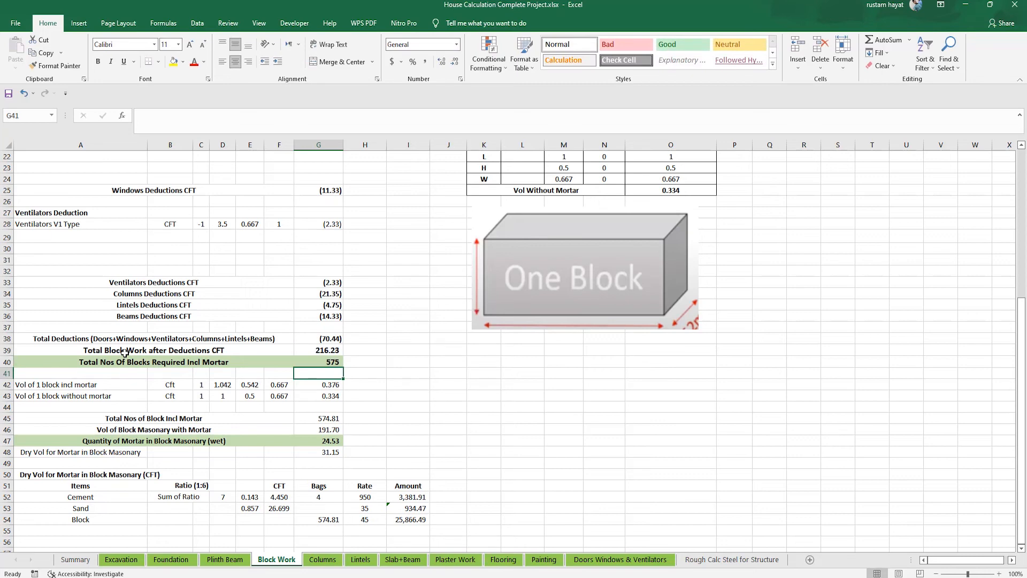
click(324, 362)
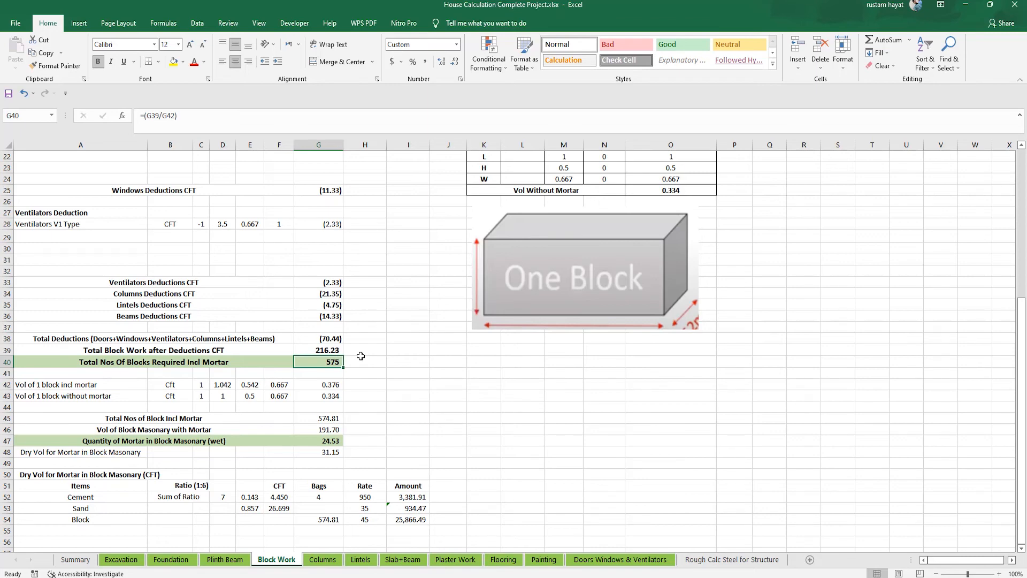
- Review the volume formulas for one block including mortar and one block without mortar below the block total
scroll(360, 356, down, 1)
click(126, 342)
click(322, 350)
click(323, 361)
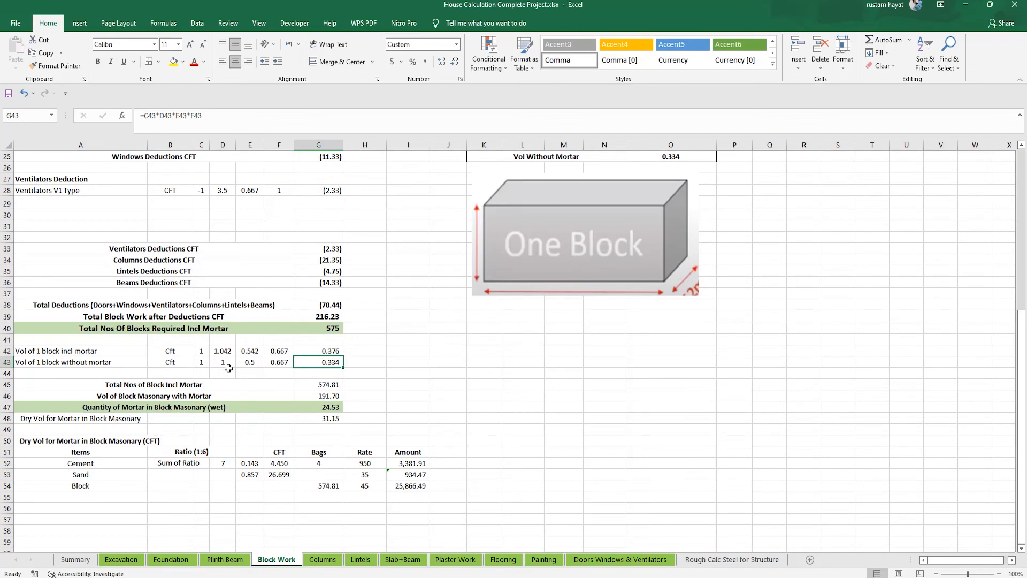
click(72, 399)
- Show the total number of blocks in G45 without decimals and relabel the row below "Vol of Block Masonary without Mortar"
click(127, 383)
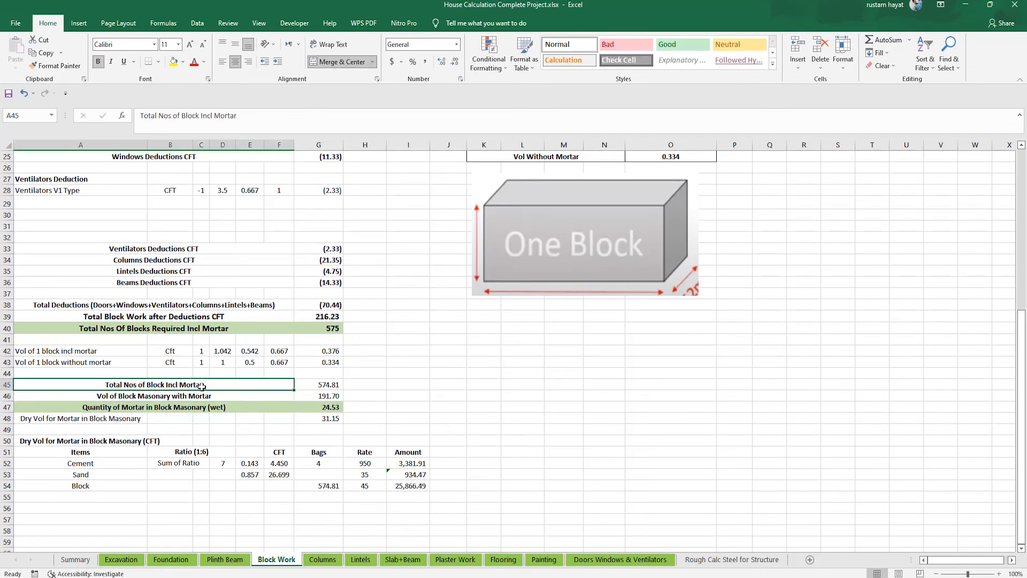
click(318, 384)
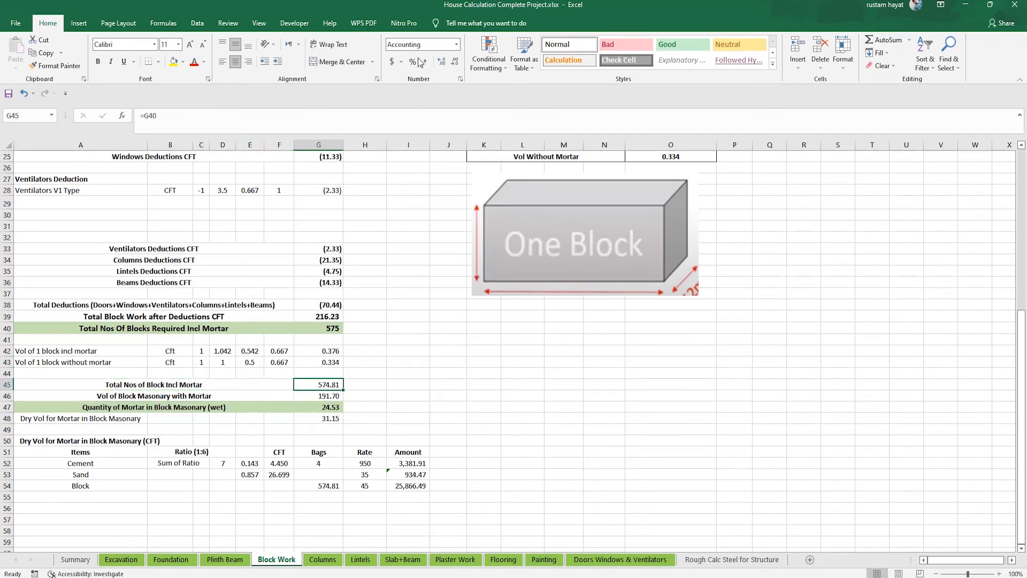
click(454, 62)
click(456, 63)
click(365, 384)
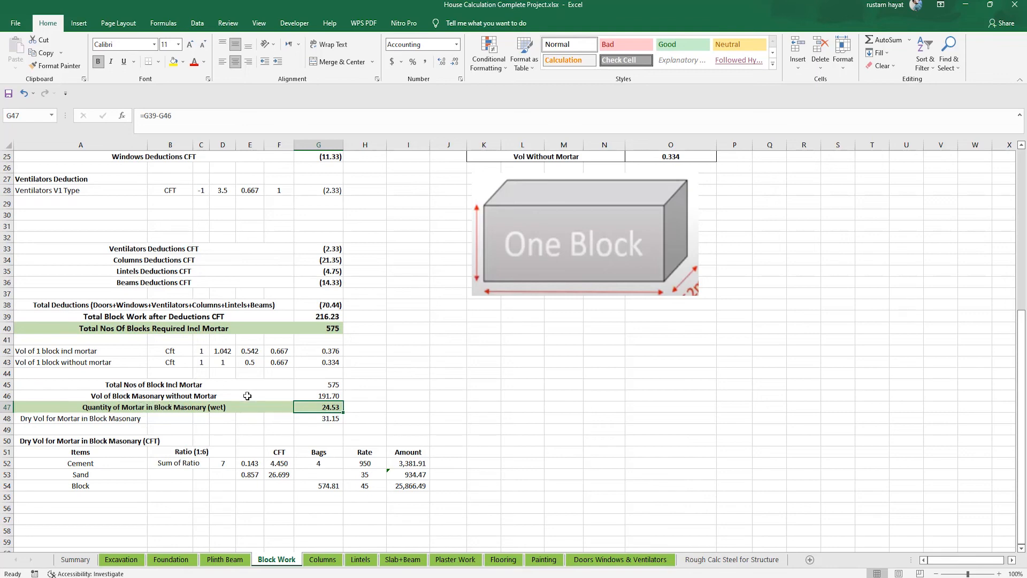
- Inspect the formulas for the block masonry volume without mortar and the wet mortar quantity
double_click(339, 395)
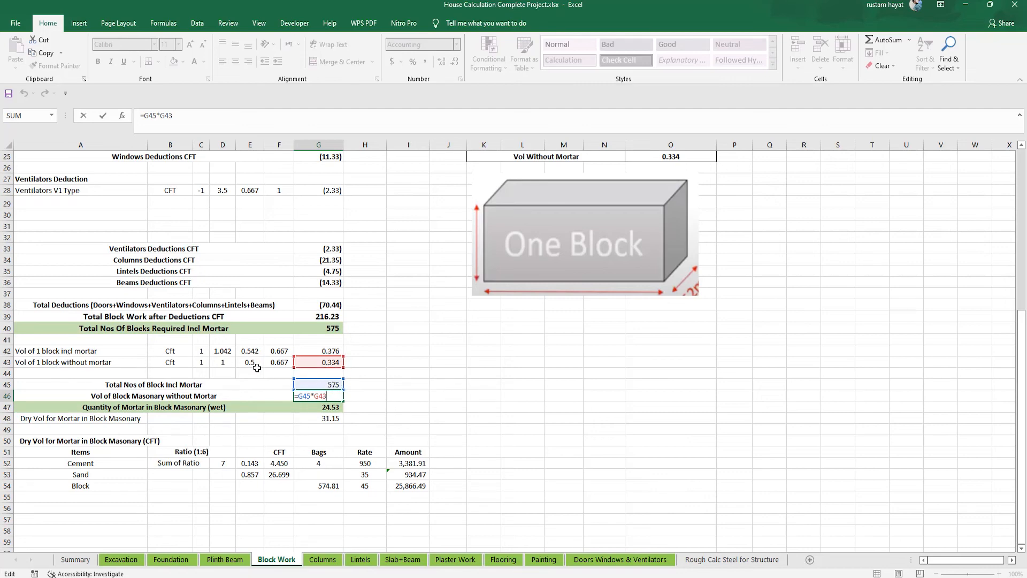
key(Return)
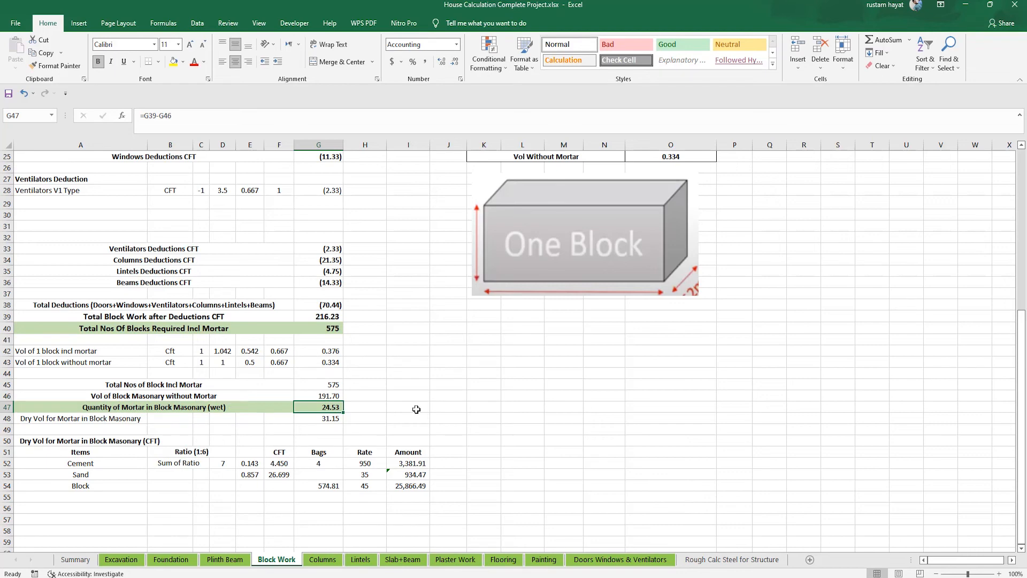
double_click(327, 408)
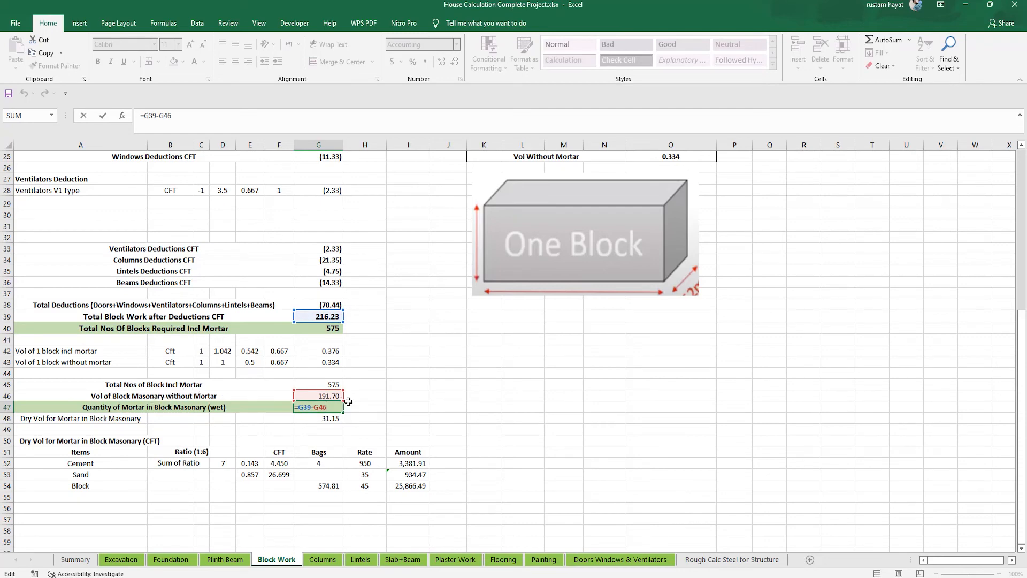
key(ctrl+Return)
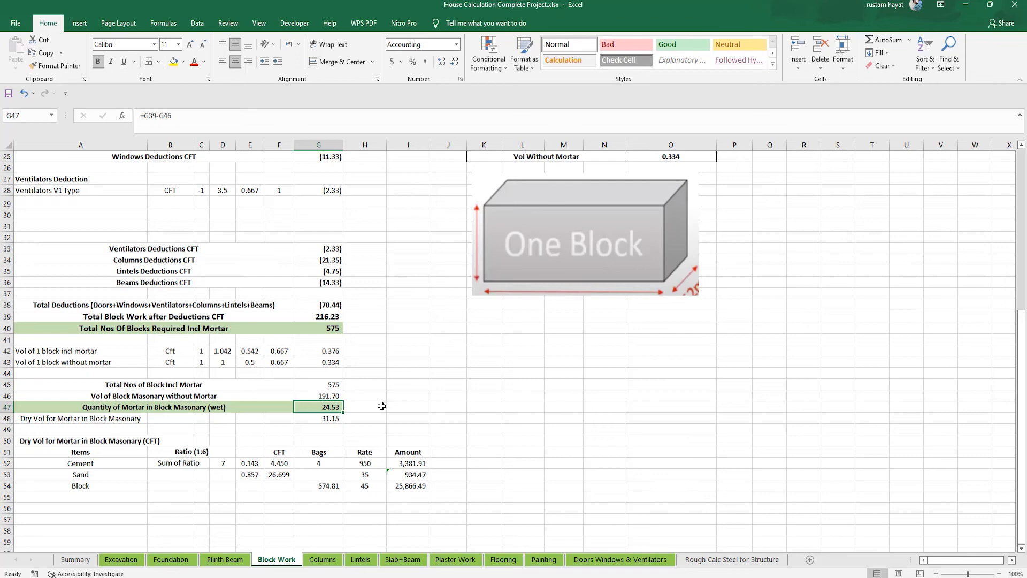
- Inspect the dry mortar volume formula, which multiplies the wet mortar quantity by 1.27
click(320, 419)
text(=G47*1.27)
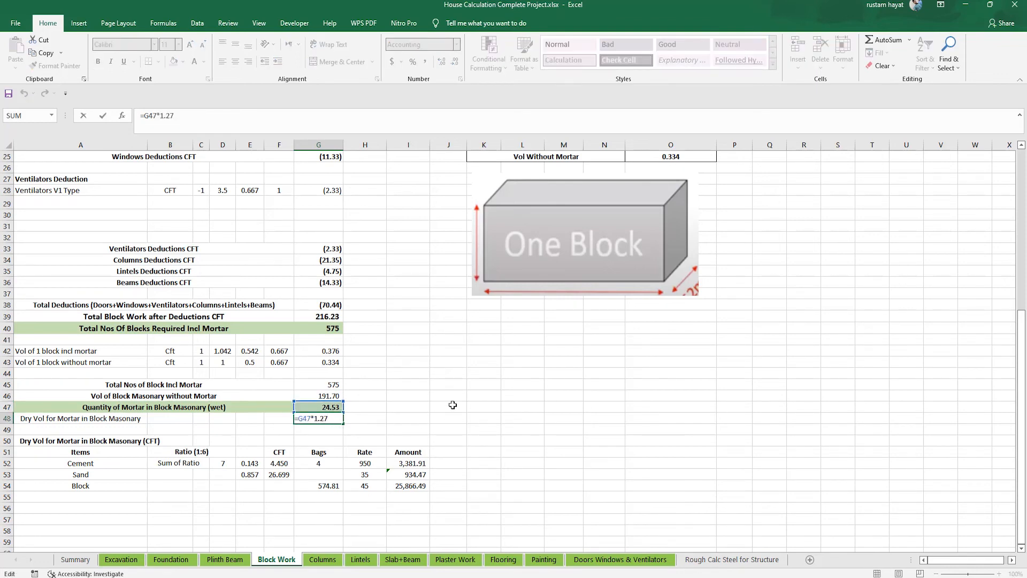
key(Return)
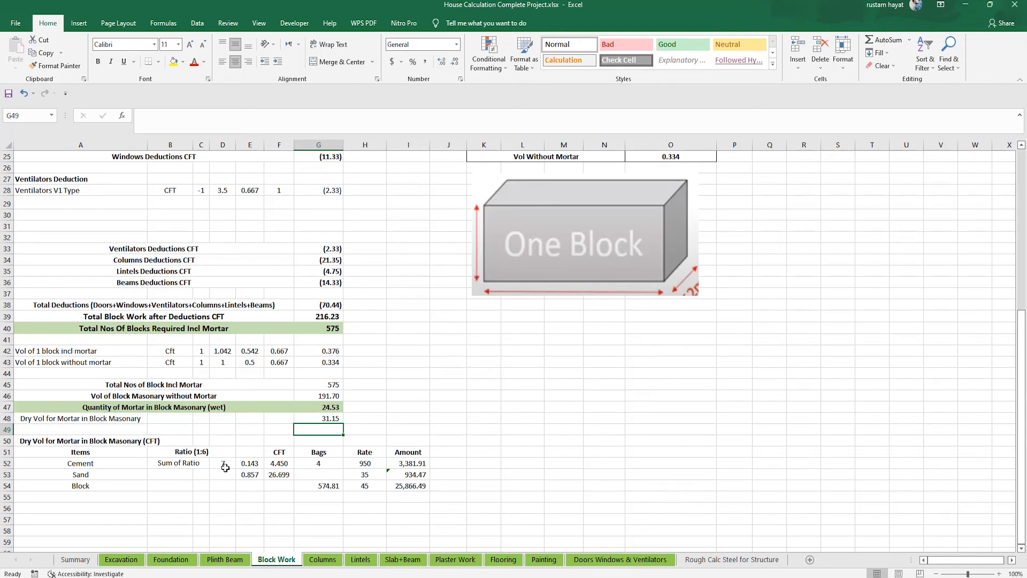
- Review the formulas for the cement share of the 1:6 mortar ratio, the cement volume in CFT and the cement bags
click(249, 463)
text(=1/D52)
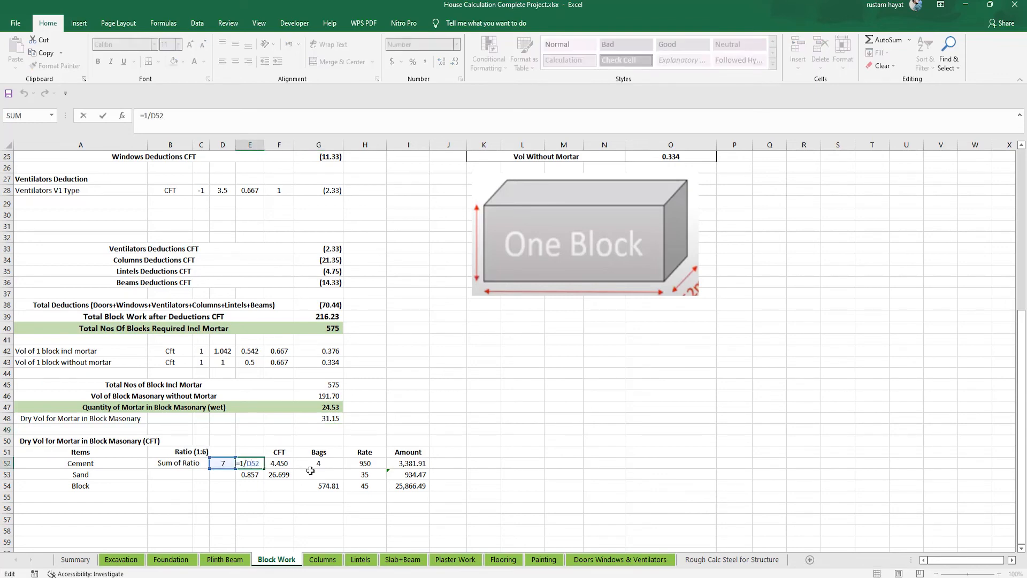
key(Return)
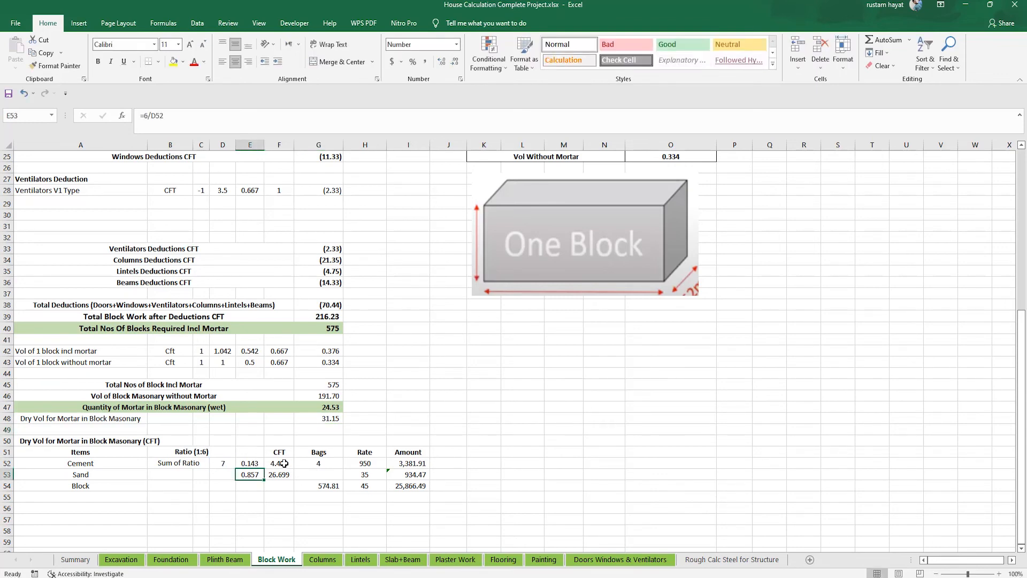
click(284, 463)
double_click(285, 464)
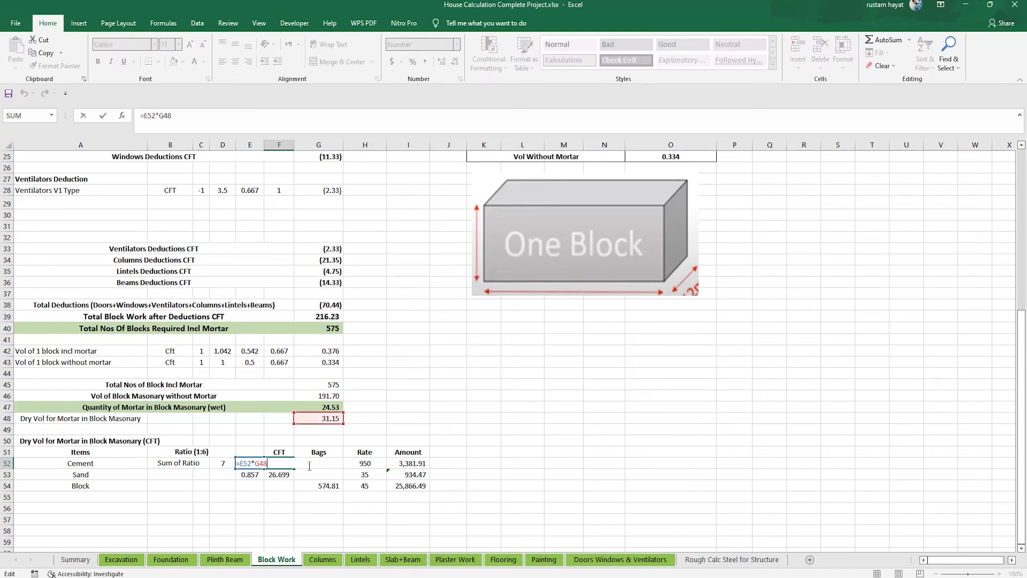
key(Return)
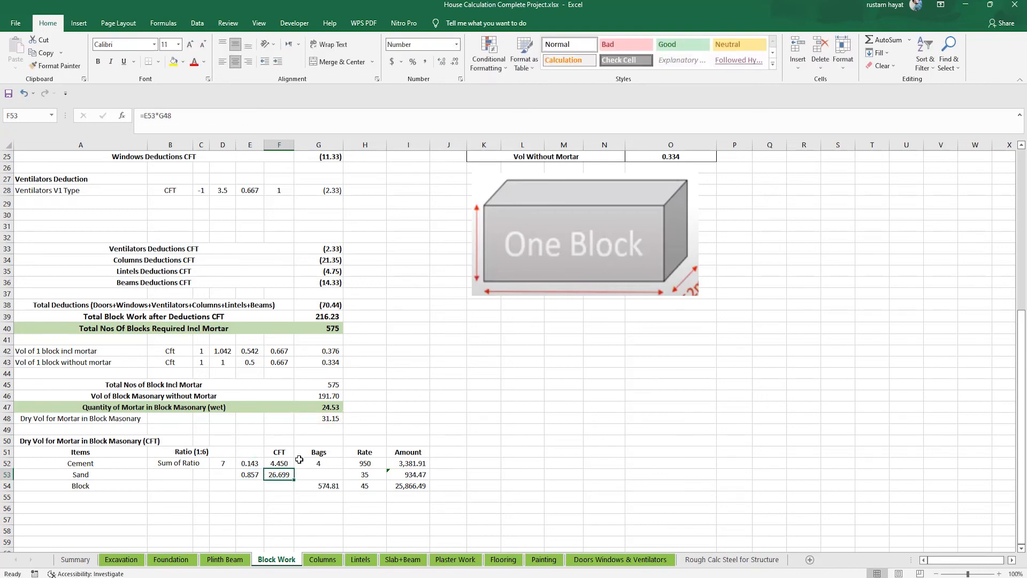
click(336, 463)
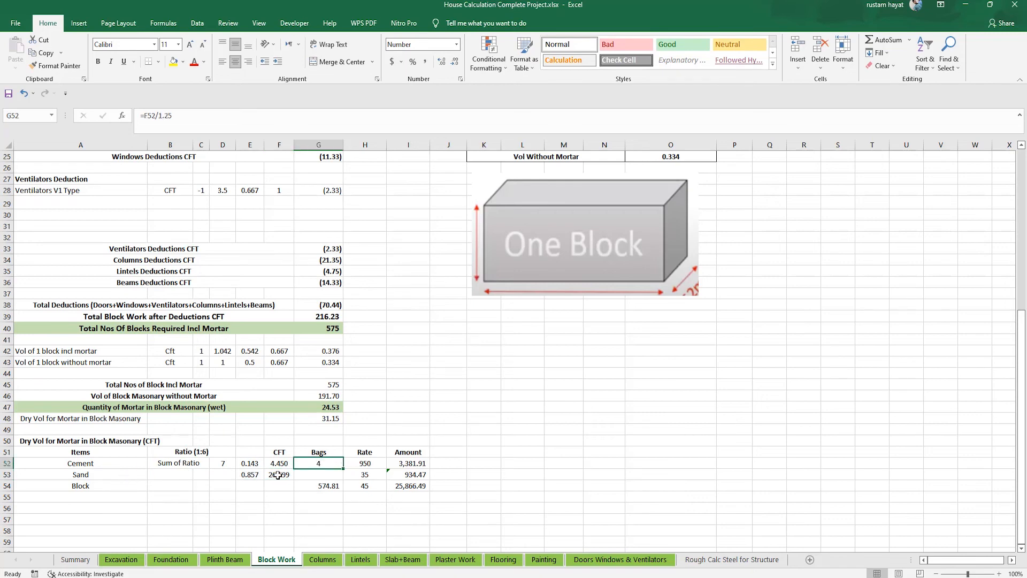
- Show the block quantity in G54 without decimals after checking its link, and review the block rate and amount
click(327, 486)
double_click(328, 484)
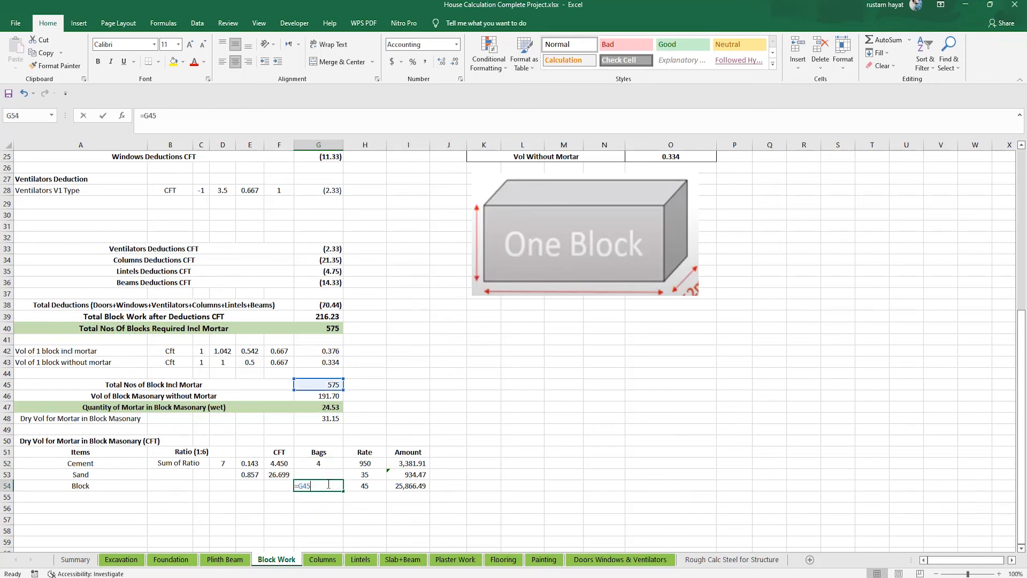
key(Return)
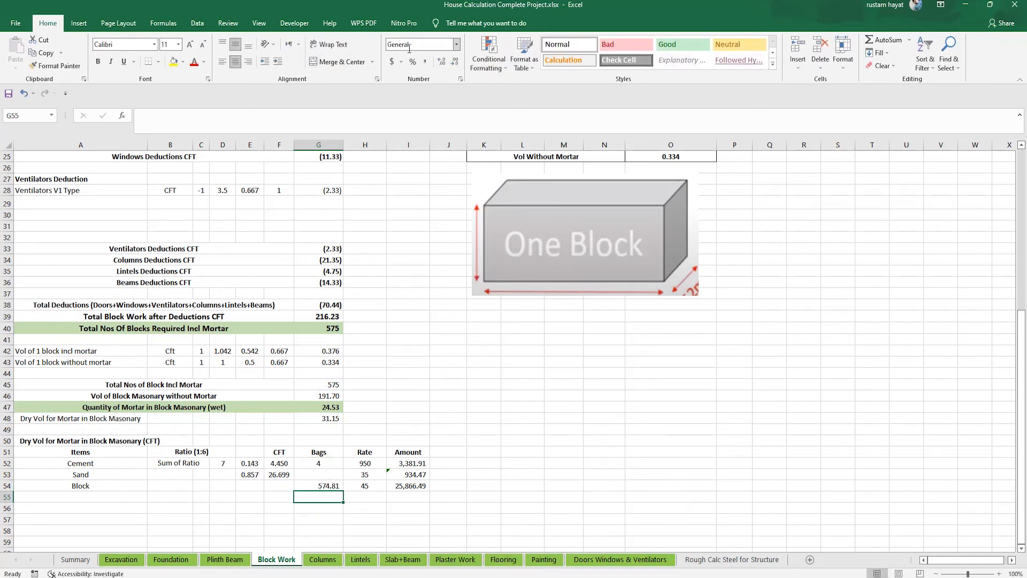
click(372, 486)
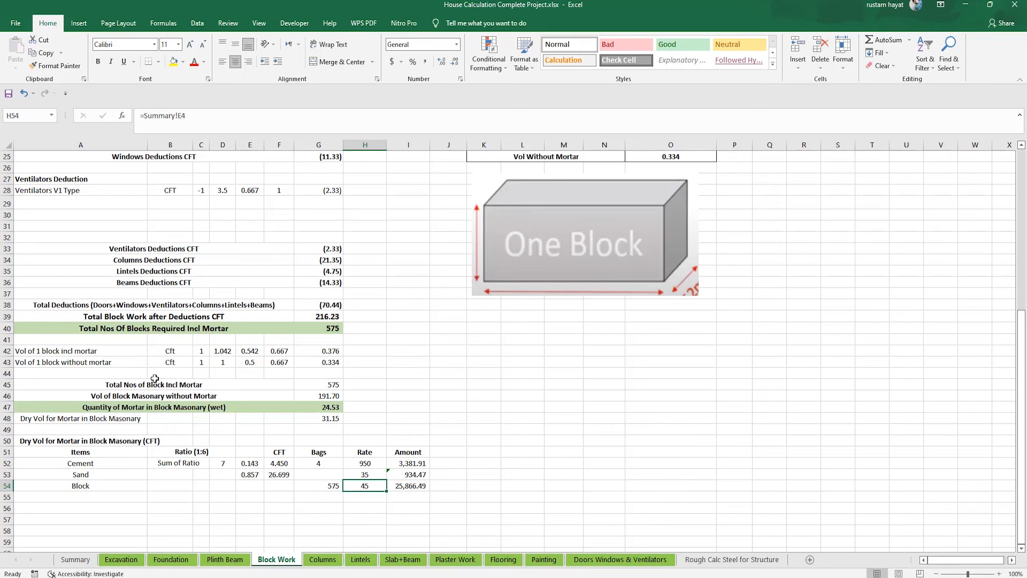
click(416, 484)
scroll(409, 470, down, 1)
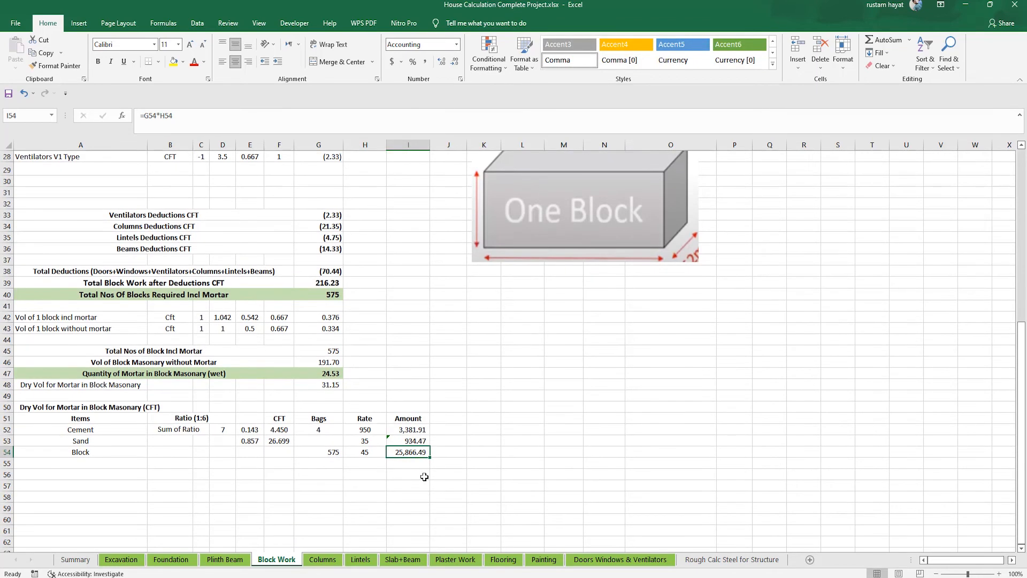
- Add a bold SUM total of the cement, sand and block amounts in I56
click(411, 473)
key(alt+equal)
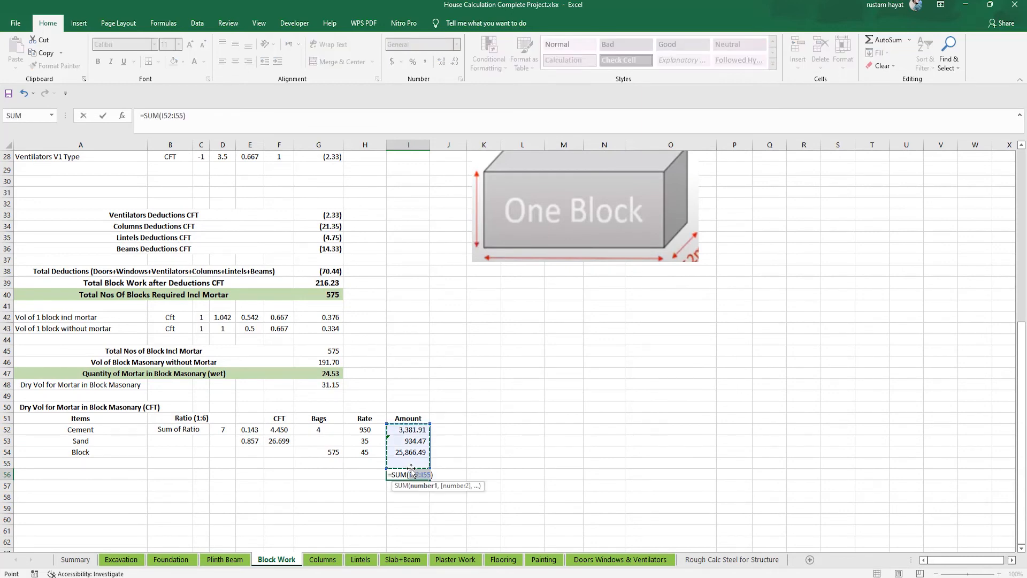
key(Return)
click(404, 476)
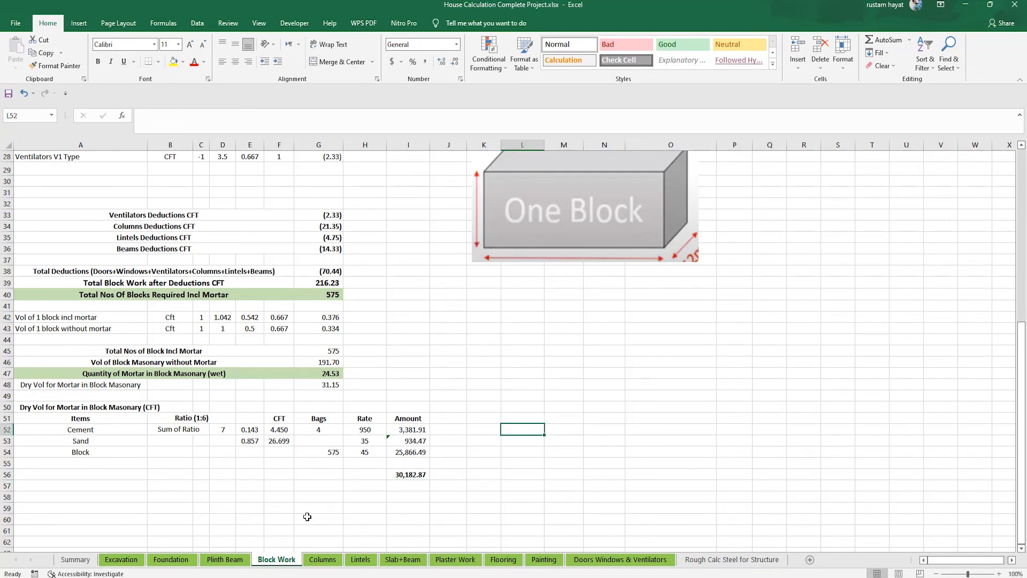
- Set the Block Work sheet's tab color to light green
right_click(283, 567)
mouse_move(342, 514)
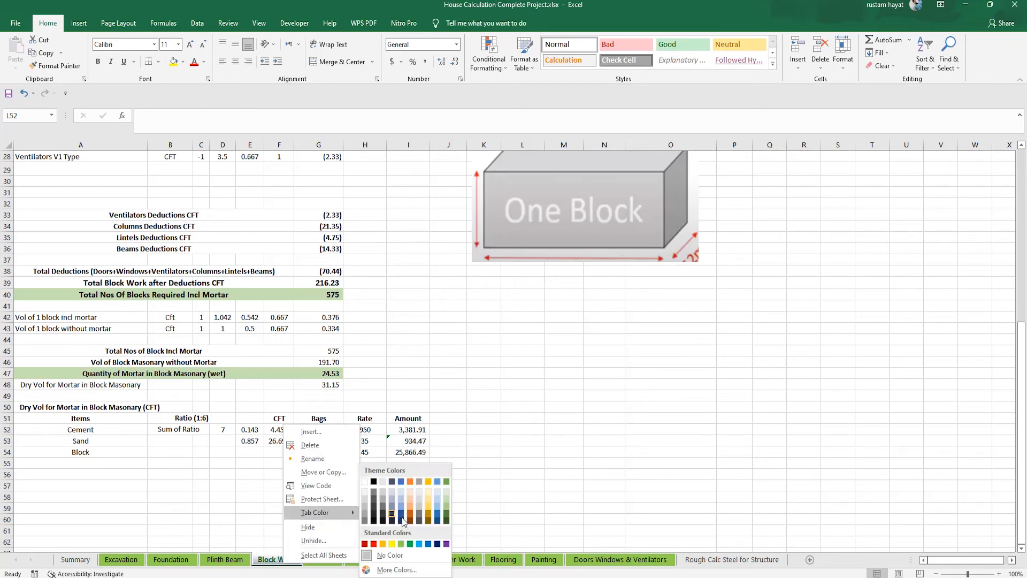
click(401, 544)
- Look over the Columns, Lintels and Slab+Beam sheets, ending on the Plaster Work sheet
click(331, 562)
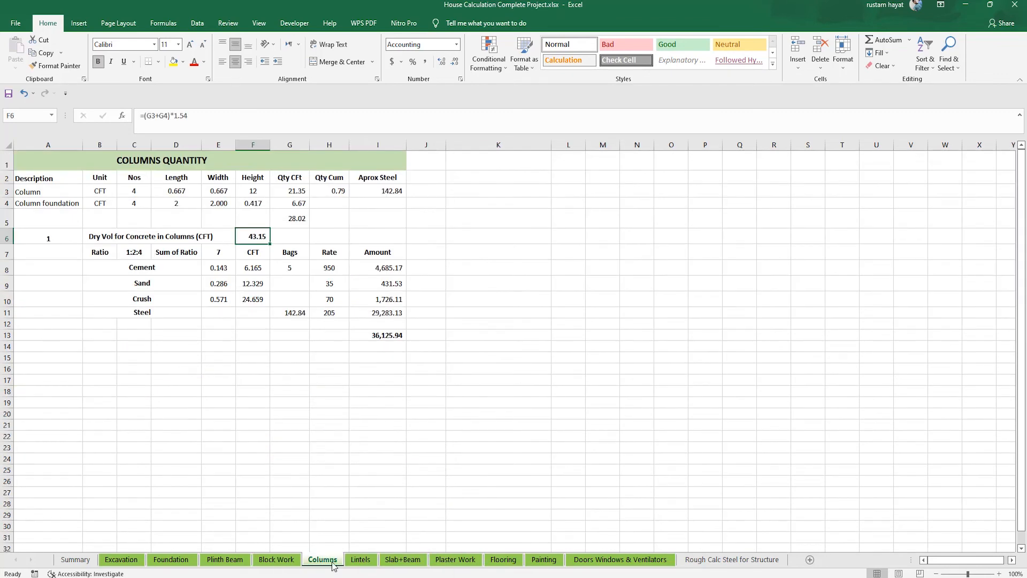
click(360, 560)
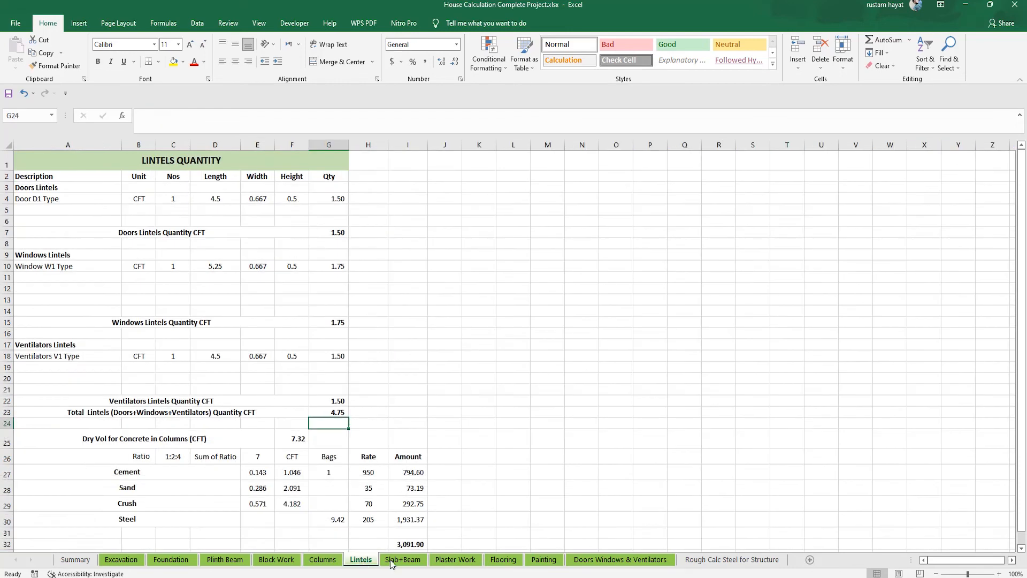
click(404, 560)
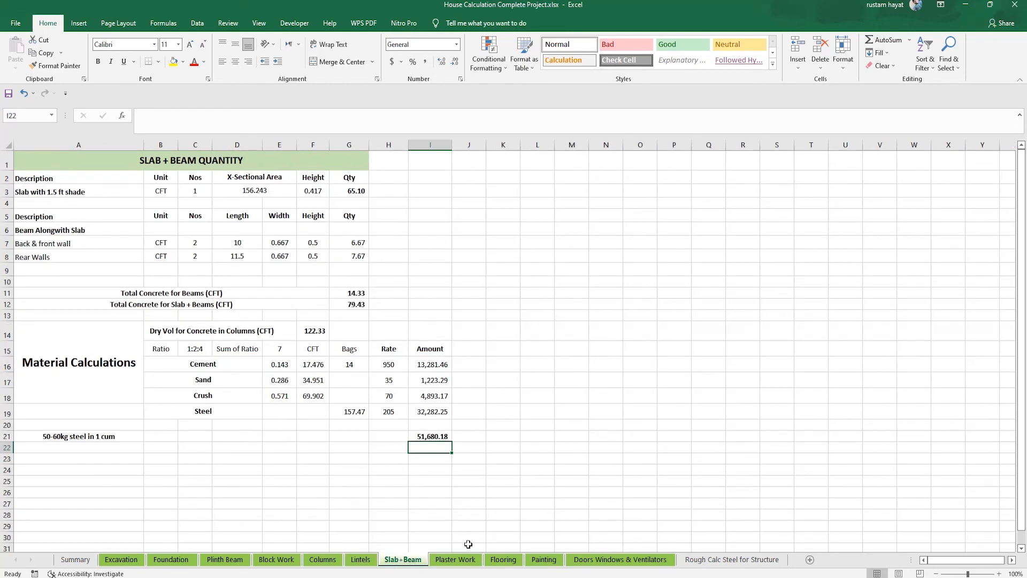
click(462, 559)
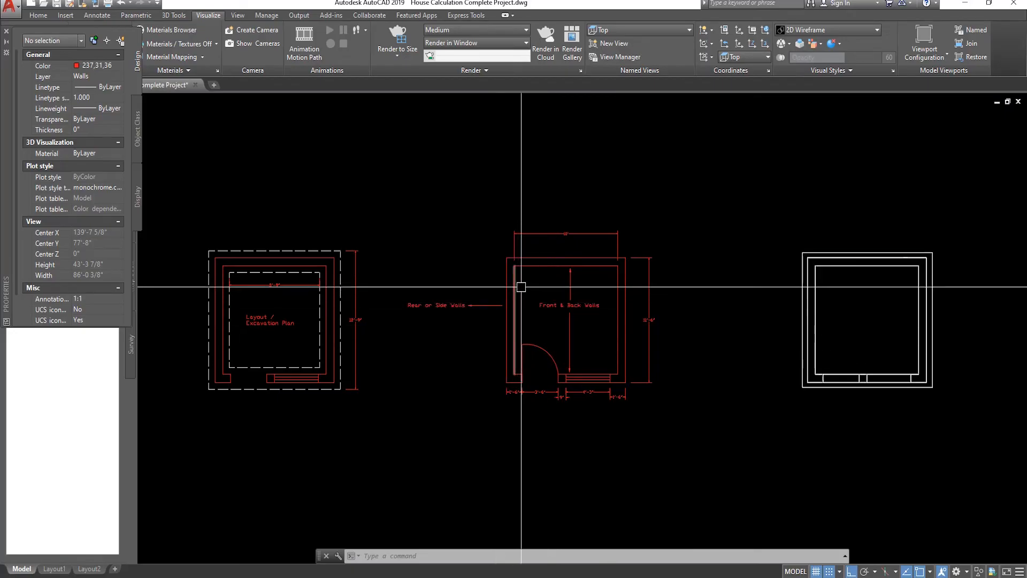
- Check the room dimensions in the AutoCAD house plan and enter length 10 and width 10 for the Room Roof plaster in Excel
scroll(589, 289, up, 2)
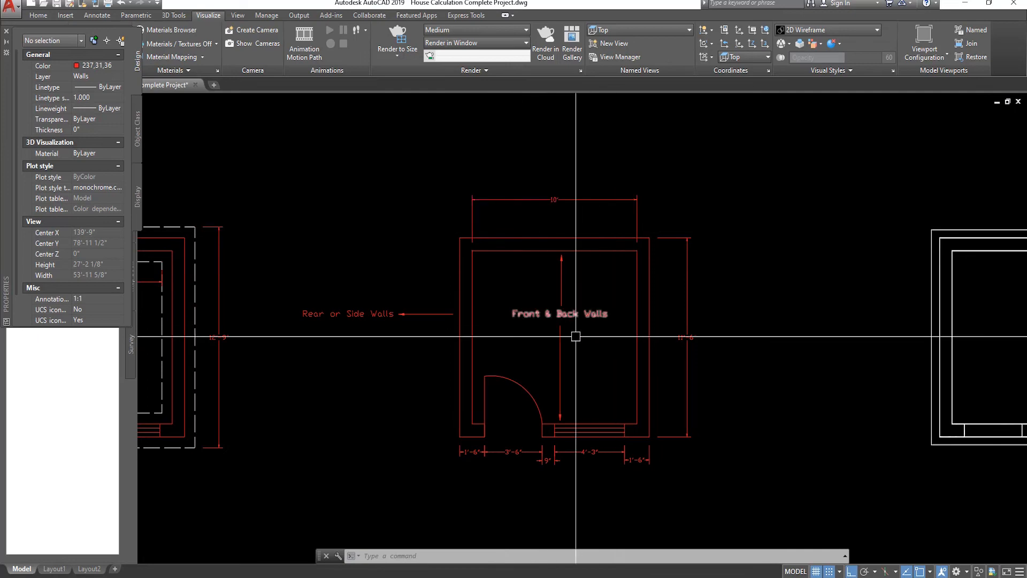
key(alt+Tab)
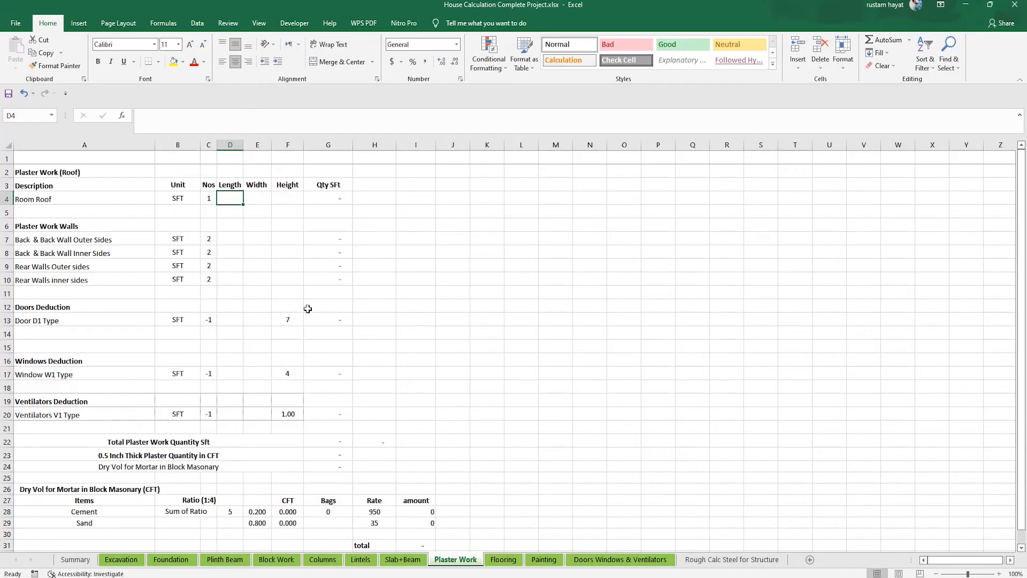
text(10)
key(Tab)
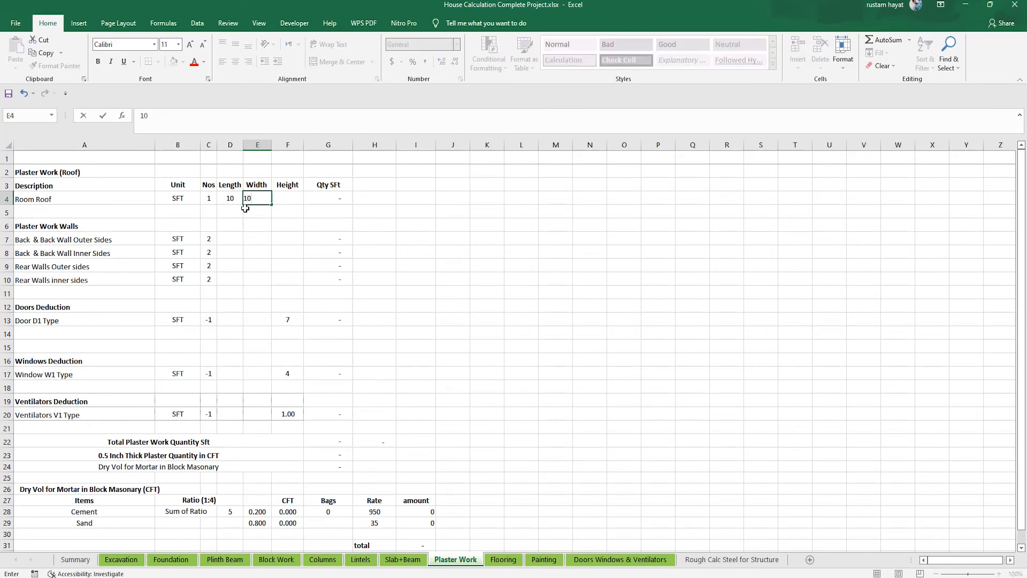
key(Tab)
key(Tab)
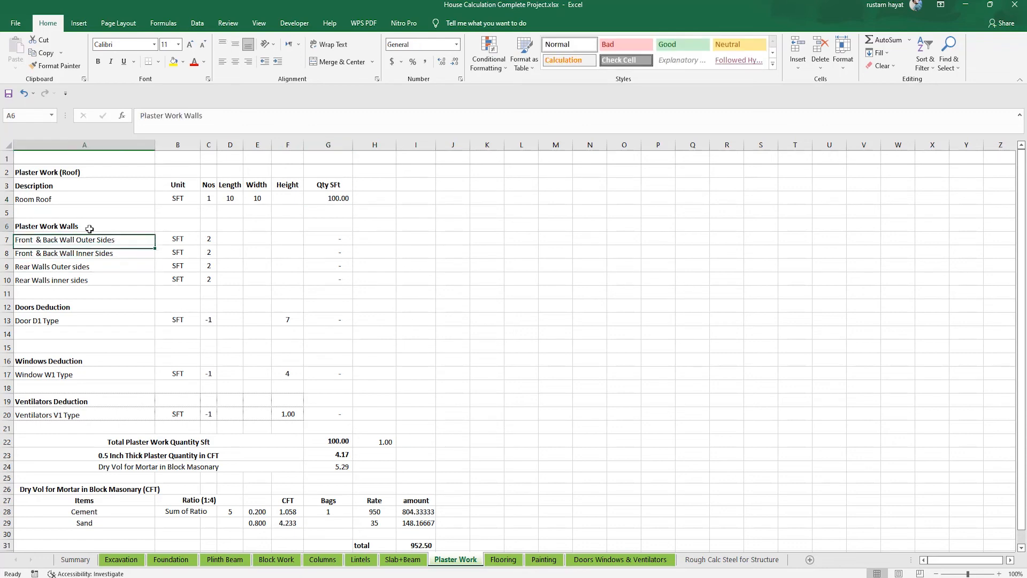
- In the AutoCAD house plan, stretch the horizontal dimension above the room so it spans the full outer width of the walls
click(81, 227)
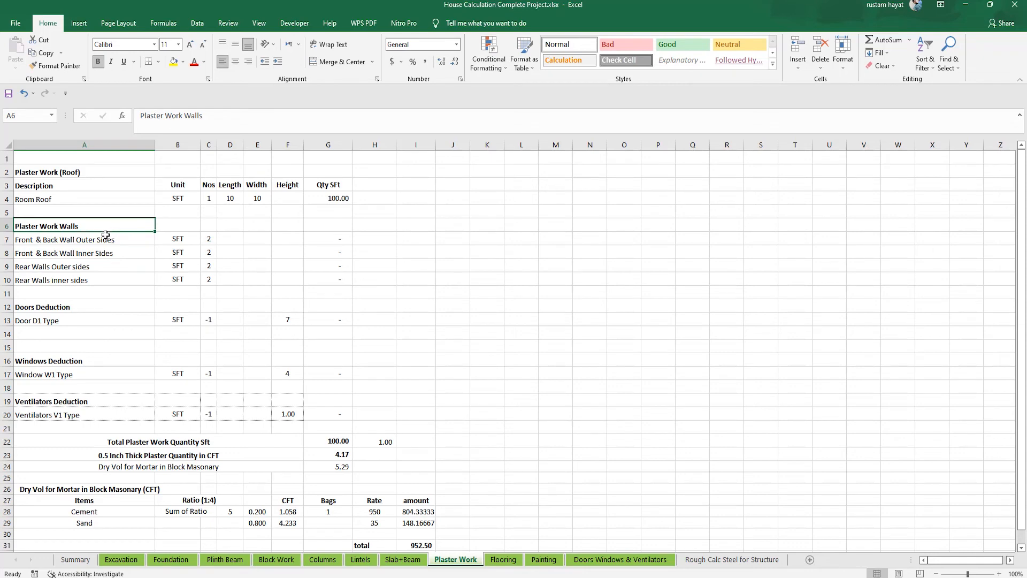
click(79, 242)
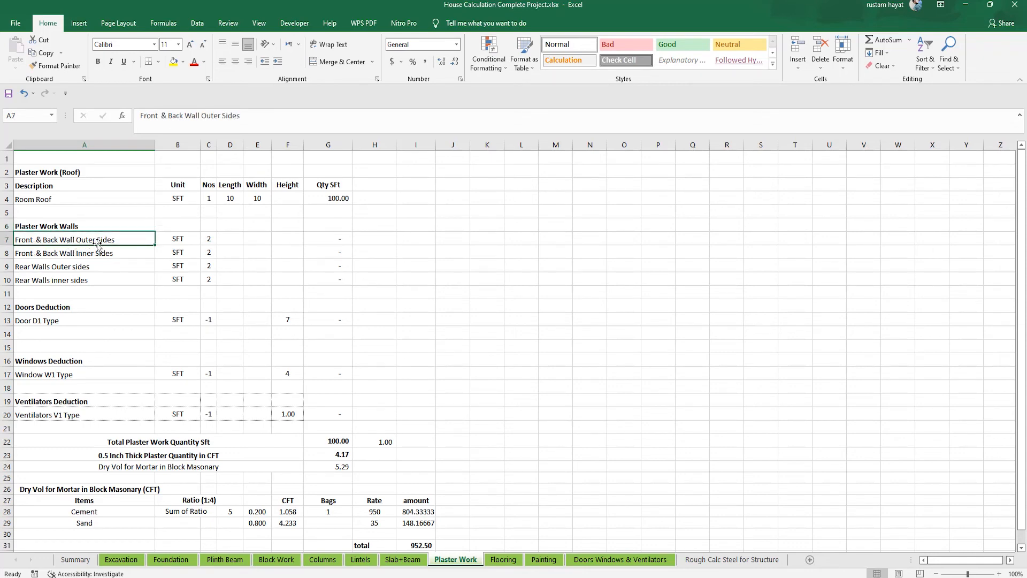
click(236, 241)
key(alt+Tab)
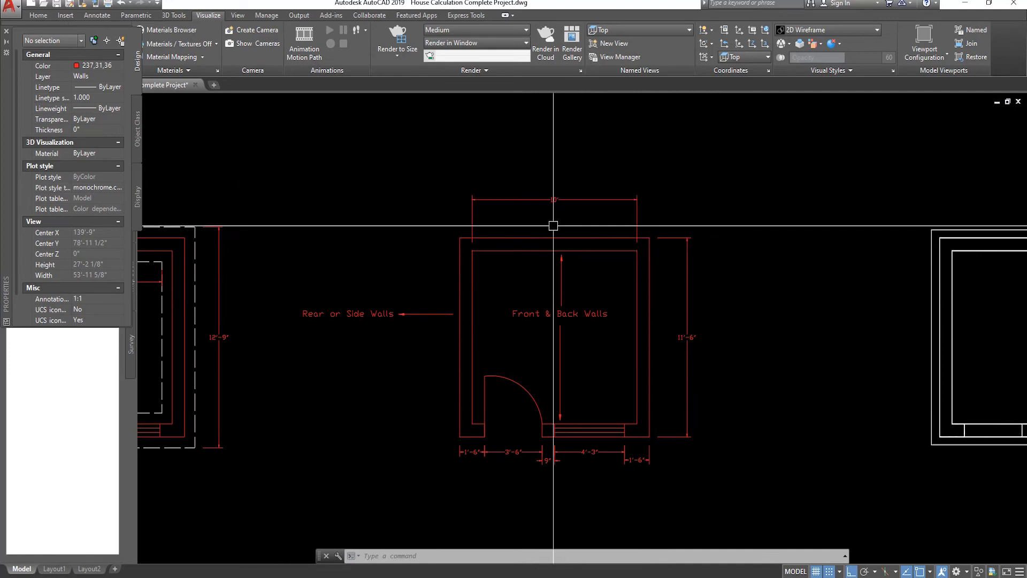
drag(571, 411, 562, 443)
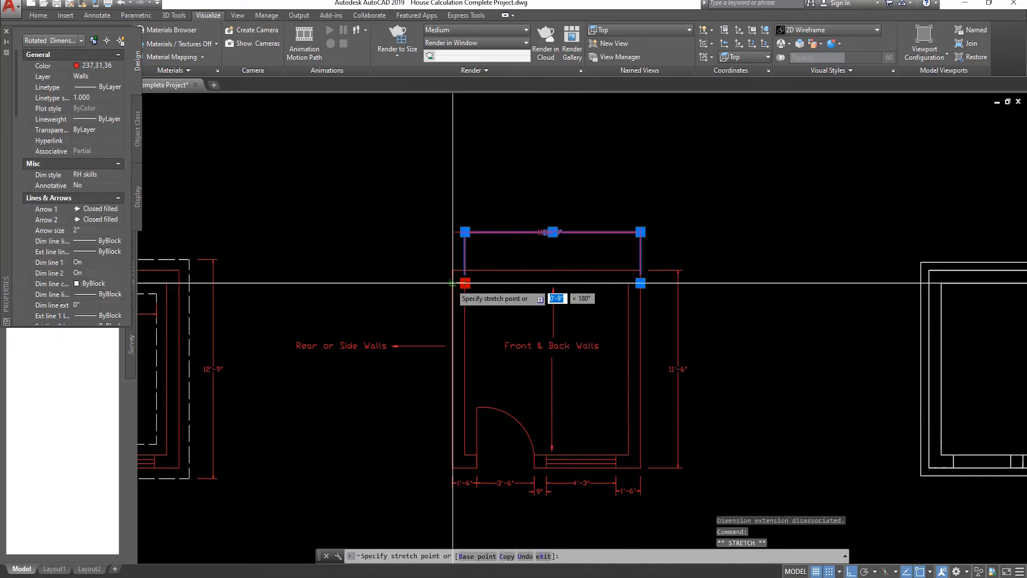
key(Escape)
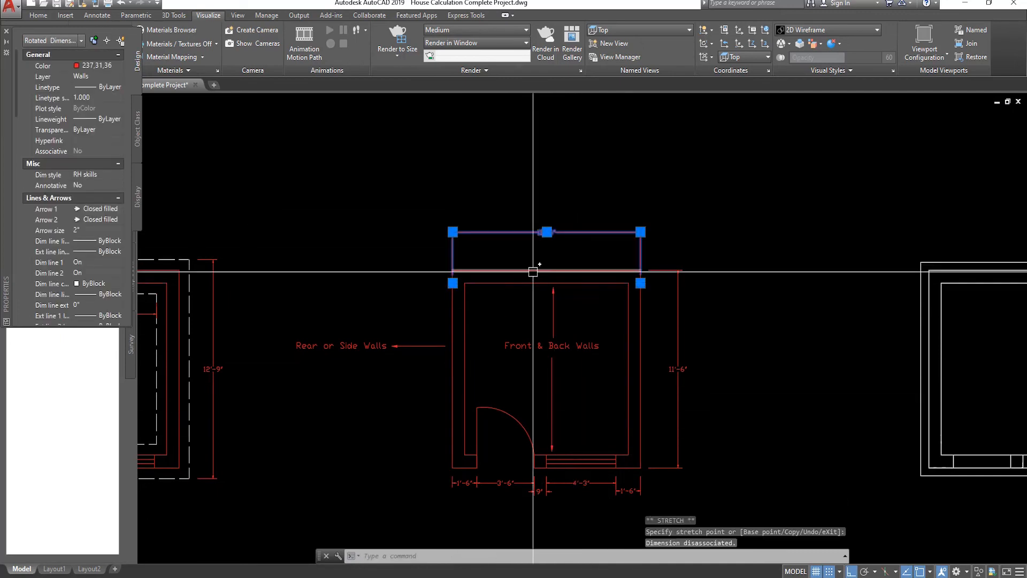
key(Escape)
scroll(553, 246, up, 3)
scroll(552, 247, up, 2)
scroll(548, 214, down, 2)
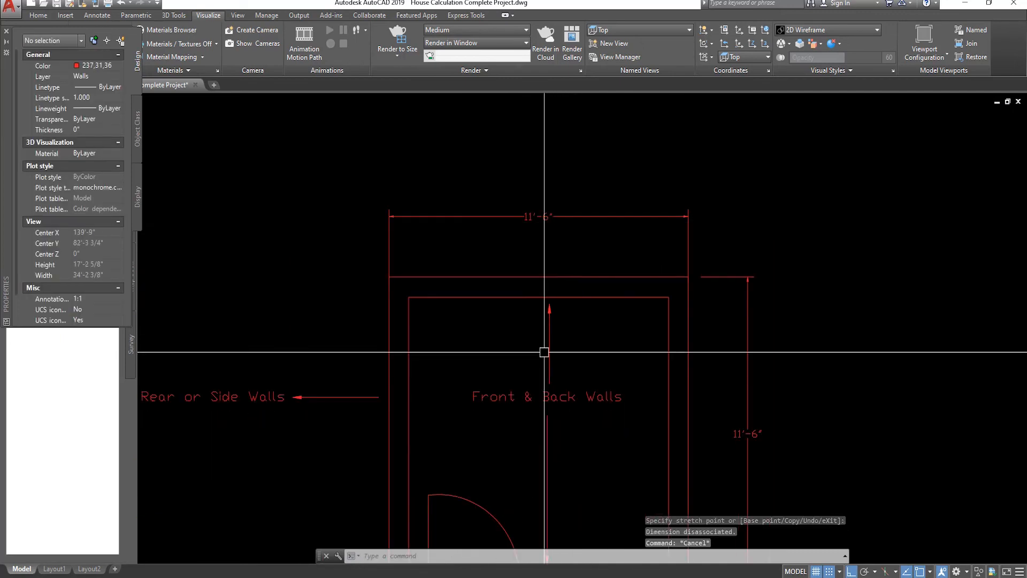
- Back in Excel, enter length 11.5 and height 10 for Front & Back Wall Outer Sides
key(alt+Tab)
text(1)
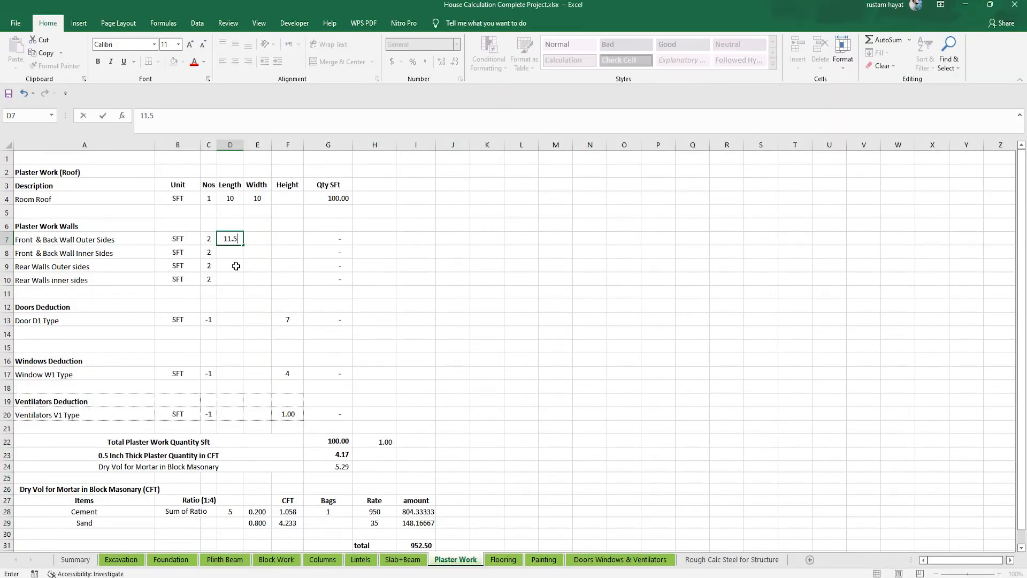
key(Return)
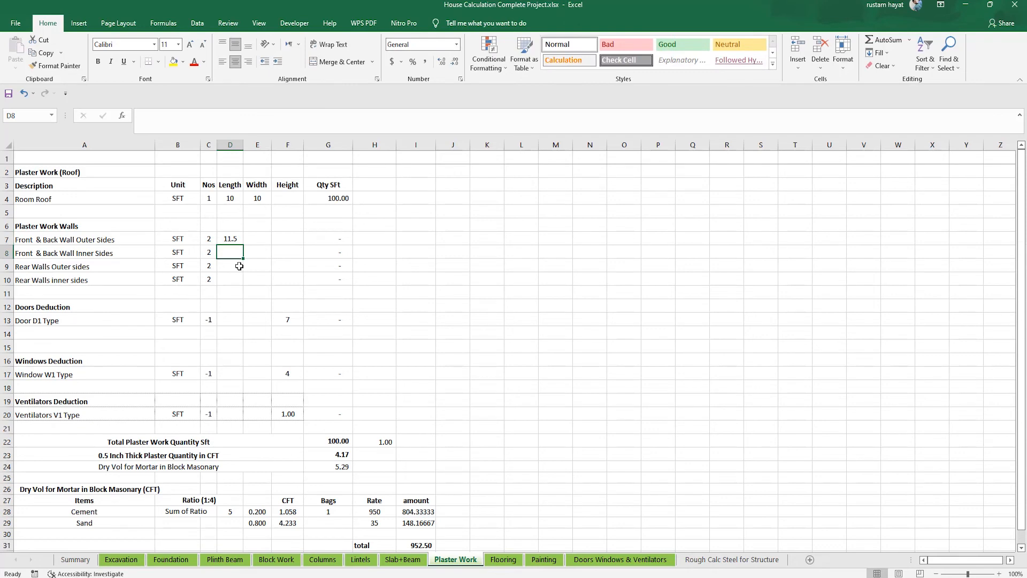
click(257, 239)
click(294, 239)
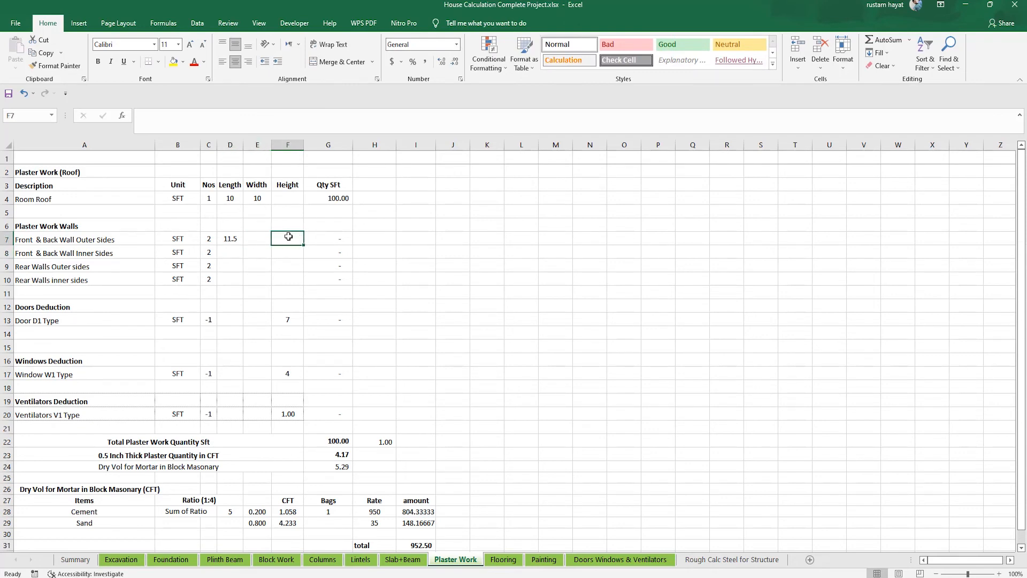
key(Left)
key(Left)
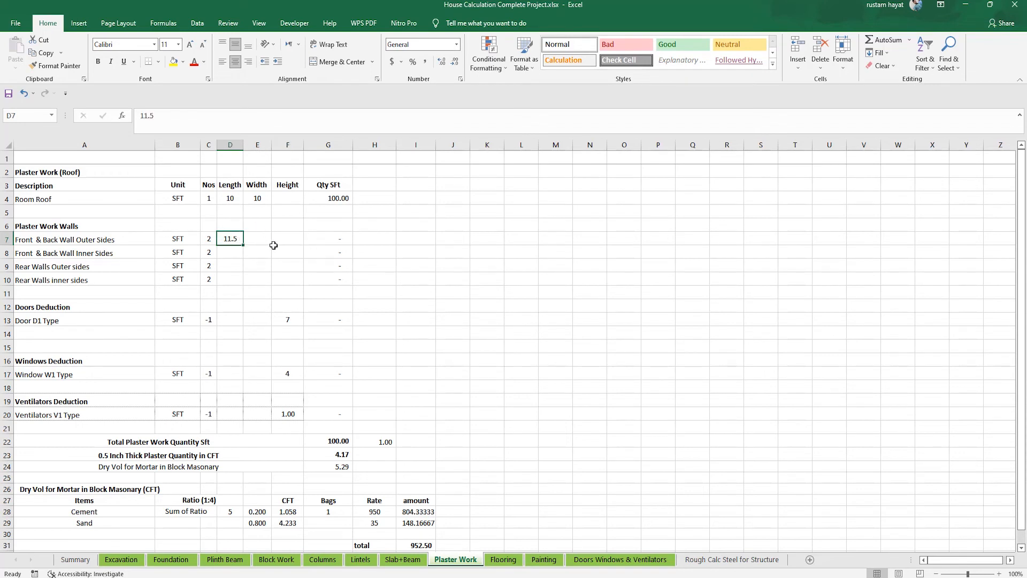
click(293, 237)
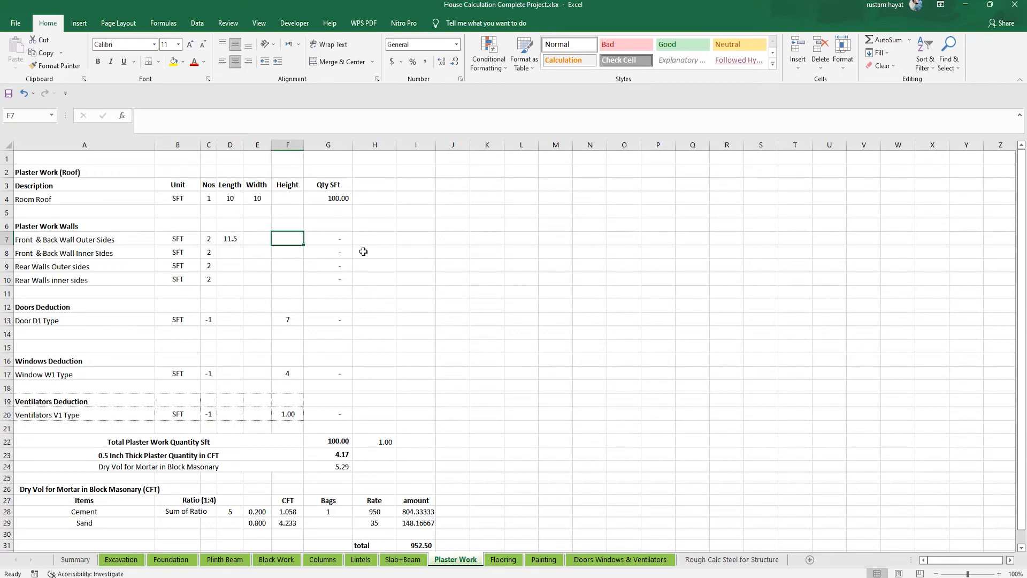
text(10)
key(Return)
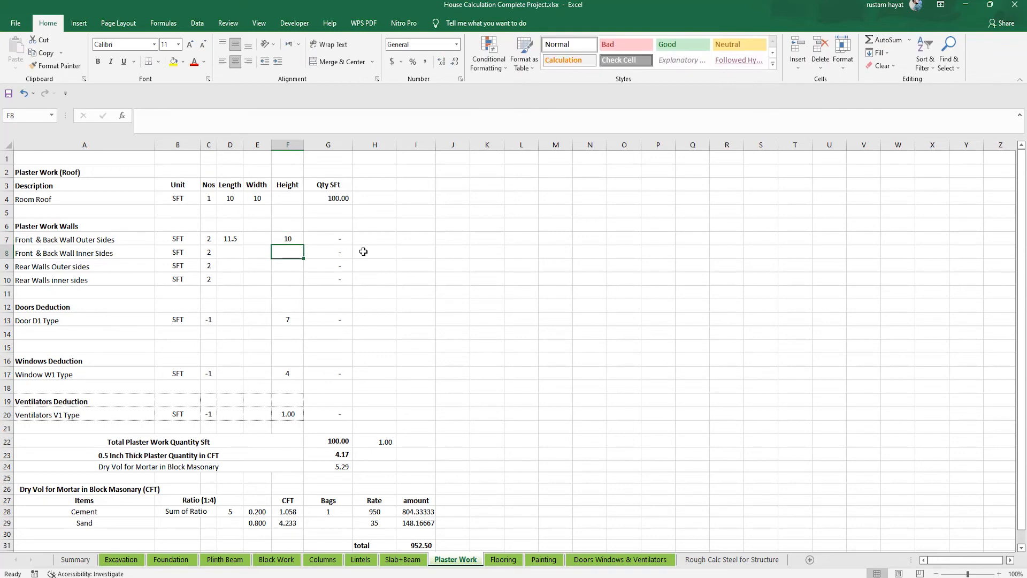
- Replace the quantity formula in G7 with =C7*D7*F7 so it multiplies number, length and height
click(335, 237)
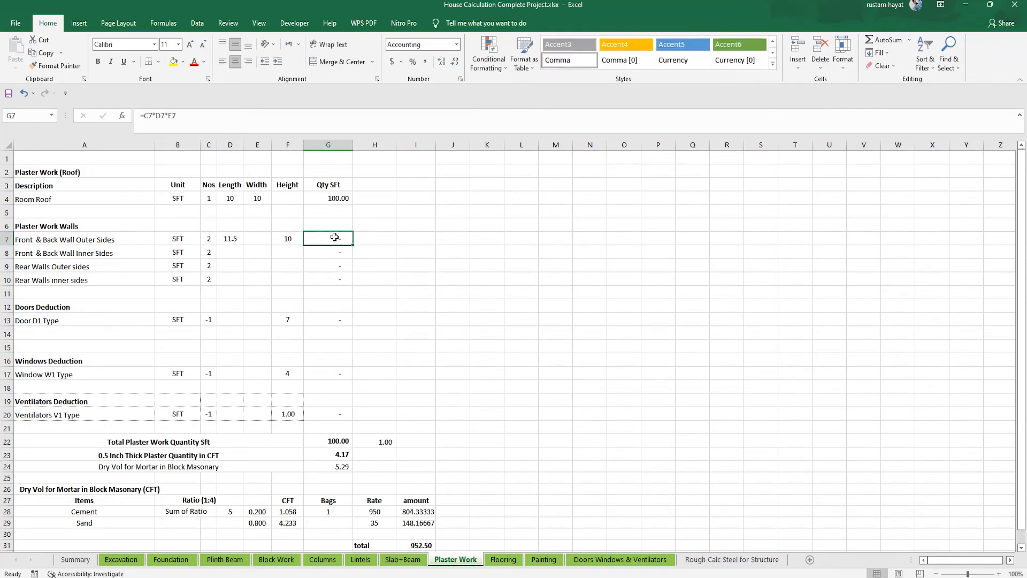
text(=)
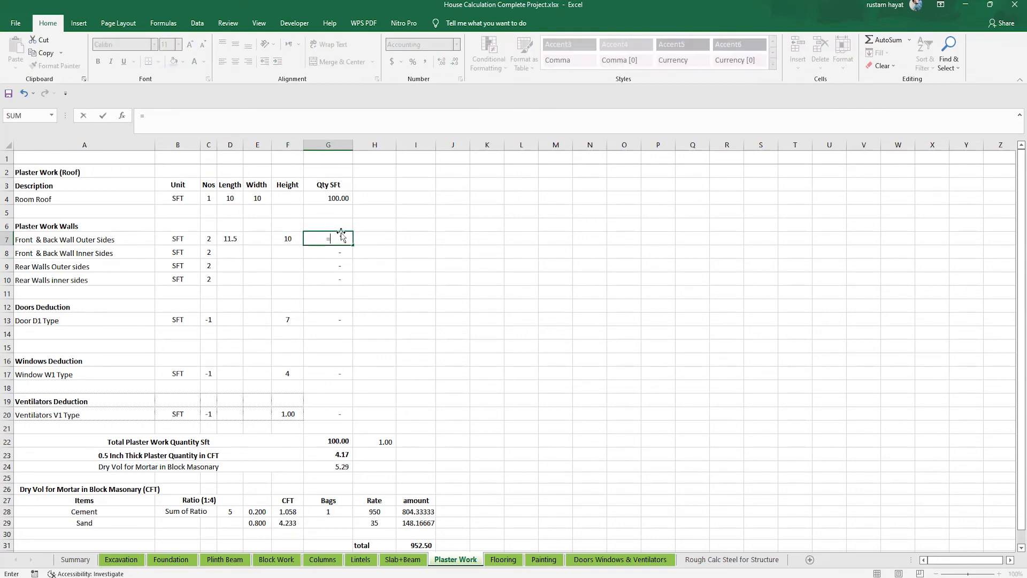
click(212, 239)
text(*)
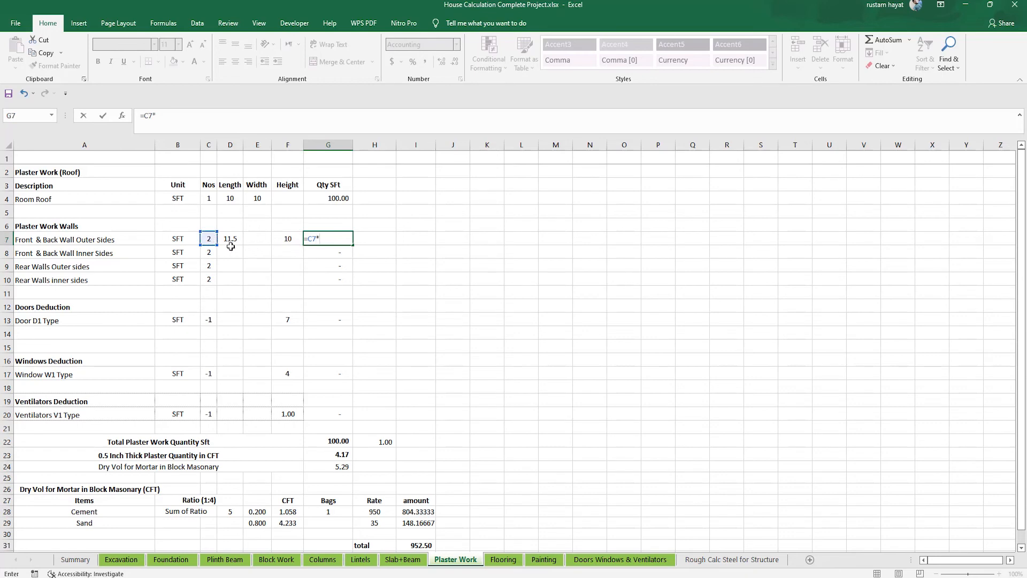
click(227, 240)
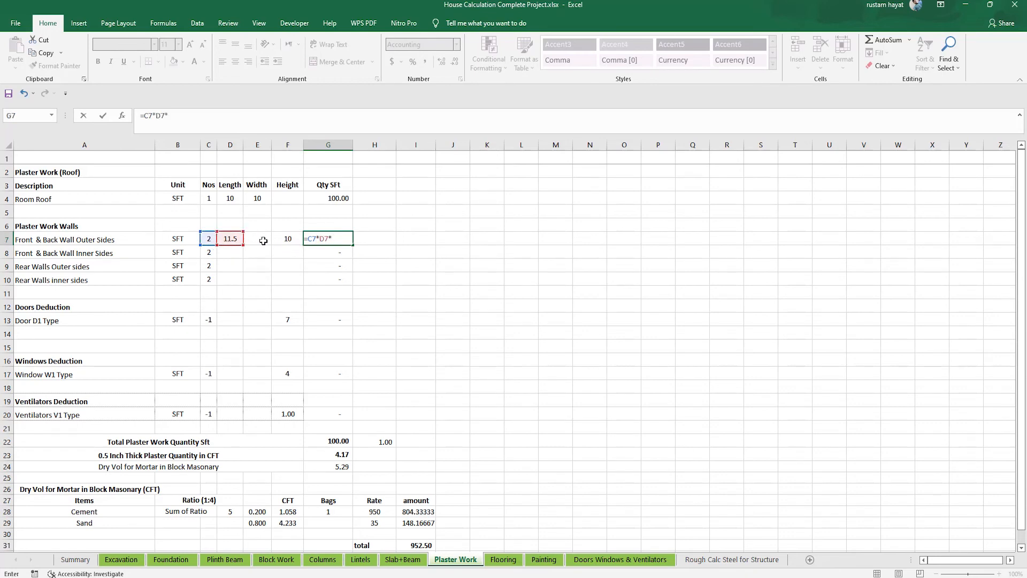
click(283, 241)
key(Return)
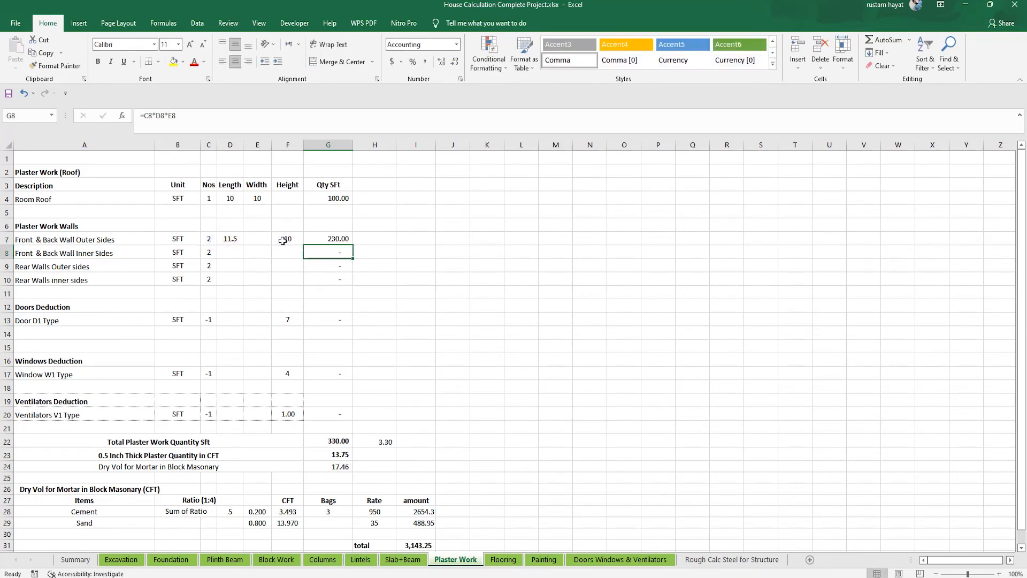
click(337, 238)
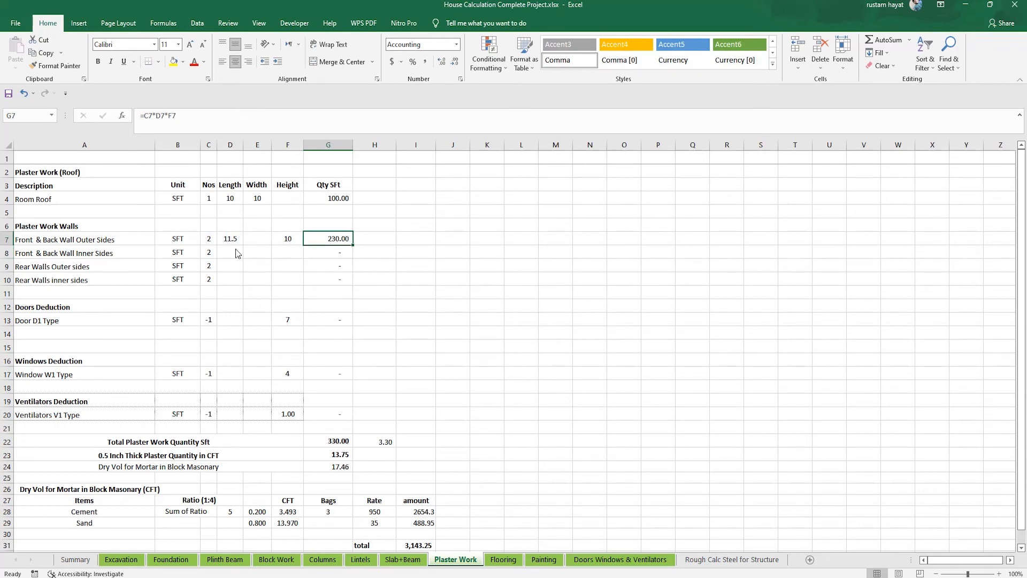
- Check the inner length of the front and back walls in the AutoCAD plan for the Front & Back Wall Inner Sides row
key(alt+Tab)
scroll(488, 296, down, 5)
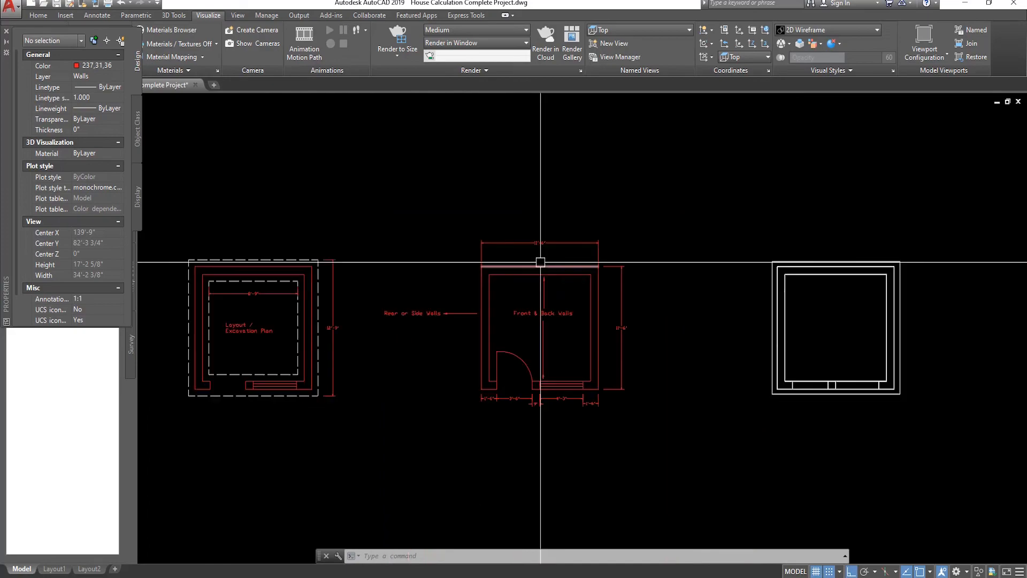
key(alt+Tab)
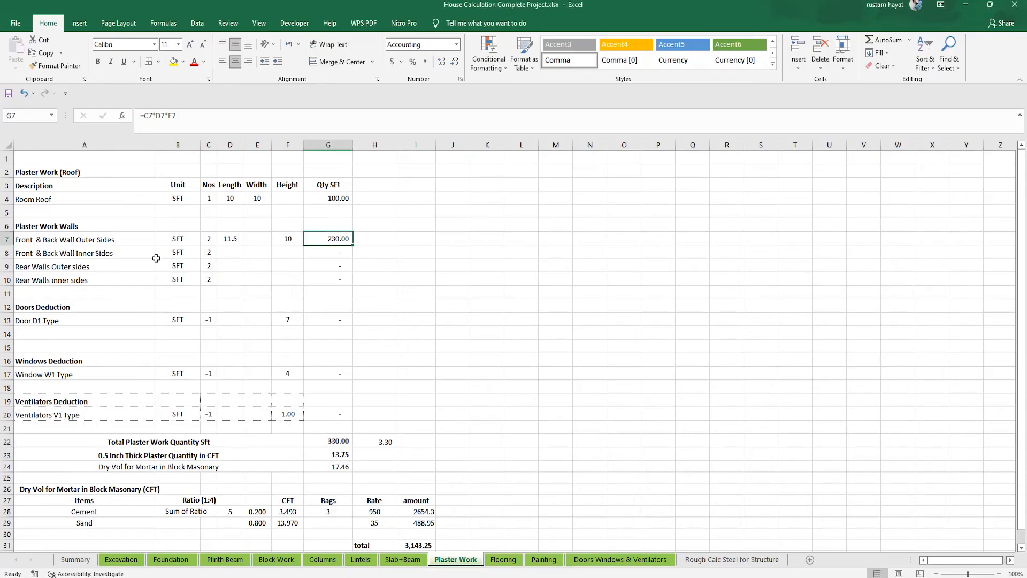
click(75, 249)
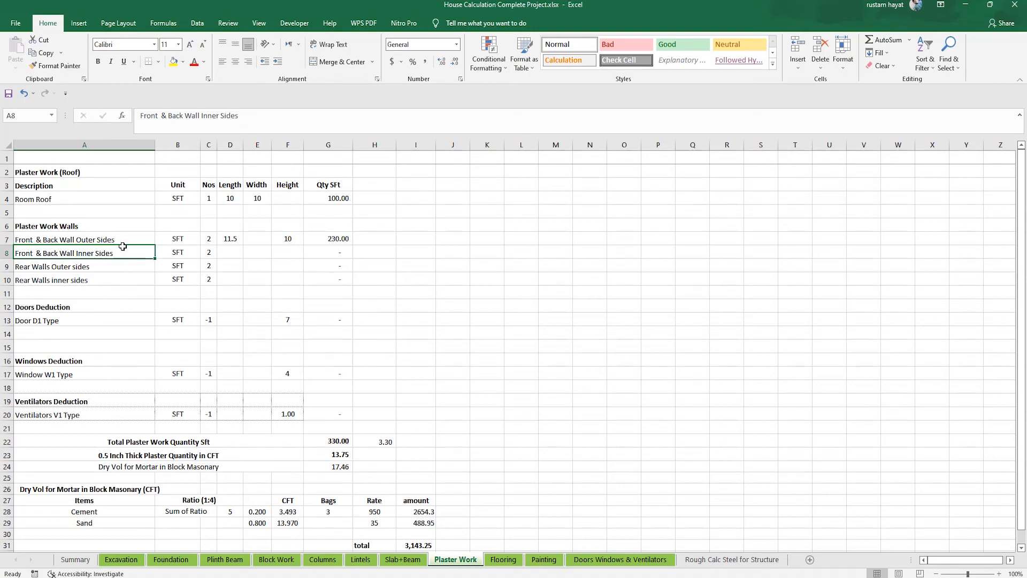
click(229, 252)
key(alt+Tab)
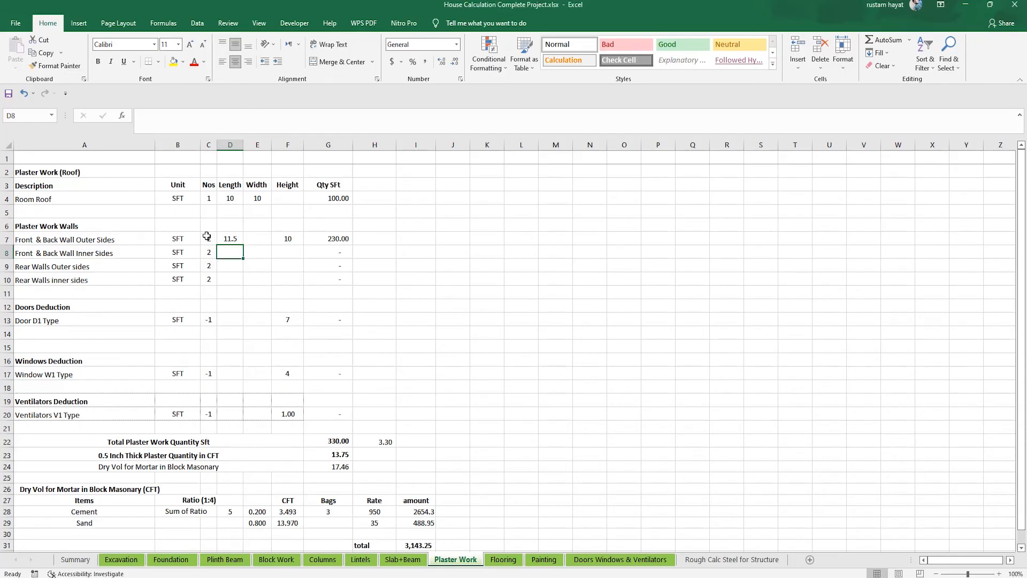
key(alt+Tab)
- Enter length 10 and height 10 for Front & Back Wall Inner Sides and fill the quantity formula from G7 into G8
text(10)
key(Tab)
key(Tab)
text(1)
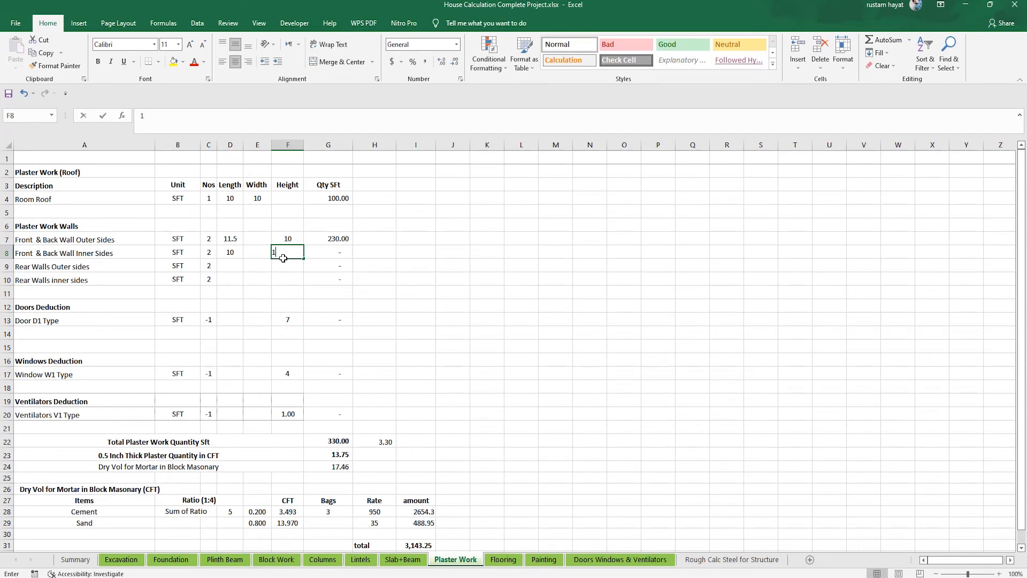
text(0)
key(Tab)
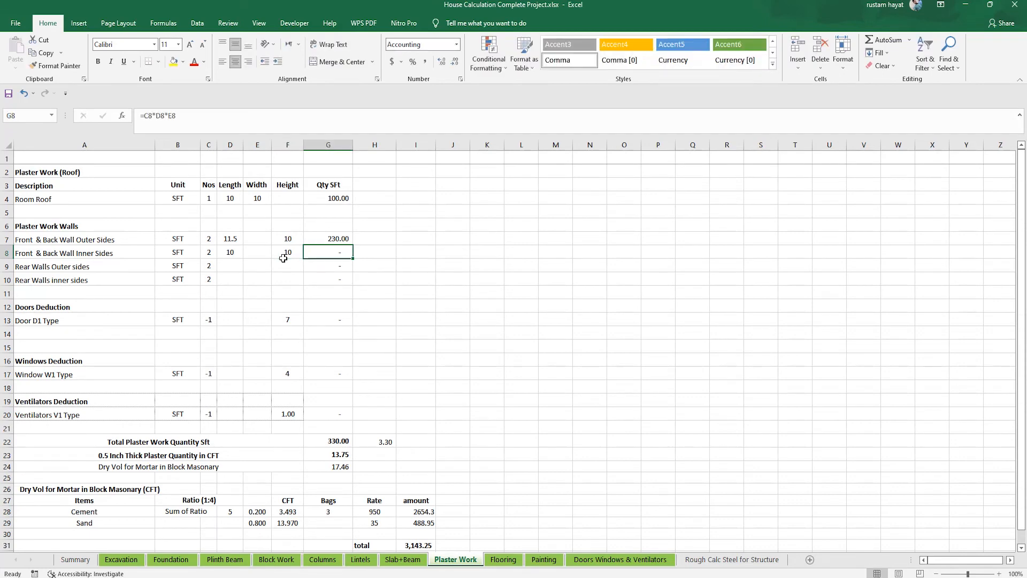
key(ctrl+d)
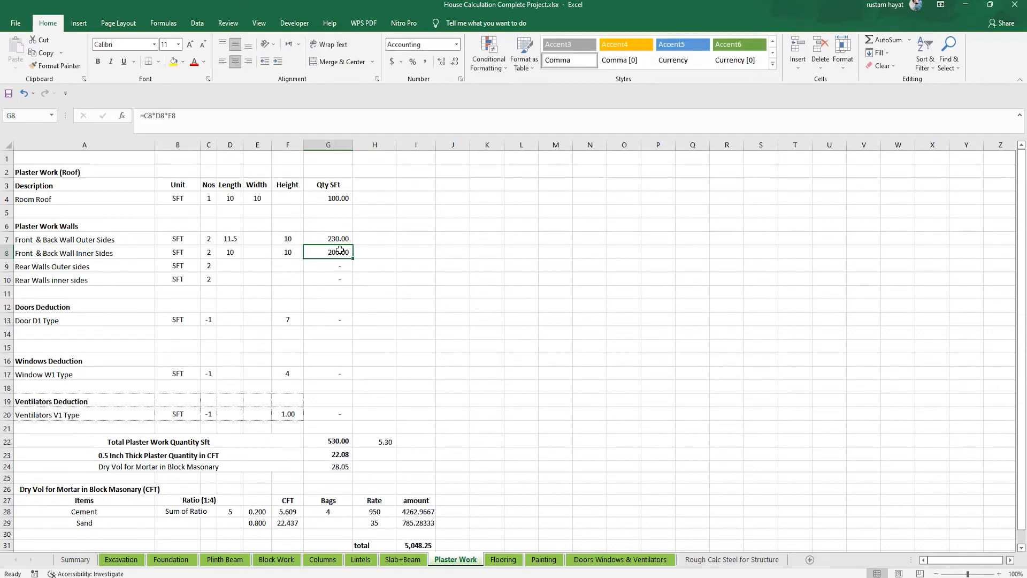
- Using the AutoCAD plan, enter length 11.5 and height 10 for Rear Walls Outer sides and fill the quantity formula into G9
click(33, 267)
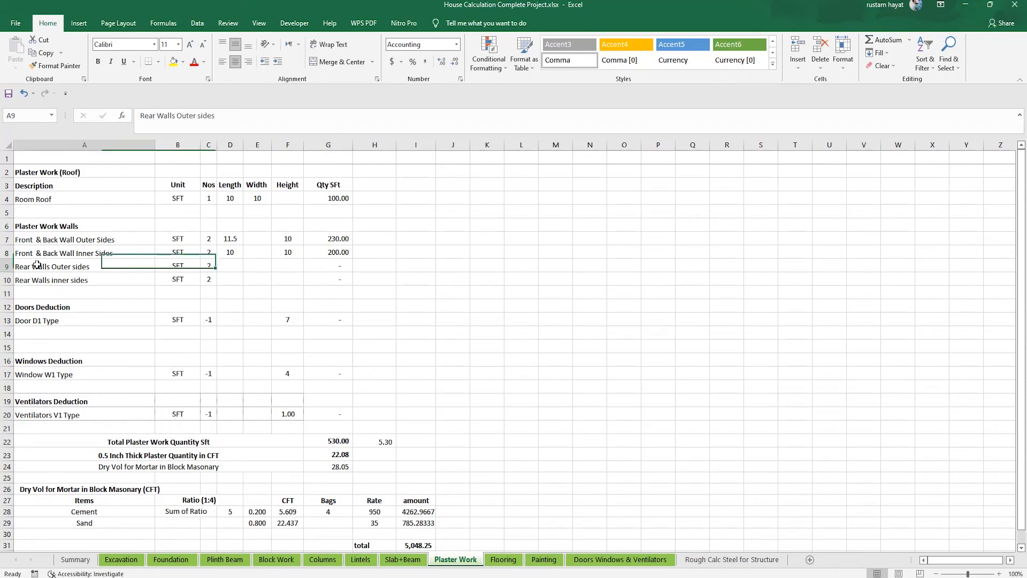
key(alt+Tab)
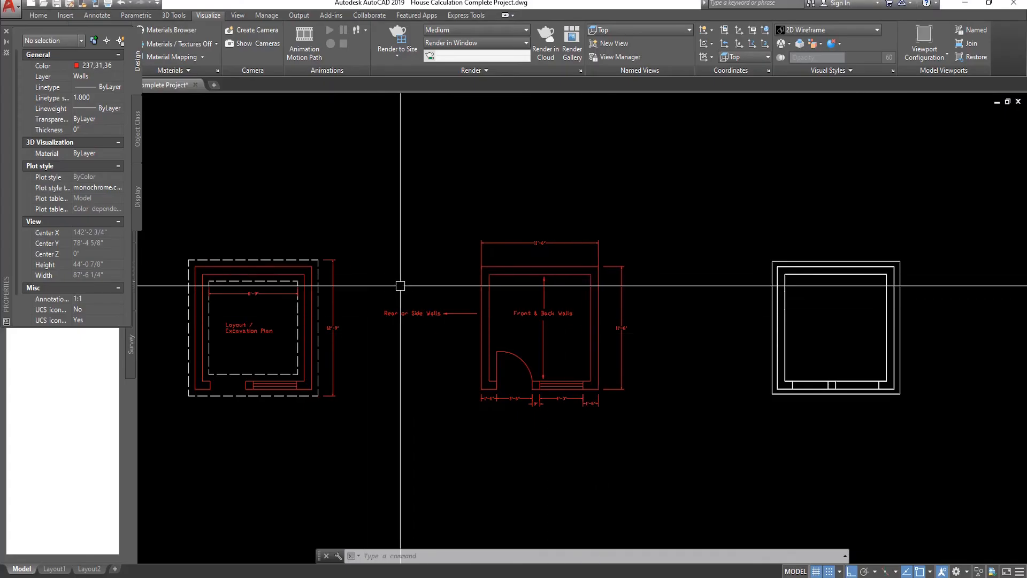
scroll(643, 351, up, 2)
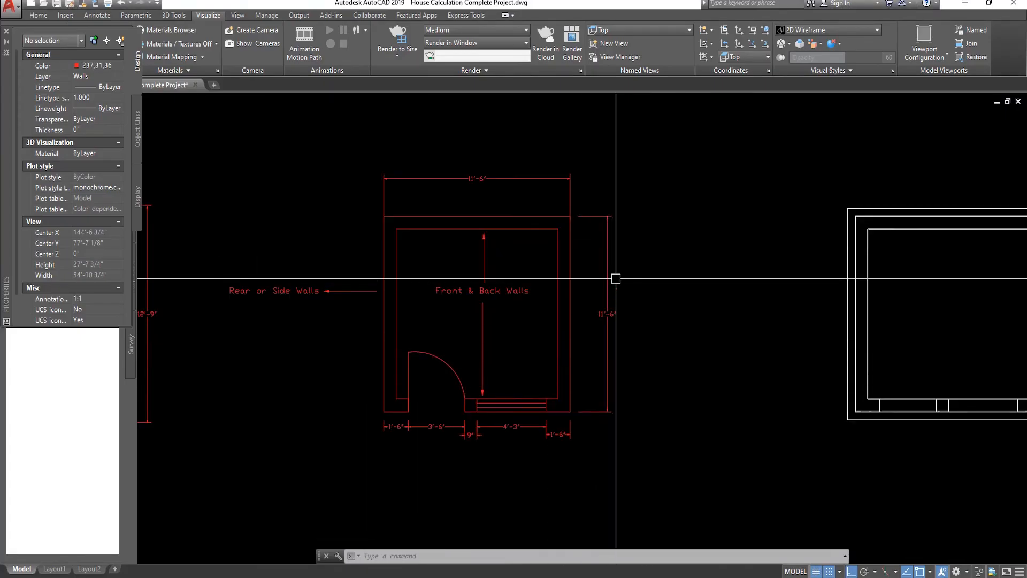
key(alt+Tab)
click(231, 264)
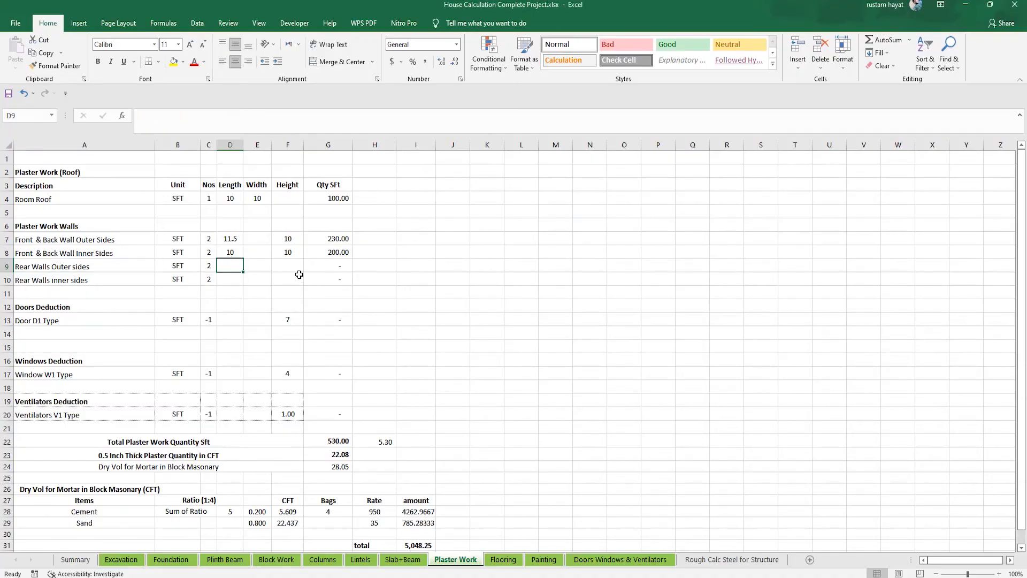
text(11)
key(Tab)
key(Tab)
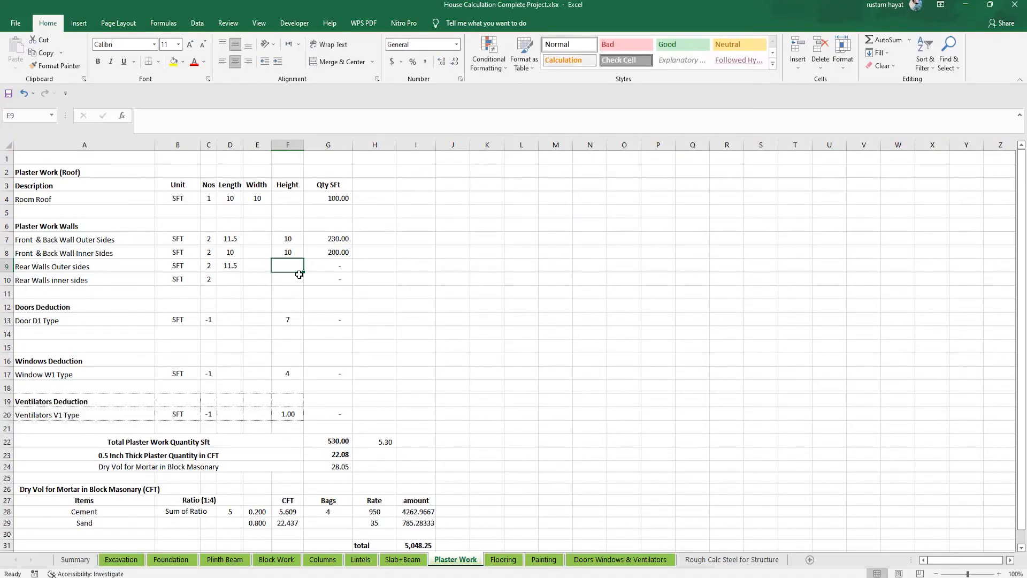
key(Tab)
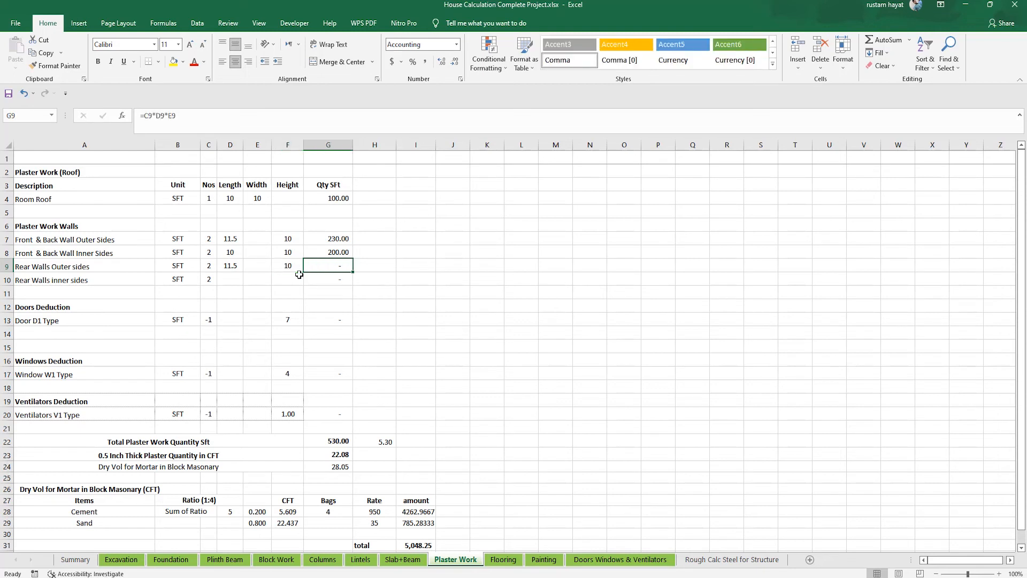
key(ctrl+d)
- Using the AutoCAD plan, enter length 10 and height 10 for Rear Walls inner sides and fill the quantity formula into G10
key(Left)
key(Left)
key(Left)
key(Down)
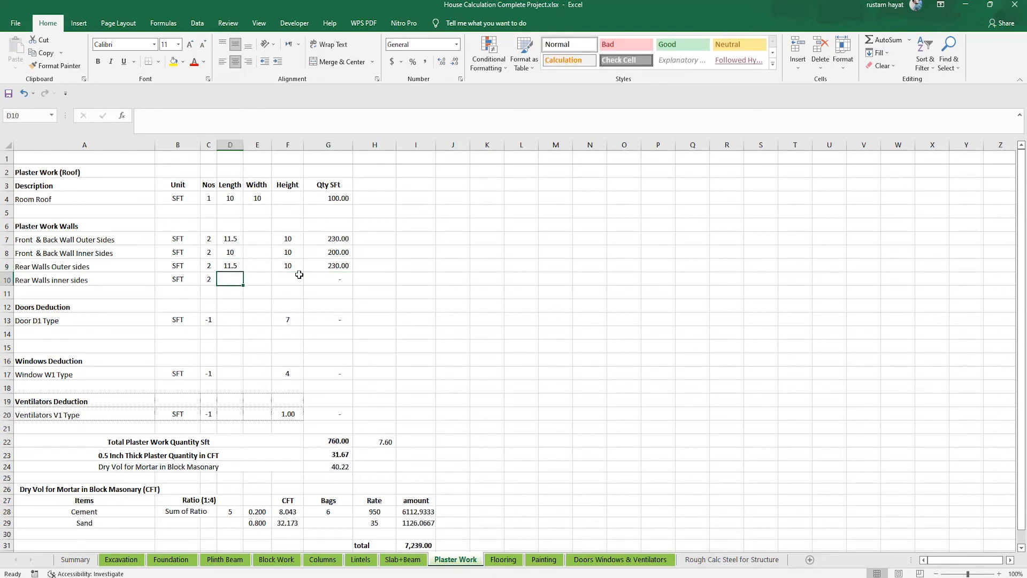
key(alt+Tab)
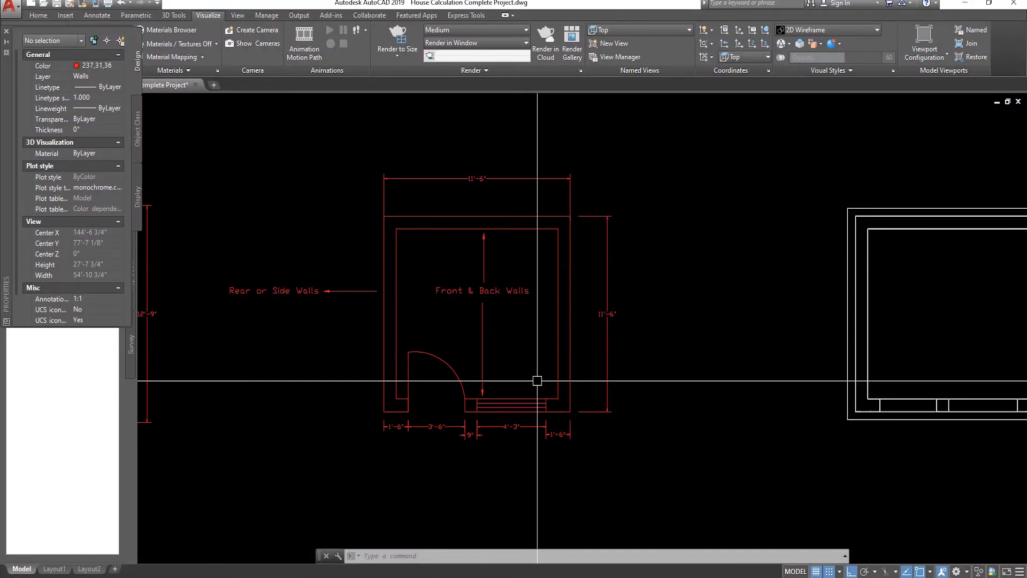
key(alt+Tab)
text(10)
key(Tab)
key(Tab)
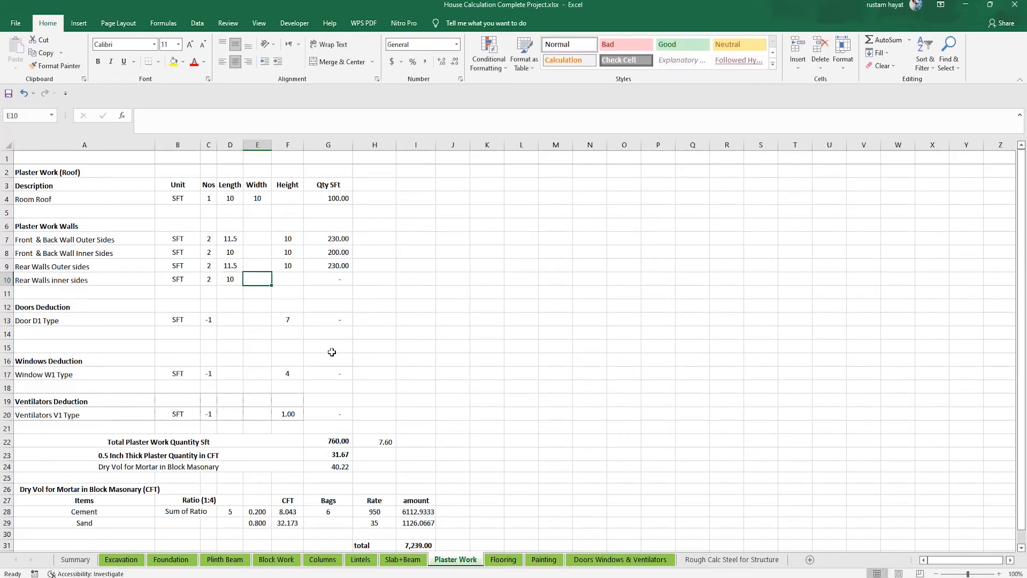
text(10)
key(Tab)
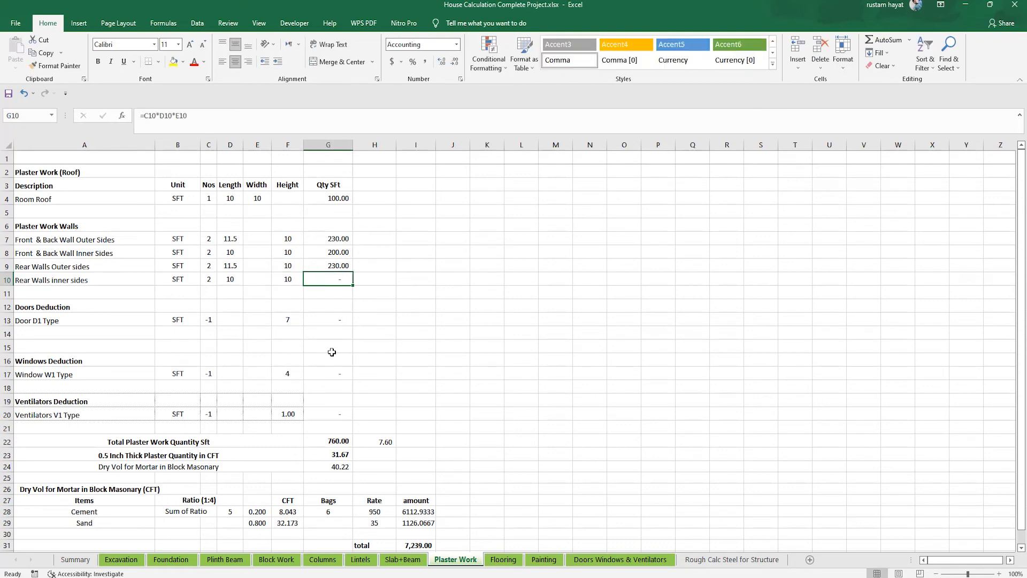
key(ctrl+d)
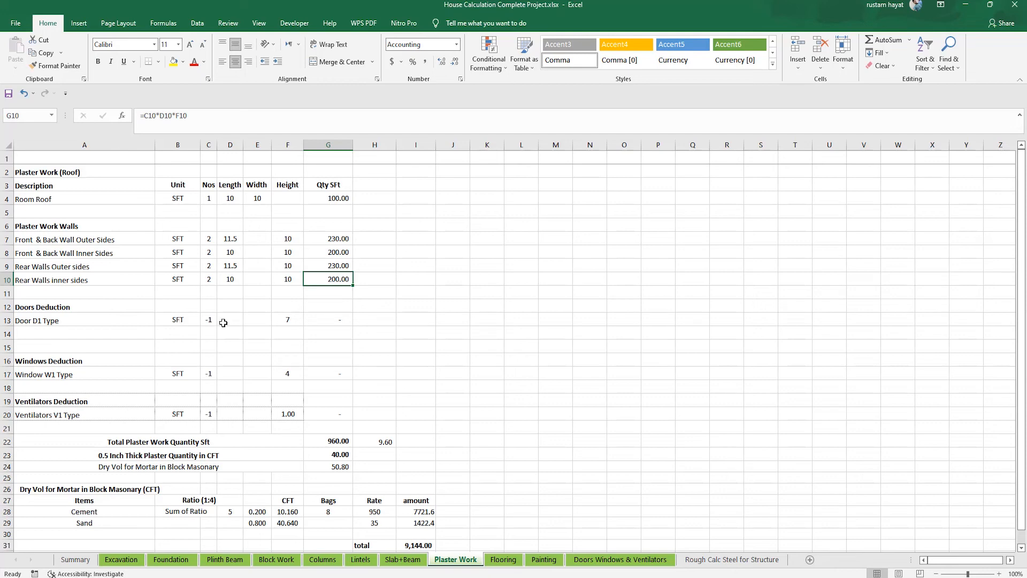
- Enter length 3.5 for Door D1 Type in the Doors Deduction section and check its number cell
click(239, 317)
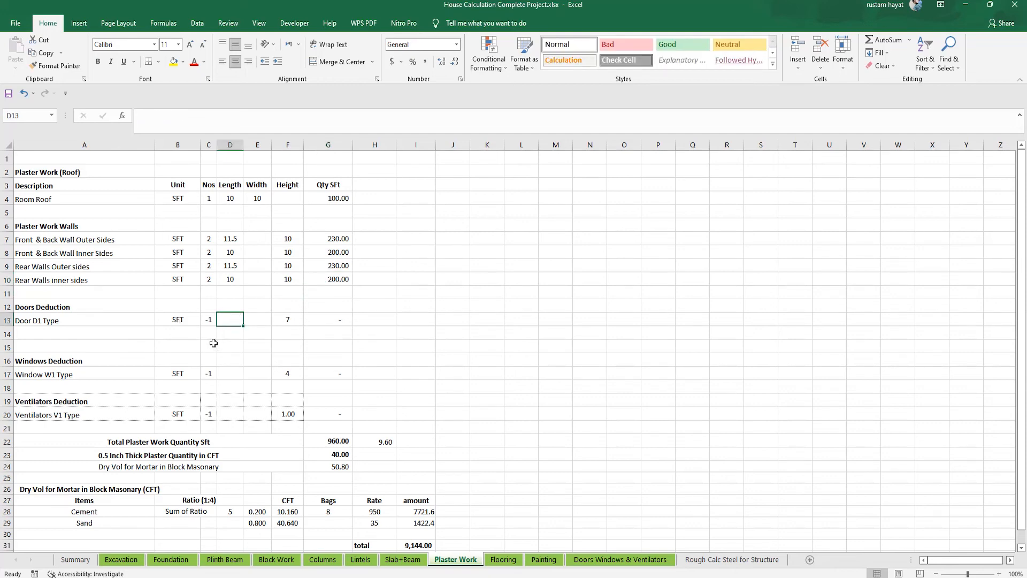
text(3.5)
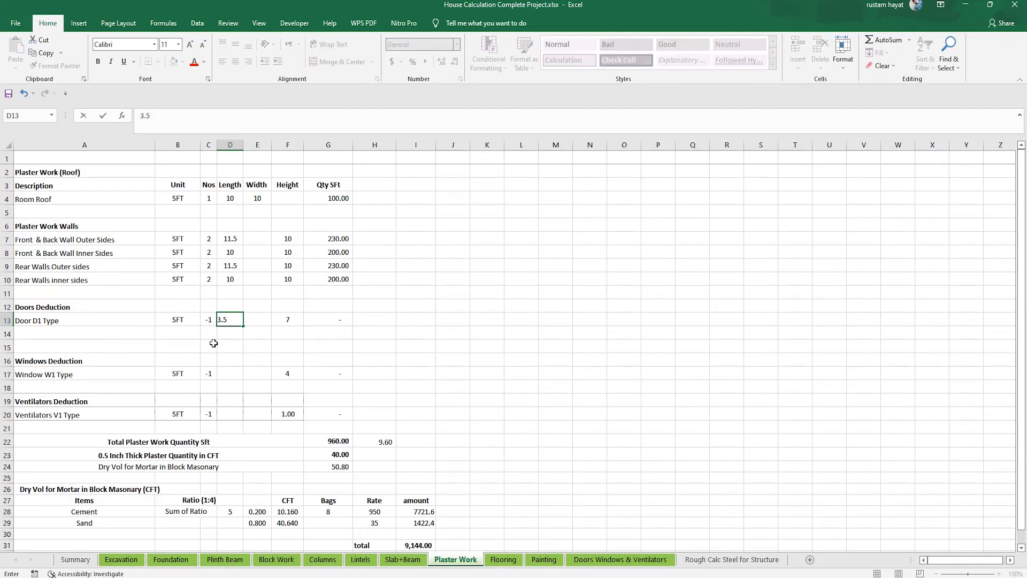
key(Return)
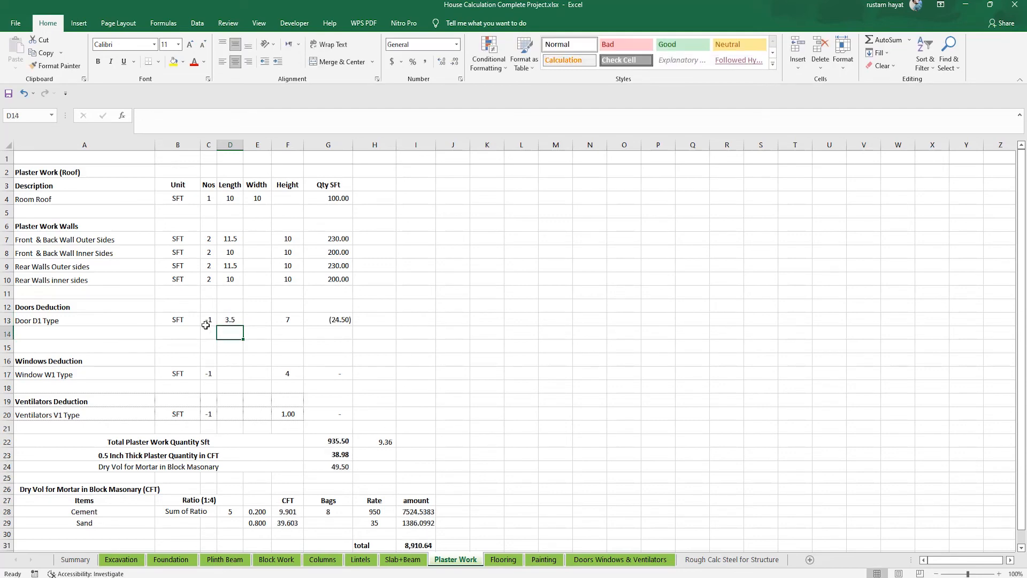
click(206, 320)
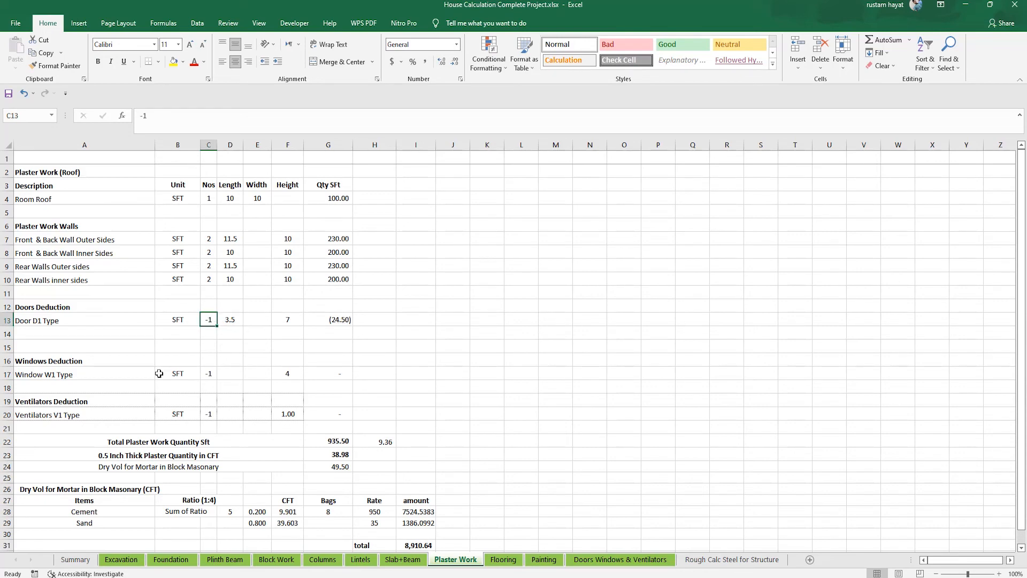
- Check the window width in the AutoCAD plan and enter length 4.25 for Window W1 Type in the Excel sheet
click(229, 372)
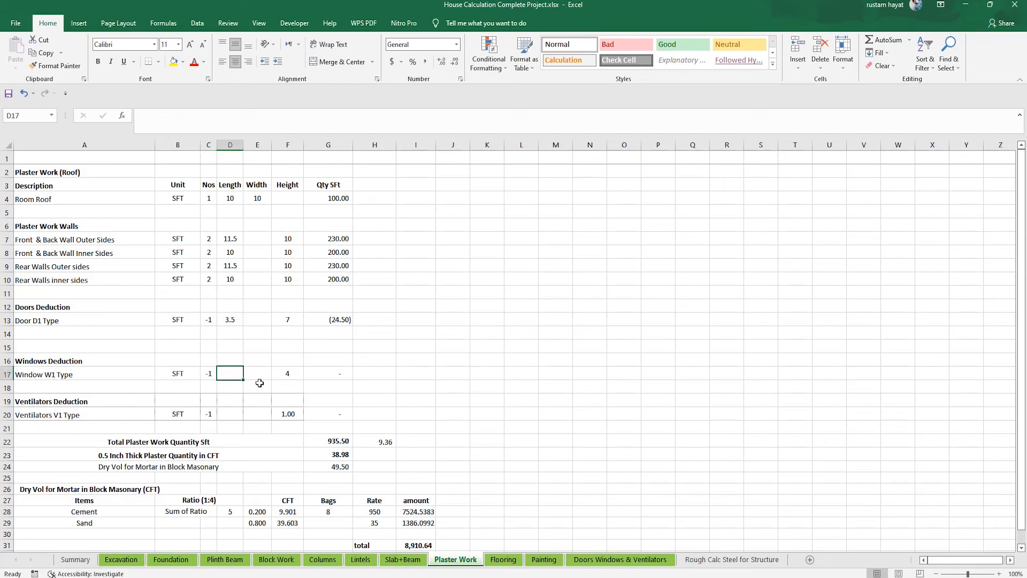
key(alt+Tab)
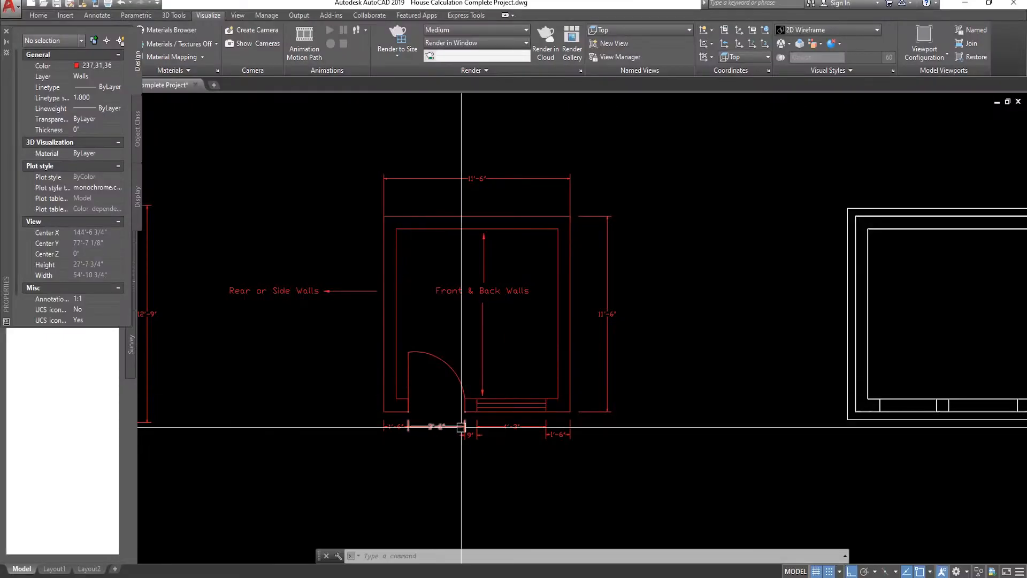
key(alt+Tab)
text(4)
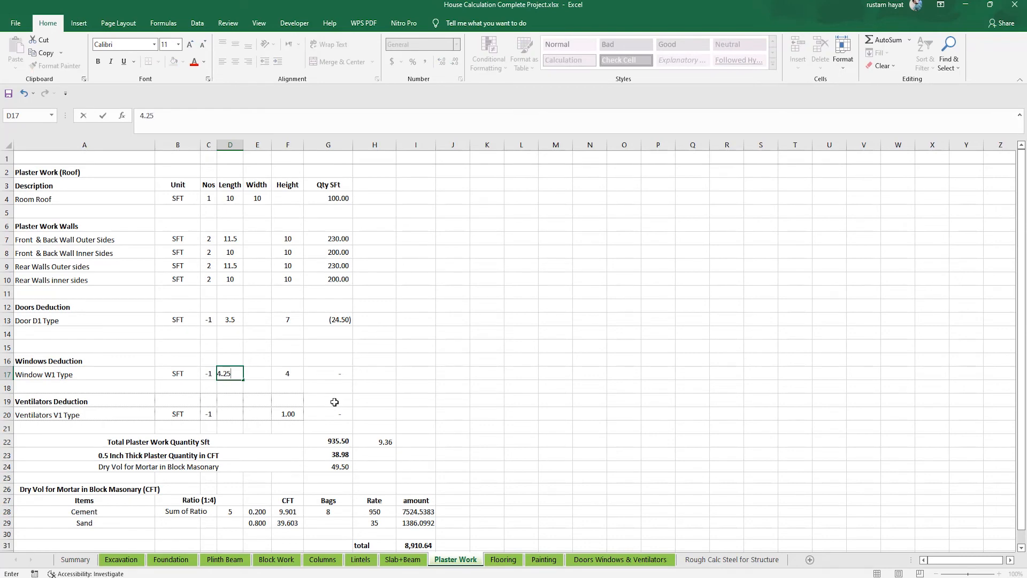
key(Right)
key(Left)
key(Right)
key(Right)
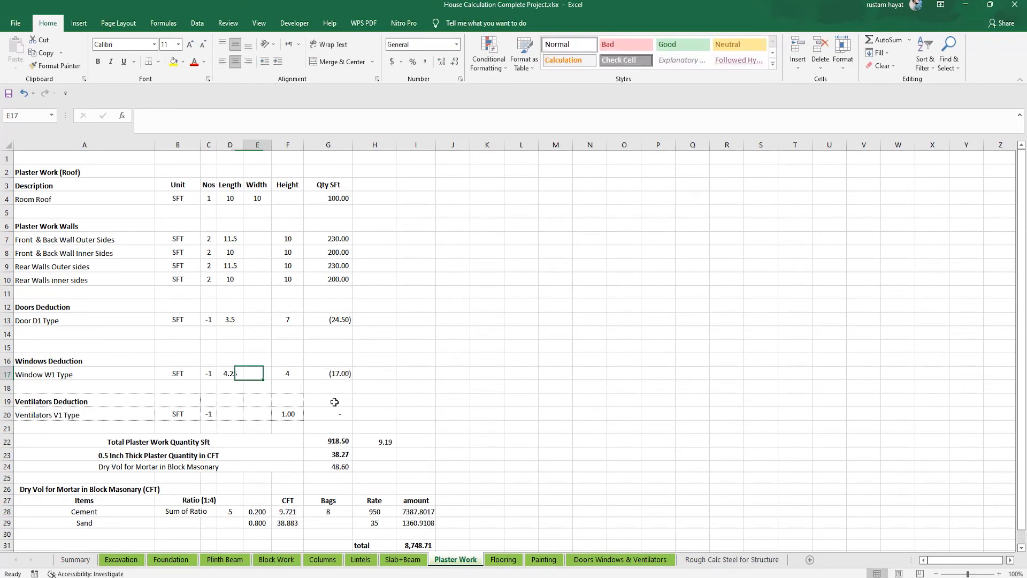
- Enter length 3.5 for Ventilators V1 Type after consulting the AutoCAD plan, and check its height and quantity formula
key(Down)
key(Down)
key(Down)
key(Left)
key(Left)
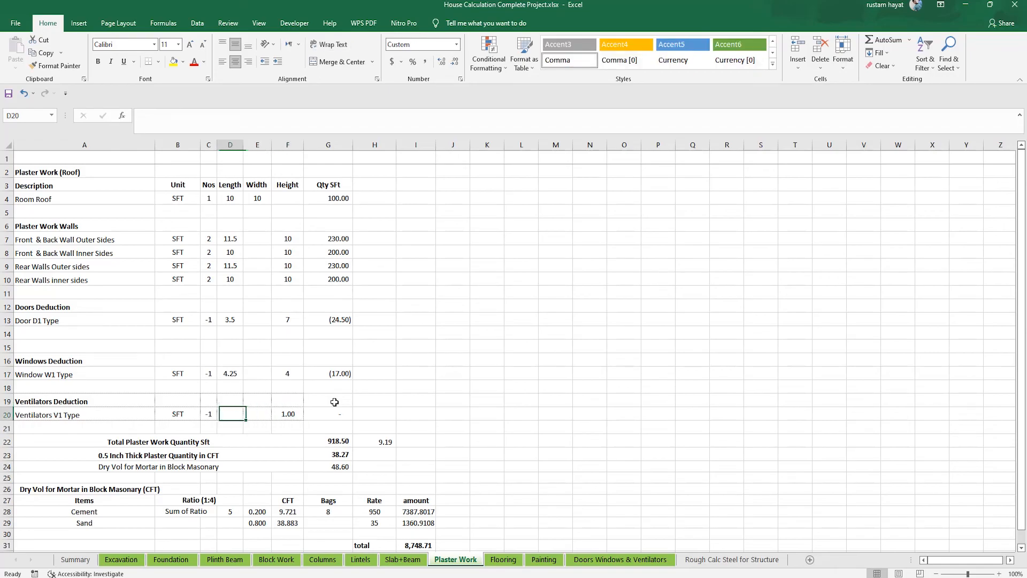
key(alt+Tab)
key(alt+Tab)
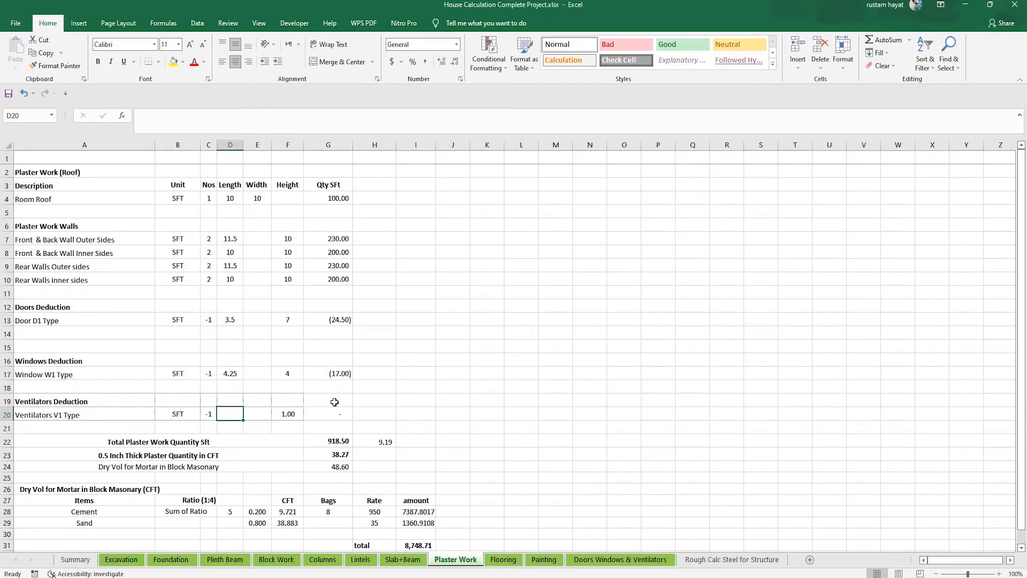
text(3.5)
key(Right)
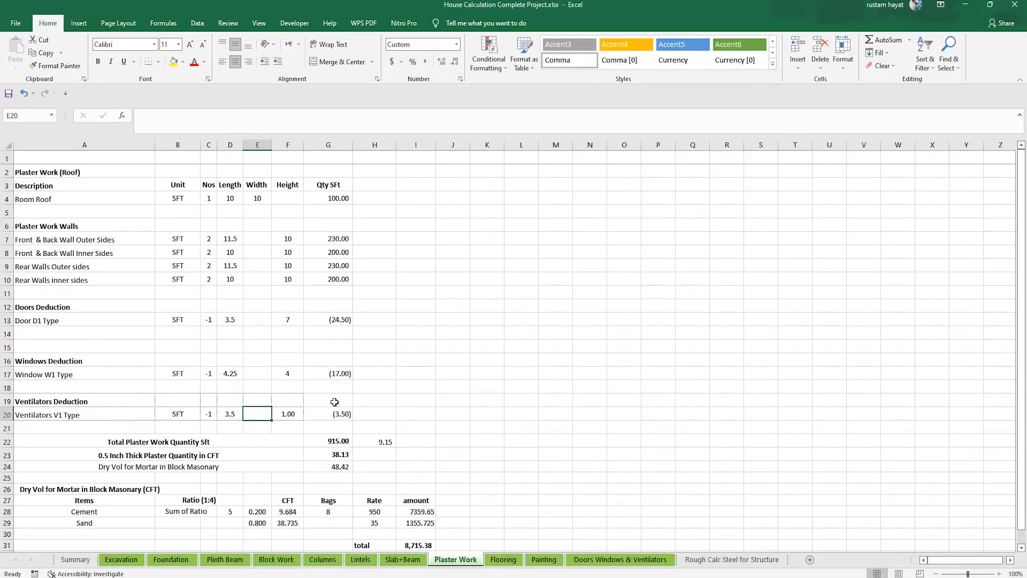
key(Right)
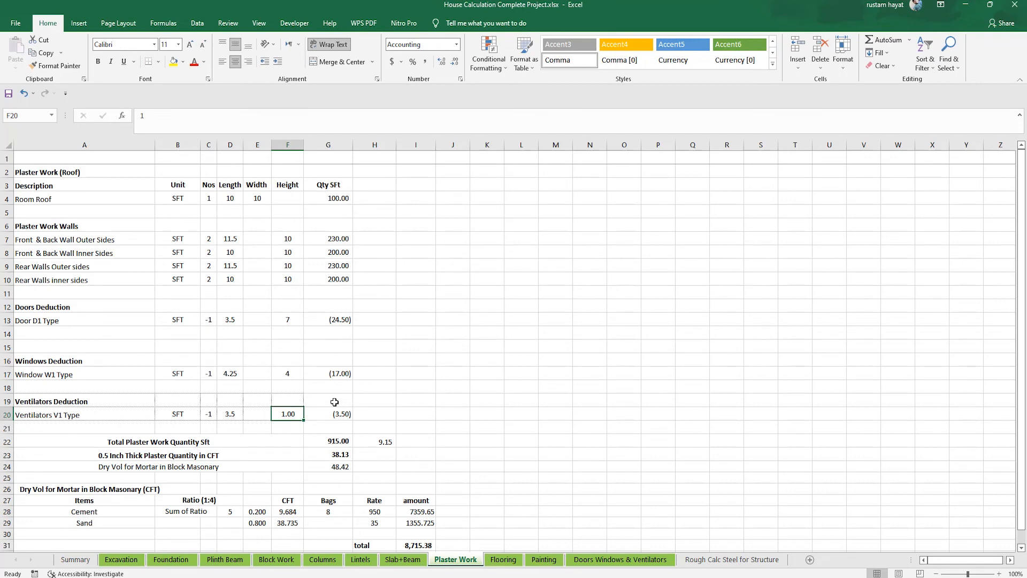
key(Right)
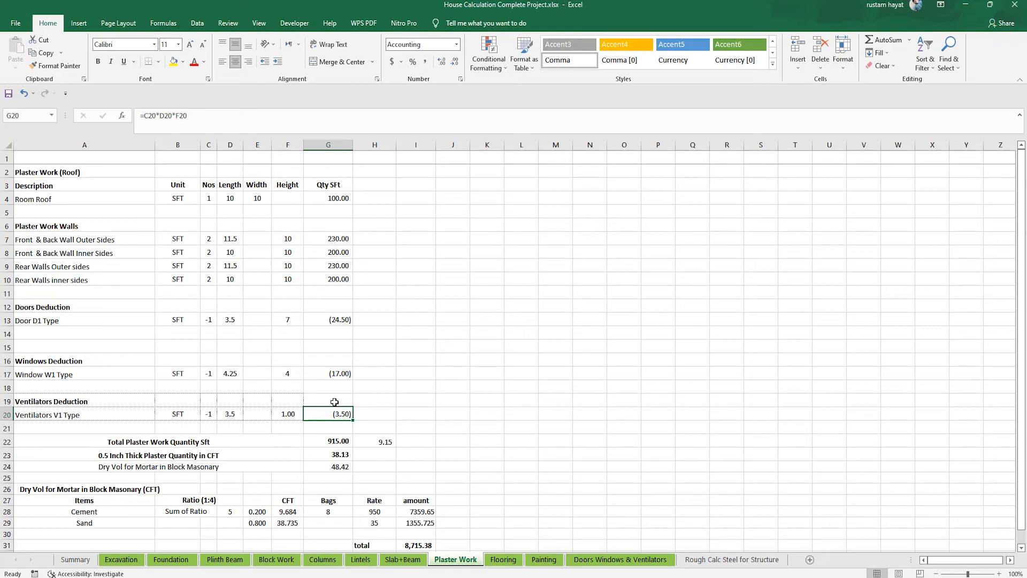
- Examine the formulas for total plaster quantity, its division by 100 in H22, the 0.5 inch thick plaster volume and the dry mortar volume
click(340, 453)
click(339, 441)
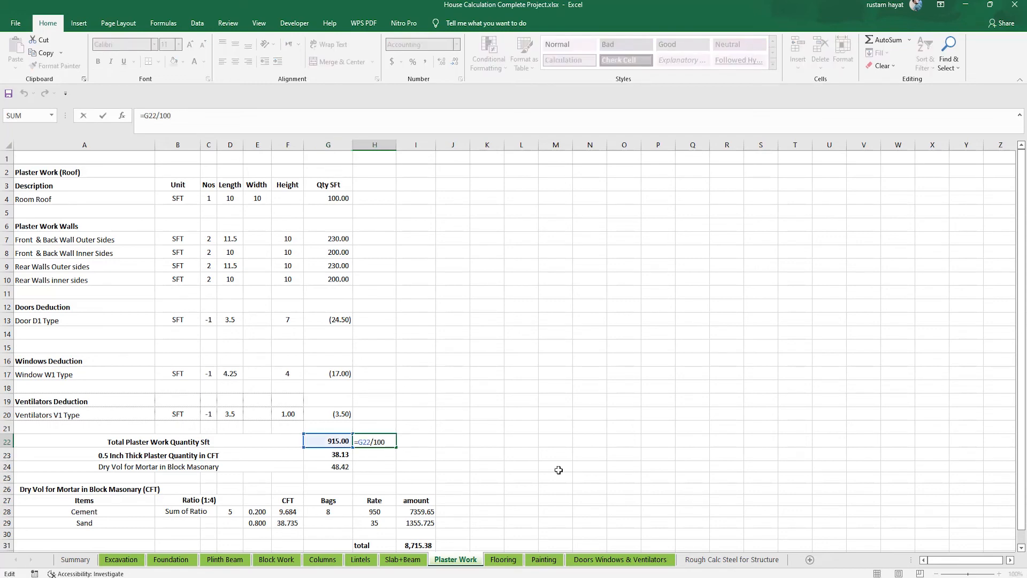
key(Return)
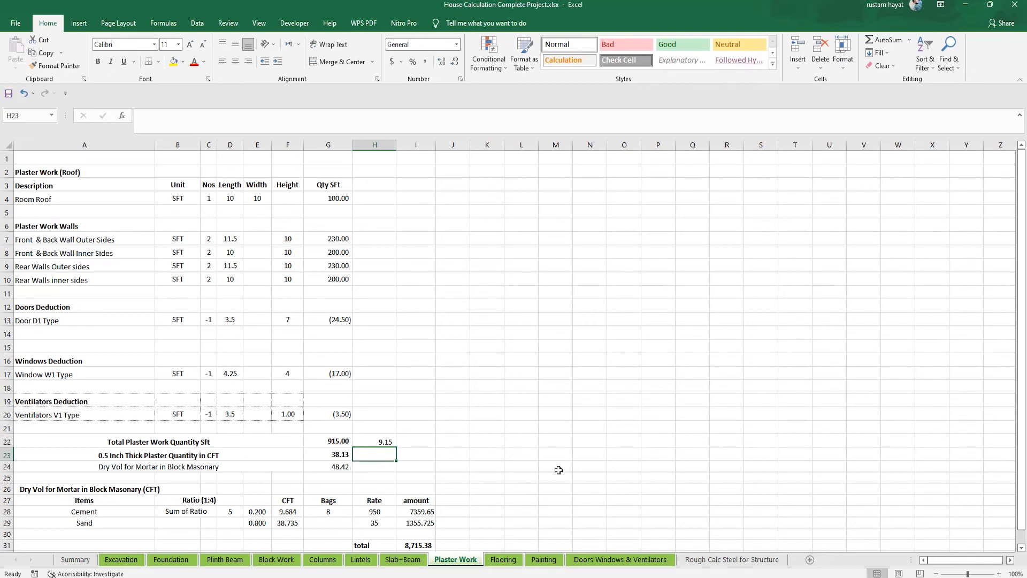
key(Left)
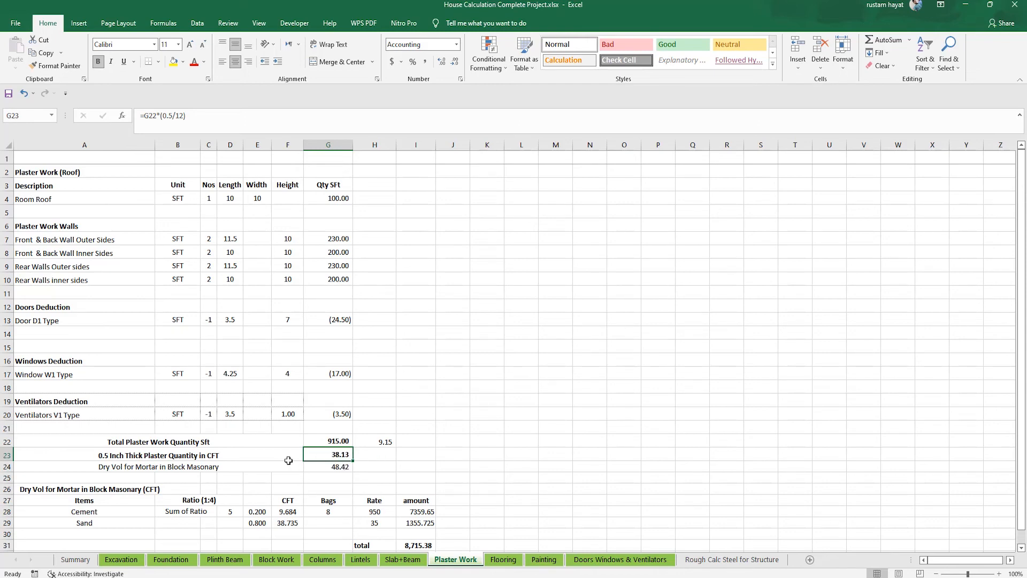
click(219, 471)
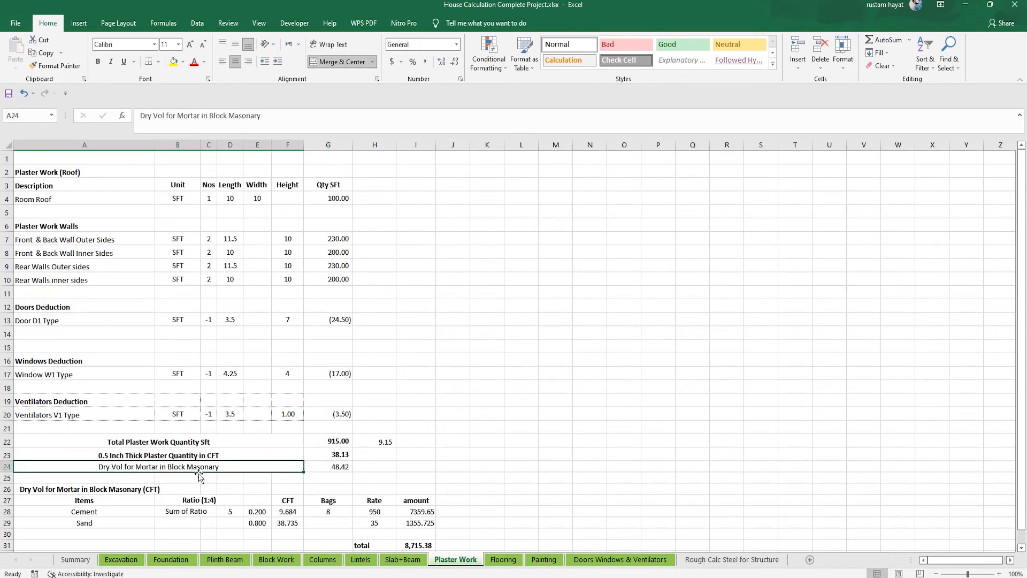
click(342, 470)
key(Down)
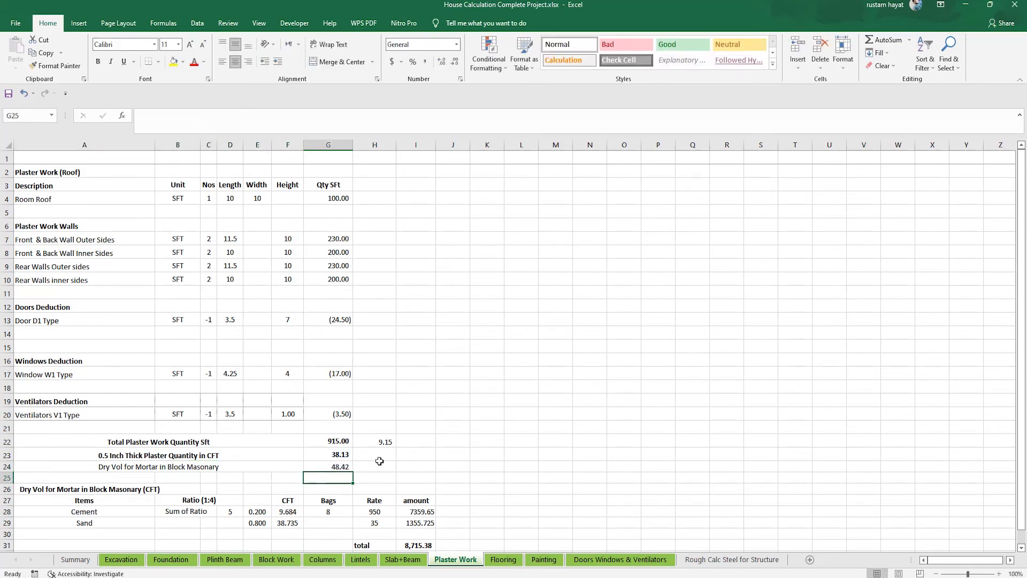
scroll(380, 461, down, 1)
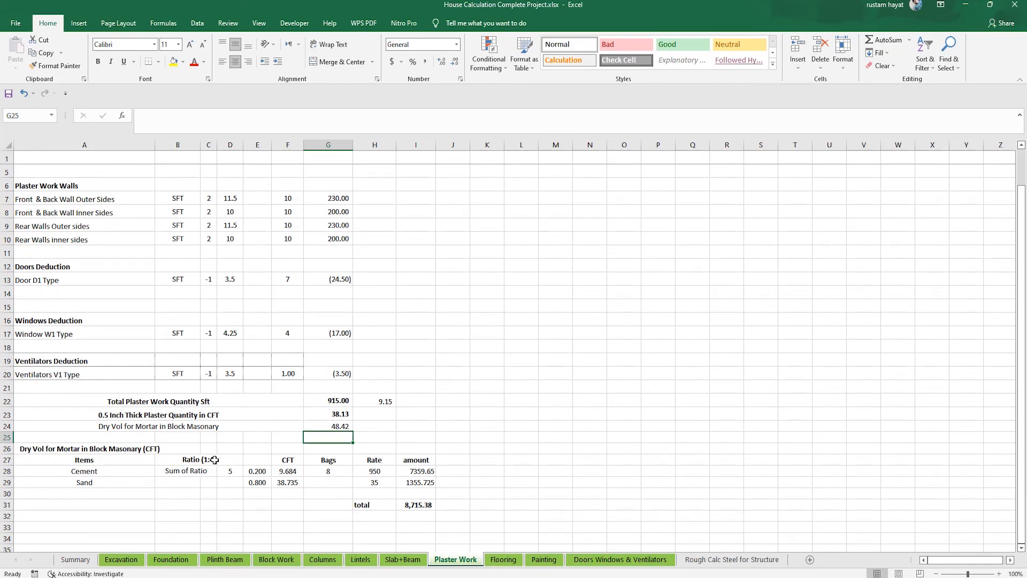
- Review the cement row's ratio, CFT, bags and rate cells, and apply Comma style to the cement amount in I28
click(231, 473)
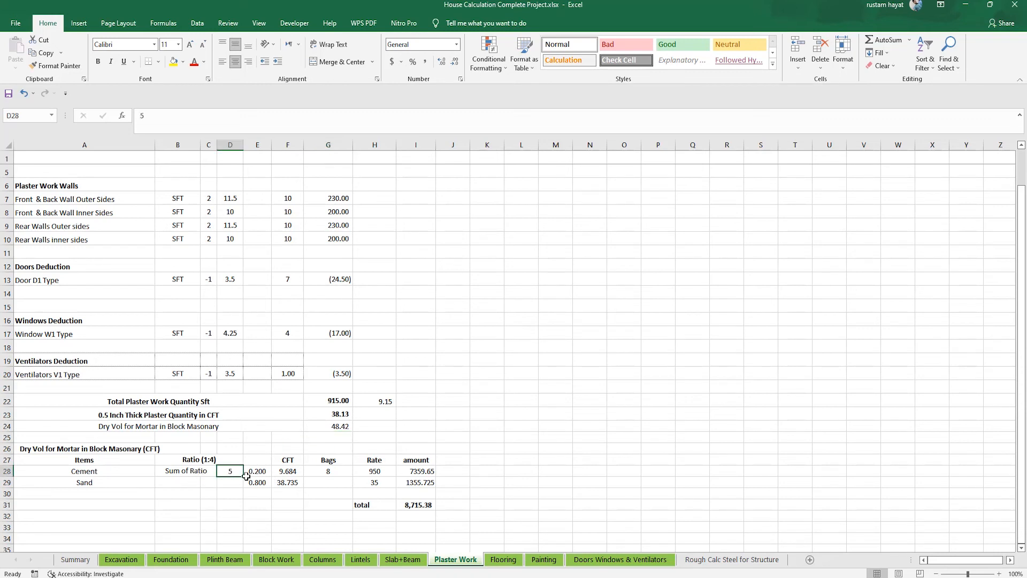
click(264, 472)
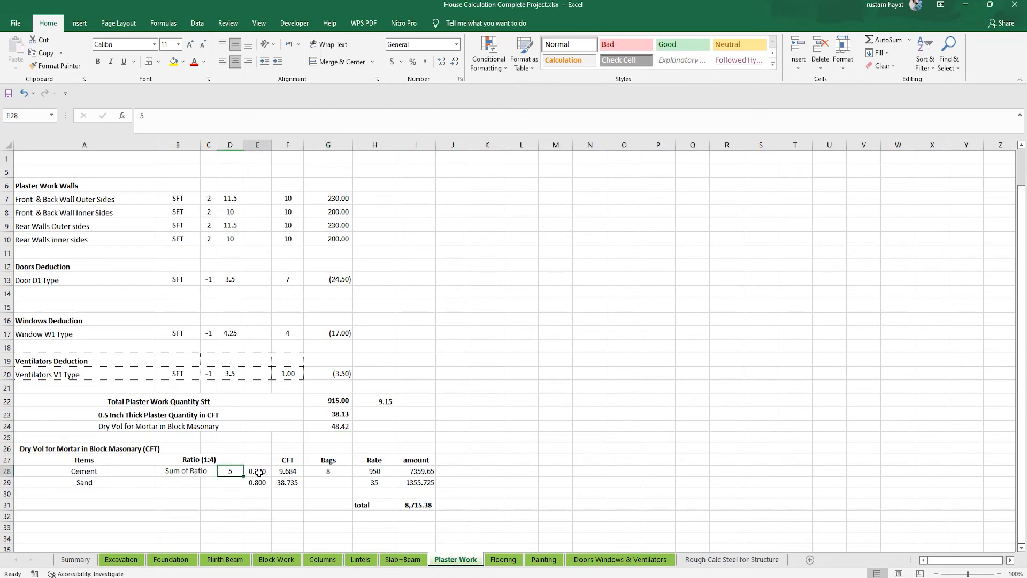
click(294, 471)
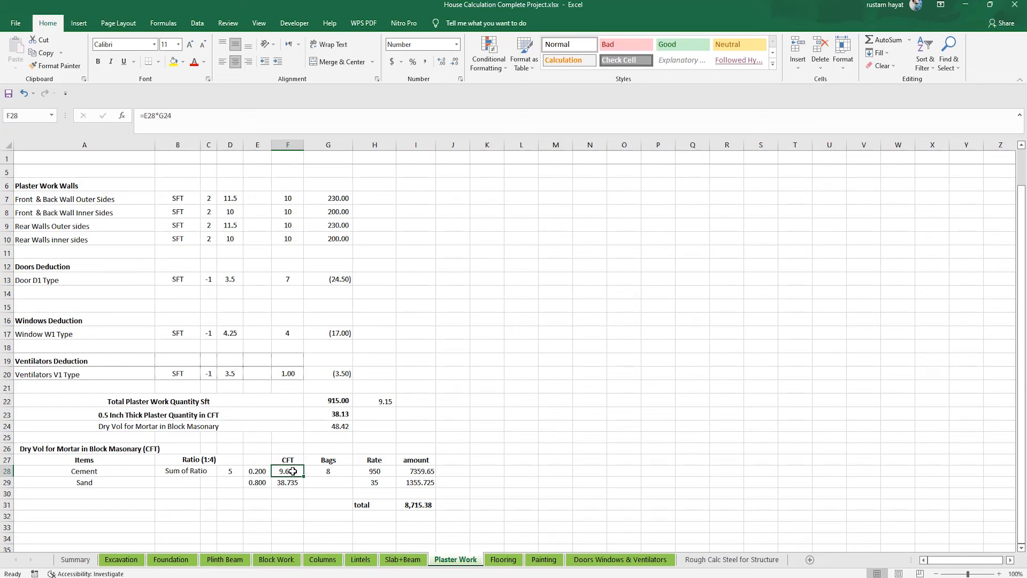
click(339, 473)
click(379, 473)
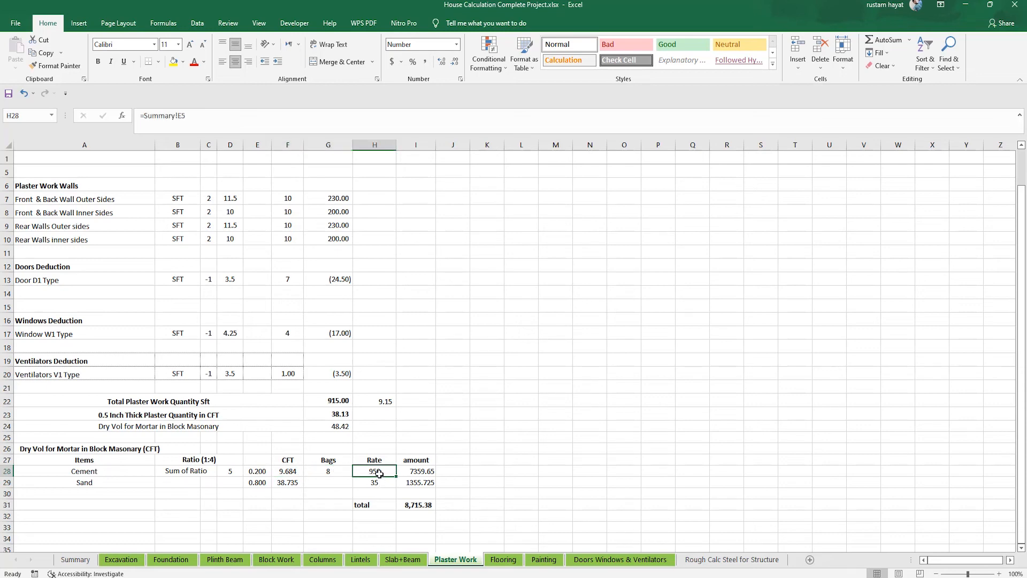
click(422, 475)
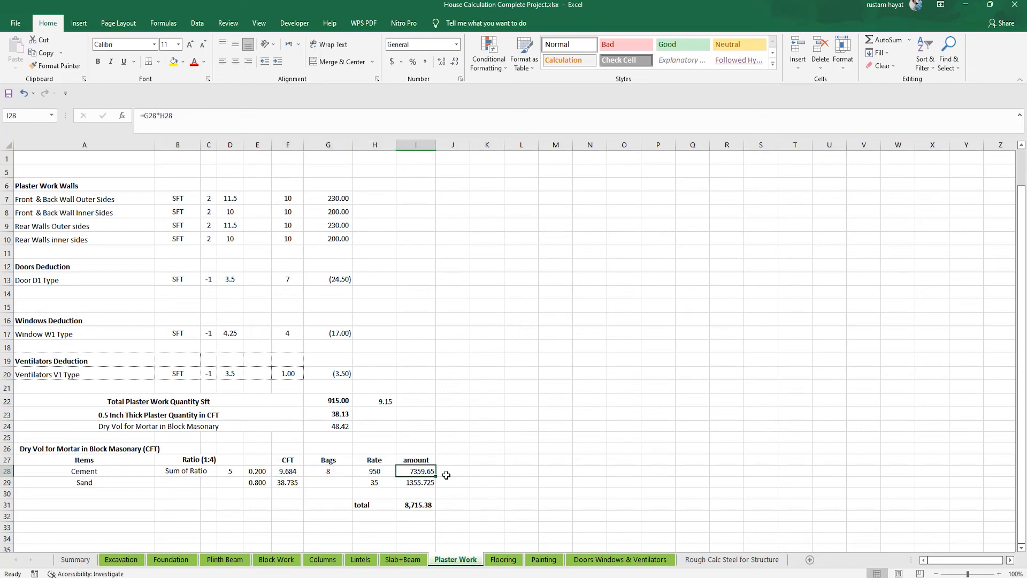
click(432, 62)
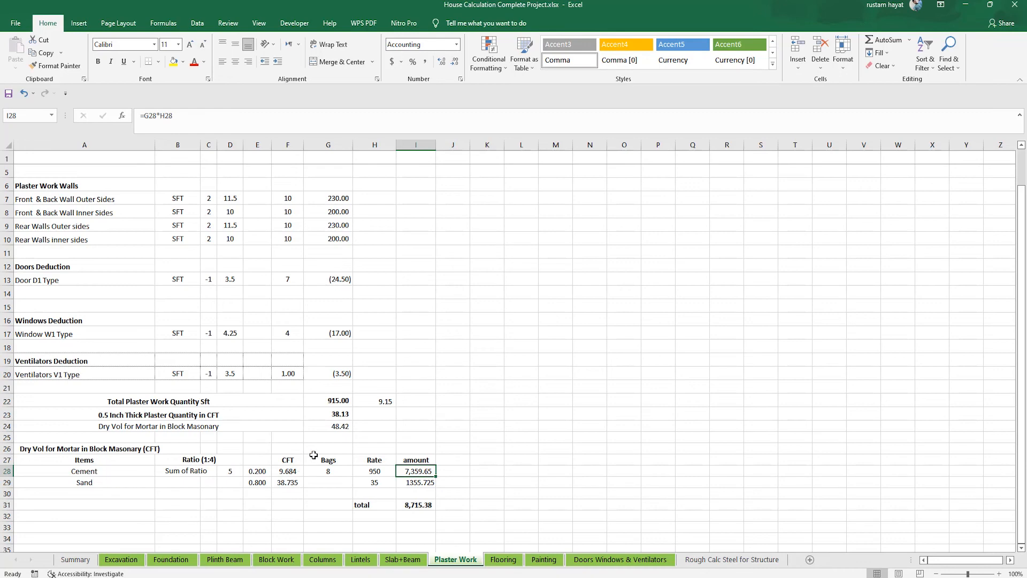
- Review the dry volume and the sand row's CFT and rate, apply Comma style to the sand amount in I29, and check the total formula
click(346, 426)
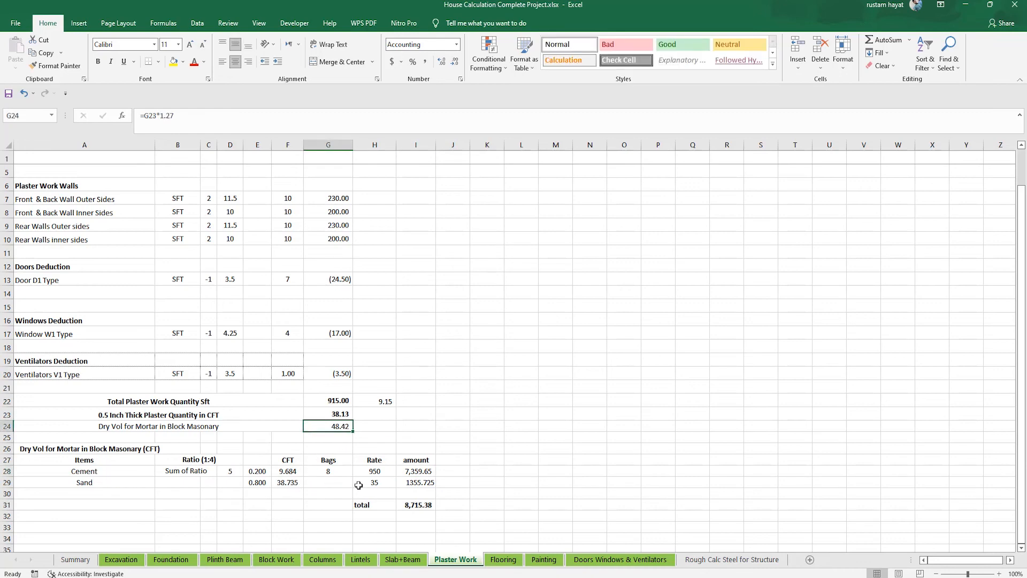
click(295, 482)
click(385, 481)
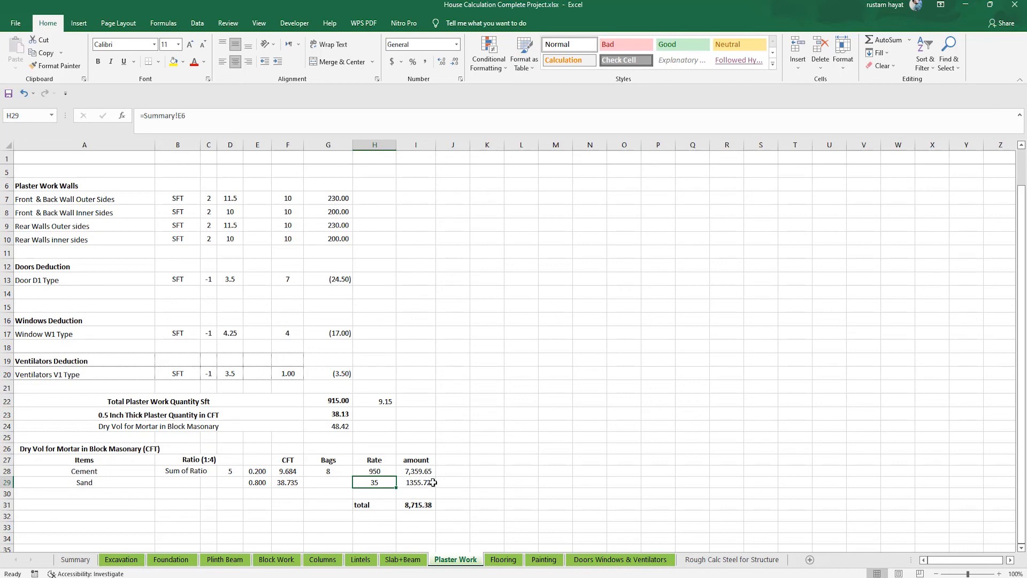
click(431, 482)
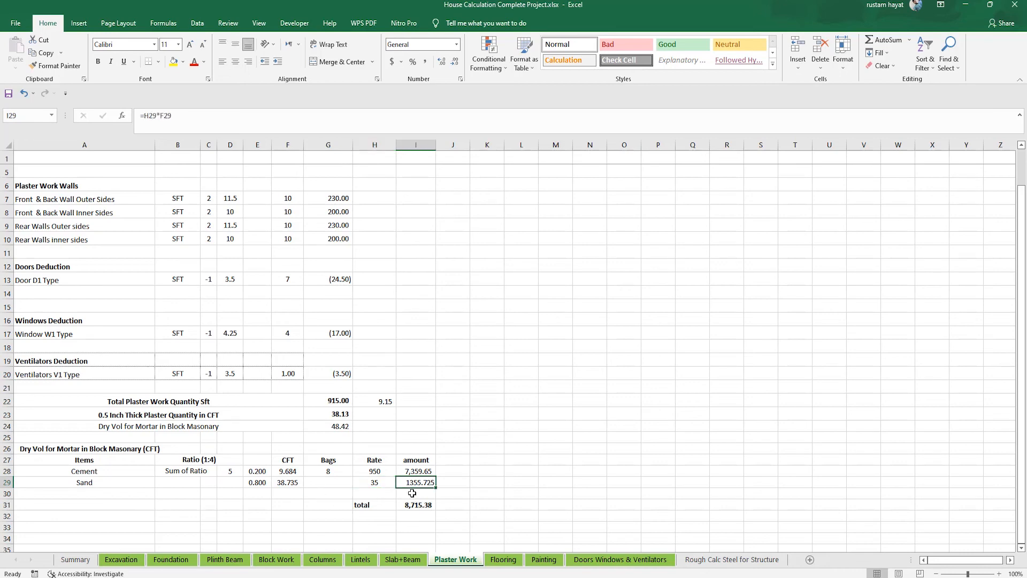
click(424, 61)
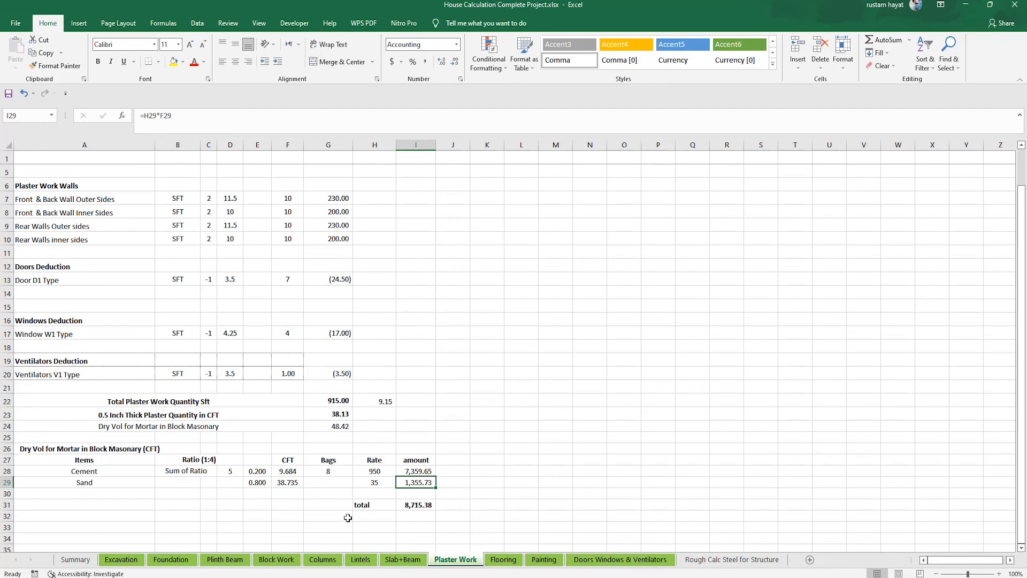
click(420, 504)
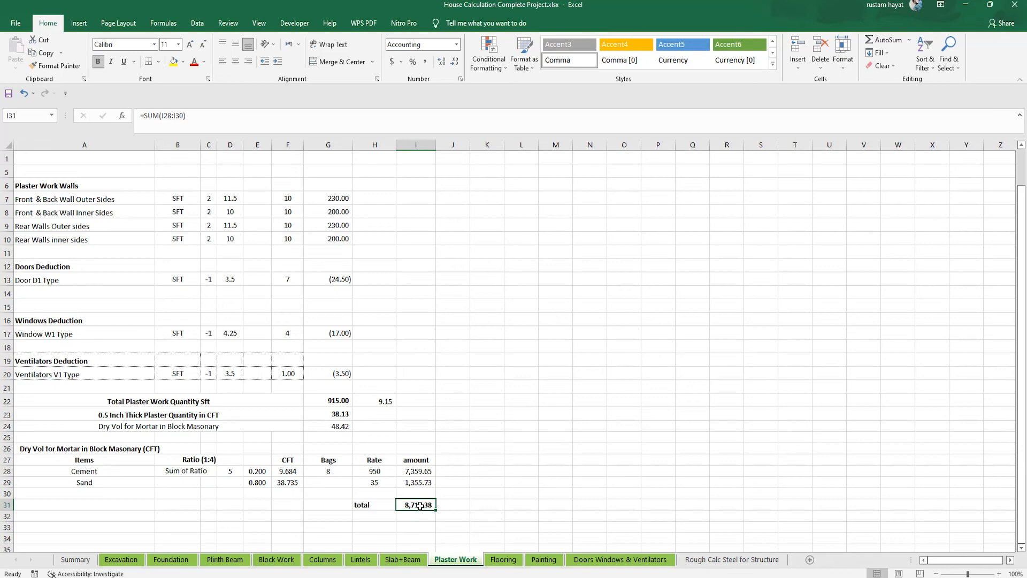
- Check the plaster cost total formula in I31 and look at the Plaster Lobour charges row on the Summary sheet
double_click(420, 505)
key(Return)
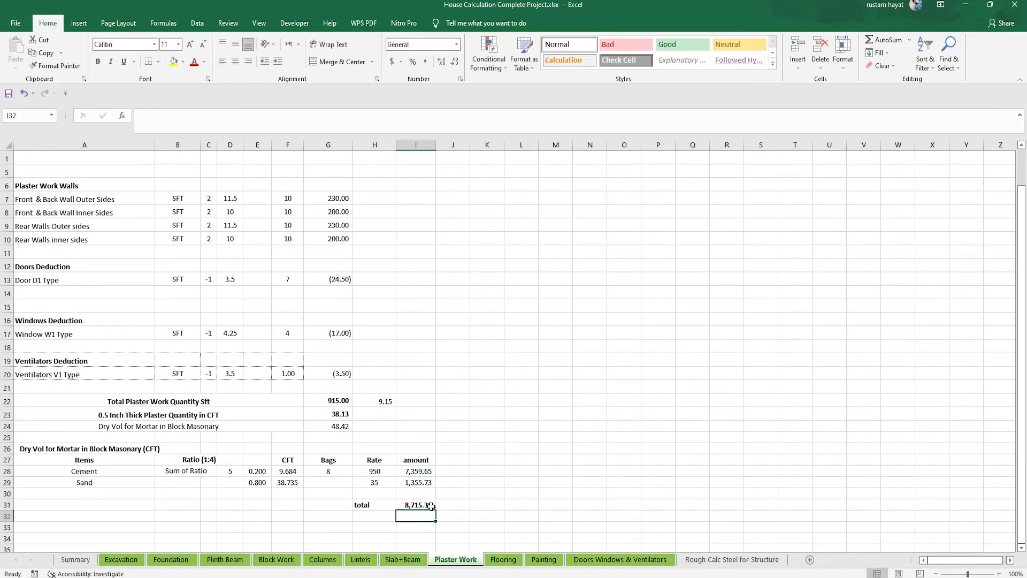
click(75, 559)
click(81, 325)
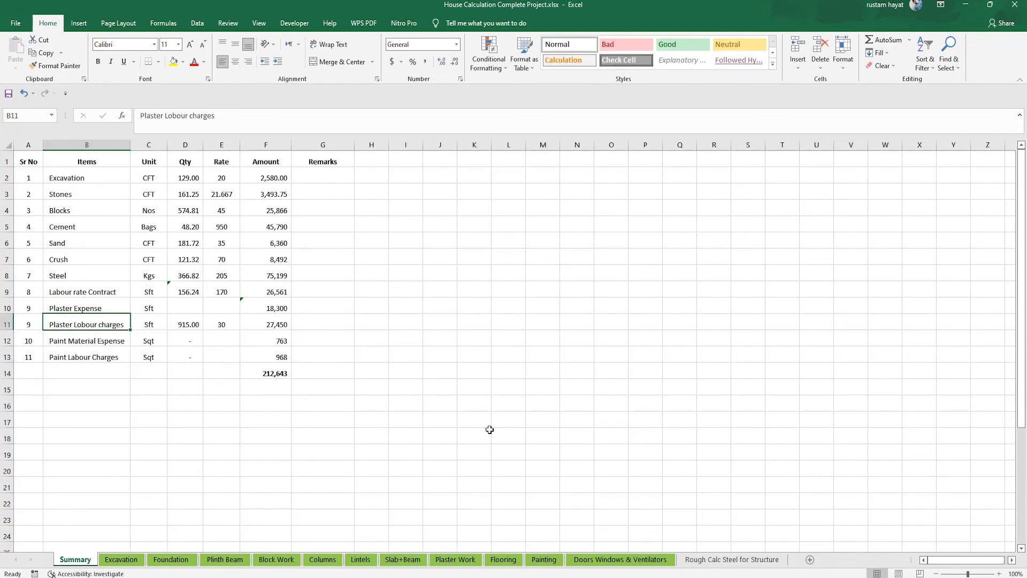
- On the Flooring sheet, enter length 10 and width 10 for Room Floor after consulting the AutoCAD plan
click(493, 559)
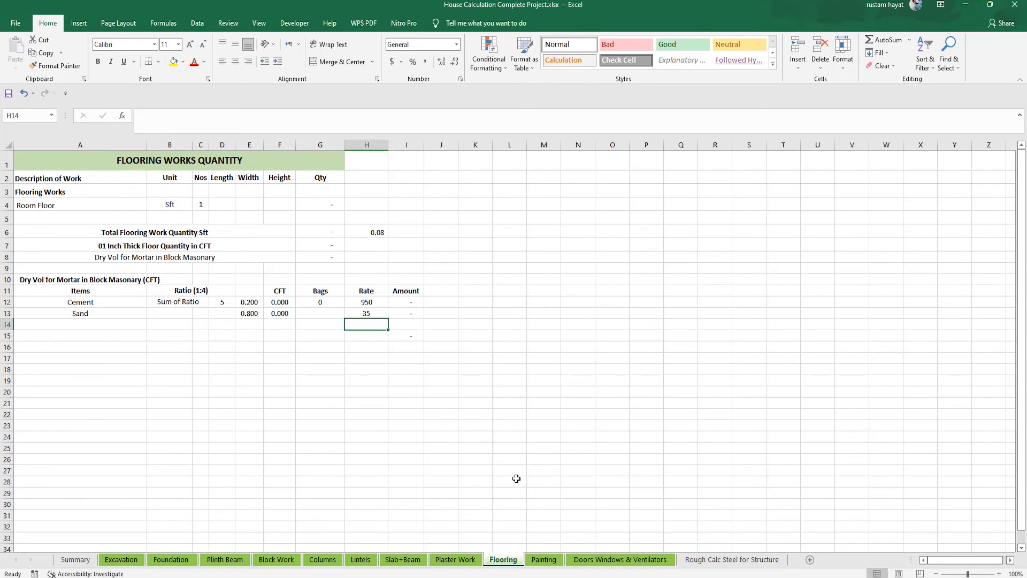
click(222, 204)
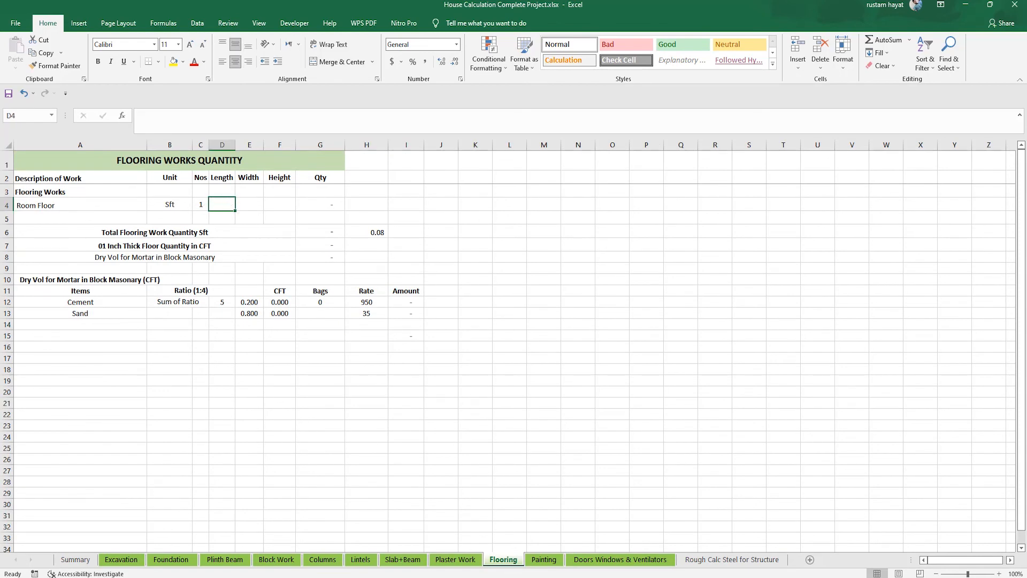
key(alt+Tab)
scroll(539, 323, down, 2)
scroll(509, 316, up, 2)
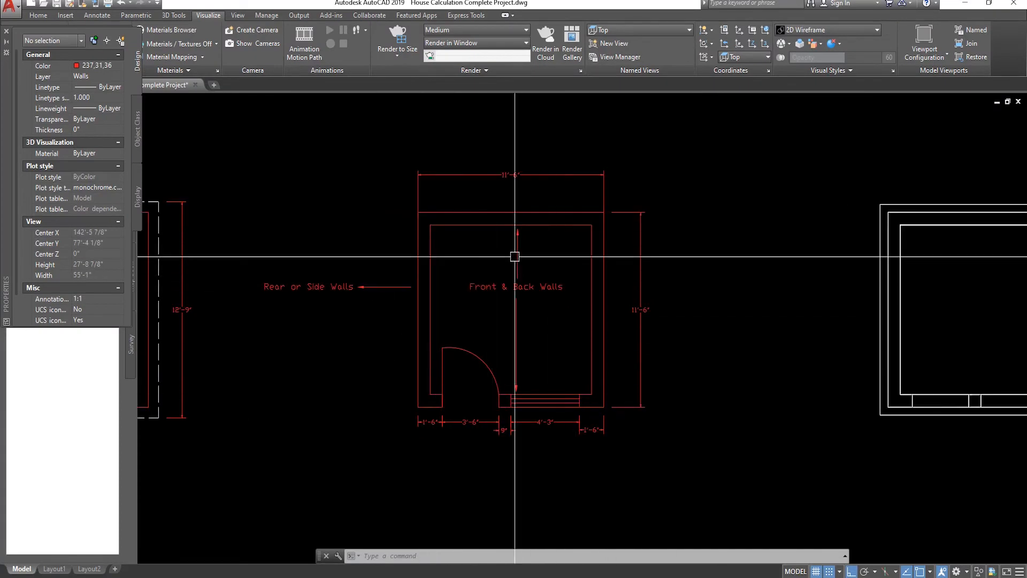
key(alt+Tab)
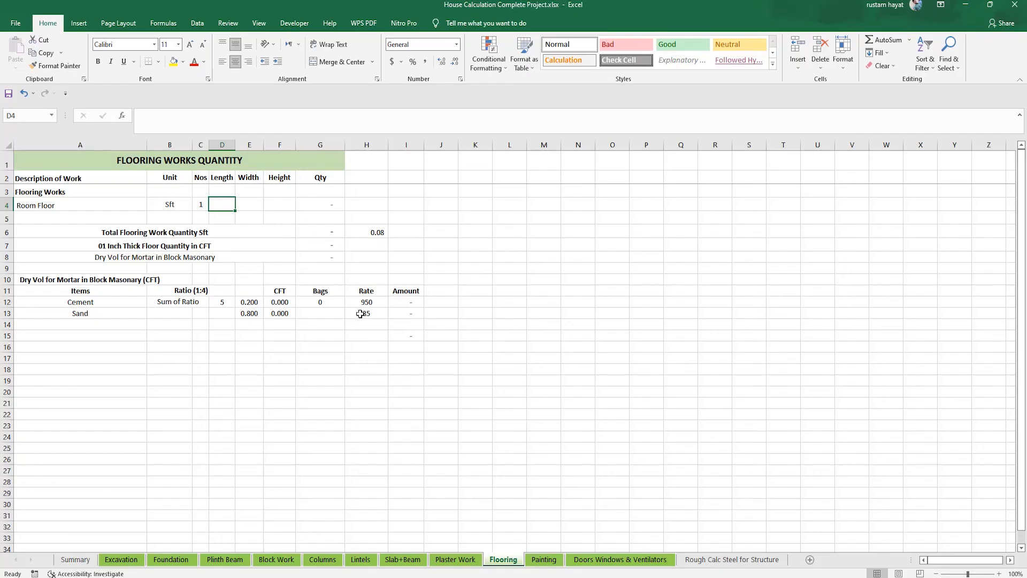
text(10)
key(Tab)
text(10)
key(Tab)
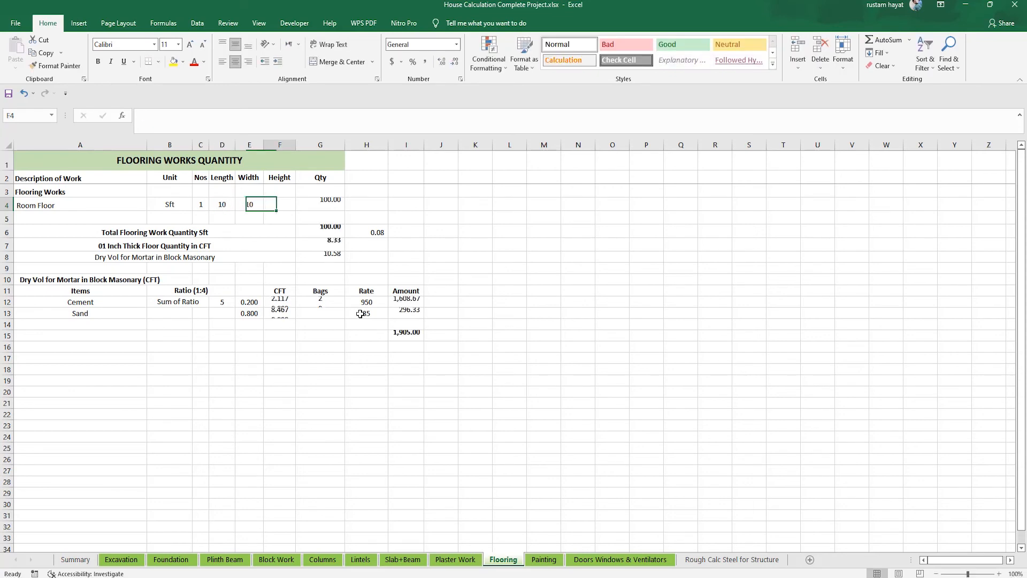
key(Tab)
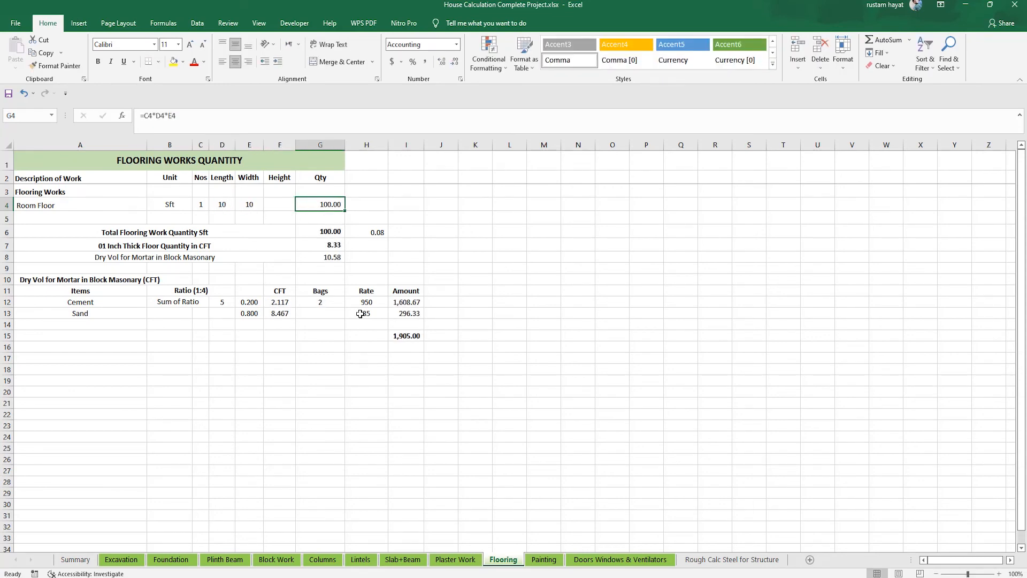
- Review the floor quantity formulas down to the dry volume in G8, and shorten the A8 label to "Dry Vol for Mortar"
key(Down)
key(Down)
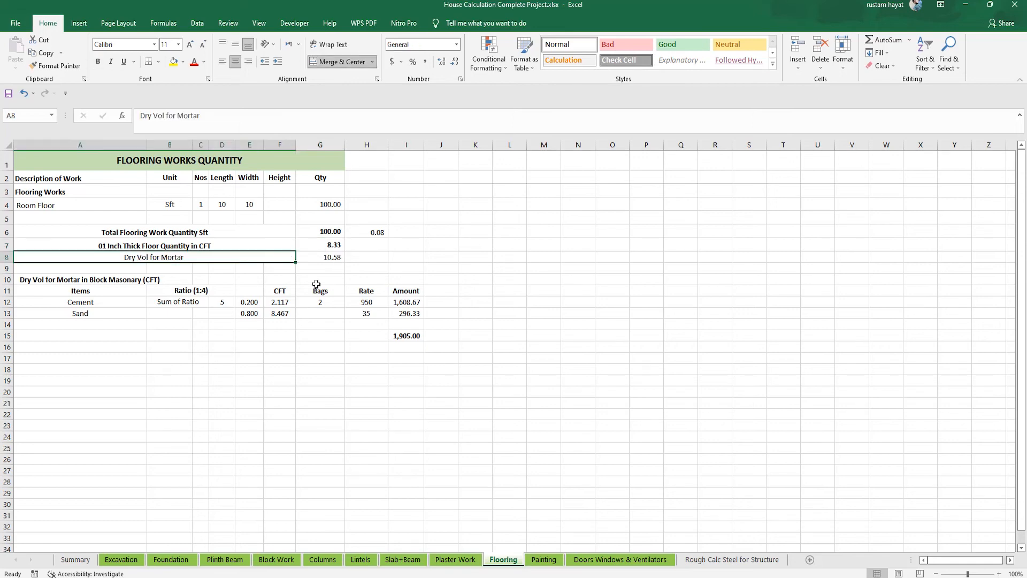
key(Tab)
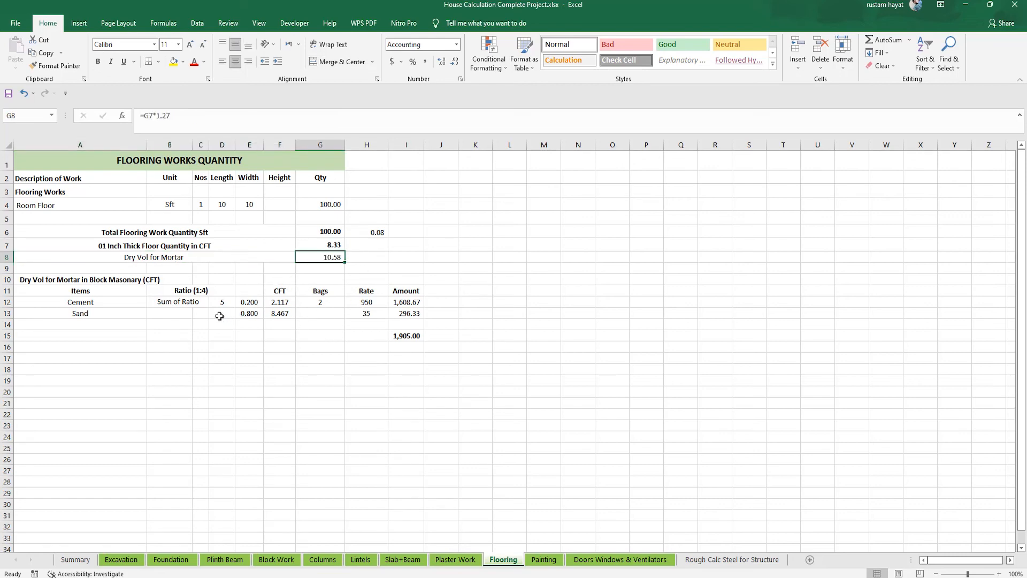
- Examine the flooring mortar ratio, the cement bags, rate and amount formulas, and the total amount formula in I15
click(201, 290)
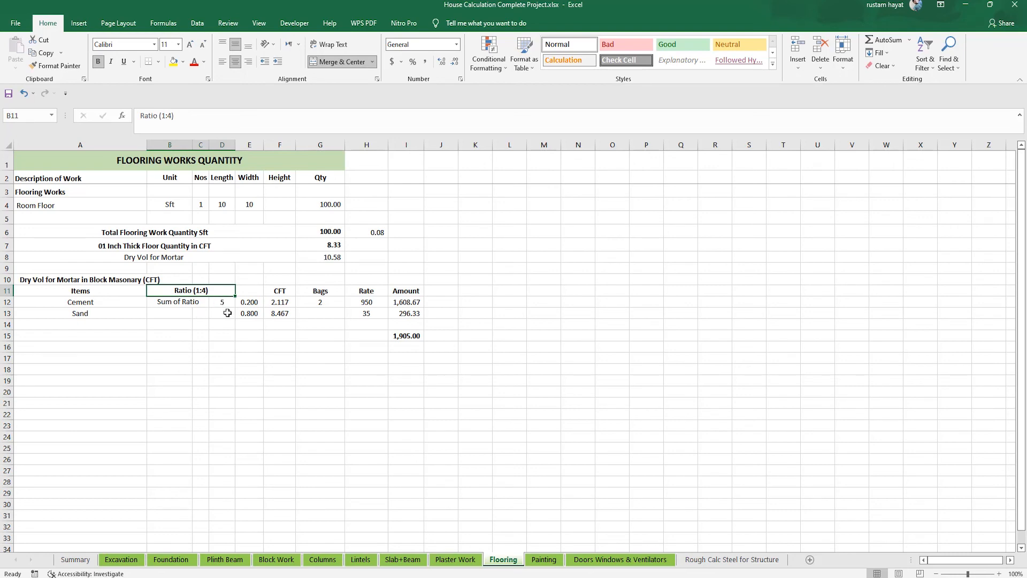
click(298, 301)
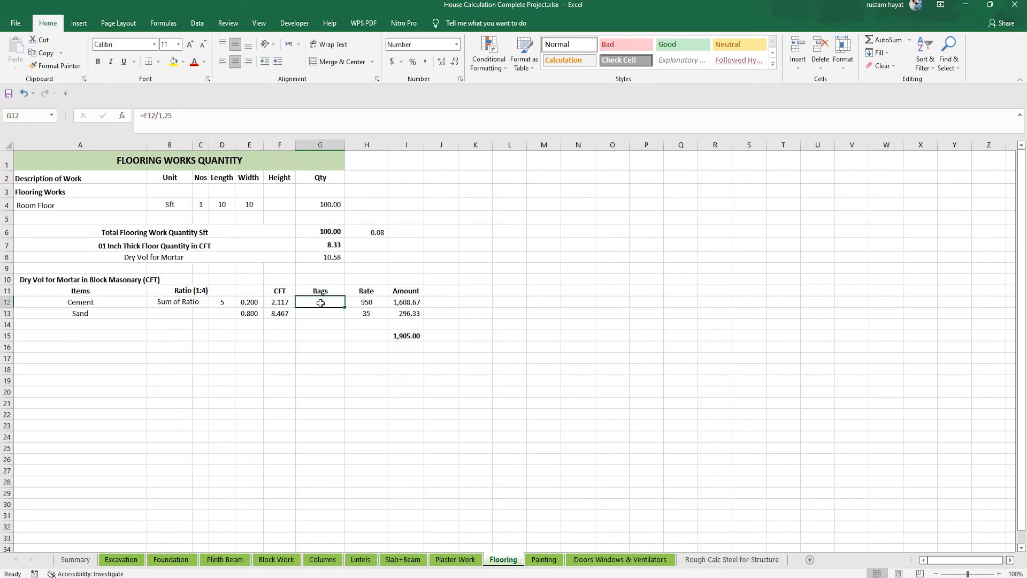
click(368, 303)
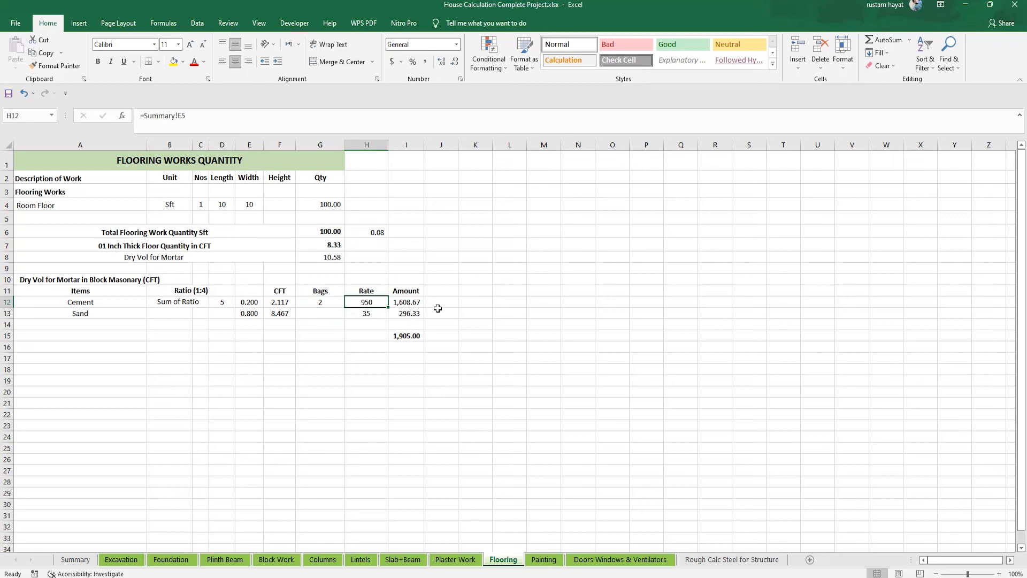
click(408, 301)
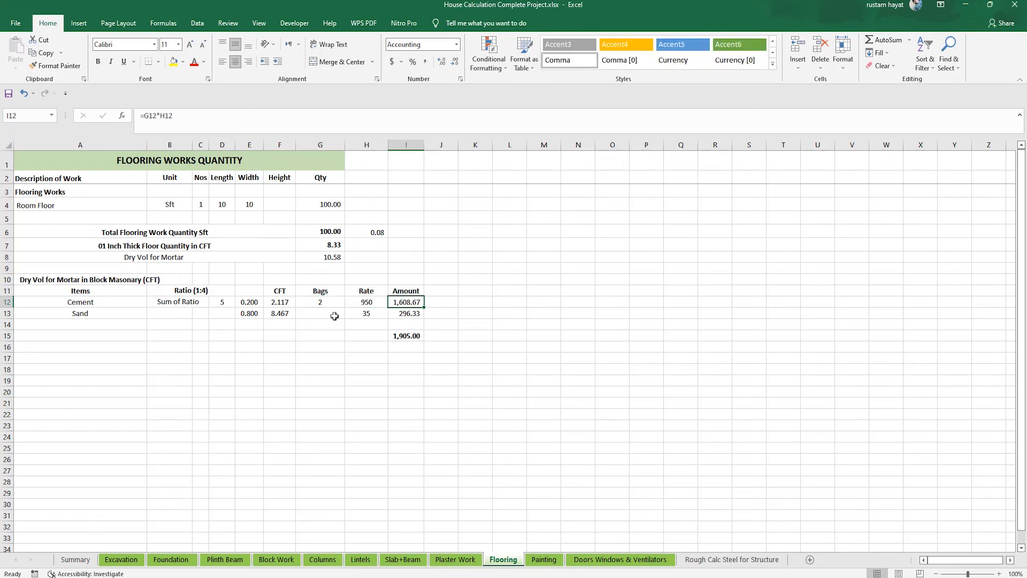
click(398, 337)
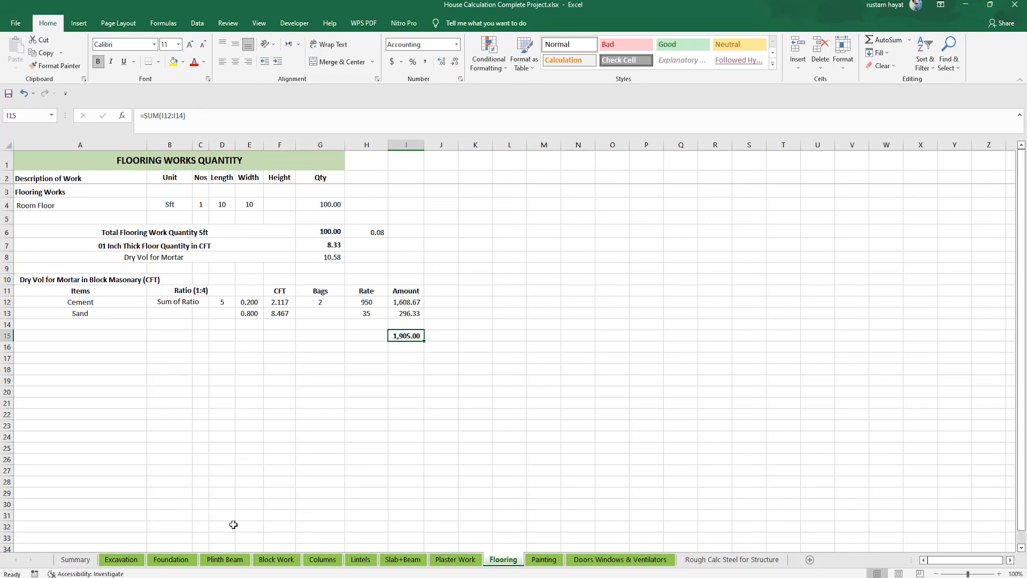
- On the Painting sheet, enter length 10 and width 10 for Room Roof after consulting the AutoCAD plan
click(542, 562)
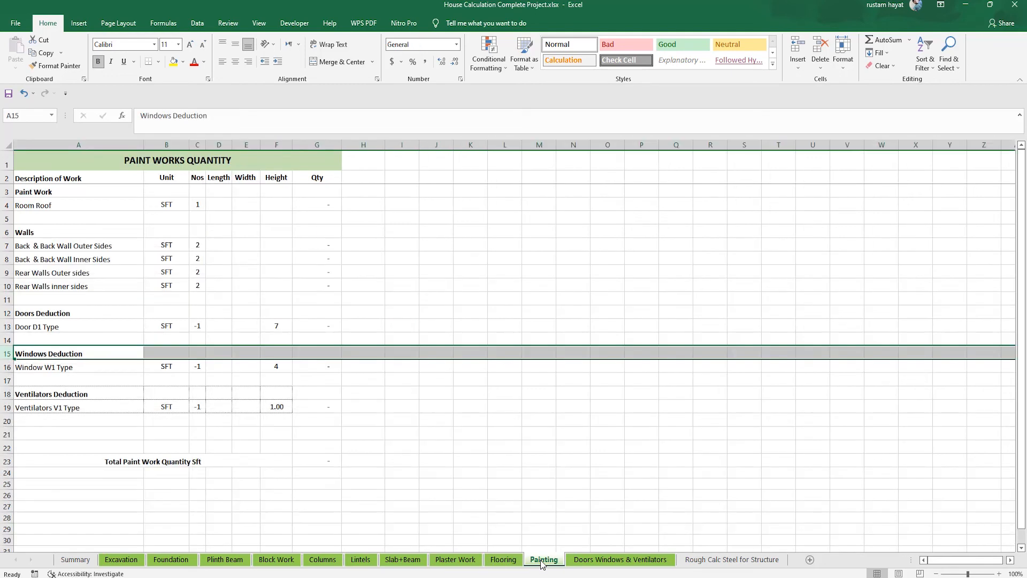
click(221, 208)
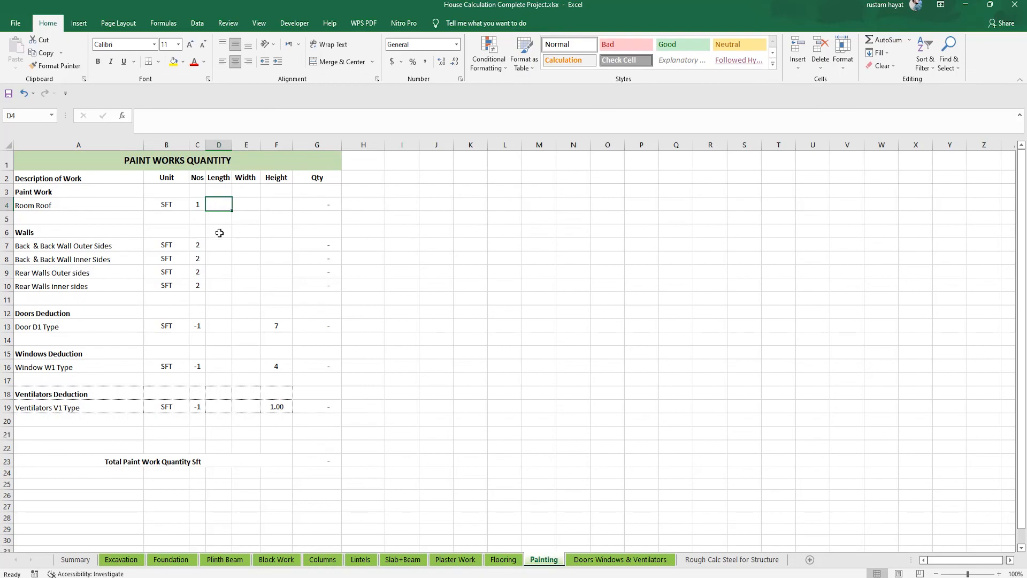
key(alt+Tab)
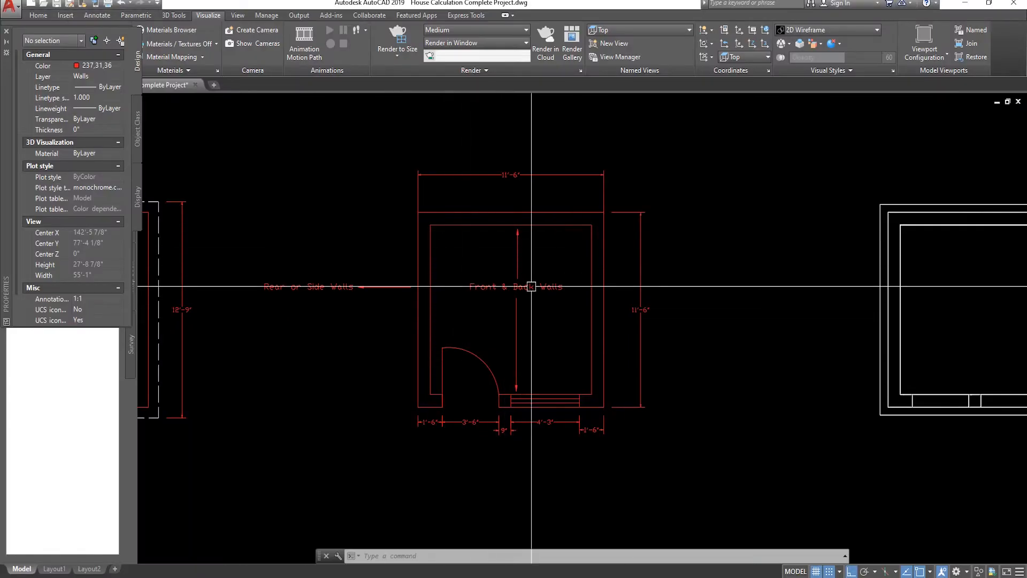
key(alt+Tab)
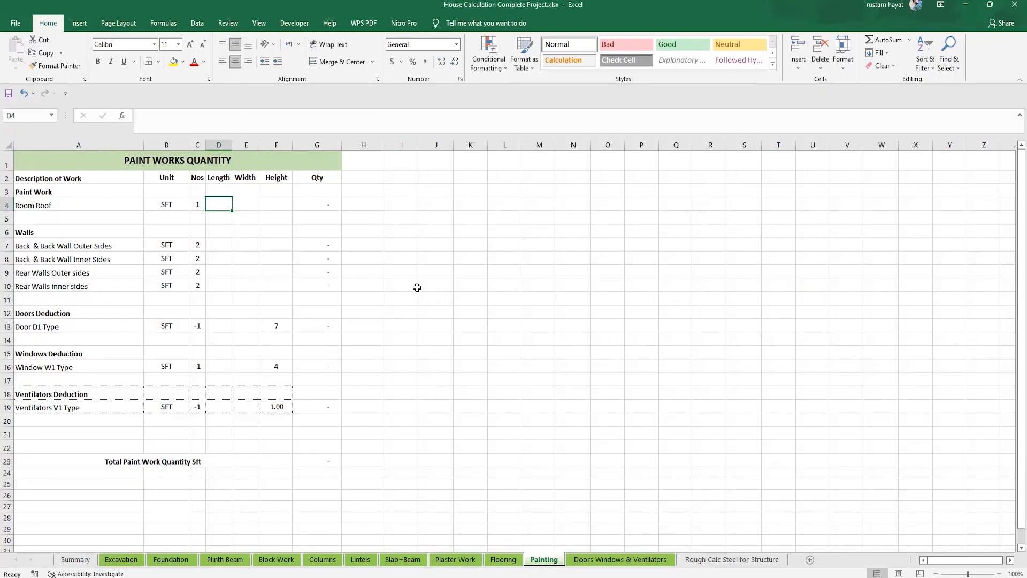
text(10)
key(Tab)
text(10)
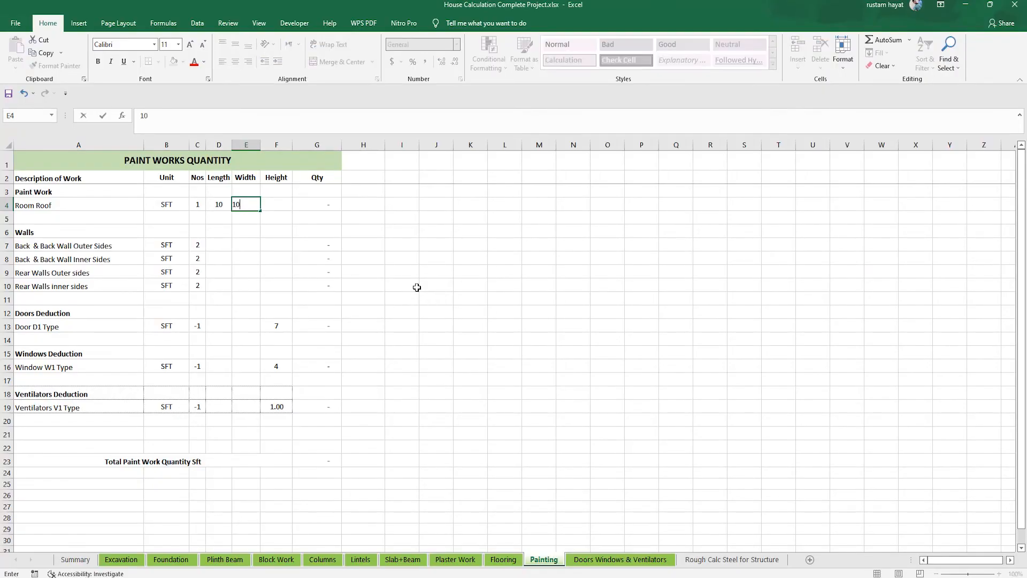
key(Tab)
key(Tab)
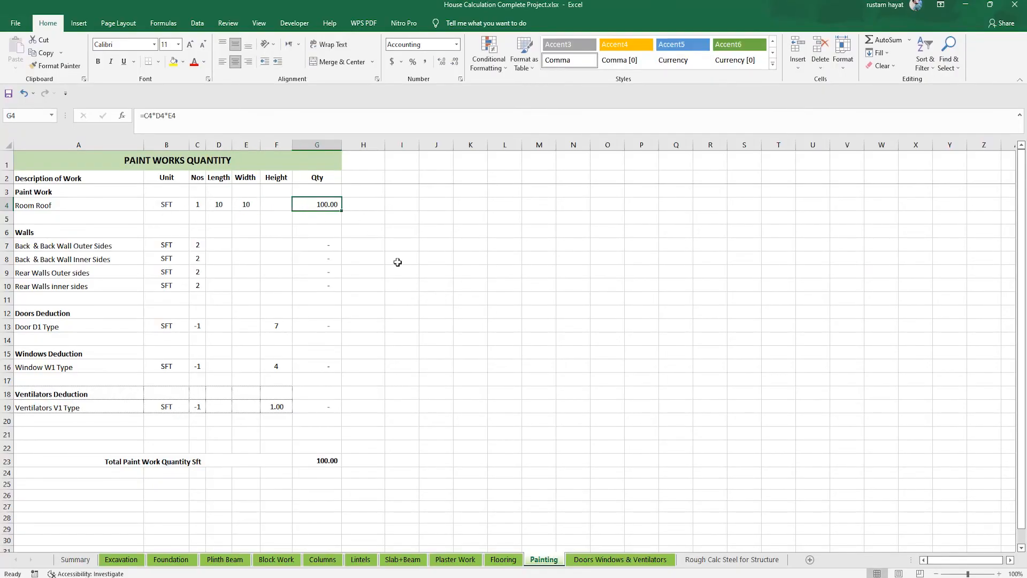
- Copy the wall numbers, lengths and heights in C7:F10 of the Plaster Work sheet to the Walls rows of the Painting sheet
click(221, 245)
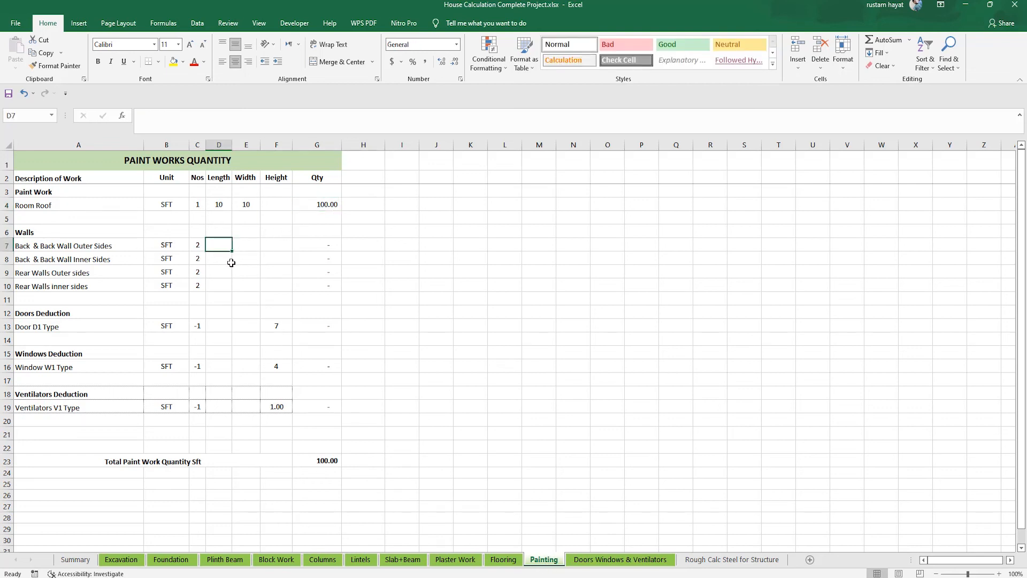
key(alt+Tab)
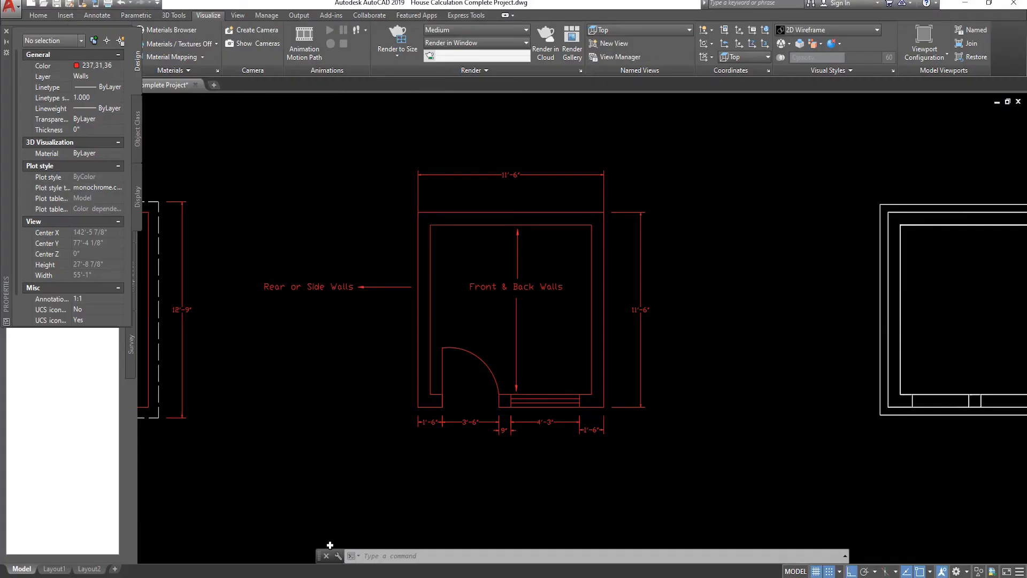
key(alt+Tab)
click(455, 559)
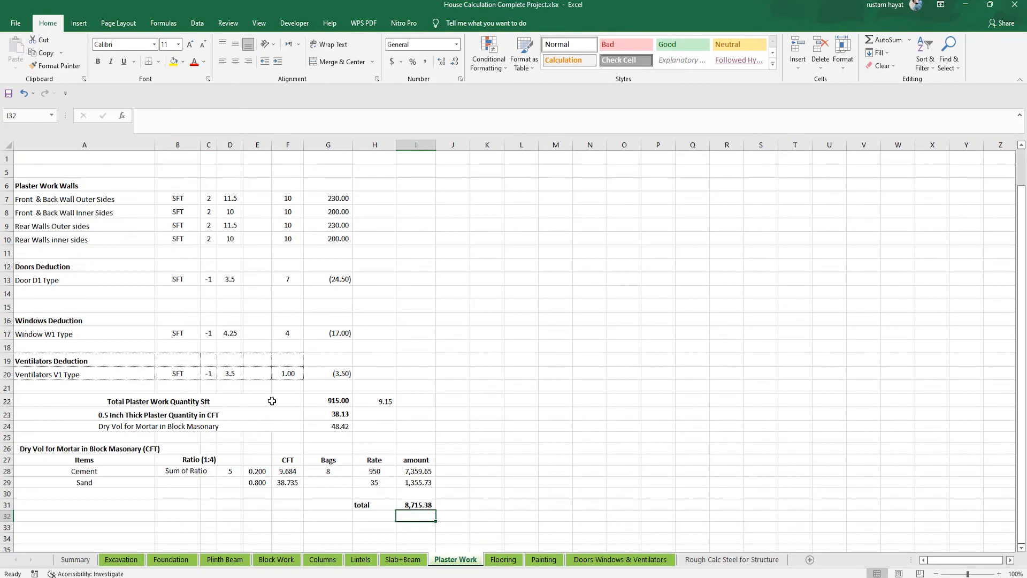
drag(211, 199, 242, 225)
key(ctrl+c)
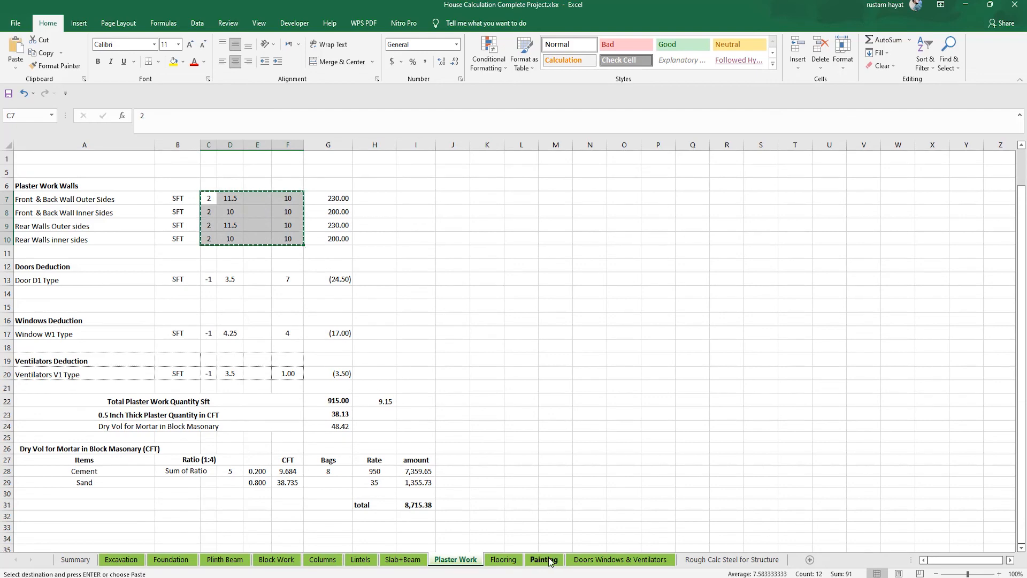
click(543, 559)
click(197, 245)
key(ctrl+v)
- Fill paint wall quantities G7:G10 with the Plaster Work quantity formula, and relabel A7 and A8 as Front & Back Wall Outer Sides and Inner Sides
click(332, 247)
click(456, 559)
click(337, 199)
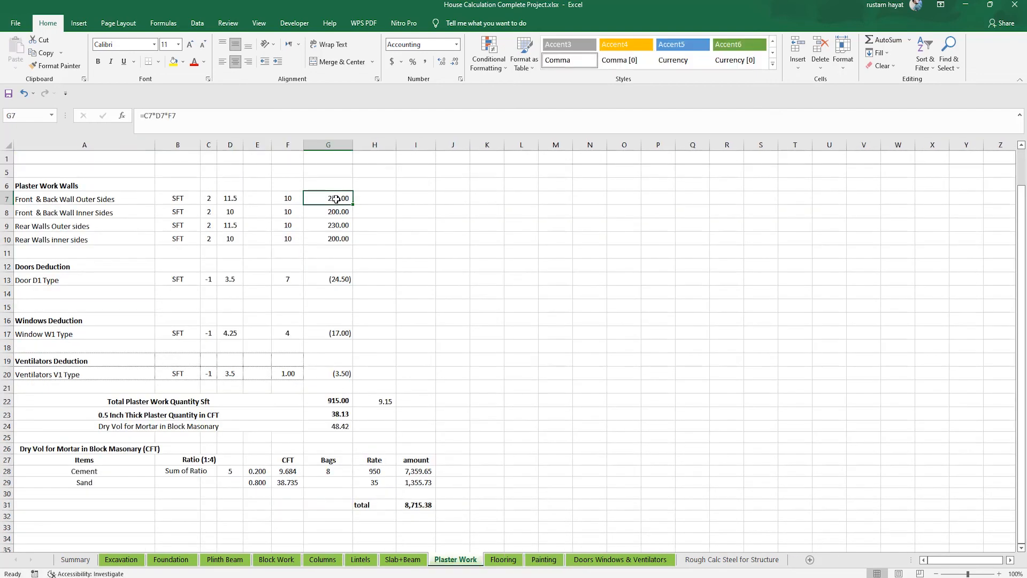
key(ctrl+c)
click(544, 559)
drag(329, 247, 334, 278)
key(ctrl+v)
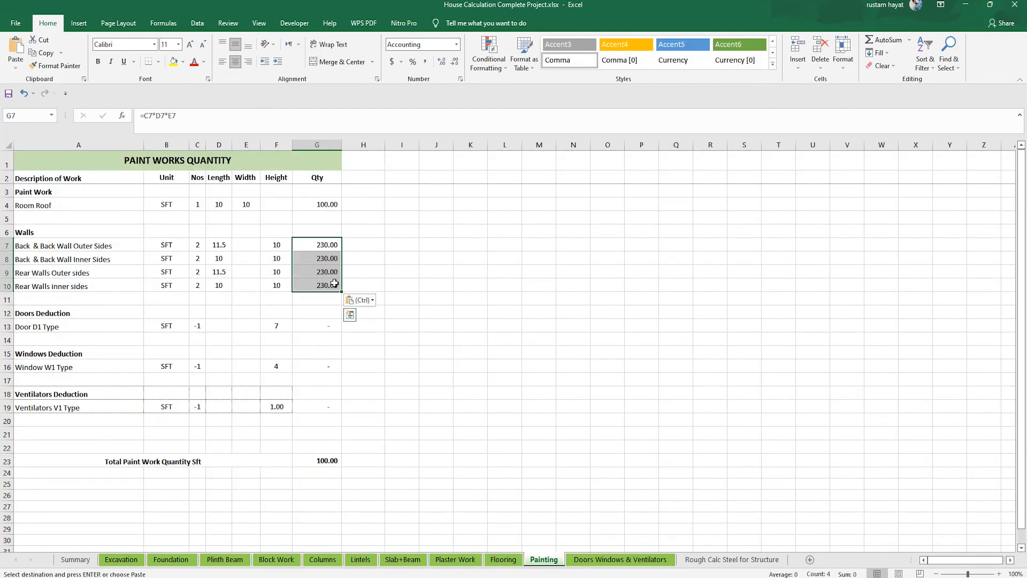
double_click(329, 245)
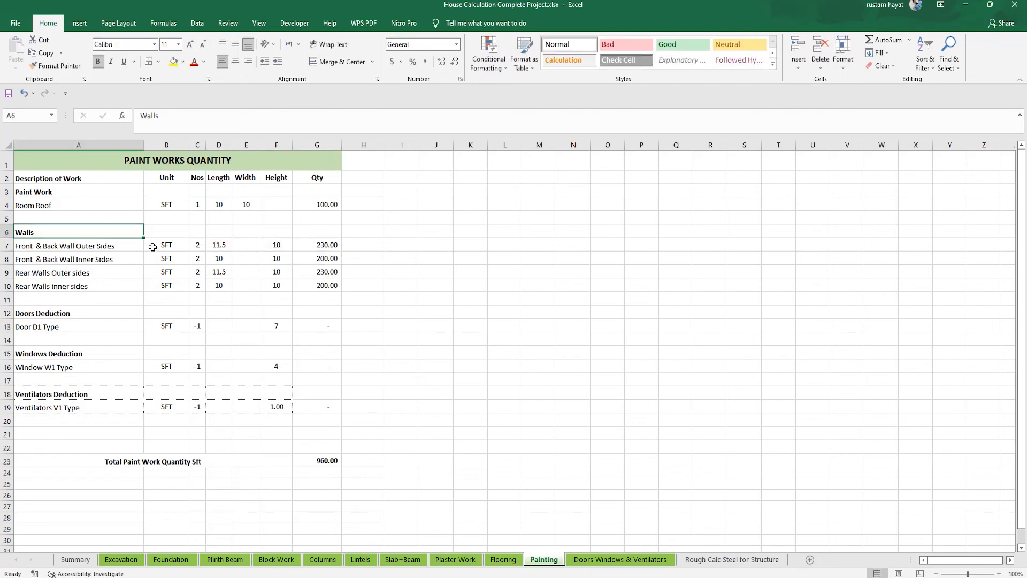
- Compare the front, back and rear wall lengths in D7:D10 with the AutoCAD plan, and examine the wall quantities in G7:G10
click(91, 246)
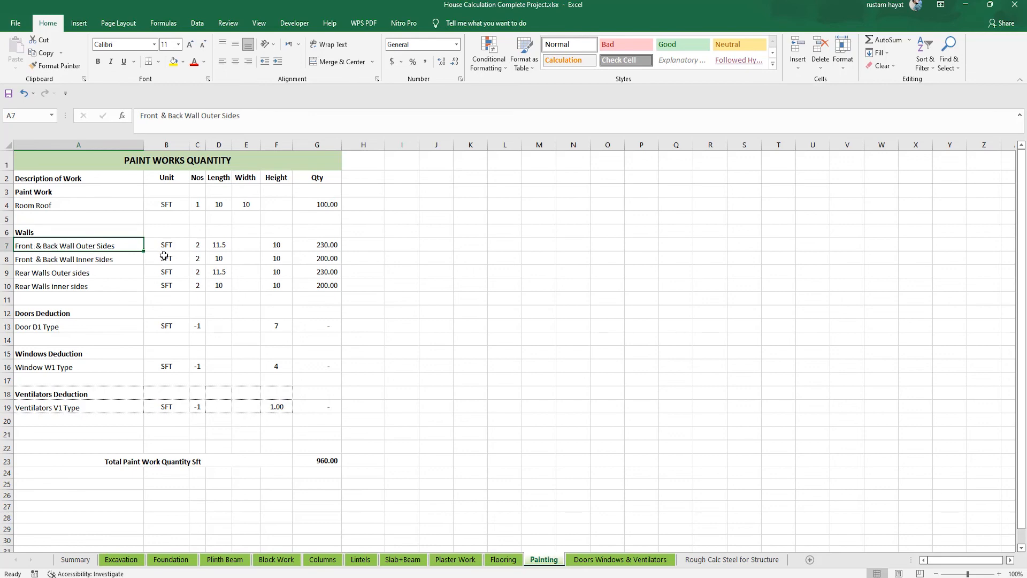
click(220, 243)
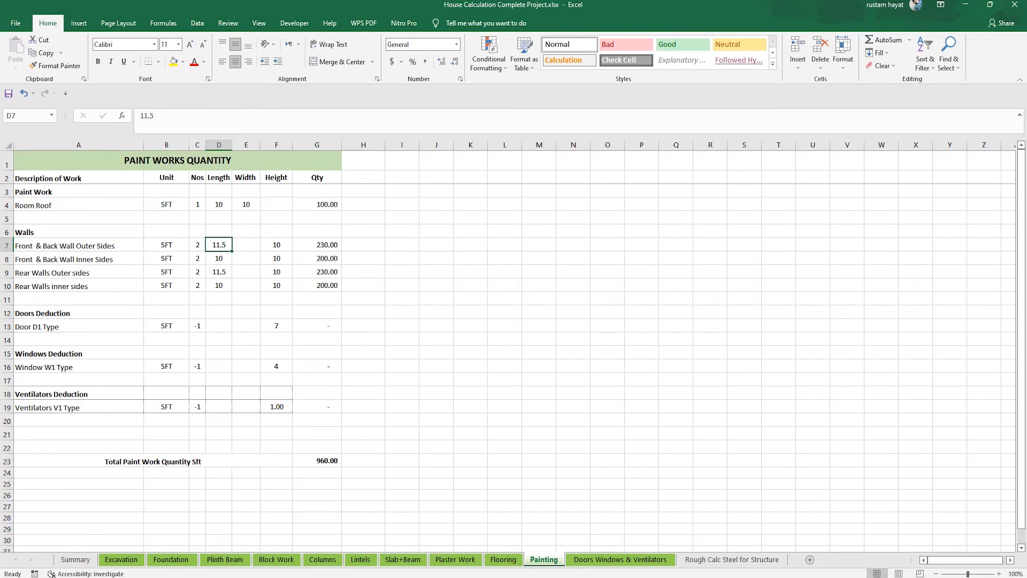
key(alt+Tab)
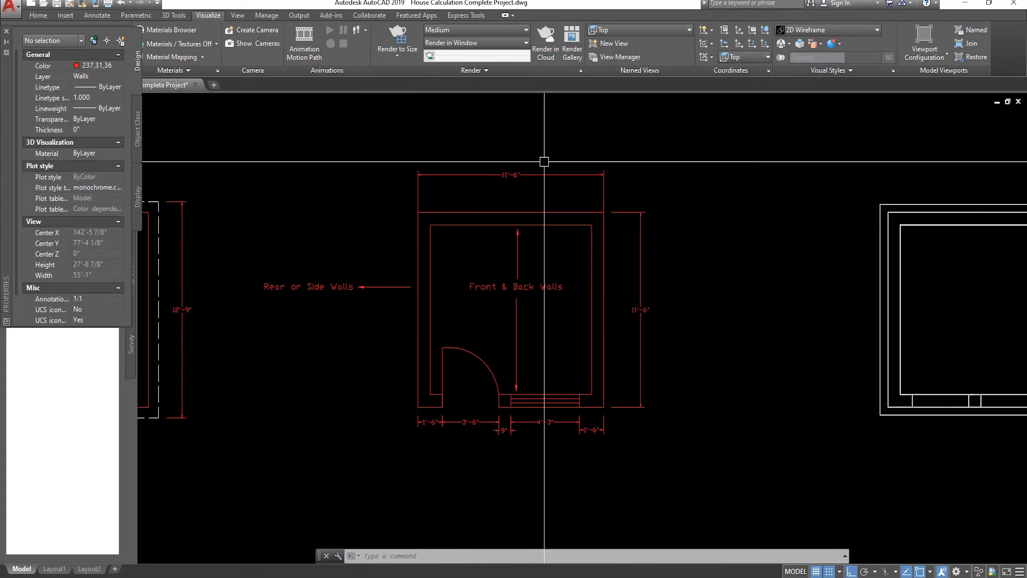
key(alt+Tab)
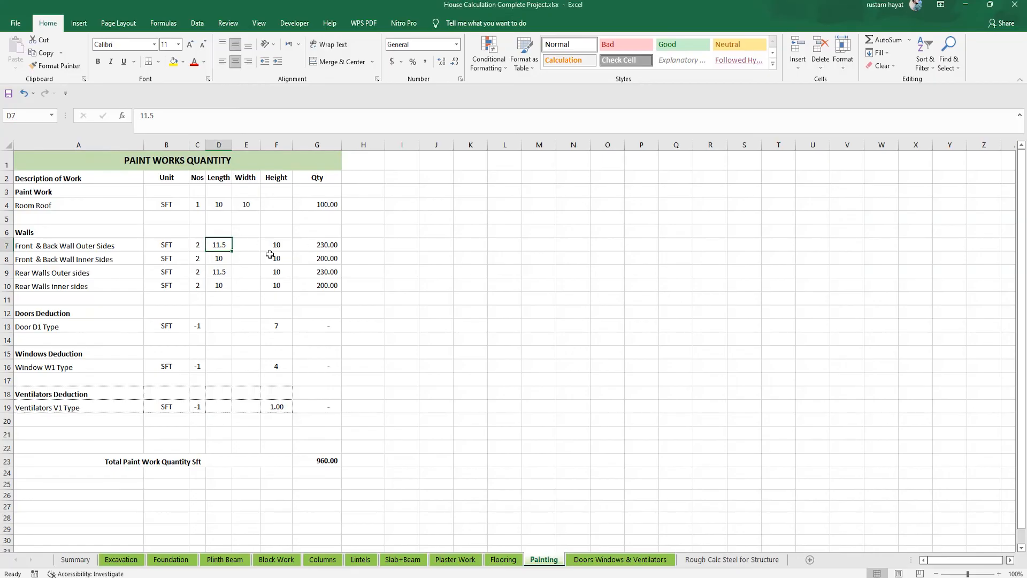
click(230, 255)
key(alt+Tab)
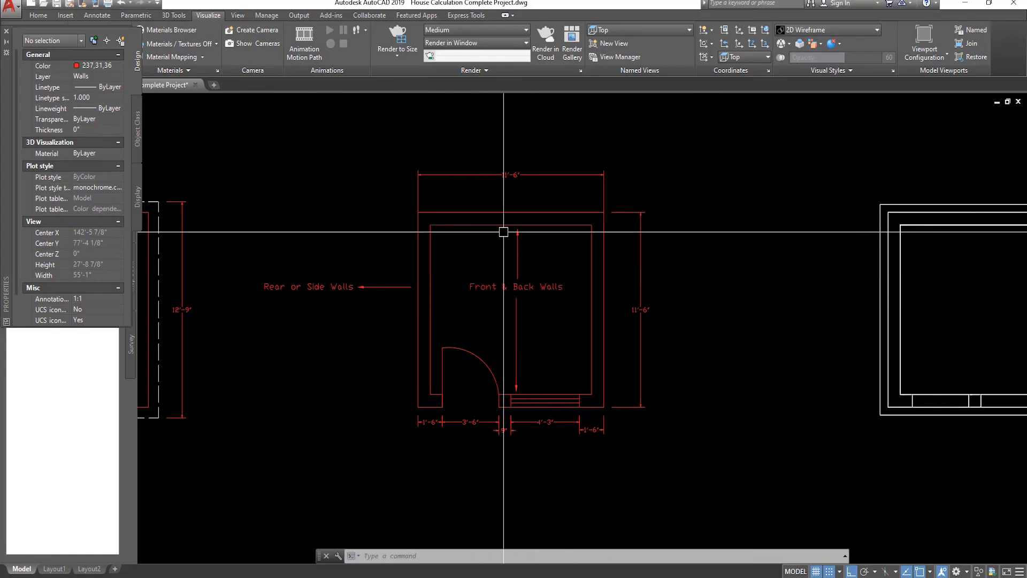
key(alt+Tab)
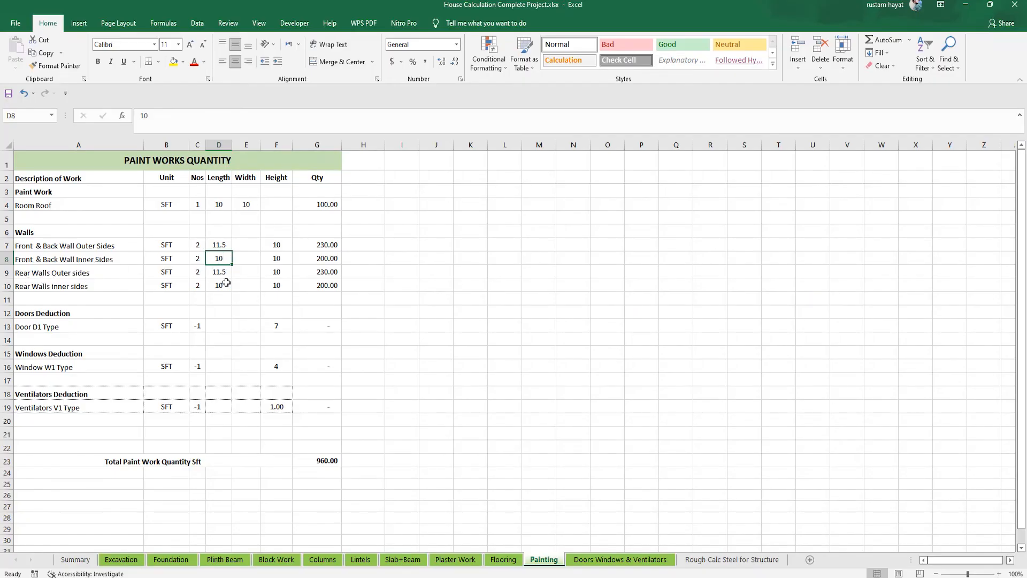
key(alt+Tab)
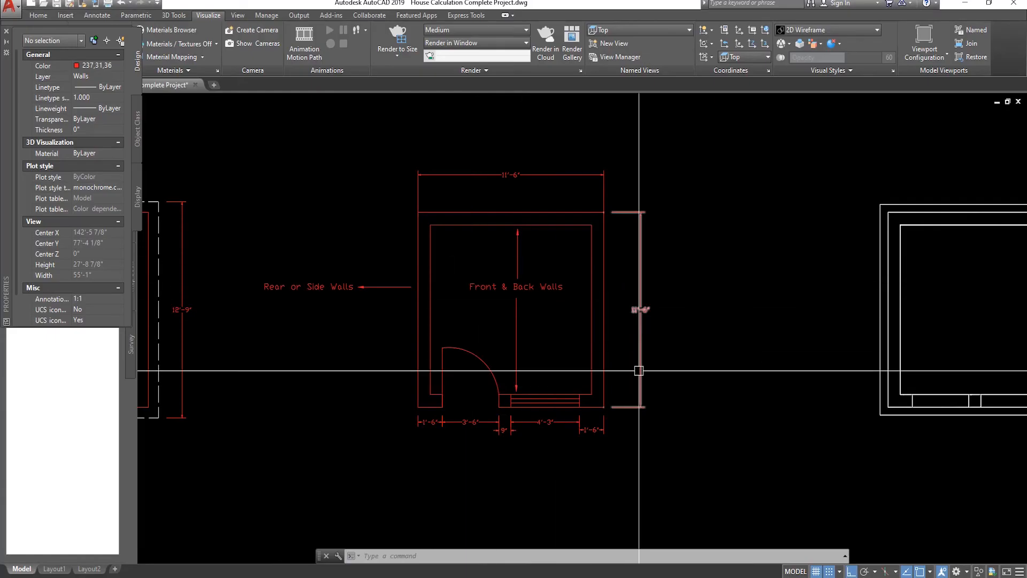
key(alt+Tab)
click(220, 272)
click(220, 286)
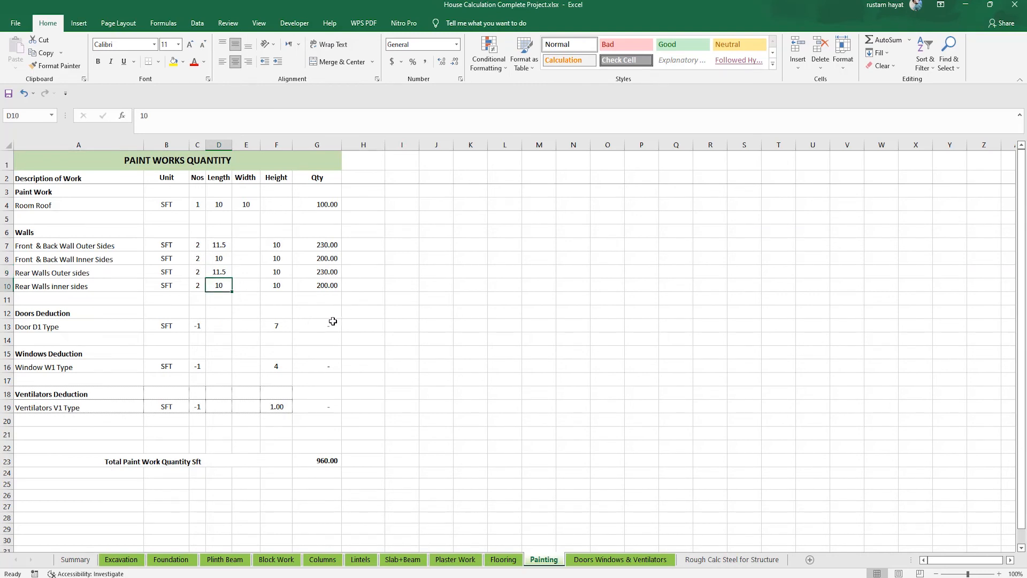
drag(325, 245, 327, 285)
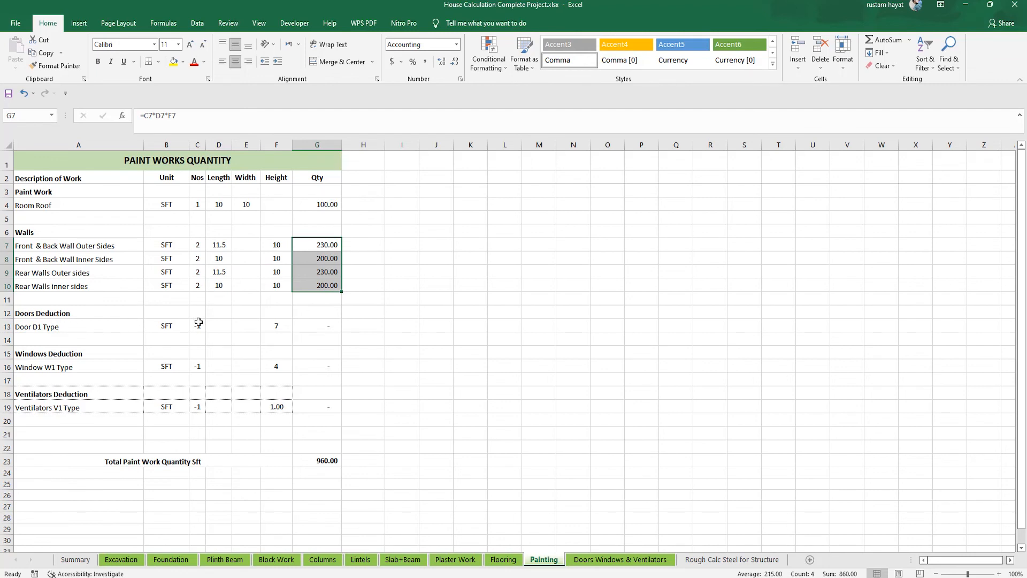
- On the Painting sheet, enter deduction lengths of 3.5 for Door D1 Type and 4.25 for Window W1 Type
click(225, 324)
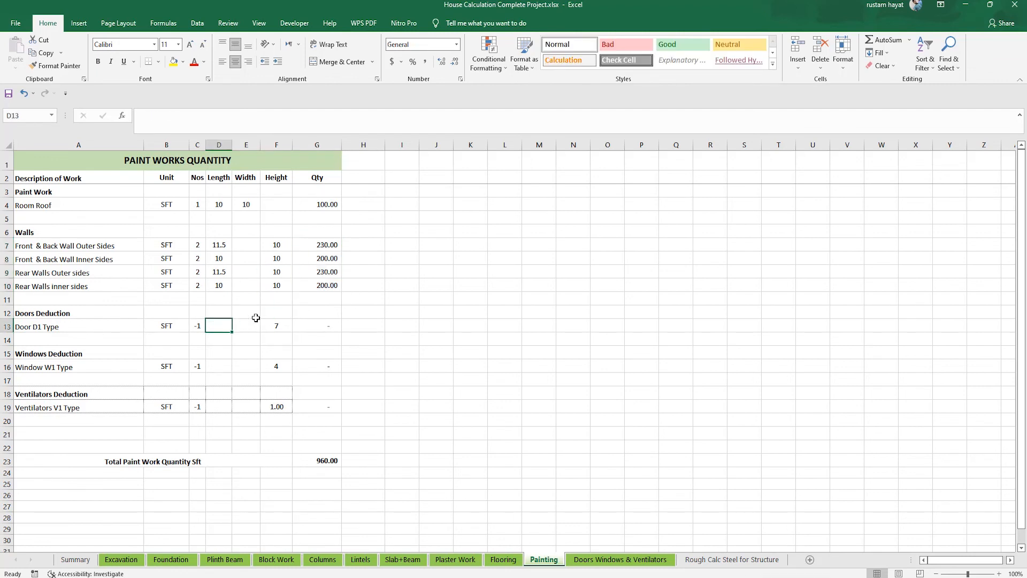
text(3.5)
key(Return)
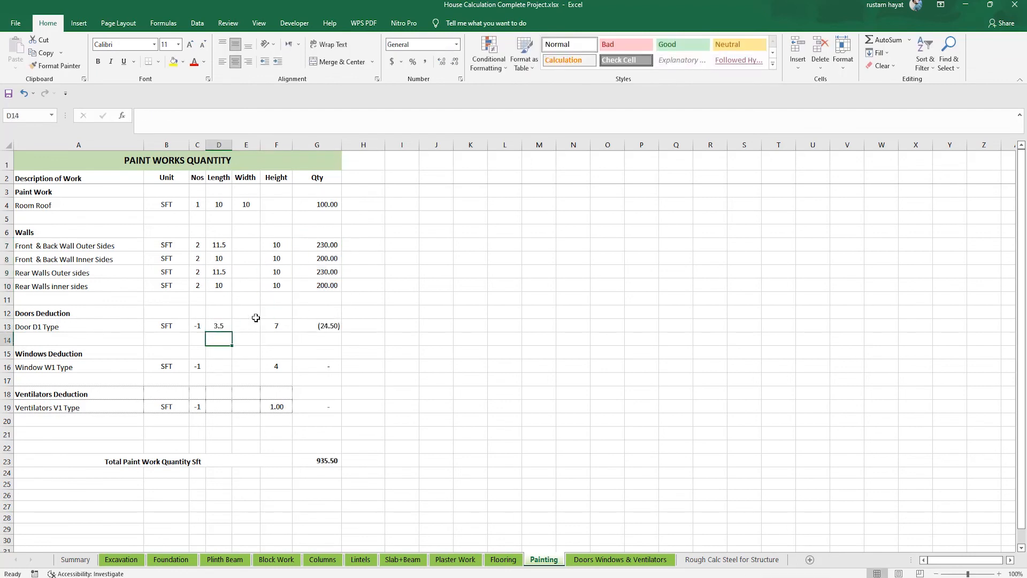
key(Down)
key(Down)
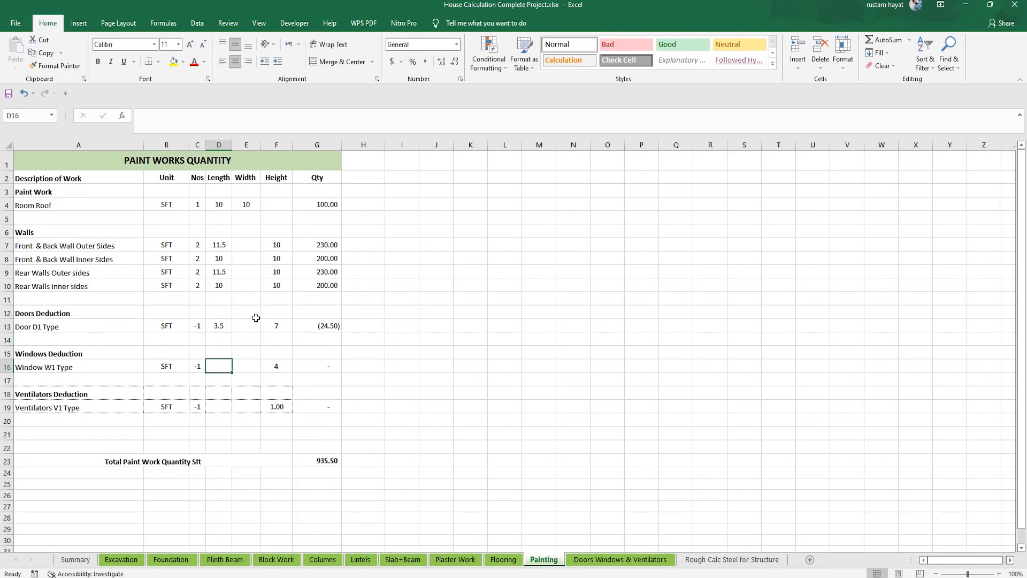
text(4.25)
key(Return)
- Enter length 3.5 for the Ventilators V1 Type deduction and check the total paint work quantity formula in G23
key(Down)
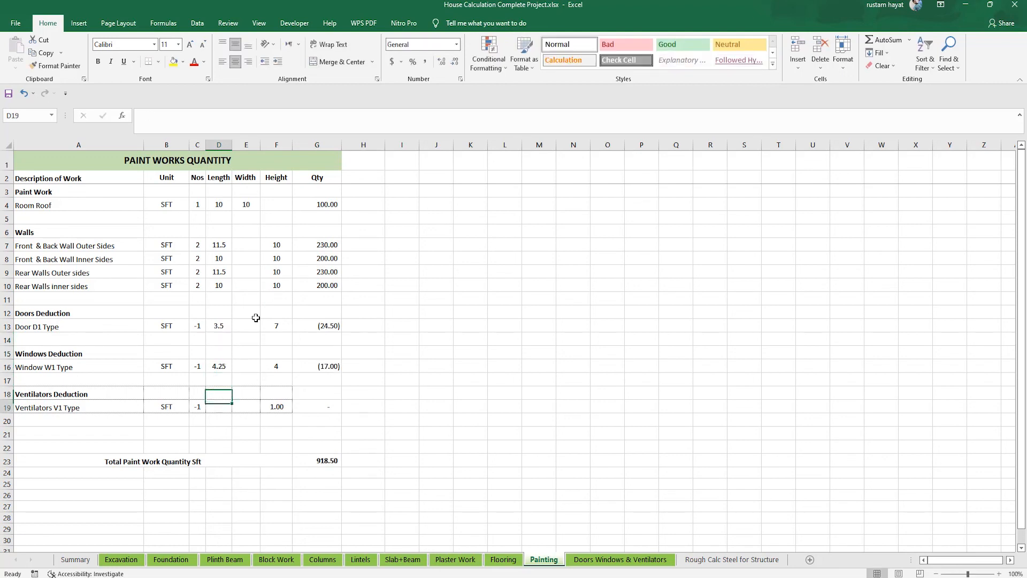
key(Down)
text(3.)
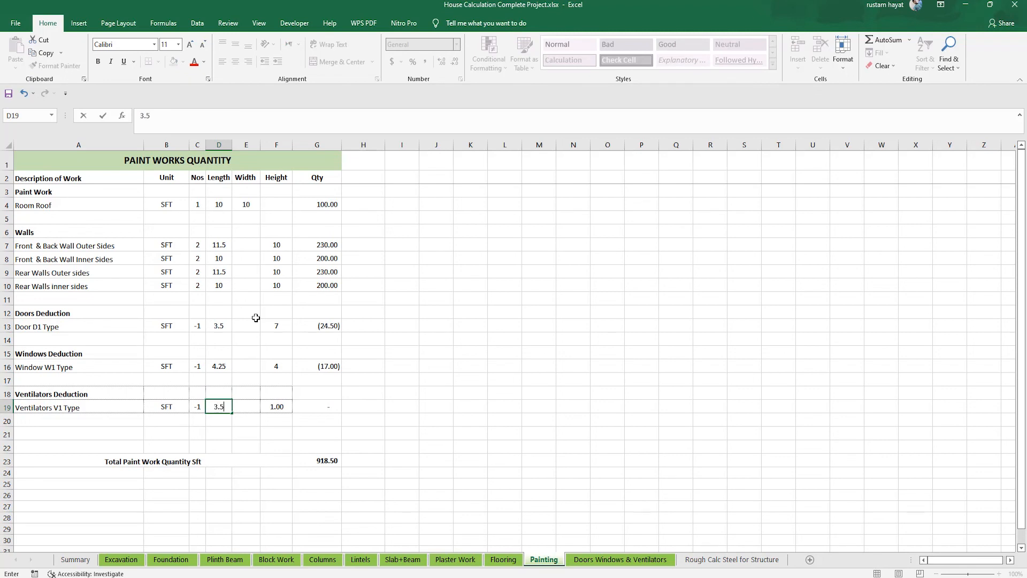
key(Return)
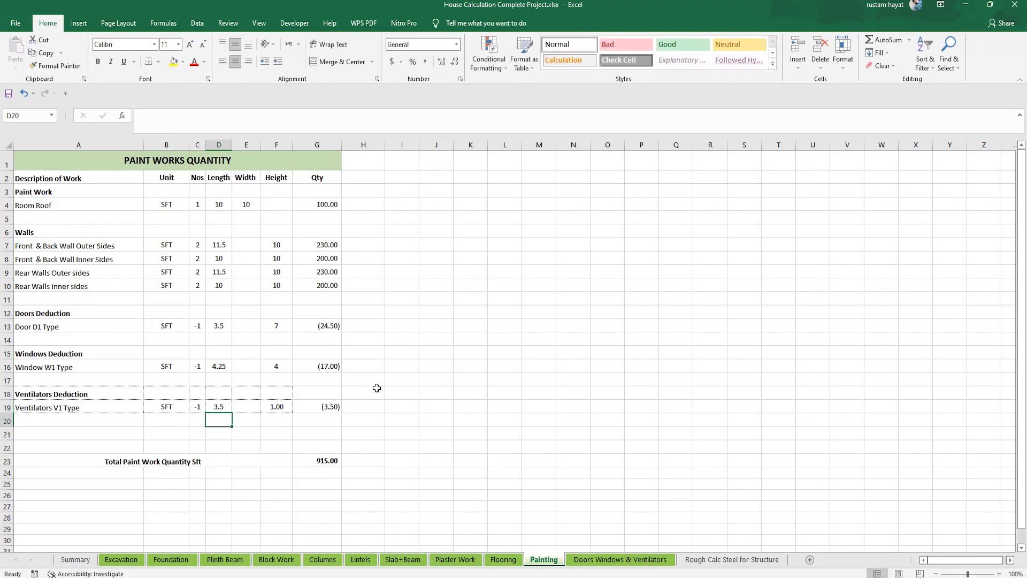
double_click(325, 459)
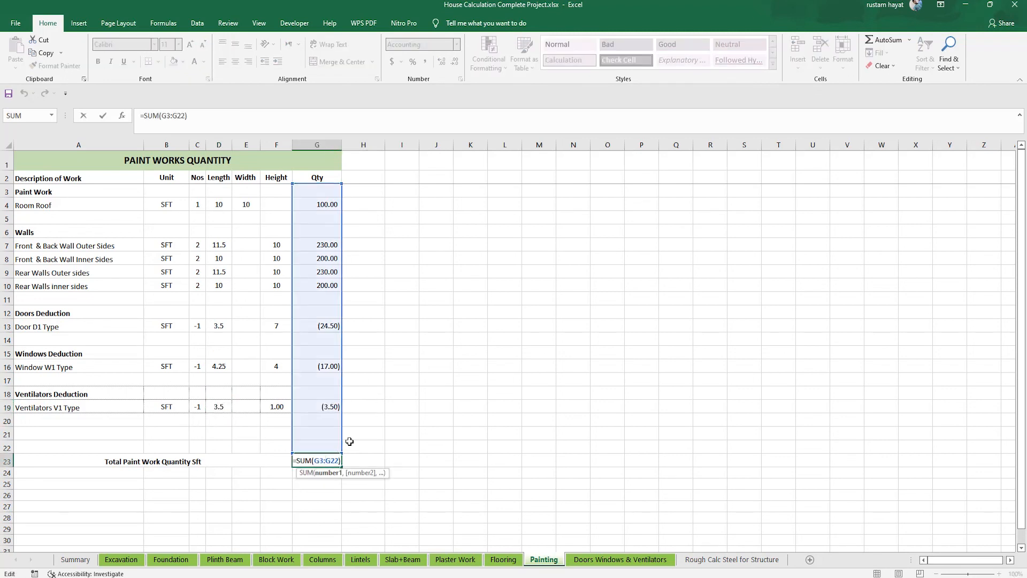
key(Return)
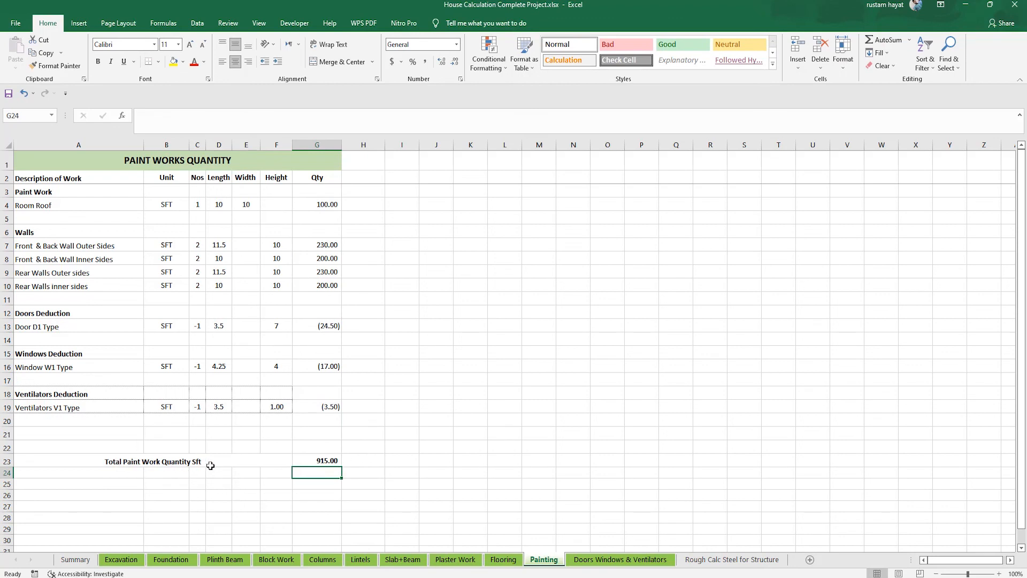
click(326, 462)
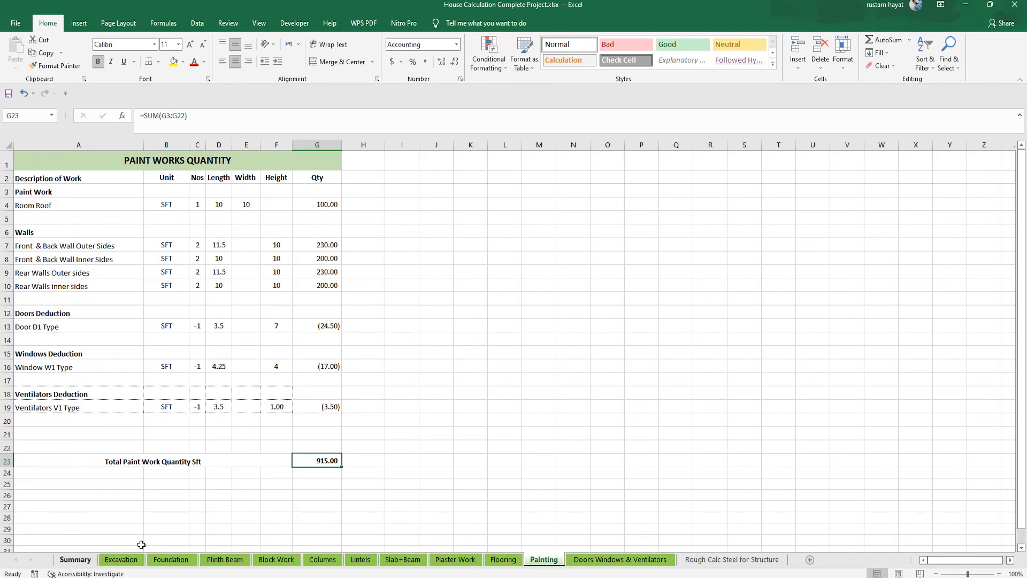
- On the Doors Windows & Ventilators sheet, set the Door D1 Type width to 3.5 after consulting the door opening in the AutoCAD plan
click(590, 561)
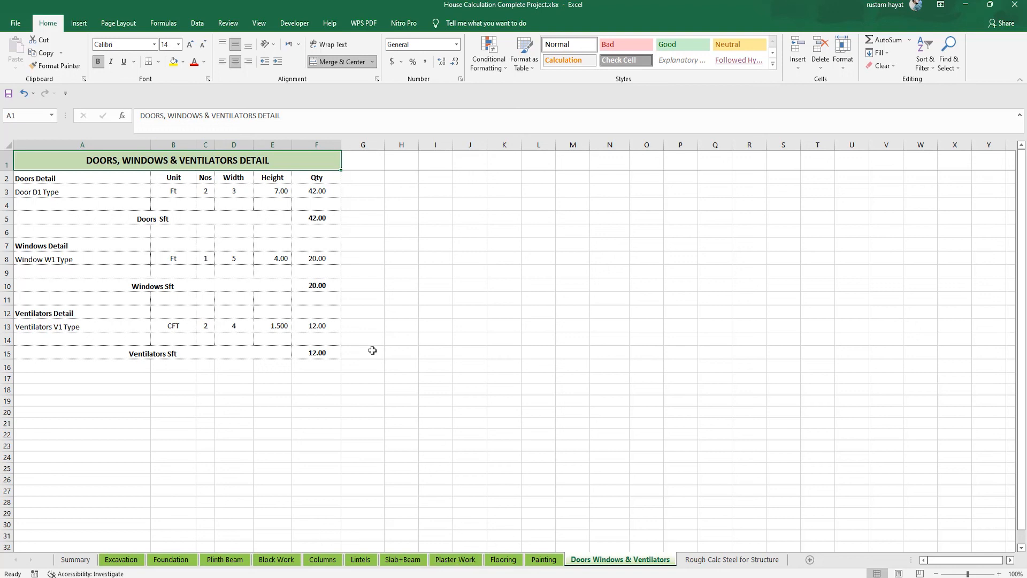
click(44, 192)
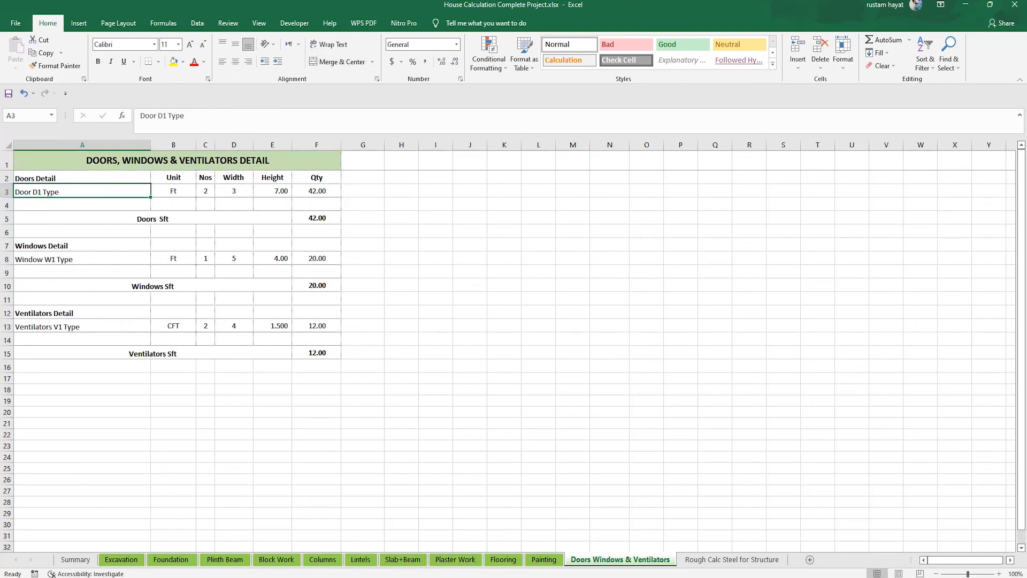
key(alt+Tab)
scroll(456, 424, up, 5)
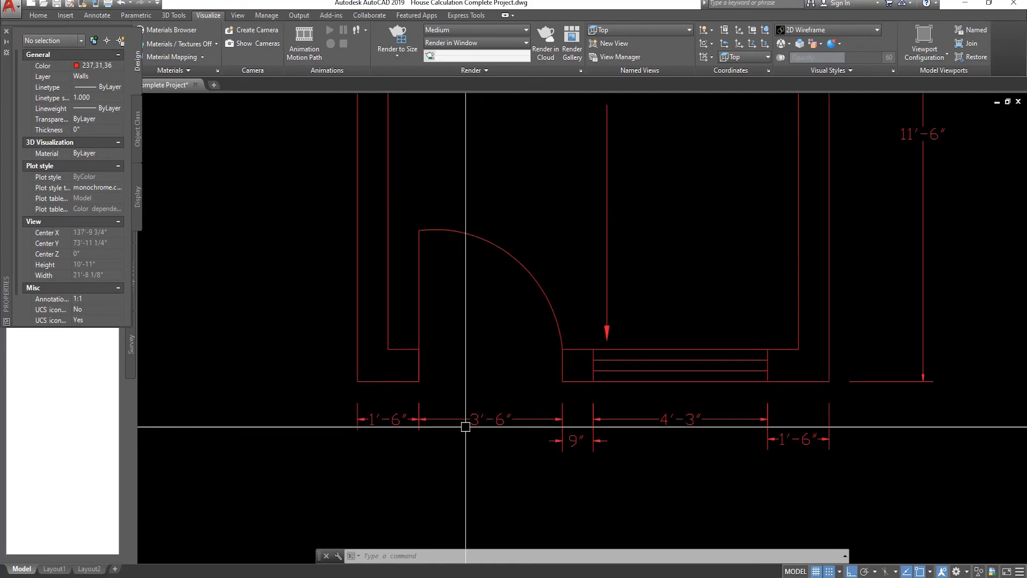
key(alt+Tab)
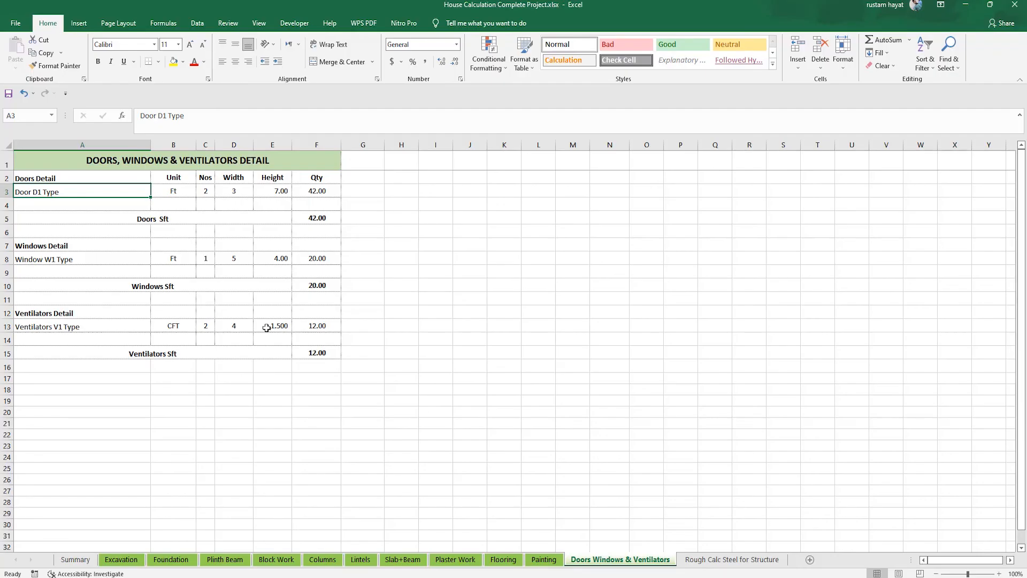
click(234, 191)
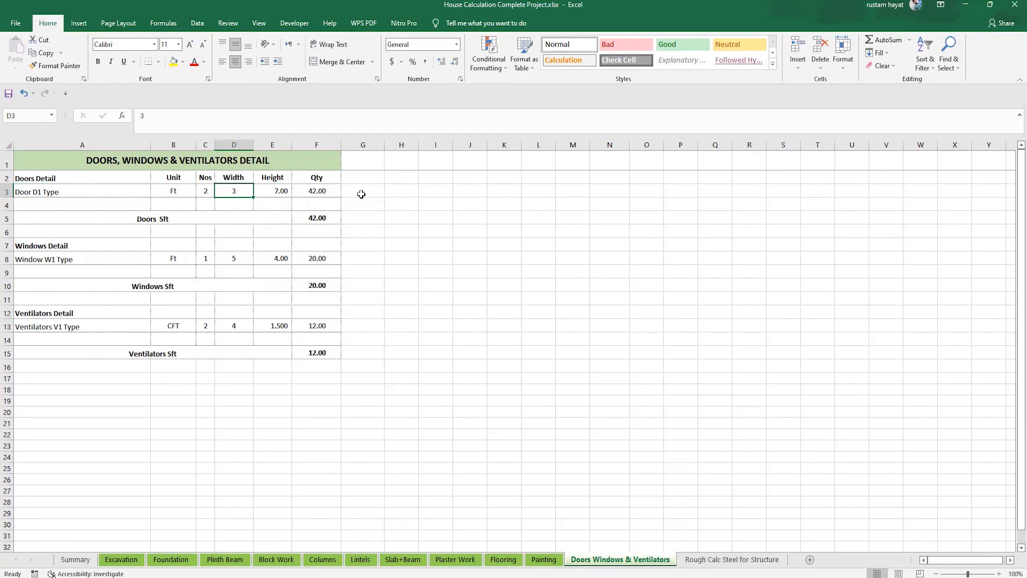
text(3.5)
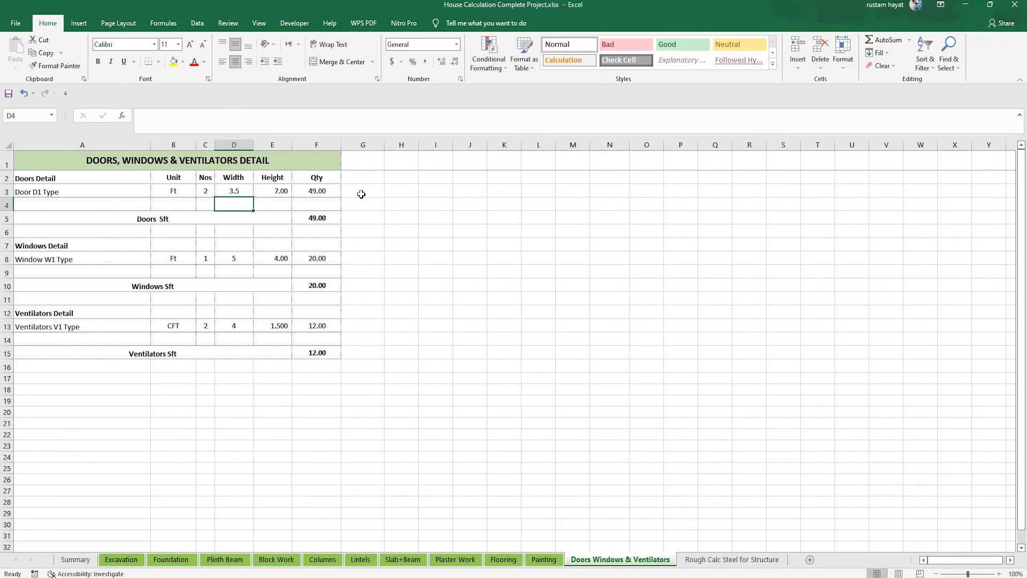
key(Tab)
key(Left)
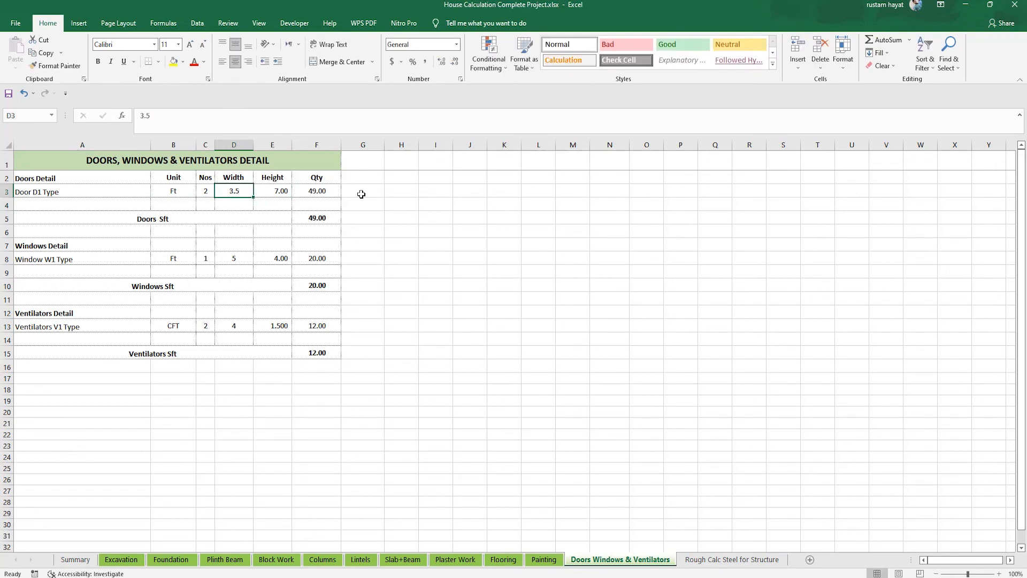
- Set the Window W1 Type width to 4.25 after consulting the window dimension in the AutoCAD plan, and check its height
key(Down)
key(Down)
key(Down)
key(Down)
key(Down)
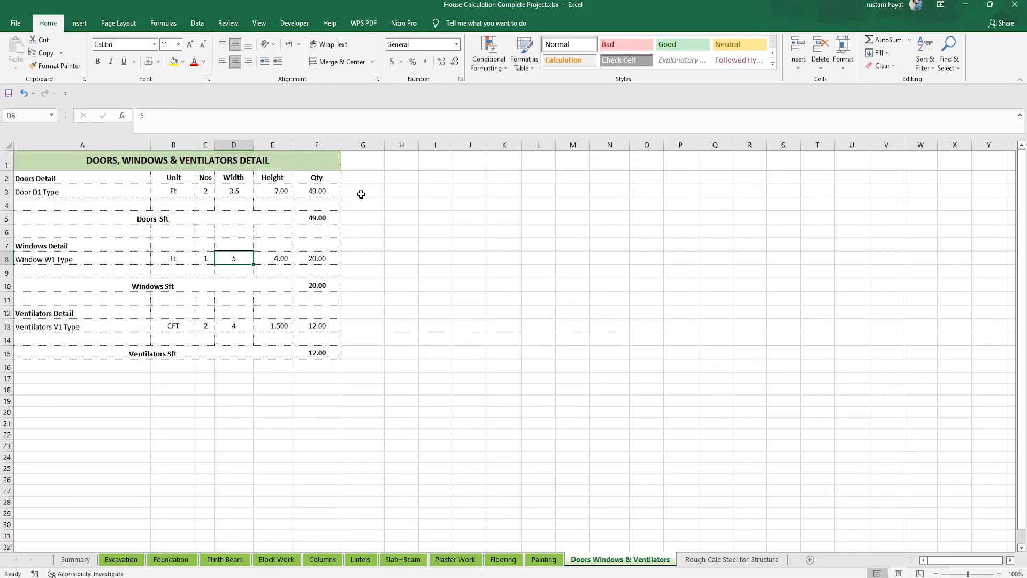
key(alt+Tab)
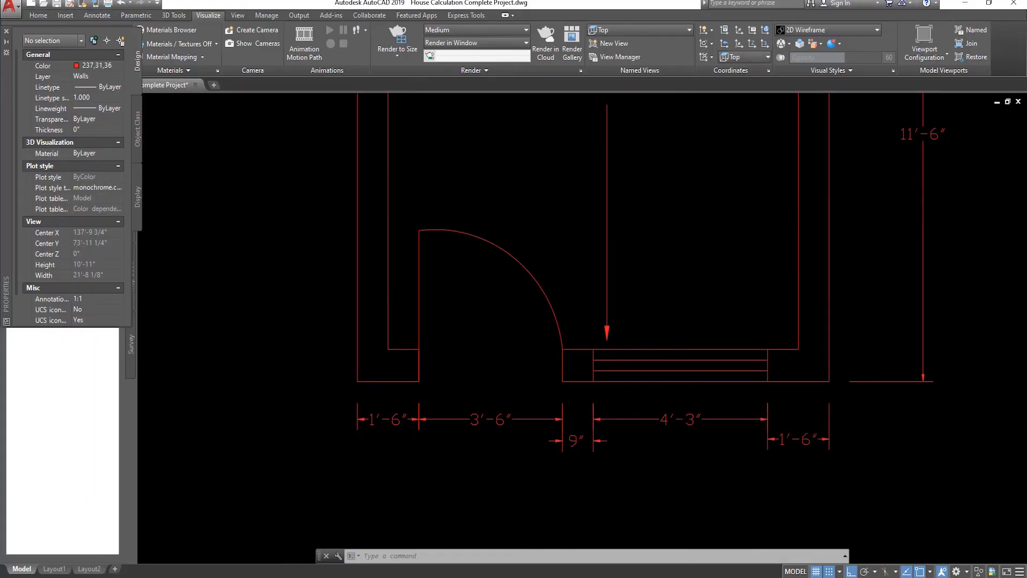
key(alt+Tab)
key(BackSpace)
text(4.25)
key(Return)
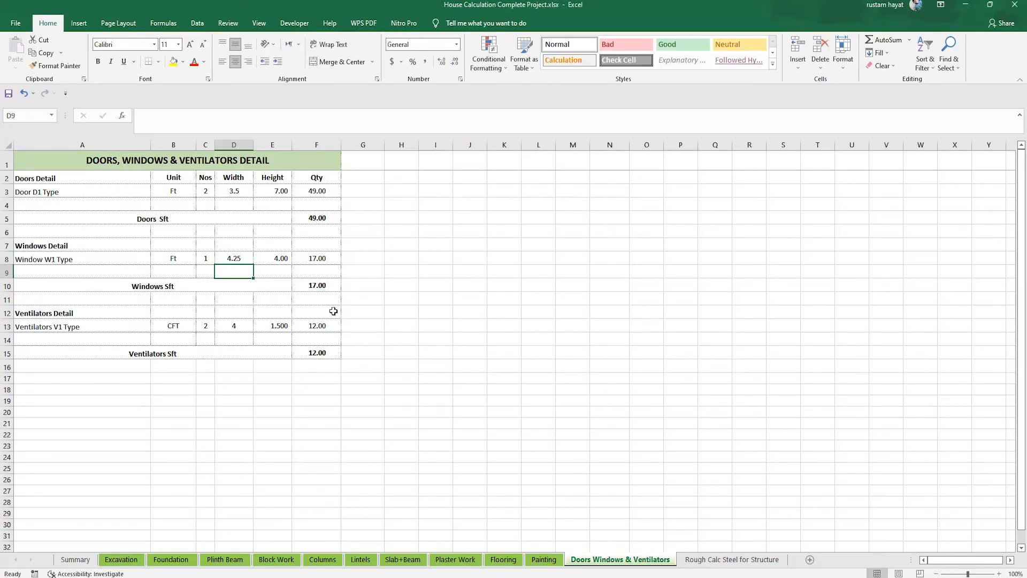
click(273, 255)
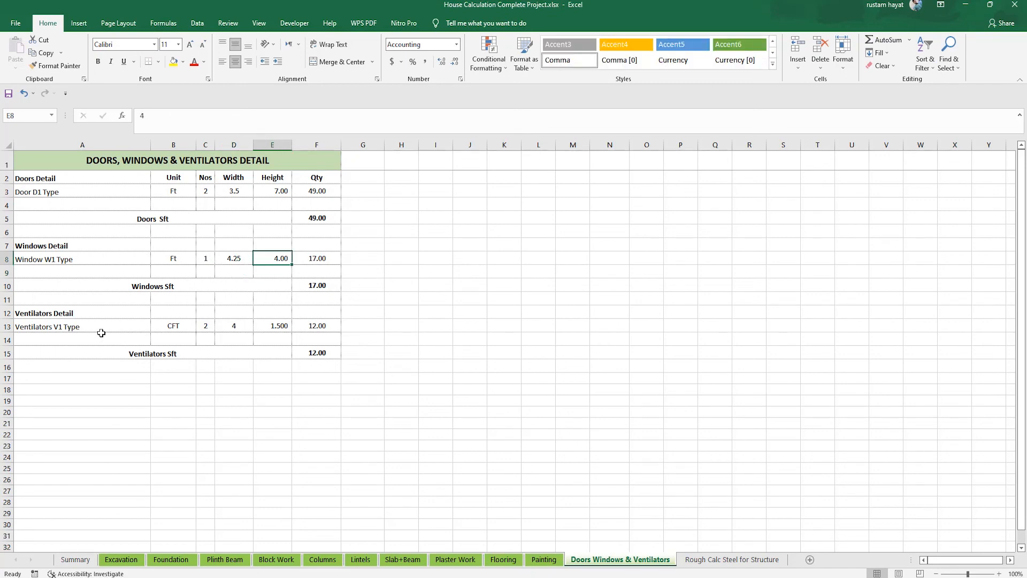
- Set the number of Ventilators V1 Type and of Door D1 Type to 1 each
click(205, 325)
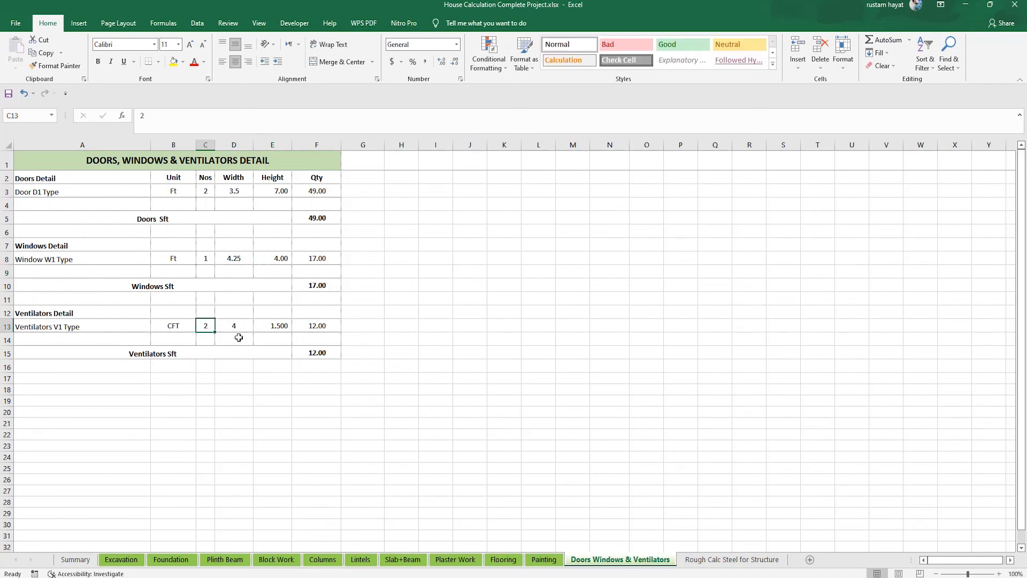
text(1)
click(216, 188)
text(1)
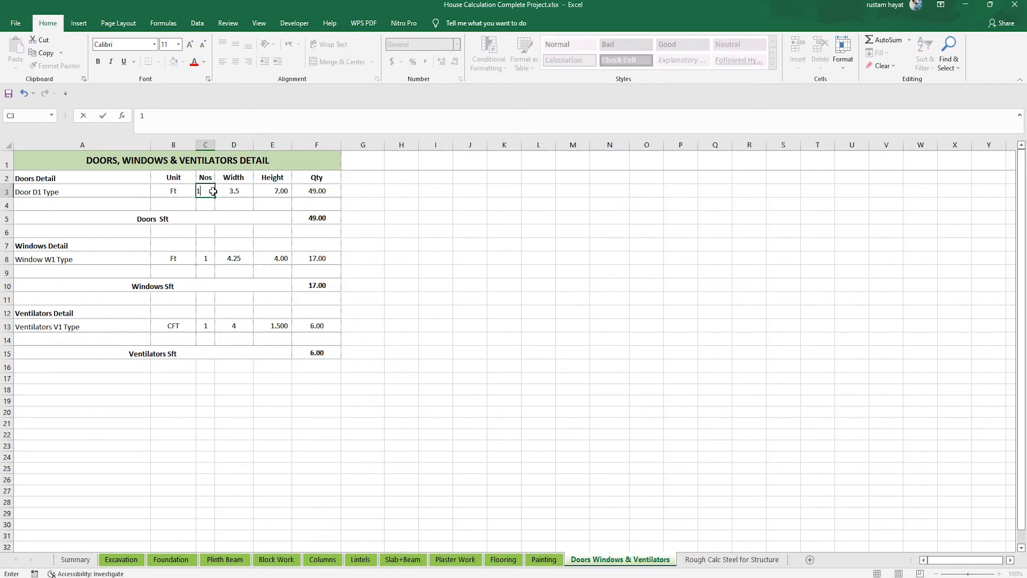
key(Return)
- Set the Ventilators V1 Type width to 3.5 and height to 1, and check the ventilators total formula in F15
click(238, 323)
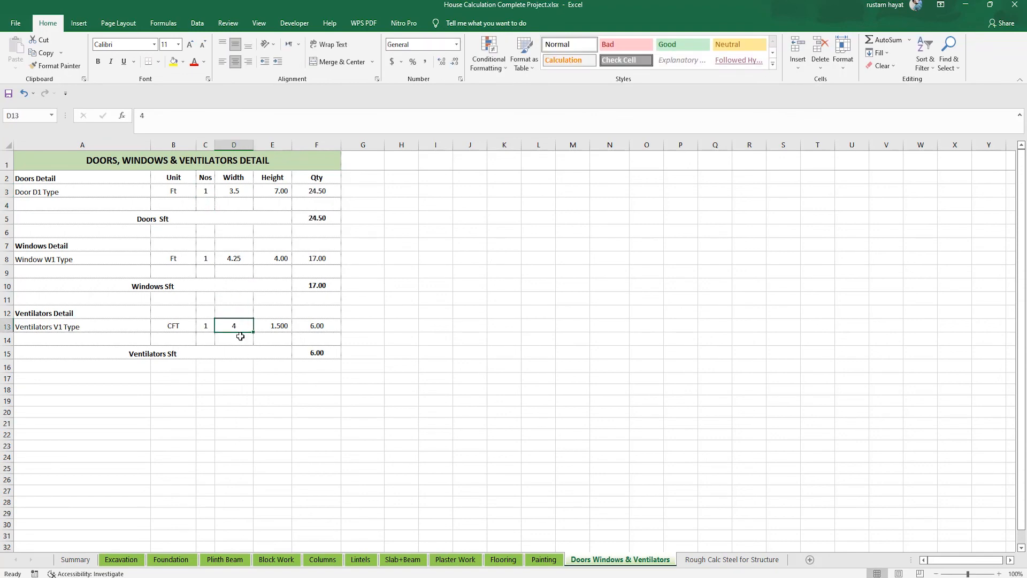
text(3.5)
key(Return)
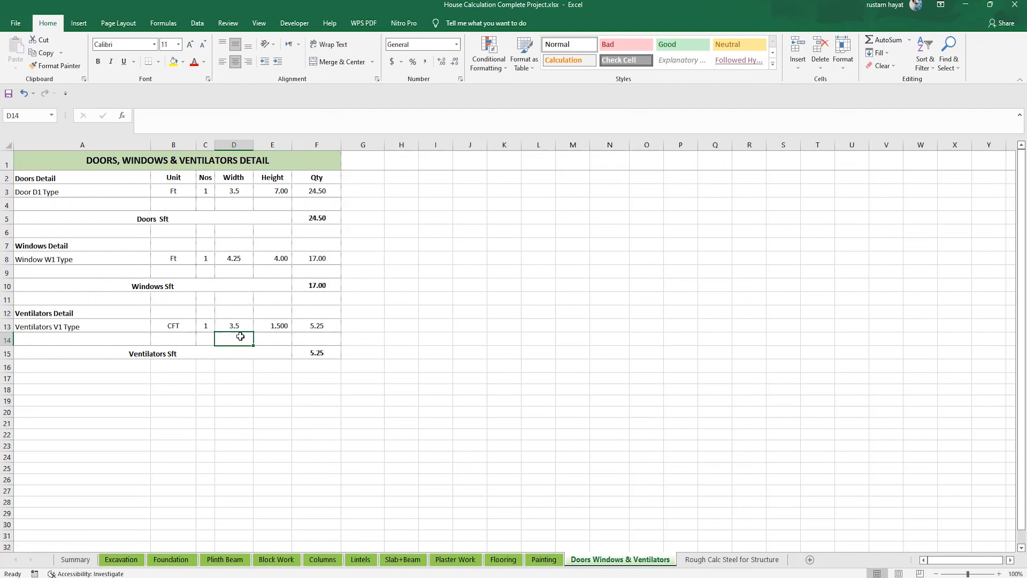
click(270, 329)
text(1)
key(Return)
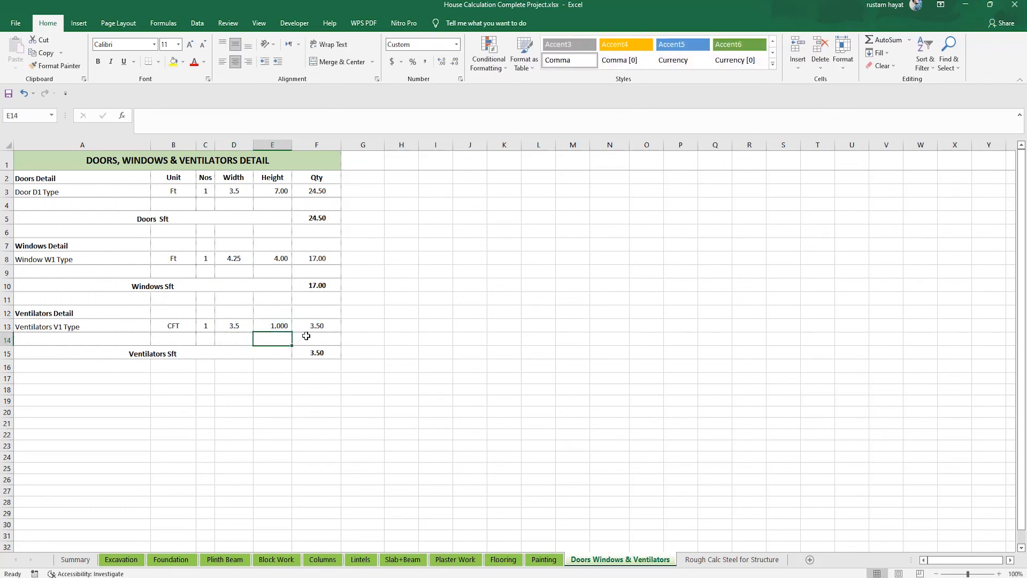
click(316, 353)
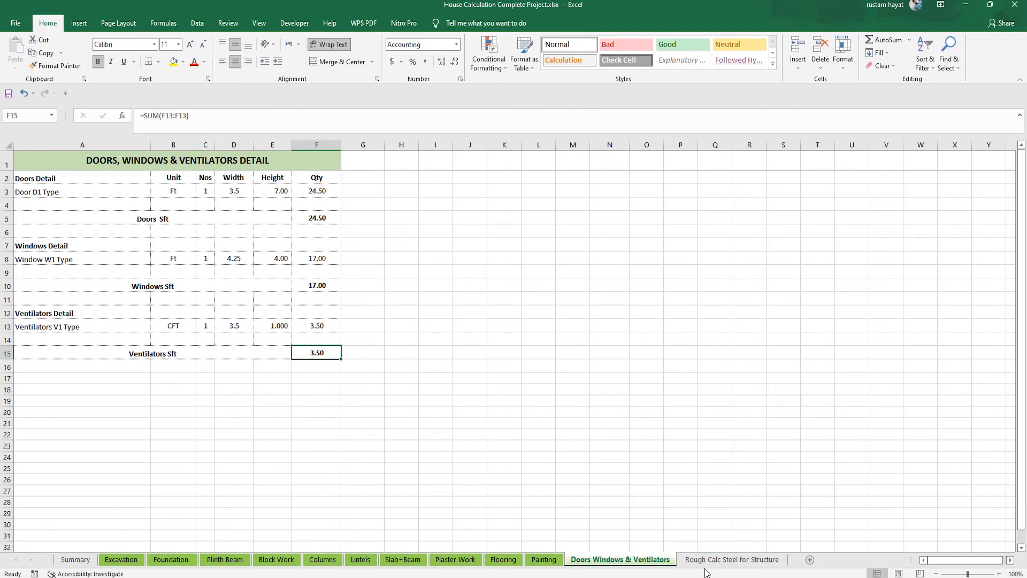
- On the Rough Calc Steel for Structure sheet, examine the slab/lintel steel percentages, quantities and weights per cubic metre
click(721, 562)
click(723, 559)
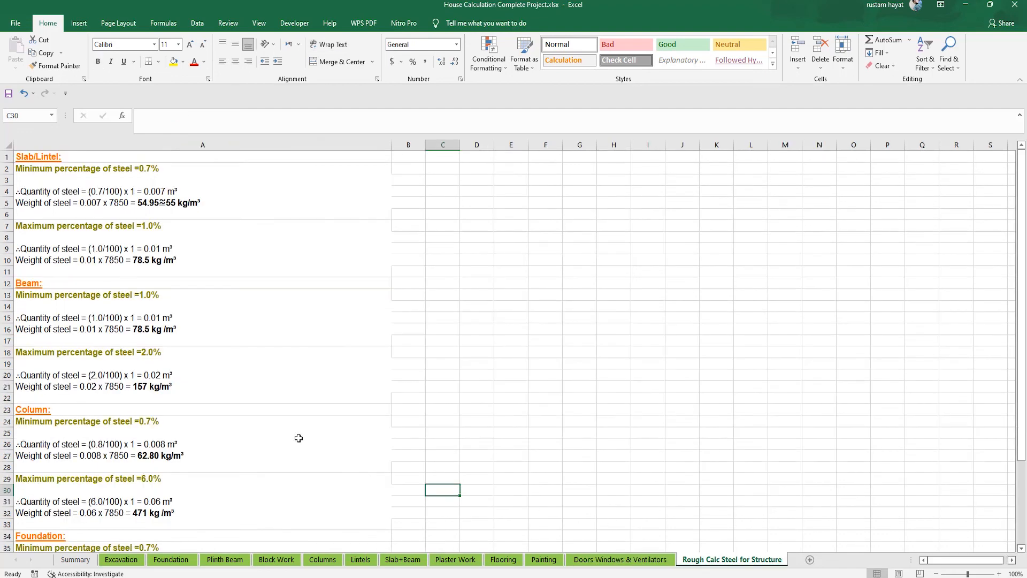
click(34, 156)
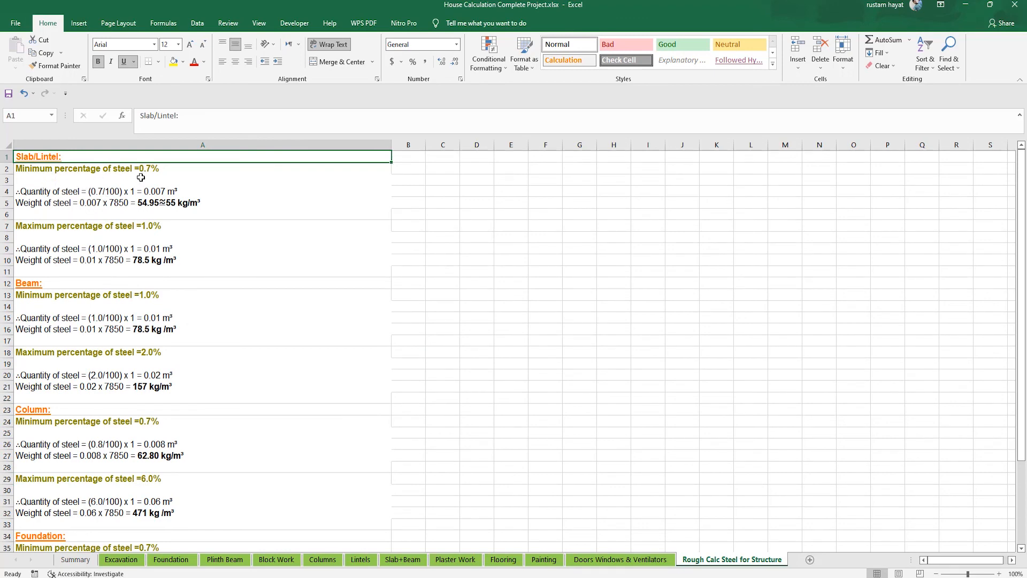
click(217, 208)
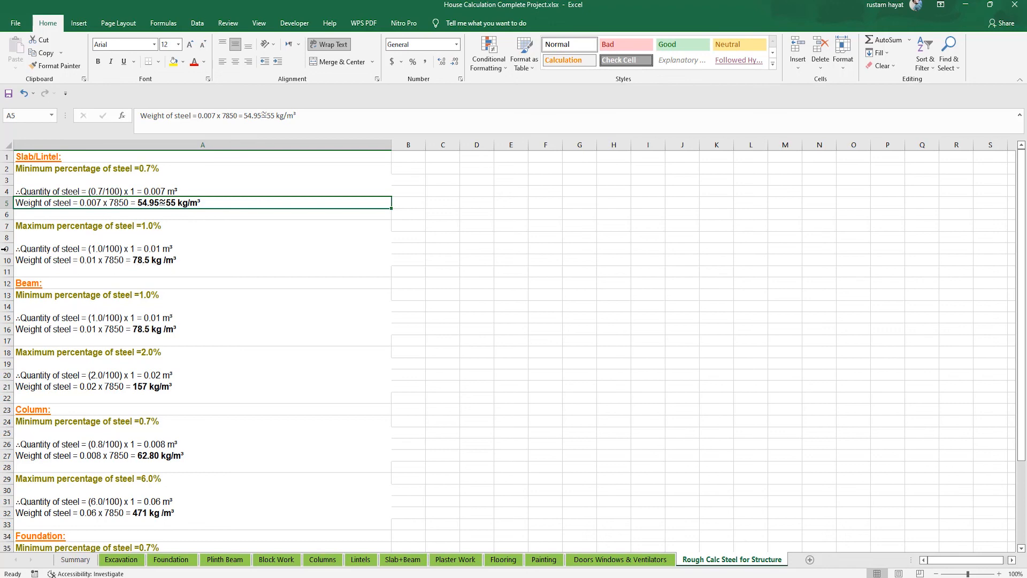
click(140, 191)
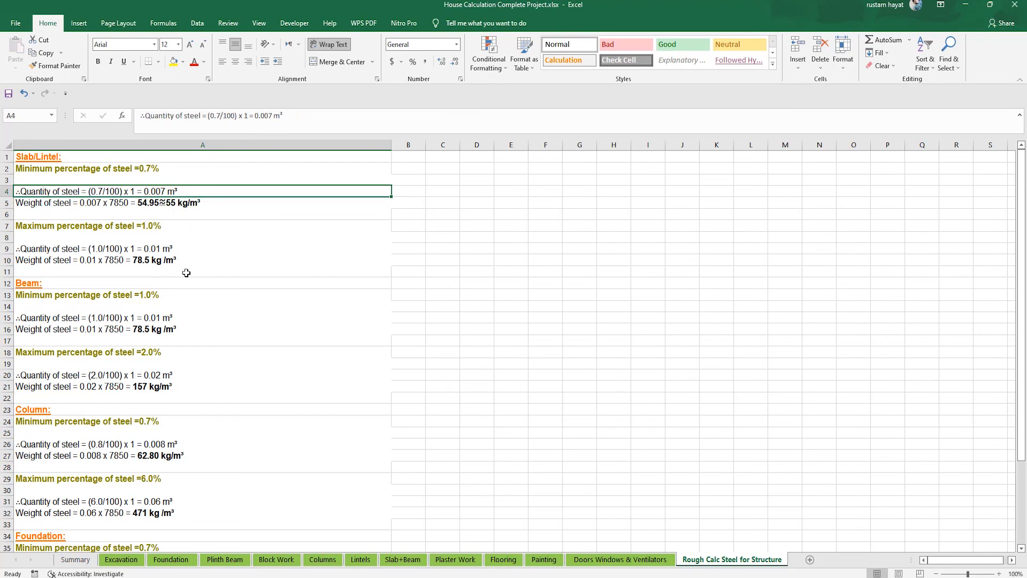
click(146, 306)
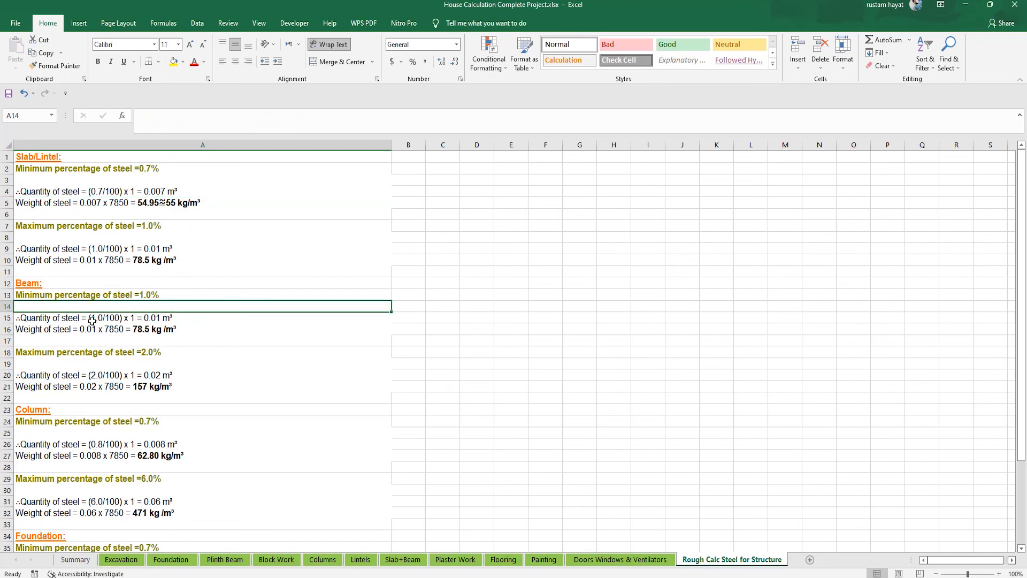
- Read through the minimum and maximum steel percentages and weights for the beam, column and foundation
click(51, 283)
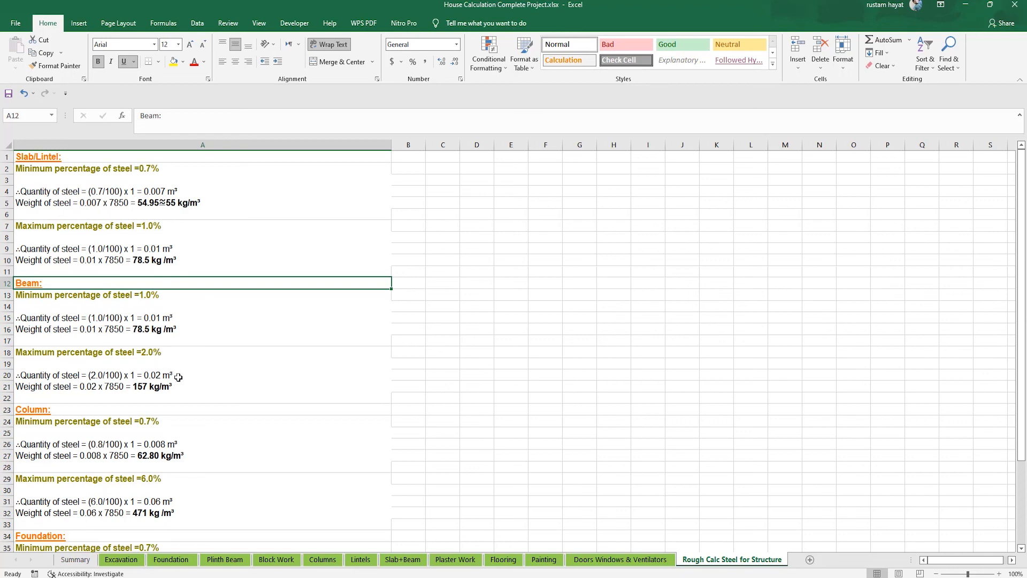
scroll(214, 385, down, 1)
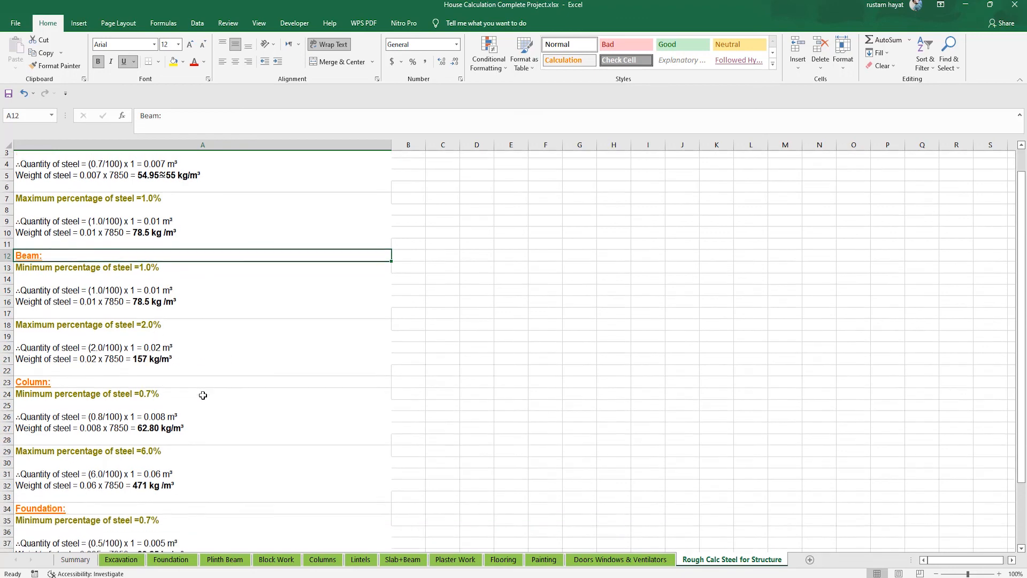
scroll(204, 395, down, 2)
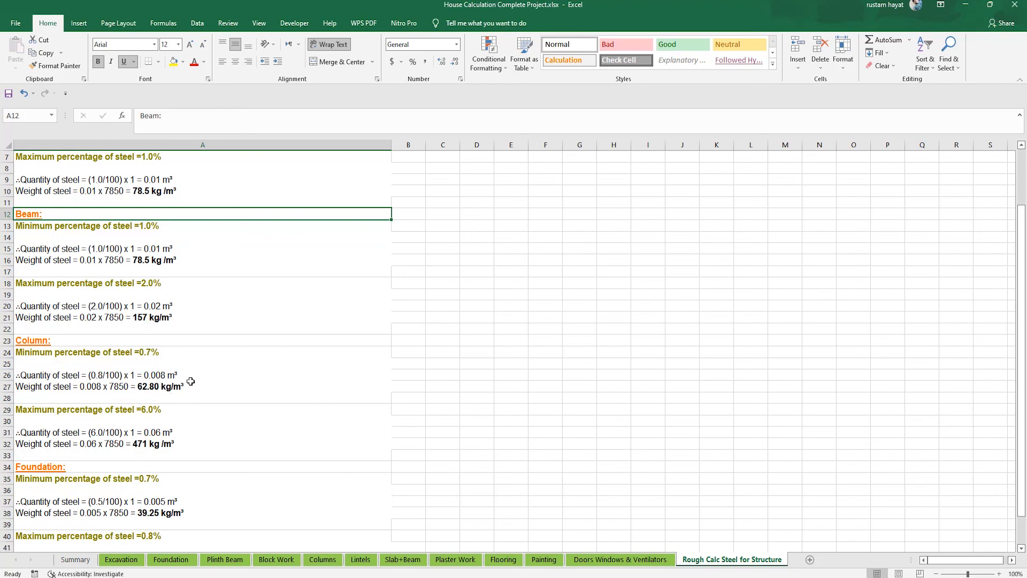
scroll(191, 382, down, 1)
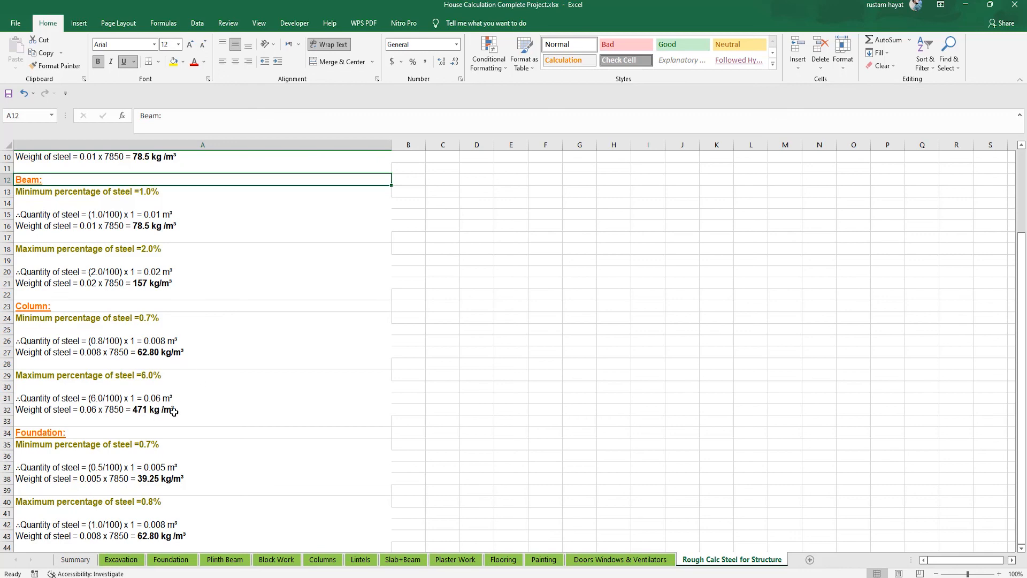
scroll(186, 408, down, 2)
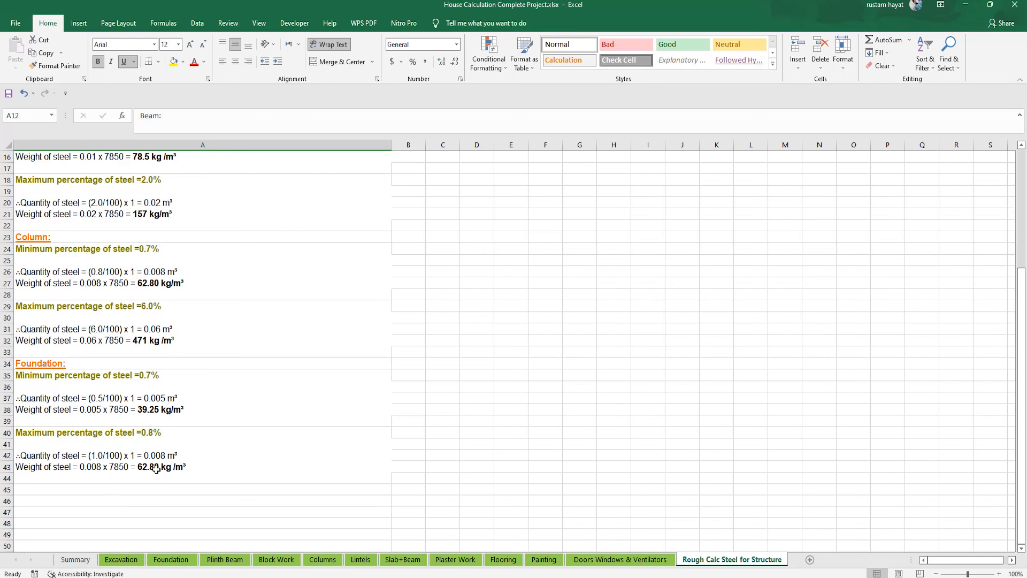
scroll(196, 442, down, 3)
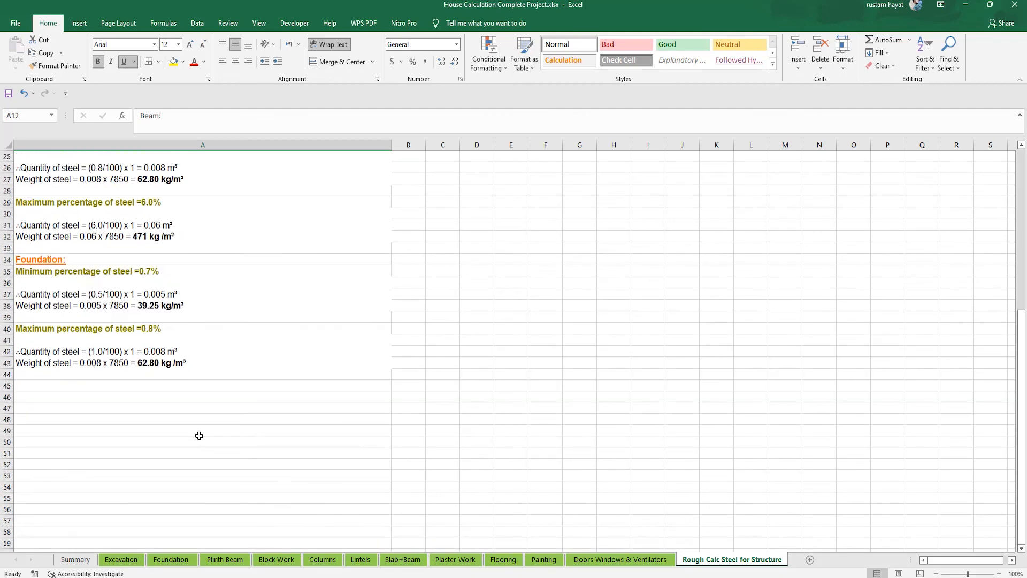
scroll(199, 433, up, 8)
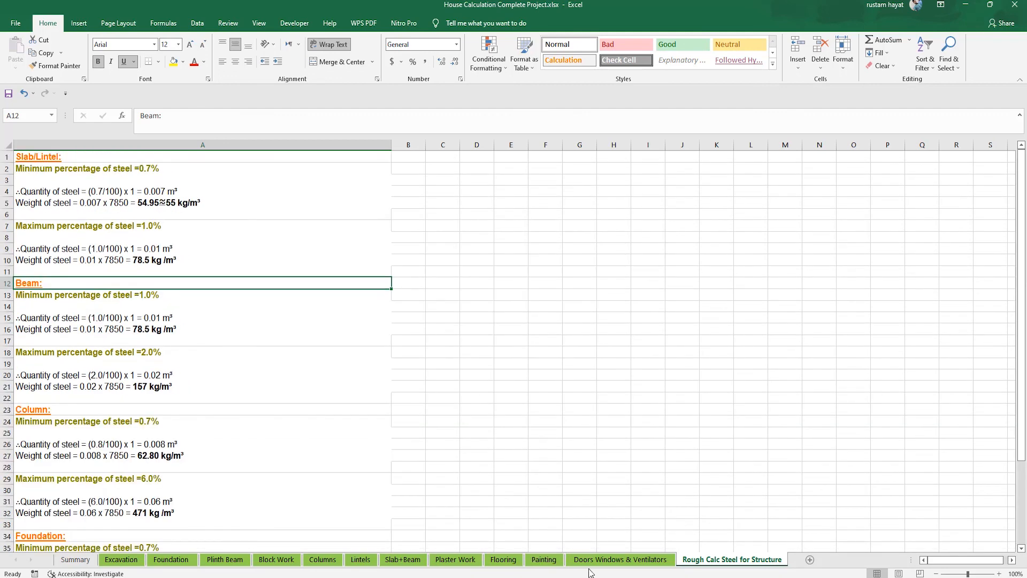
- Color the Summary sheet's tab light green to match the other sheet tabs
click(72, 560)
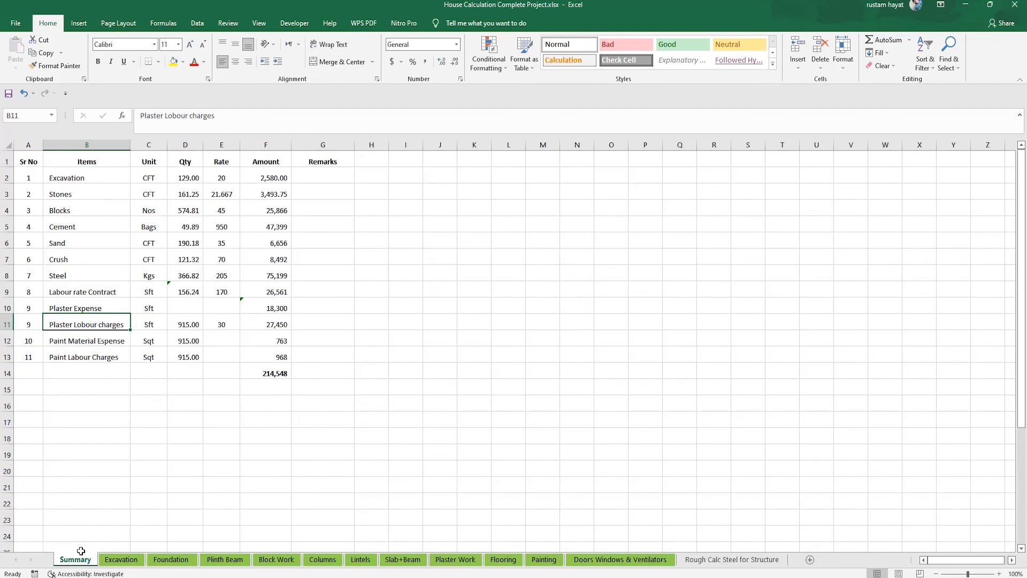
right_click(82, 566)
mouse_move(113, 511)
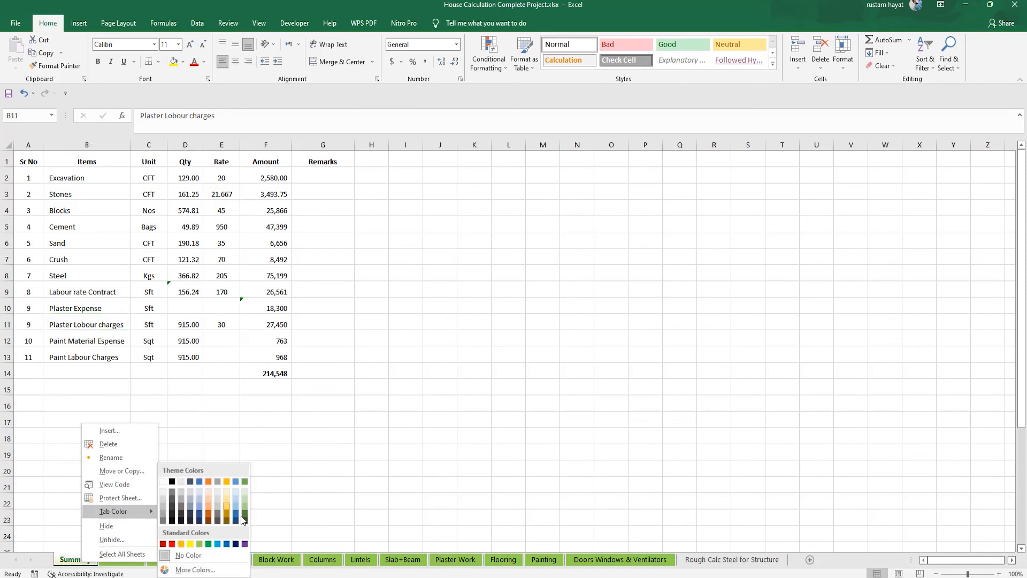
click(200, 545)
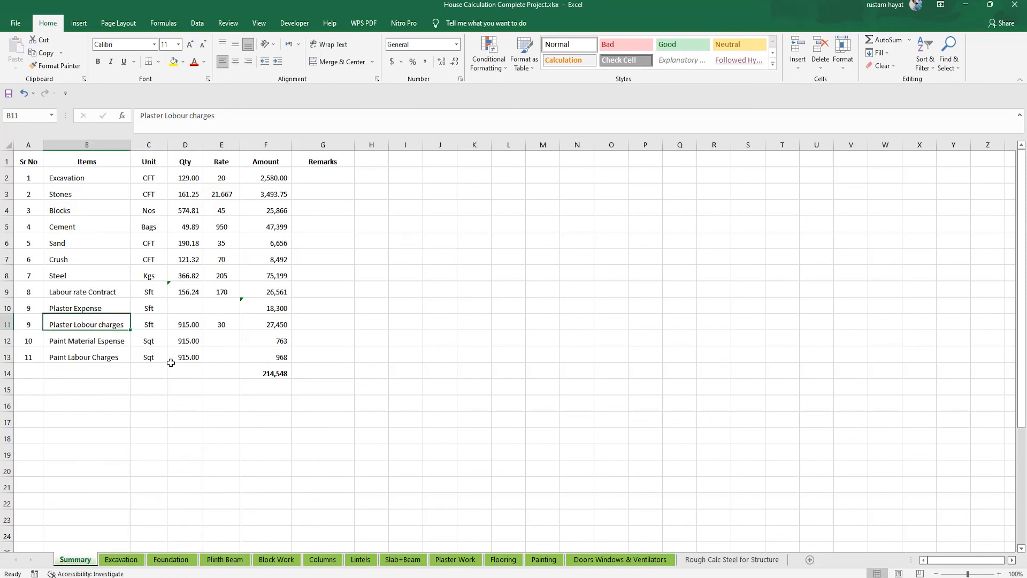
- On the Summary sheet, trace the Excavation quantity to its source total on the Excavation sheet, and check its rate and amount formula
click(64, 176)
click(2, 179)
click(188, 177)
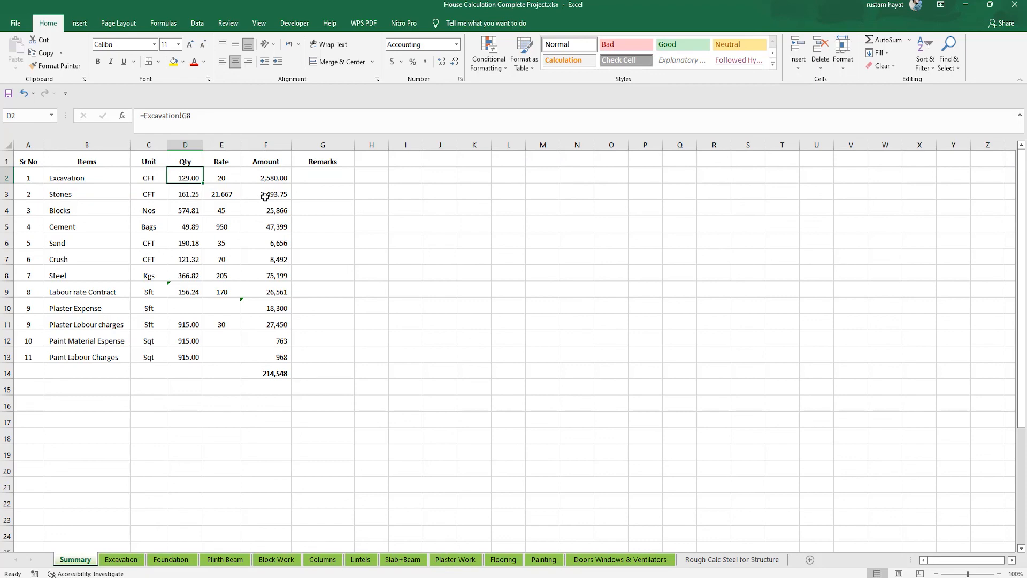
key(ctrl+bracketleft)
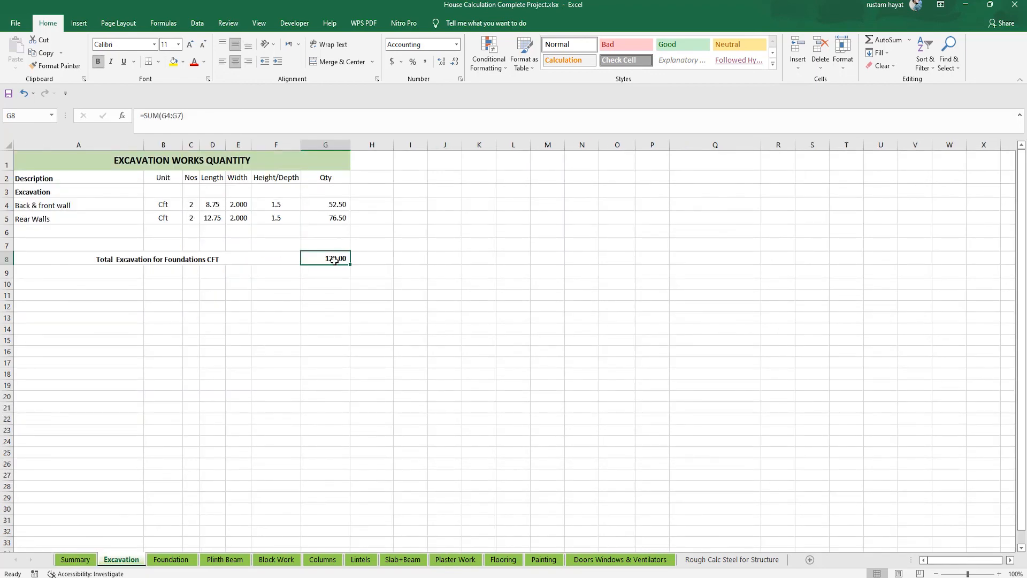
click(75, 559)
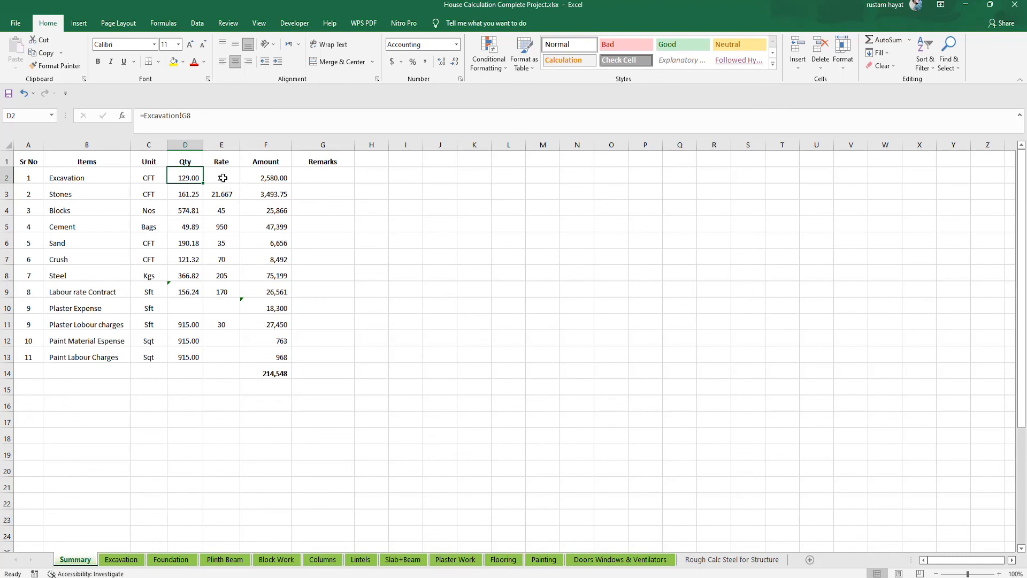
click(223, 178)
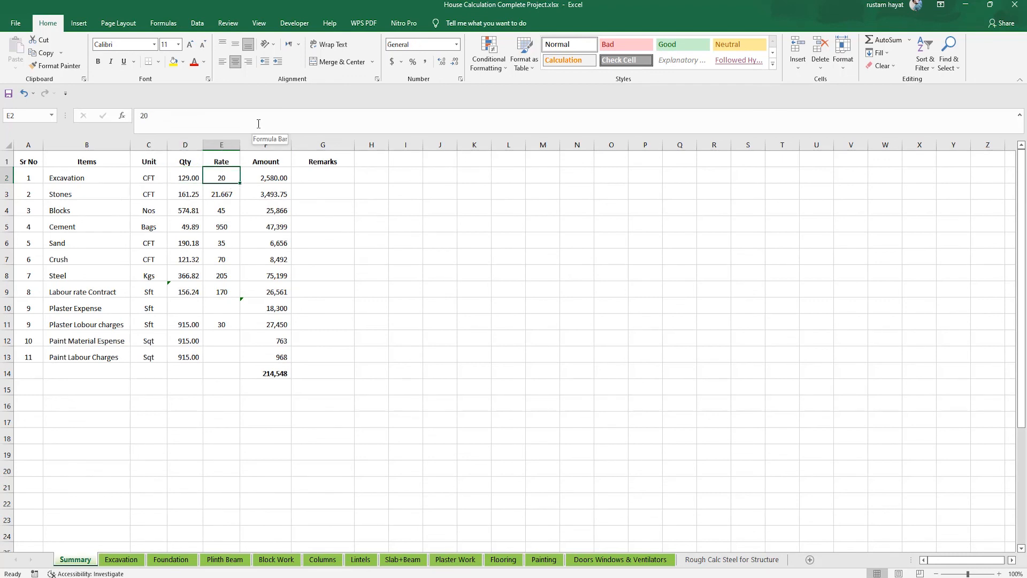
click(275, 181)
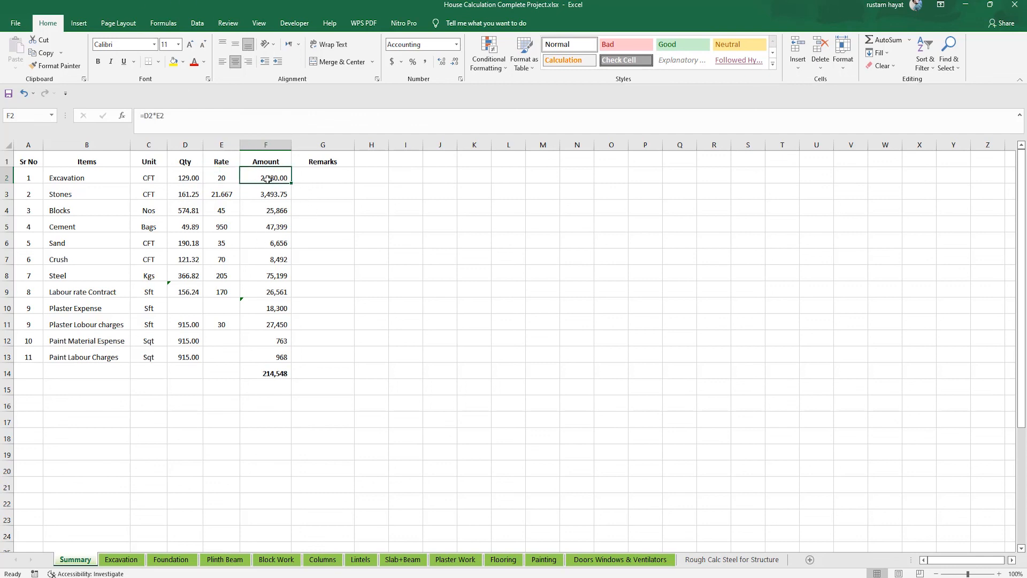
click(216, 176)
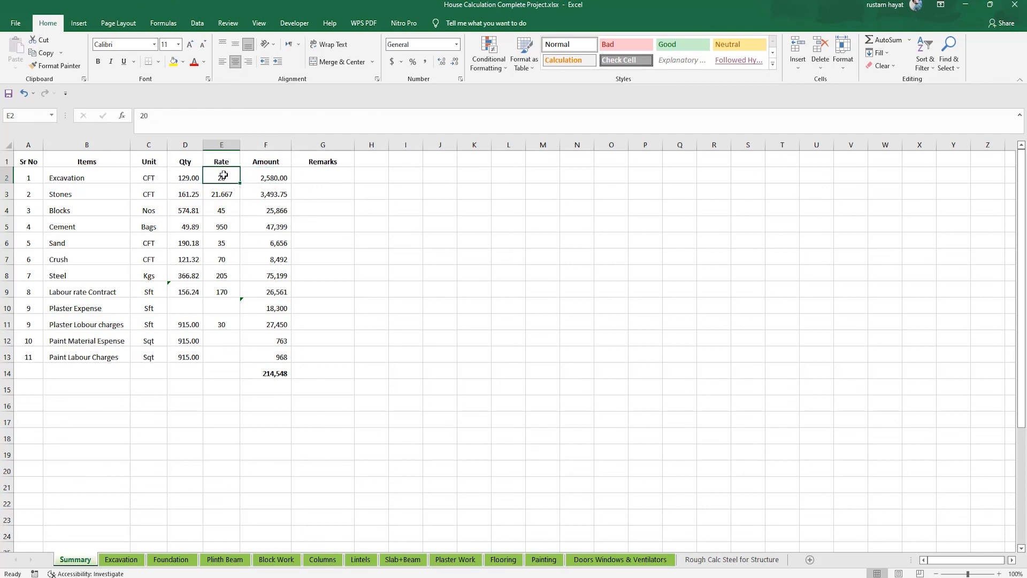
- Examine the formula behind the Stones rate and check the Stones amount in the Summary
click(213, 195)
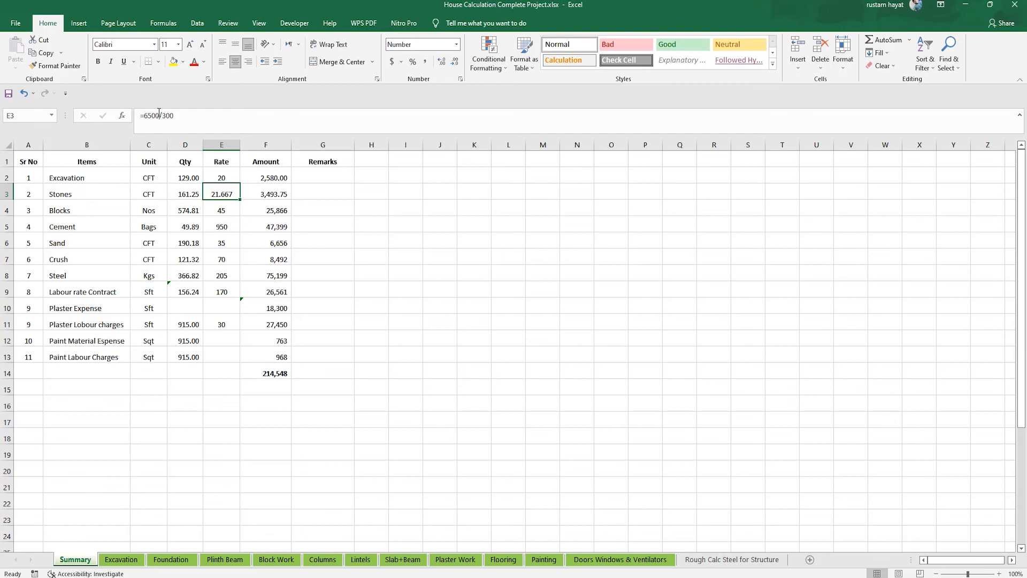
drag(159, 114, 143, 115)
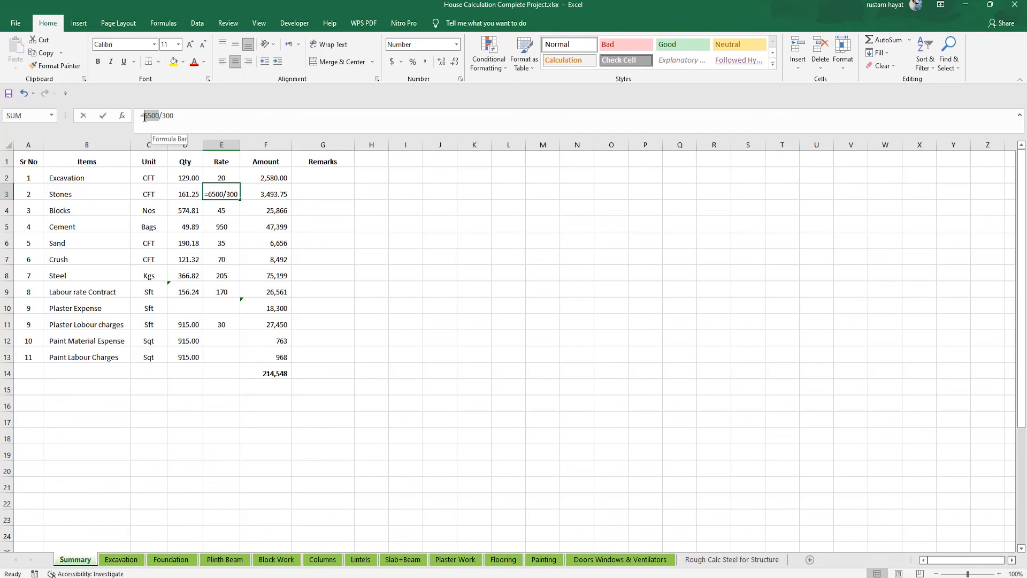
click(223, 122)
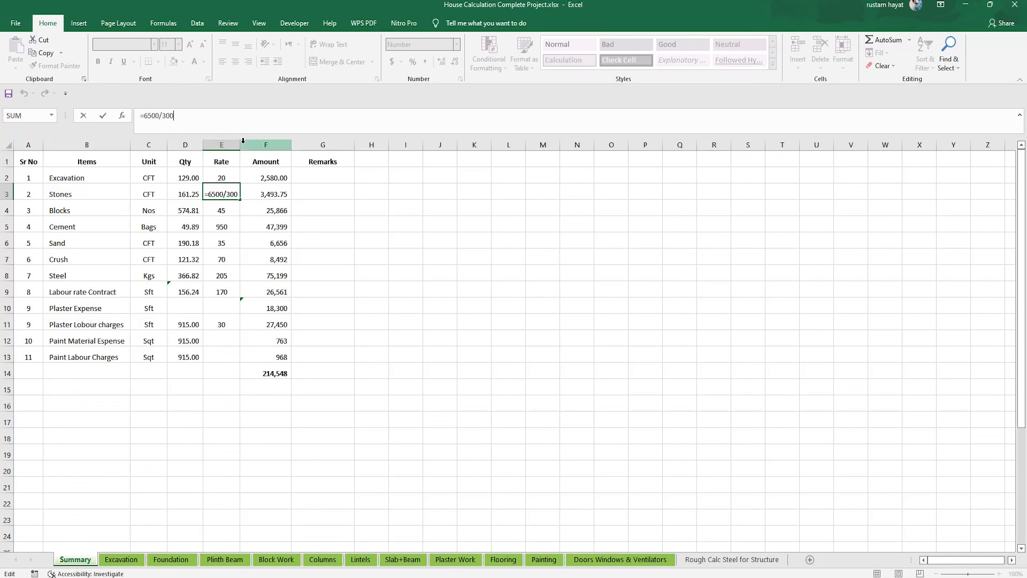
key(ctrl+Return)
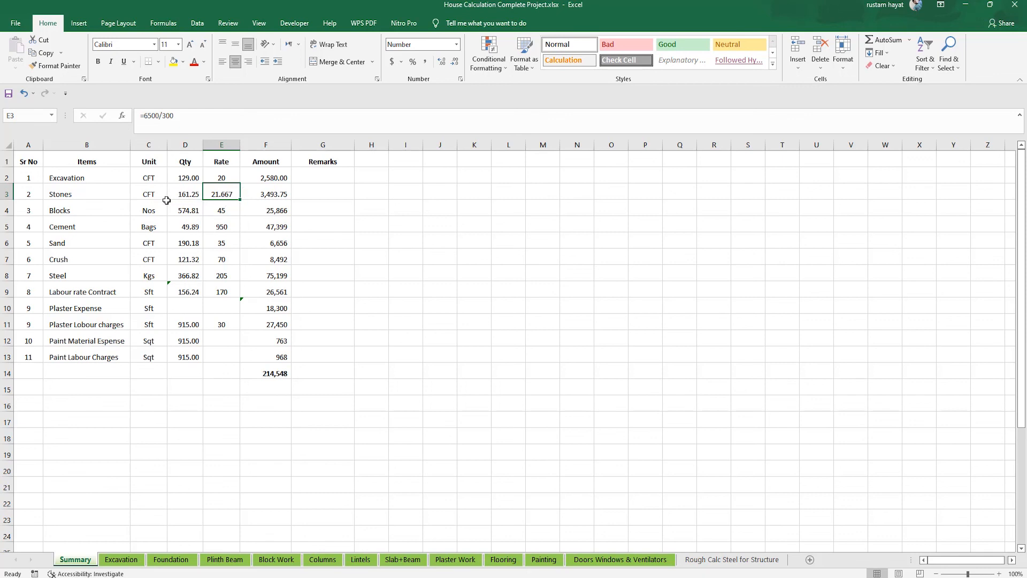
double_click(275, 195)
key(Return)
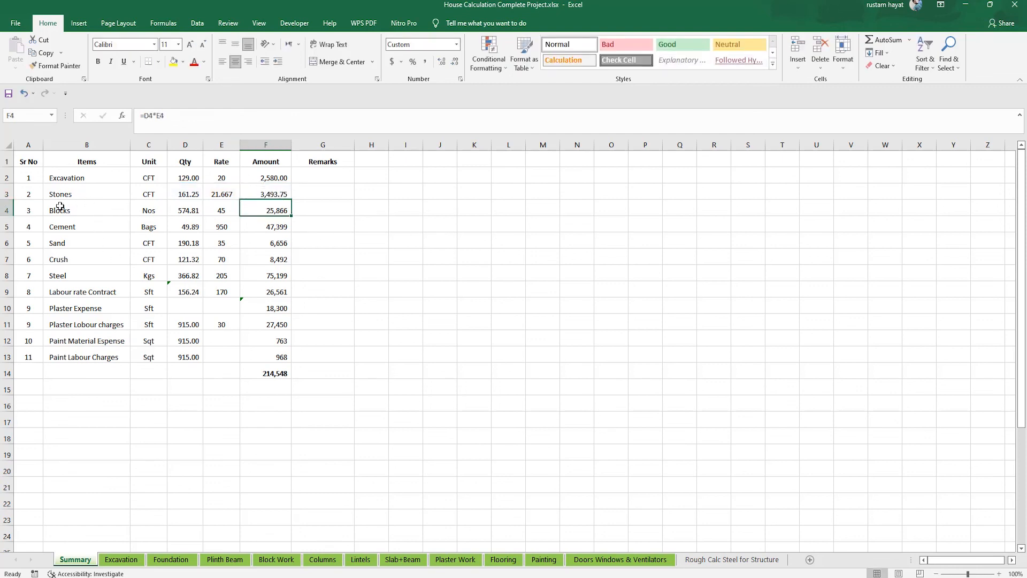
- Display the Blocks quantity in D4 without decimals, and check the Blocks rate and amount formula
click(185, 209)
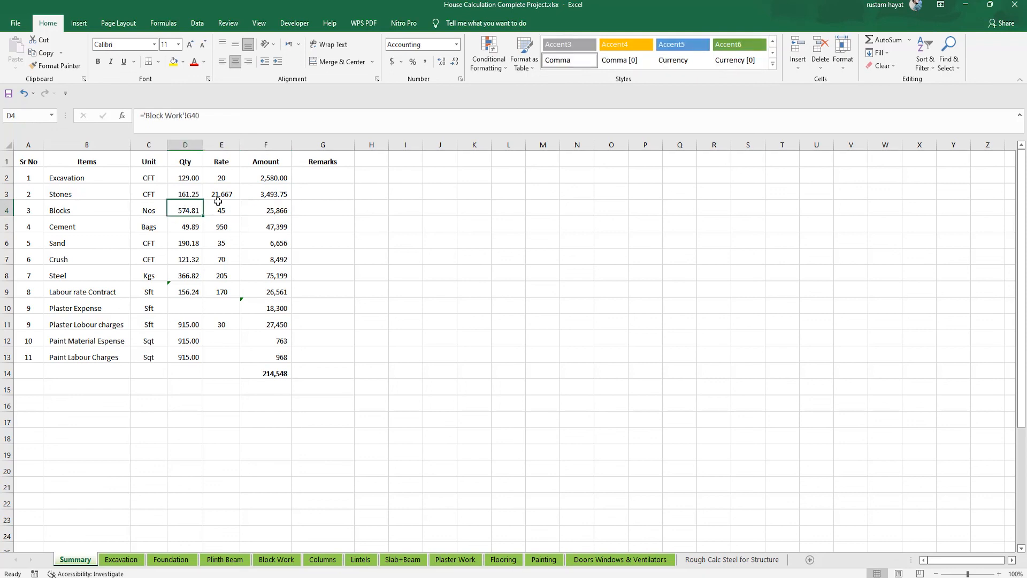
click(454, 61)
click(455, 61)
click(223, 207)
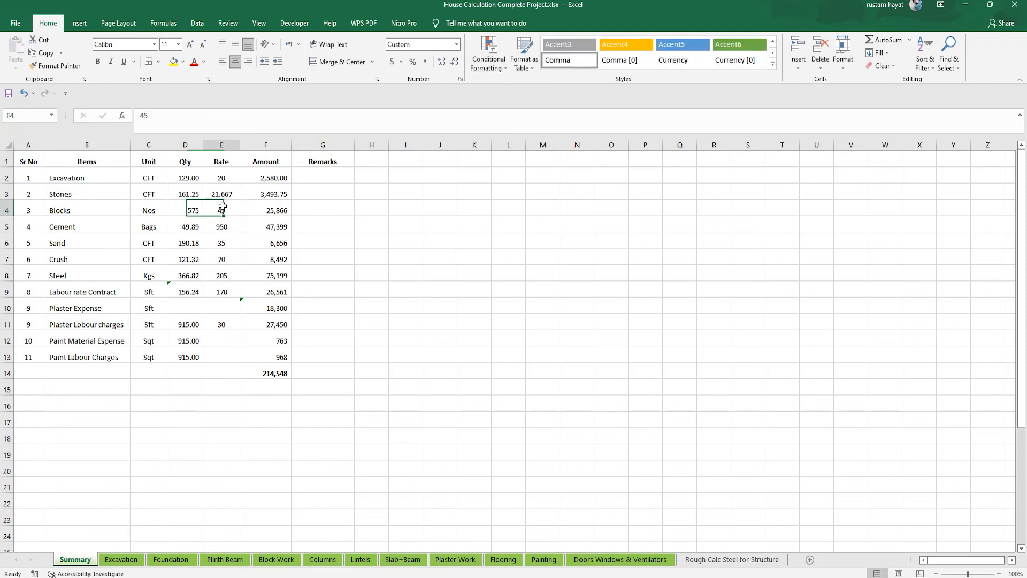
click(286, 208)
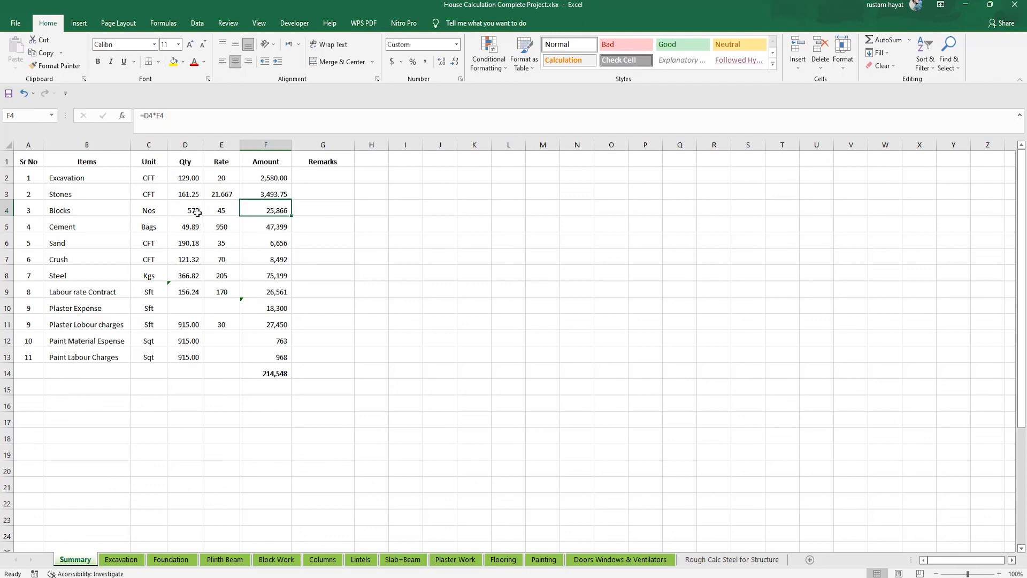
- Display the Cement quantity in D5 without decimals, and check the Cement rate and amount formula
click(139, 231)
click(185, 231)
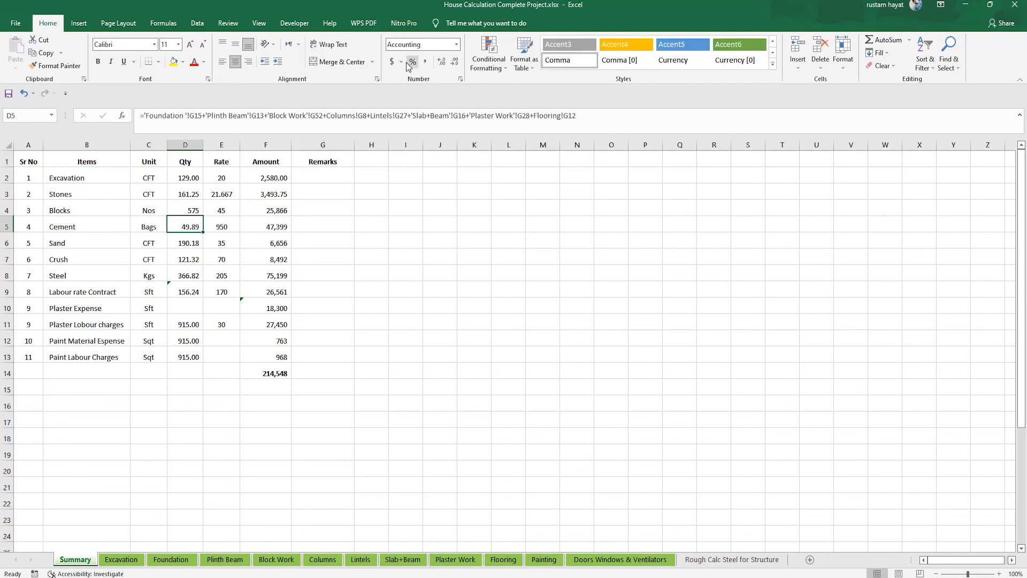
click(452, 64)
click(452, 64)
click(226, 222)
click(287, 226)
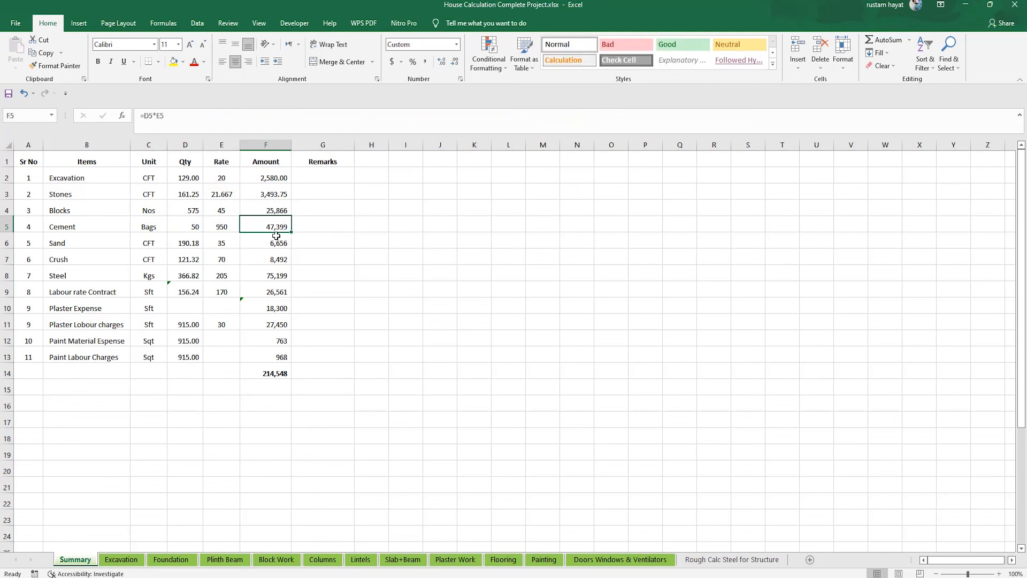
- Display the remaining Summary quantities without decimals, and review the source formulas of the Sand, Crush and Steel quantities
click(191, 244)
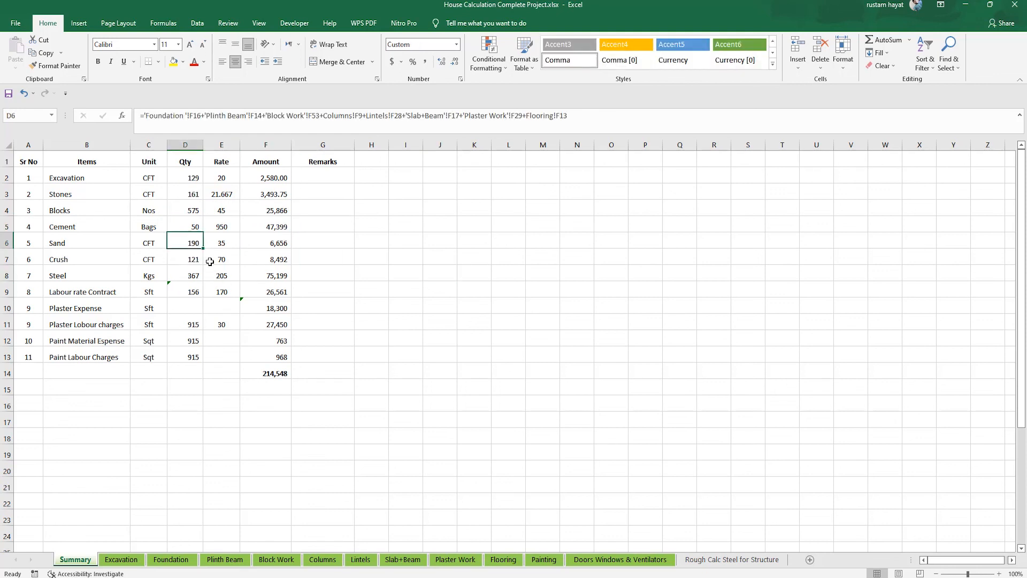
click(223, 242)
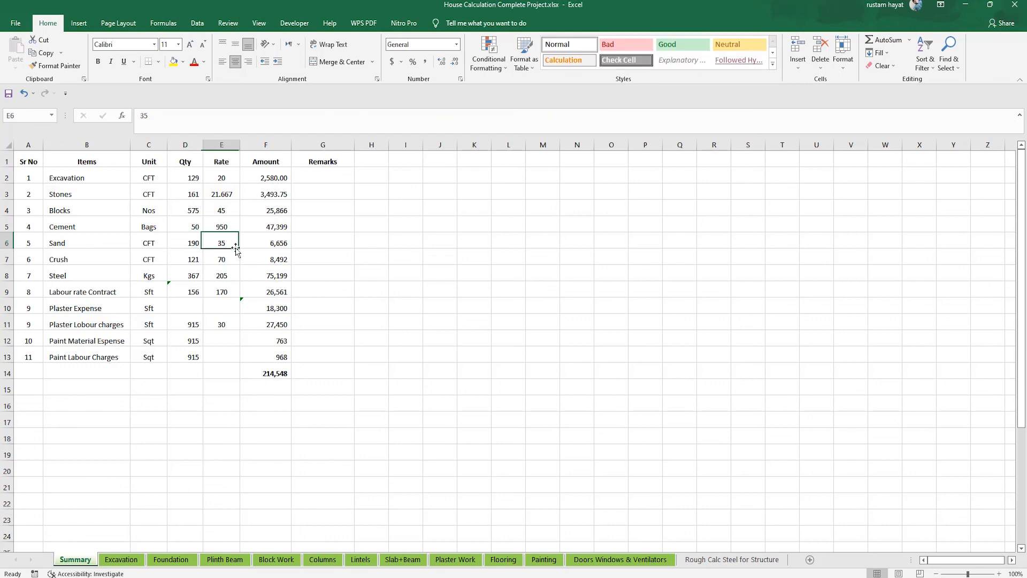
click(283, 246)
click(193, 257)
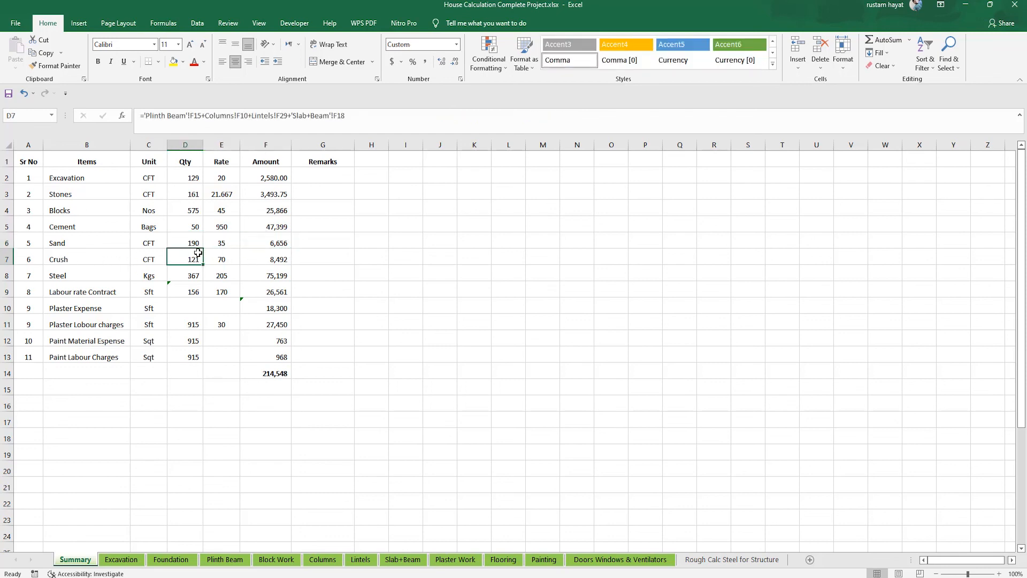
click(193, 279)
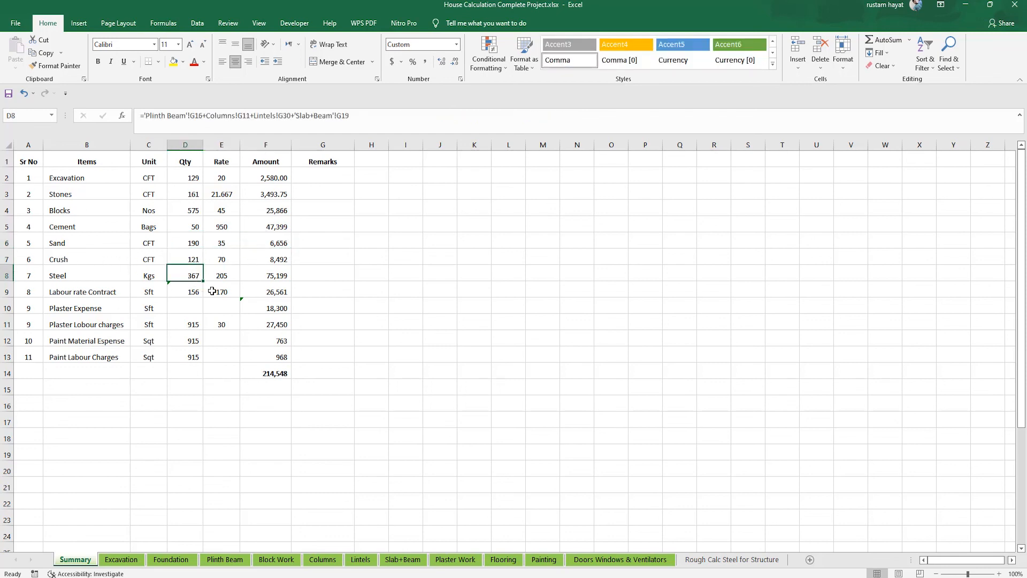
- Check the Steel rate and amount formula, and review the Labour rate Contract quantity source, rate and amount formula
click(225, 277)
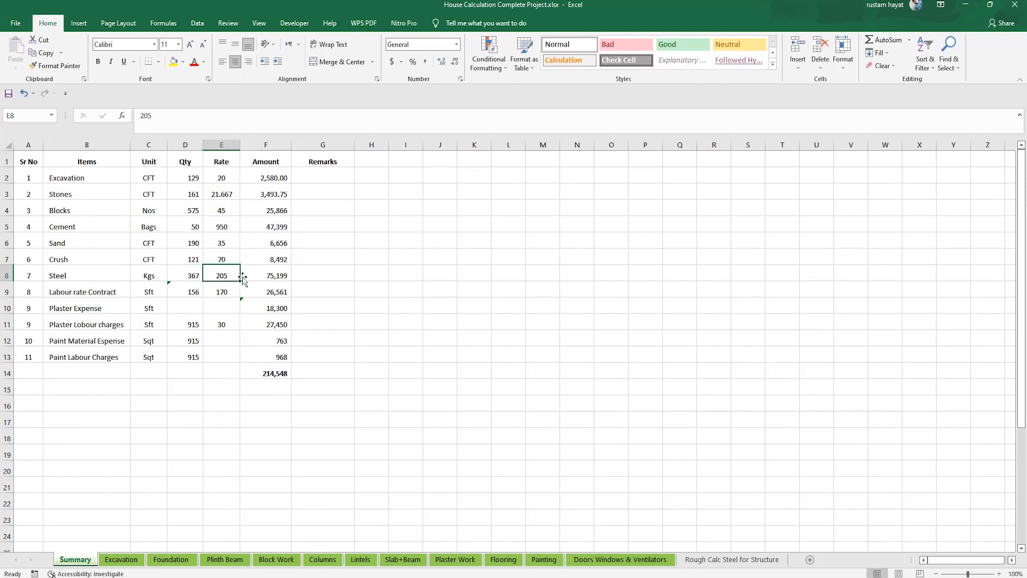
click(282, 274)
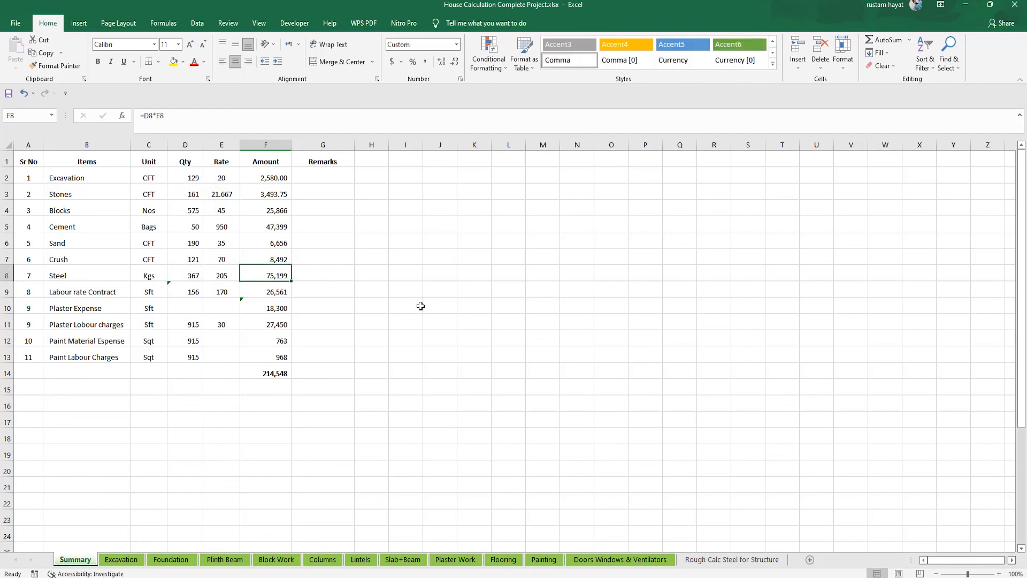
click(117, 291)
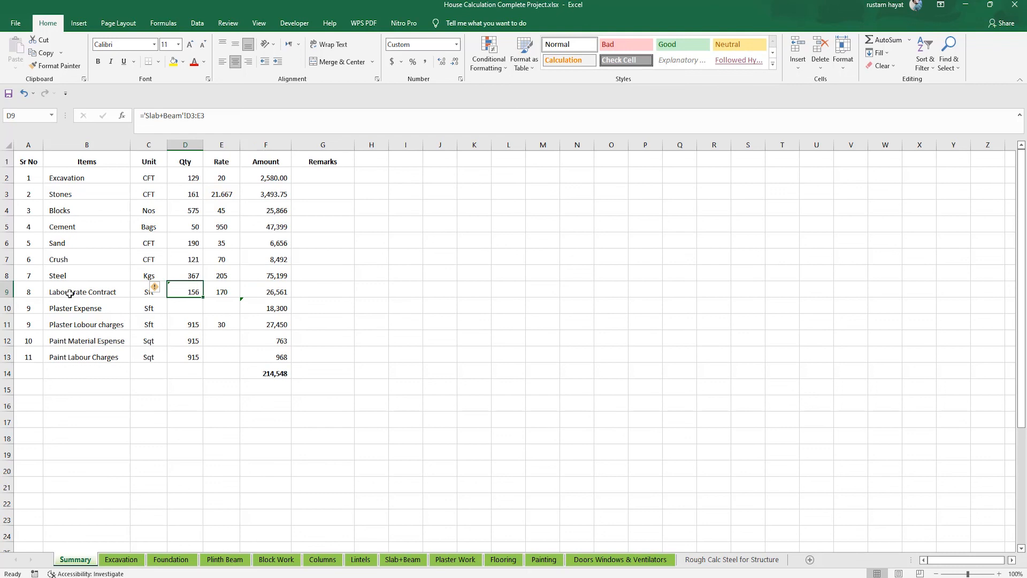
click(149, 294)
click(224, 293)
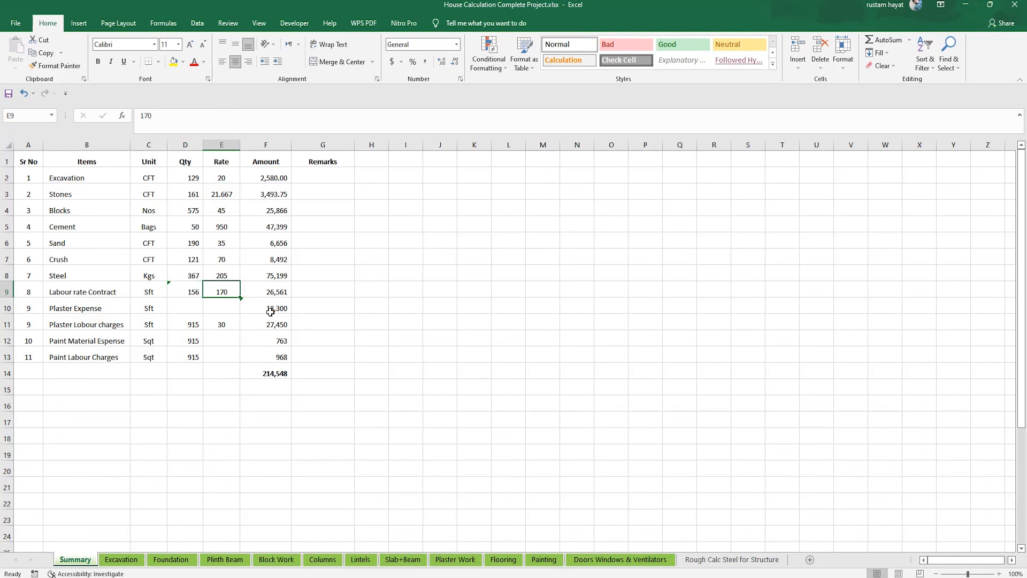
click(183, 293)
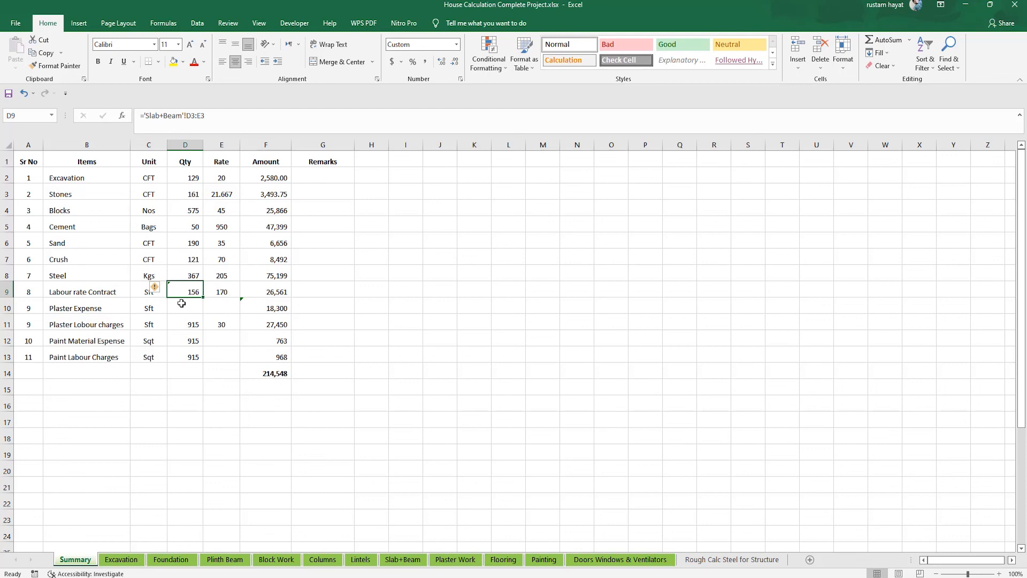
click(221, 291)
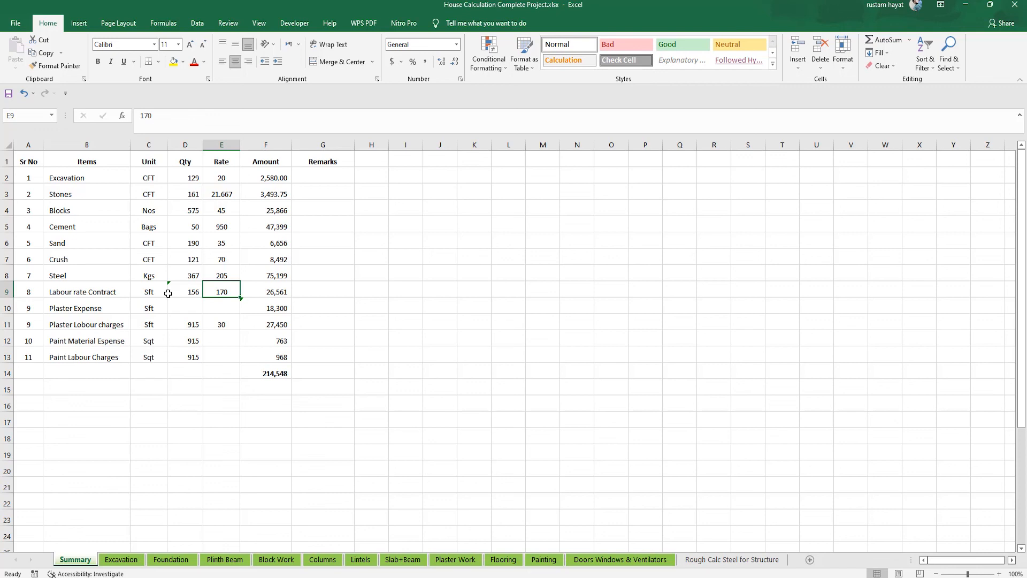
click(275, 287)
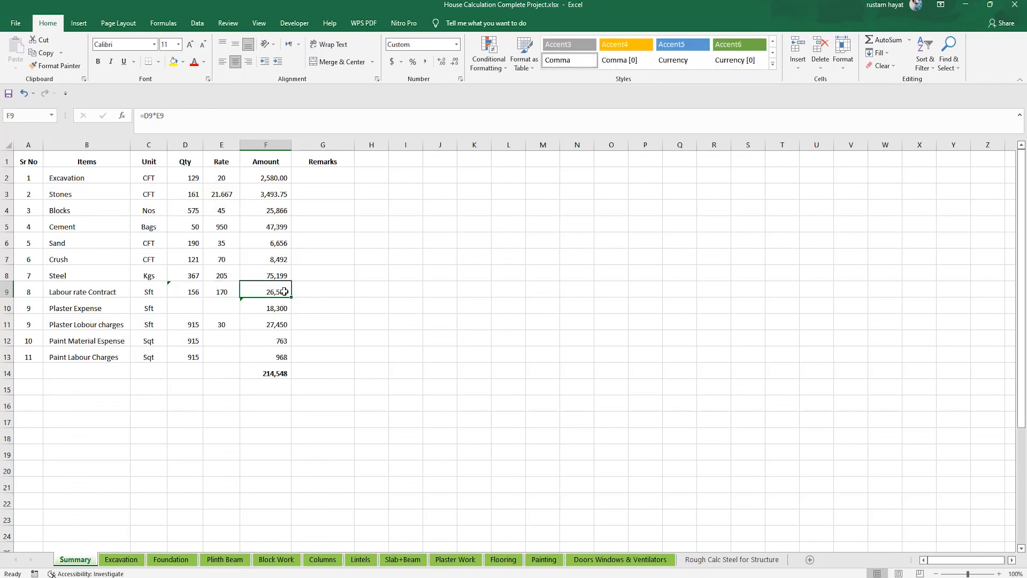
- Examine the Plaster Expense amount formula and its source figures on the Plaster Work sheet, returning to the Summary
key(Down)
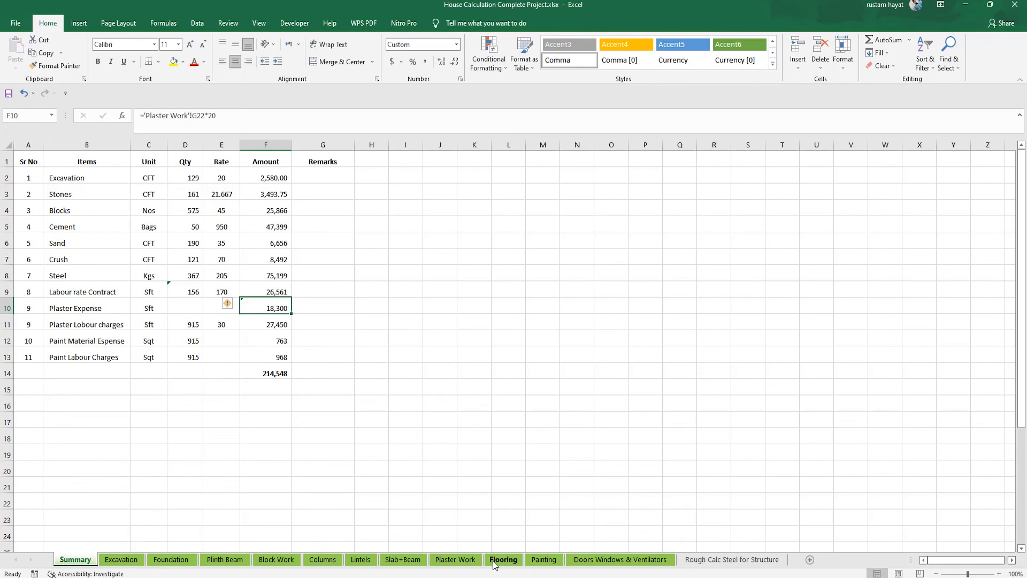
click(455, 560)
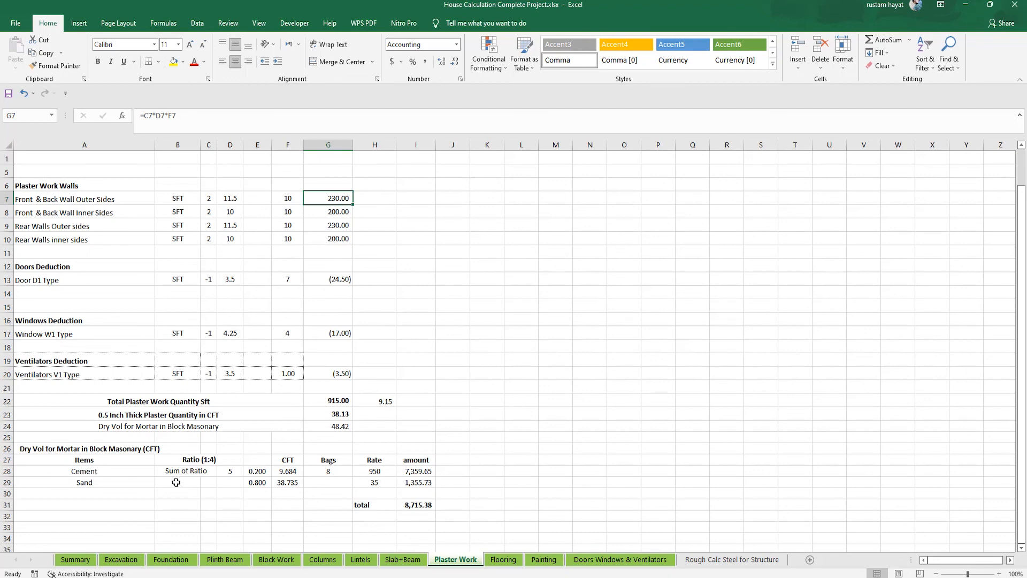
click(74, 560)
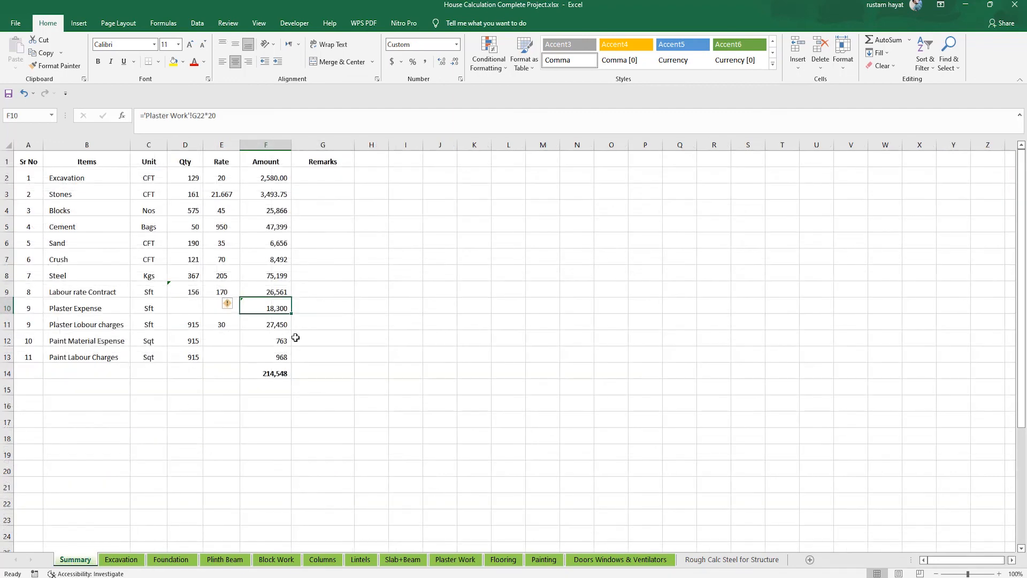
- Review the source quantity, rate and amount formula of the plaster labour charges in the Summary
click(86, 329)
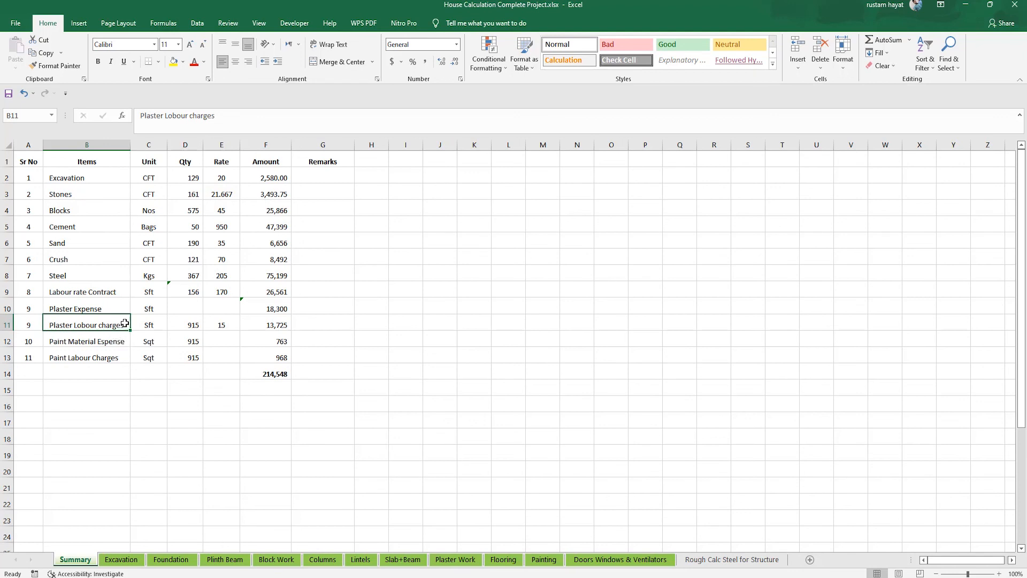
click(191, 325)
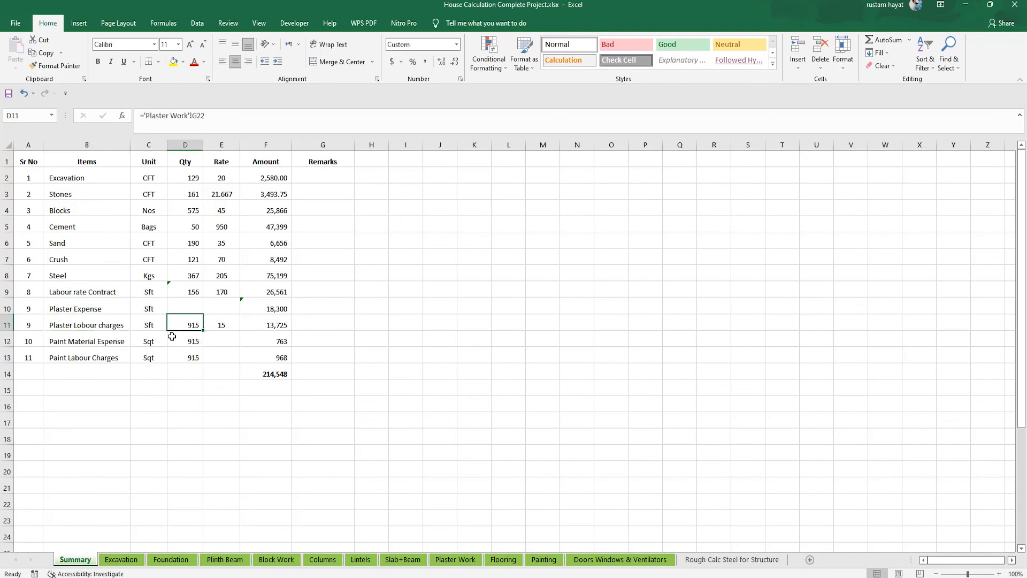
click(224, 323)
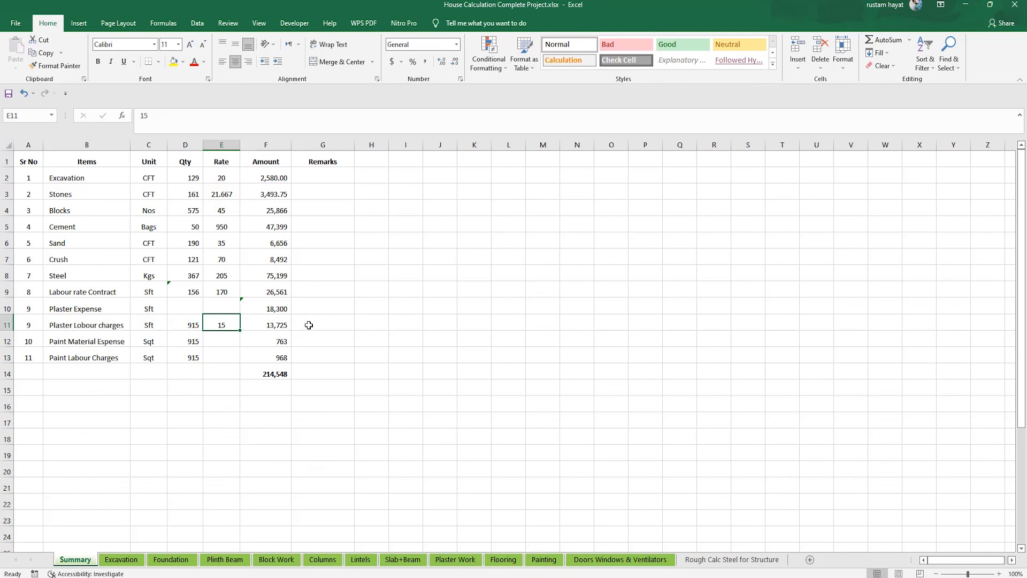
click(276, 321)
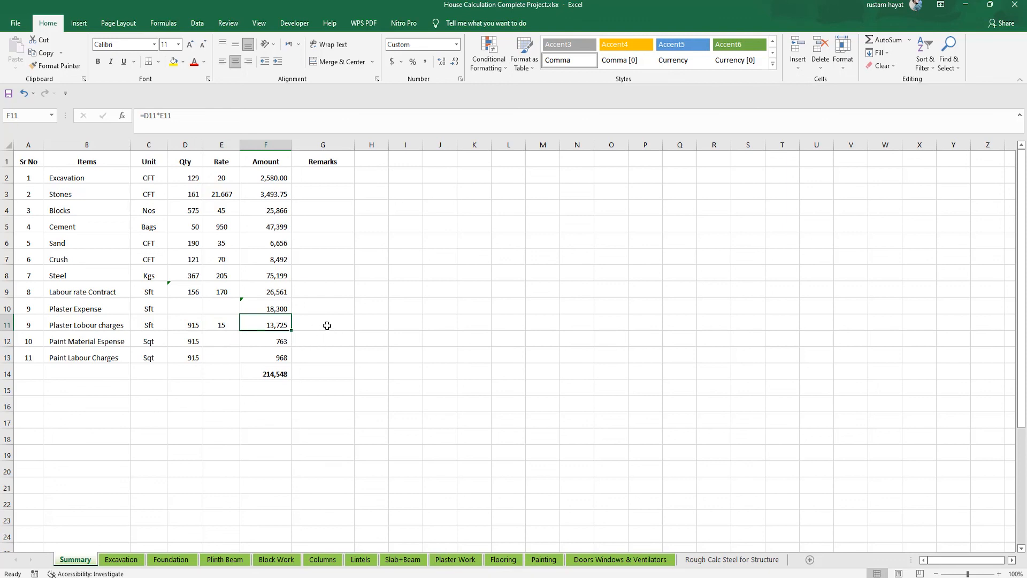
click(235, 328)
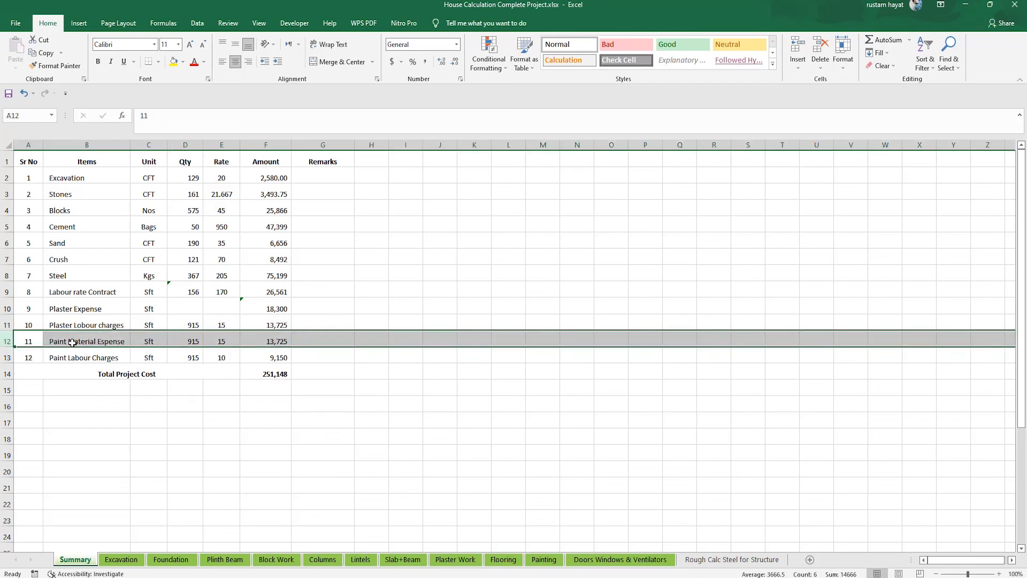
- Check the paint material quantity source and rate, and the Paint Labour Charges rate
click(112, 340)
click(176, 344)
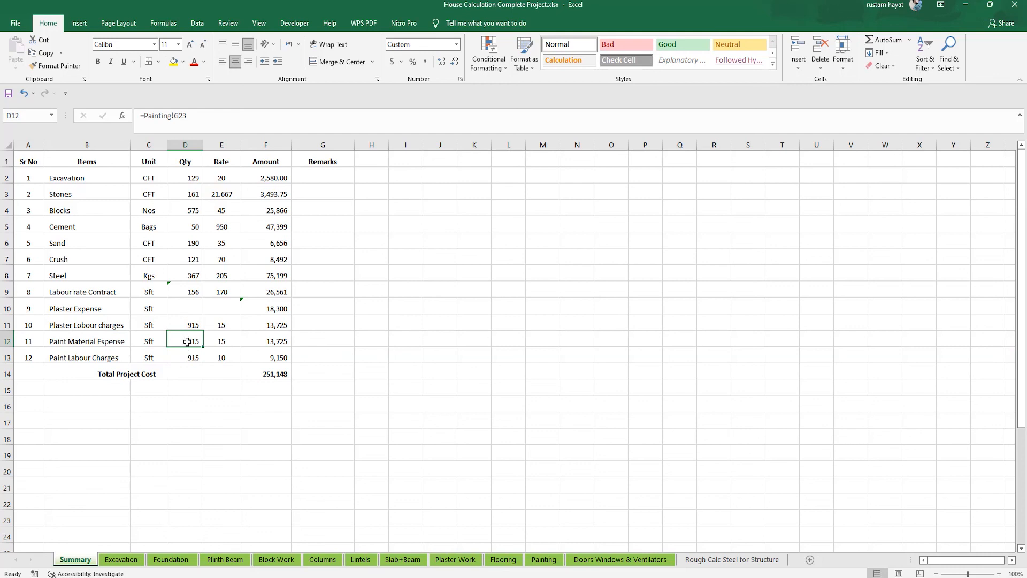
click(231, 342)
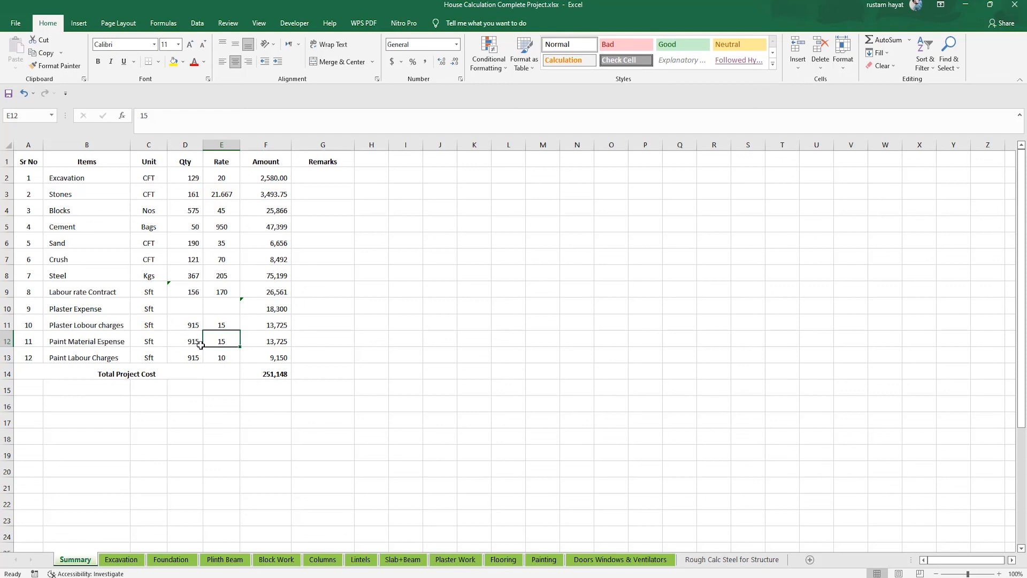
click(108, 354)
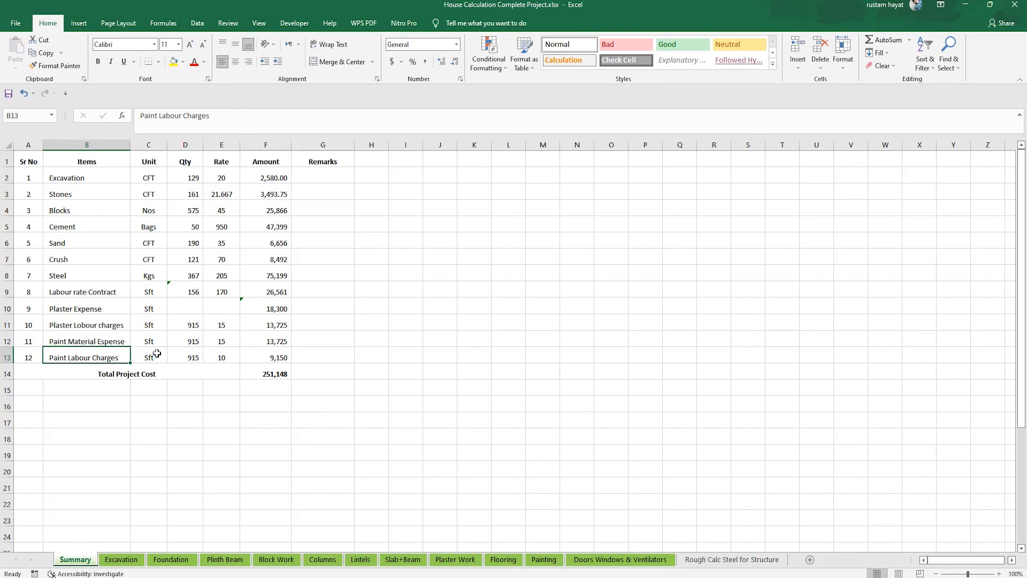
click(222, 358)
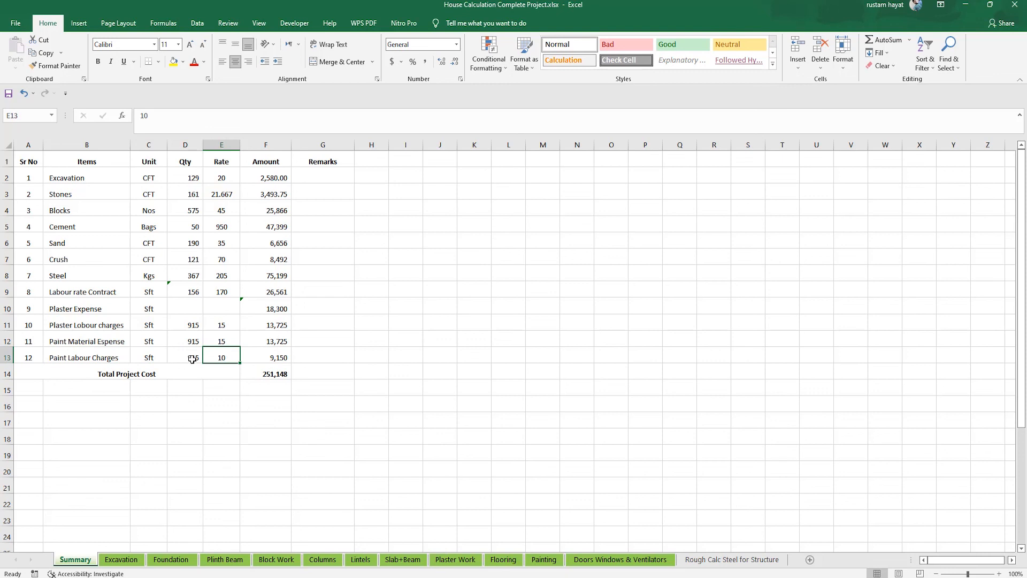
drag(231, 342, 223, 351)
- Review the item rates in E2:E13 and examine the sum formula behind the Total Project Cost in F14
drag(221, 176, 221, 354)
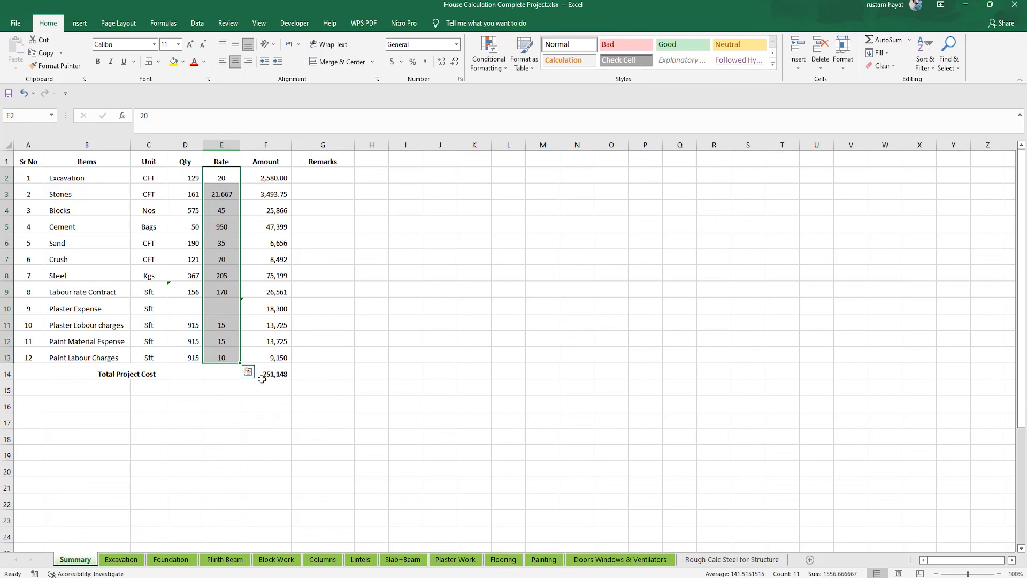
click(215, 407)
click(112, 371)
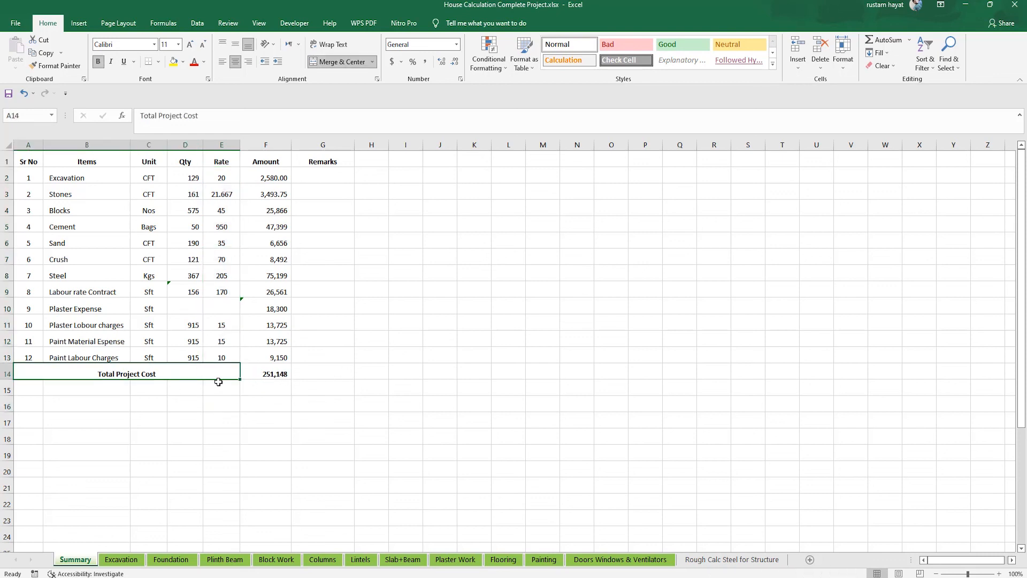
click(278, 379)
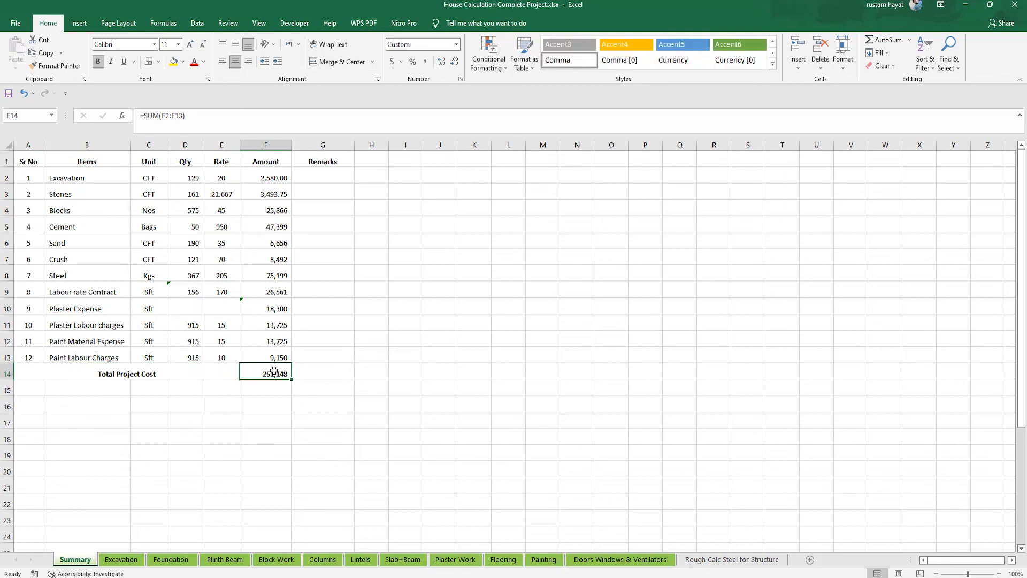
double_click(276, 373)
key(Return)
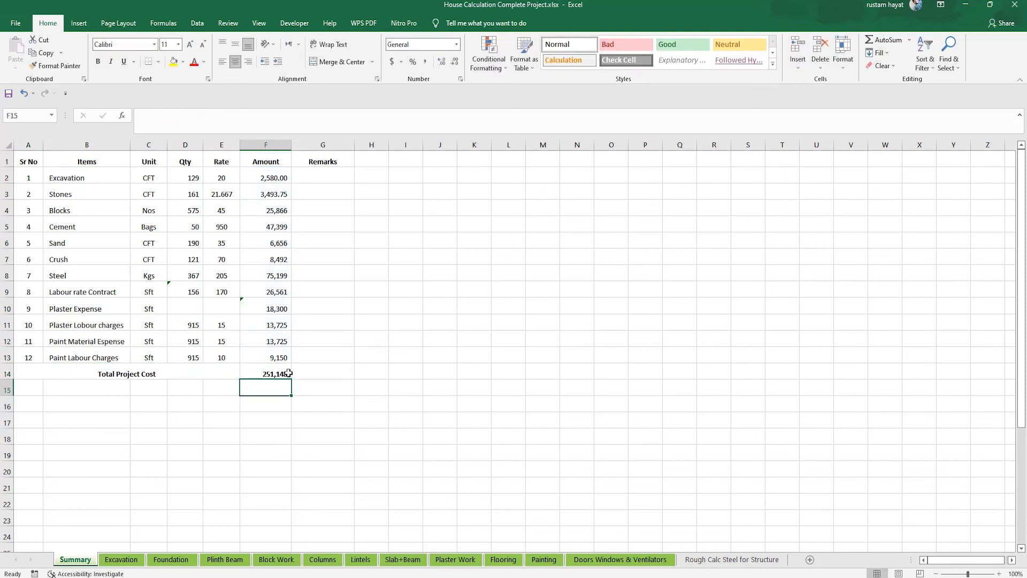
- Look through the Excavation, Foundation, Plinth Beam and Block Work sheets and return to the Summary
click(136, 560)
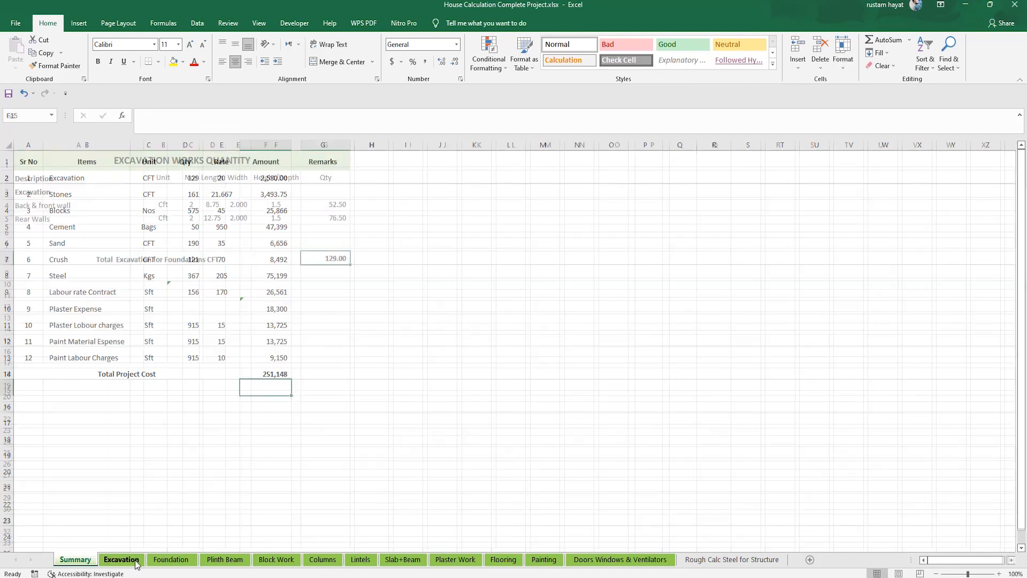
click(171, 559)
click(225, 559)
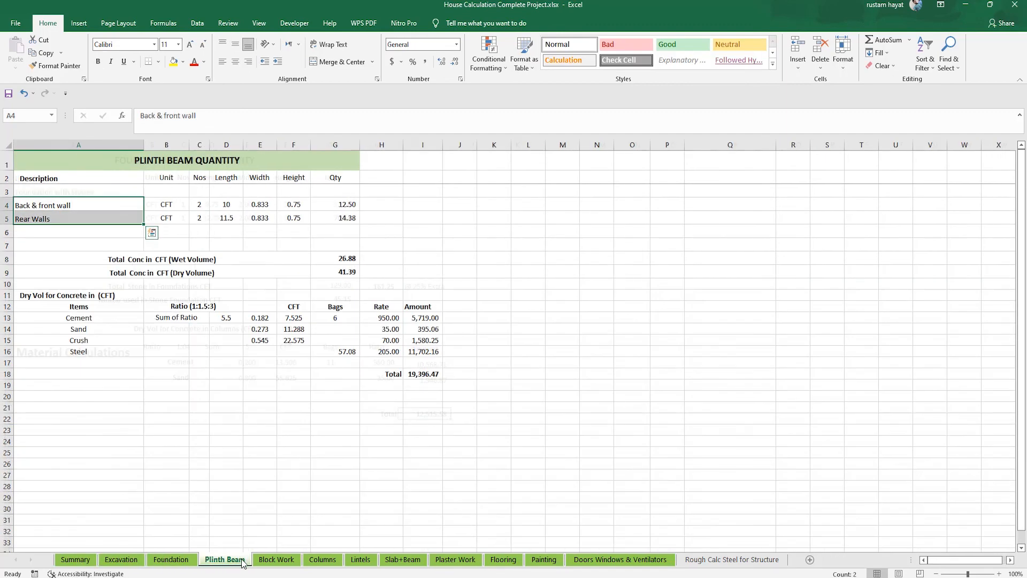
click(280, 562)
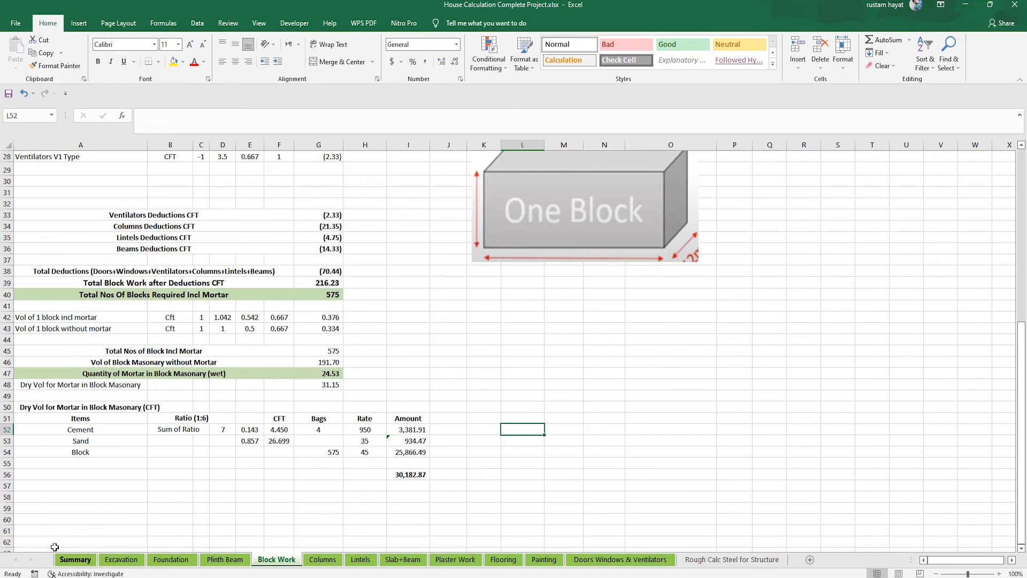
click(78, 563)
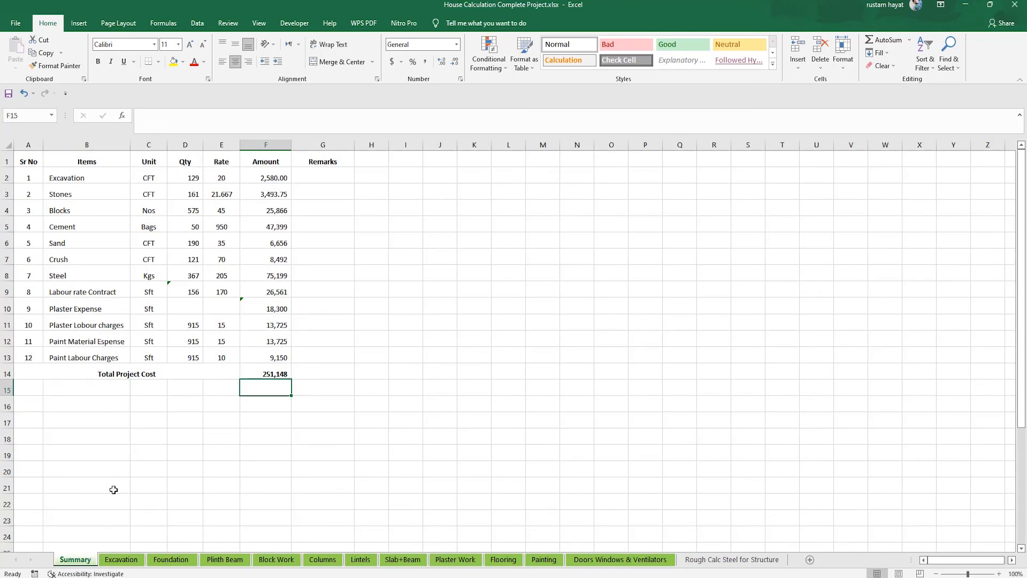